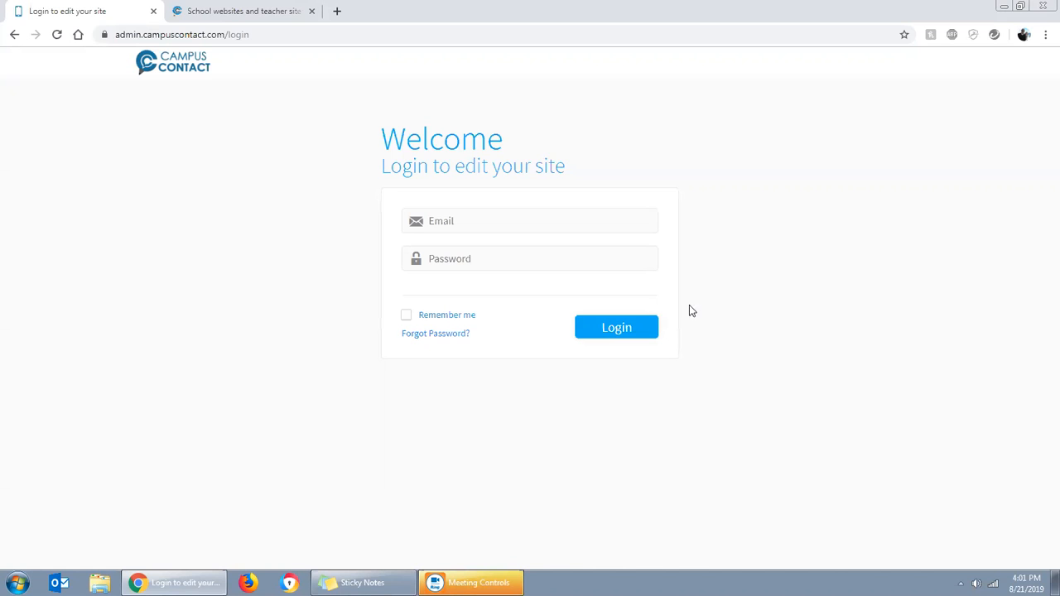
Enter the account's e-mail address in the site editor login form, correcting the typo in the domain
{"action": "left_click", "coordinate": [495, 213]}
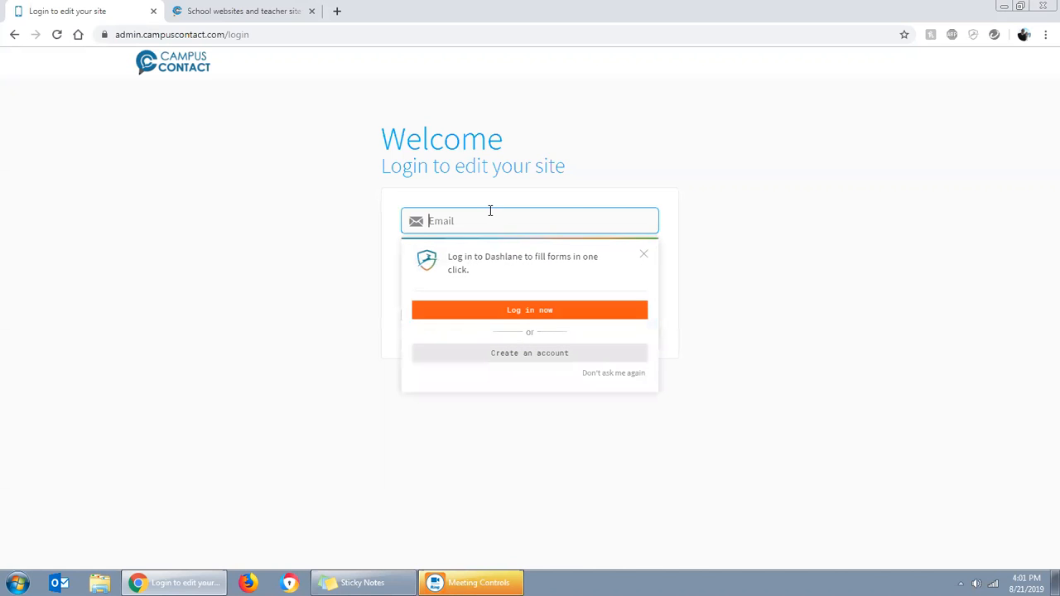
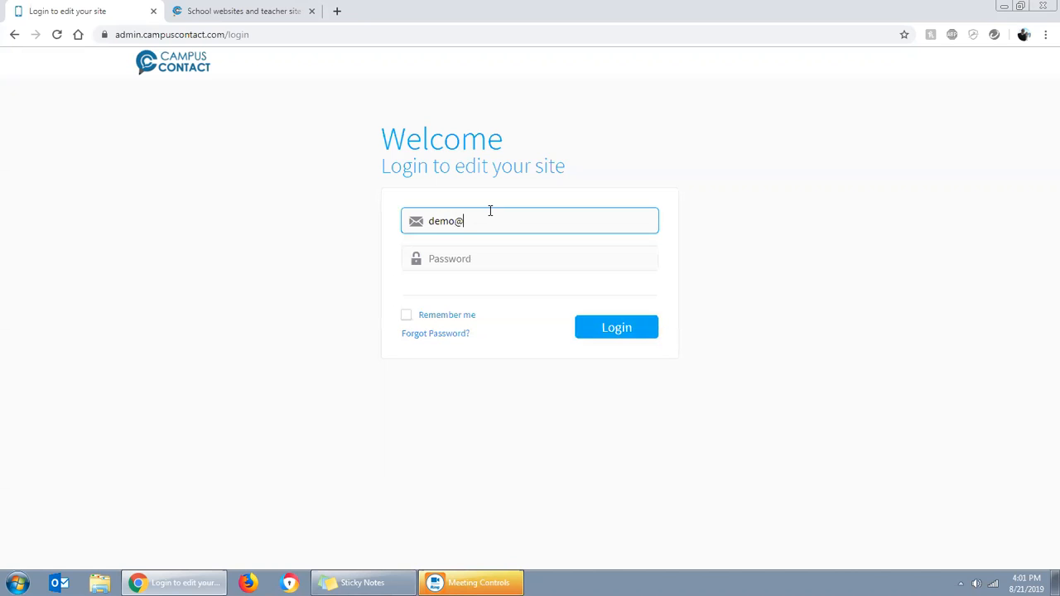
{"action": "key", "text": "Left"}
{"action": "key", "text": "Left"}
{"action": "key", "text": "Left"}
{"action": "key", "text": "Left"}
{"action": "key", "text": "BackSpace"}
Enter the account password and log in to the sites dashboard
{"action": "key", "text": "Tab"}
{"action": "type", "text": "••••"}
{"action": "key", "text": "BackSpace"}
{"action": "key", "text": "BackSpace"}
{"action": "key", "text": "BackSpace"}
{"action": "key", "text": "BackSpace"}
{"action": "type", "text": "••"}
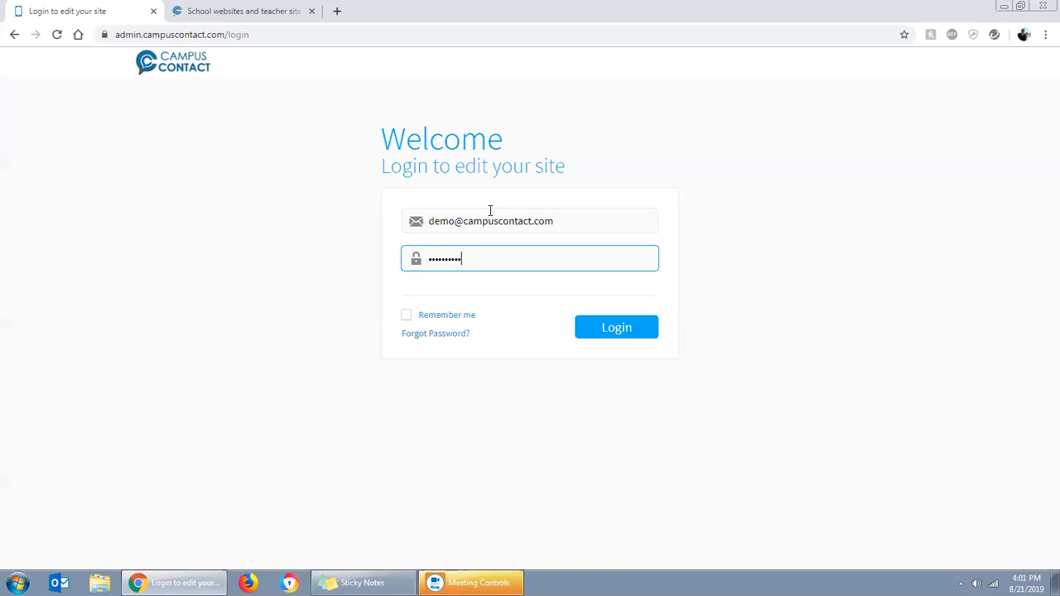
{"action": "left_click", "coordinate": [605, 335]}
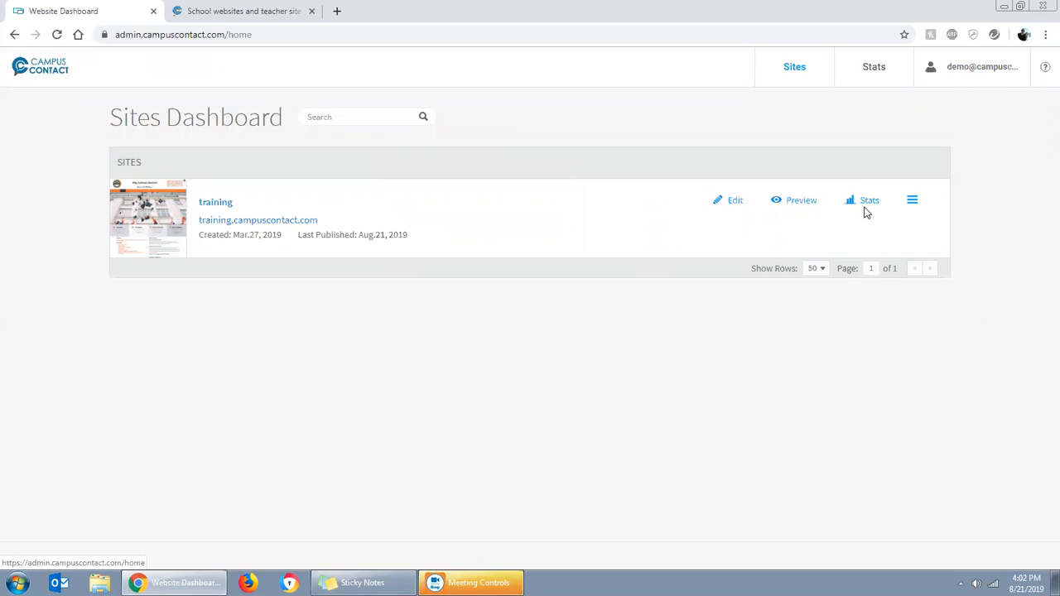
Open the training site for editing from the sites dashboard
{"action": "left_click", "coordinate": [909, 206]}
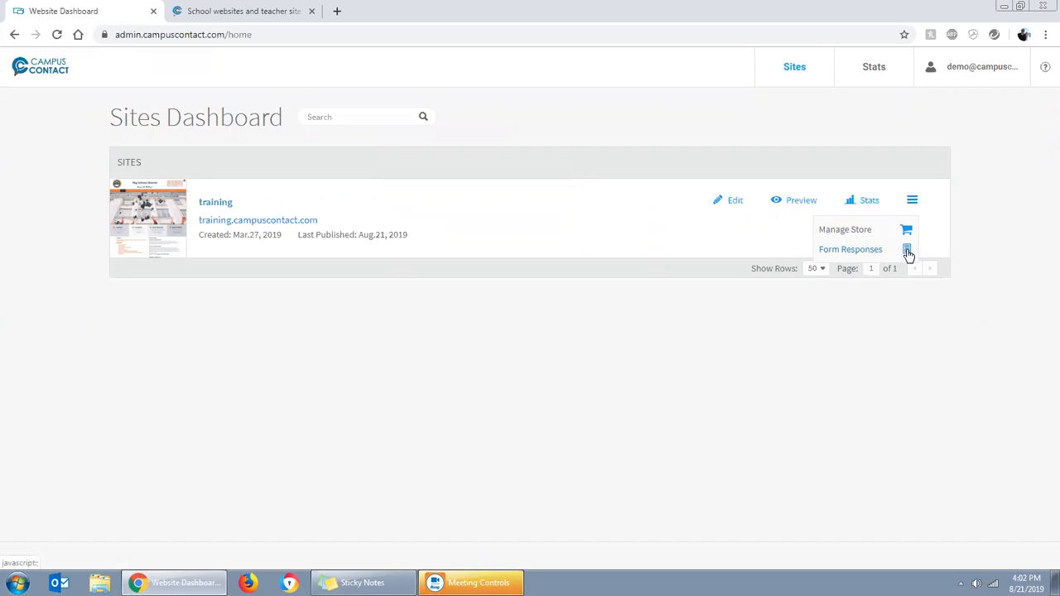
{"action": "left_click", "coordinate": [908, 253]}
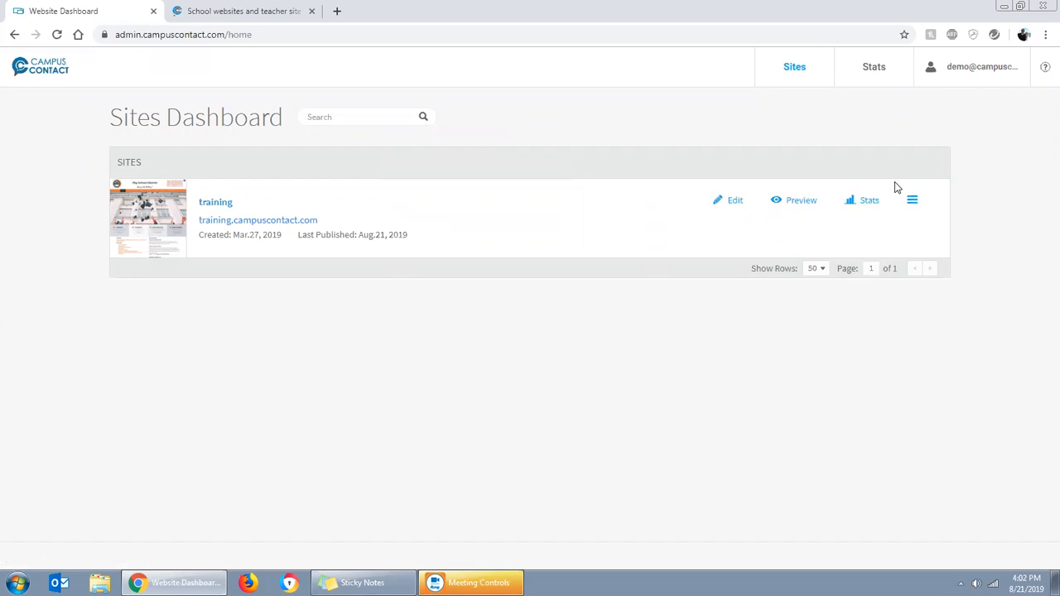
{"action": "left_click", "coordinate": [731, 203]}
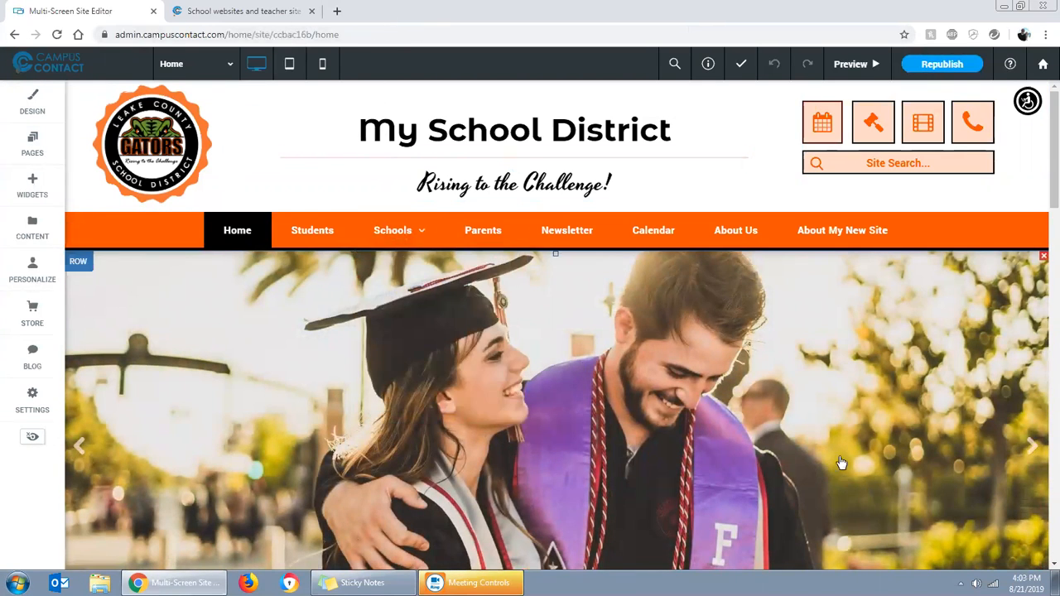
Delete the About My New Site page from the site's page list
{"action": "left_click", "coordinate": [817, 232]}
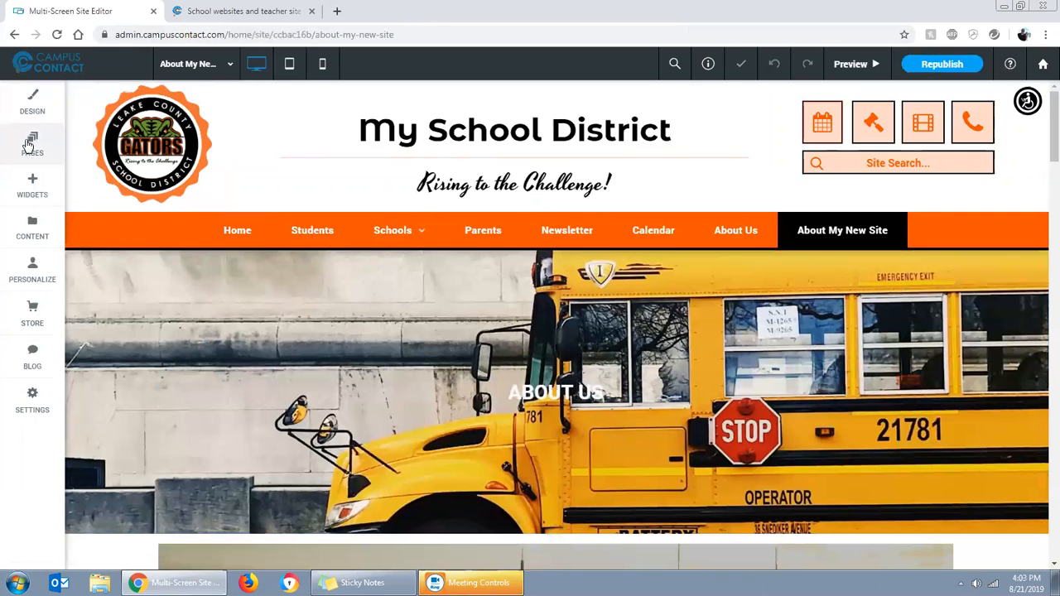
{"action": "left_click", "coordinate": [31, 143]}
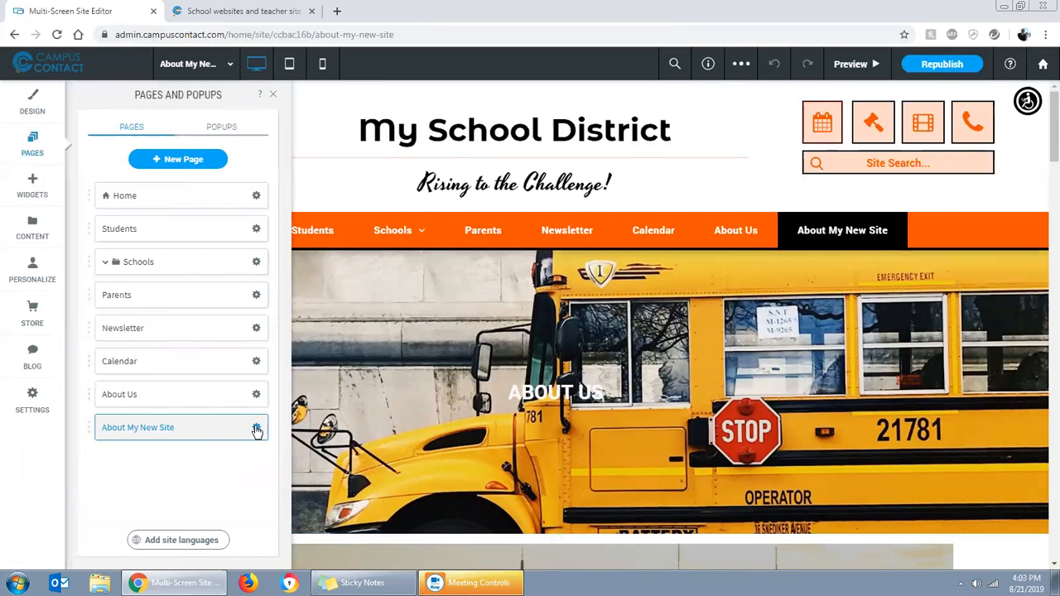
{"action": "left_click", "coordinate": [256, 428]}
{"action": "left_click", "coordinate": [296, 427]}
{"action": "left_click", "coordinate": [561, 358]}
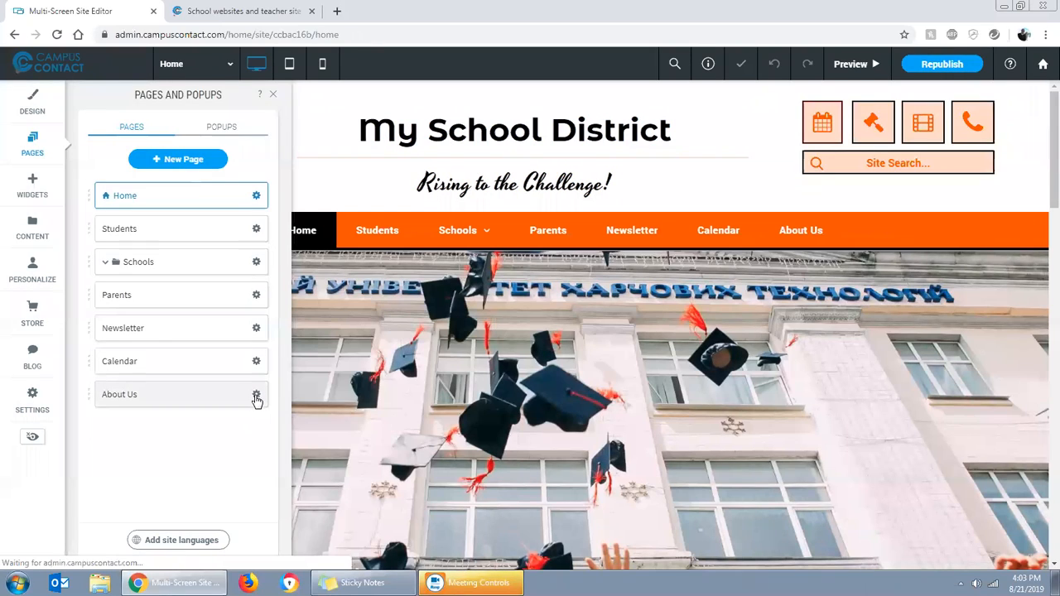
Delete the About Us and Calendar pages from the site
{"action": "left_click", "coordinate": [257, 397]}
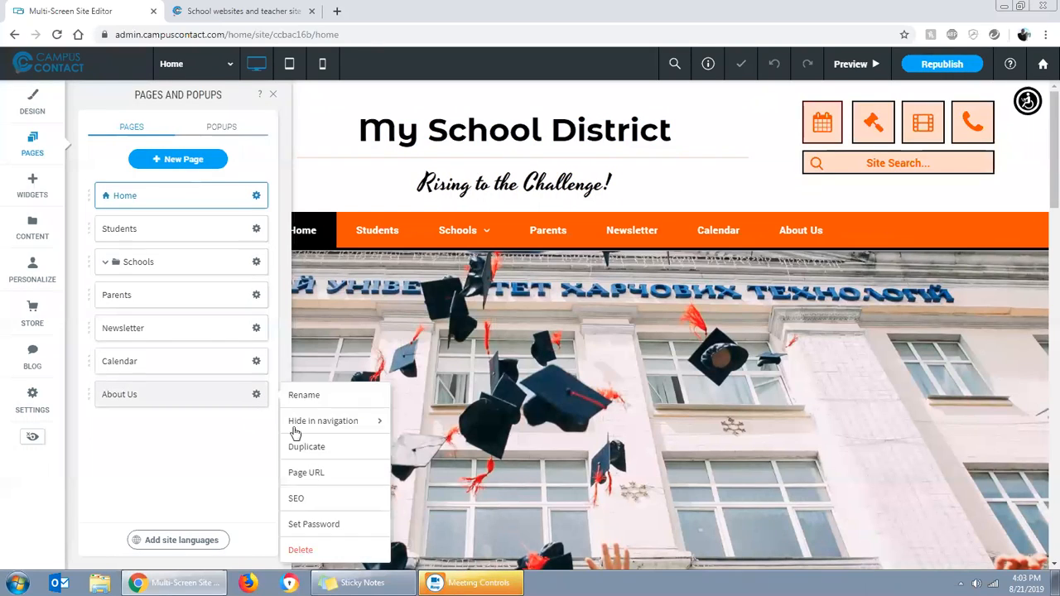
{"action": "left_click", "coordinate": [294, 552]}
{"action": "left_click", "coordinate": [567, 354]}
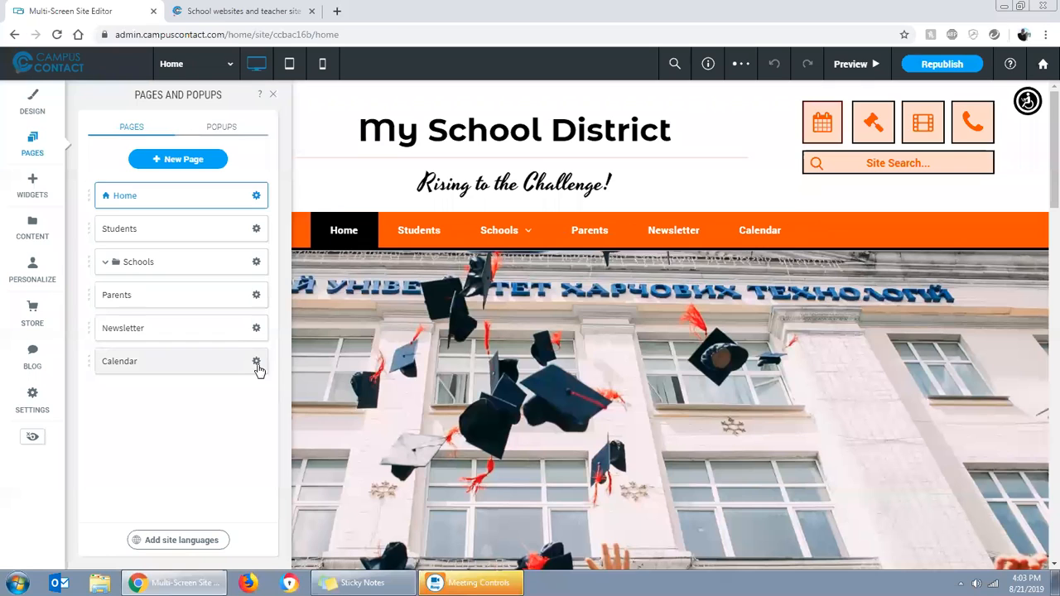
{"action": "left_click", "coordinate": [257, 365]}
{"action": "left_click", "coordinate": [300, 522]}
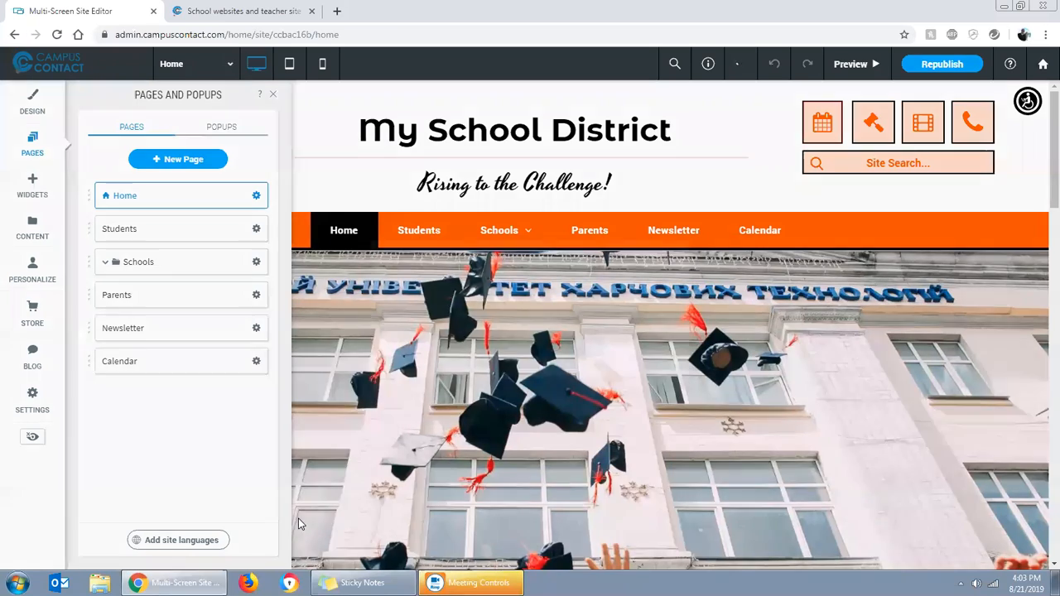
{"action": "left_click", "coordinate": [579, 349]}
Delete the Newsletter page and the Schools folder together with all its subpages
{"action": "left_click", "coordinate": [256, 328]}
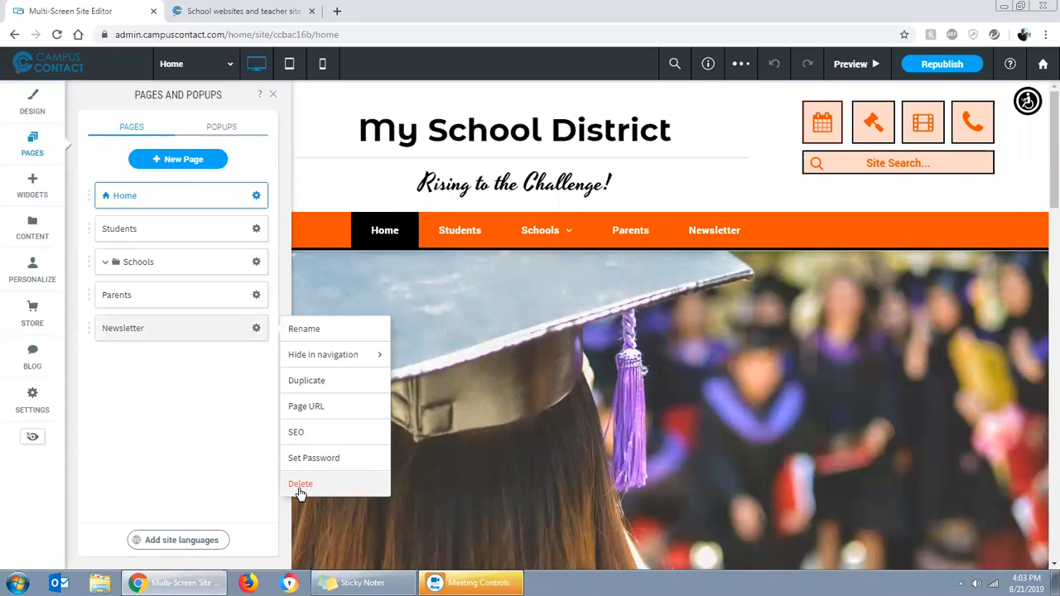
{"action": "left_click", "coordinate": [300, 485]}
{"action": "left_click", "coordinate": [590, 349]}
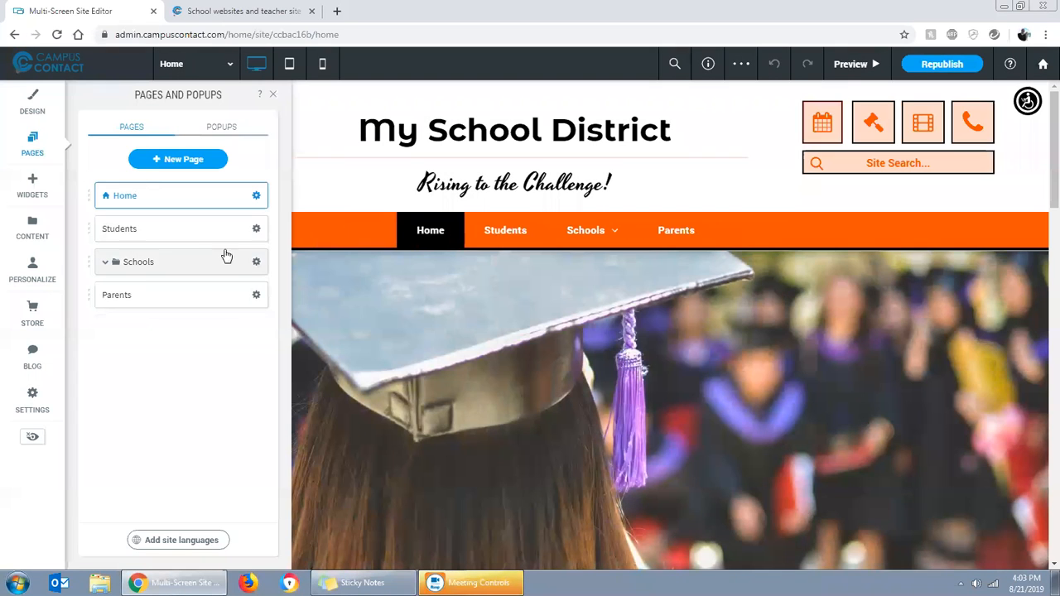
{"action": "left_click", "coordinate": [257, 263]}
{"action": "left_click", "coordinate": [300, 314]}
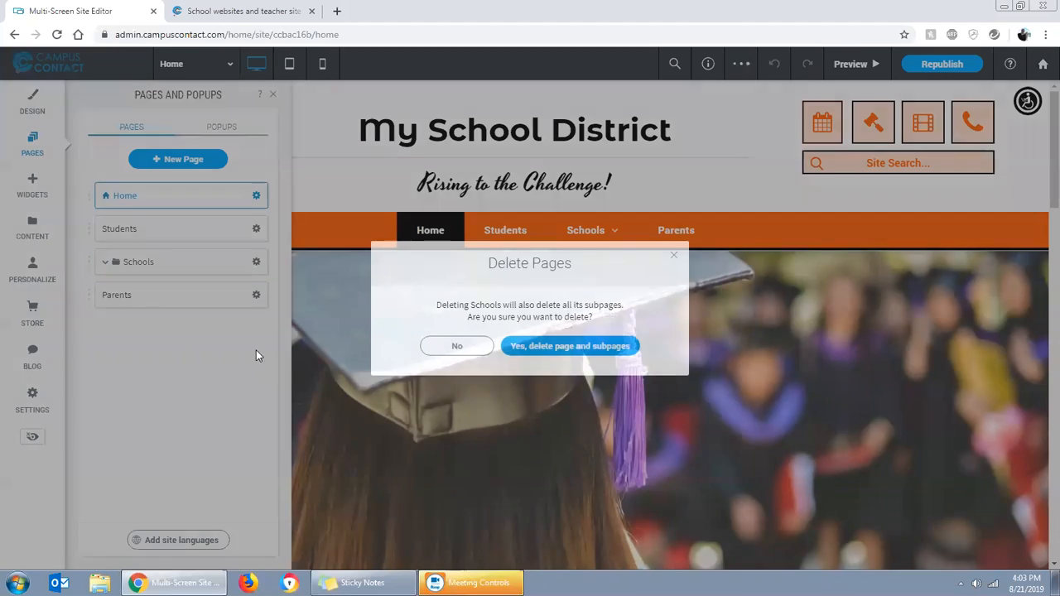
{"action": "left_click", "coordinate": [608, 346]}
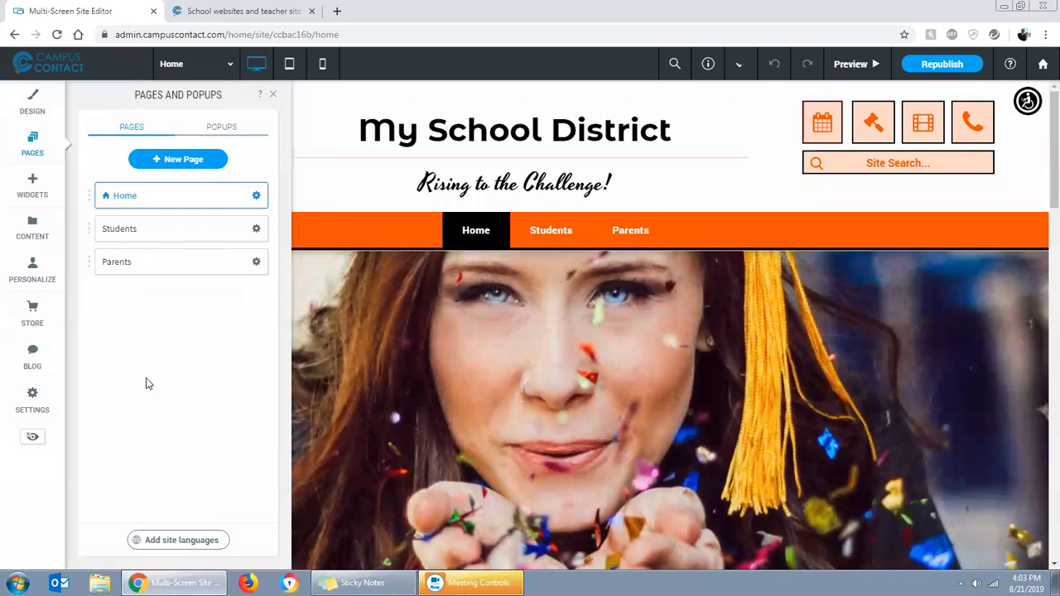
Add a blank page named "My New page" to the site
{"action": "left_click", "coordinate": [170, 160]}
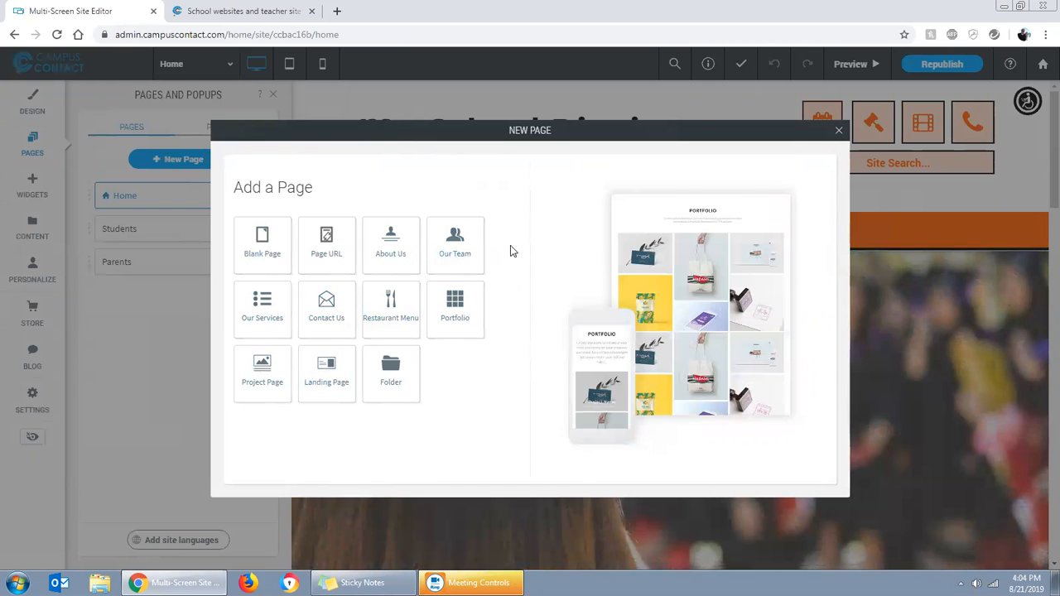
{"action": "left_click", "coordinate": [257, 257]}
{"action": "left_click_drag", "start_coordinate": [281, 254], "coordinate": [209, 238]}
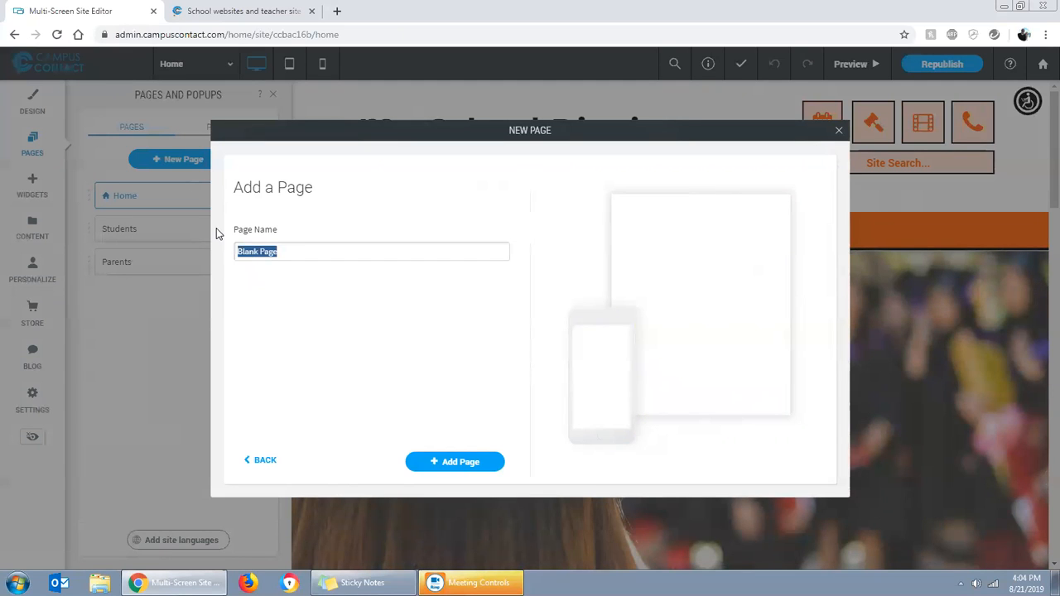
{"action": "type", "text": "My New page"}
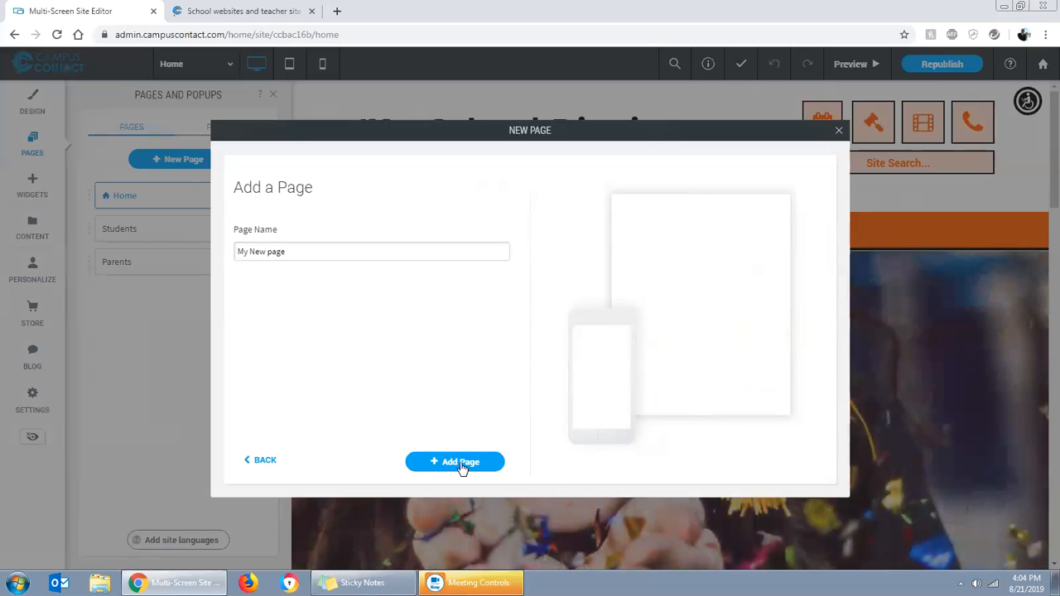
{"action": "left_click", "coordinate": [461, 463]}
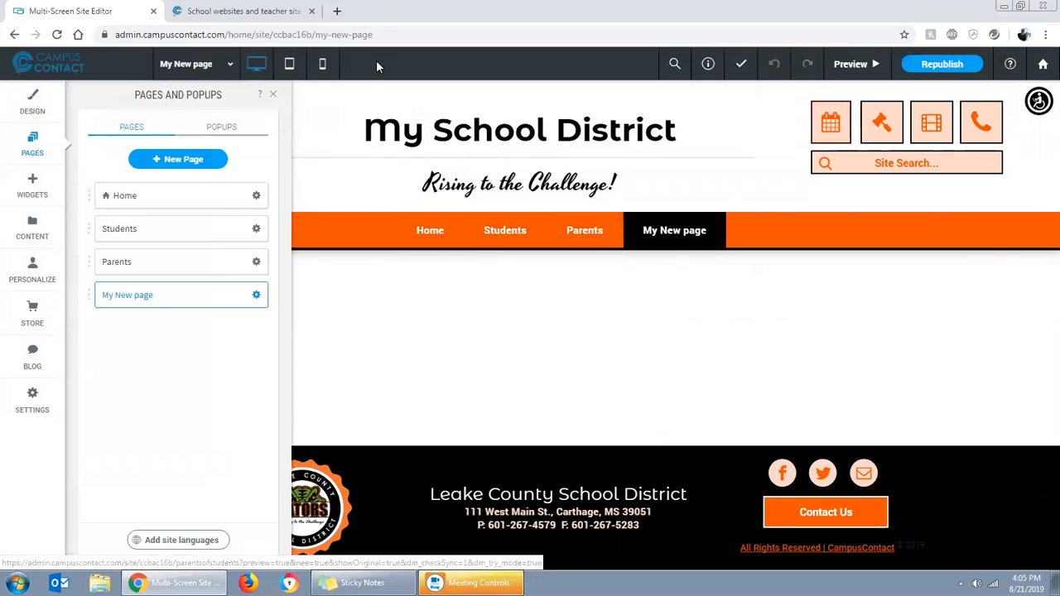
Examine the new page's URL ending and the ways to add widgets to its empty column
{"action": "left_click_drag", "start_coordinate": [379, 36], "coordinate": [313, 34]}
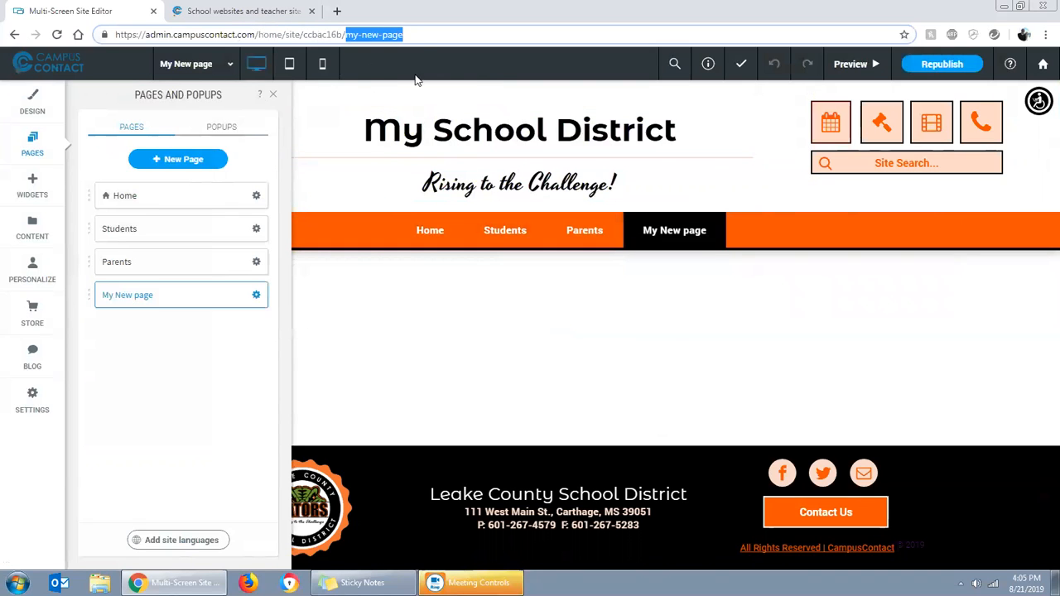
{"action": "left_click", "coordinate": [273, 93]}
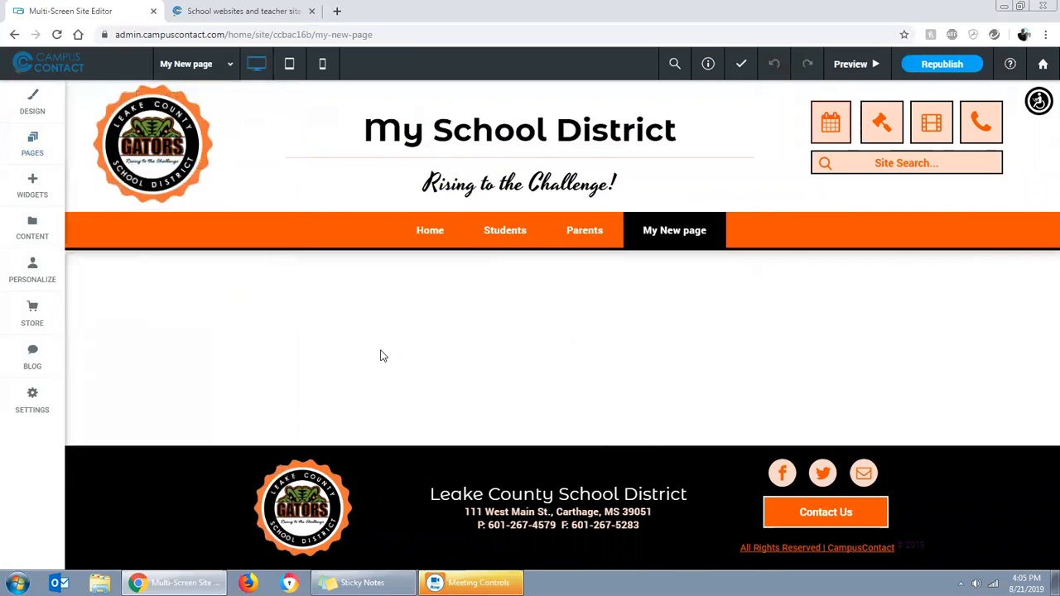
{"action": "left_click", "coordinate": [32, 186]}
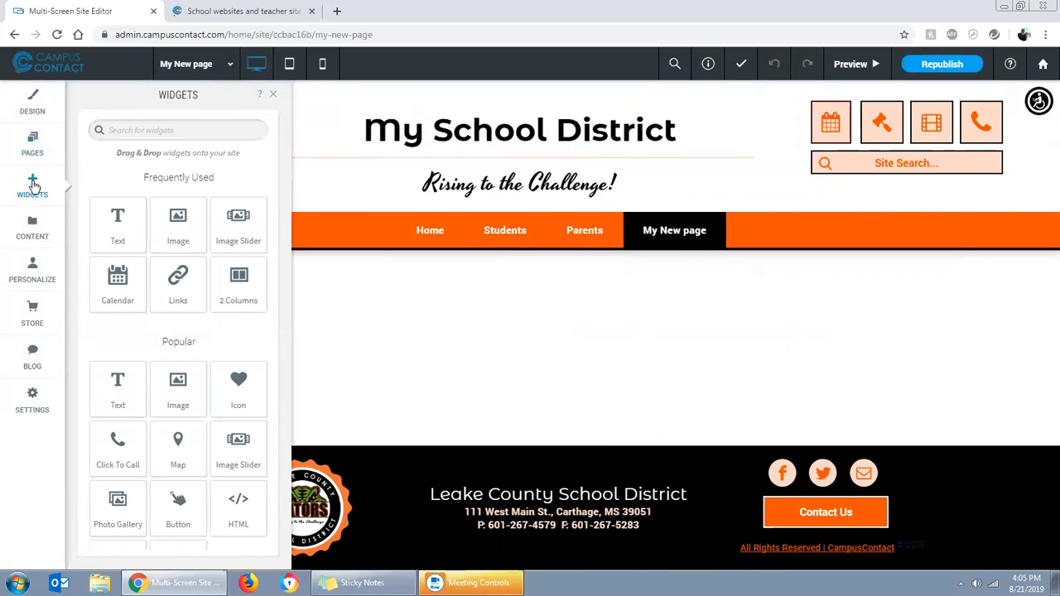
{"action": "scroll", "coordinate": [184, 356], "scroll_direction": "down", "scroll_amount": 3}
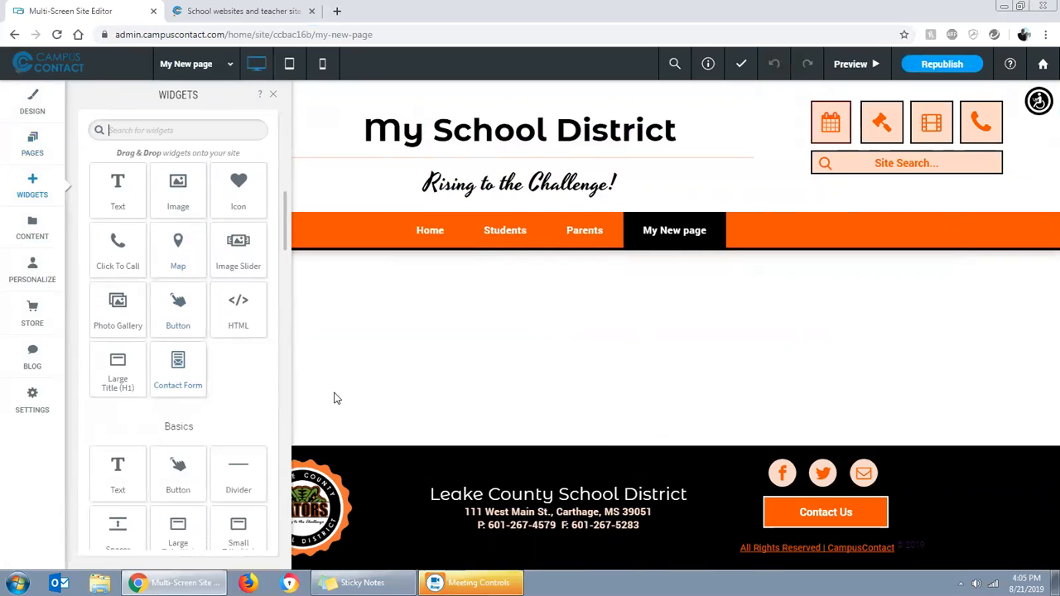
{"action": "scroll", "coordinate": [283, 400], "scroll_direction": "down", "scroll_amount": 2}
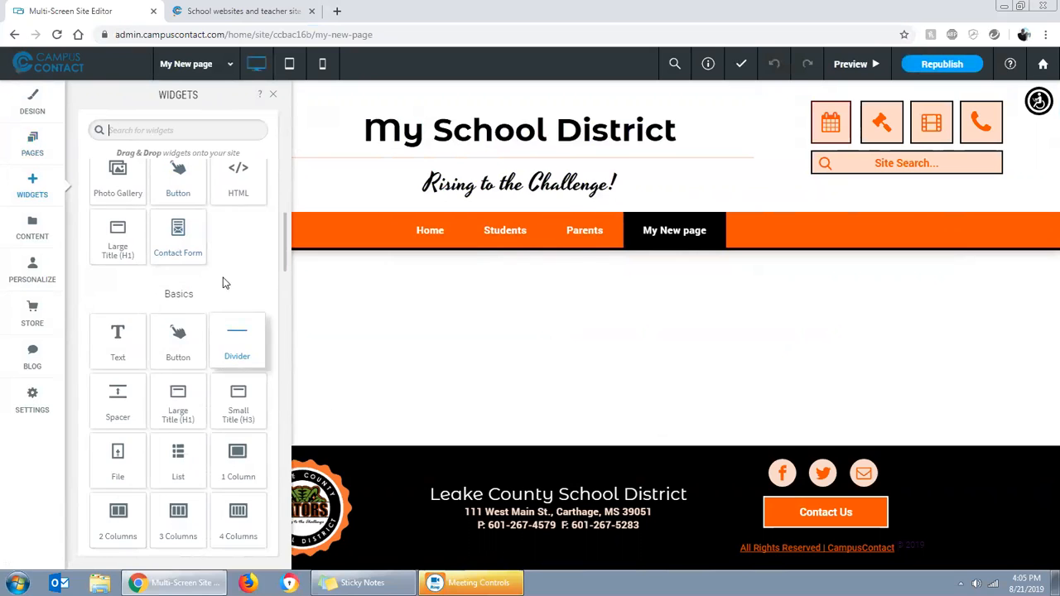
{"action": "left_click", "coordinate": [272, 95]}
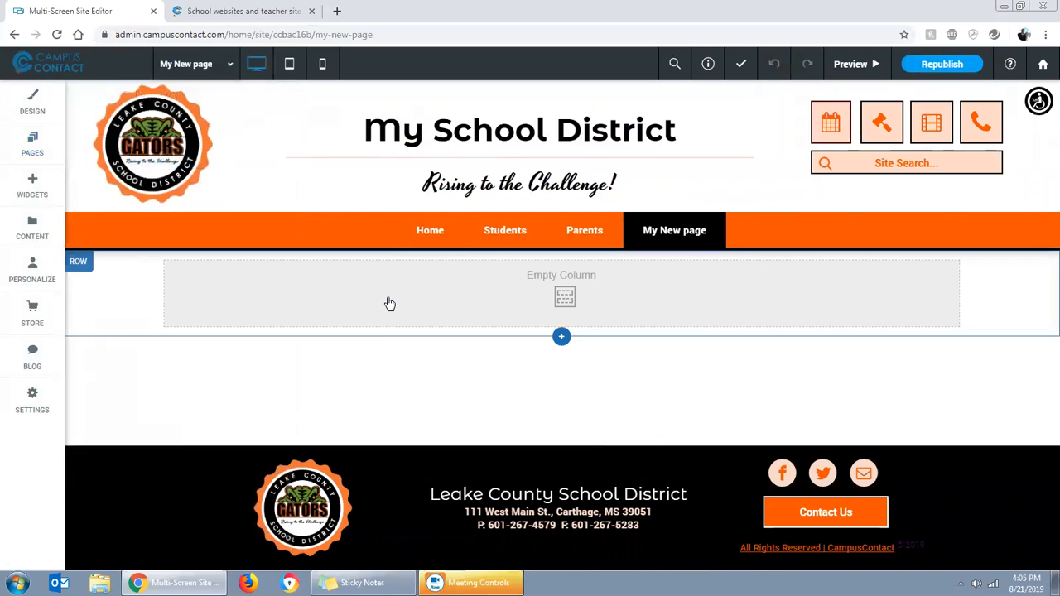
{"action": "right_click", "coordinate": [430, 291]}
{"action": "mouse_move", "coordinate": [475, 346]}
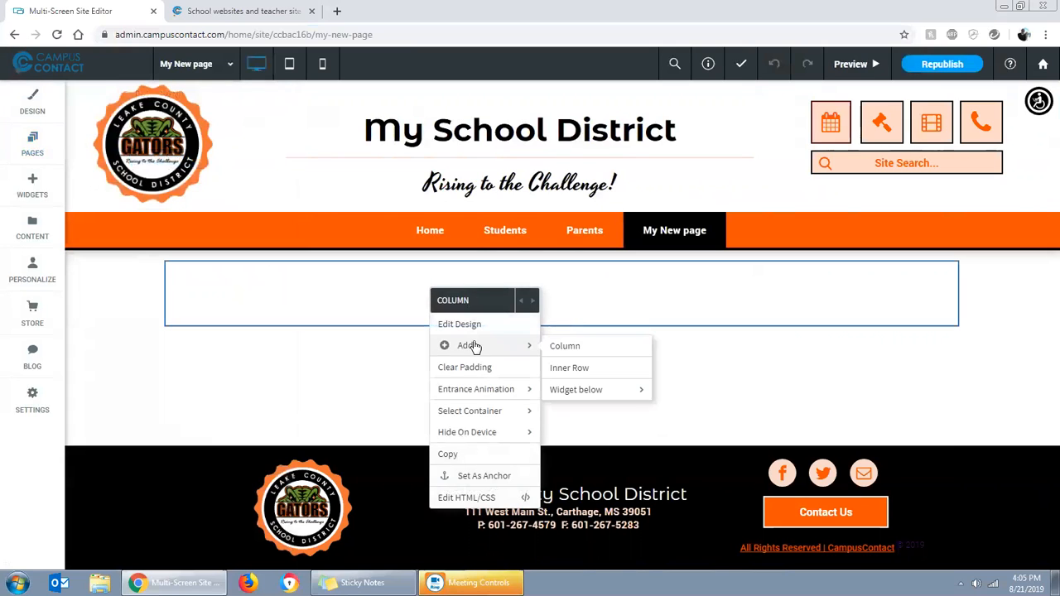
{"action": "mouse_move", "coordinate": [593, 396]}
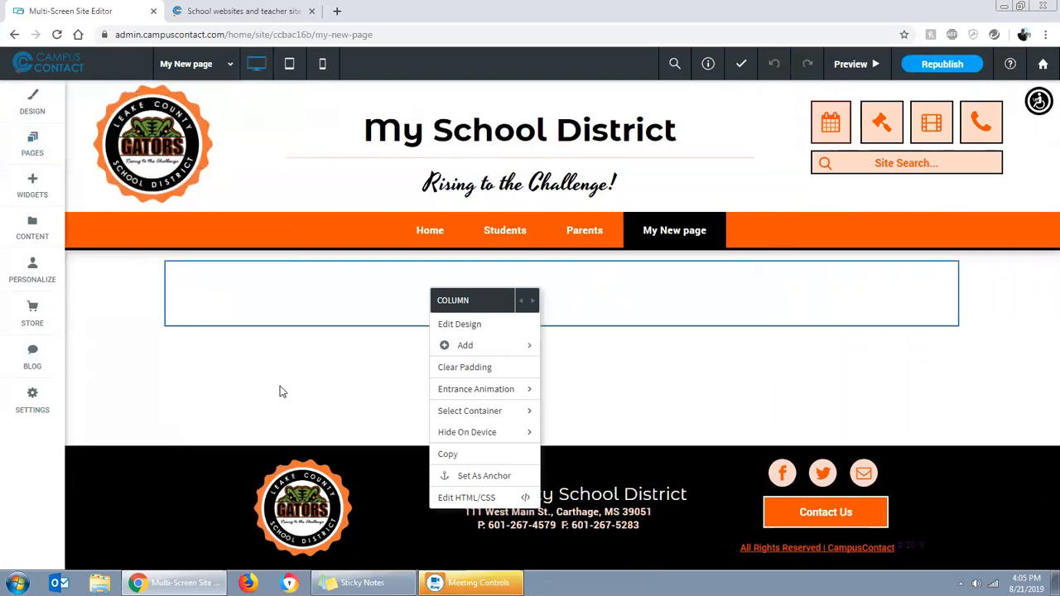
{"action": "left_click", "coordinate": [129, 281]}
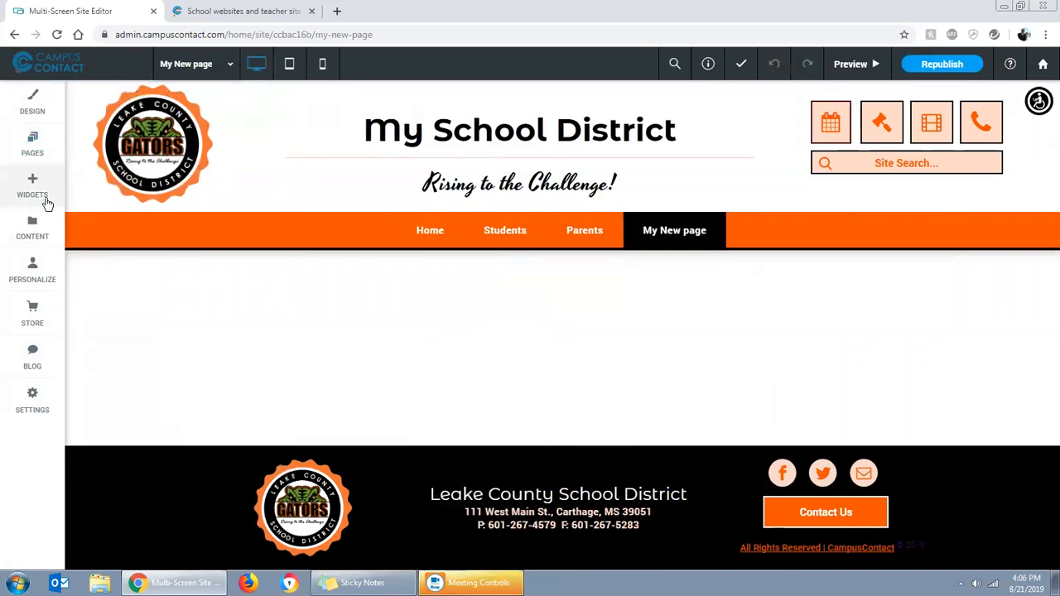
Add a Text widget to the page's empty column and replace its placeholder with "This is my new text box with some basic text in it"
{"action": "left_click", "coordinate": [29, 192]}
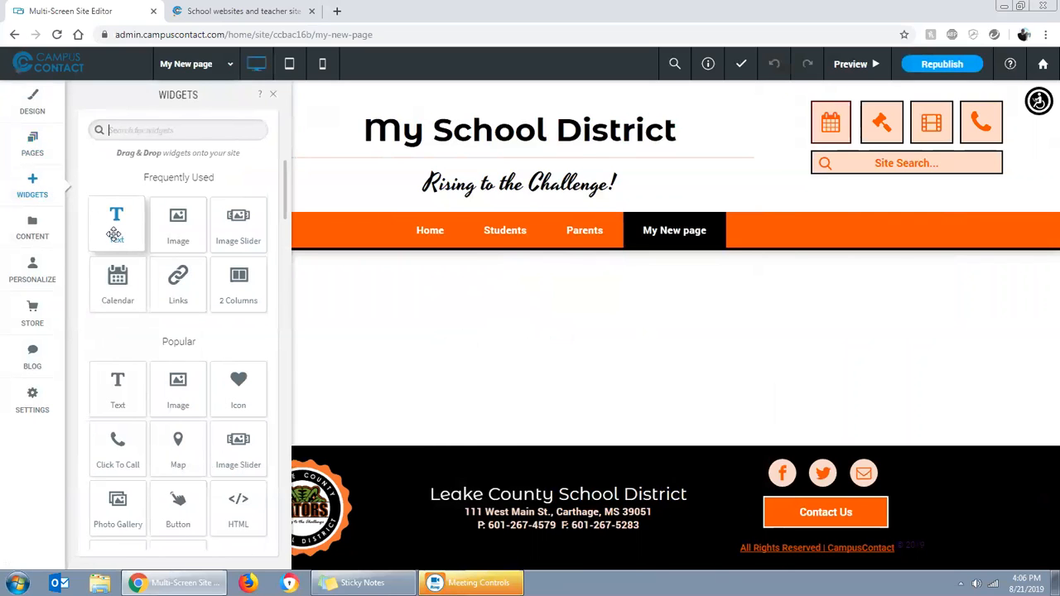
{"action": "left_click_drag", "start_coordinate": [115, 233], "coordinate": [511, 314]}
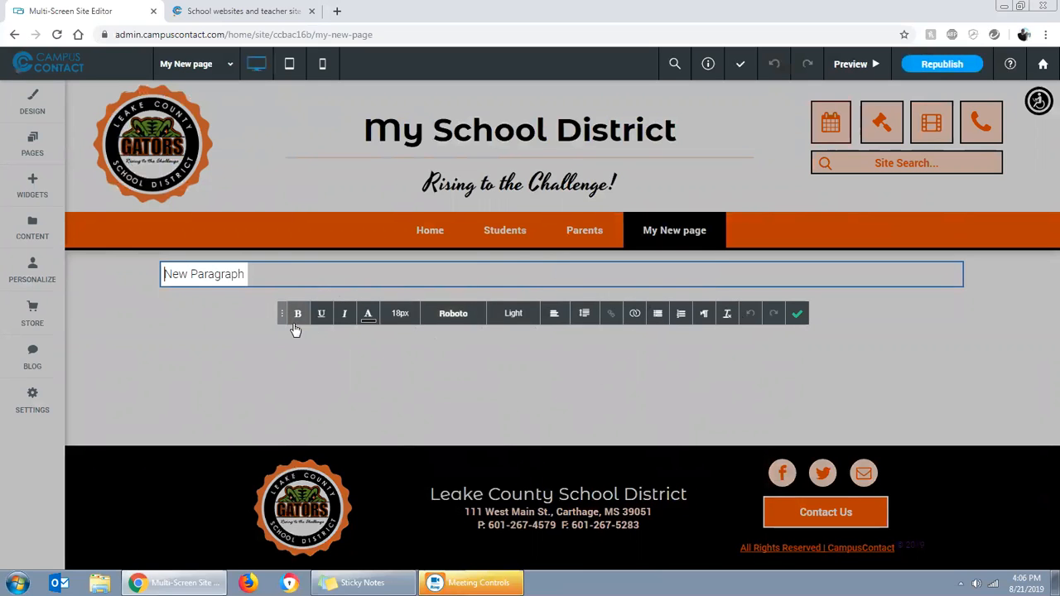
{"action": "left_click_drag", "start_coordinate": [246, 273], "coordinate": [162, 274]}
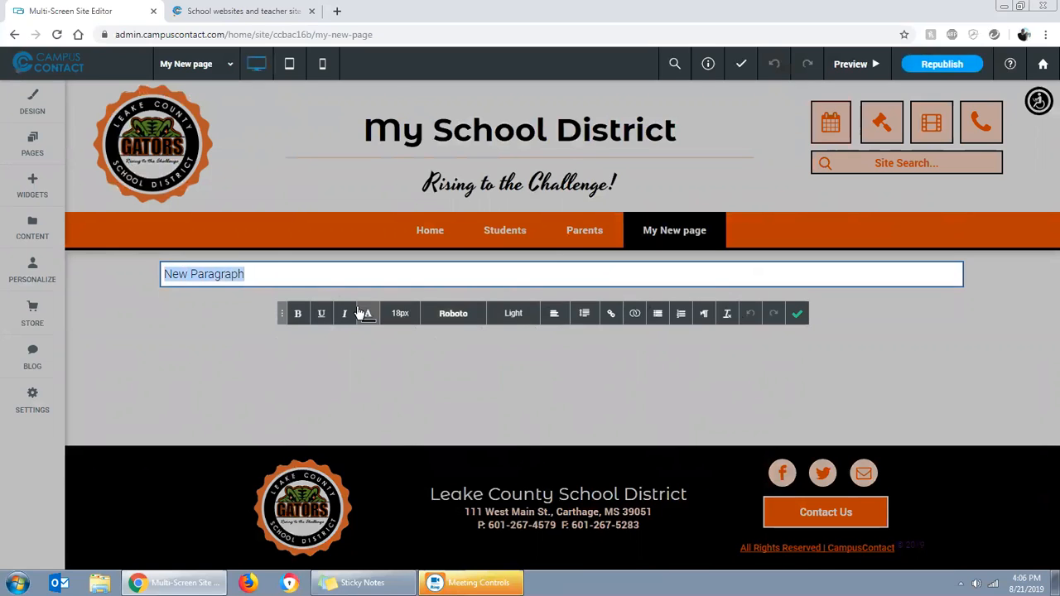
{"action": "type", "text": "This is my new text"}
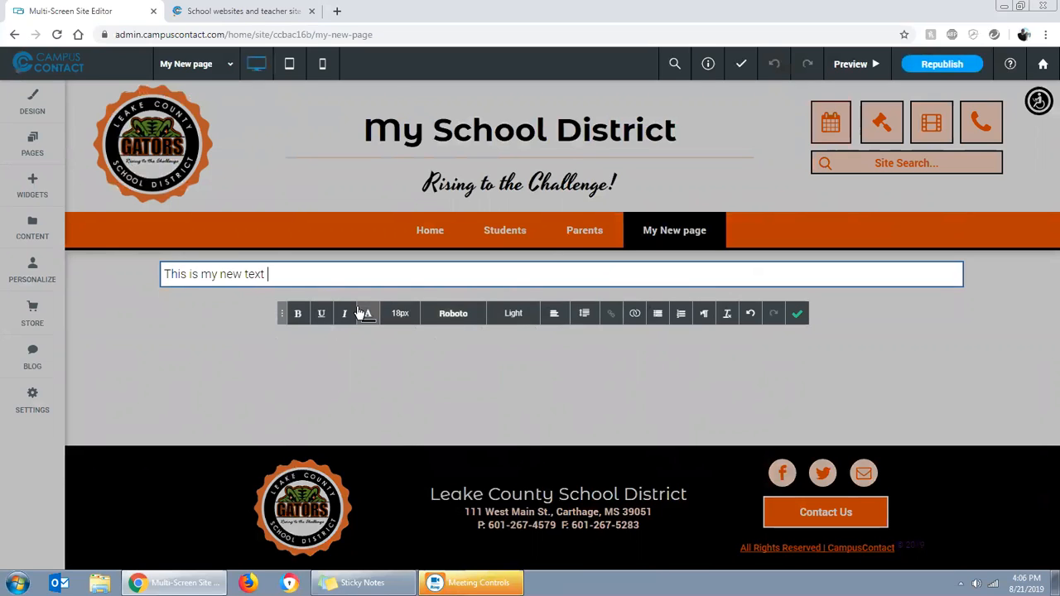
{"action": "type", "text": " box with some basic text in it"}
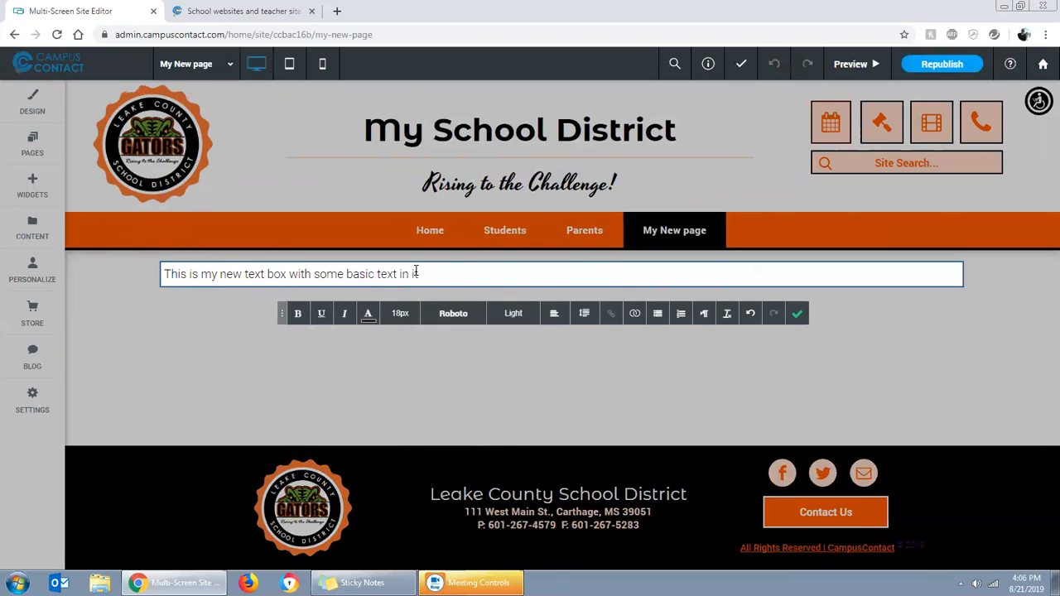
Make the phrase "text box with some basic text in it" bold, underlined and italic
{"action": "left_click_drag", "start_coordinate": [424, 274], "coordinate": [245, 274]}
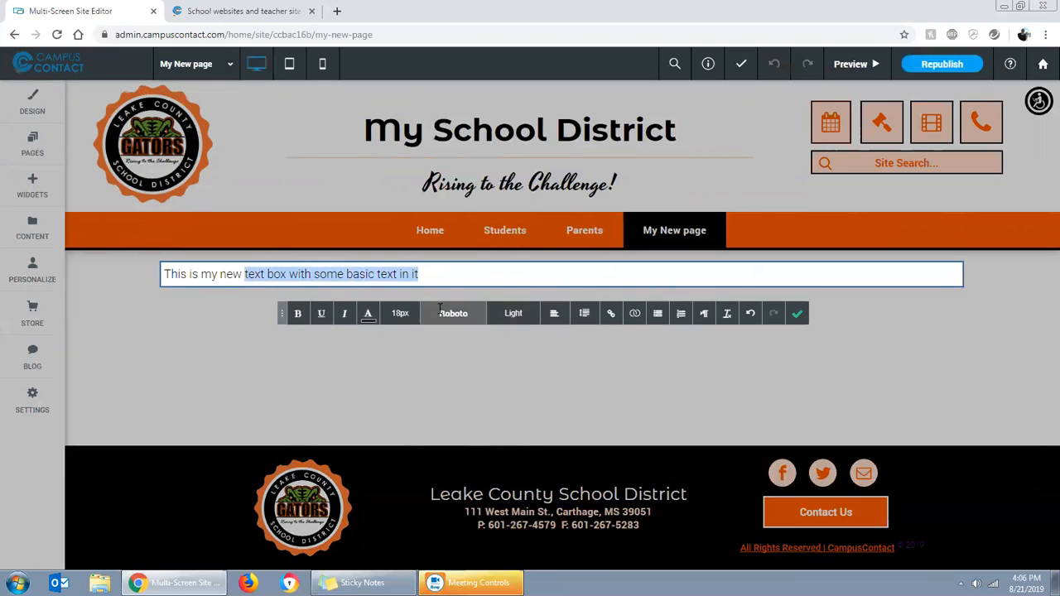
{"action": "left_click", "coordinate": [296, 312]}
{"action": "left_click", "coordinate": [328, 317]}
{"action": "left_click", "coordinate": [344, 314]}
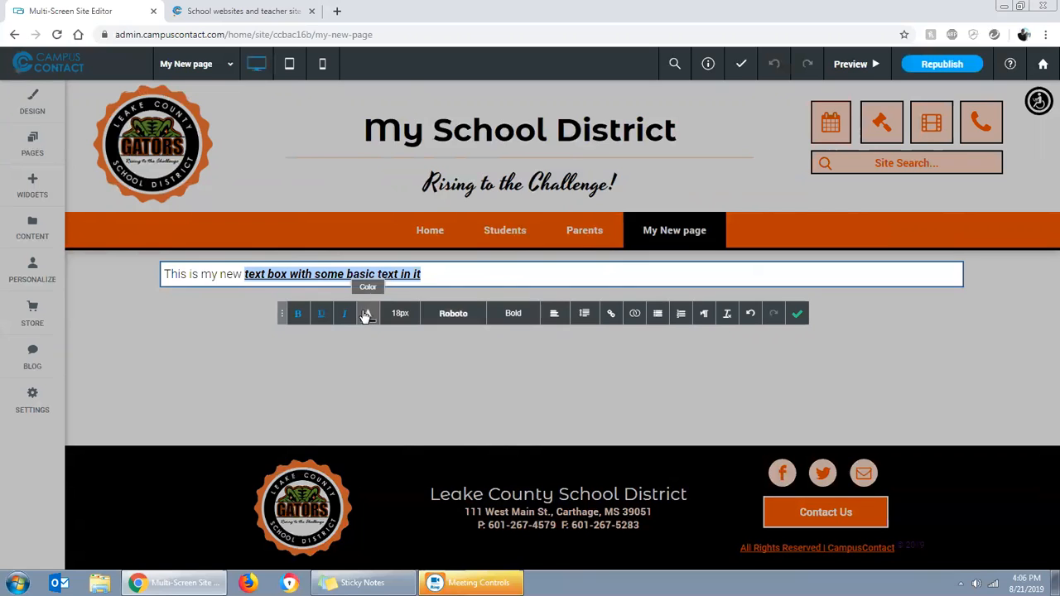
Colour the selected phrase pinkish red and set its text size to 22px
{"action": "left_click", "coordinate": [365, 316]}
{"action": "left_click", "coordinate": [304, 418]}
{"action": "left_click", "coordinate": [494, 340]}
{"action": "left_click", "coordinate": [400, 313]}
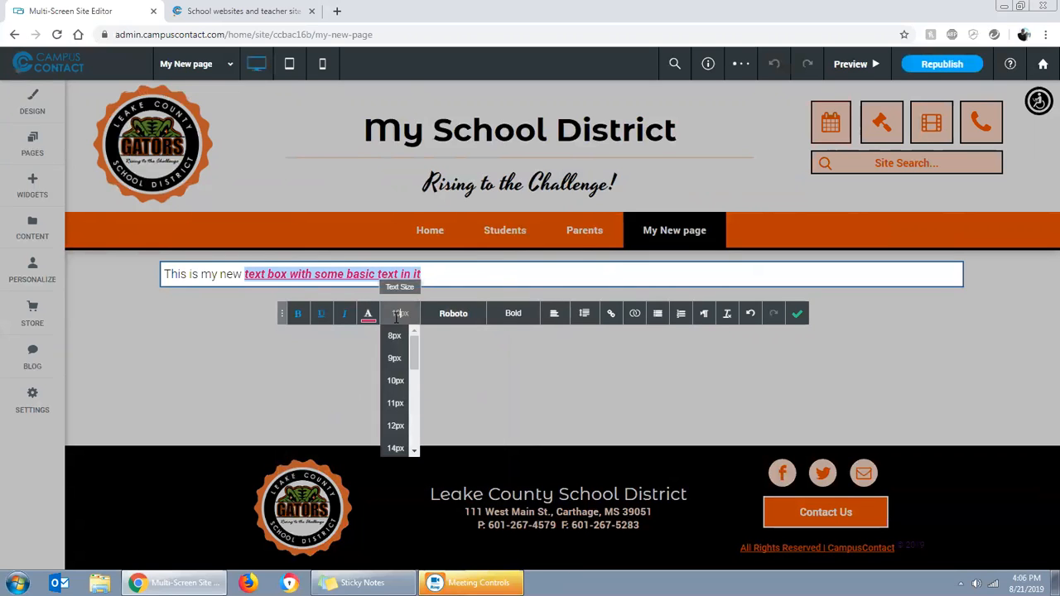
{"action": "scroll", "coordinate": [404, 395], "scroll_direction": "down", "scroll_amount": 2}
{"action": "left_click", "coordinate": [395, 404]}
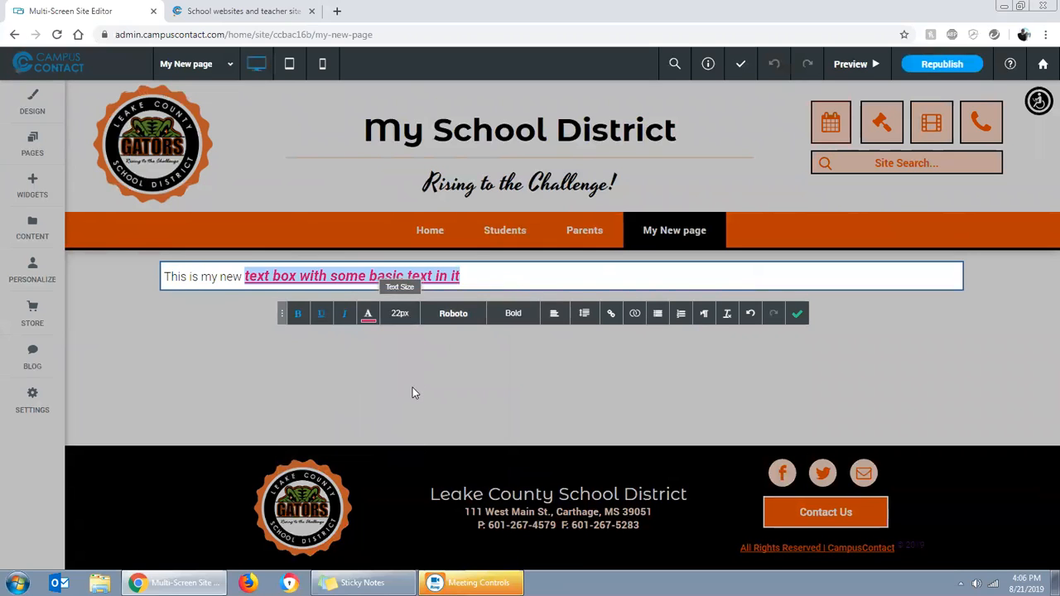
Try the Creepster font on the selected phrase and settle on Crete Round
{"action": "left_click", "coordinate": [453, 313]}
{"action": "scroll", "coordinate": [454, 394], "scroll_direction": "down", "scroll_amount": 10}
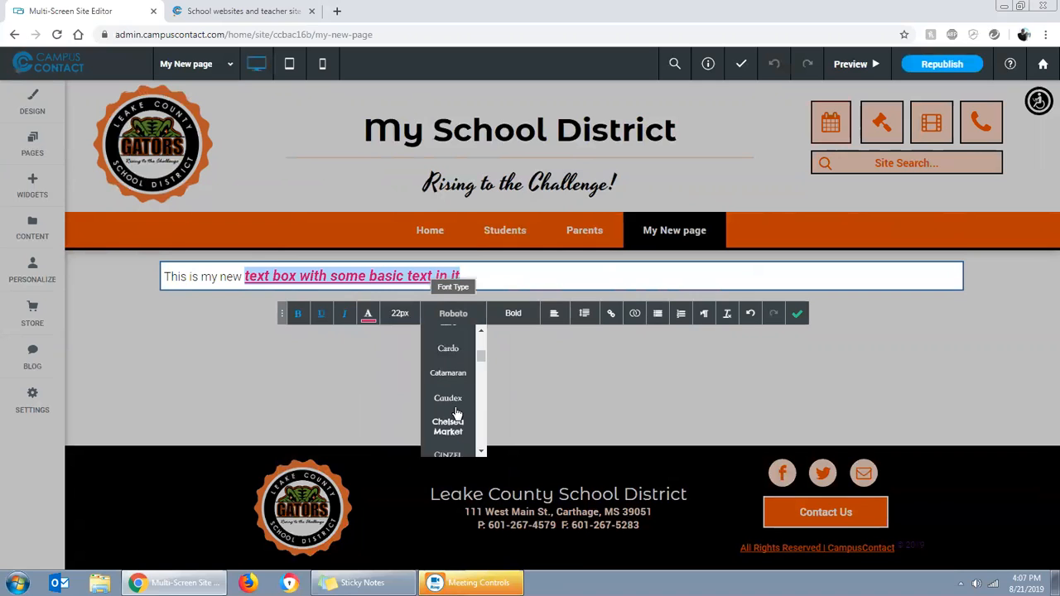
{"action": "scroll", "coordinate": [453, 410], "scroll_direction": "down", "scroll_amount": 3}
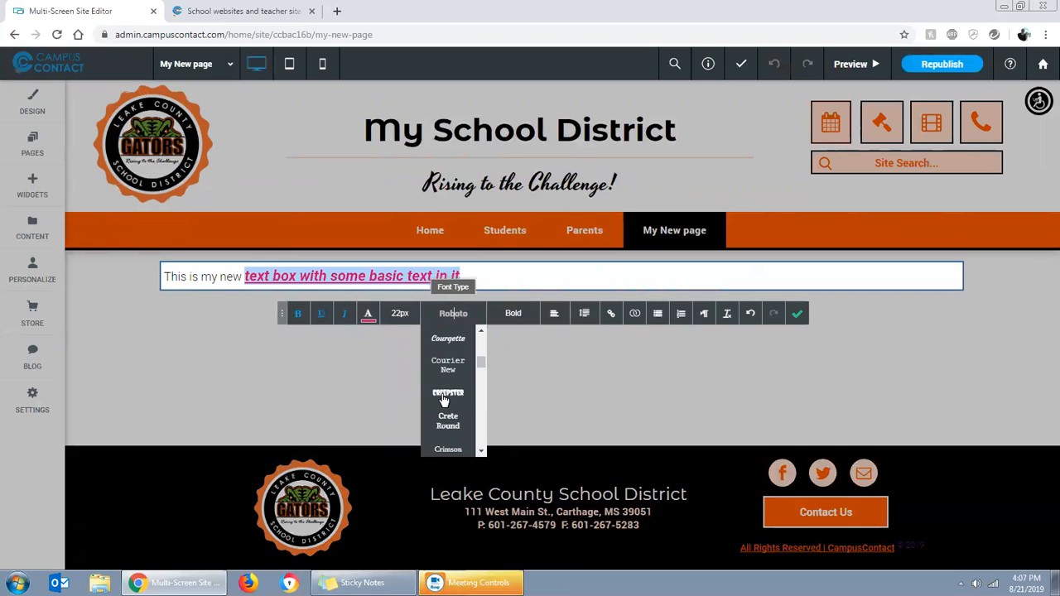
{"action": "left_click", "coordinate": [445, 400]}
{"action": "left_click", "coordinate": [453, 313]}
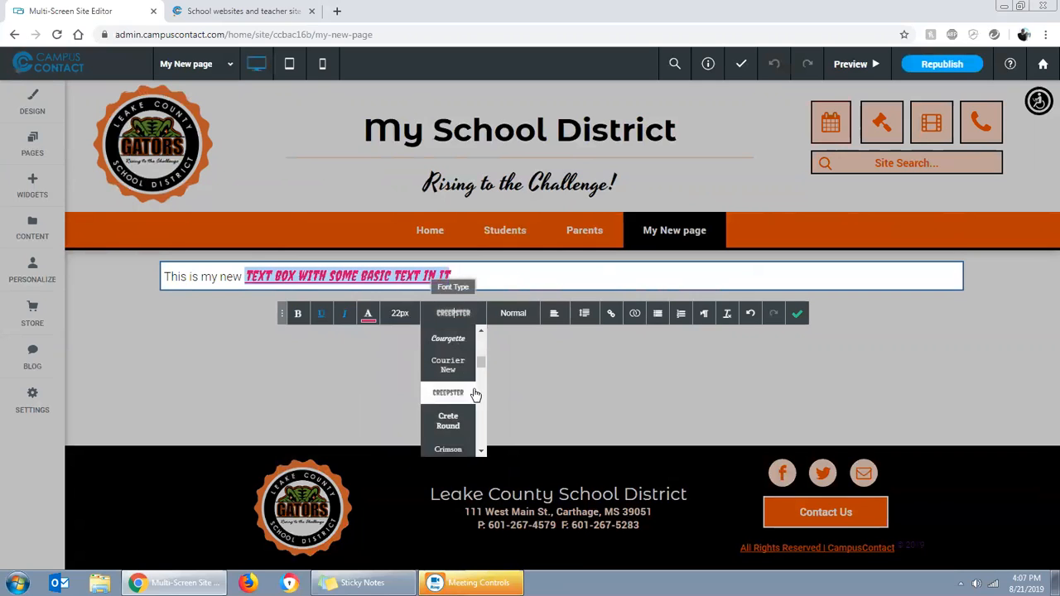
{"action": "left_click", "coordinate": [448, 421]}
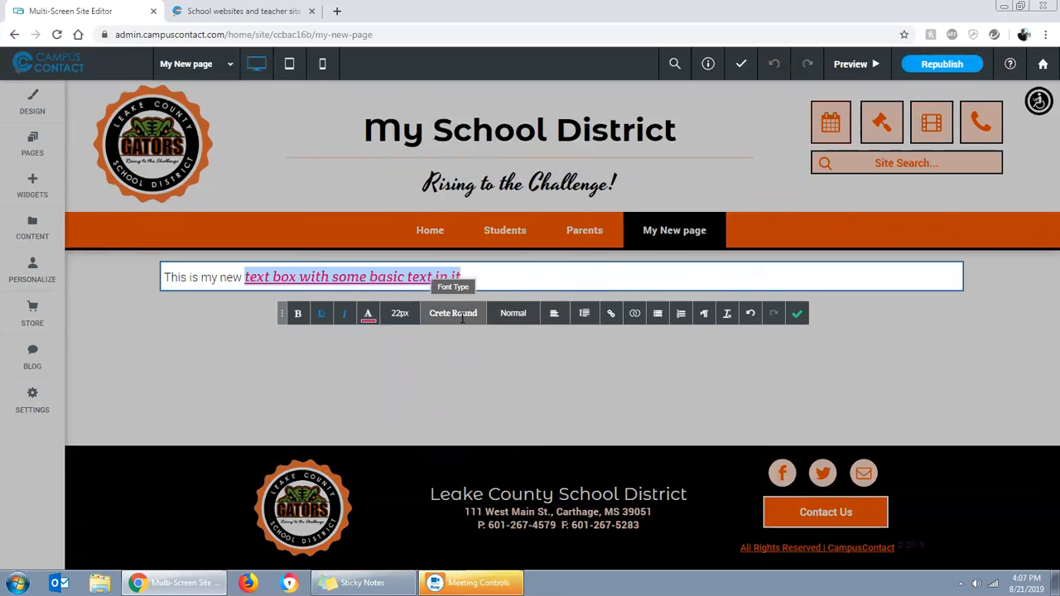
Centre the line of text and set its line spacing to Auto
{"action": "left_click", "coordinate": [555, 317]}
{"action": "left_click", "coordinate": [553, 383]}
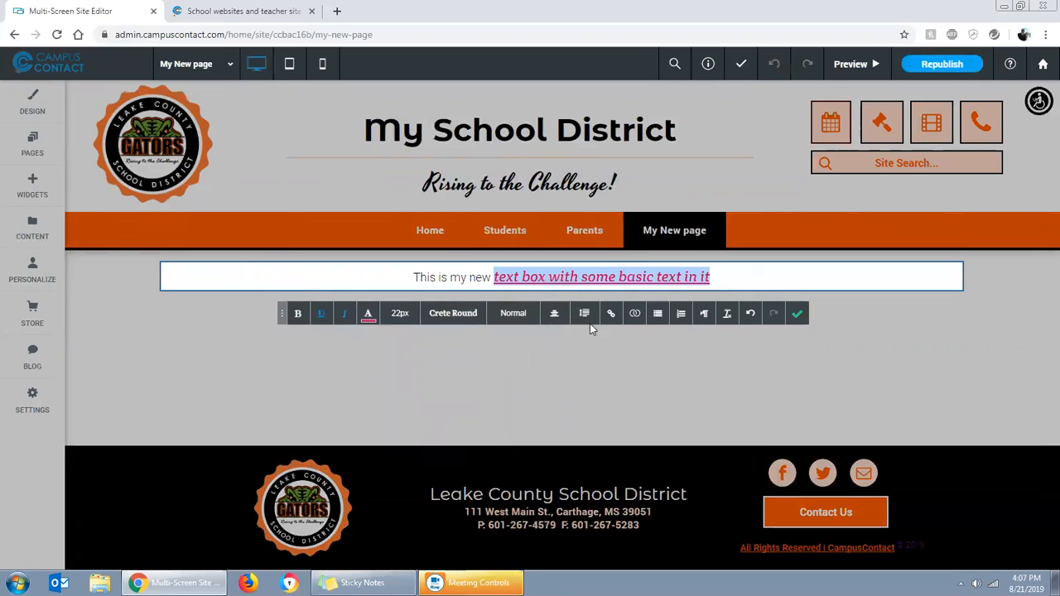
{"action": "left_click", "coordinate": [585, 314]}
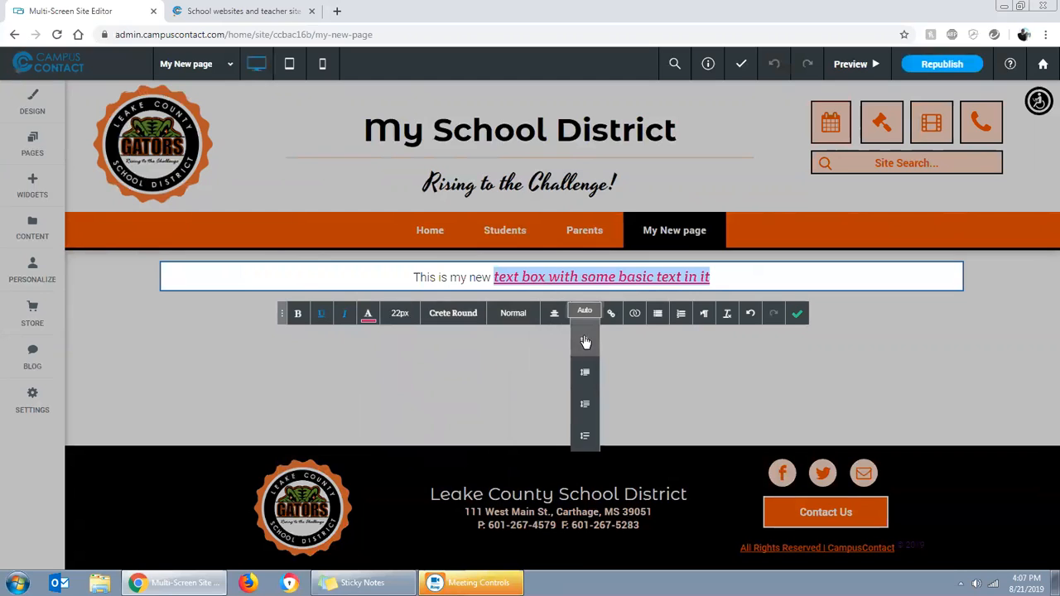
{"action": "left_click", "coordinate": [584, 341]}
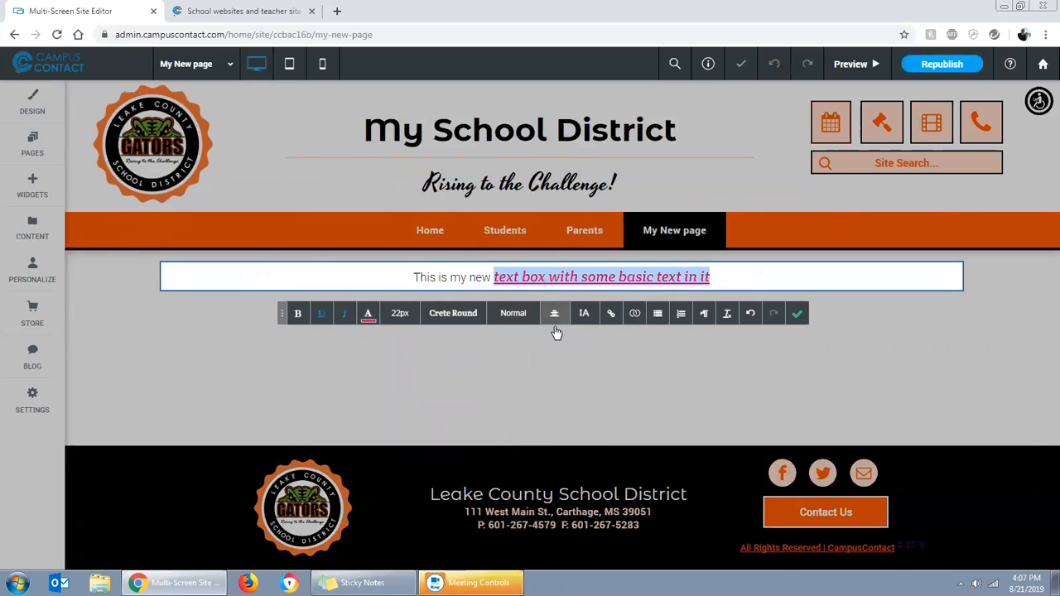
Try a link to the existing Home page and a bulleted list on the text, and undo both
{"action": "left_click", "coordinate": [612, 319]}
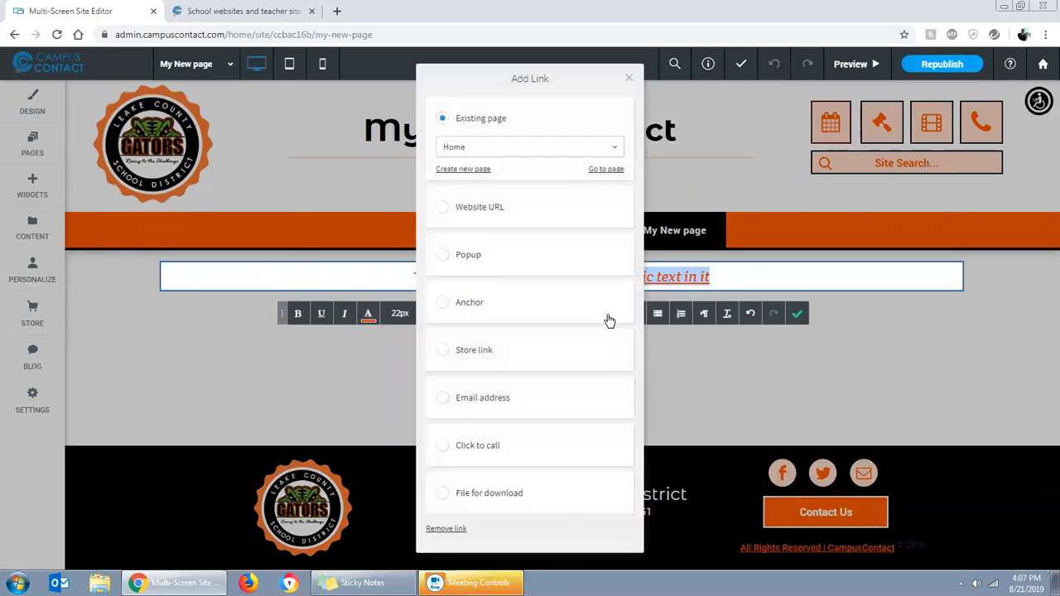
{"action": "left_click", "coordinate": [629, 79]}
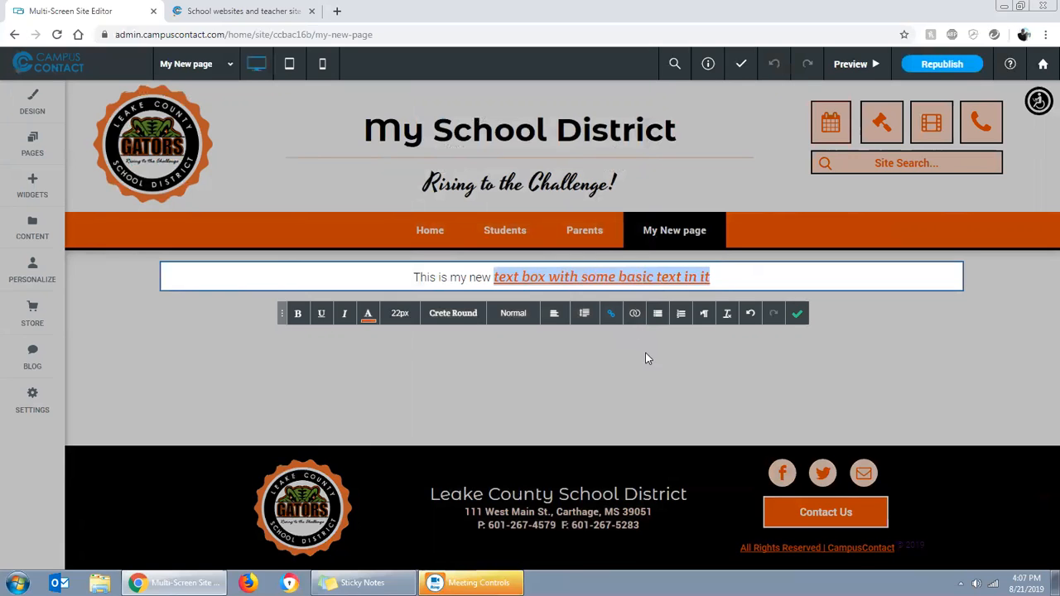
{"action": "left_click", "coordinate": [657, 317]}
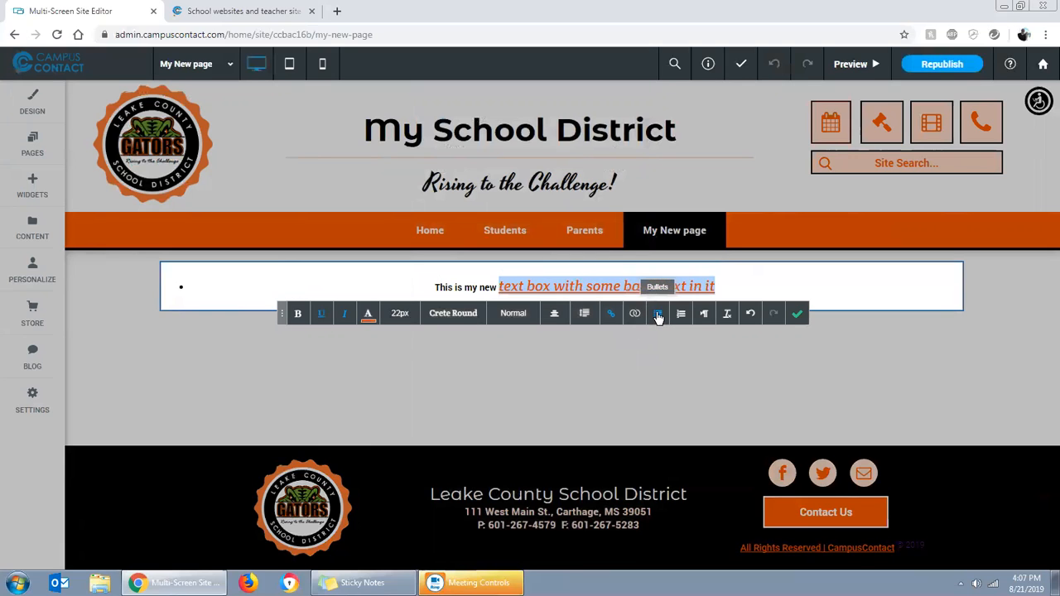
{"action": "left_click", "coordinate": [655, 318]}
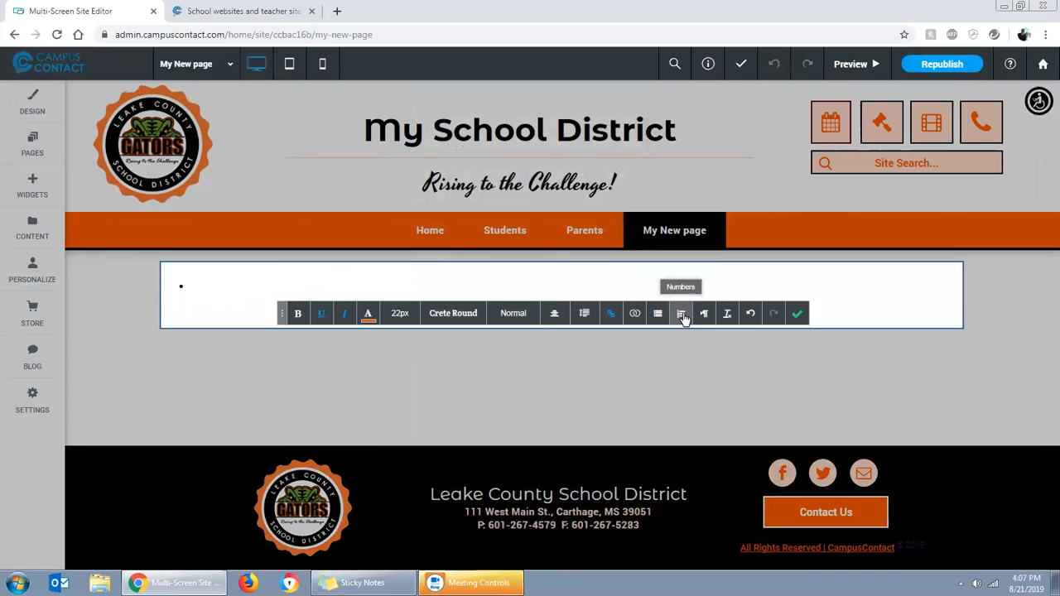
{"action": "left_click", "coordinate": [657, 314]}
{"action": "left_click", "coordinate": [752, 315]}
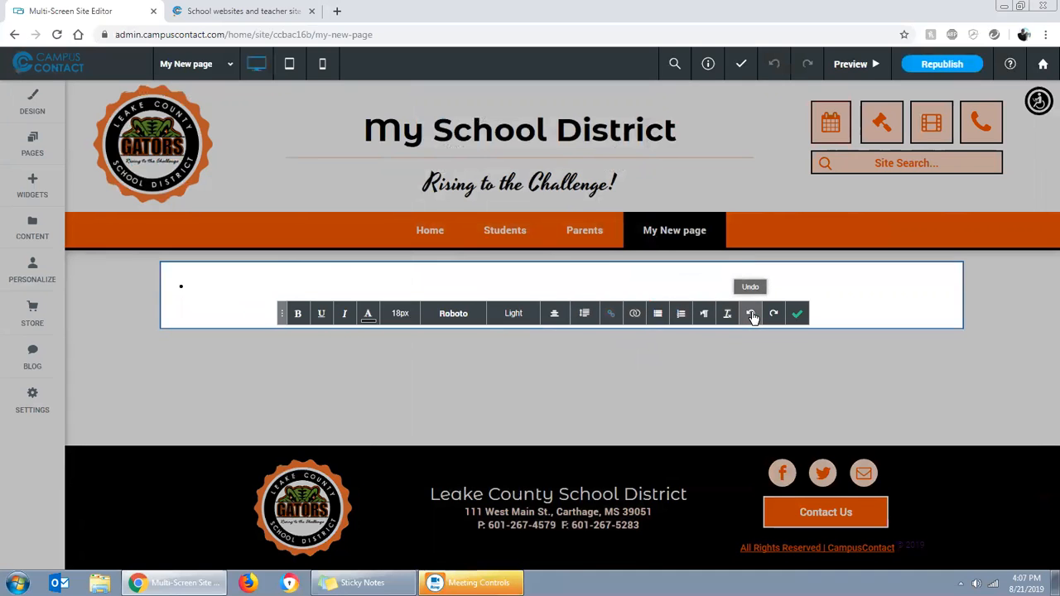
{"action": "left_click", "coordinate": [751, 314]}
{"action": "left_click", "coordinate": [752, 314]}
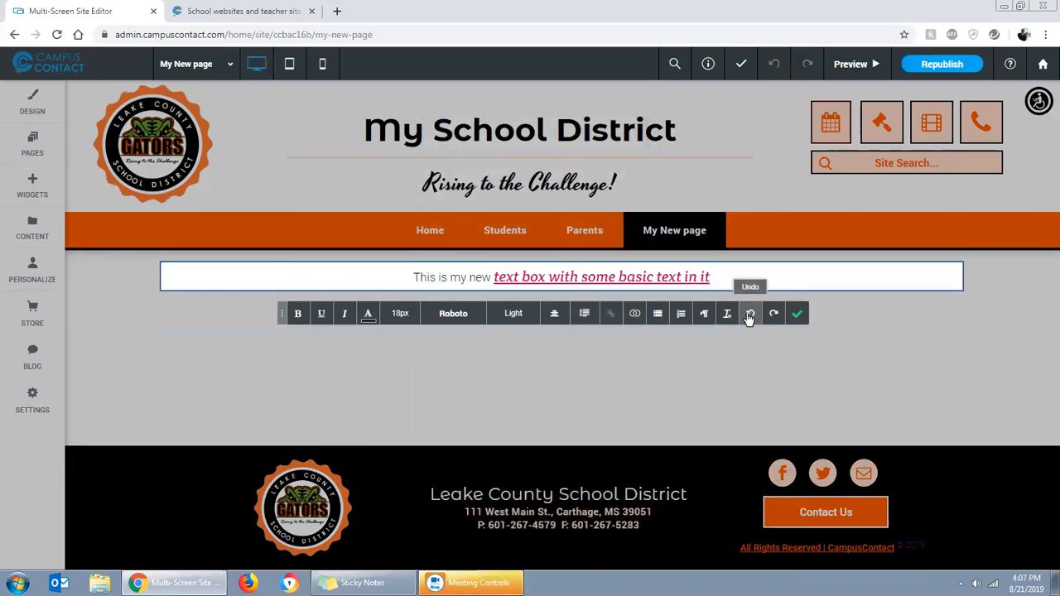
Try numbered and bulleted list formats on the text, undo them, and finish editing the text box
{"action": "left_click", "coordinate": [681, 314]}
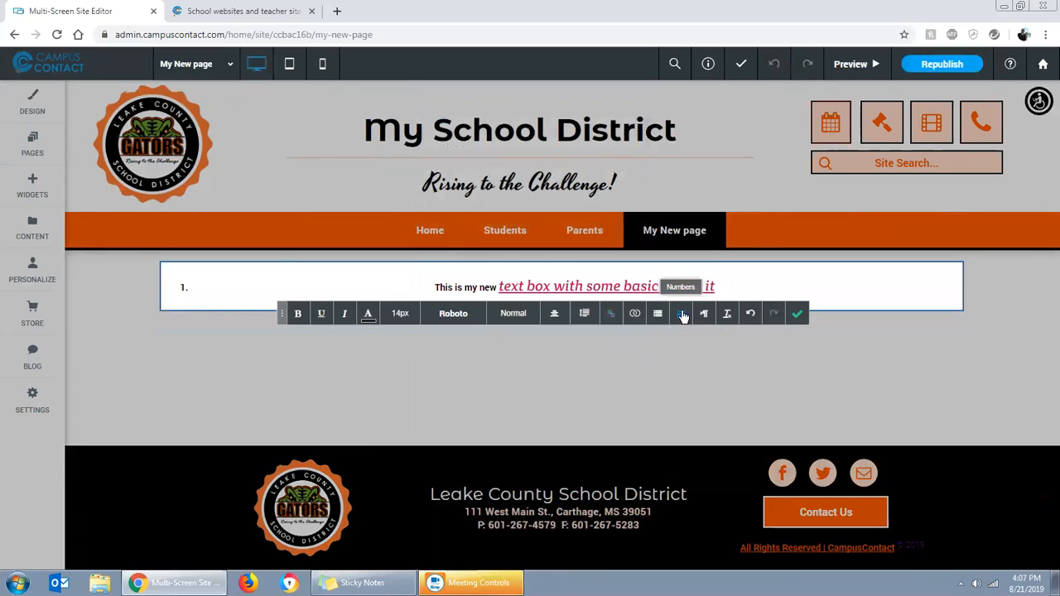
{"action": "left_click", "coordinate": [658, 314]}
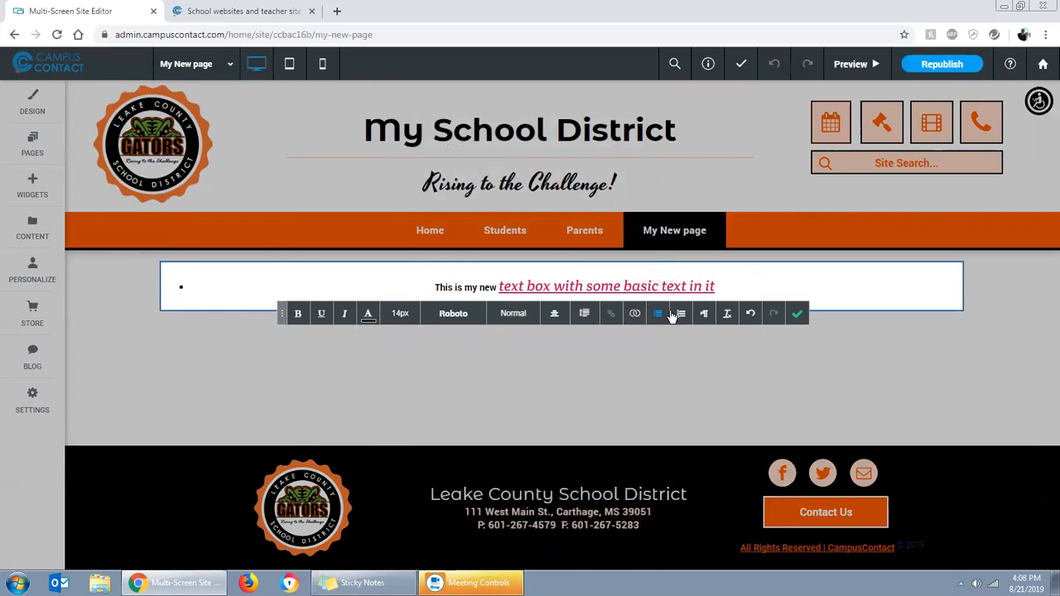
{"action": "left_click", "coordinate": [680, 315]}
{"action": "left_click", "coordinate": [750, 314]}
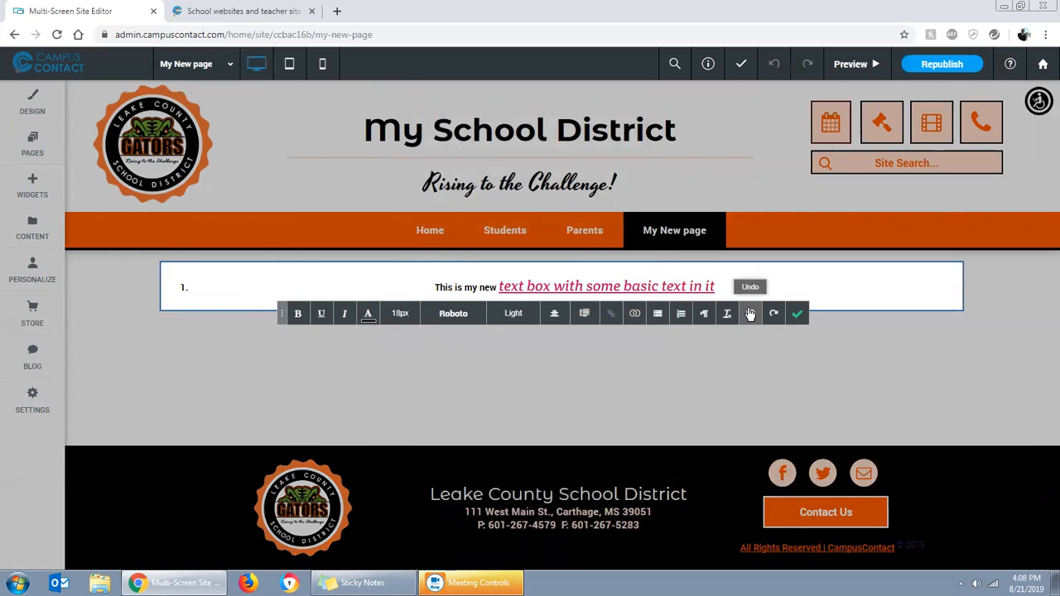
{"action": "left_click", "coordinate": [750, 313]}
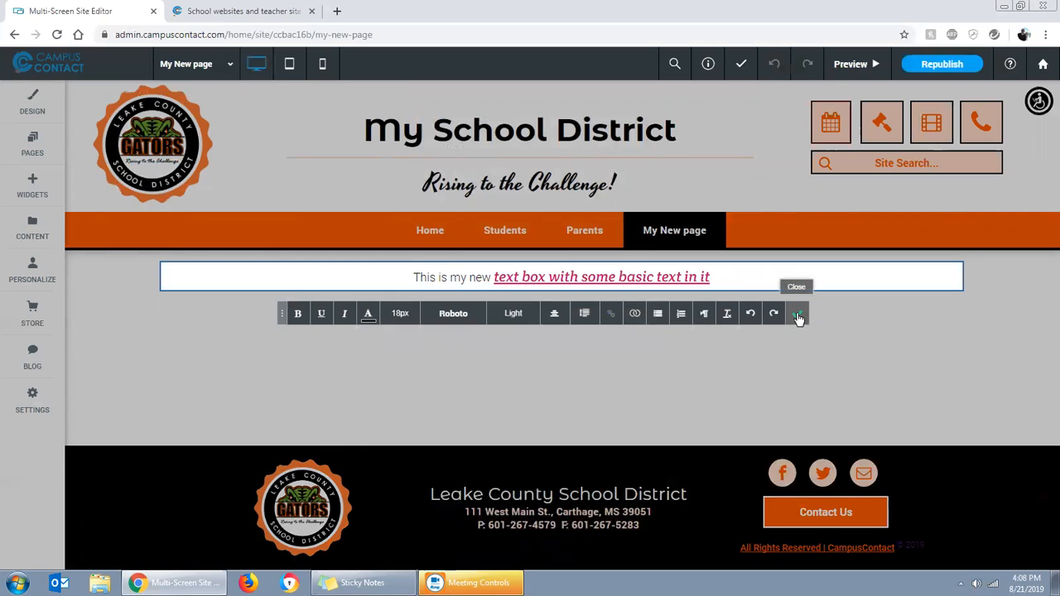
{"action": "left_click", "coordinate": [797, 317]}
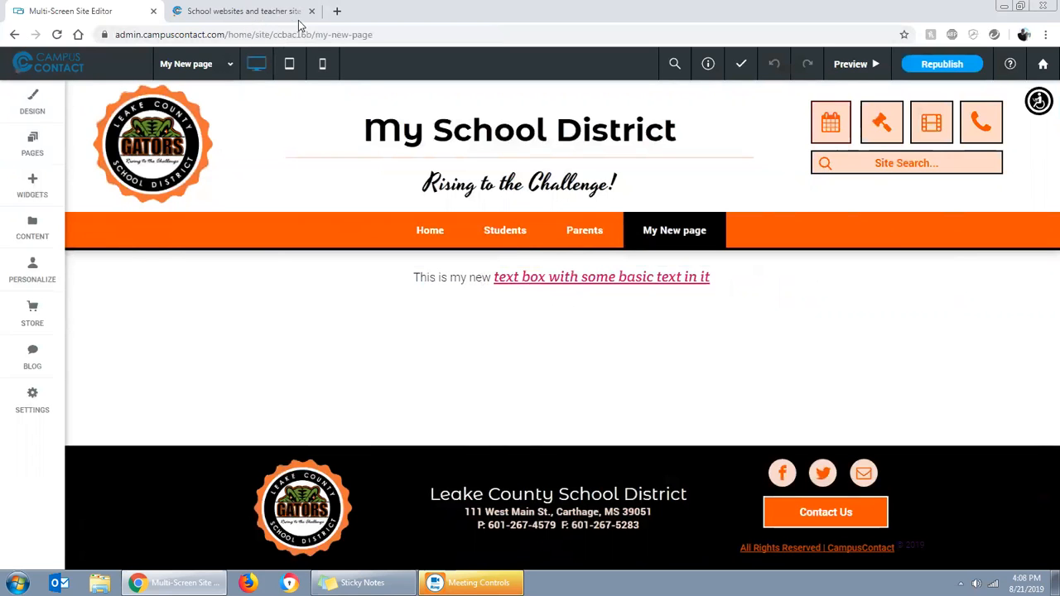
Open the CNN website in a new browser tab and go to its lead article about Greenland and the presidency
{"action": "left_click", "coordinate": [336, 11]}
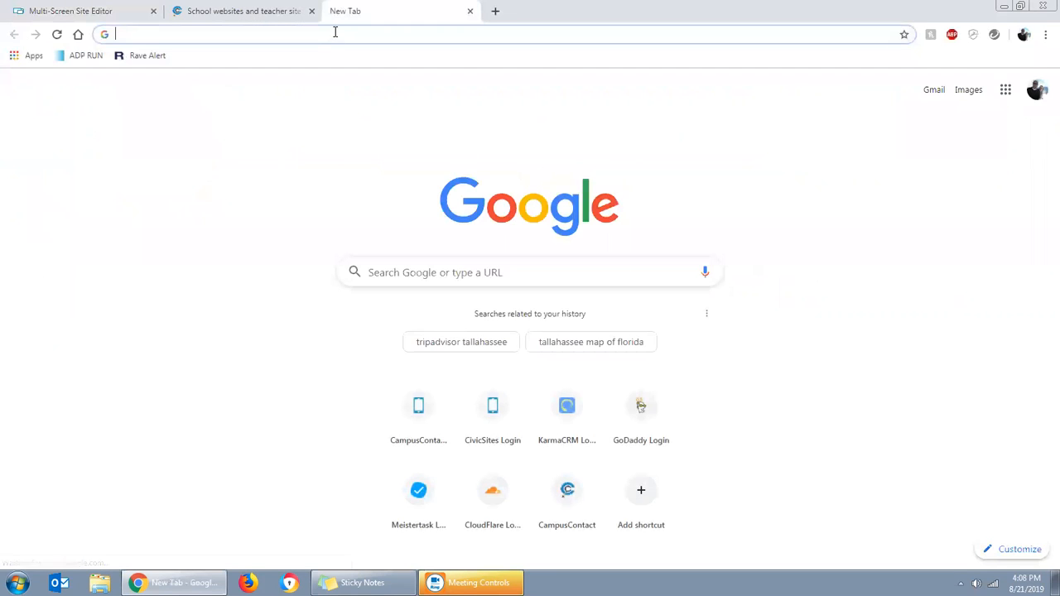
{"action": "type", "text": "cnn.c"}
{"action": "key", "text": "Return"}
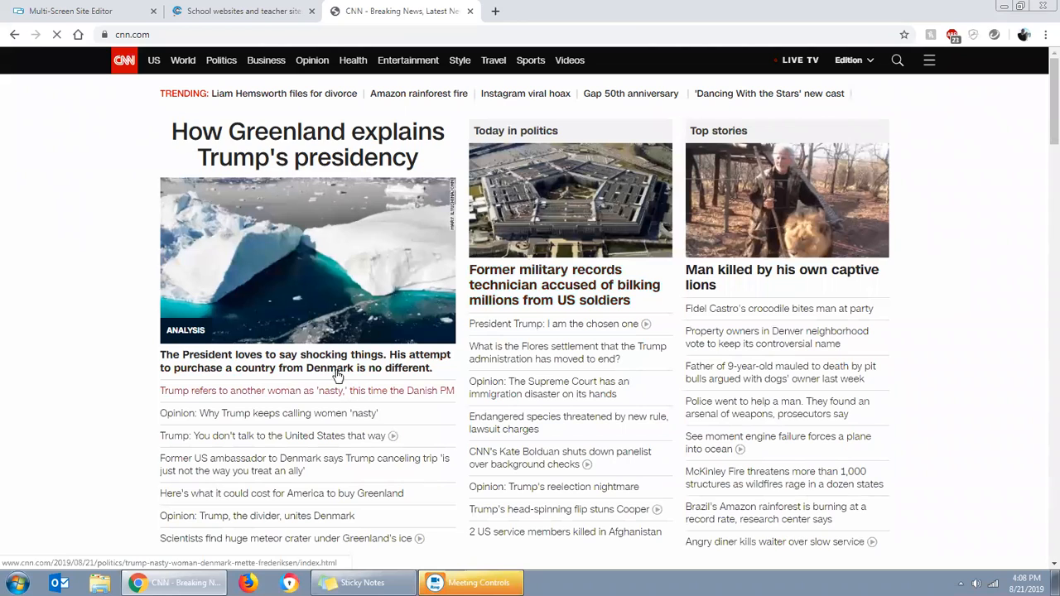
{"action": "left_click", "coordinate": [293, 356]}
Copy the article paragraph that begins "Denmark is a very special country" and dismiss the ad-blocker notice
{"action": "scroll", "coordinate": [557, 408], "scroll_direction": "down", "scroll_amount": 5}
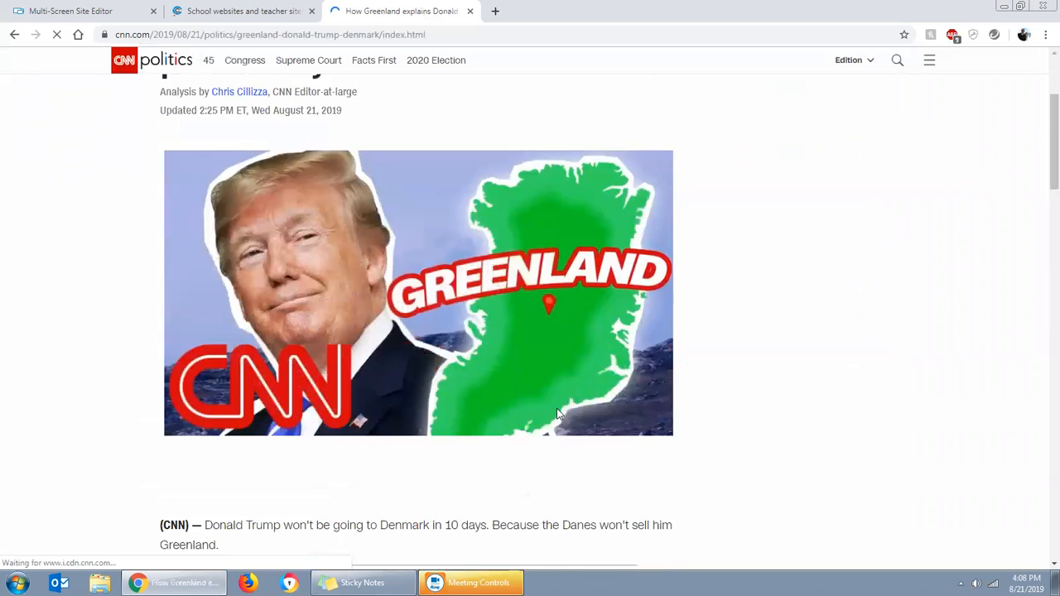
{"action": "scroll", "coordinate": [567, 423], "scroll_direction": "down", "scroll_amount": 3}
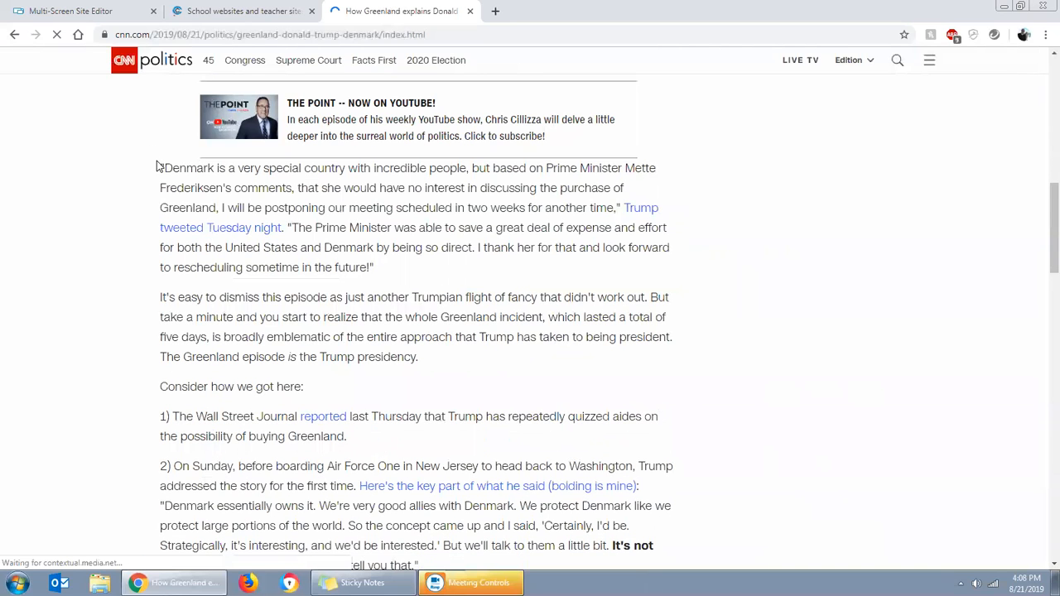
{"action": "left_click_drag", "start_coordinate": [160, 168], "coordinate": [383, 274]}
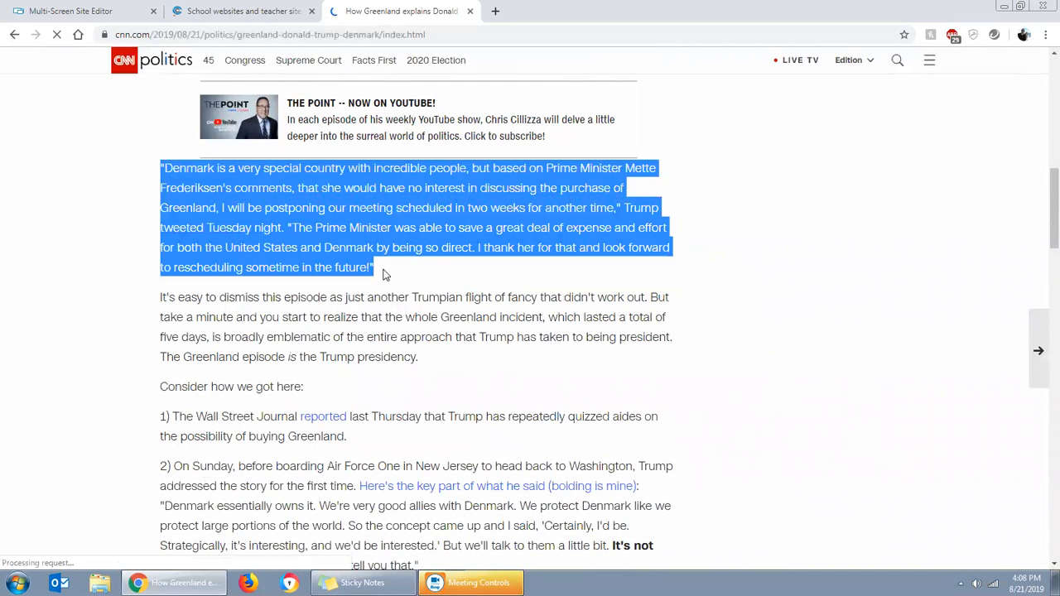
{"action": "right_click", "coordinate": [338, 233]}
{"action": "left_click", "coordinate": [366, 242]}
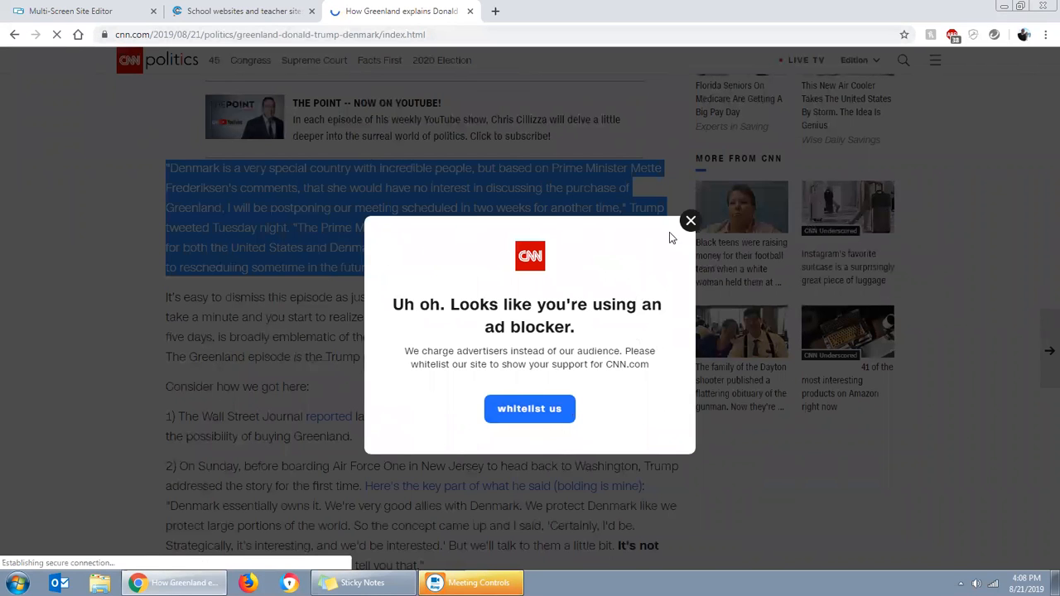
{"action": "left_click", "coordinate": [690, 222]}
Switch back to the Multi-Screen Site Editor and paste the copied paragraph below the text box's first line, leaving a blank line between
{"action": "left_click", "coordinate": [70, 11]}
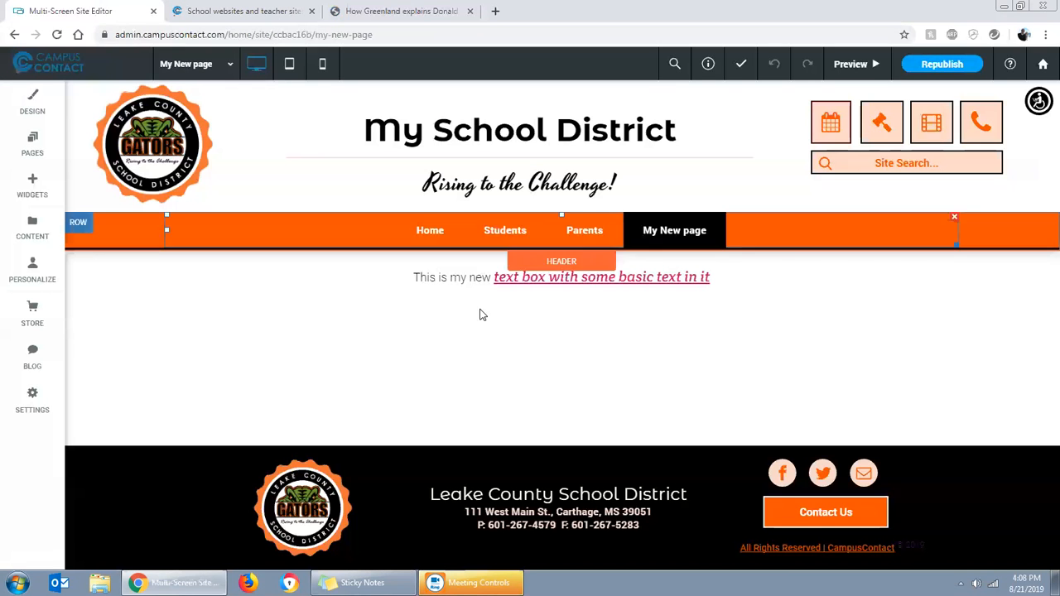
{"action": "left_click", "coordinate": [731, 276]}
{"action": "left_click", "coordinate": [726, 277]}
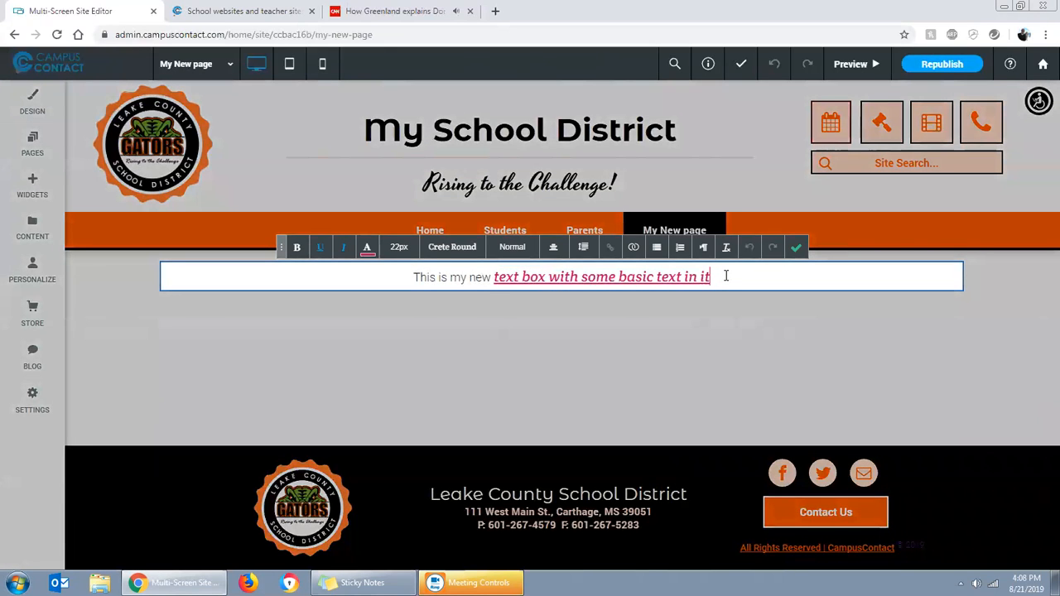
{"action": "key", "text": "Return"}
{"action": "key", "text": "Return"}
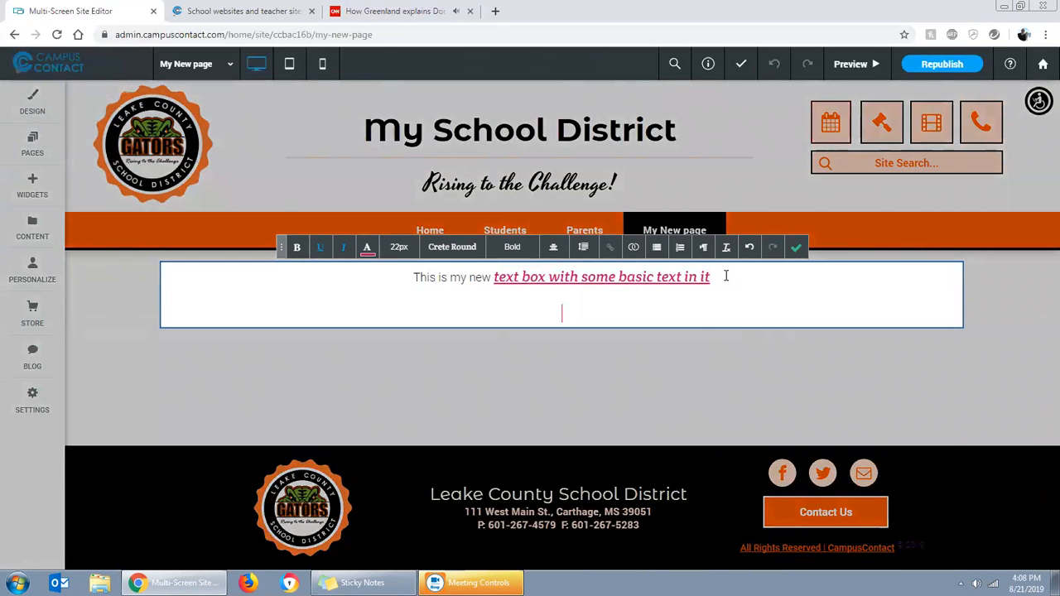
{"action": "key", "text": "ctrl+v"}
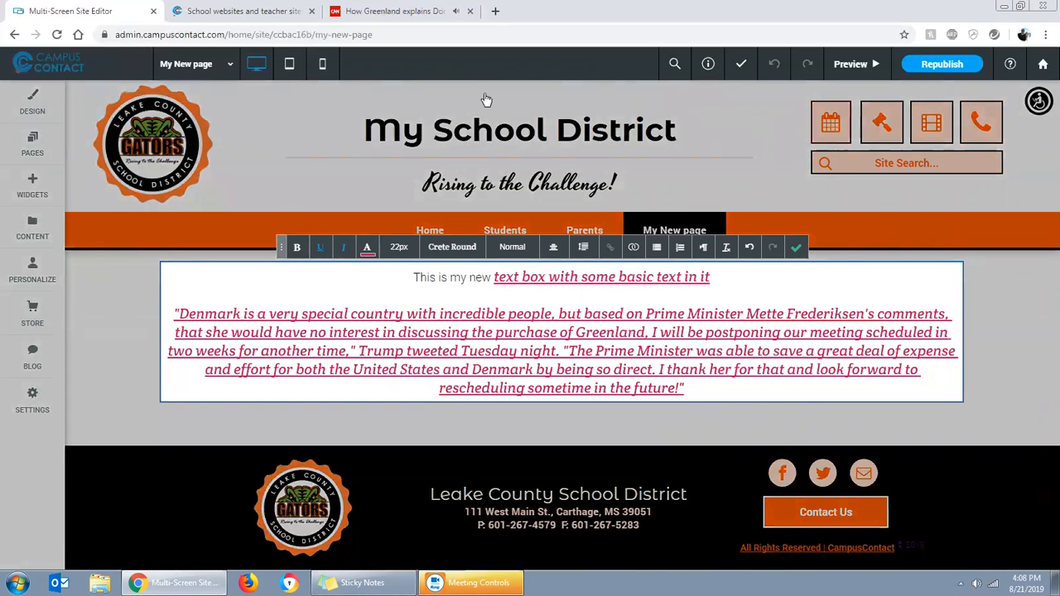
Close the CNN article's browser tab and return to the Multi-Screen Site Editor
{"action": "left_click", "coordinate": [394, 8]}
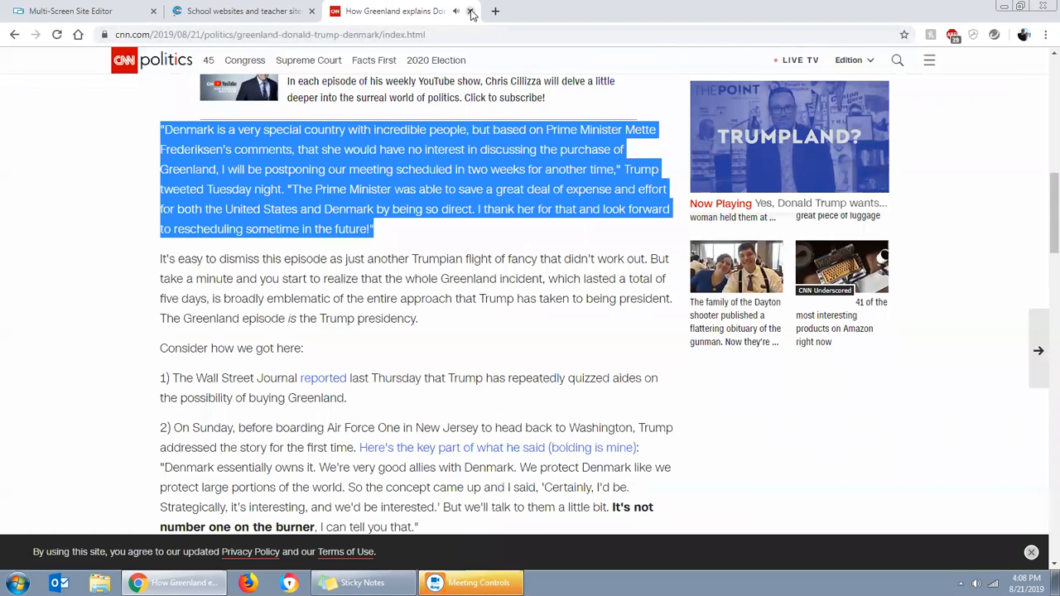
{"action": "left_click", "coordinate": [468, 11]}
{"action": "left_click", "coordinate": [73, 9]}
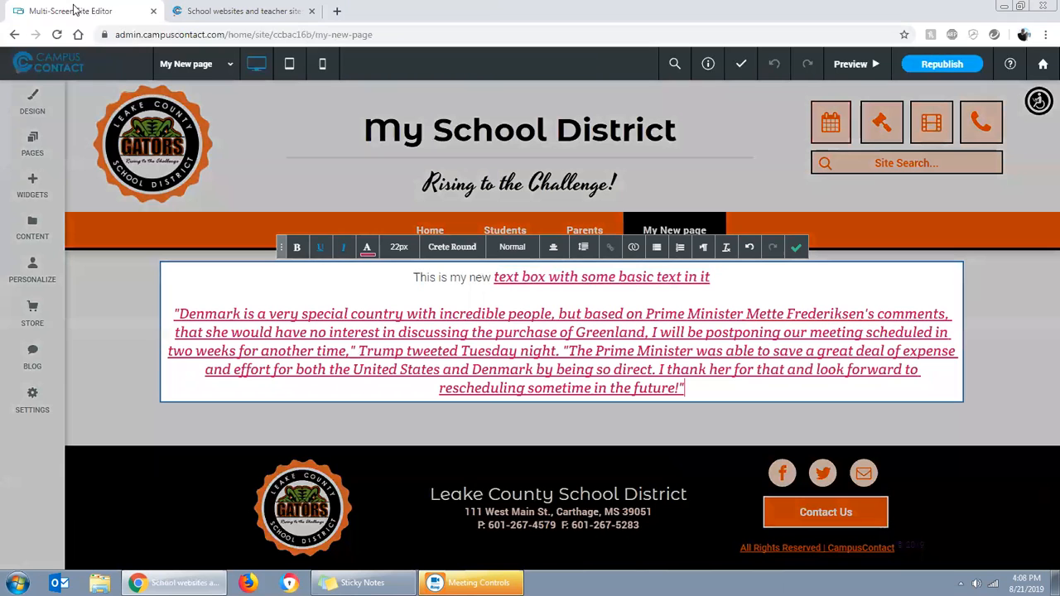
Change the pasted Denmark paragraph's text colour to black, remove its underline and italics, and finish editing the text box
{"action": "left_click_drag", "start_coordinate": [689, 387], "coordinate": [175, 313]}
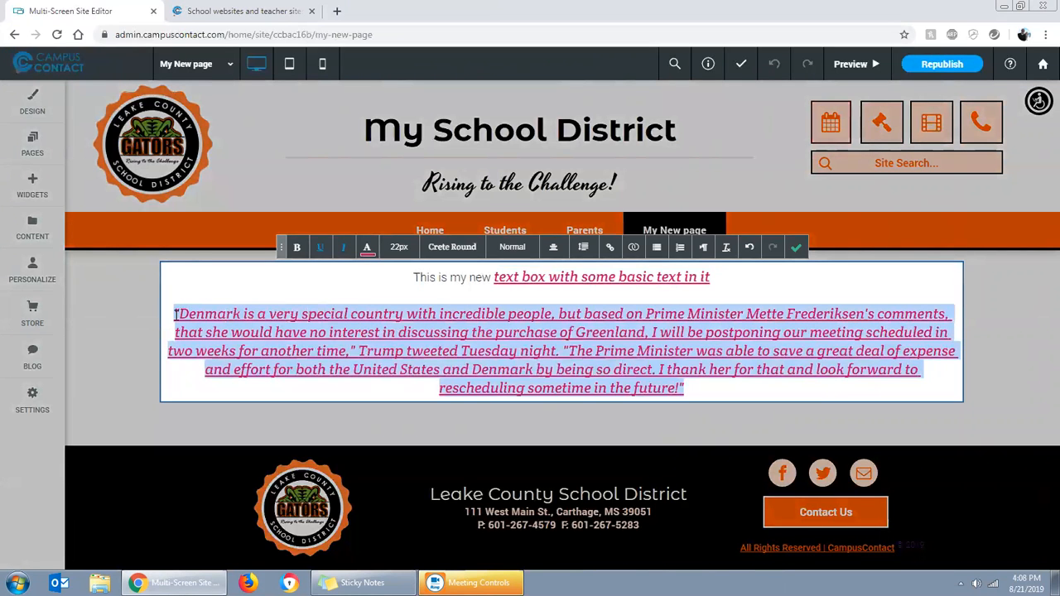
{"action": "left_click", "coordinate": [367, 248]}
{"action": "left_click", "coordinate": [355, 331]}
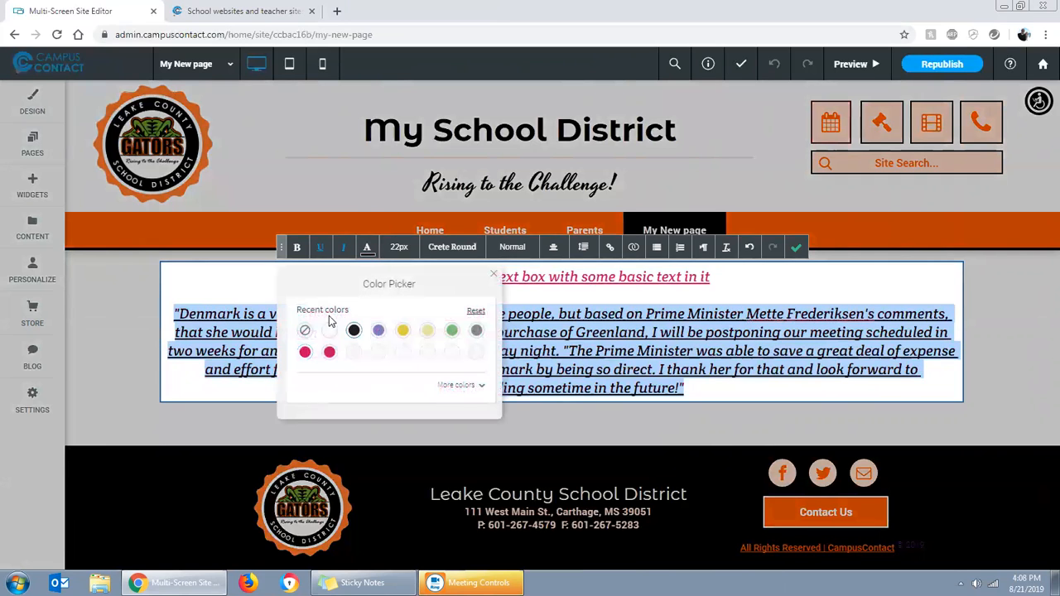
{"action": "left_click", "coordinate": [342, 248]}
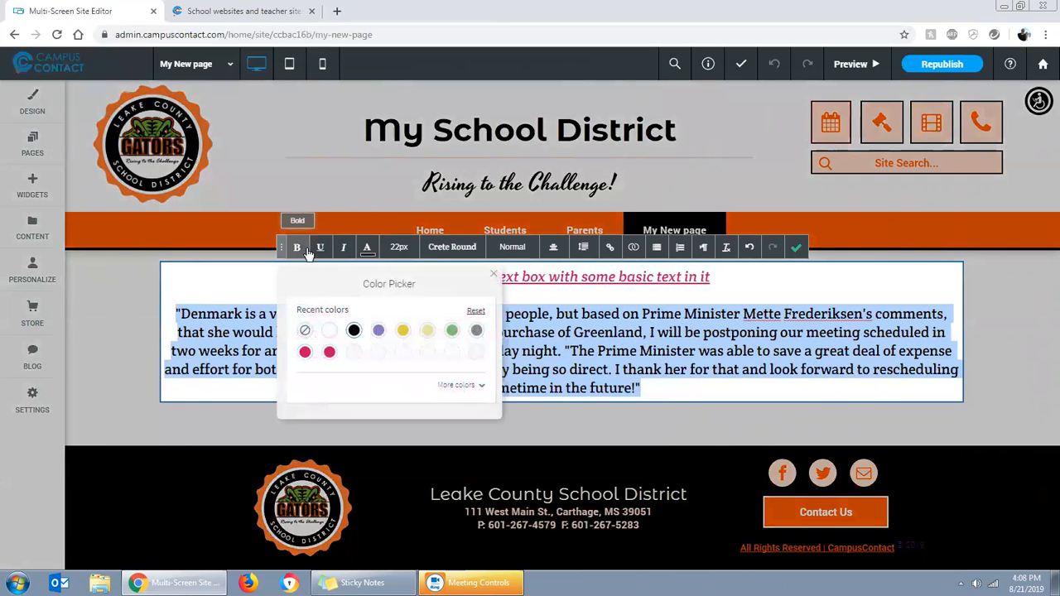
{"action": "left_click", "coordinate": [494, 279]}
{"action": "left_click", "coordinate": [750, 366]}
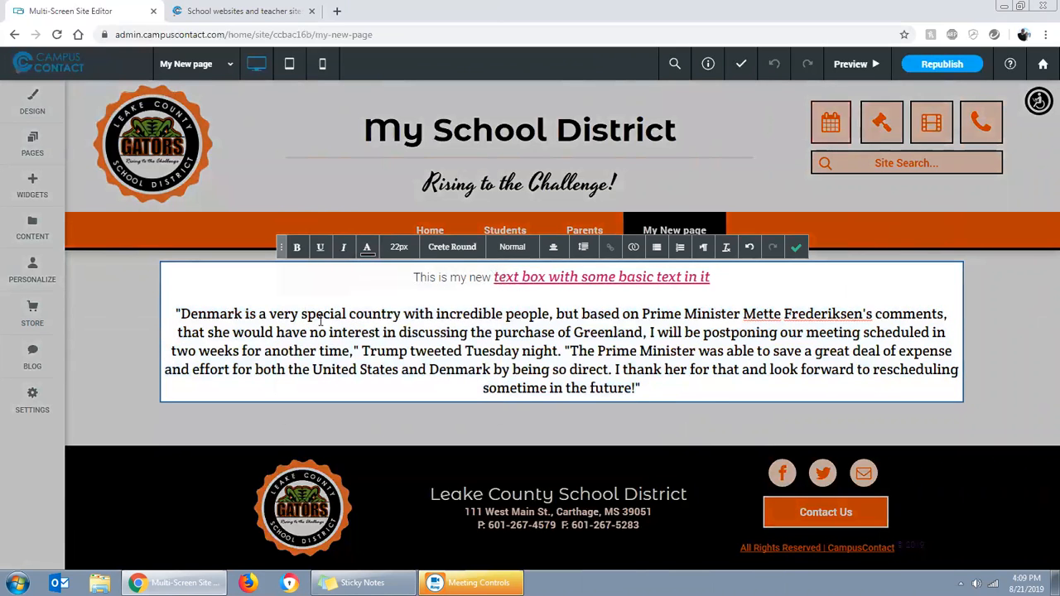
{"action": "left_click", "coordinate": [796, 246]}
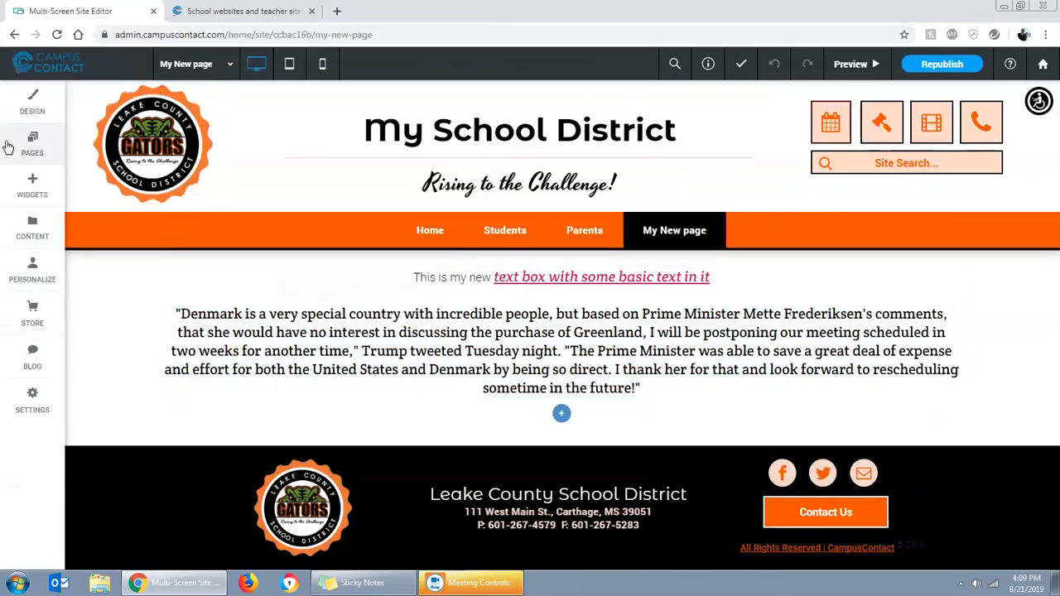
Search the widgets for "text" and add a Text & Image widget above the existing text box
{"action": "left_click_drag", "start_coordinate": [34, 156], "coordinate": [36, 174]}
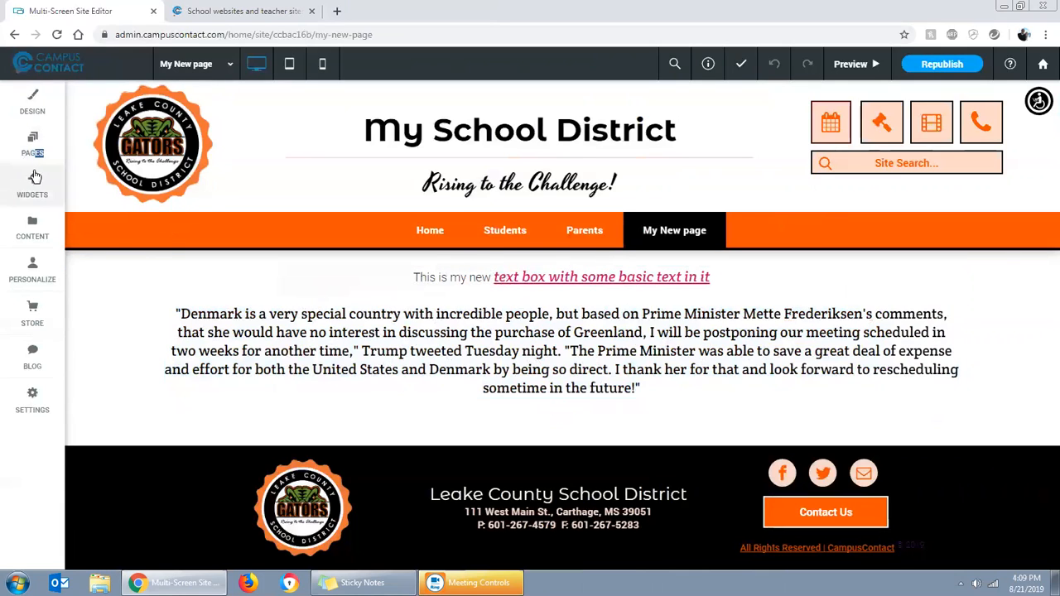
{"action": "left_click", "coordinate": [36, 178]}
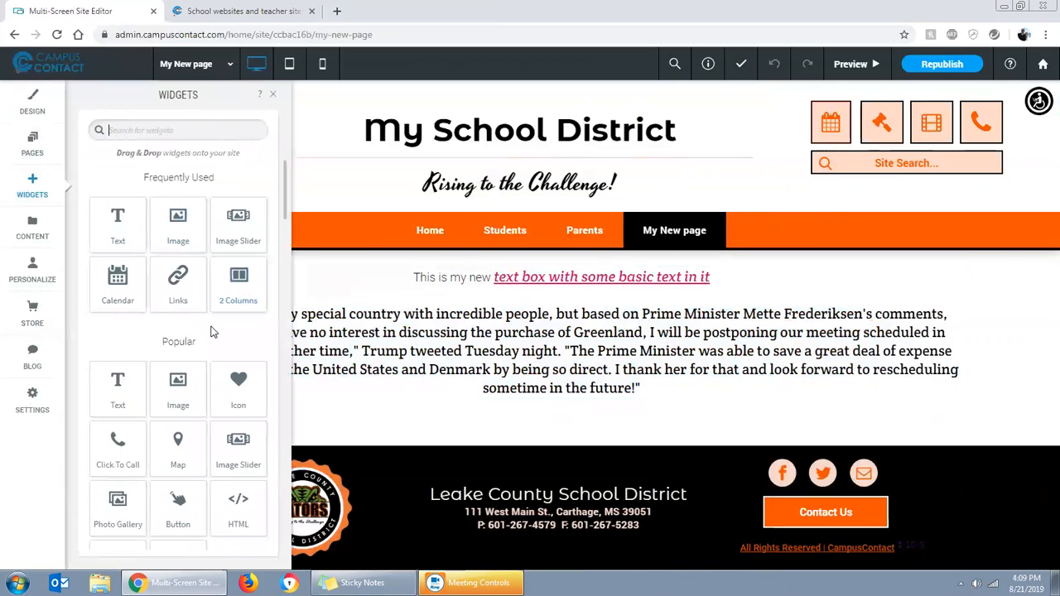
{"action": "scroll", "coordinate": [199, 347], "scroll_direction": "down", "scroll_amount": 1}
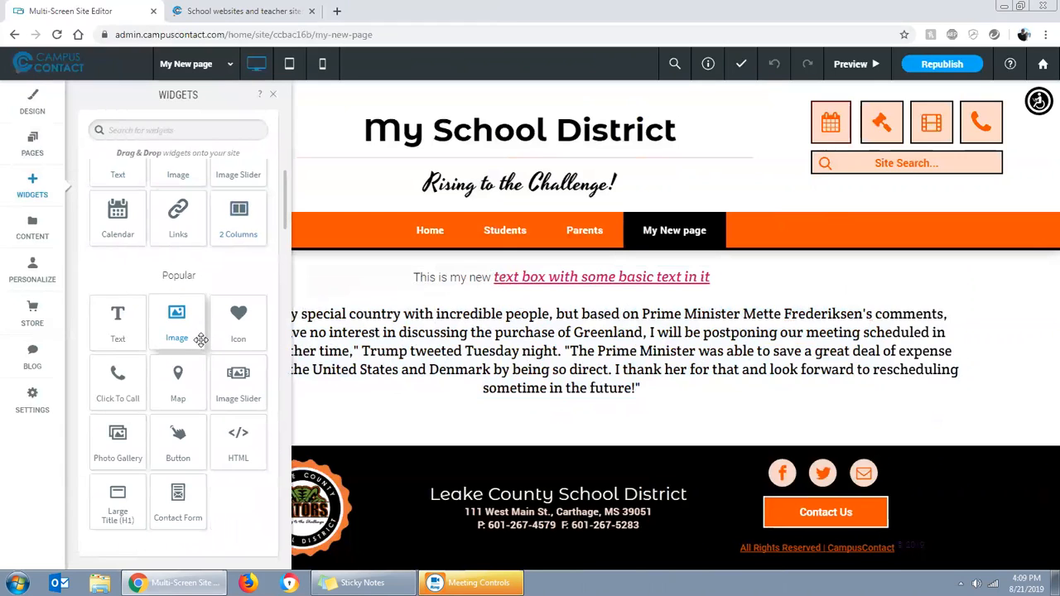
{"action": "left_click", "coordinate": [163, 131]}
{"action": "type", "text": "text"}
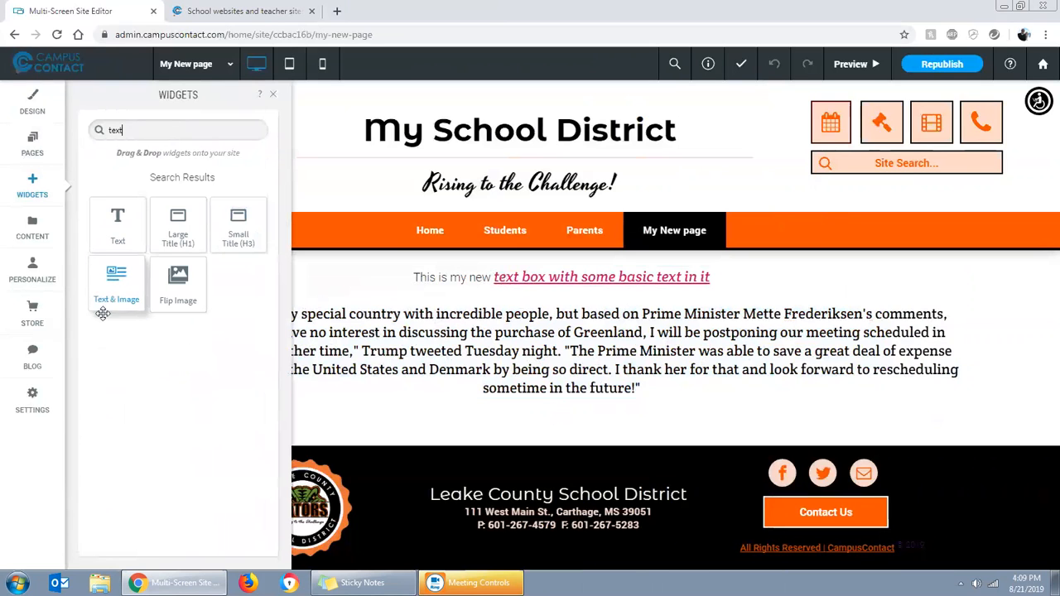
{"action": "left_click_drag", "start_coordinate": [113, 301], "coordinate": [464, 322]}
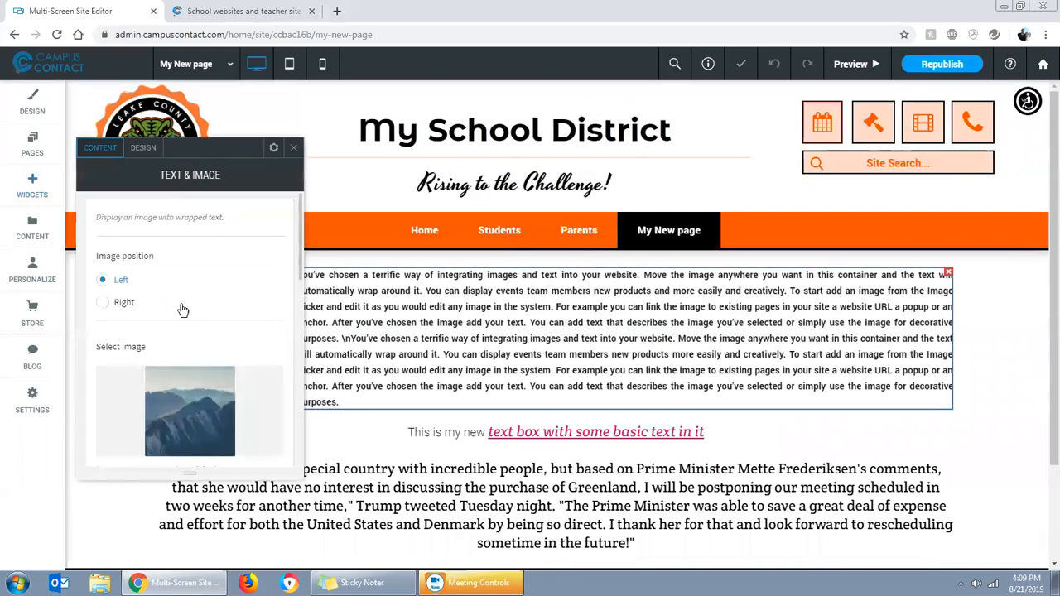
{"action": "left_click_drag", "start_coordinate": [195, 160], "coordinate": [823, 119]}
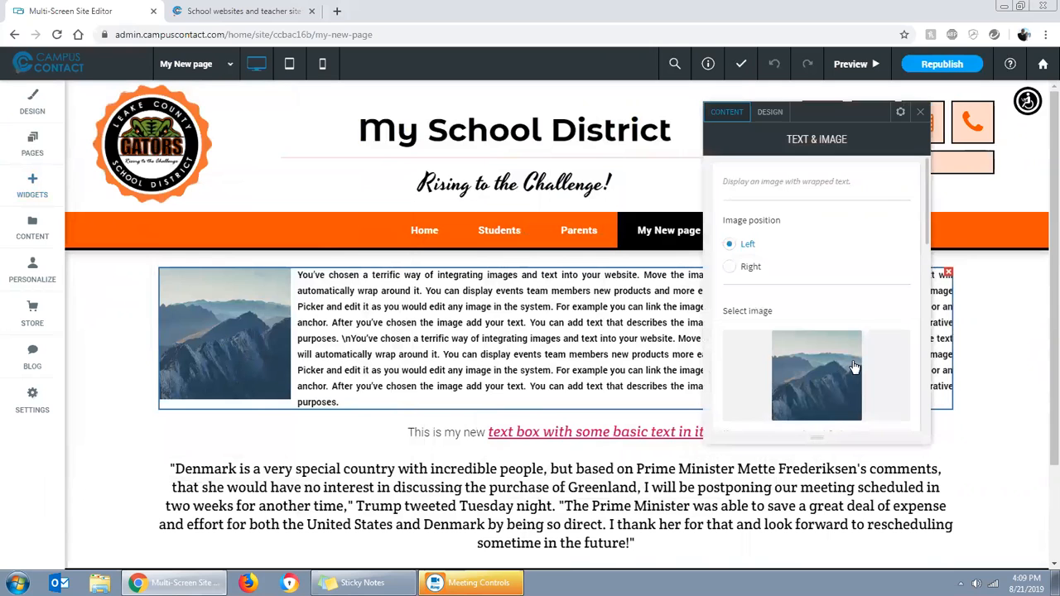
{"action": "left_click", "coordinate": [823, 373]}
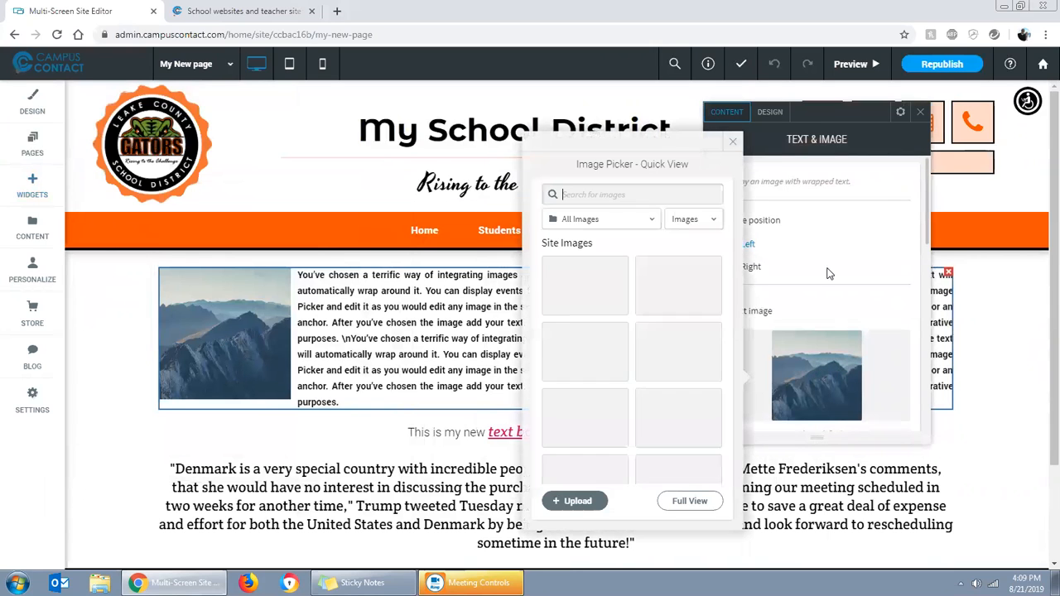
{"action": "left_click", "coordinate": [733, 144]}
{"action": "left_click_drag", "start_coordinate": [827, 117], "coordinate": [558, 123]}
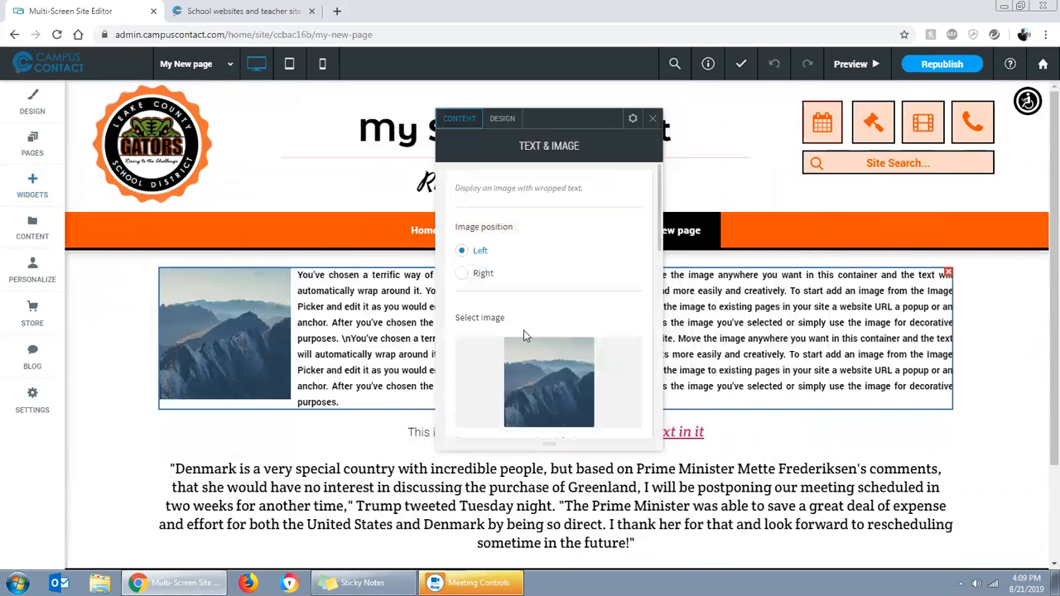
{"action": "left_click", "coordinate": [653, 119]}
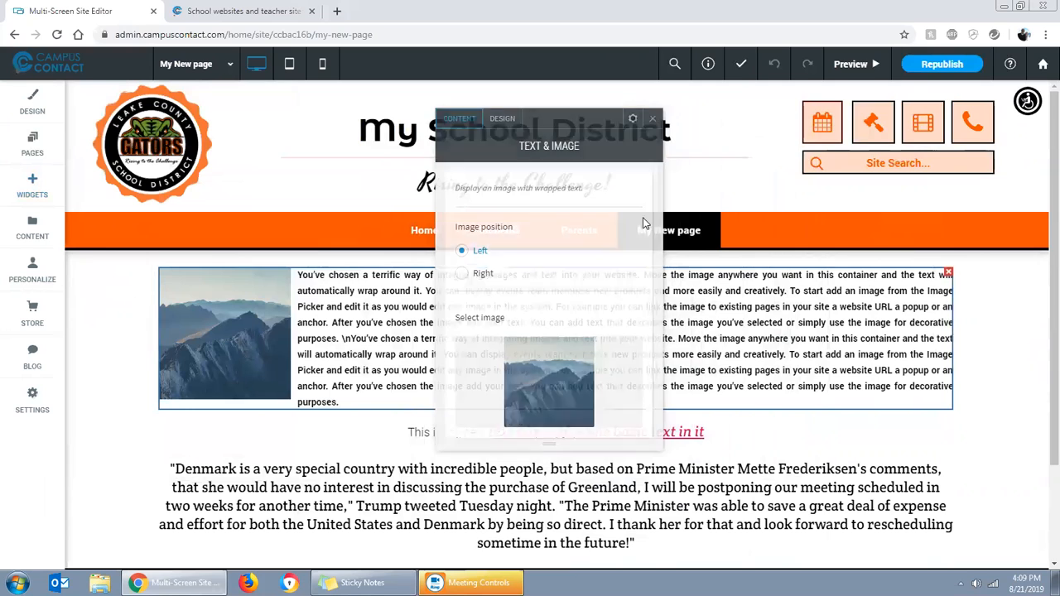
Replace the Text & Image widget's picture with the girl writing at a desk, found by searching the images for "school"
{"action": "left_click", "coordinate": [435, 340]}
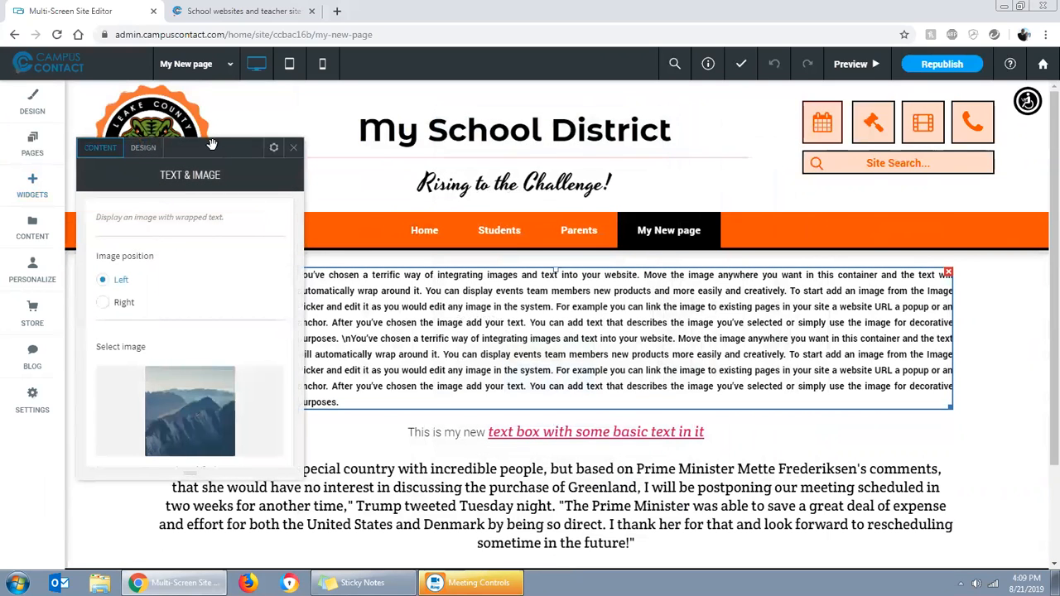
{"action": "left_click_drag", "start_coordinate": [212, 145], "coordinate": [511, 109]}
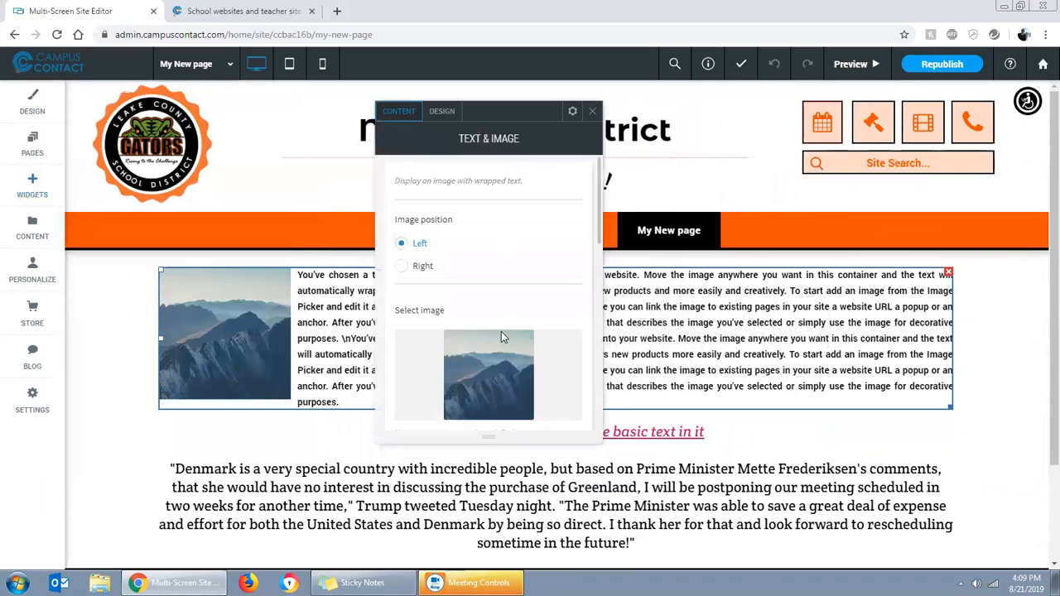
{"action": "left_click", "coordinate": [480, 374]}
{"action": "mouse_move", "coordinate": [671, 371]}
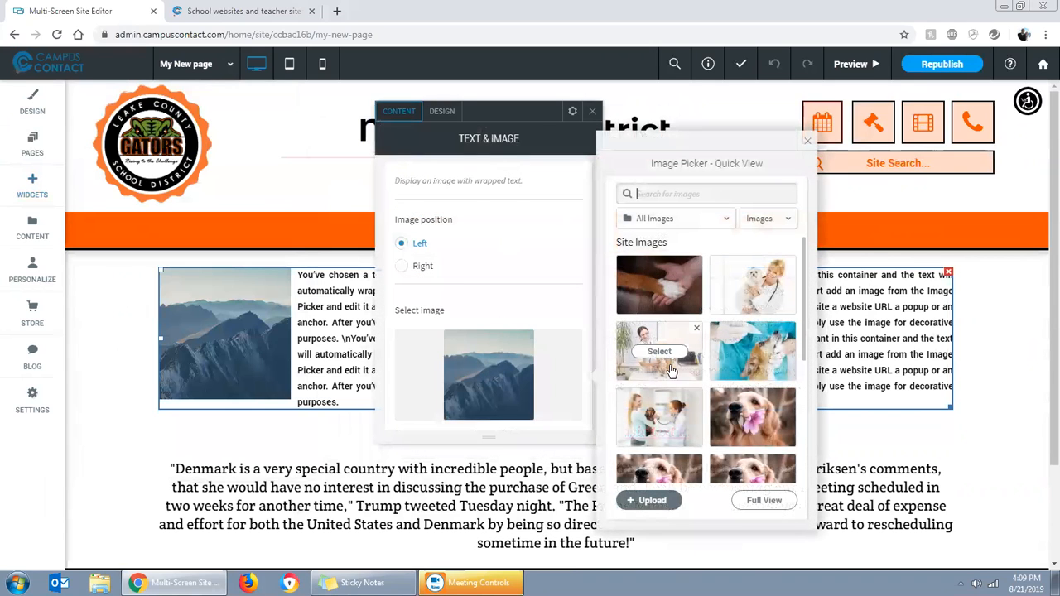
{"action": "type", "text": "school"}
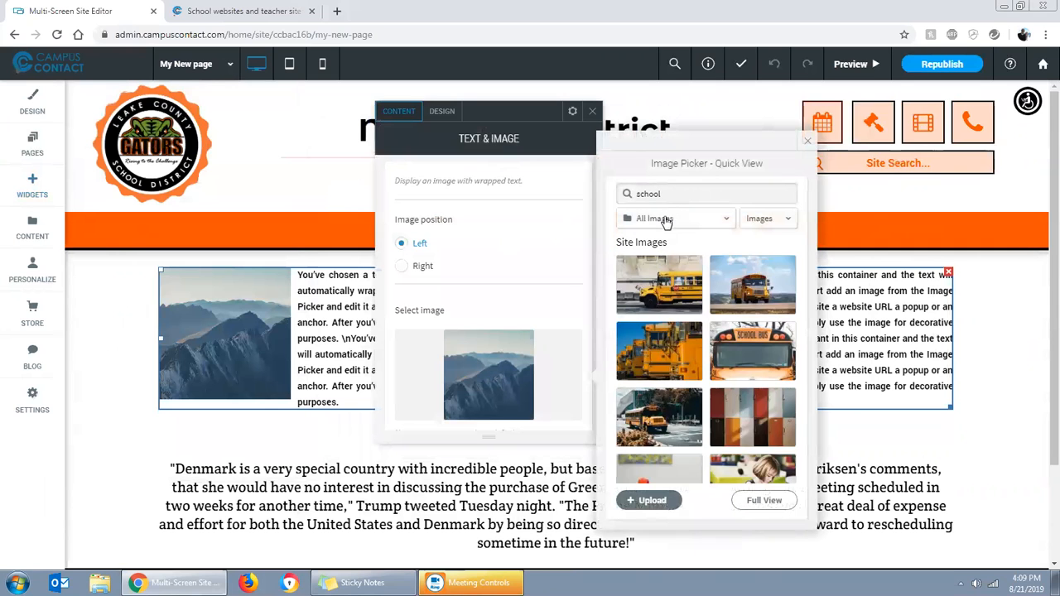
{"action": "scroll", "coordinate": [708, 364], "scroll_direction": "down", "scroll_amount": 2}
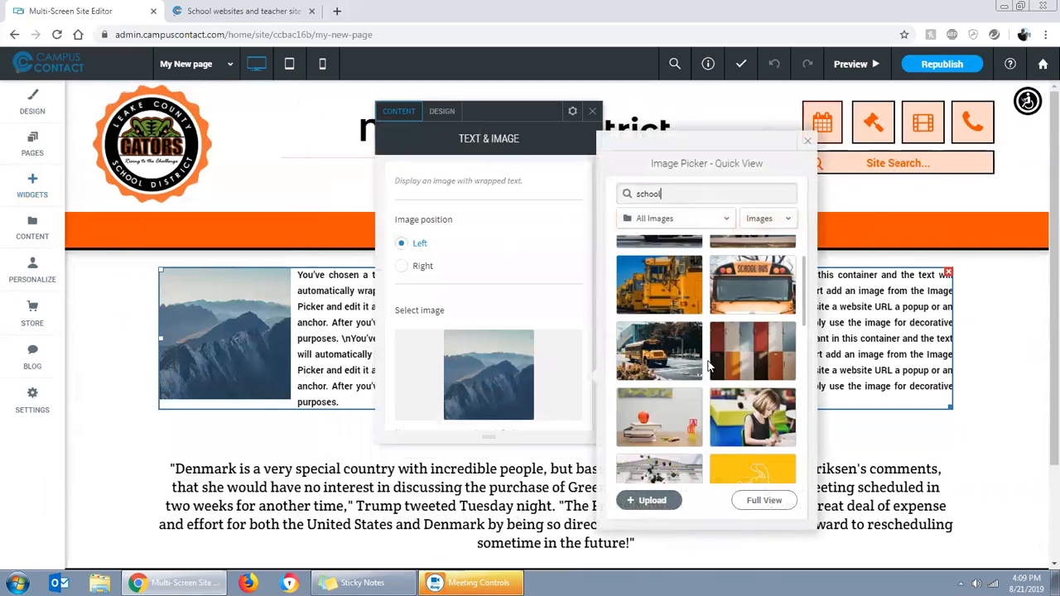
{"action": "left_click", "coordinate": [748, 356]}
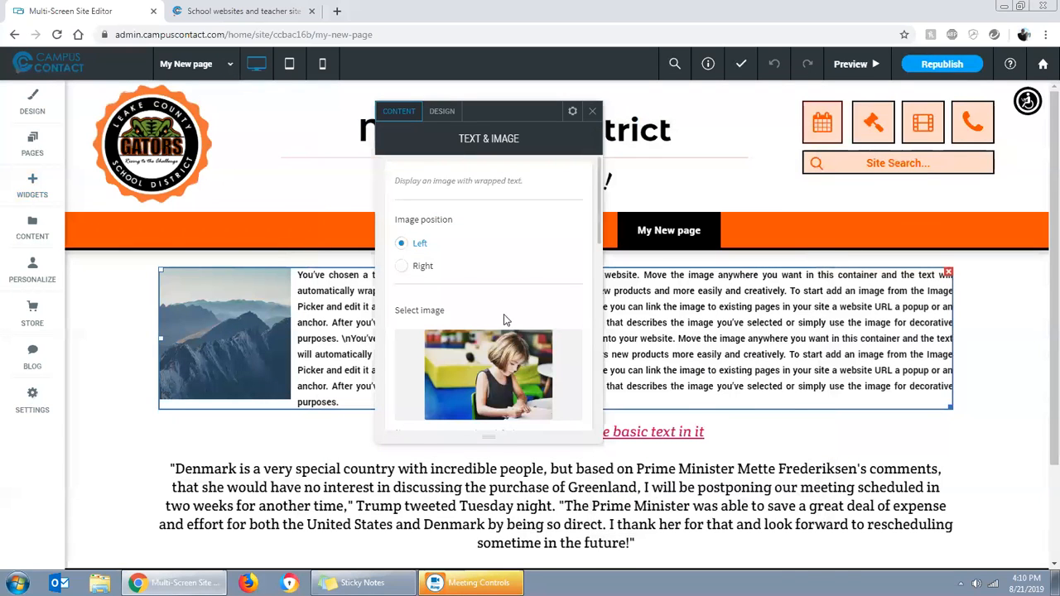
Try the image on the right of the text, return it to the left, and enter the alt text "this is a little girl at girl"
{"action": "left_click", "coordinate": [402, 267]}
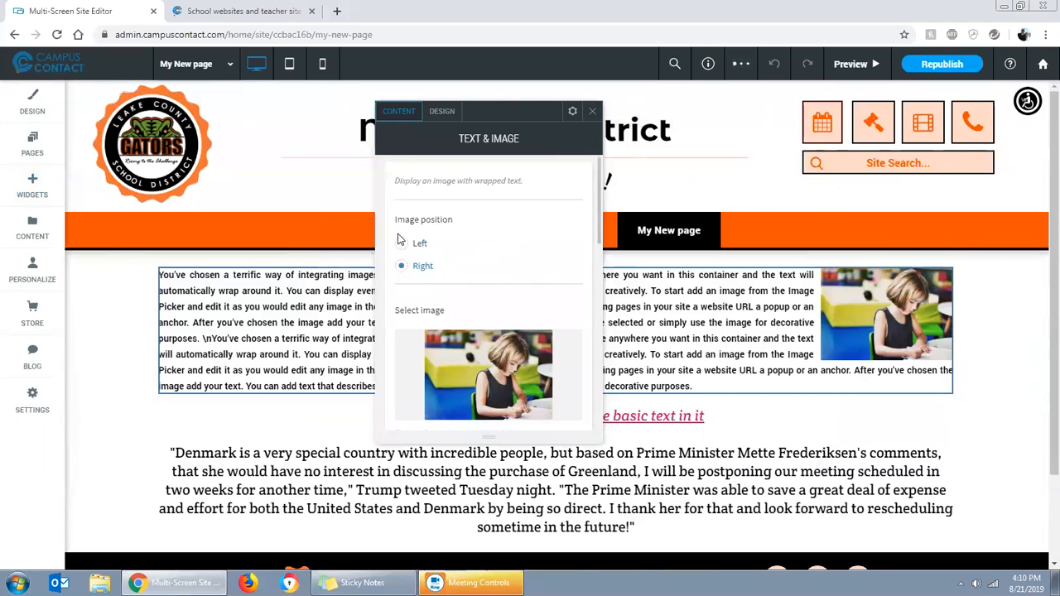
{"action": "left_click", "coordinate": [401, 243]}
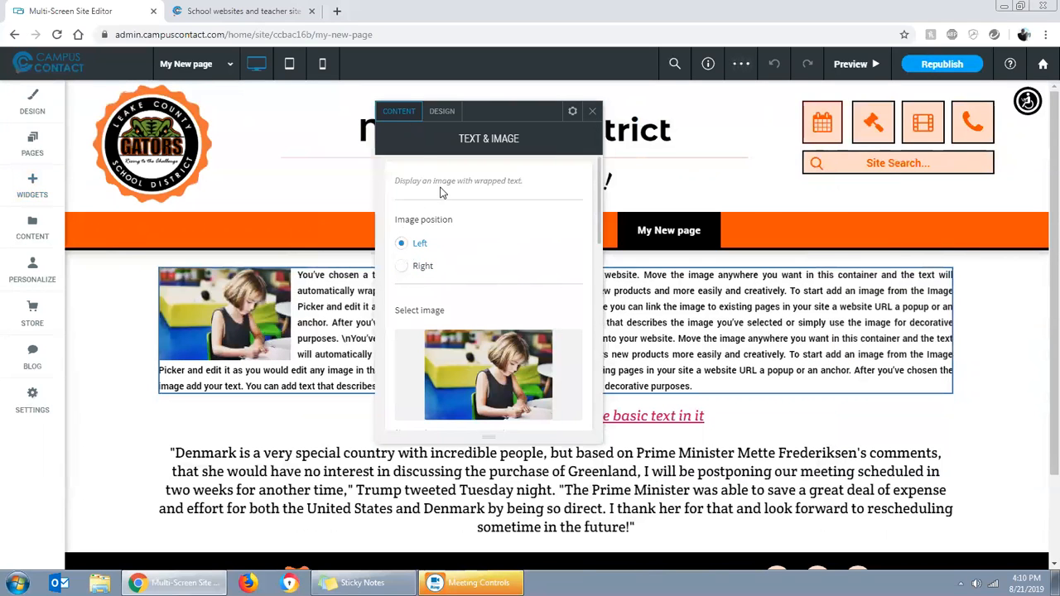
{"action": "scroll", "coordinate": [465, 346], "scroll_direction": "down", "scroll_amount": 3}
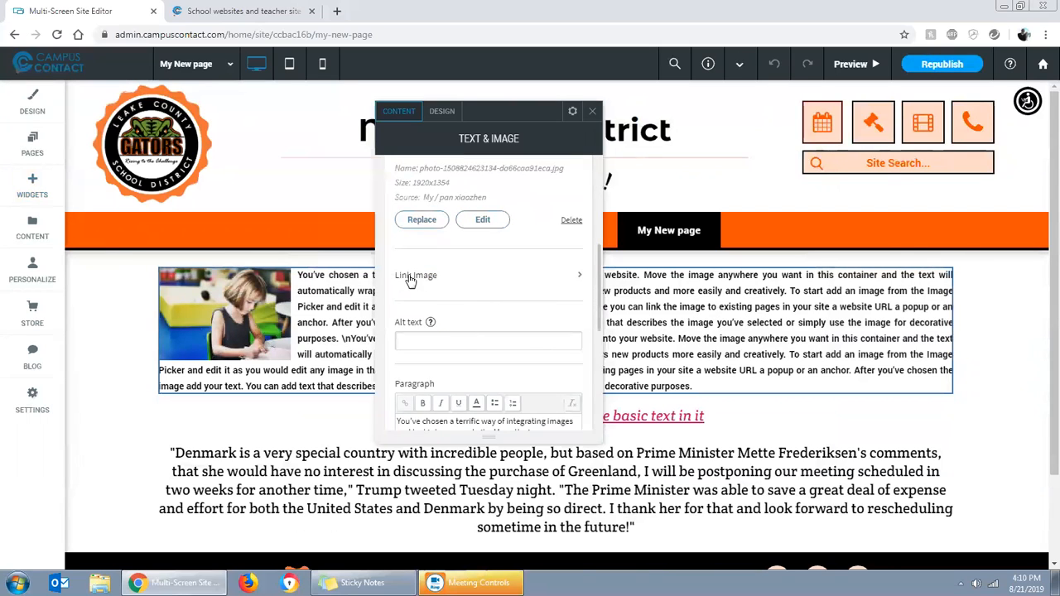
{"action": "scroll", "coordinate": [461, 330], "scroll_direction": "down", "scroll_amount": 1}
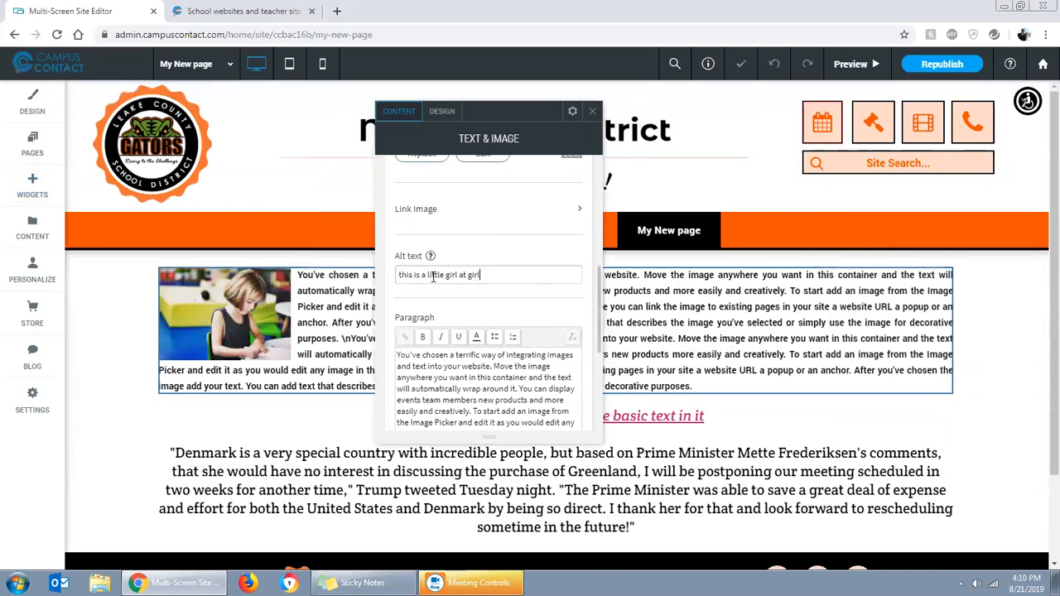
Replace all of the Text & Image widget's placeholder paragraph with the copied Denmark paragraph and close the widget's settings
{"action": "scroll", "coordinate": [441, 292], "scroll_direction": "down", "scroll_amount": 1}
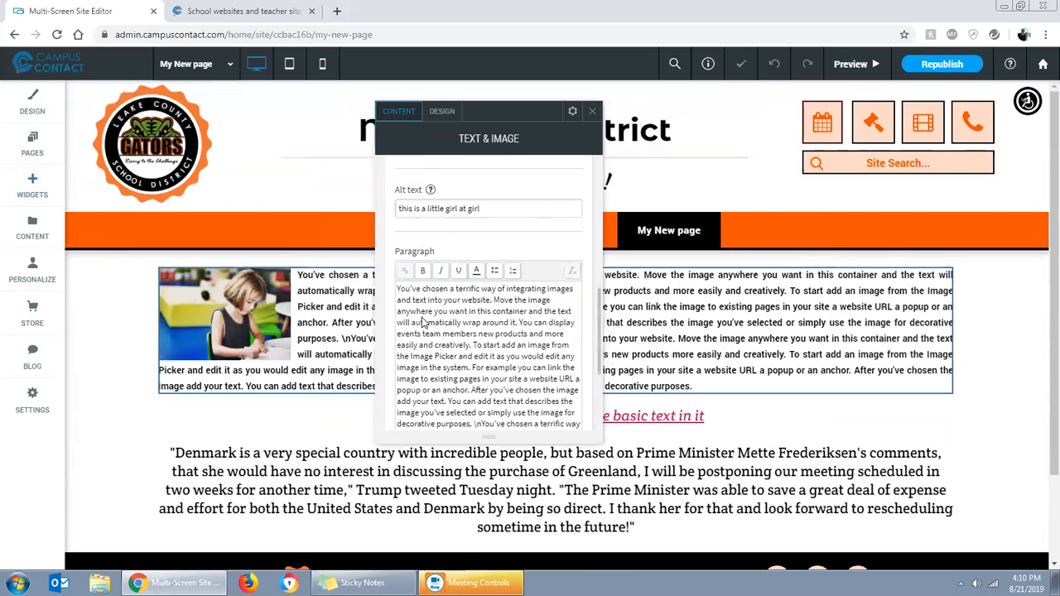
{"action": "left_click", "coordinate": [410, 310]}
{"action": "key", "text": "ctrl+a"}
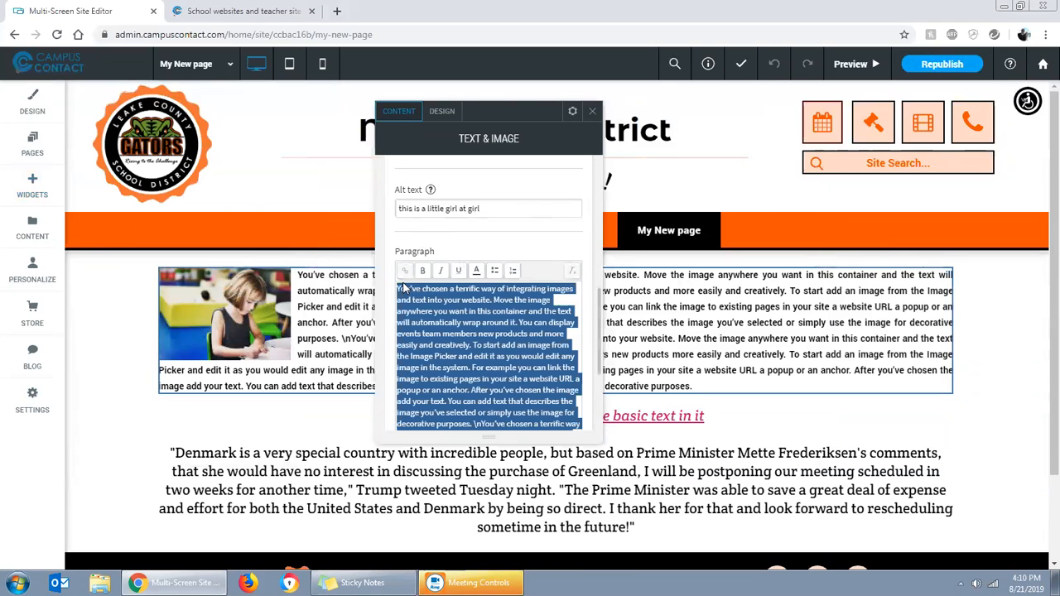
{"action": "type", "text": "\"Denmark is a very special country with incredible people, but based on Prime Minister Mette Frederiksen's comments, that she would have no interest in discussing the purchase of Greenland, I will be postponing our meeting scheduled in two weeks for another time,\" Trump tweeted Tuesday night. \"The Prime Minister was able to save a great deal of expense and effort for both the United States and Denmark by being so direct. I thank her for that and look forward to rescheduling sometime in the future!\""}
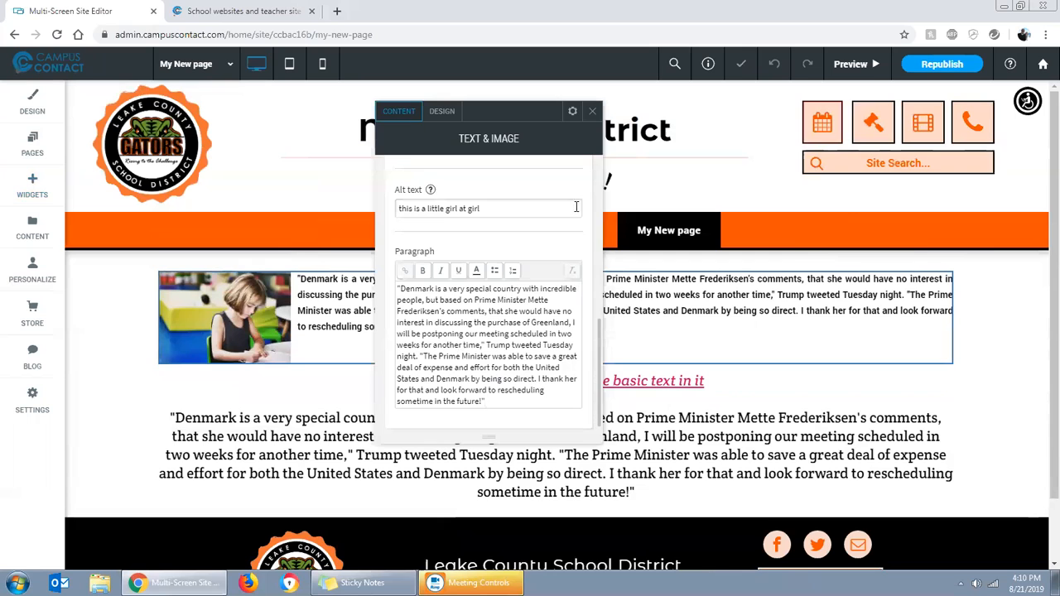
{"action": "left_click", "coordinate": [593, 112]}
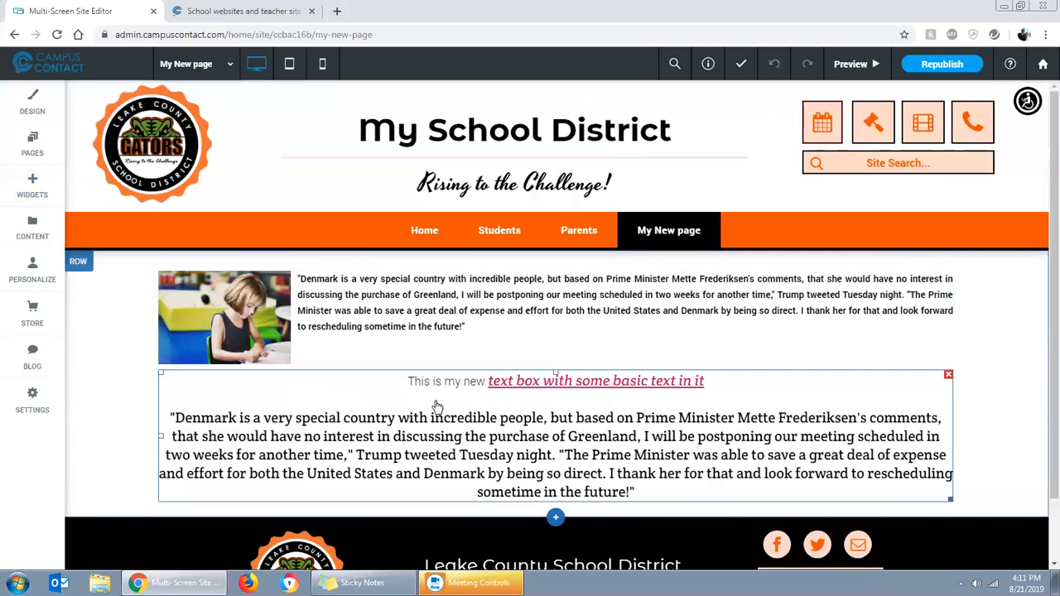
Add an Image widget between the Text & Image widget and the text box, using the row of yellow buses found by searching "school"
{"action": "scroll", "coordinate": [434, 406], "scroll_direction": "down", "scroll_amount": 2}
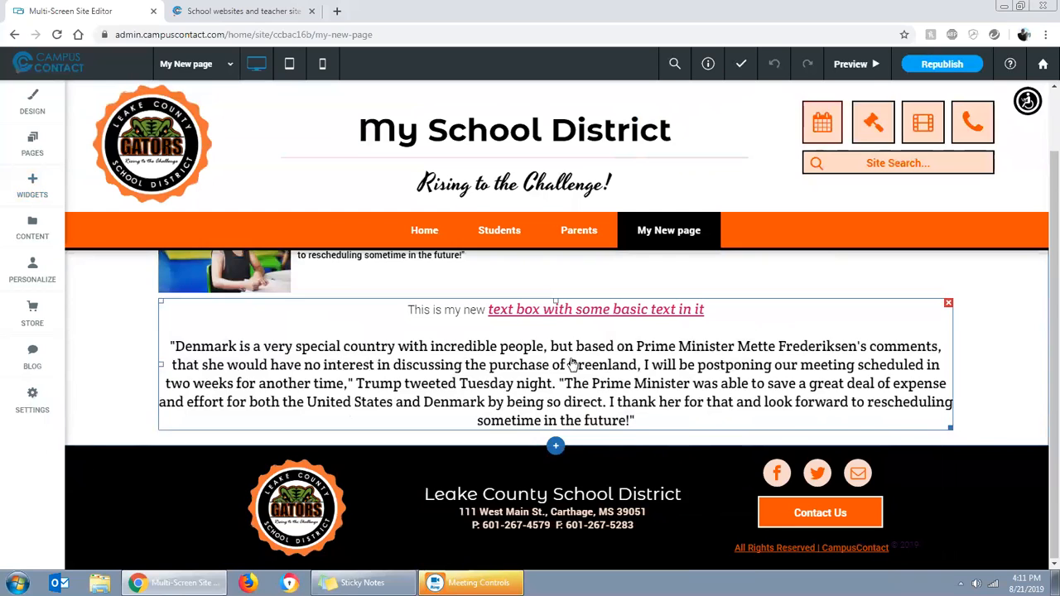
{"action": "scroll", "coordinate": [571, 365], "scroll_direction": "up", "scroll_amount": 2}
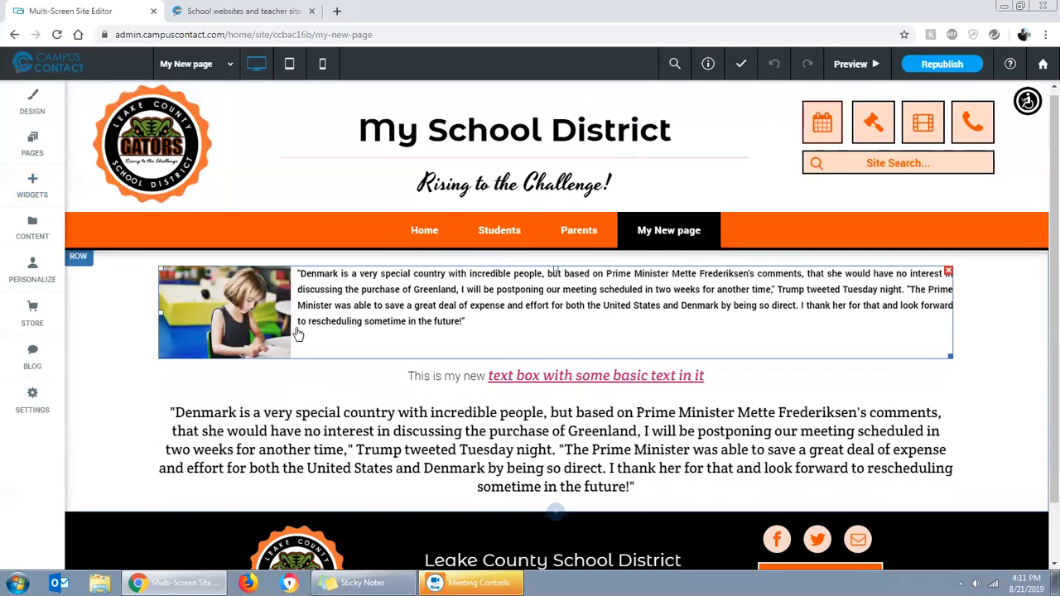
{"action": "left_click", "coordinate": [34, 188]}
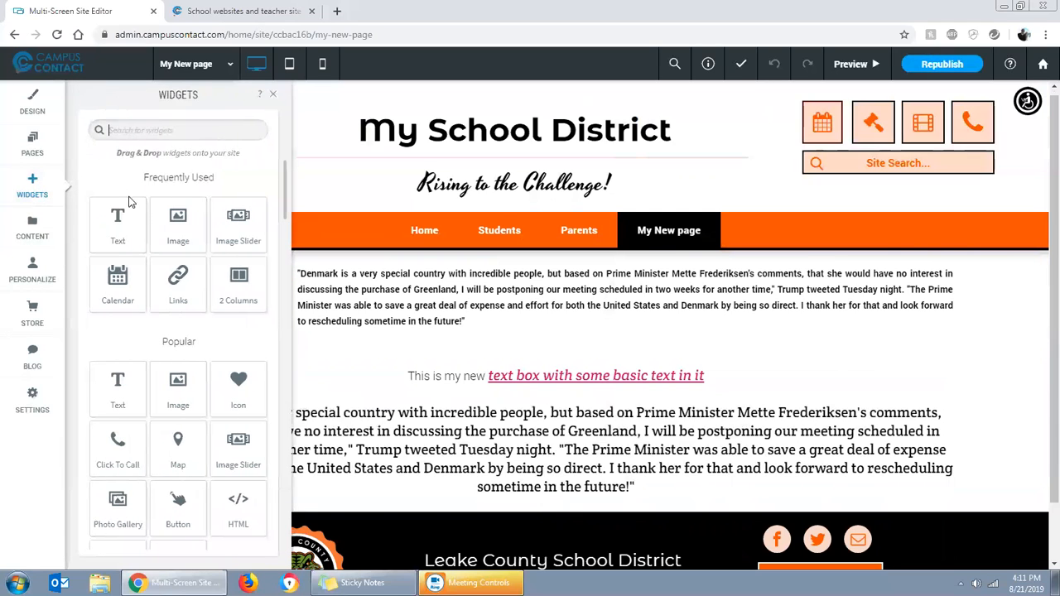
{"action": "left_click_drag", "start_coordinate": [177, 225], "coordinate": [505, 377]}
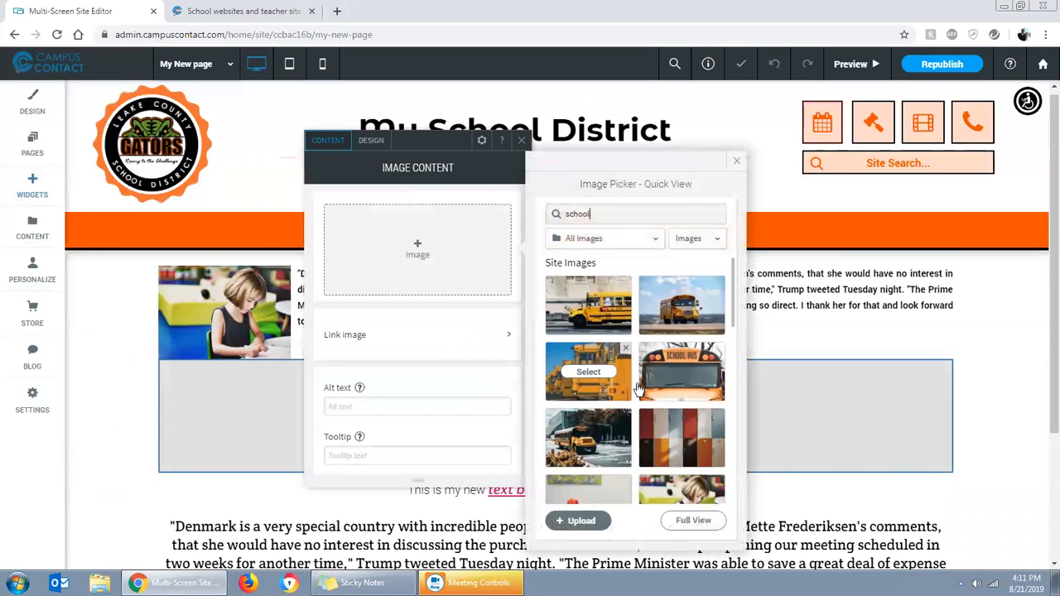
{"action": "left_click", "coordinate": [595, 379]}
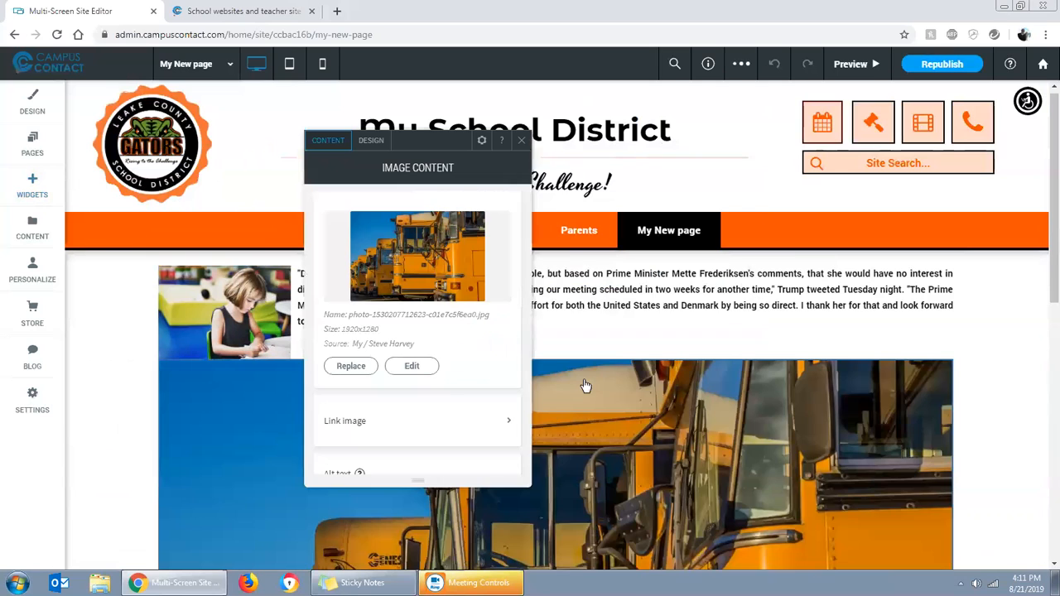
{"action": "left_click", "coordinate": [522, 144]}
Shrink the school bus image proportionally to about three quarters of its full width
{"action": "scroll", "coordinate": [839, 406], "scroll_direction": "down", "scroll_amount": 5}
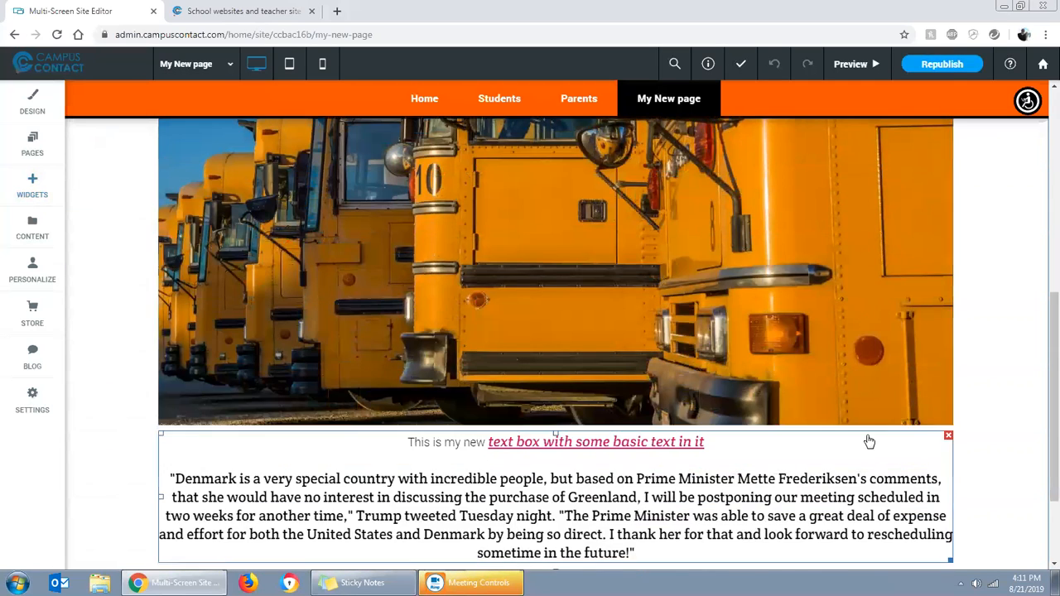
{"action": "left_click_drag", "start_coordinate": [948, 423], "coordinate": [842, 317]}
{"action": "scroll", "coordinate": [808, 323], "scroll_direction": "up", "scroll_amount": 4}
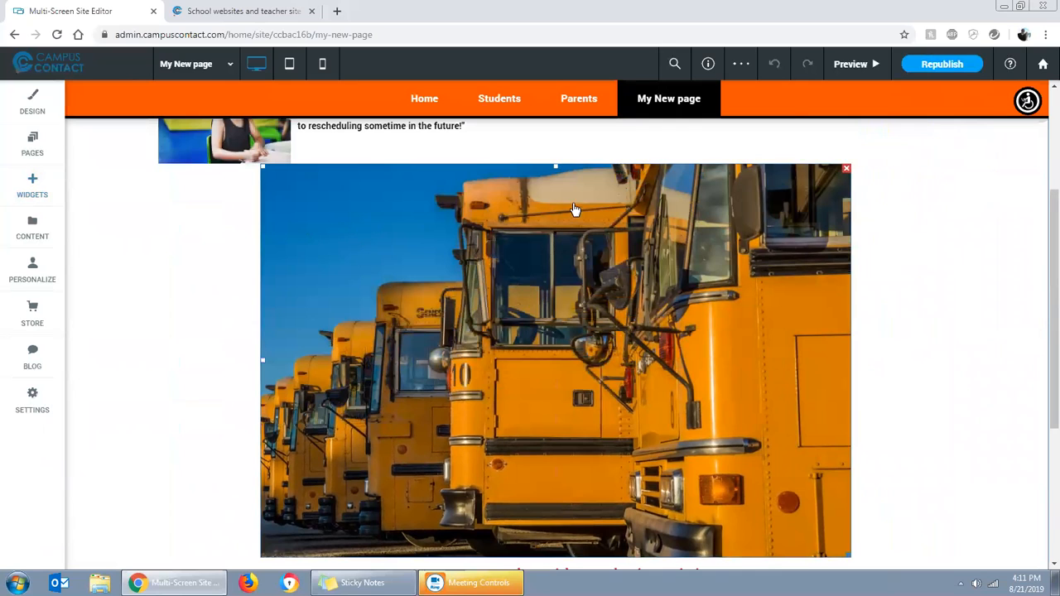
Add about 30 pixels of space above the school bus image and shift the image slightly to the right
{"action": "scroll", "coordinate": [688, 345], "scroll_direction": "down", "scroll_amount": 2}
{"action": "scroll", "coordinate": [563, 245], "scroll_direction": "up", "scroll_amount": 3}
{"action": "scroll", "coordinate": [543, 354], "scroll_direction": "up", "scroll_amount": 1}
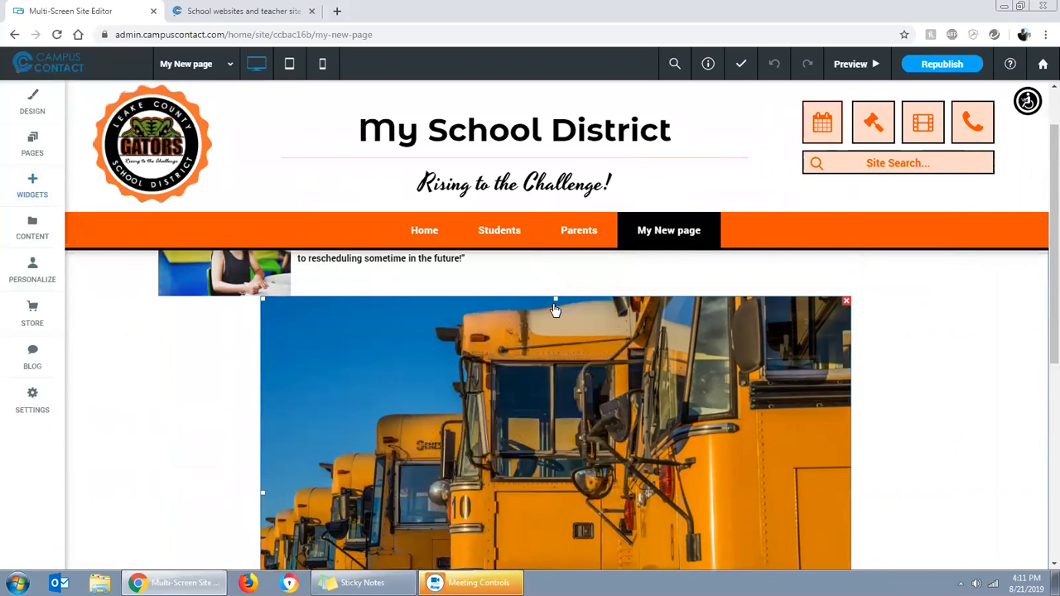
{"action": "left_click_drag", "start_coordinate": [554, 300], "coordinate": [553, 332]}
{"action": "scroll", "coordinate": [728, 405], "scroll_direction": "down", "scroll_amount": 2}
{"action": "scroll", "coordinate": [748, 421], "scroll_direction": "down", "scroll_amount": 1}
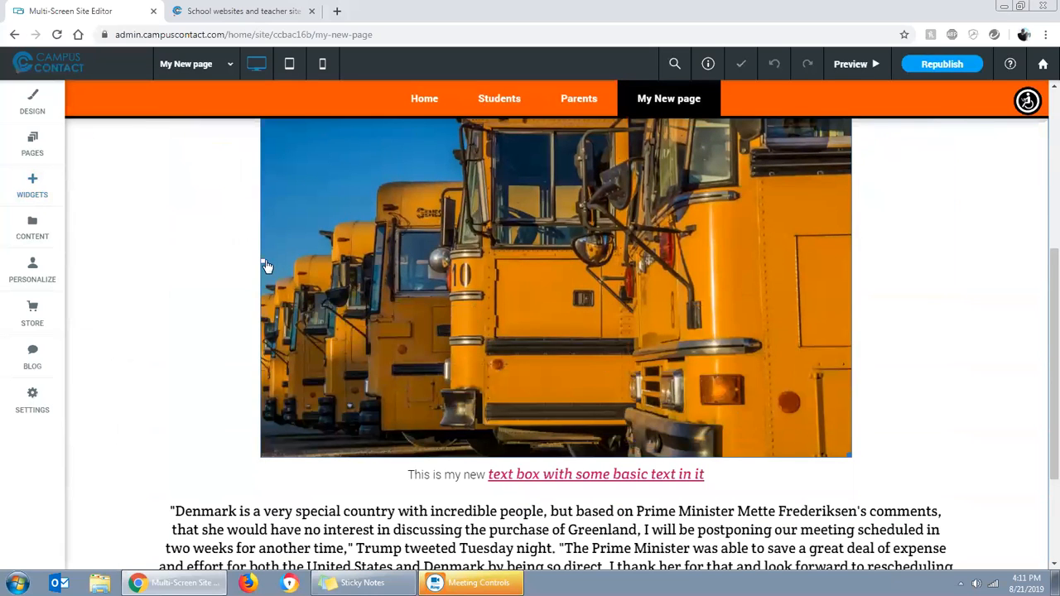
{"action": "left_click_drag", "start_coordinate": [263, 263], "coordinate": [295, 267]}
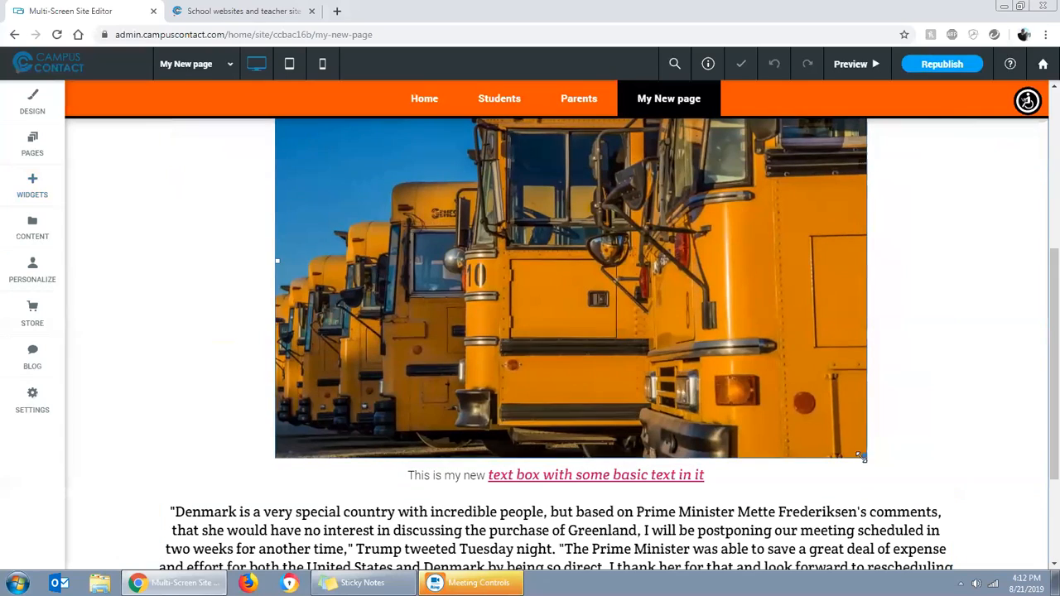
Shrink the school bus image proportionally to just over half the content width and slightly reduce the space above it
{"action": "left_click_drag", "start_coordinate": [864, 457], "coordinate": [814, 358]}
{"action": "scroll", "coordinate": [683, 476], "scroll_direction": "up", "scroll_amount": 4}
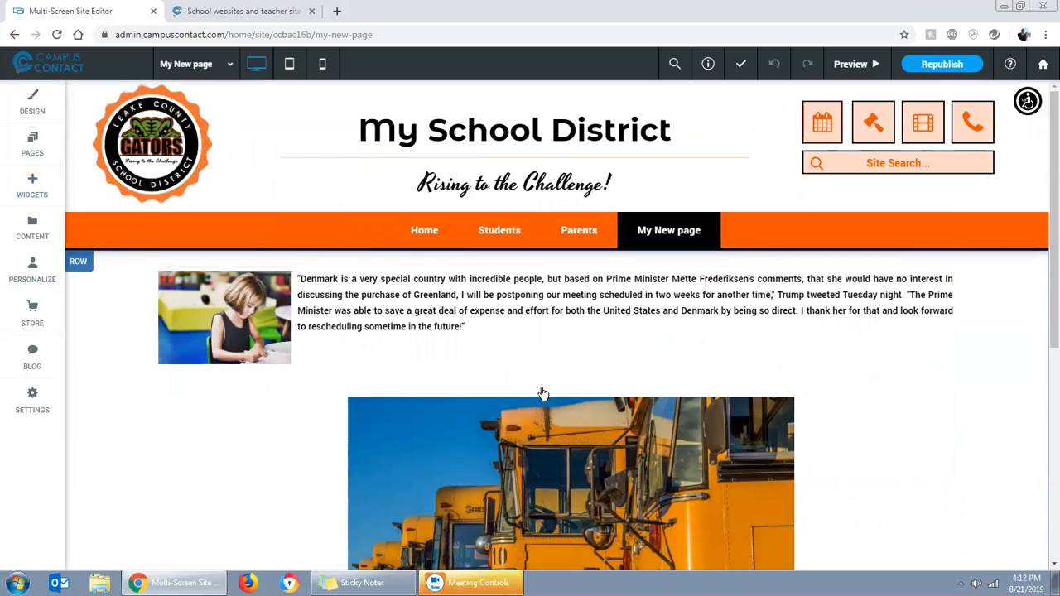
{"action": "mouse_move", "coordinate": [570, 398]}
{"action": "left_mouse_down"}
{"action": "mouse_move", "coordinate": [571, 366]}
{"action": "mouse_move", "coordinate": [569, 405]}
{"action": "mouse_move", "coordinate": [569, 388]}
{"action": "left_mouse_up"}
Increase the gap between the school bus image and the text box below it
{"action": "scroll", "coordinate": [775, 427], "scroll_direction": "down", "scroll_amount": 1}
{"action": "scroll", "coordinate": [775, 427], "scroll_direction": "down", "scroll_amount": 3}
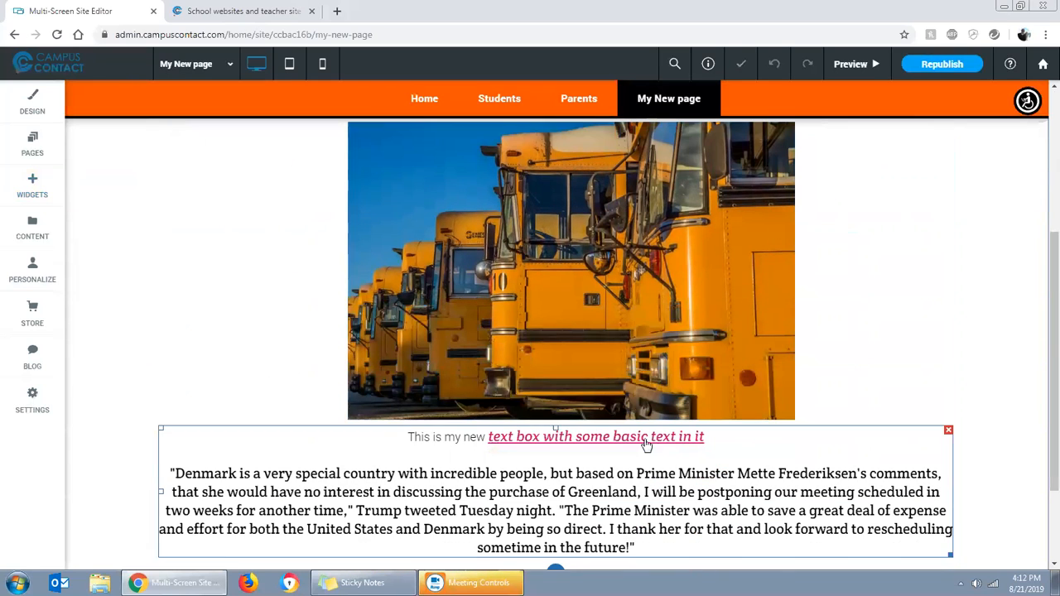
{"action": "left_click_drag", "start_coordinate": [555, 437], "coordinate": [554, 463]}
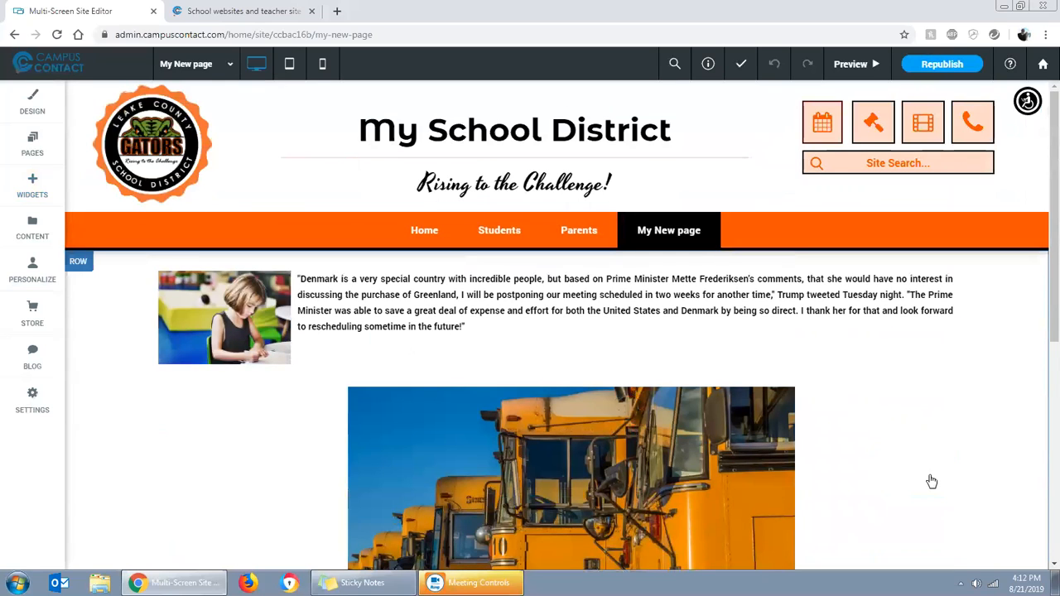
Try left and right alignment on the school bus image and leave it aligned to the center
{"action": "scroll", "coordinate": [762, 424], "scroll_direction": "down", "scroll_amount": 1}
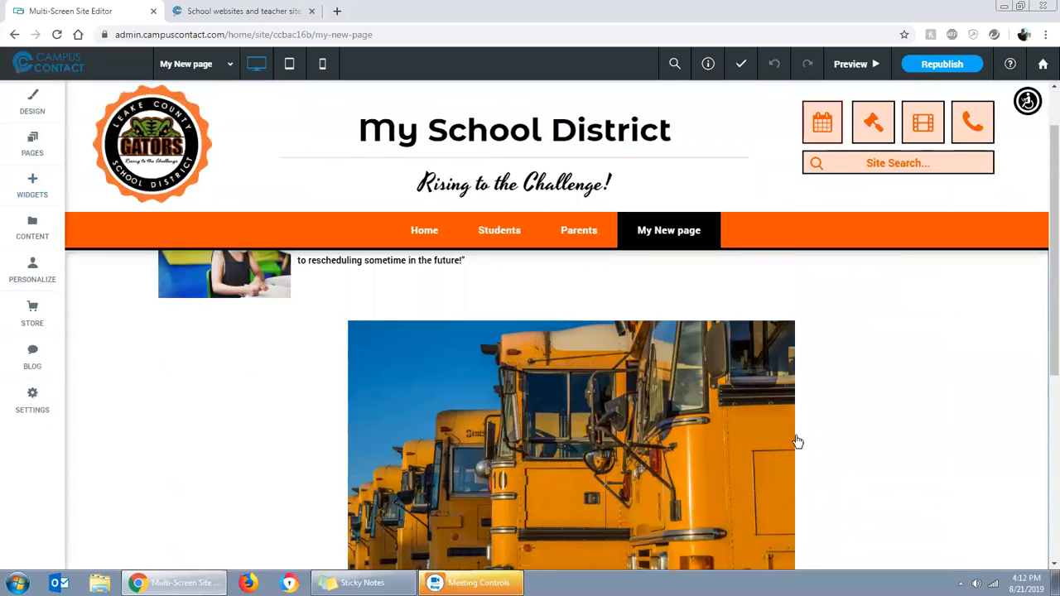
{"action": "scroll", "coordinate": [604, 429], "scroll_direction": "down", "scroll_amount": 2}
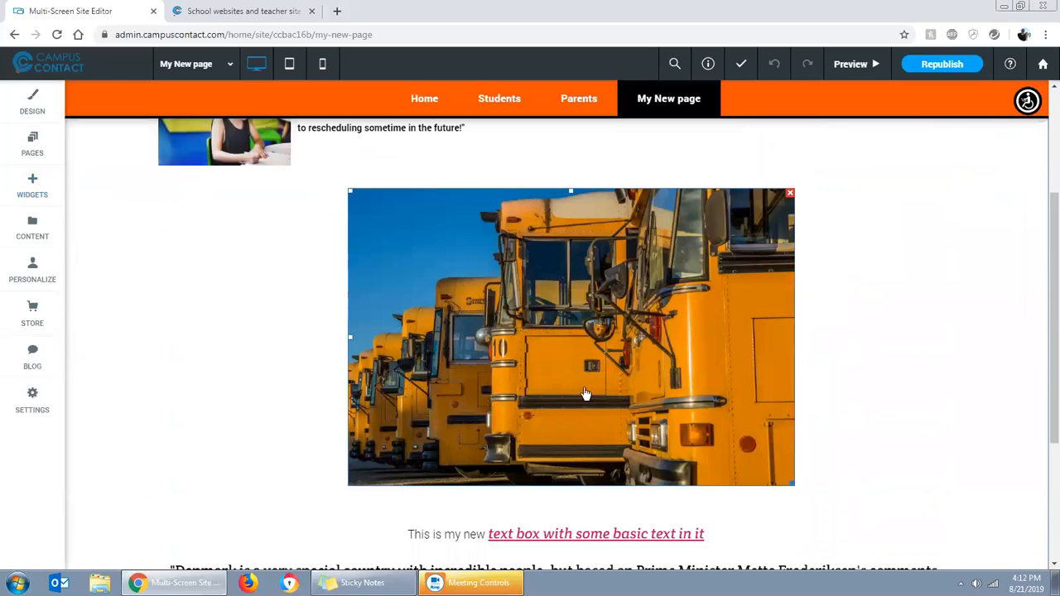
{"action": "right_click", "coordinate": [538, 335]}
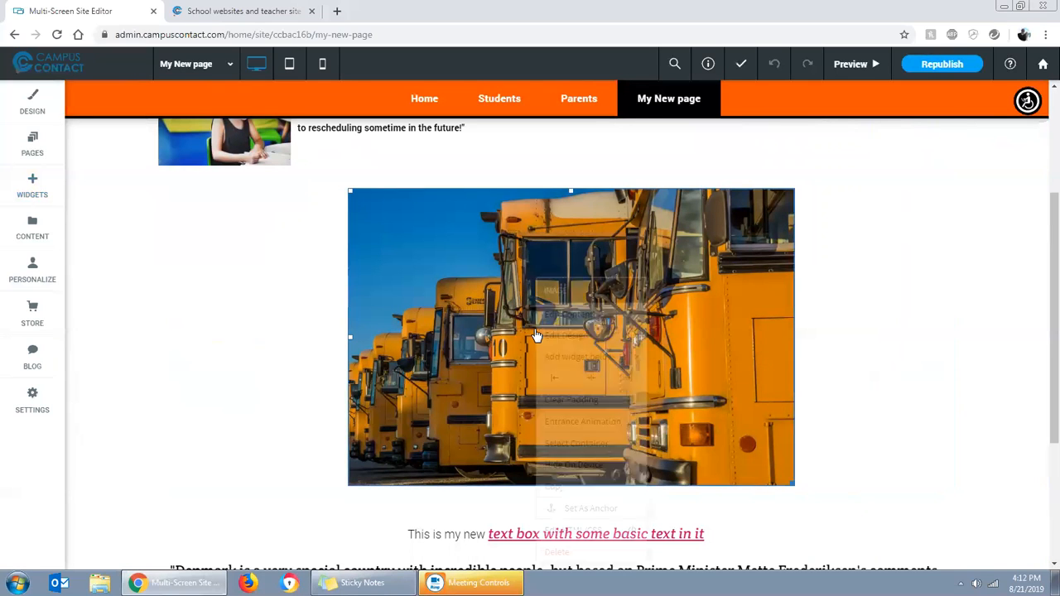
{"action": "left_click", "coordinate": [553, 380]}
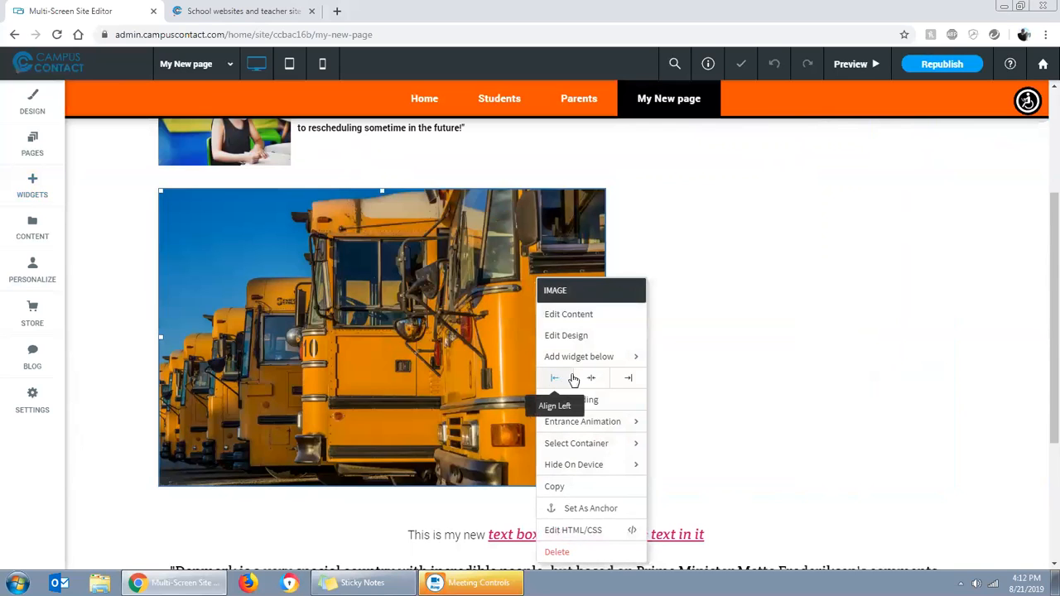
{"action": "left_click", "coordinate": [589, 379]}
{"action": "left_click", "coordinate": [628, 380]}
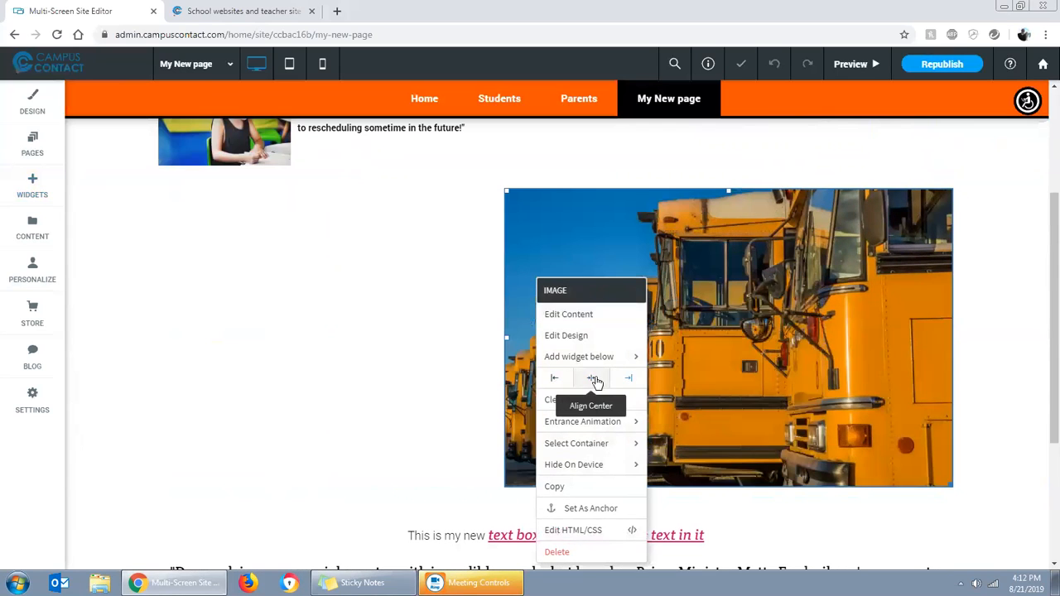
{"action": "left_click", "coordinate": [592, 379]}
{"action": "left_click", "coordinate": [557, 381]}
{"action": "left_click", "coordinate": [592, 379]}
Try right and left alignment on the text box paragraph below the buses and return it to center
{"action": "scroll", "coordinate": [671, 401], "scroll_direction": "down", "scroll_amount": 2}
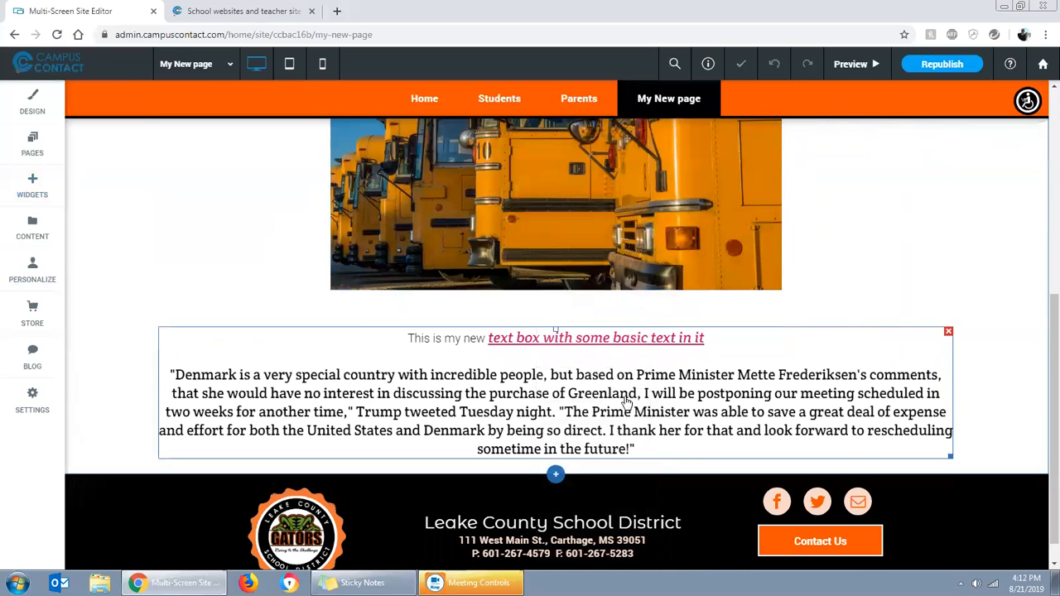
{"action": "right_click", "coordinate": [627, 401]}
{"action": "left_click", "coordinate": [717, 192]}
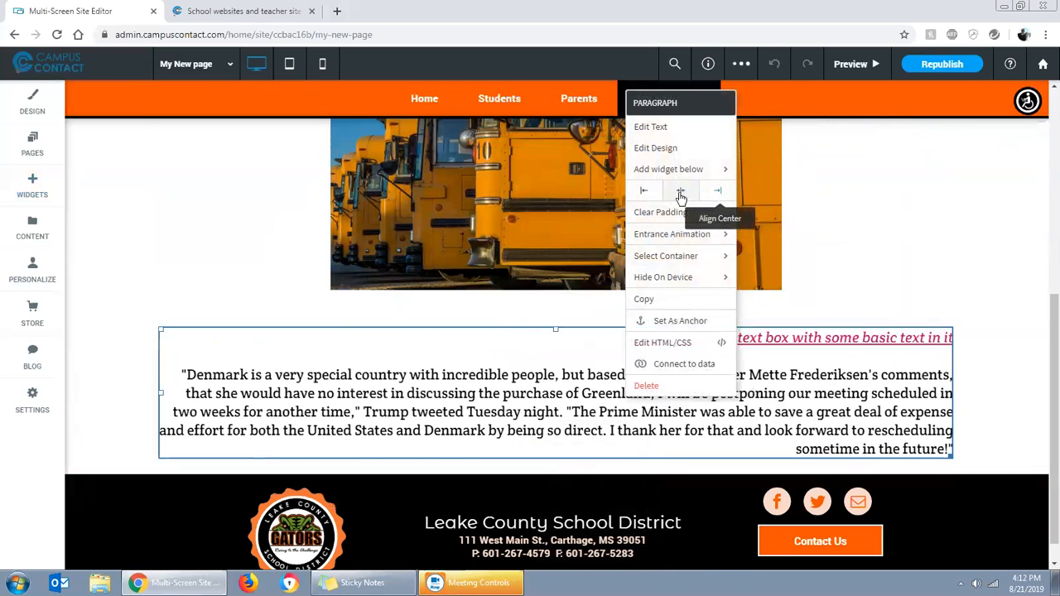
{"action": "left_click", "coordinate": [644, 190]}
{"action": "left_click", "coordinate": [680, 192]}
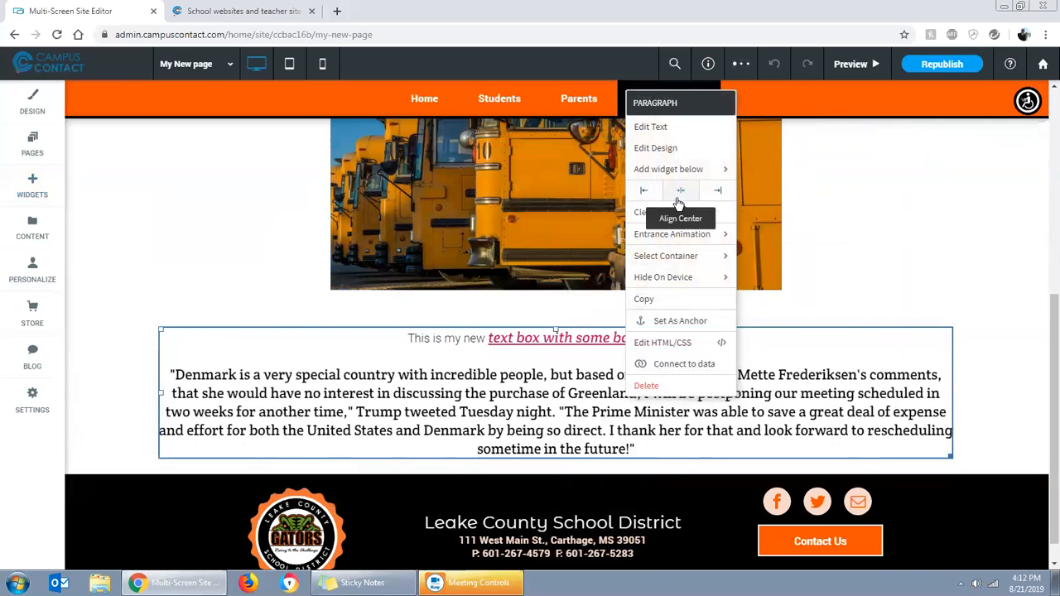
Narrow the Text & Image widget to about three quarters of its width and align it to the center
{"action": "scroll", "coordinate": [919, 261], "scroll_direction": "up", "scroll_amount": 3}
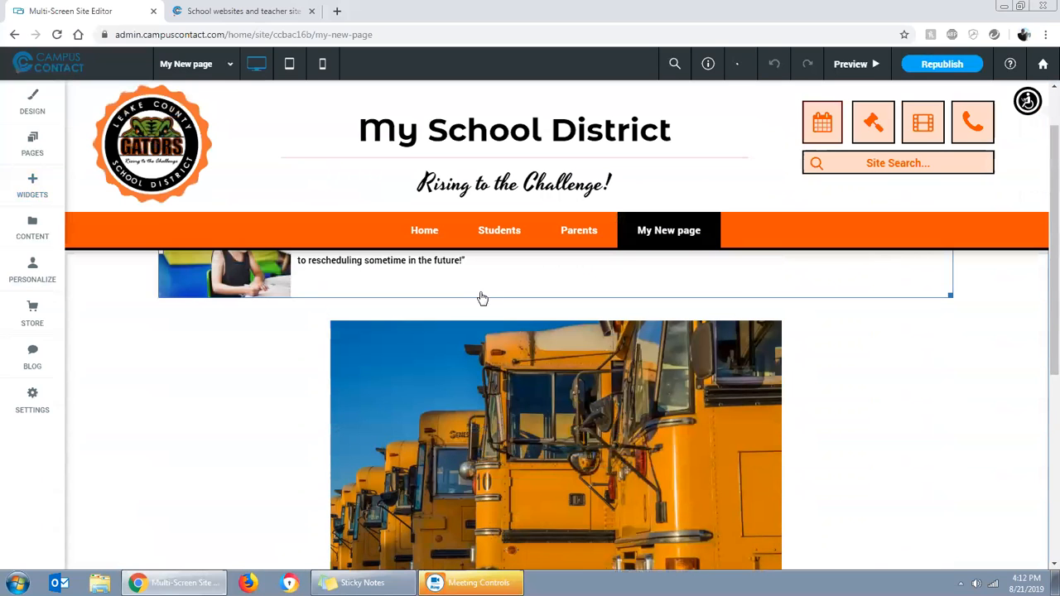
{"action": "scroll", "coordinate": [532, 358], "scroll_direction": "up", "scroll_amount": 1}
{"action": "left_click", "coordinate": [535, 334]}
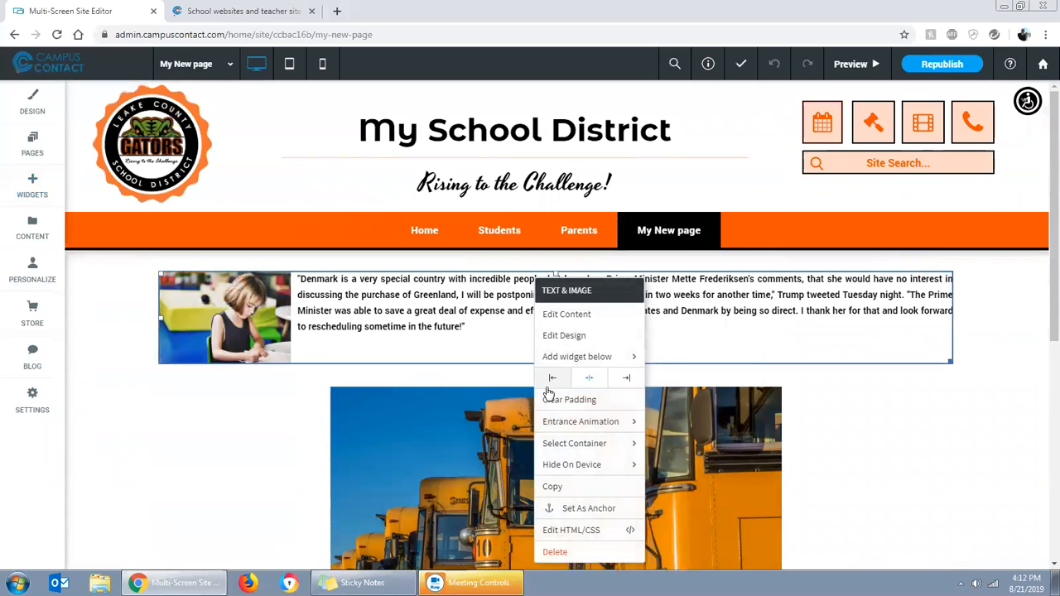
{"action": "left_click", "coordinate": [592, 388]}
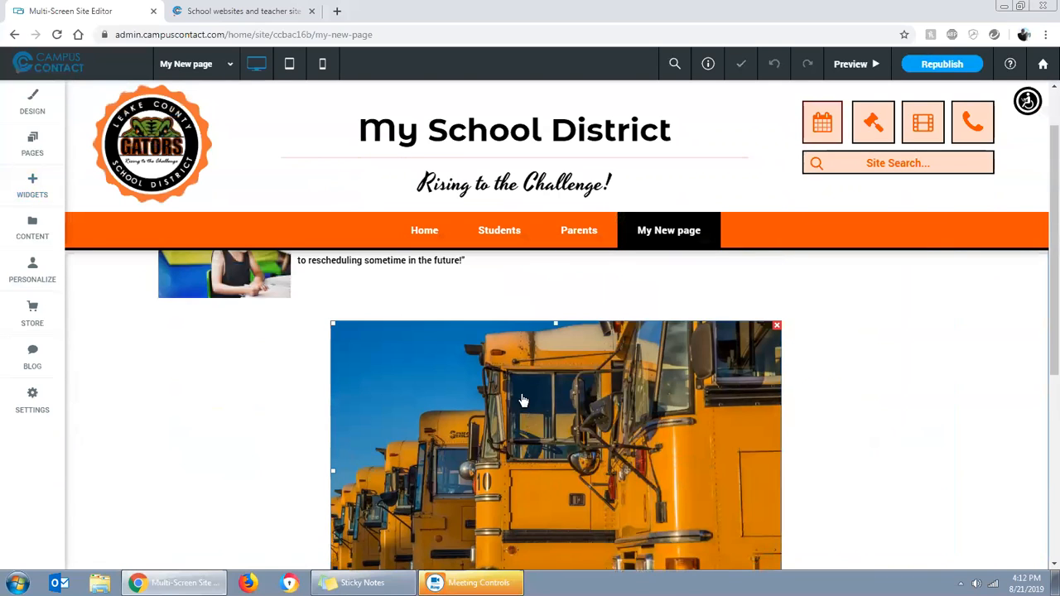
{"action": "scroll", "coordinate": [698, 405], "scroll_direction": "down", "scroll_amount": 1}
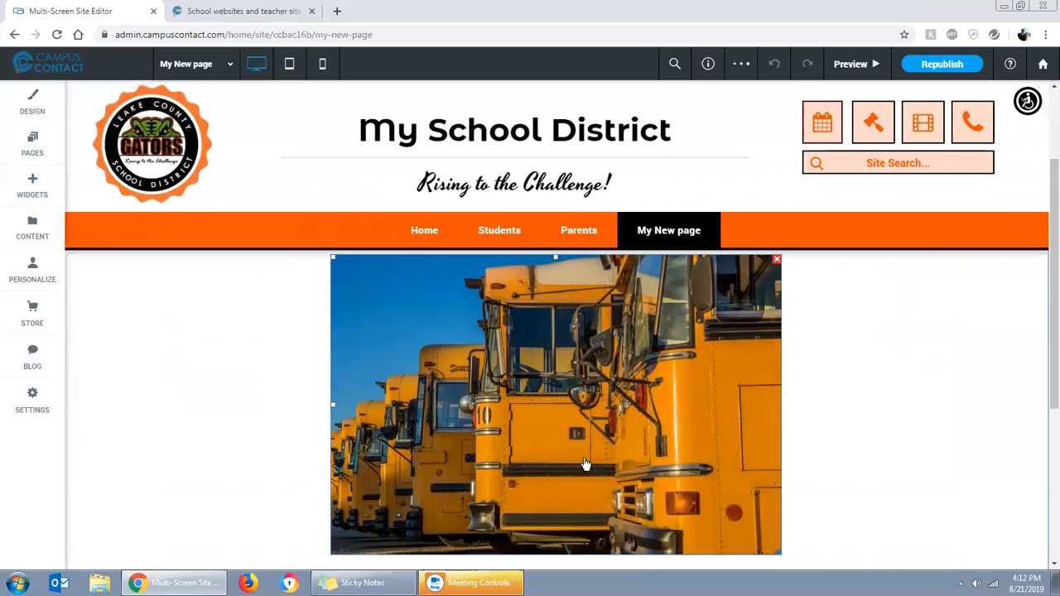
{"action": "scroll", "coordinate": [584, 412], "scroll_direction": "up", "scroll_amount": 2}
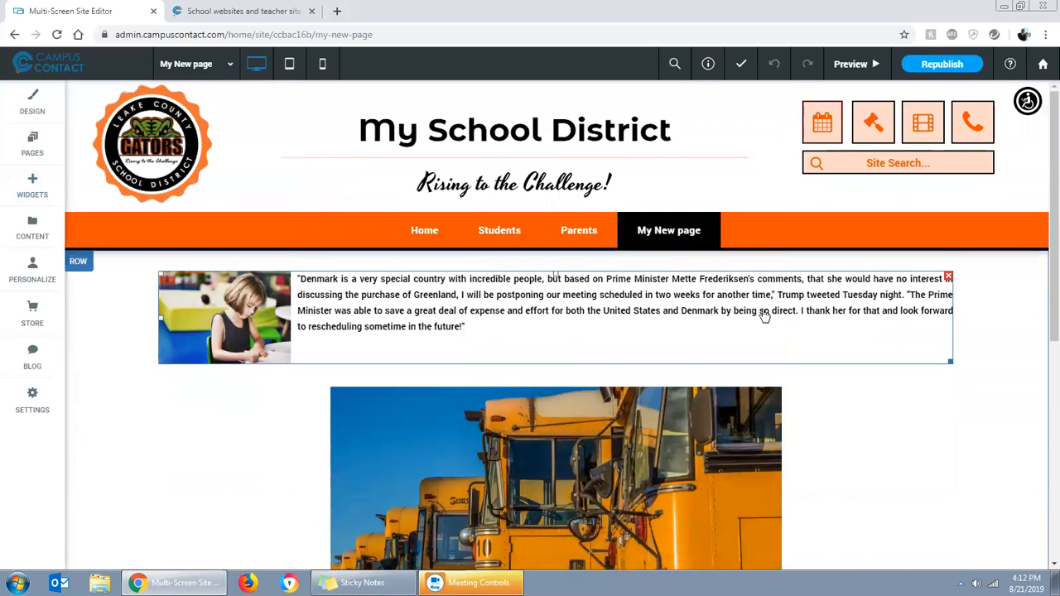
{"action": "left_click_drag", "start_coordinate": [949, 360], "coordinate": [729, 334]}
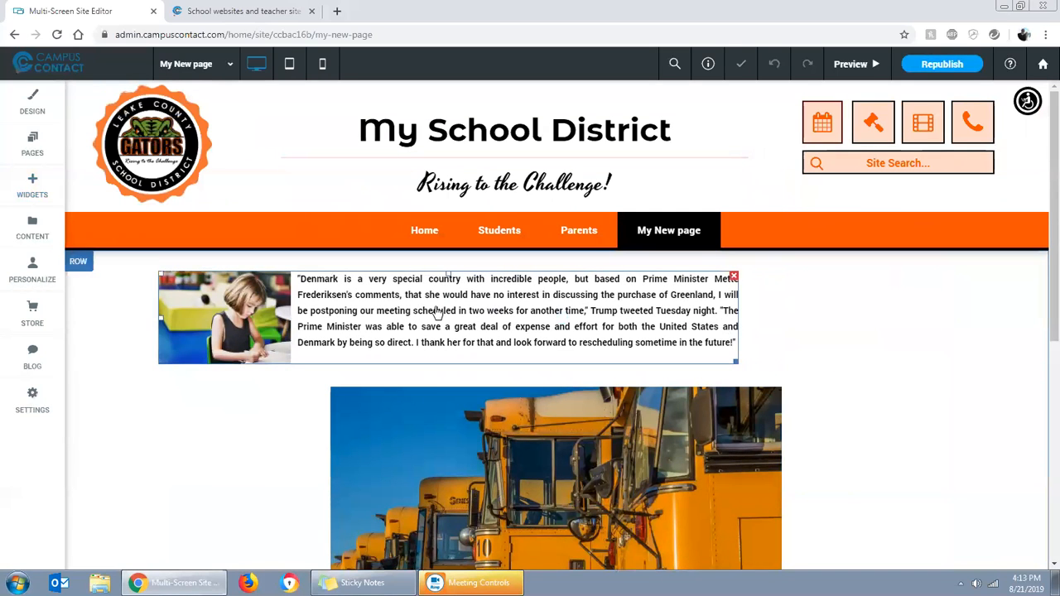
{"action": "right_click", "coordinate": [438, 283]}
{"action": "left_click", "coordinate": [491, 377]}
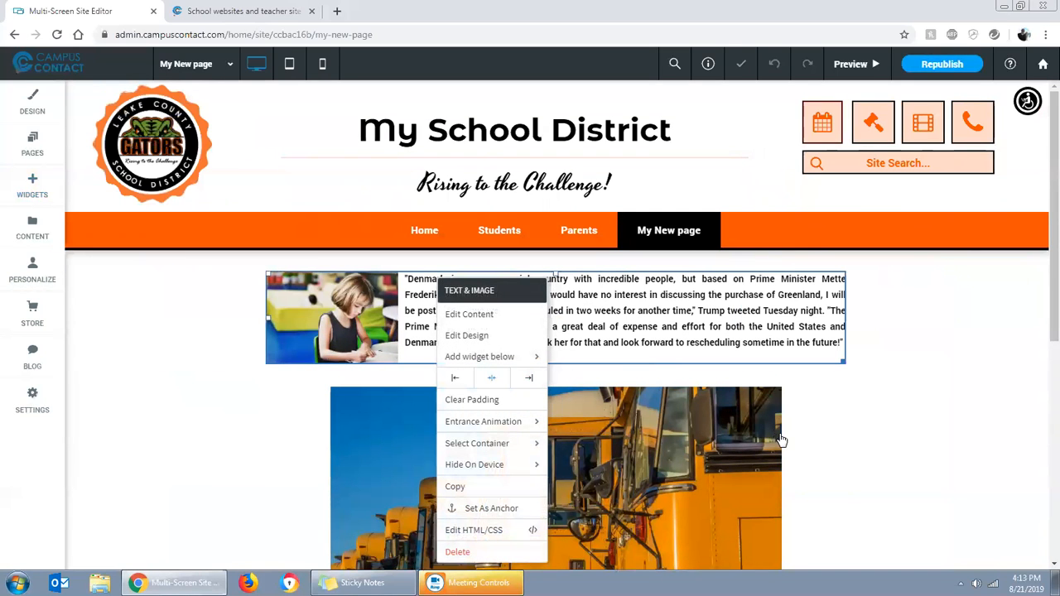
{"action": "left_click", "coordinate": [878, 431]}
Open the school bus image in the image editor and custom-crop its top and bottom to 1920x501
{"action": "scroll", "coordinate": [865, 424], "scroll_direction": "down", "scroll_amount": 4}
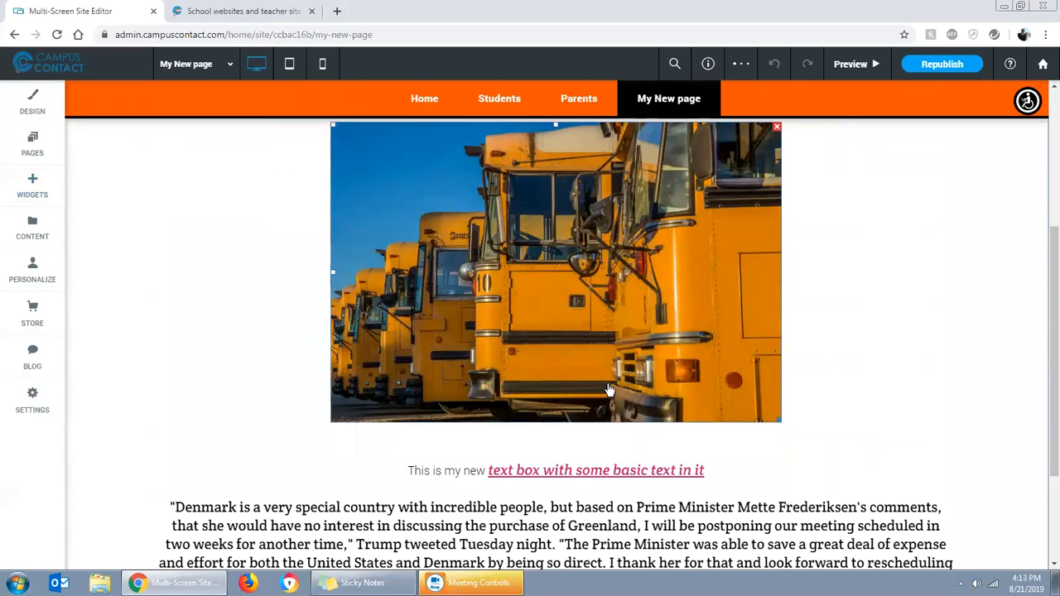
{"action": "scroll", "coordinate": [661, 416], "scroll_direction": "up", "scroll_amount": 5}
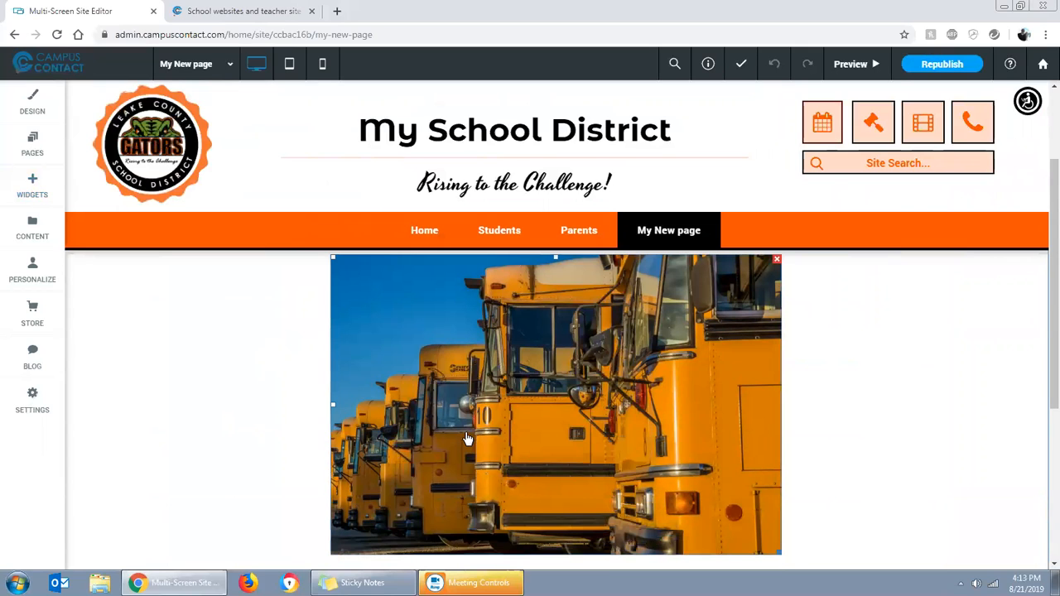
{"action": "left_click", "coordinate": [525, 395]}
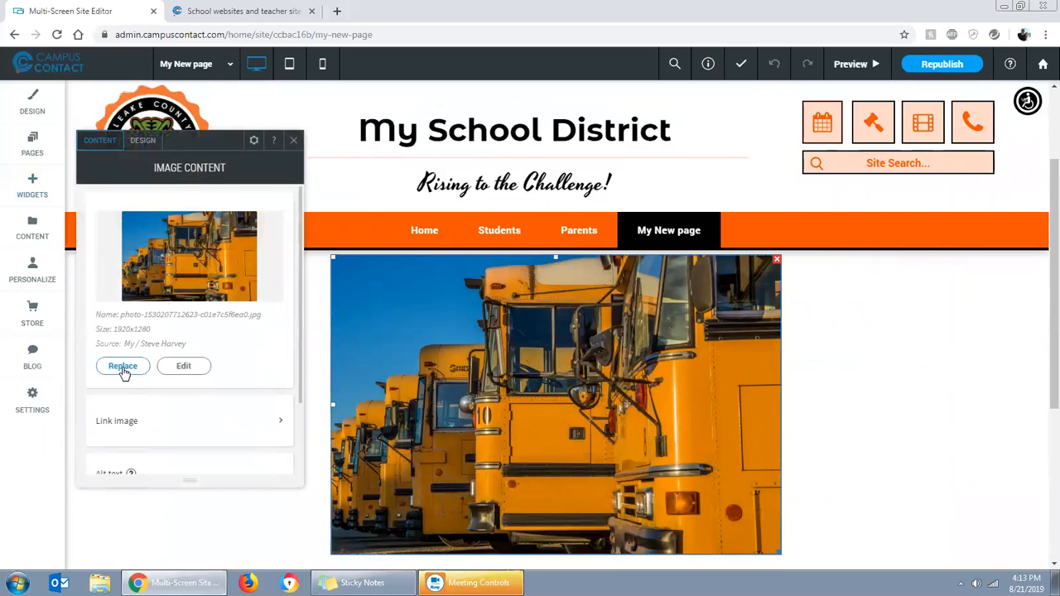
{"action": "left_click", "coordinate": [183, 366]}
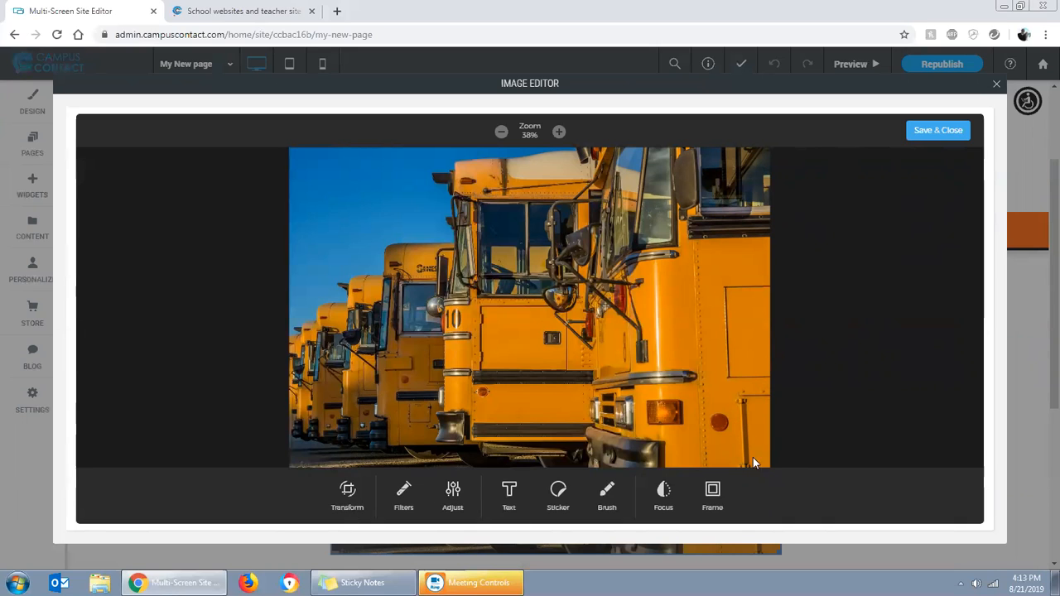
{"action": "left_click", "coordinate": [351, 492]}
{"action": "left_click_drag", "start_coordinate": [733, 425], "coordinate": [739, 316]}
{"action": "left_click_drag", "start_coordinate": [329, 154], "coordinate": [328, 211]}
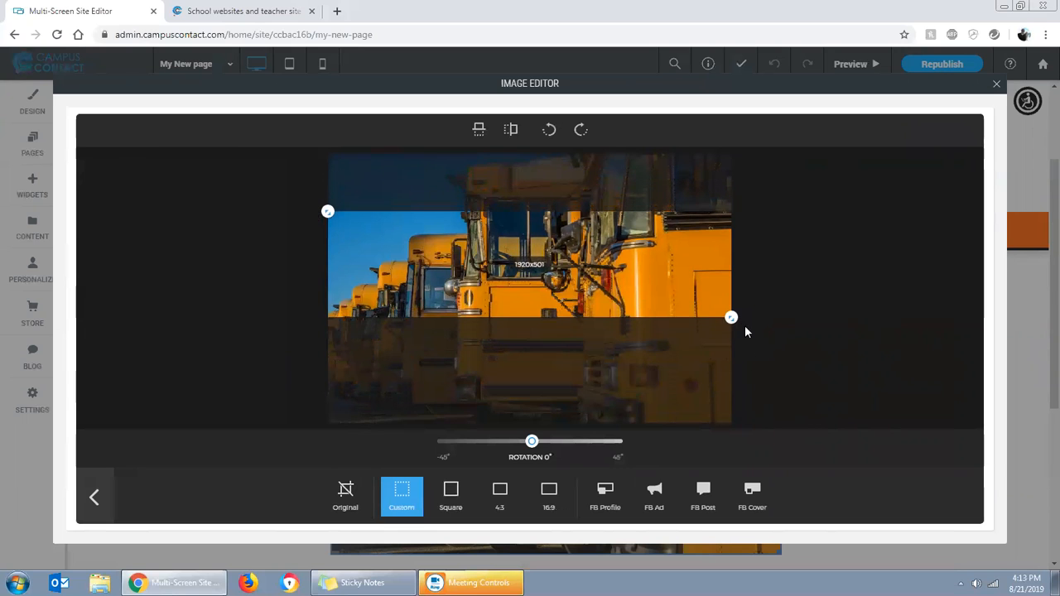
Readjust the crop to about 1910x658 around the lower part of the buses and save the edited image
{"action": "left_click_drag", "start_coordinate": [732, 321], "coordinate": [727, 395]}
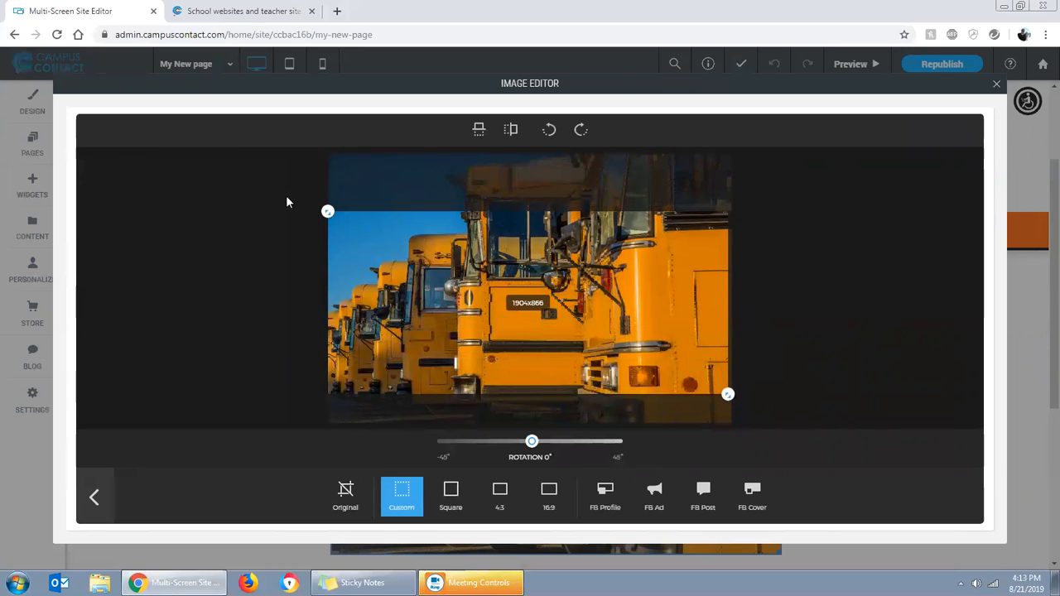
{"action": "left_click_drag", "start_coordinate": [328, 211], "coordinate": [328, 267]}
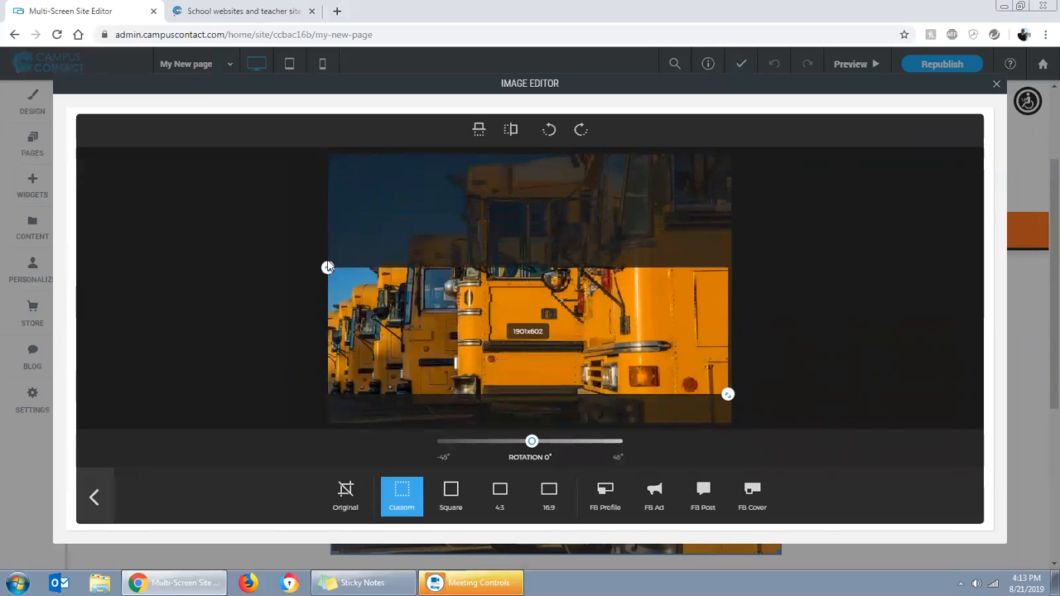
{"action": "left_click_drag", "start_coordinate": [729, 395], "coordinate": [731, 385]}
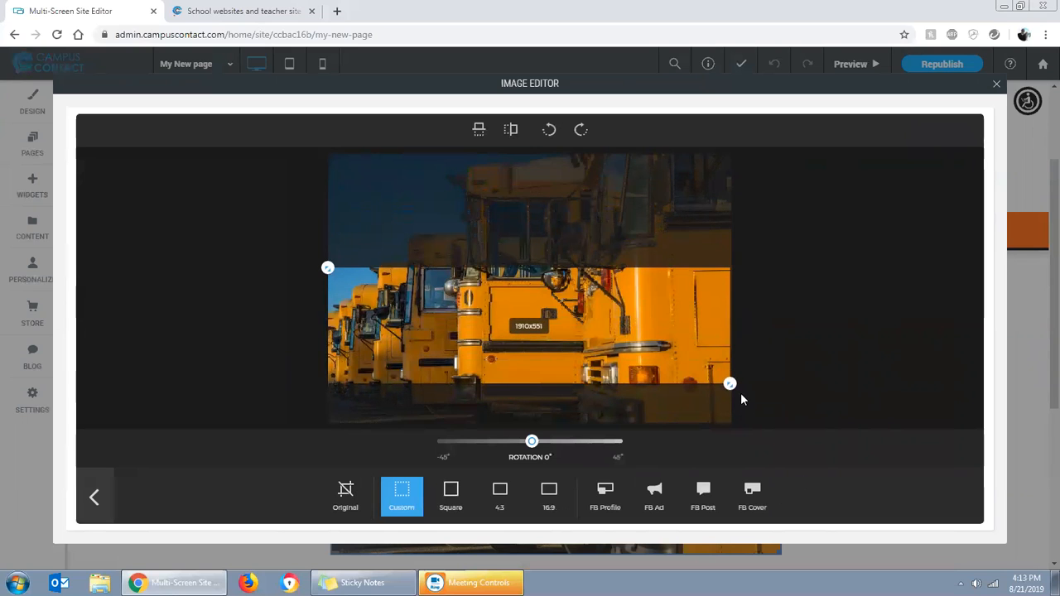
{"action": "left_click_drag", "start_coordinate": [729, 385], "coordinate": [731, 407]}
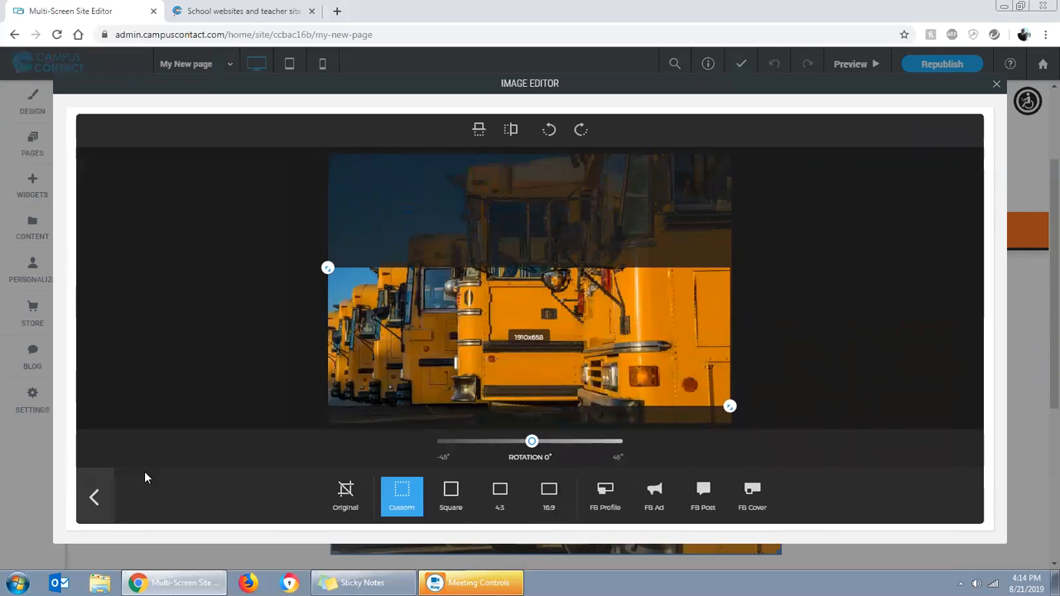
{"action": "left_click", "coordinate": [93, 497]}
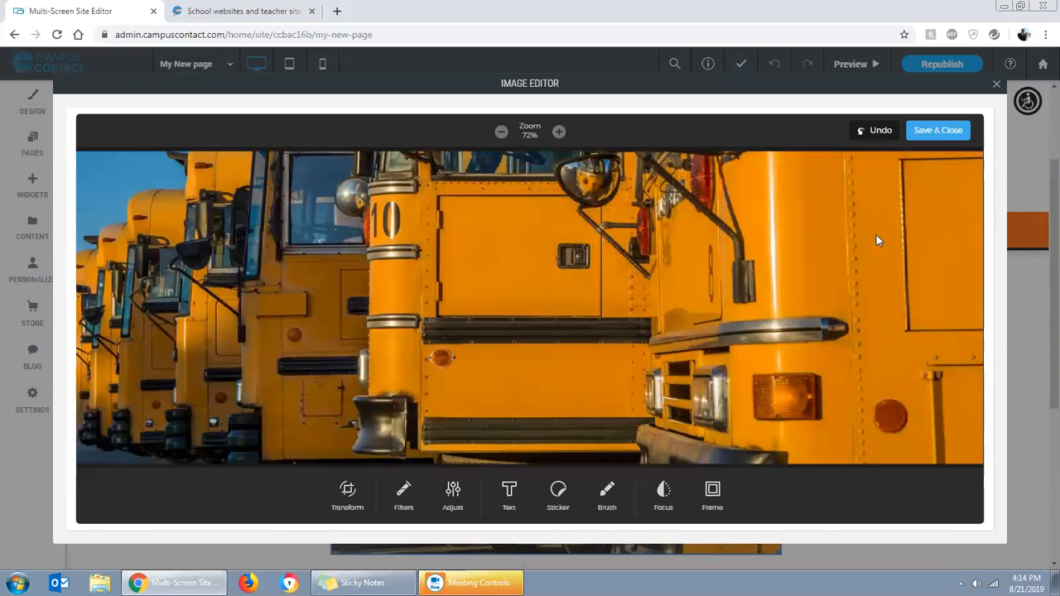
{"action": "left_click", "coordinate": [939, 132]}
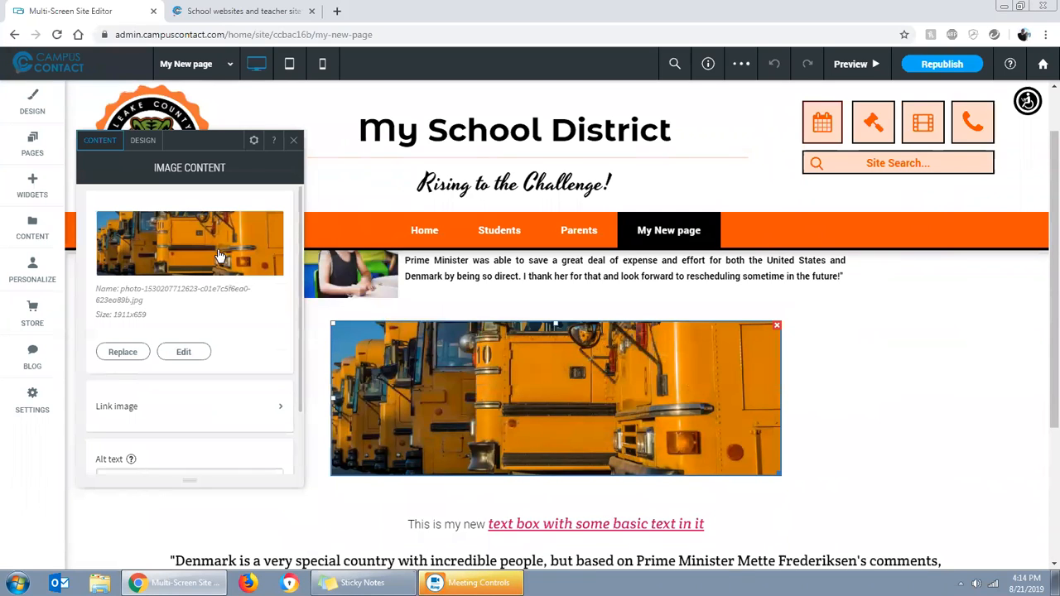
Replace the cropped picture with the original row-of-buses image from the "school" search results
{"action": "left_click", "coordinate": [219, 257]}
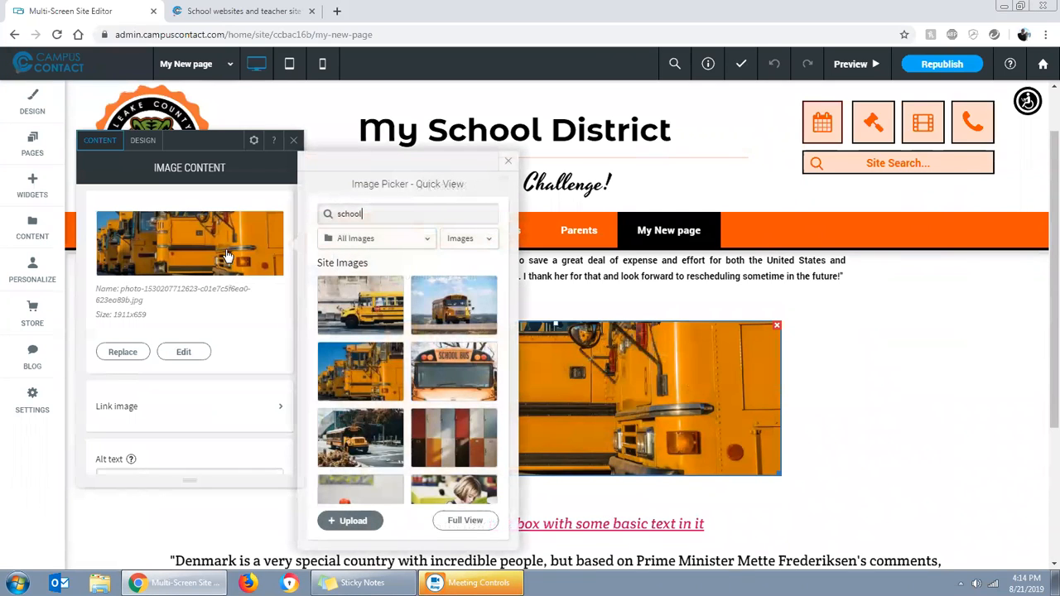
{"action": "left_click", "coordinate": [385, 394]}
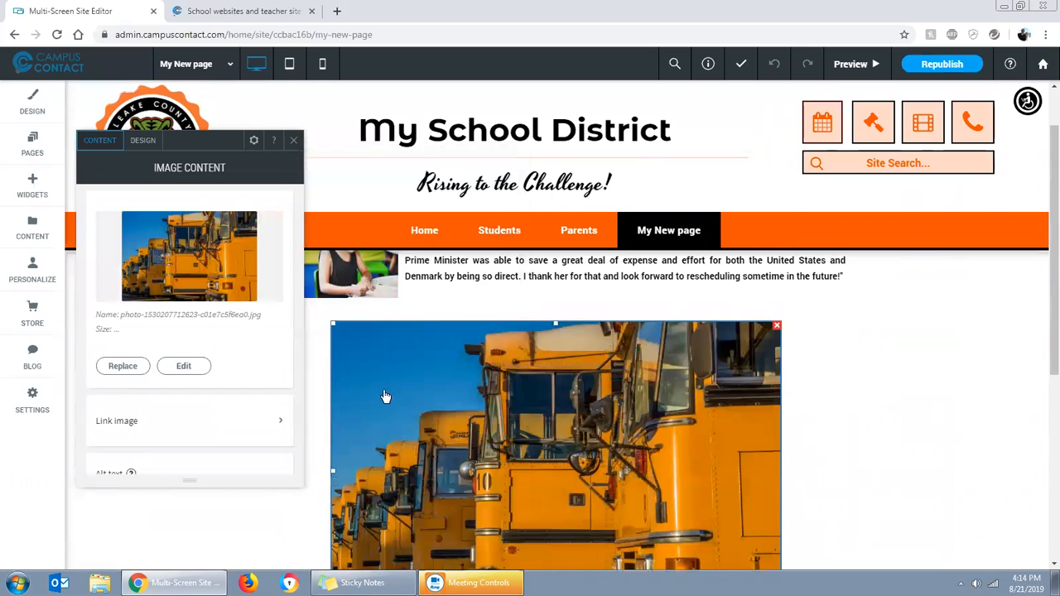
{"action": "scroll", "coordinate": [1042, 480], "scroll_direction": "down", "scroll_amount": 2}
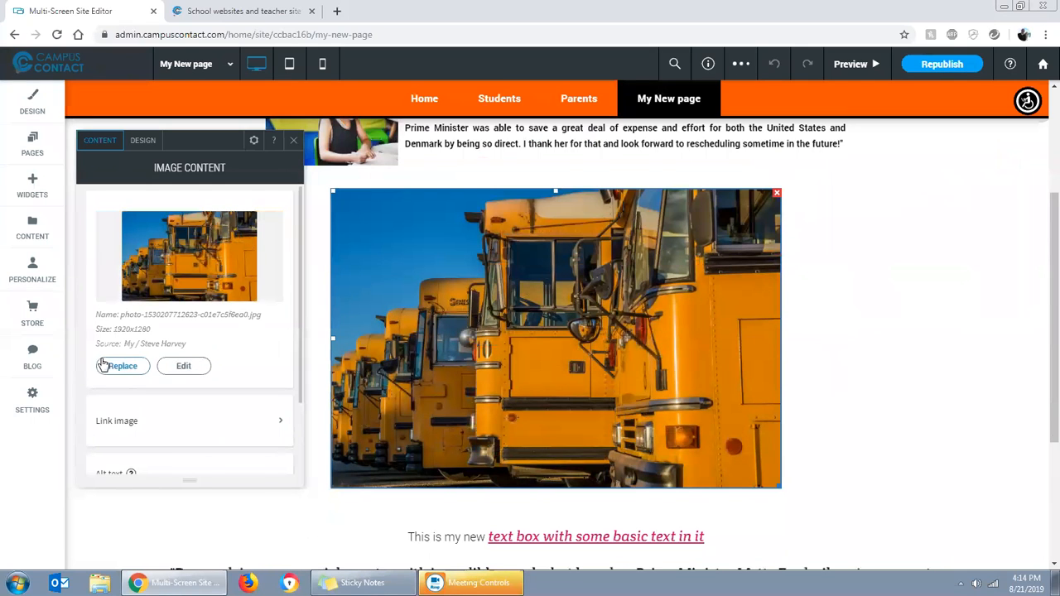
Close the image settings and undo the picture replacement to restore the cropped bus image
{"action": "left_click", "coordinate": [294, 140]}
{"action": "left_click", "coordinate": [777, 69]}
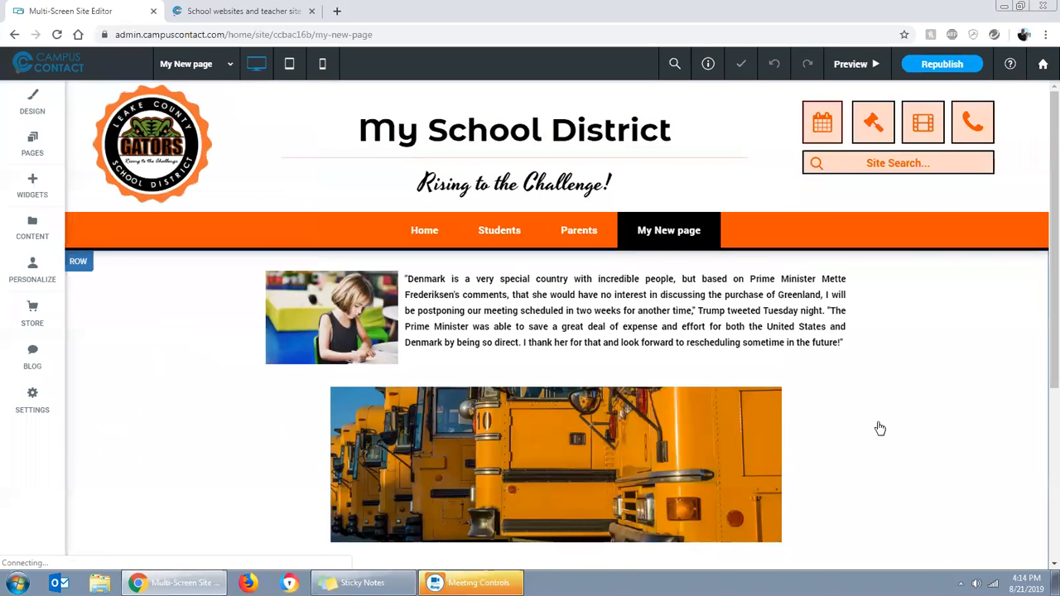
{"action": "scroll", "coordinate": [880, 428], "scroll_direction": "down", "scroll_amount": 2}
{"action": "scroll", "coordinate": [422, 341], "scroll_direction": "up", "scroll_amount": 1}
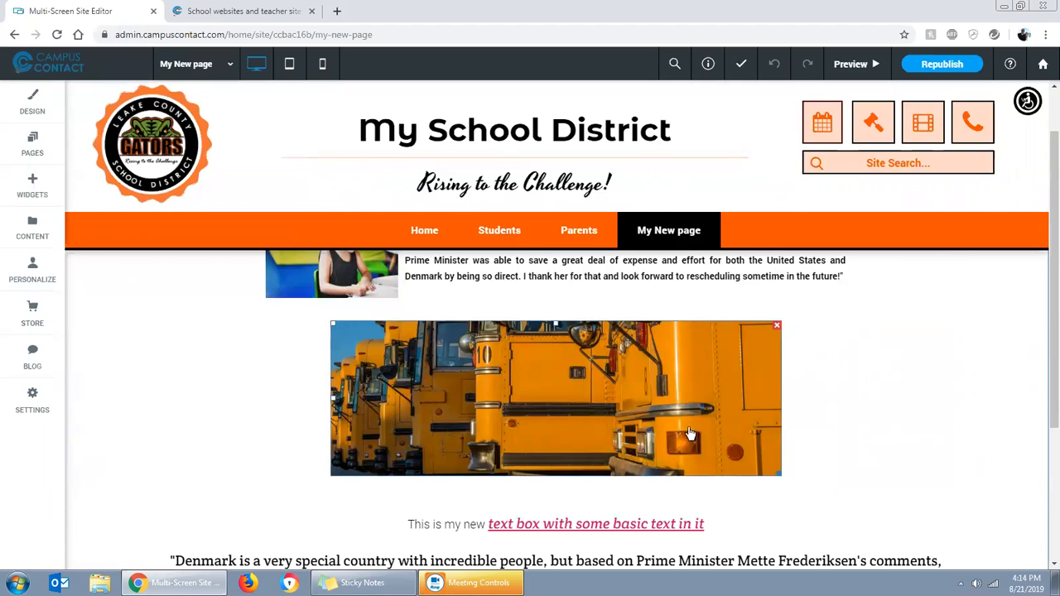
Open the cropped bus image in the image editor and apply the Black Passepartout frame
{"action": "left_click", "coordinate": [585, 406]}
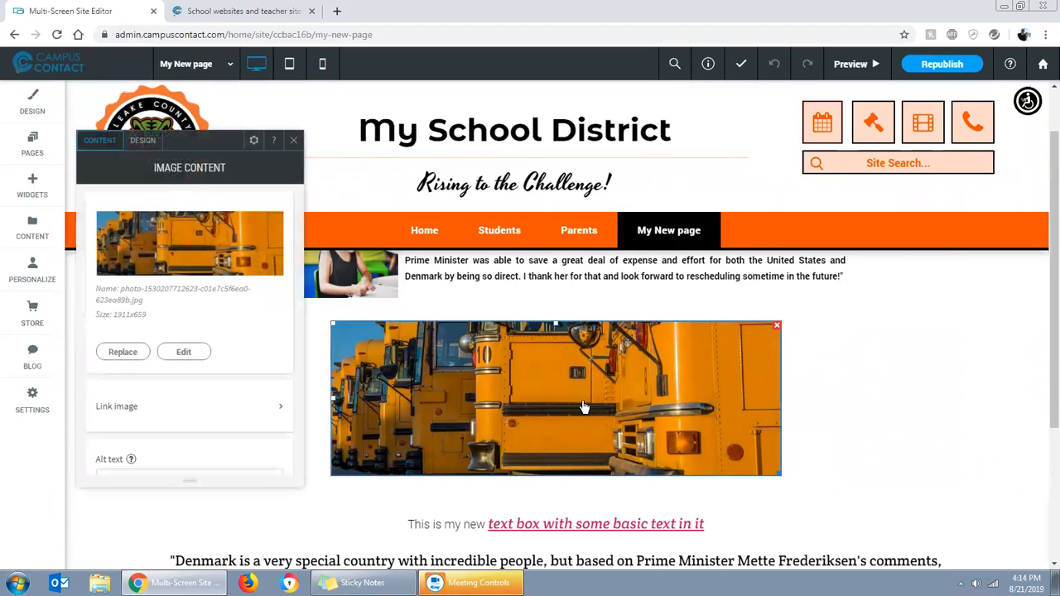
{"action": "left_click", "coordinate": [185, 353]}
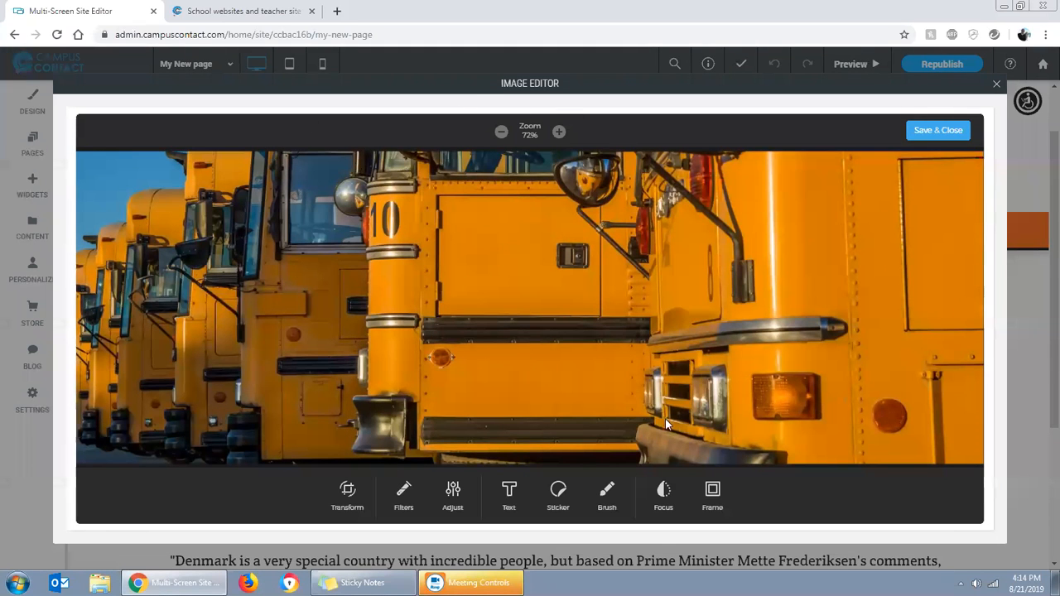
{"action": "left_click", "coordinate": [712, 493]}
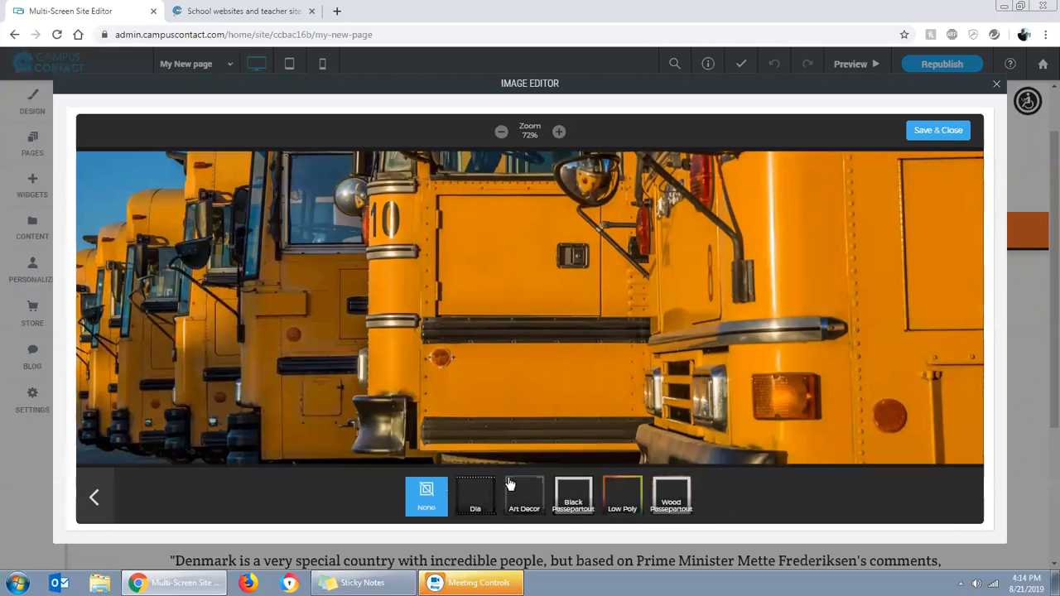
{"action": "left_click", "coordinate": [573, 495]}
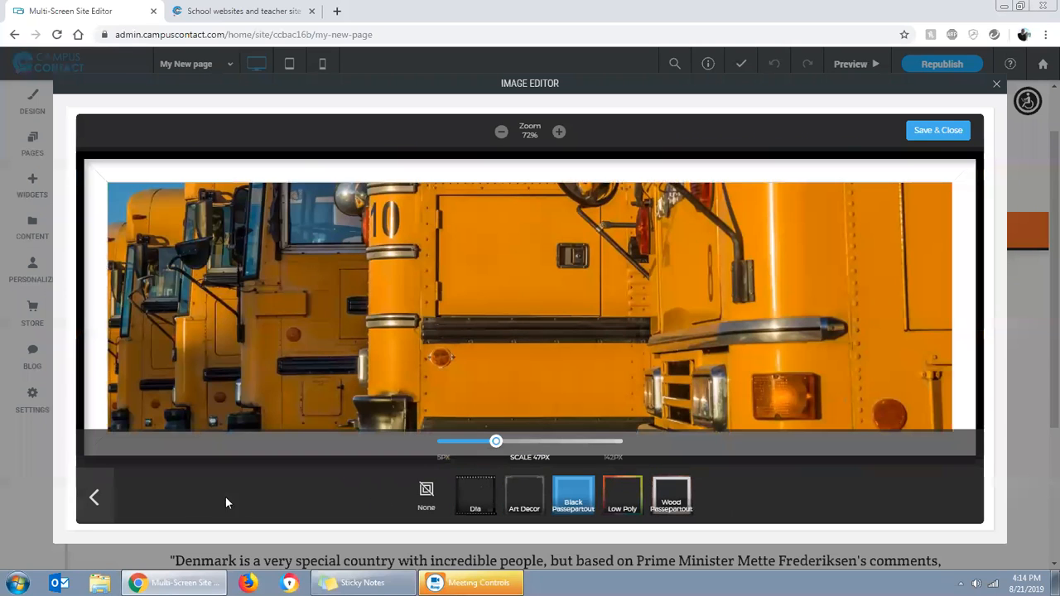
{"action": "left_click", "coordinate": [97, 496]}
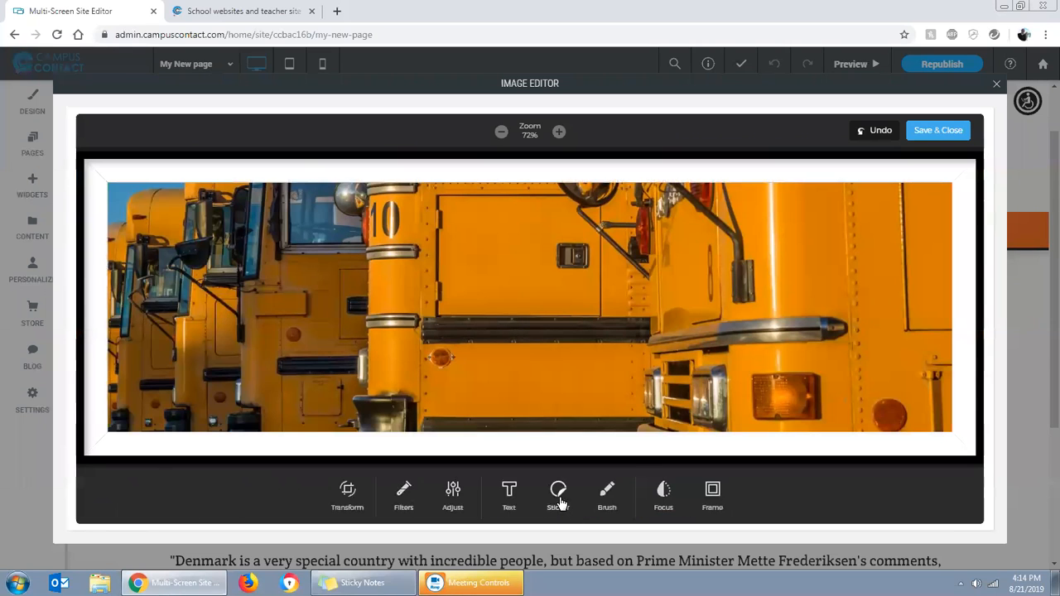
Add a text overlay across the lower part of the bus image, and leave the image editor without saving
{"action": "left_click", "coordinate": [558, 502]}
{"action": "left_click", "coordinate": [95, 497]}
{"action": "left_click", "coordinate": [507, 495]}
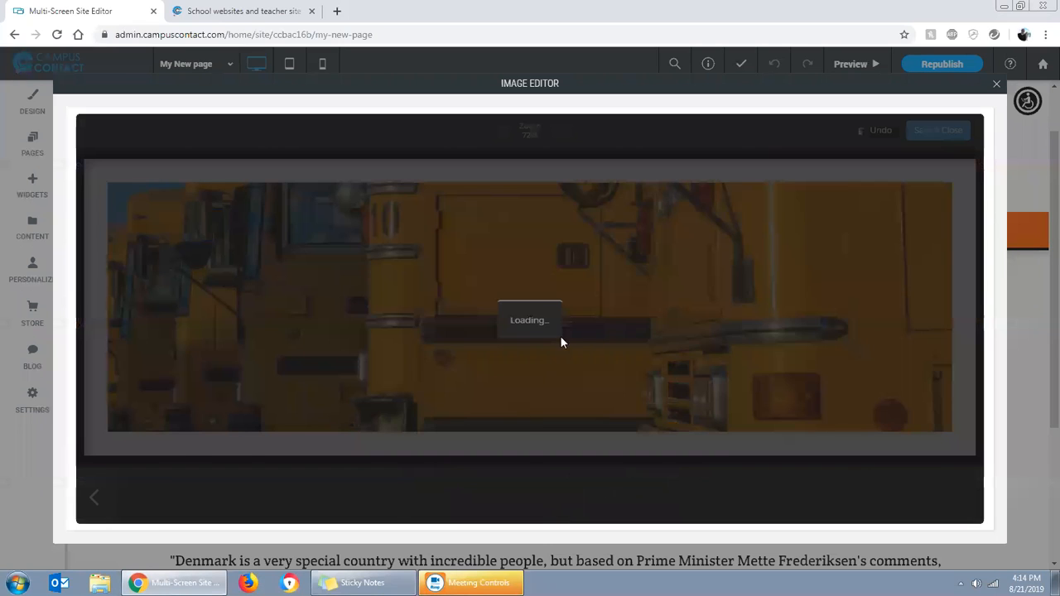
{"action": "left_click_drag", "start_coordinate": [565, 308], "coordinate": [565, 385]}
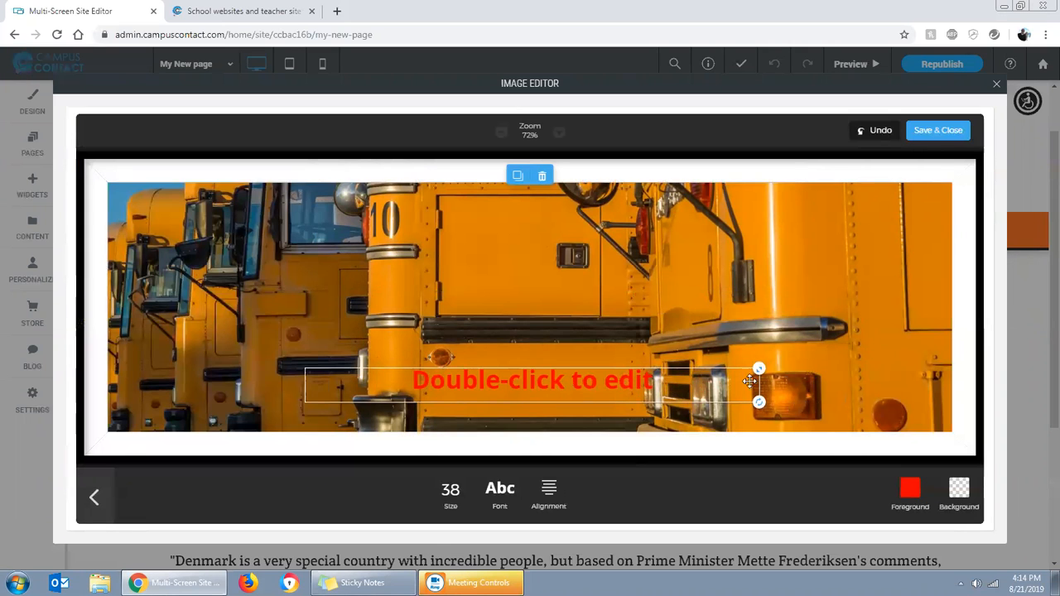
{"action": "left_click", "coordinate": [996, 84]}
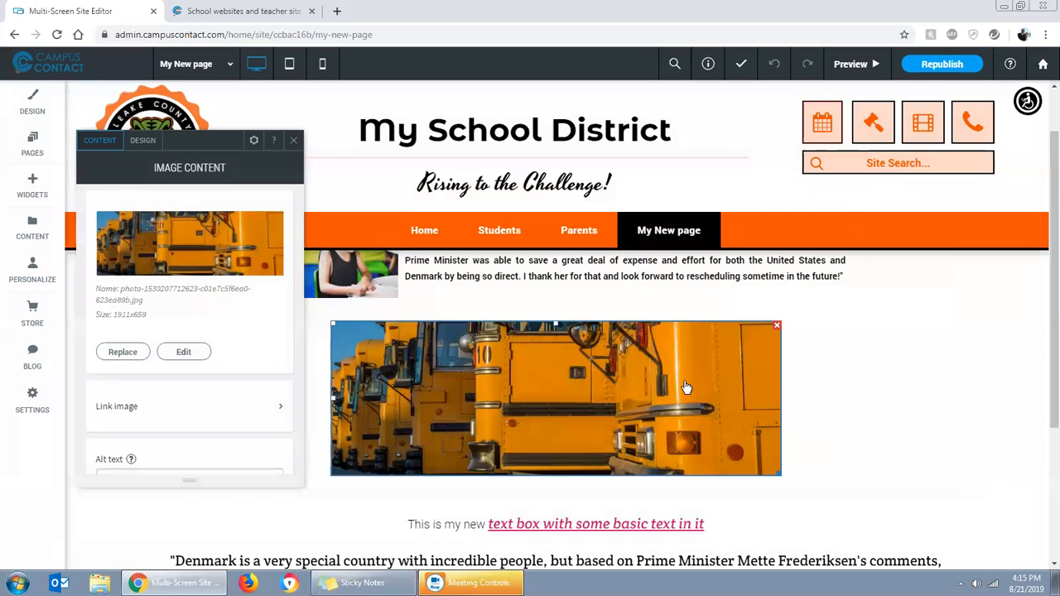
{"action": "left_click", "coordinate": [296, 144]}
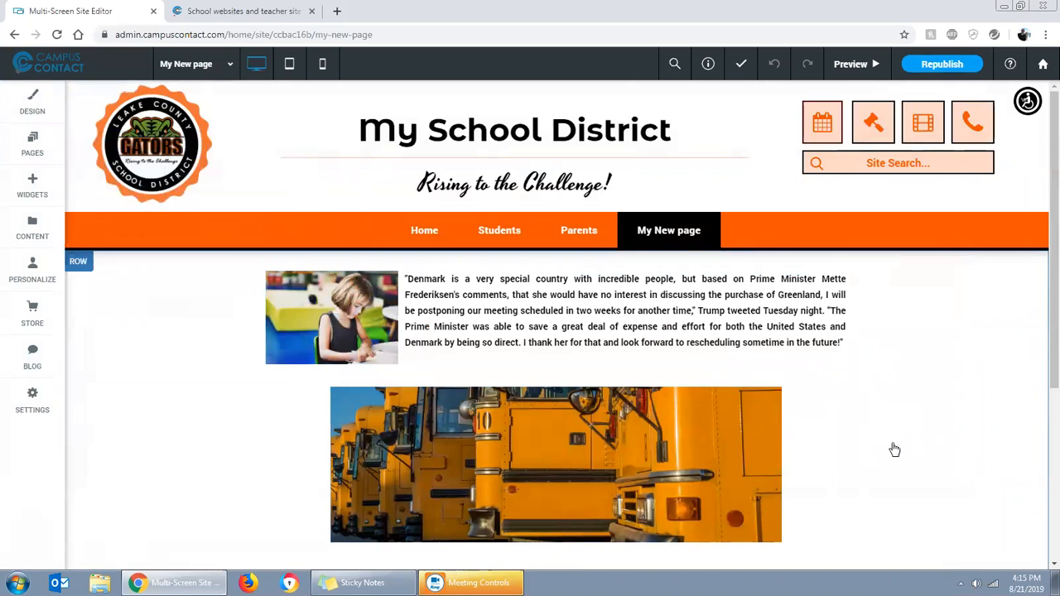
{"action": "scroll", "coordinate": [894, 449], "scroll_direction": "down", "scroll_amount": 2}
{"action": "scroll", "coordinate": [835, 436], "scroll_direction": "down", "scroll_amount": 1}
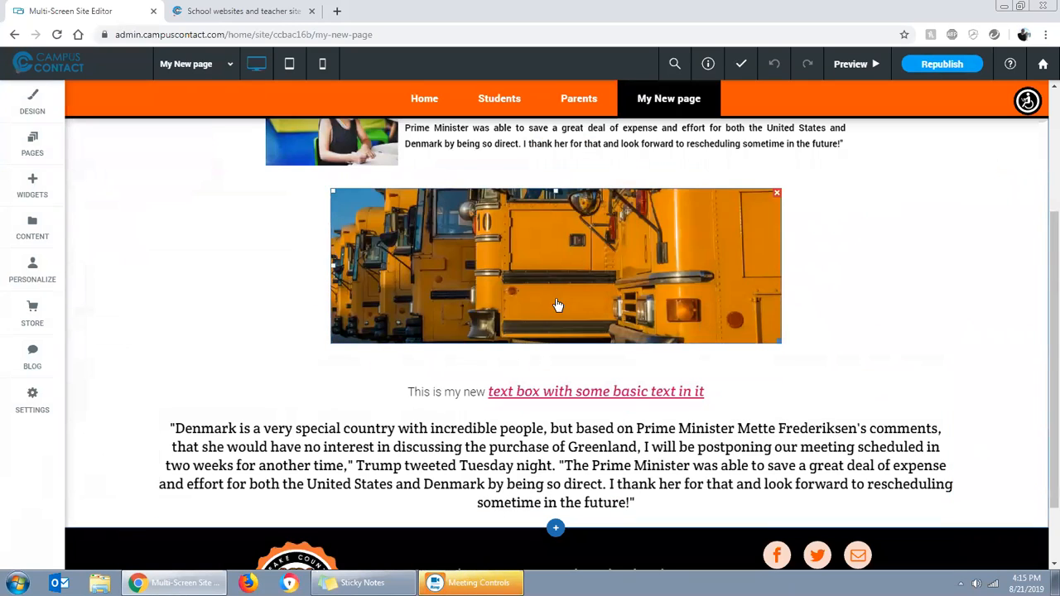
{"action": "scroll", "coordinate": [211, 386], "scroll_direction": "up", "scroll_amount": 3}
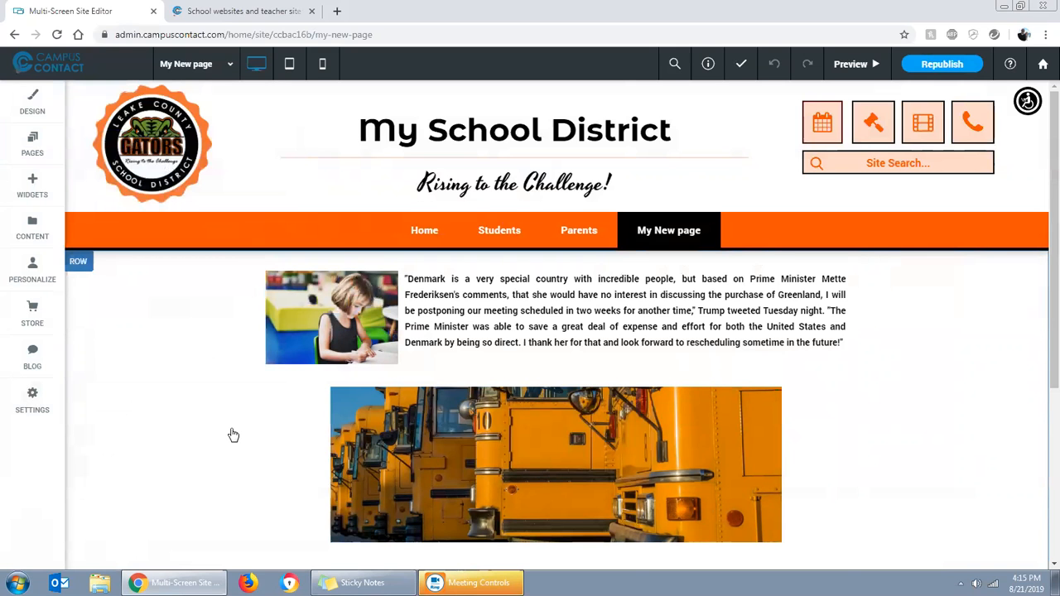
Switch to the Campus Contact website and open its campuscontact.com/training page
{"action": "left_click", "coordinate": [279, 17]}
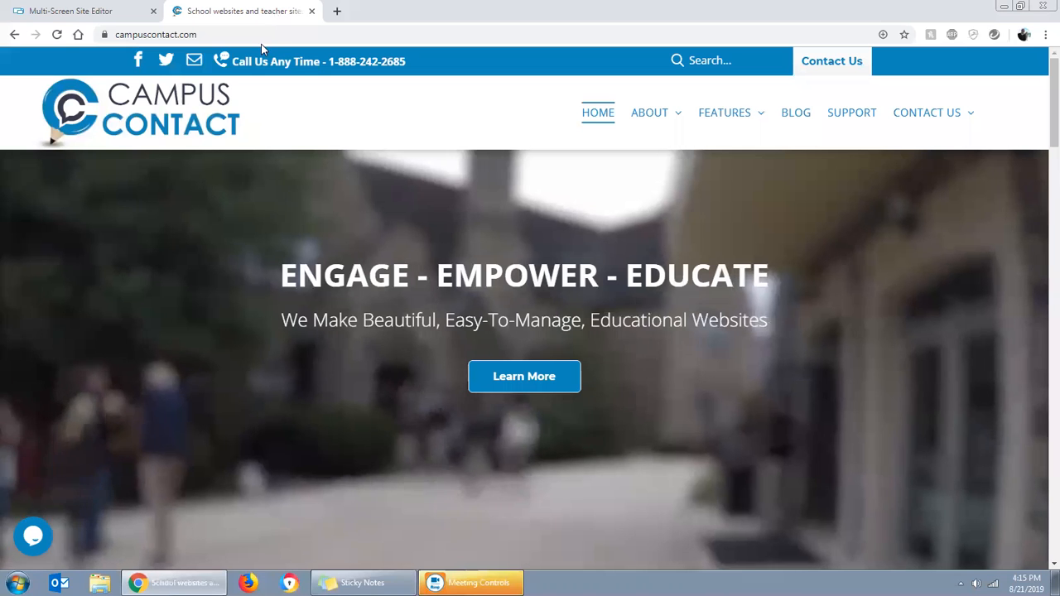
{"action": "left_click", "coordinate": [253, 37]}
{"action": "left_click", "coordinate": [253, 38]}
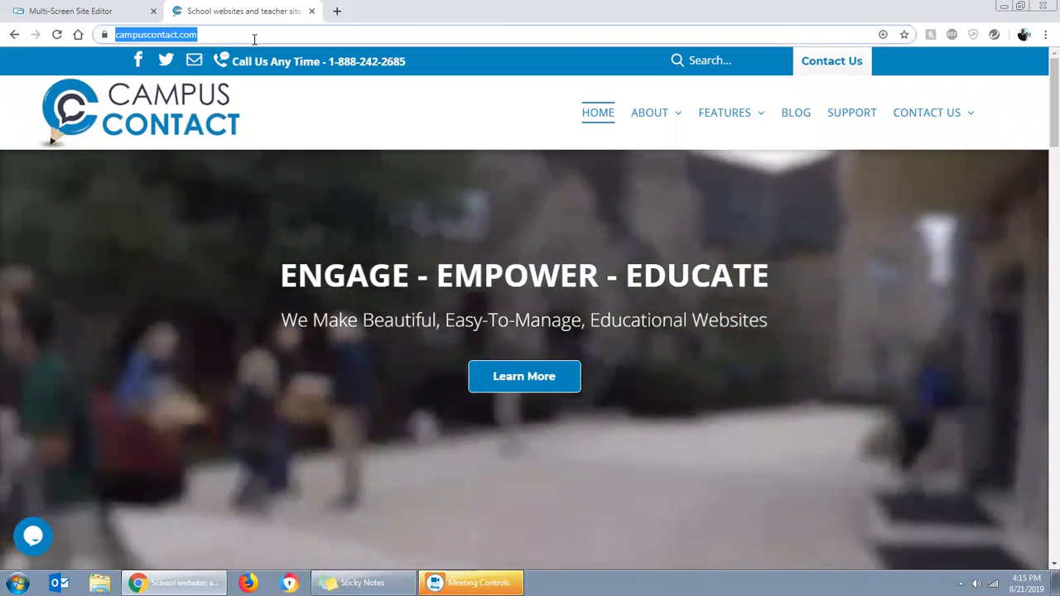
{"action": "type", "text": "training"}
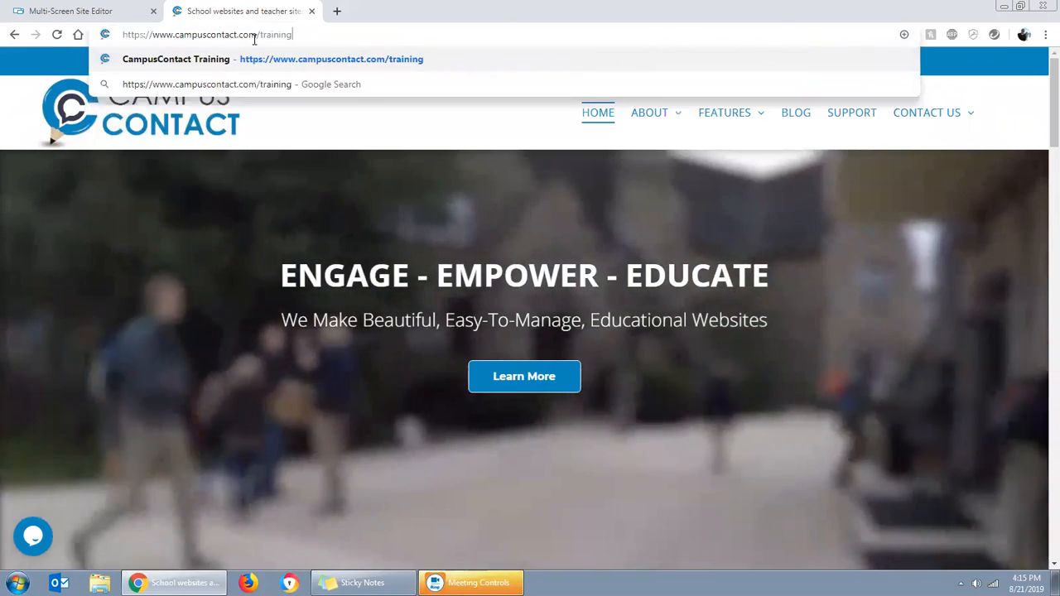
{"action": "key", "text": "Return"}
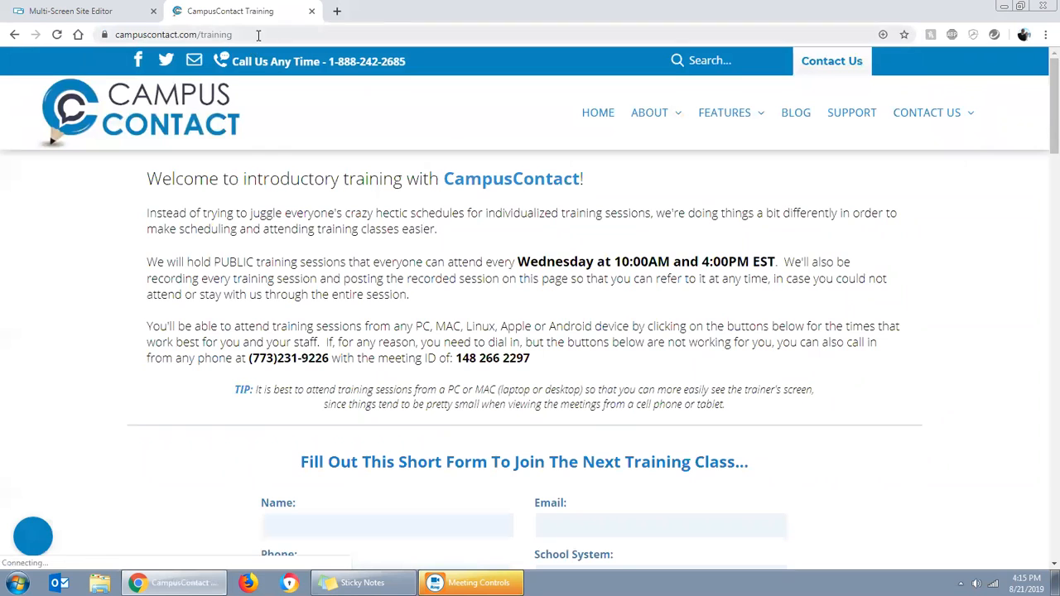
Browse the recordings of previous training sessions, show the last My School District recording, and return to the site editor
{"action": "scroll", "coordinate": [749, 431], "scroll_direction": "down", "scroll_amount": 6}
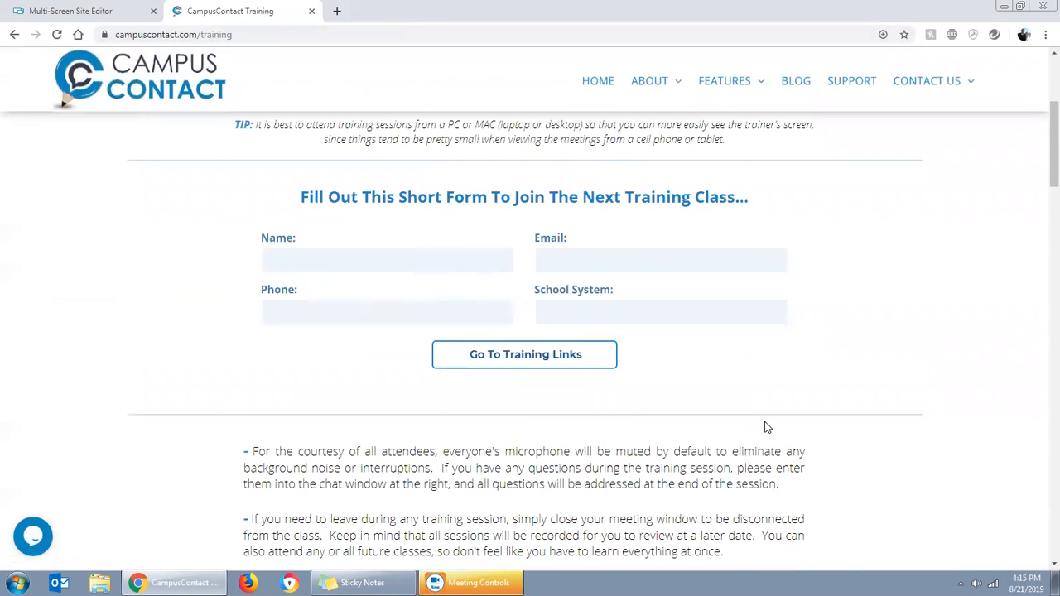
{"action": "scroll", "coordinate": [753, 427], "scroll_direction": "down", "scroll_amount": 2}
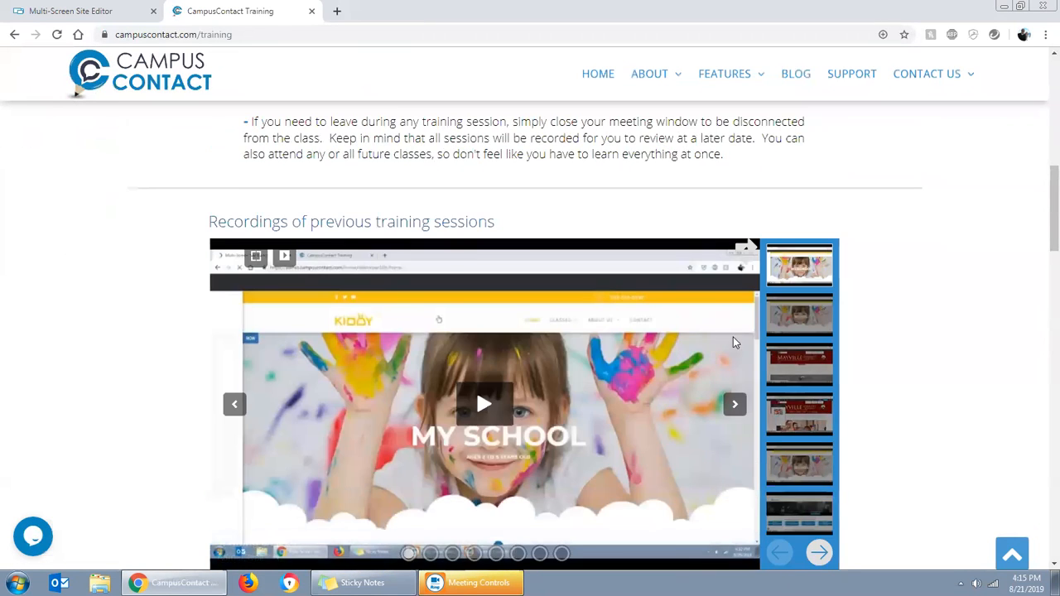
{"action": "scroll", "coordinate": [733, 342], "scroll_direction": "down", "scroll_amount": 1}
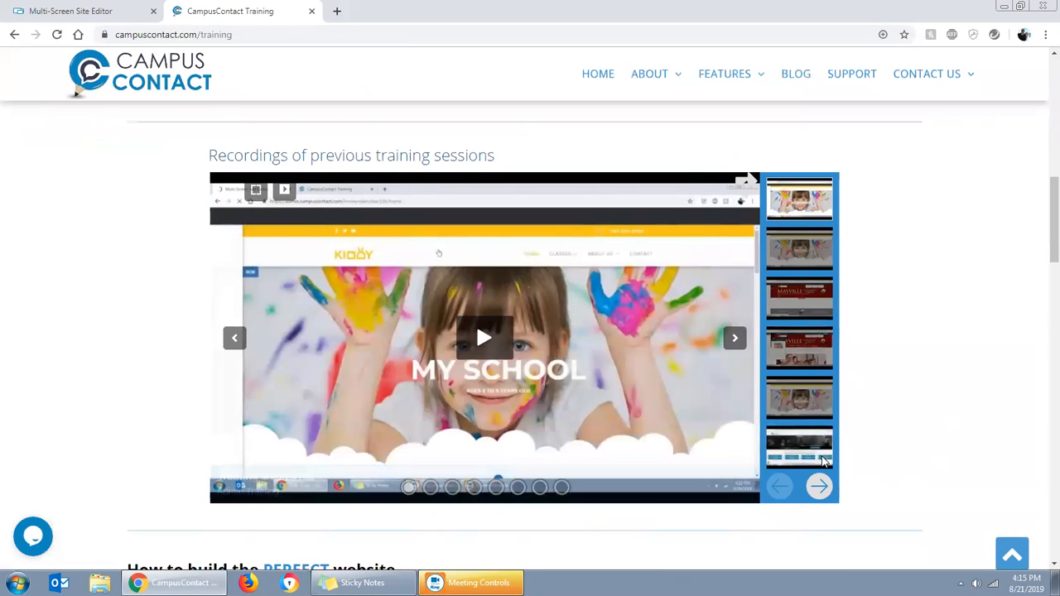
{"action": "left_click", "coordinate": [817, 487]}
{"action": "left_click", "coordinate": [803, 248]}
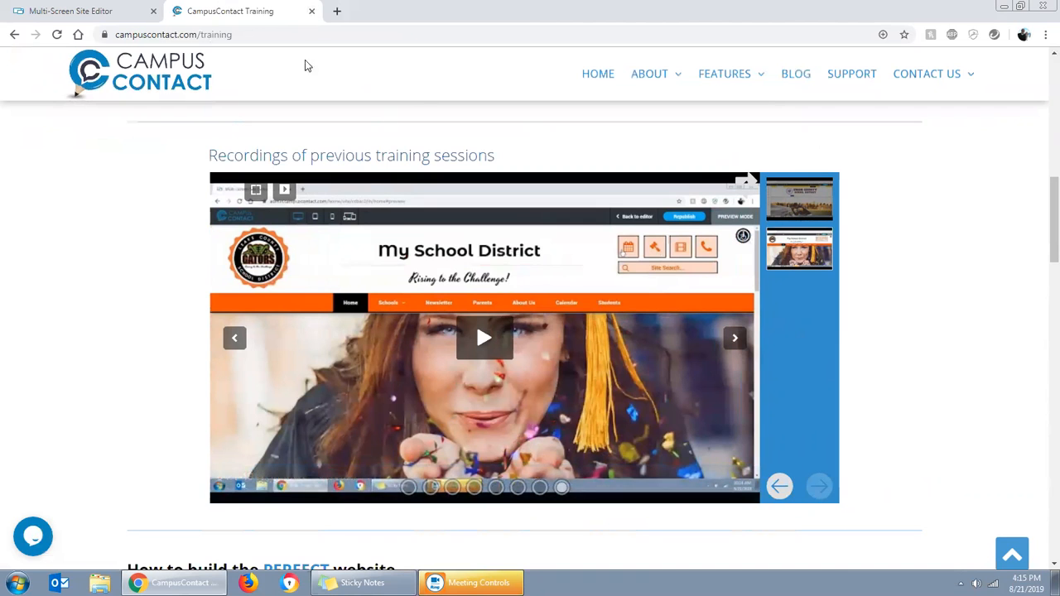
{"action": "left_click", "coordinate": [312, 12]}
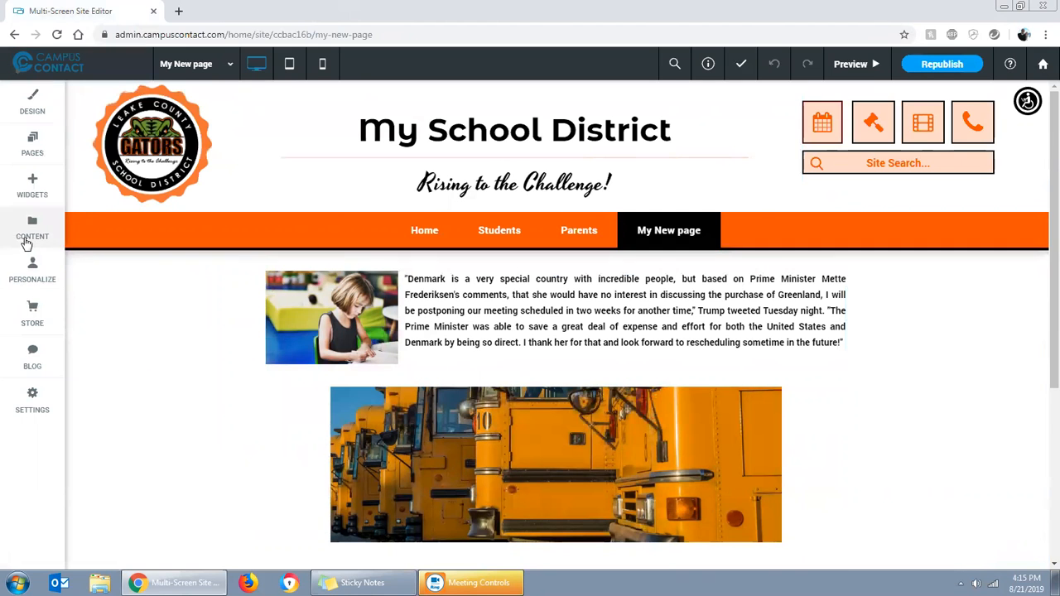
Add a Calendar widget to the new page above the Text & Image widget
{"action": "scroll", "coordinate": [414, 331], "scroll_direction": "down", "scroll_amount": 3}
{"action": "scroll", "coordinate": [447, 345], "scroll_direction": "up", "scroll_amount": 3}
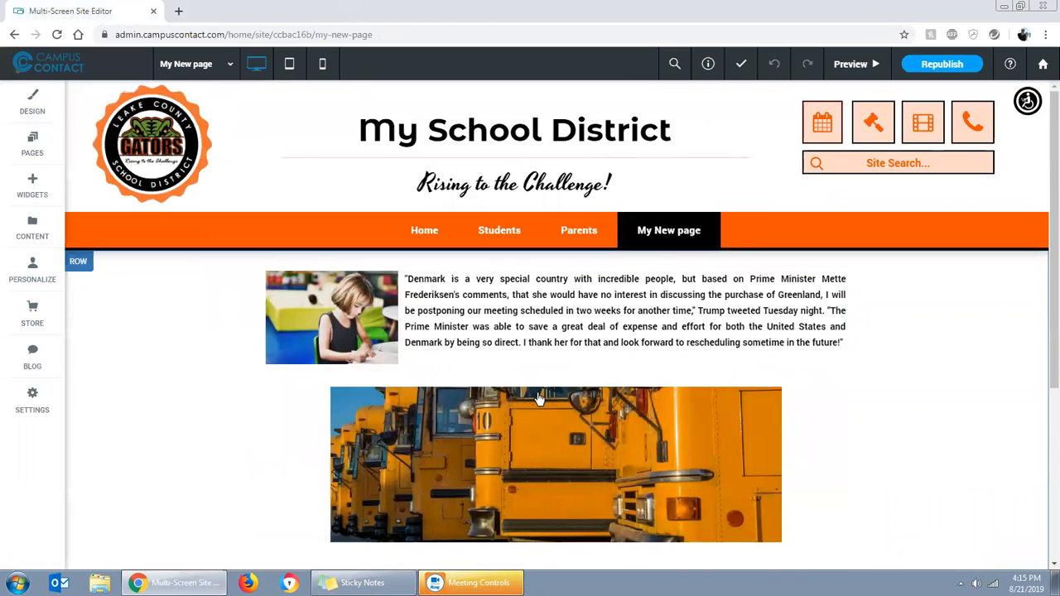
{"action": "left_click", "coordinate": [30, 189]}
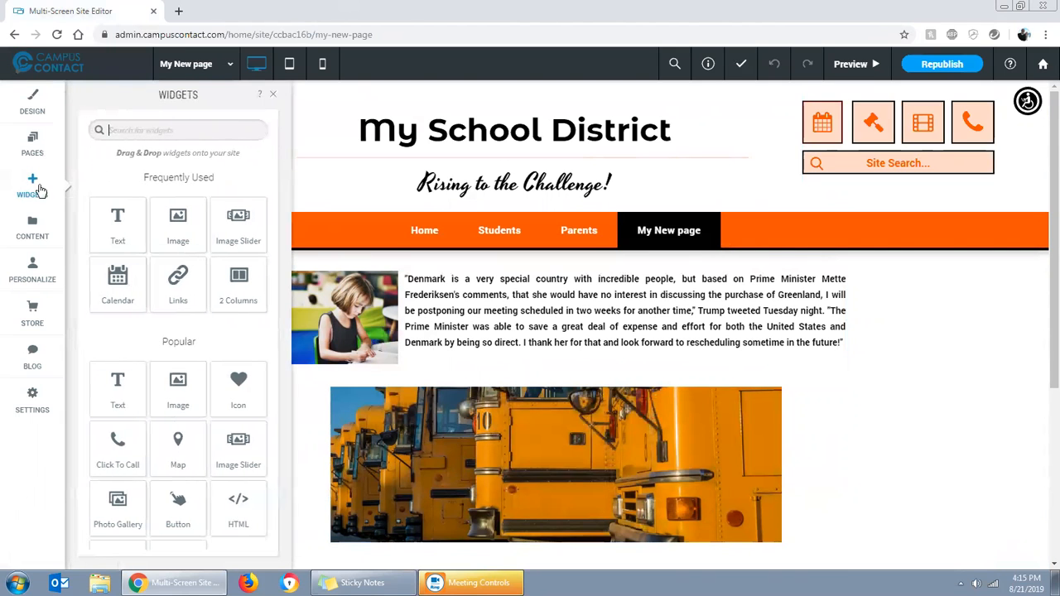
{"action": "left_click_drag", "start_coordinate": [118, 281], "coordinate": [663, 319]}
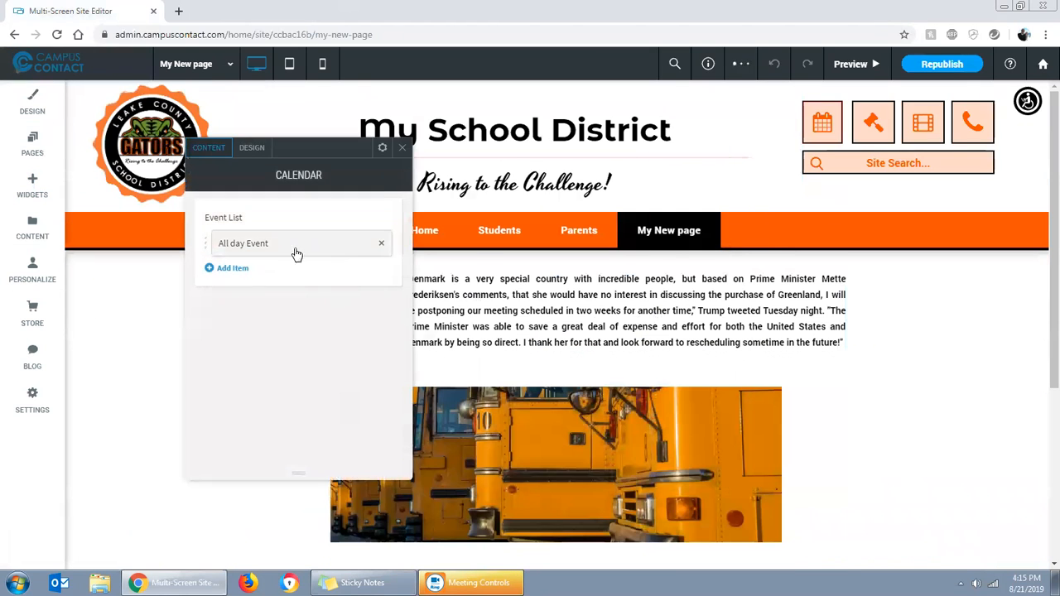
Add three more items to the calendar's event list and close the calendar settings
{"action": "left_click", "coordinate": [293, 251]}
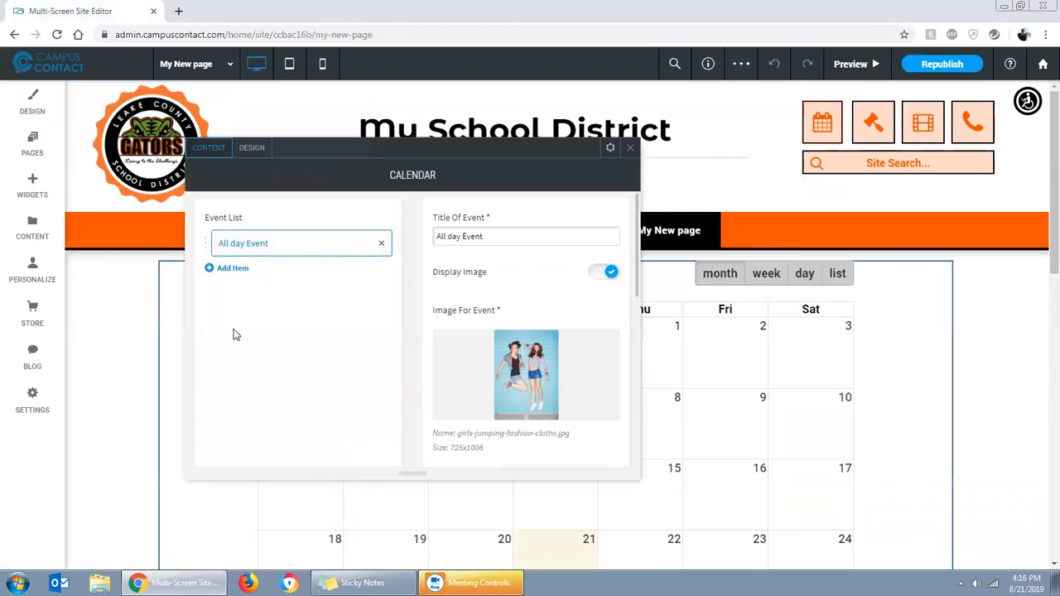
{"action": "left_click", "coordinate": [229, 271]}
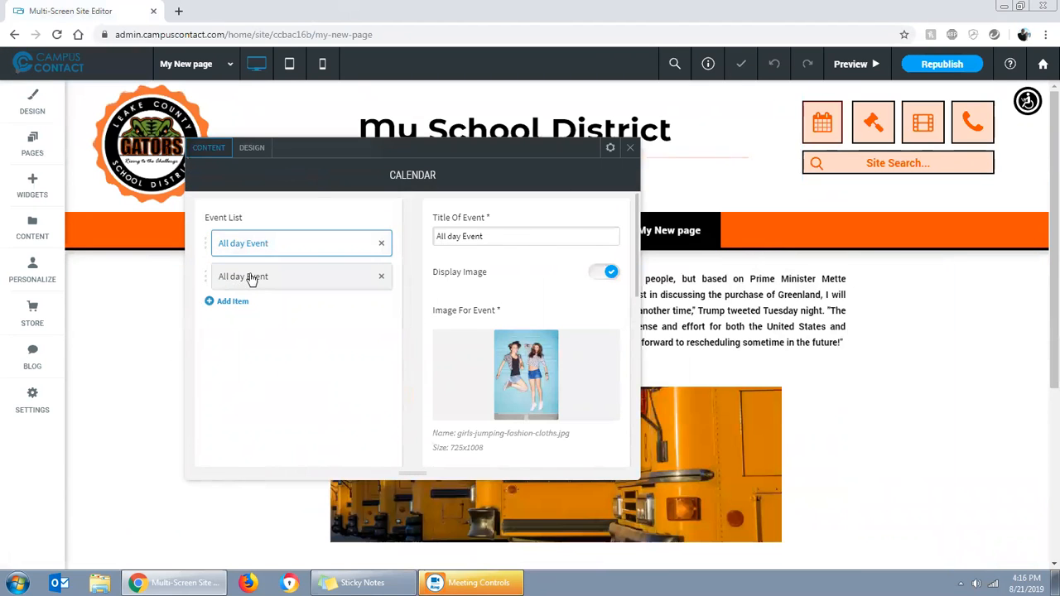
{"action": "left_click", "coordinate": [234, 303]}
{"action": "left_click", "coordinate": [223, 333]}
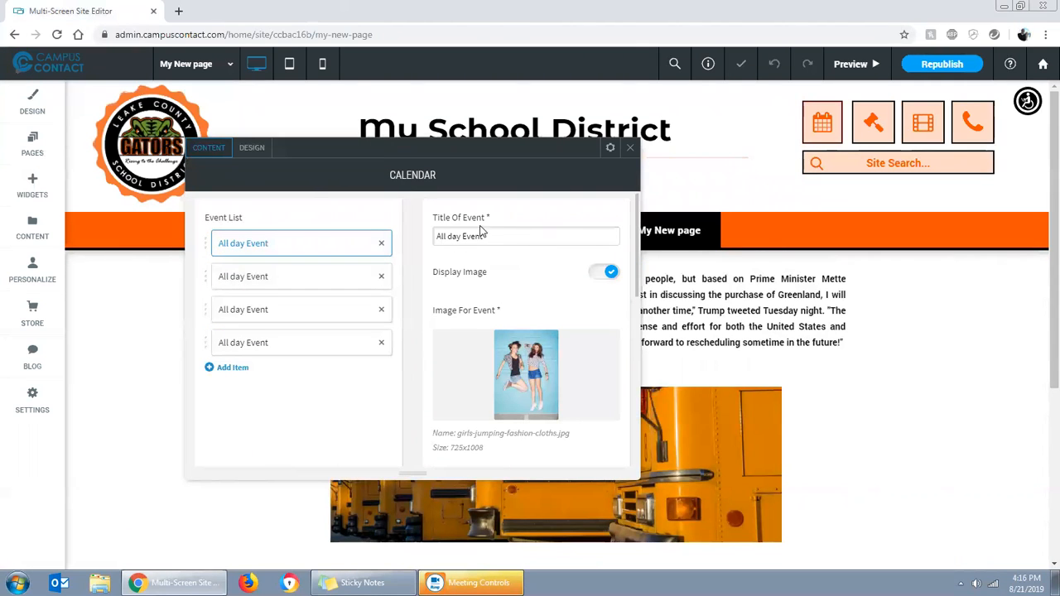
{"action": "left_click", "coordinate": [629, 148]}
Review the calendar's placement on the page, try its week view, and open the page preview
{"action": "scroll", "coordinate": [791, 348], "scroll_direction": "down", "scroll_amount": 3}
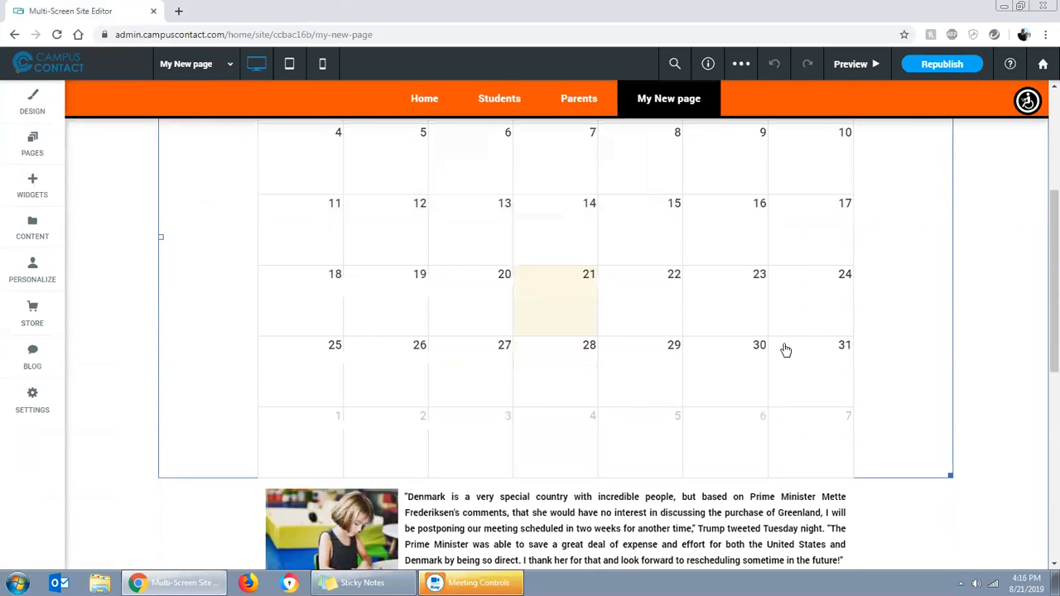
{"action": "scroll", "coordinate": [952, 322], "scroll_direction": "up", "scroll_amount": 2}
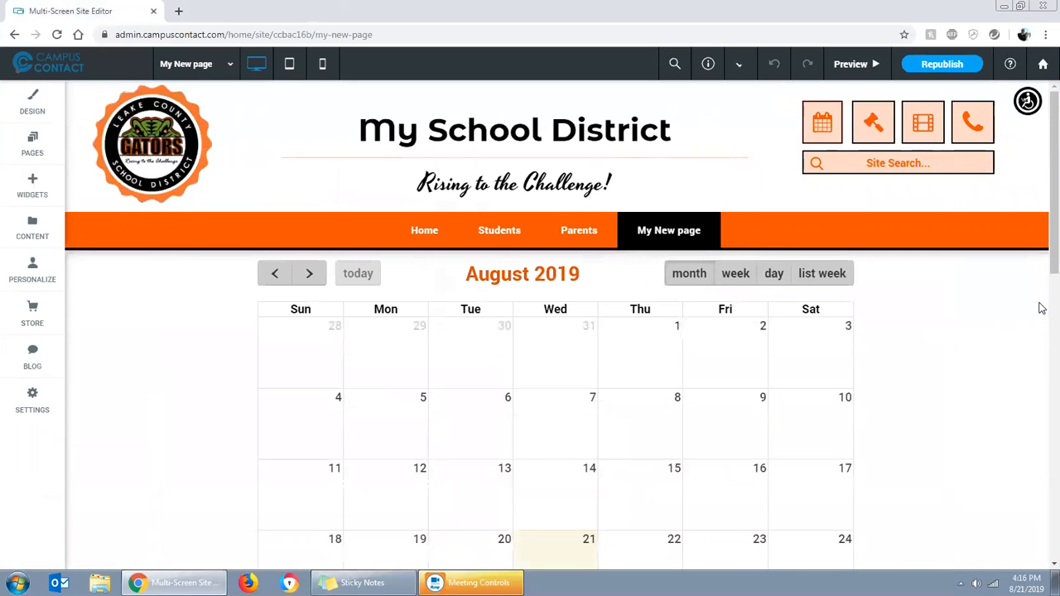
{"action": "scroll", "coordinate": [1042, 298], "scroll_direction": "down", "scroll_amount": 5}
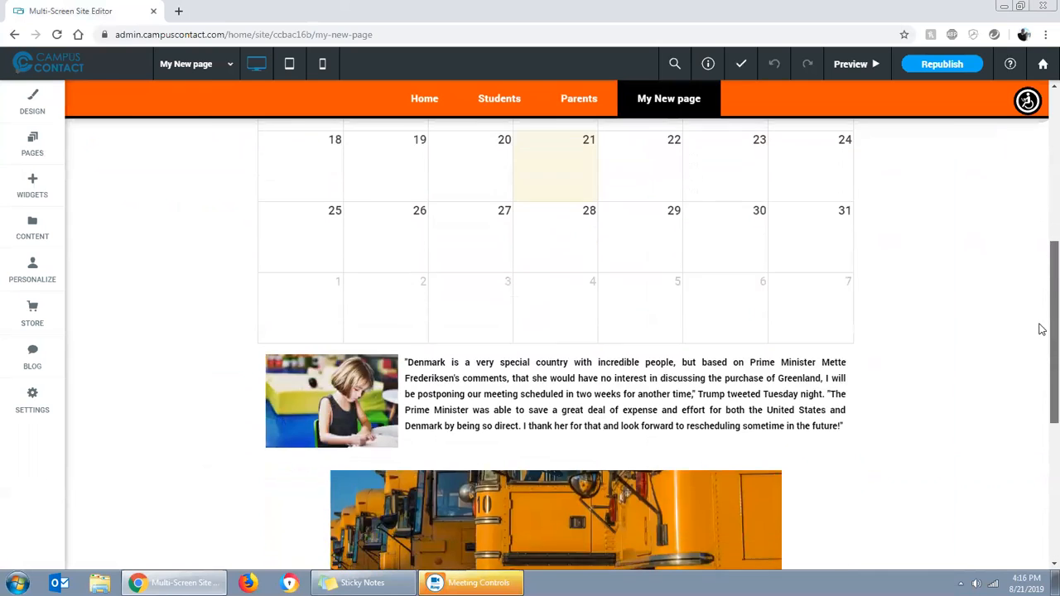
{"action": "scroll", "coordinate": [1041, 326], "scroll_direction": "up", "scroll_amount": 5}
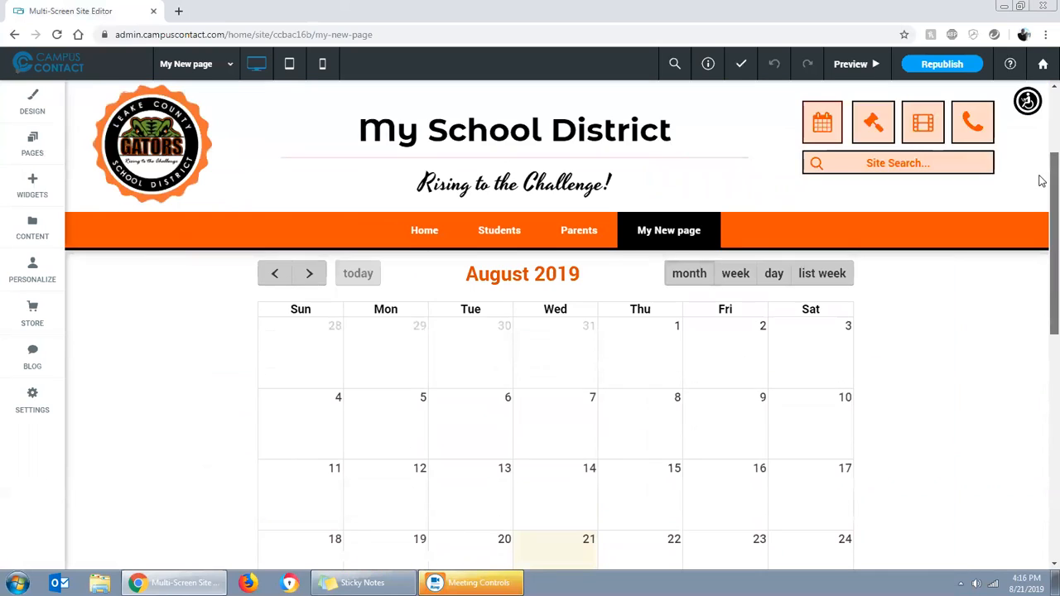
{"action": "left_click", "coordinate": [734, 277]}
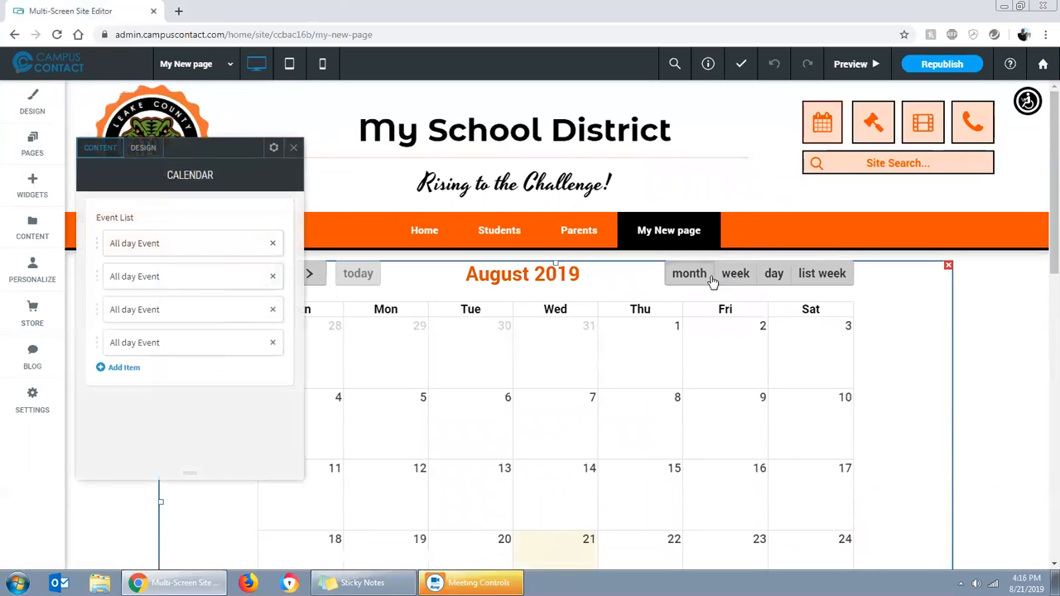
{"action": "left_click", "coordinate": [293, 148]}
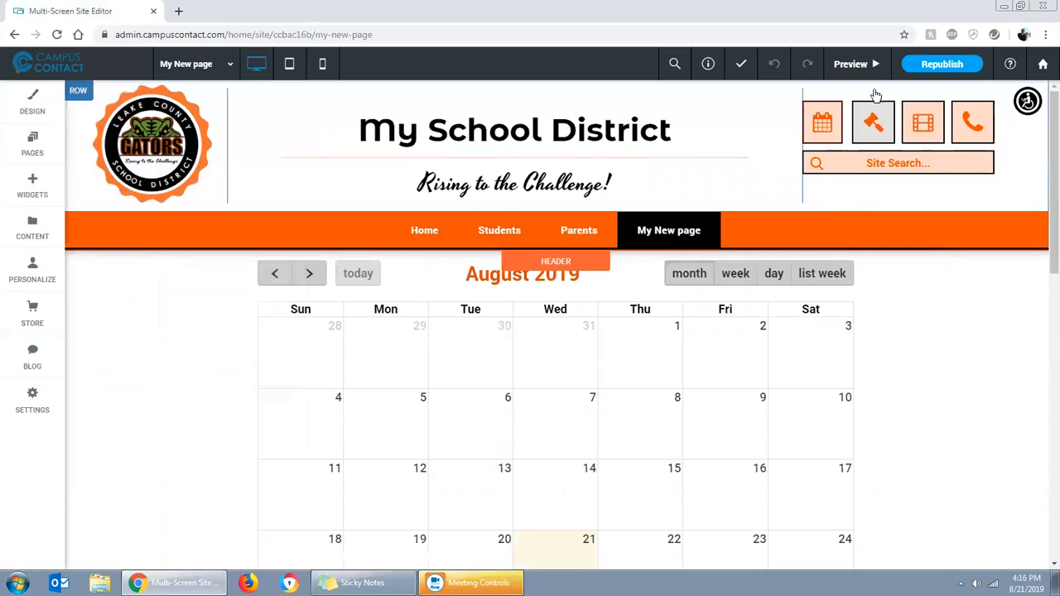
{"action": "left_click", "coordinate": [850, 69]}
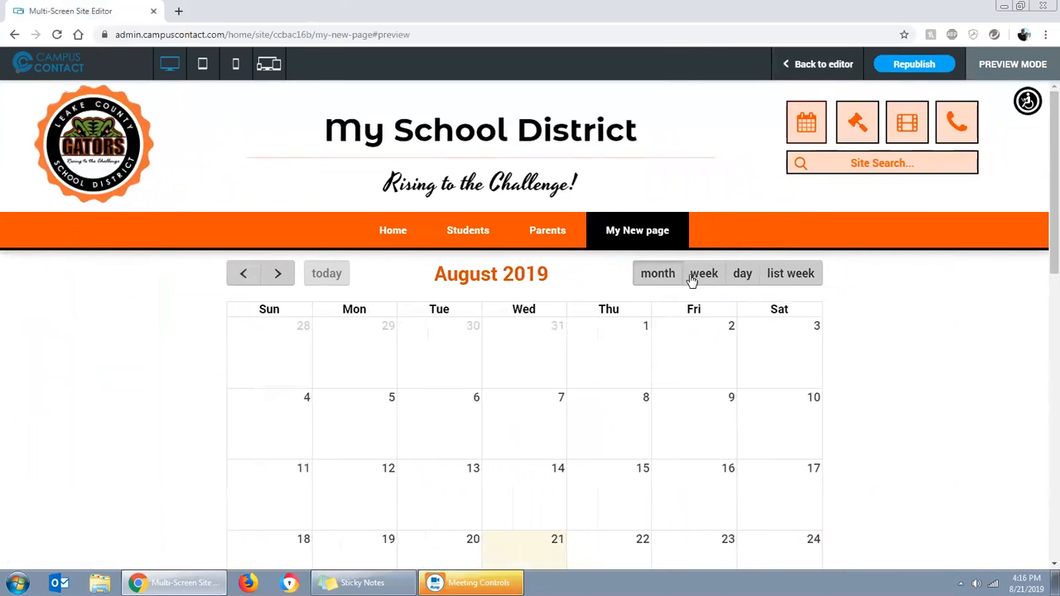
Check the calendar's week, day, list week and month views in the preview and return to the editor
{"action": "left_click", "coordinate": [700, 278]}
{"action": "left_click", "coordinate": [743, 276]}
{"action": "left_click", "coordinate": [791, 275]}
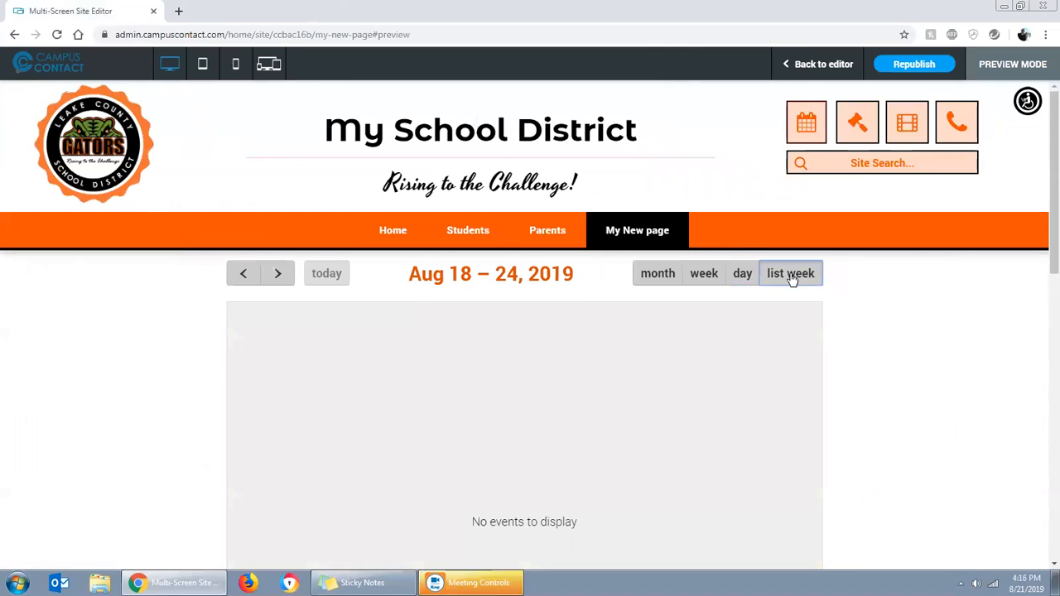
{"action": "left_click", "coordinate": [660, 273]}
{"action": "left_click", "coordinate": [799, 73]}
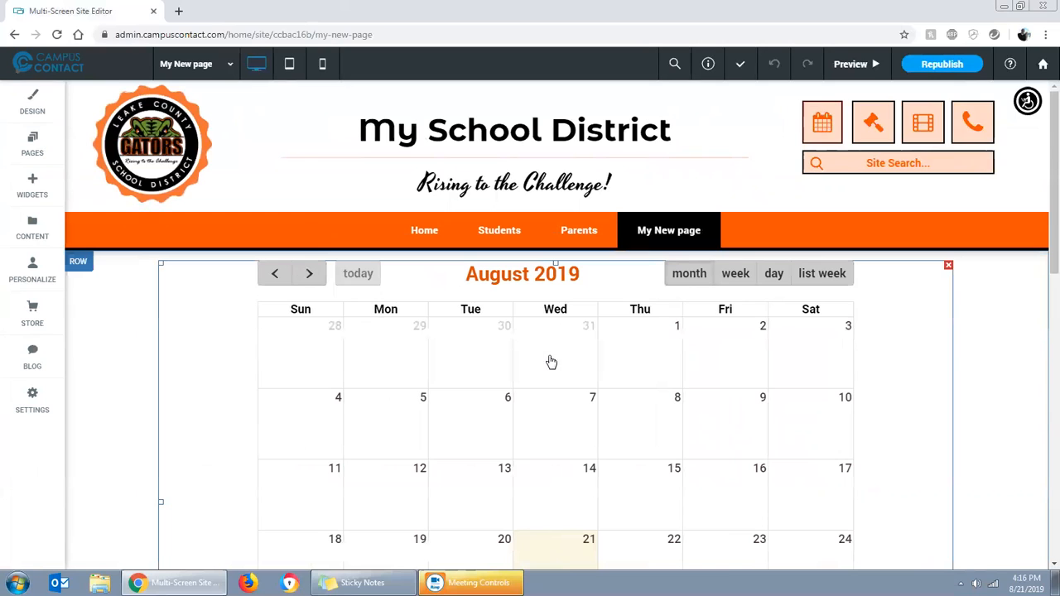
Delete all the placeholder "All day Event" items from the calendar's event list
{"action": "left_click", "coordinate": [367, 389]}
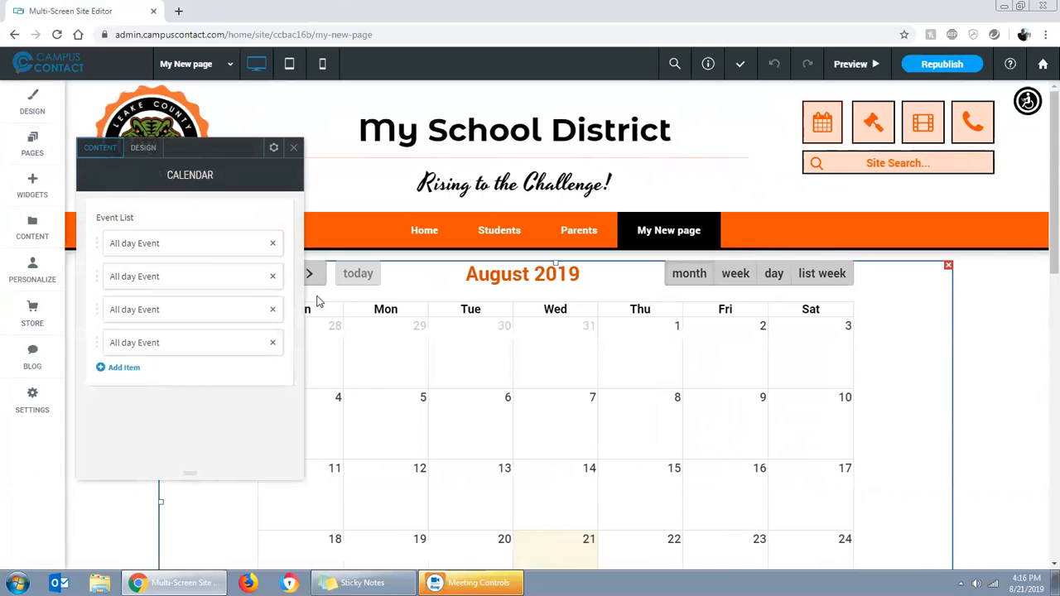
{"action": "left_click", "coordinate": [272, 243]}
{"action": "left_click", "coordinate": [273, 243]}
{"action": "left_click", "coordinate": [272, 243]}
{"action": "left_click", "coordinate": [272, 244]}
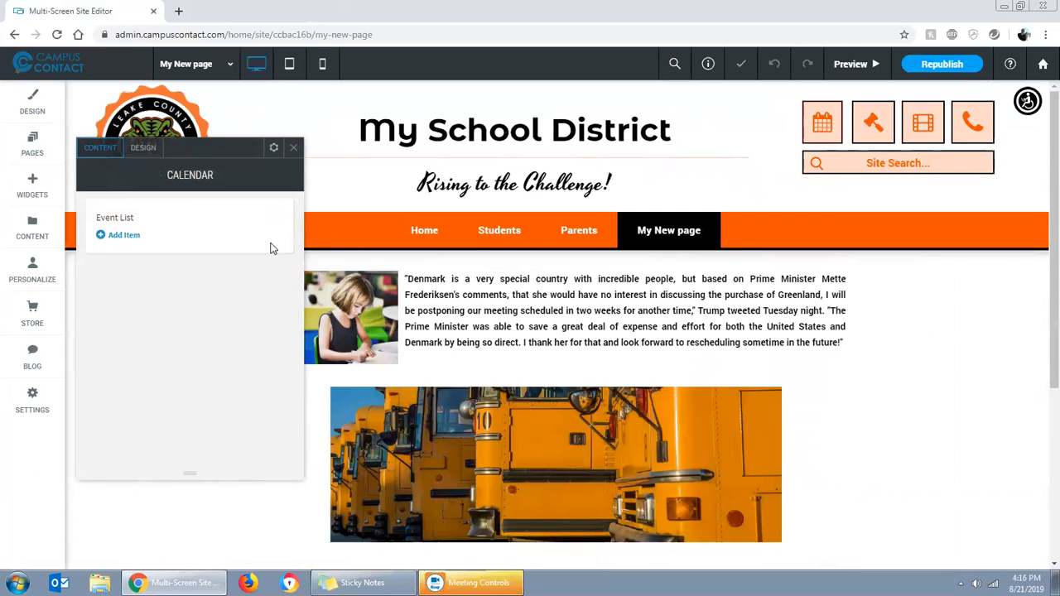
Add a new event to the calendar and title it with the presenter's first name followed by "'s First Event"
{"action": "left_click", "coordinate": [121, 236]}
{"action": "left_click", "coordinate": [135, 246]}
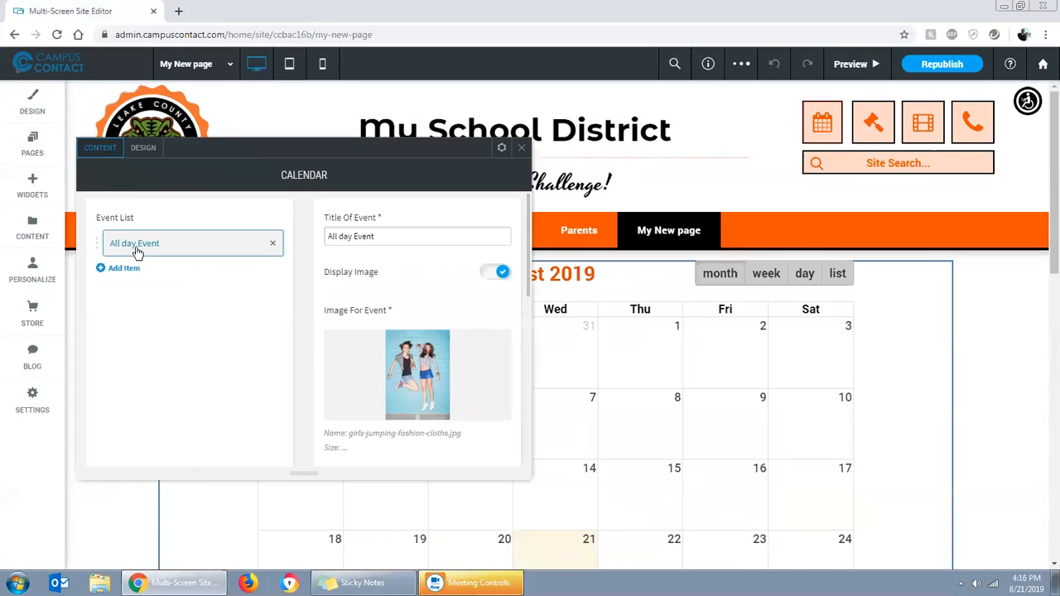
{"action": "left_click_drag", "start_coordinate": [404, 240], "coordinate": [330, 235]}
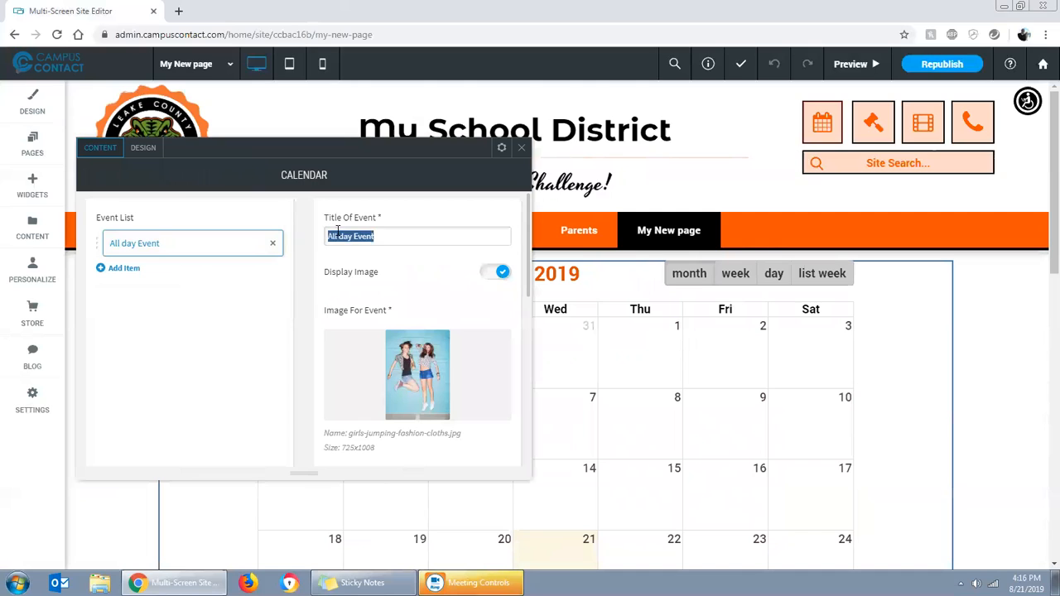
{"action": "type", "text": "Rob's F"}
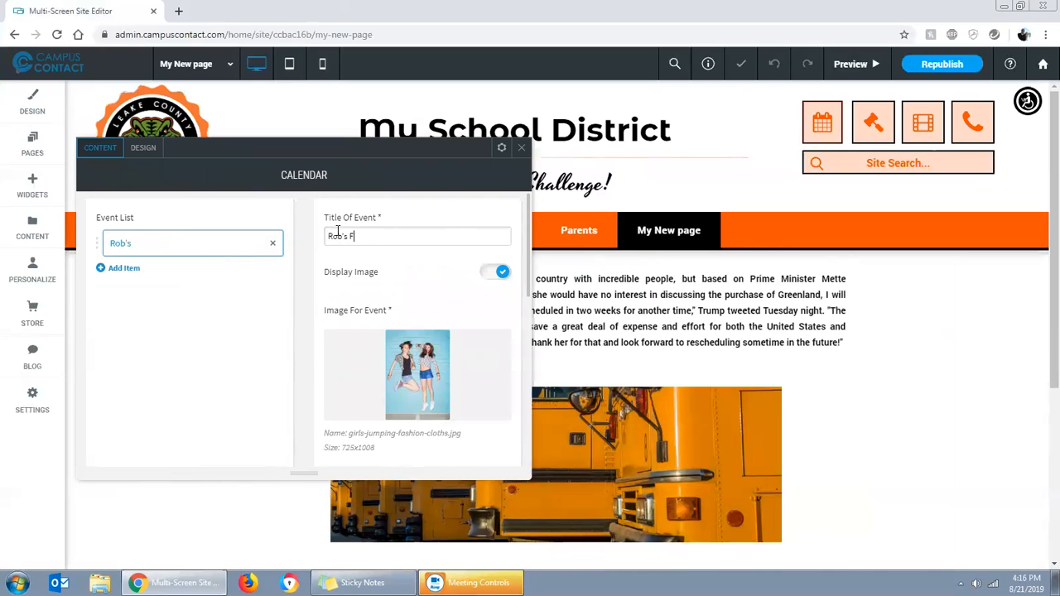
{"action": "type", "text": "irst Event"}
Keep the event's image display on and replace its image with the graduation caps photo from the "school" image search
{"action": "left_click", "coordinate": [496, 274]}
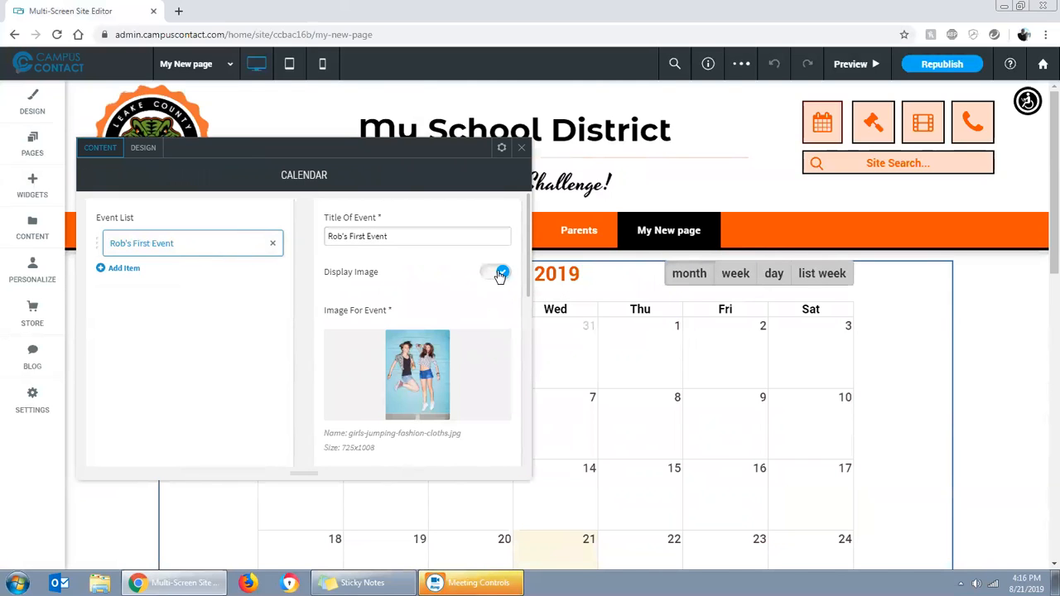
{"action": "left_click", "coordinate": [489, 275]}
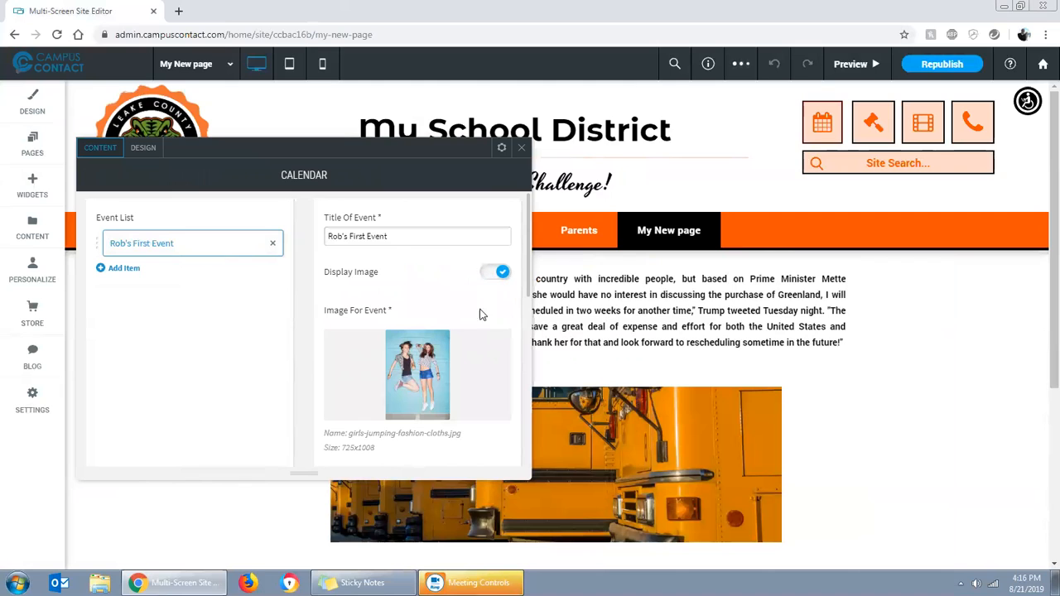
{"action": "left_click", "coordinate": [426, 374]}
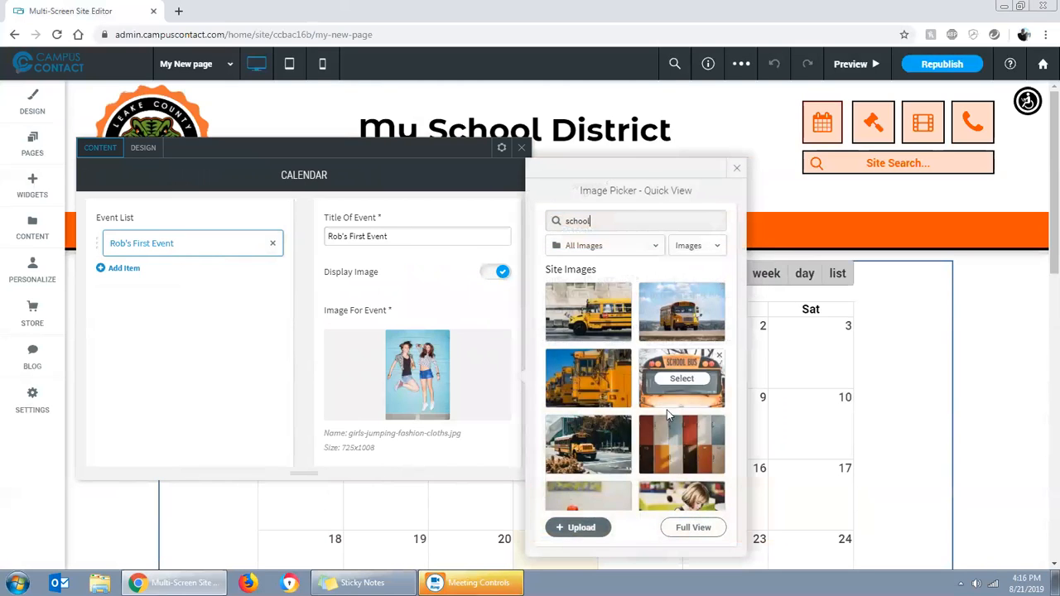
{"action": "scroll", "coordinate": [670, 456], "scroll_direction": "down", "scroll_amount": 5}
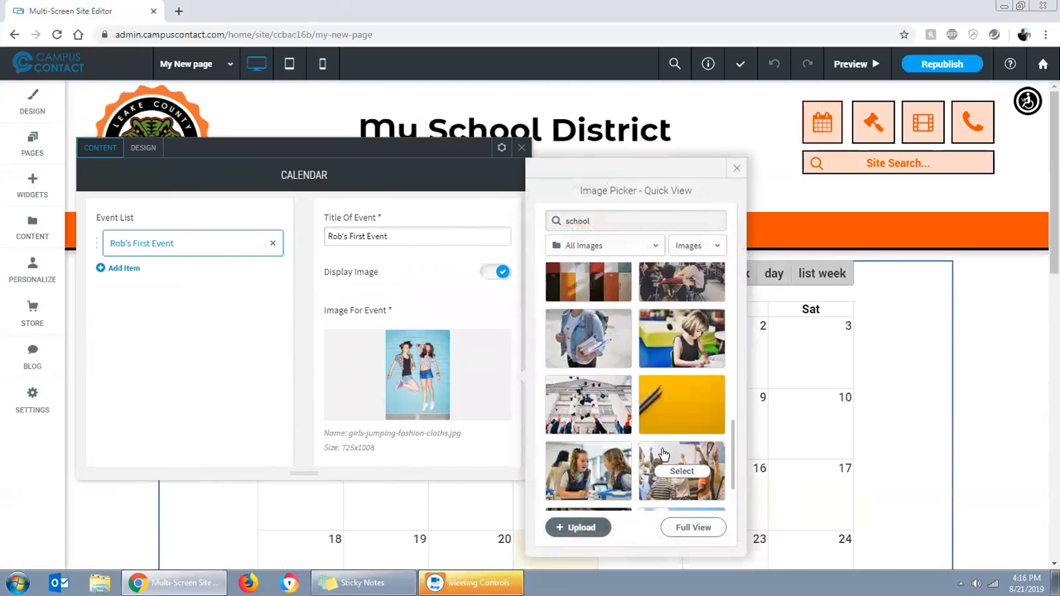
{"action": "left_click", "coordinate": [598, 414]}
Replace the event's description with "Something big happening here!"
{"action": "scroll", "coordinate": [422, 322], "scroll_direction": "down", "scroll_amount": 2}
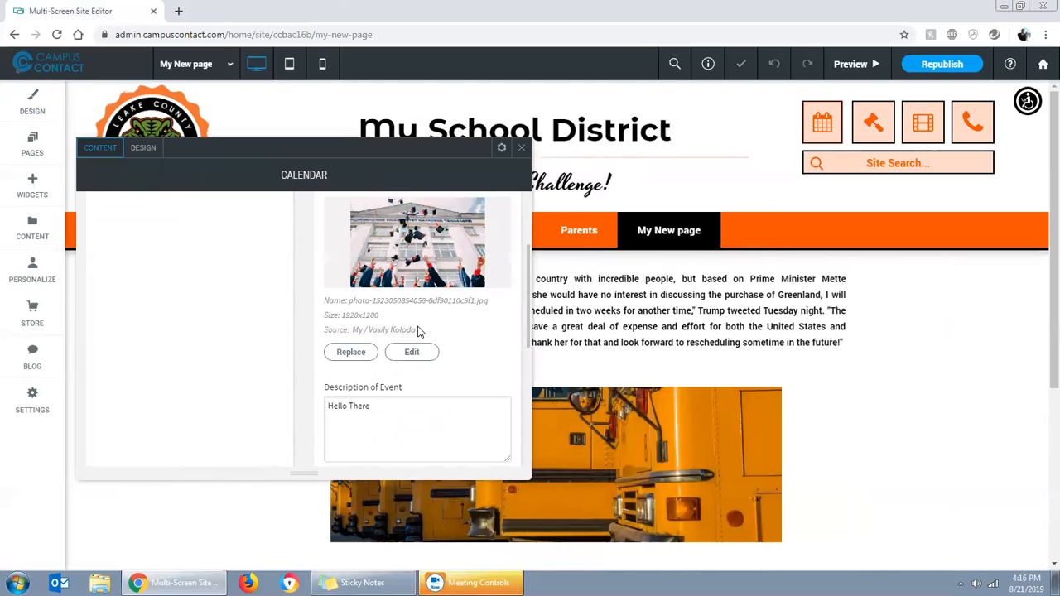
{"action": "left_click_drag", "start_coordinate": [387, 407], "coordinate": [330, 408]}
{"action": "type", "text": "Something big happening he"}
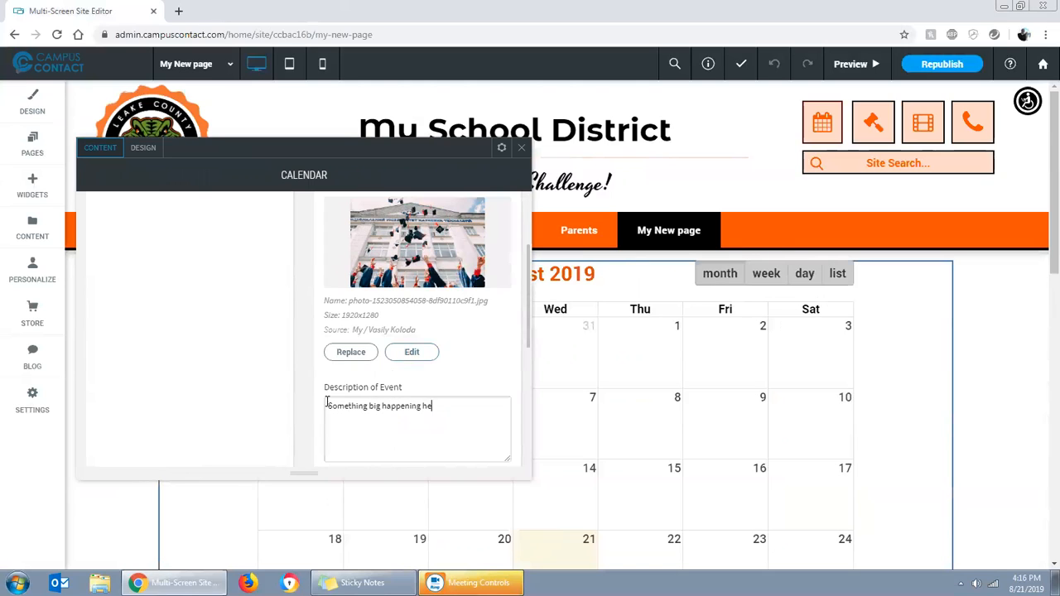
Turn on the Add Link option for the first event
{"action": "scroll", "coordinate": [420, 412], "scroll_direction": "down", "scroll_amount": 2}
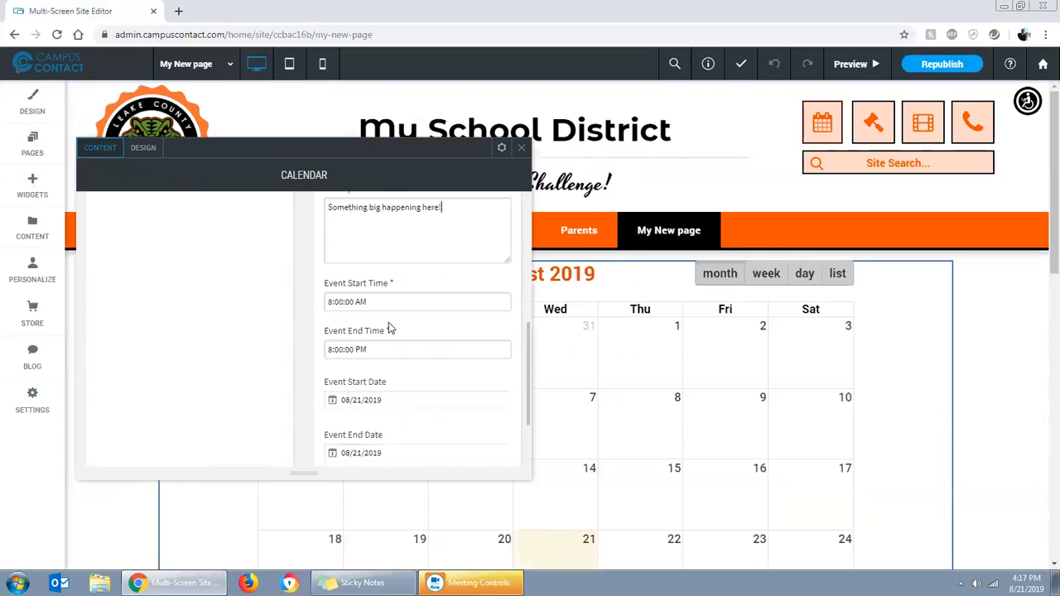
{"action": "scroll", "coordinate": [391, 348], "scroll_direction": "down", "scroll_amount": 1}
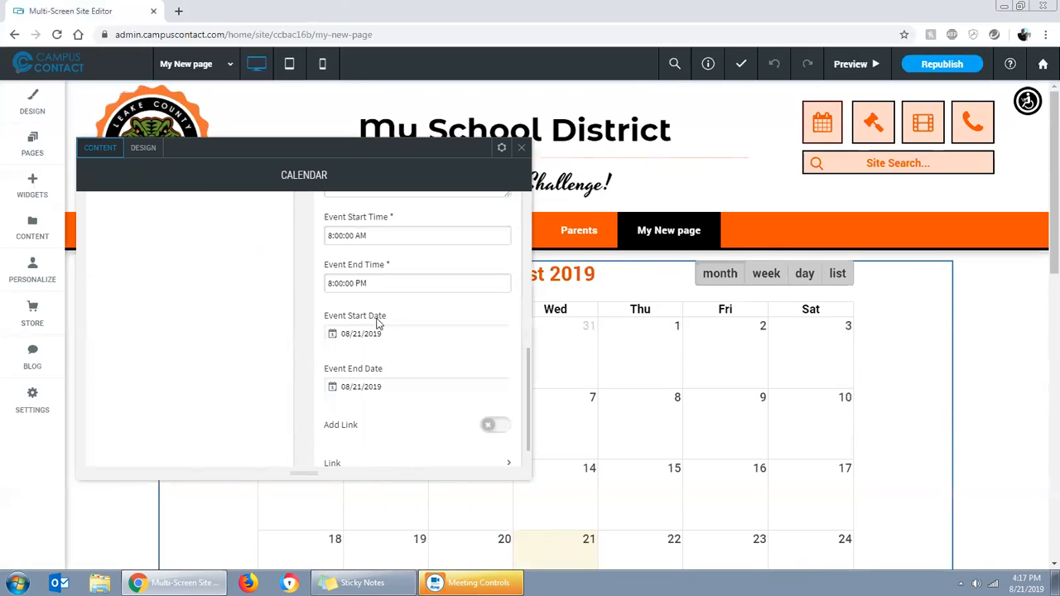
{"action": "scroll", "coordinate": [389, 393], "scroll_direction": "down", "scroll_amount": 1}
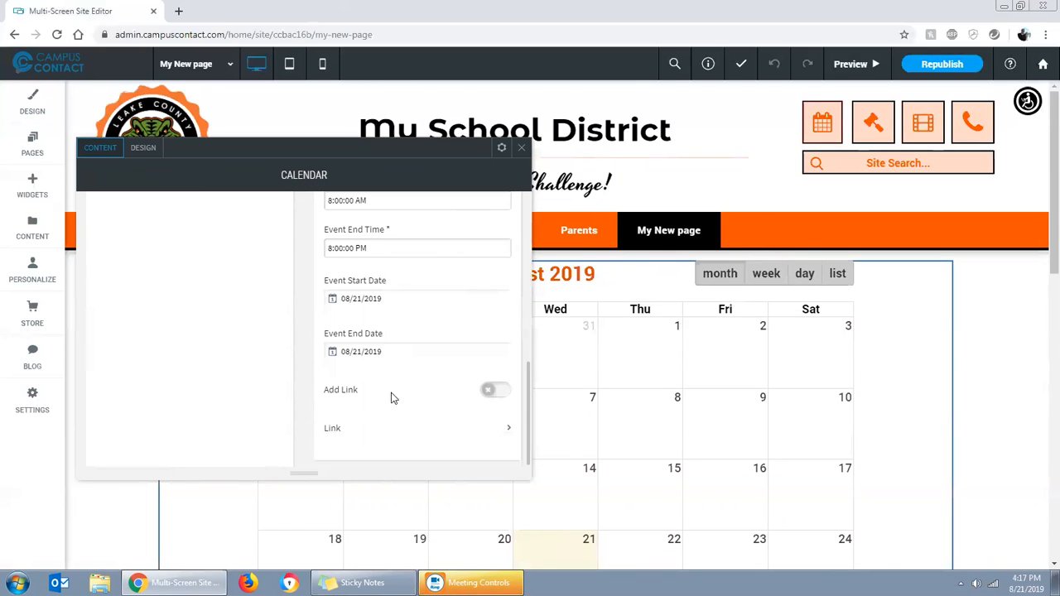
{"action": "left_click", "coordinate": [493, 390]}
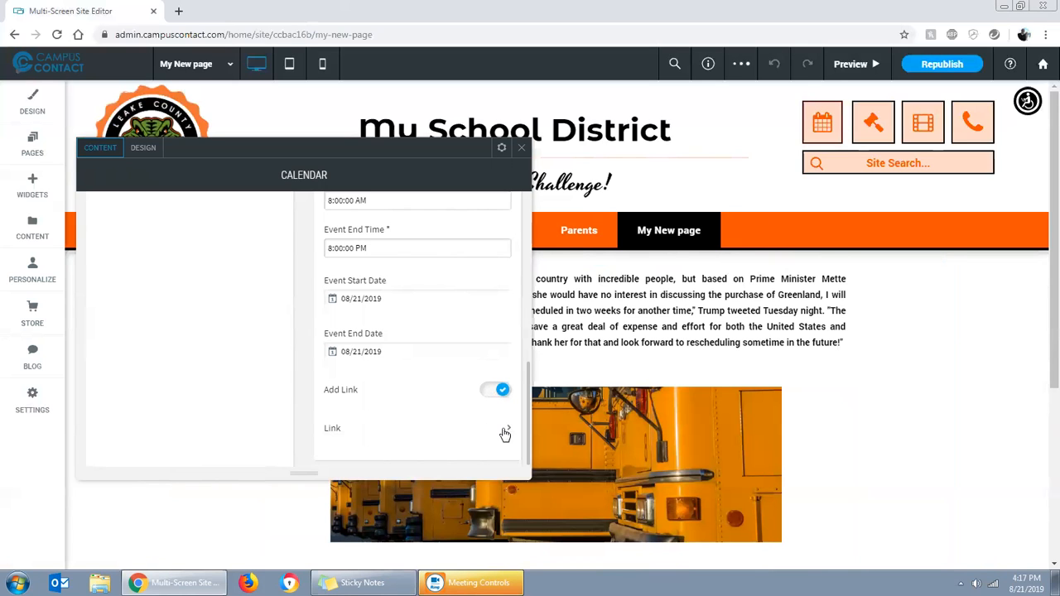
Review the link types available for the event, from existing page to file for download, without choosing one
{"action": "left_click", "coordinate": [505, 432]}
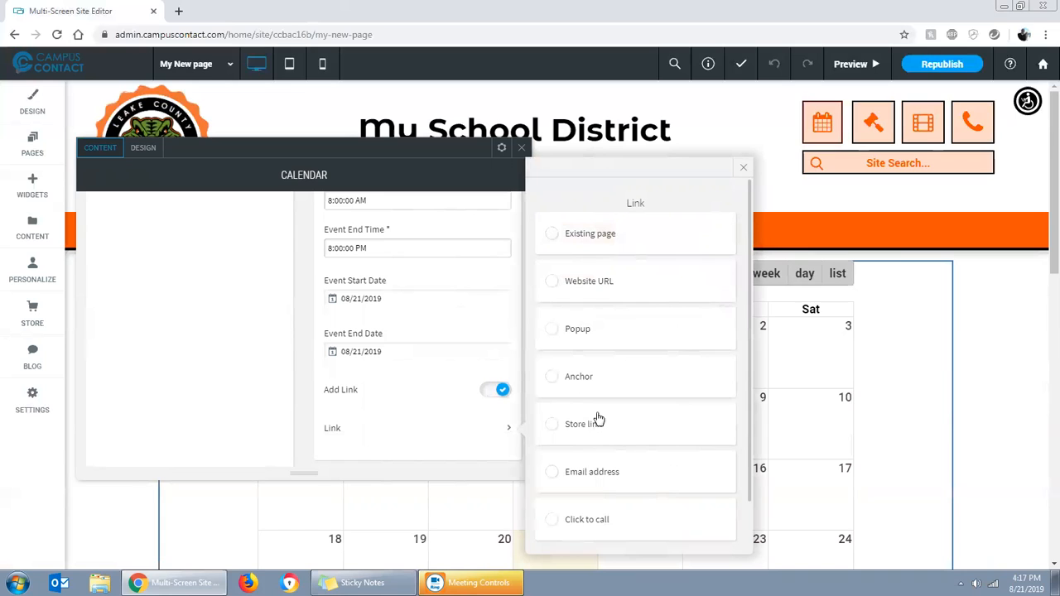
{"action": "scroll", "coordinate": [579, 447], "scroll_direction": "down", "scroll_amount": 1}
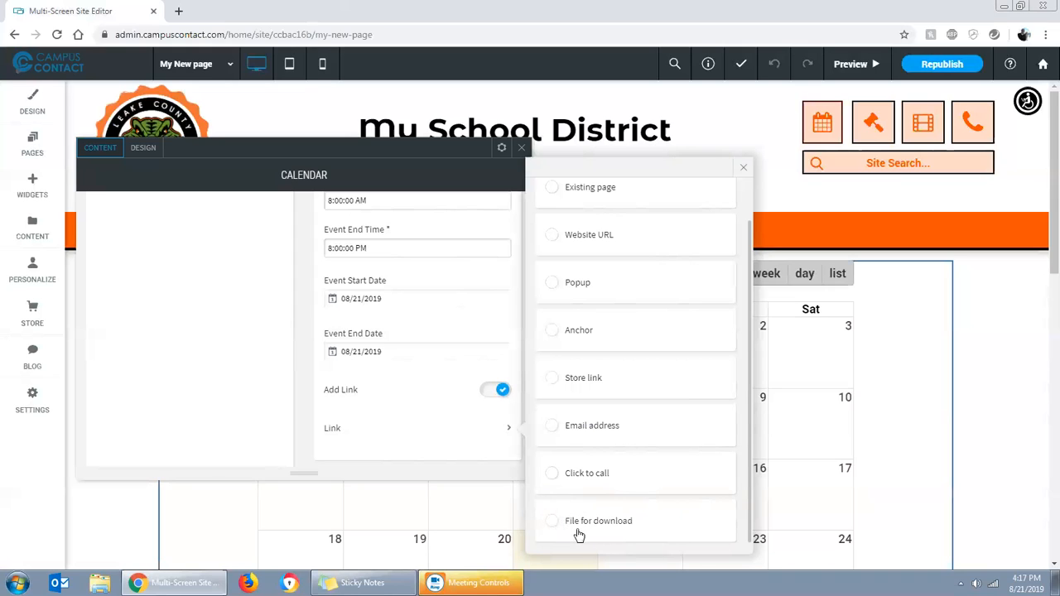
{"action": "scroll", "coordinate": [634, 485], "scroll_direction": "up", "scroll_amount": 2}
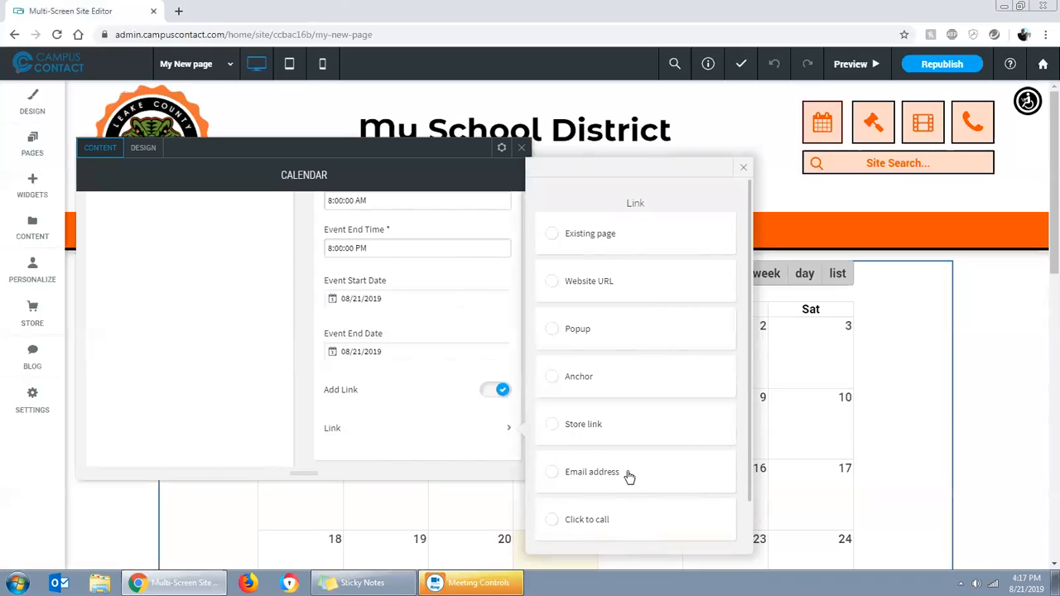
{"action": "left_click", "coordinate": [744, 172]}
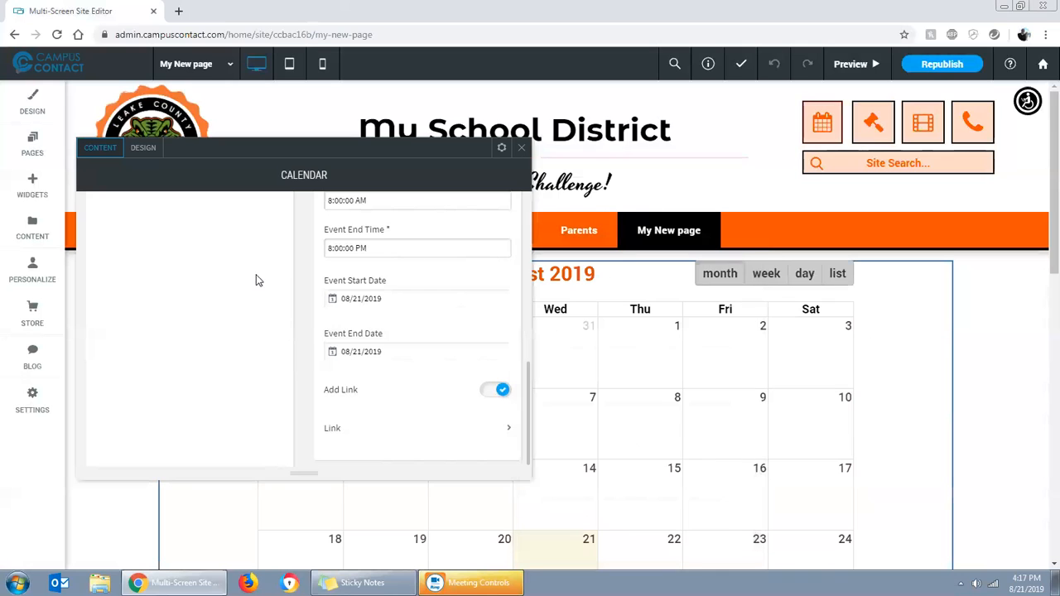
Close the calendar settings, reload the editor page, and check the calendar around August 21 for the new event
{"action": "left_click", "coordinate": [520, 151]}
{"action": "scroll", "coordinate": [773, 356], "scroll_direction": "down", "scroll_amount": 3}
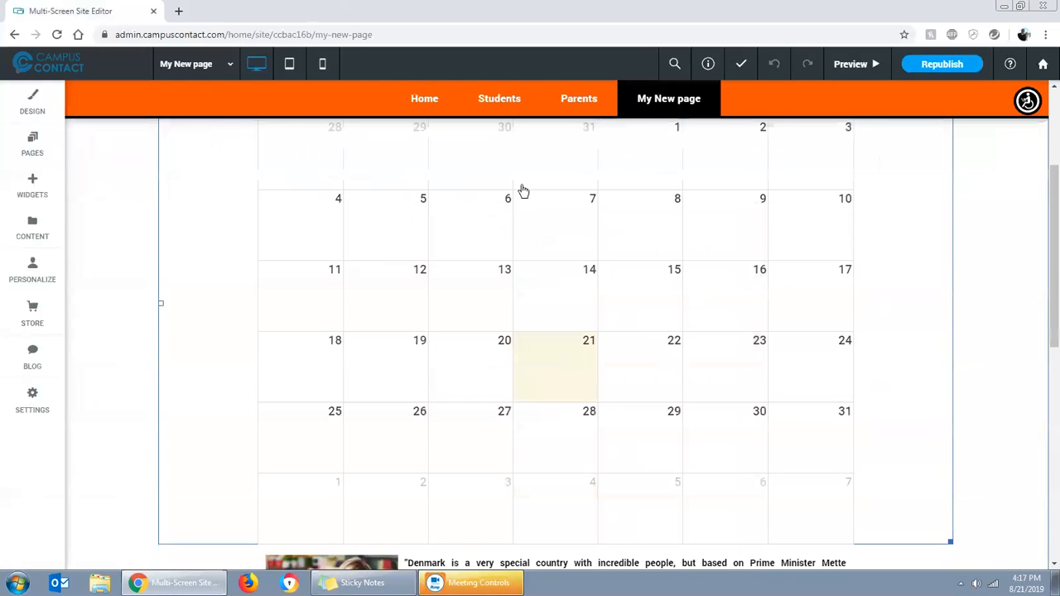
{"action": "left_click", "coordinate": [57, 34]}
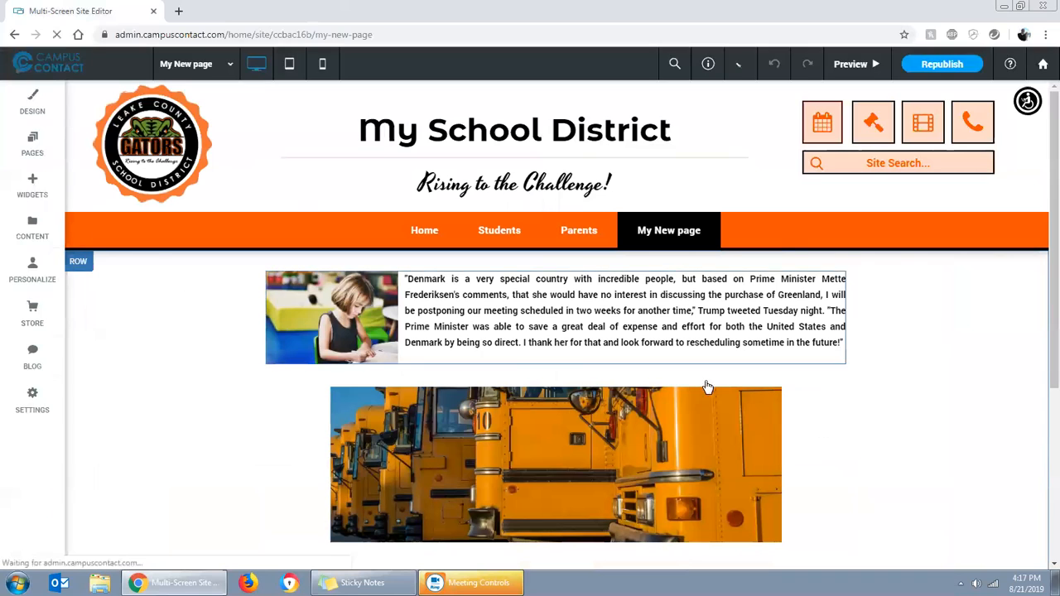
{"action": "scroll", "coordinate": [904, 436], "scroll_direction": "down", "scroll_amount": 5}
{"action": "scroll", "coordinate": [803, 412], "scroll_direction": "up", "scroll_amount": 2}
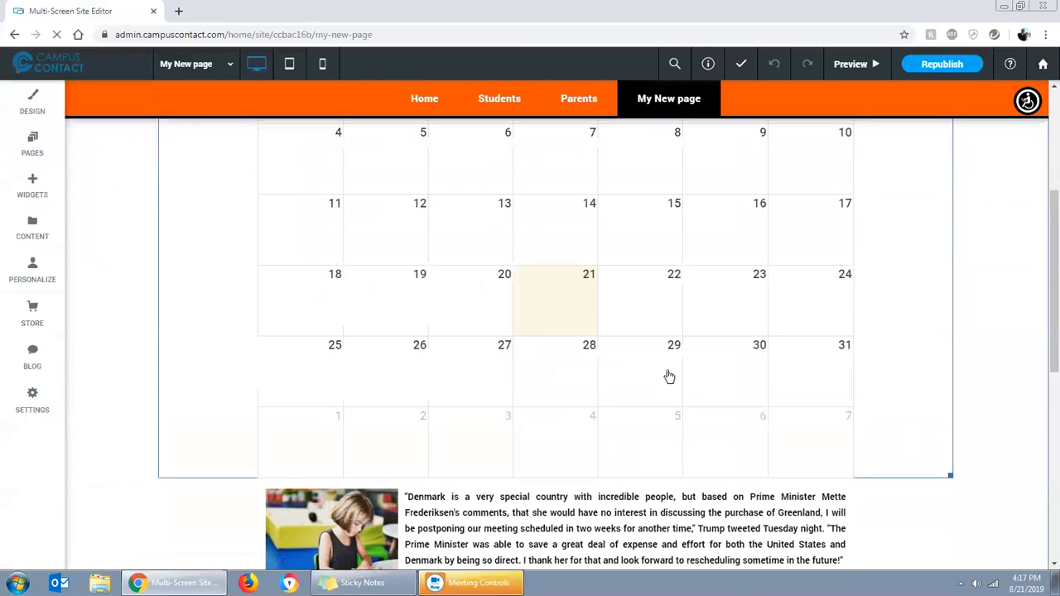
Reopen the first event in the calendar settings and set its end date to 08/23/2019
{"action": "left_click", "coordinate": [657, 381]}
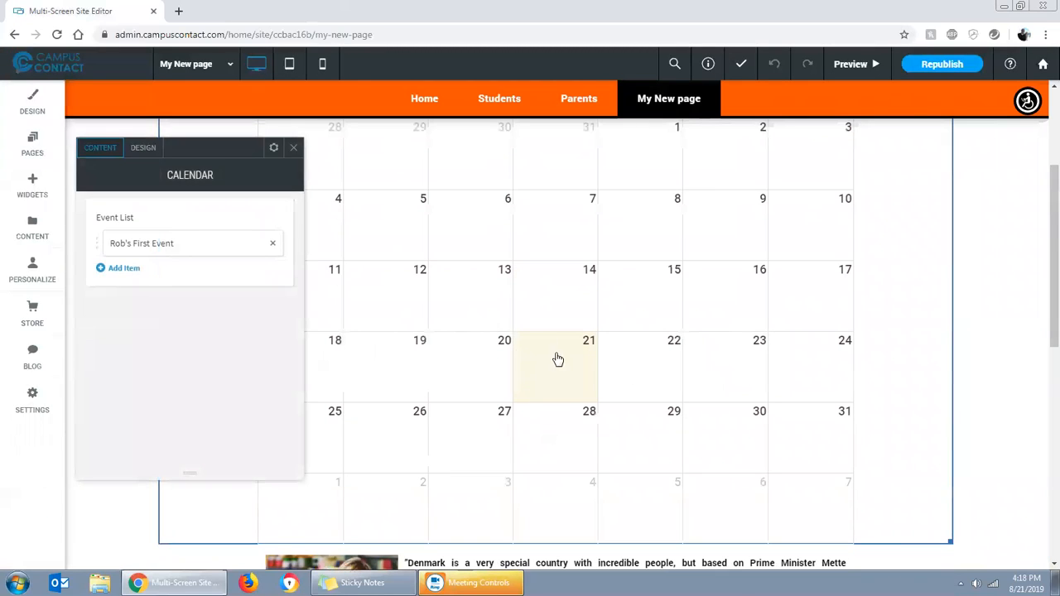
{"action": "left_click", "coordinate": [209, 250]}
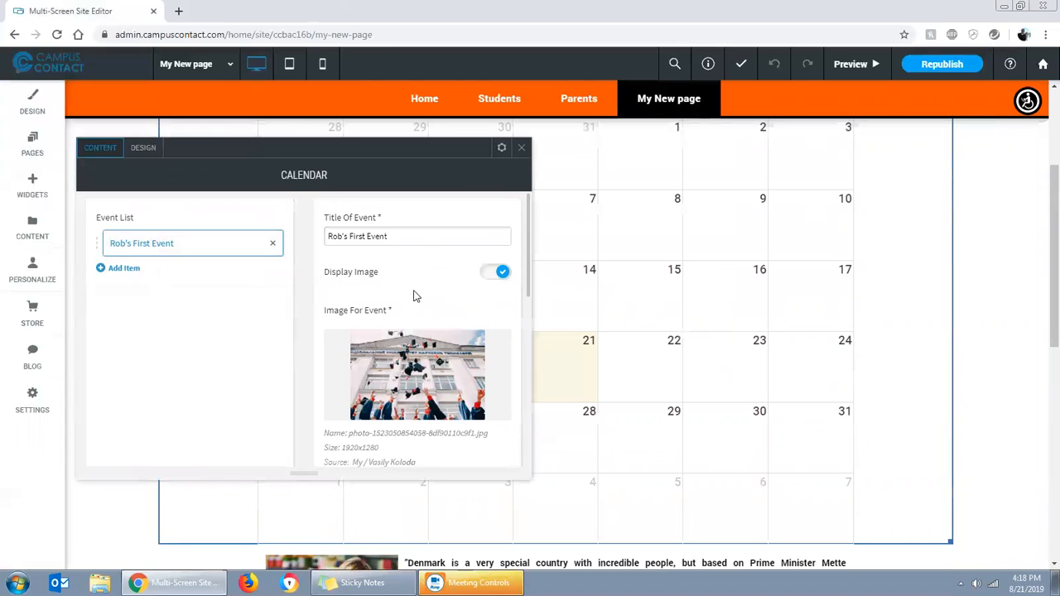
{"action": "scroll", "coordinate": [414, 295], "scroll_direction": "down", "scroll_amount": 2}
{"action": "scroll", "coordinate": [414, 295], "scroll_direction": "down", "scroll_amount": 3}
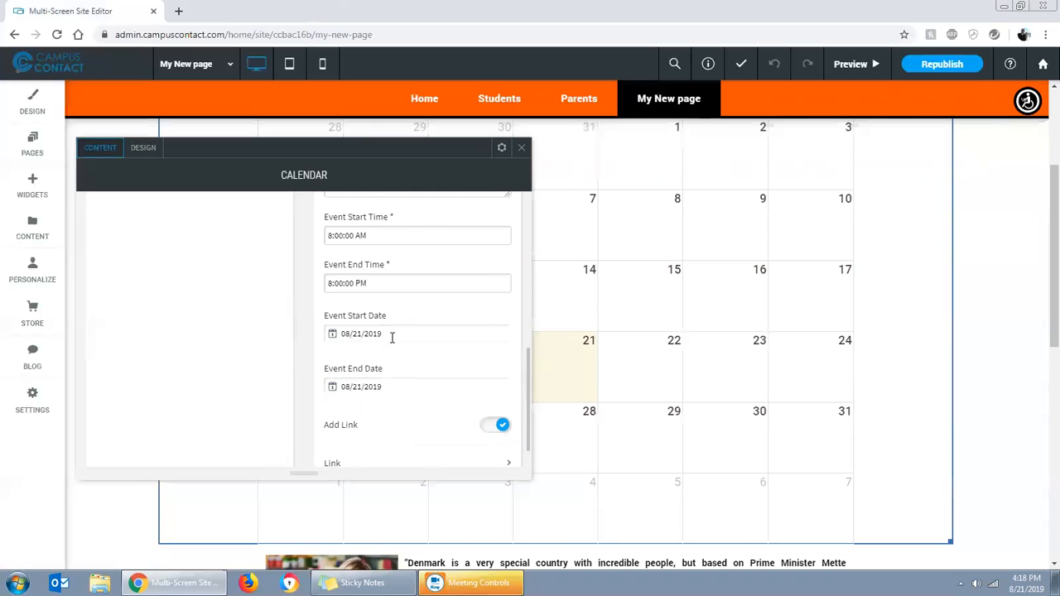
{"action": "left_click", "coordinate": [392, 336]}
{"action": "left_click", "coordinate": [398, 389]}
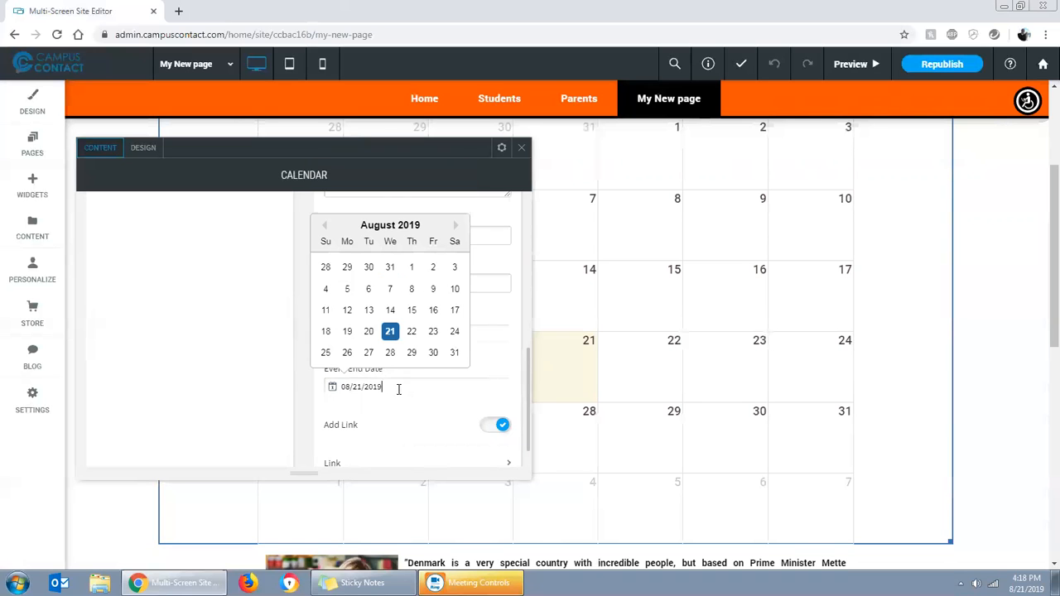
{"action": "left_click", "coordinate": [433, 334]}
Add another item to the calendar's event list and title it "My second event"
{"action": "scroll", "coordinate": [445, 346], "scroll_direction": "up", "scroll_amount": 1}
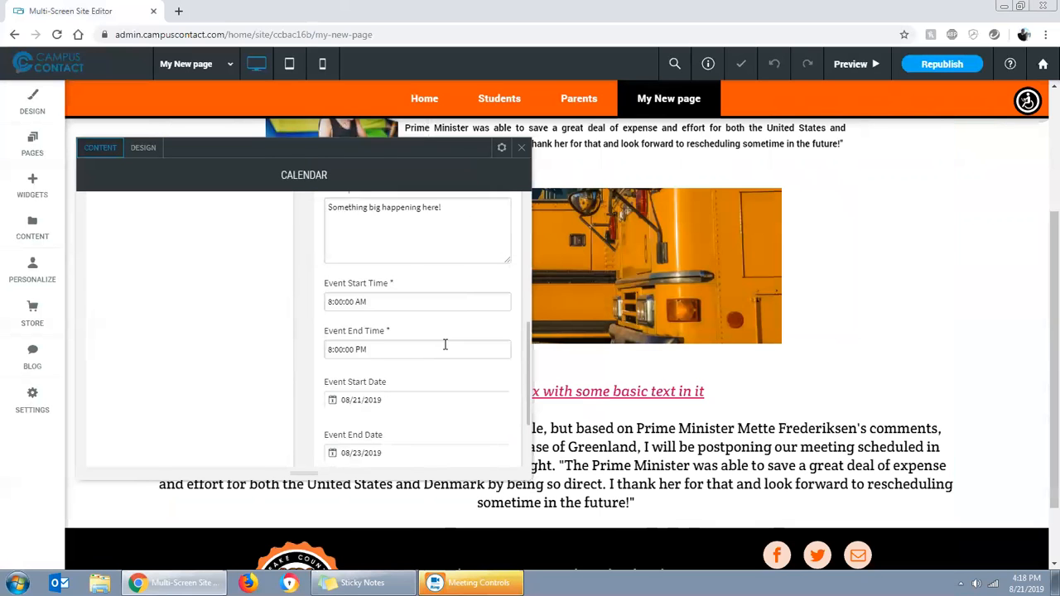
{"action": "scroll", "coordinate": [389, 311], "scroll_direction": "up", "scroll_amount": 6}
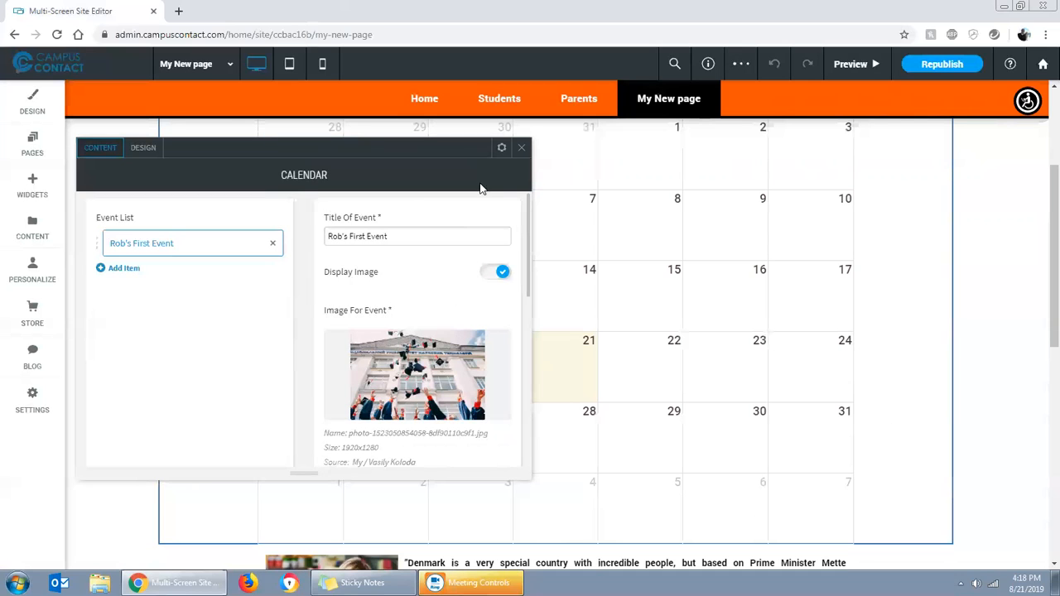
{"action": "left_click", "coordinate": [125, 268]}
{"action": "left_click", "coordinate": [147, 288]}
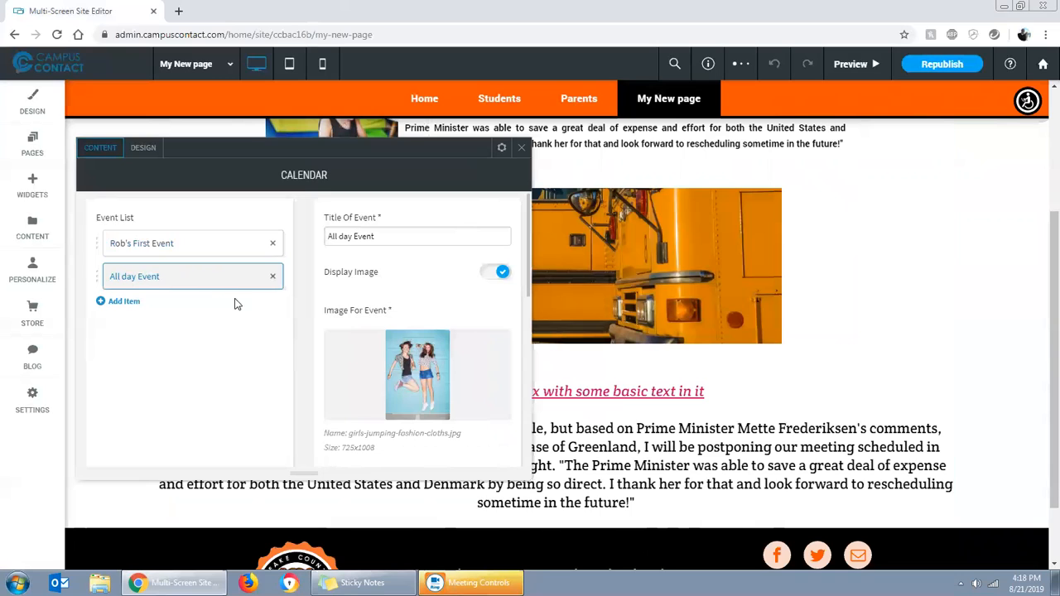
{"action": "left_click_drag", "start_coordinate": [308, 223], "coordinate": [281, 220]}
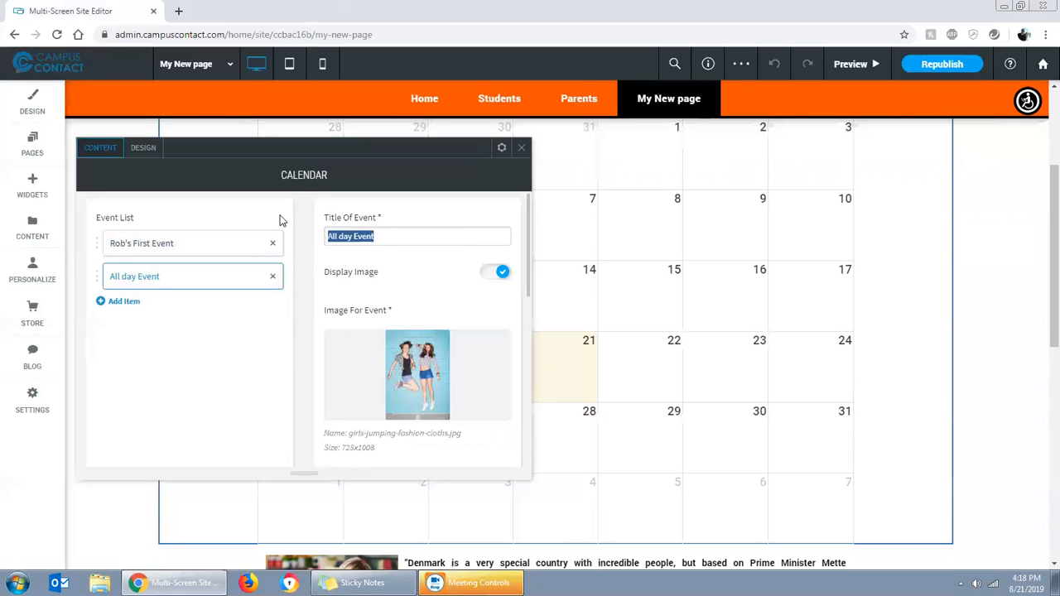
{"action": "type", "text": "My second ev"}
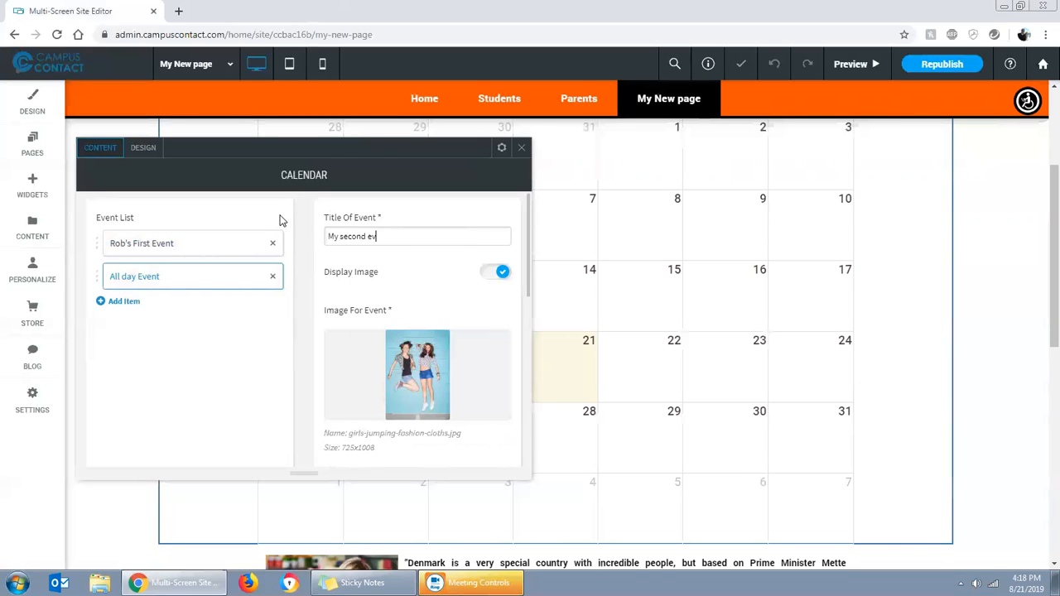
{"action": "type", "text": "ent"}
Set the second event's start date to 08/12/2019
{"action": "scroll", "coordinate": [414, 332], "scroll_direction": "down", "scroll_amount": 4}
{"action": "scroll", "coordinate": [406, 353], "scroll_direction": "down", "scroll_amount": 3}
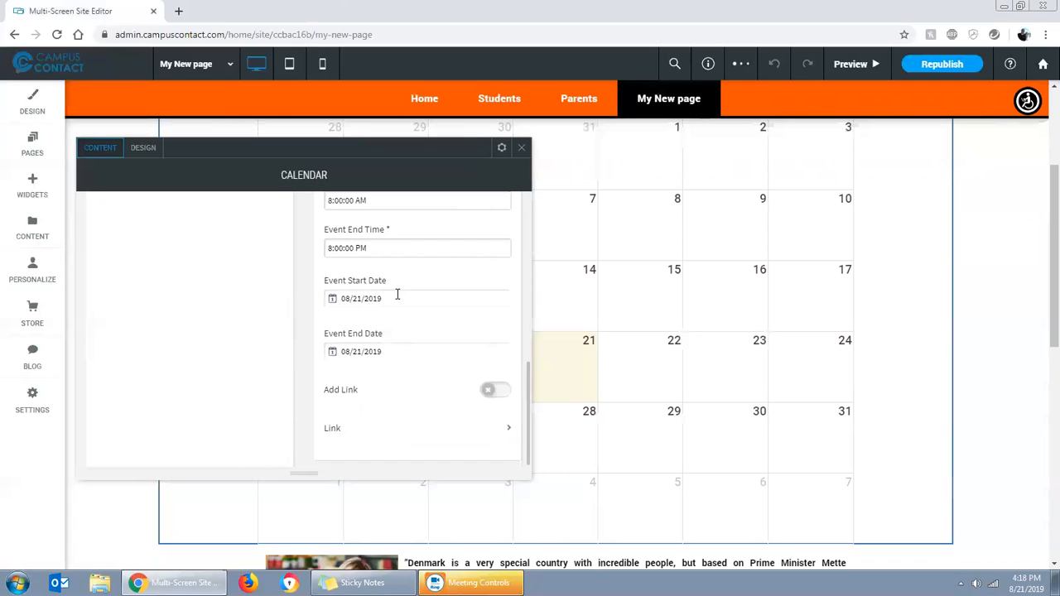
{"action": "left_click", "coordinate": [397, 296]}
{"action": "left_click", "coordinate": [348, 223]}
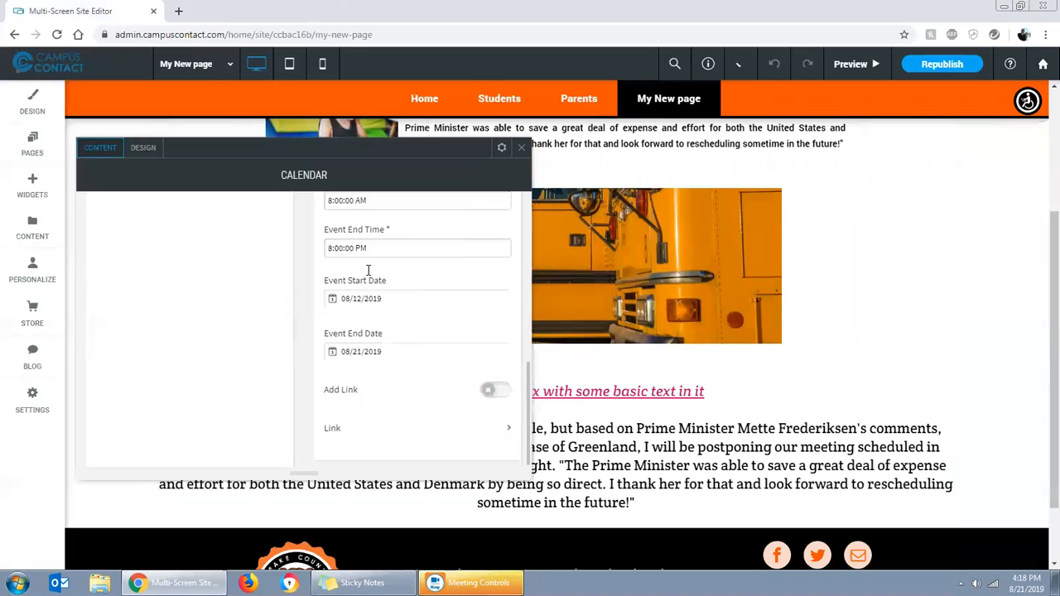
Set the second event's end date to 08/12/2019, review its other fields, and close the calendar settings
{"action": "left_click", "coordinate": [405, 350]}
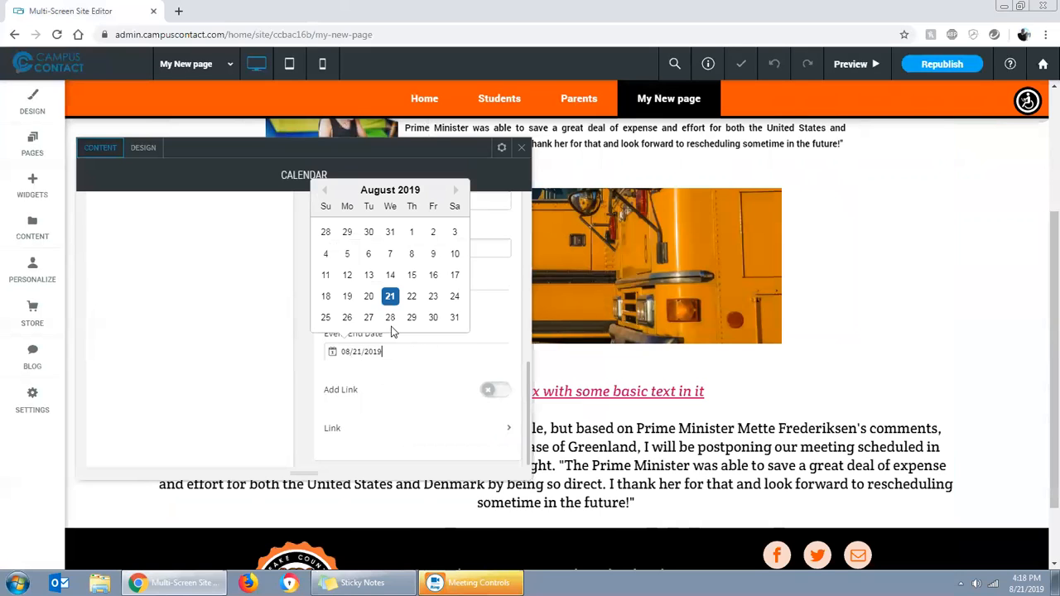
{"action": "left_click", "coordinate": [346, 278]}
{"action": "scroll", "coordinate": [398, 254], "scroll_direction": "up", "scroll_amount": 2}
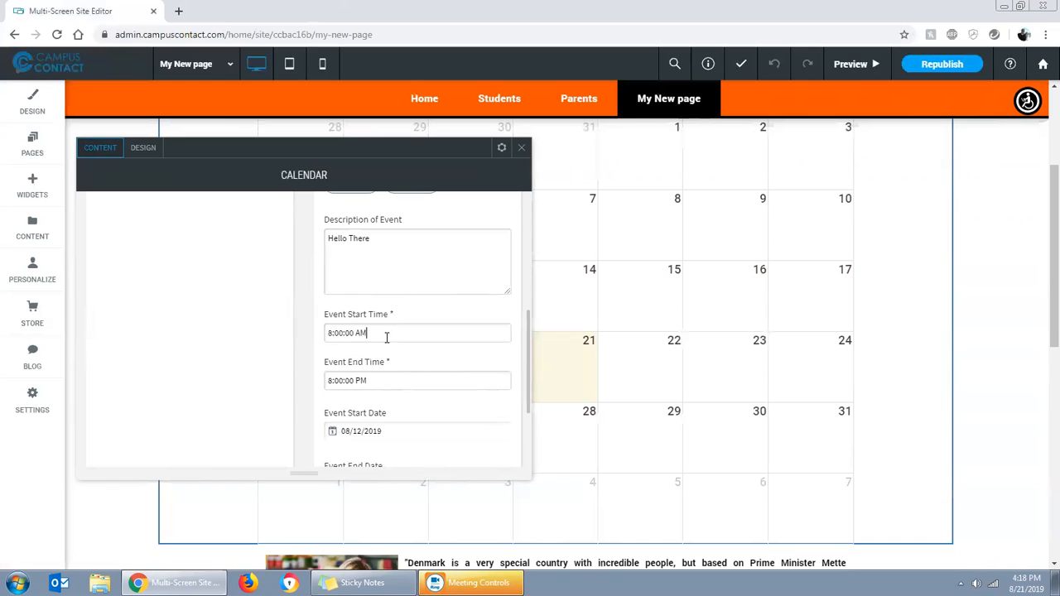
{"action": "scroll", "coordinate": [405, 384], "scroll_direction": "down", "scroll_amount": 2}
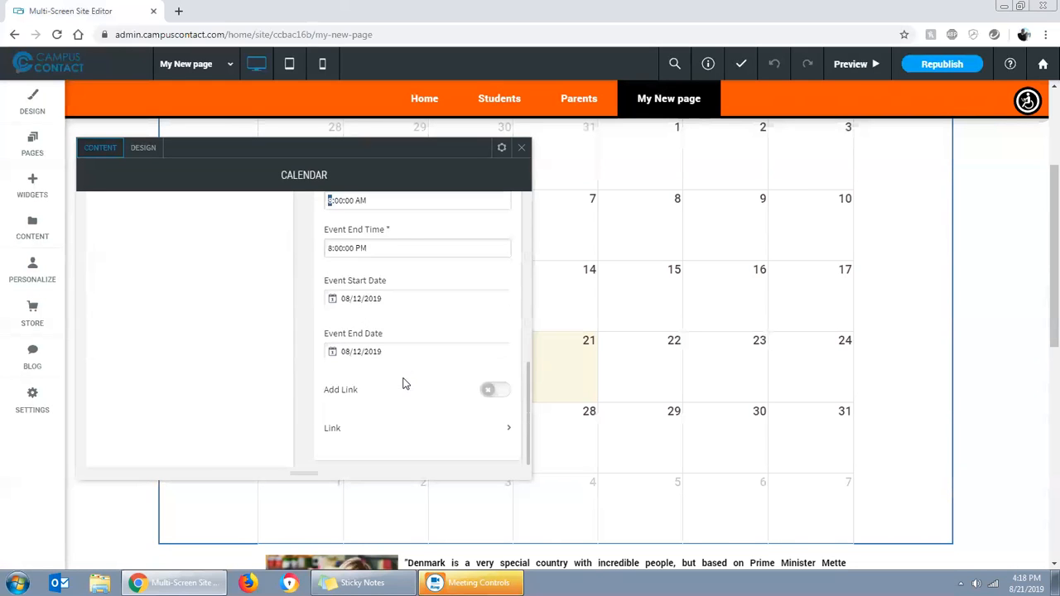
{"action": "scroll", "coordinate": [464, 345], "scroll_direction": "up", "scroll_amount": 6}
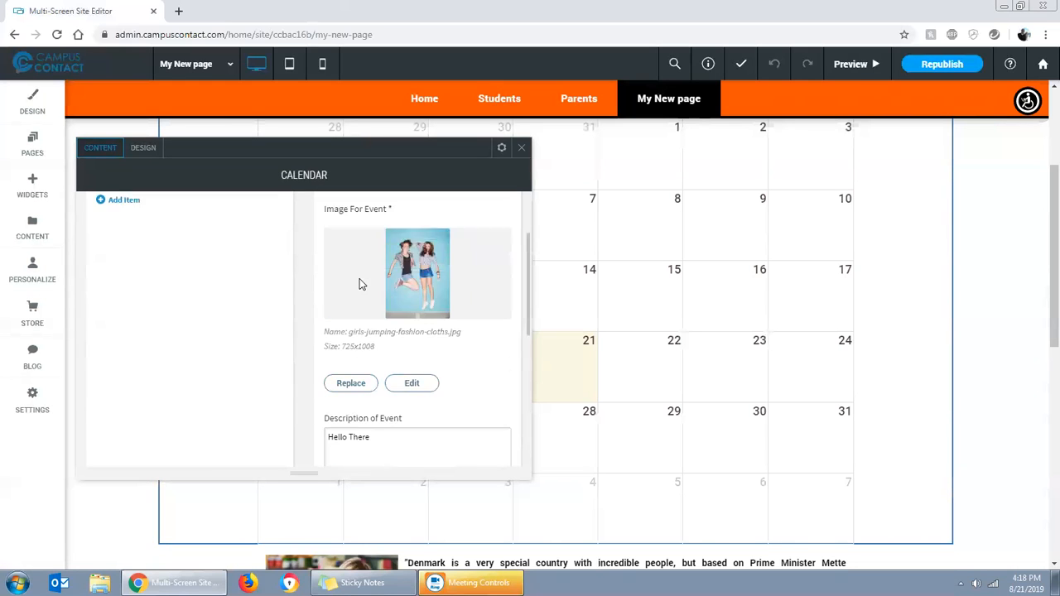
{"action": "left_click", "coordinate": [503, 274]}
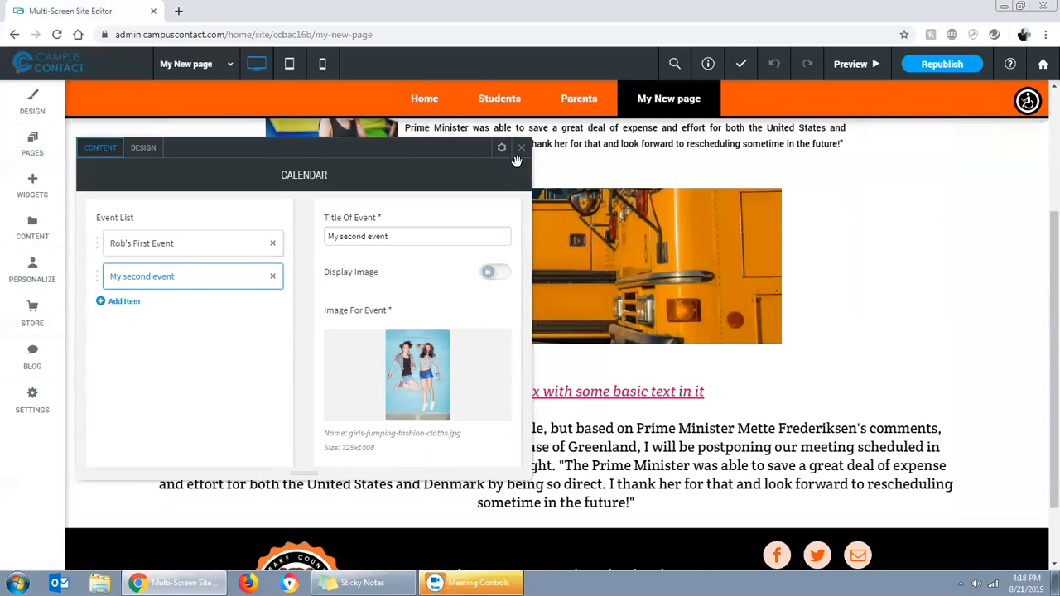
{"action": "left_click", "coordinate": [521, 148]}
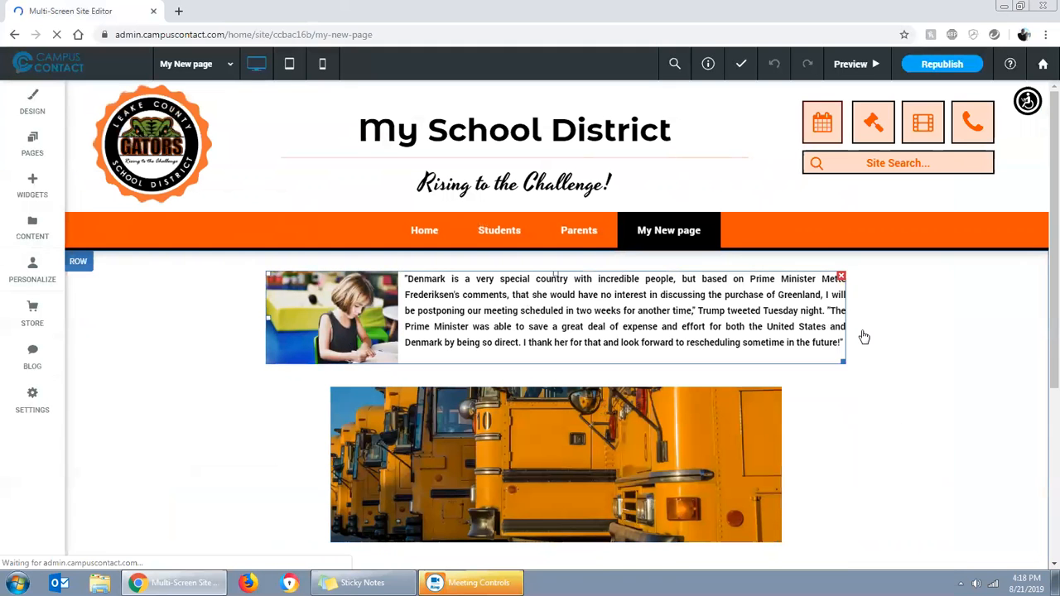
Reload the editor page and check the calendar for the second event on August 12
{"action": "scroll", "coordinate": [770, 410], "scroll_direction": "down", "scroll_amount": 2}
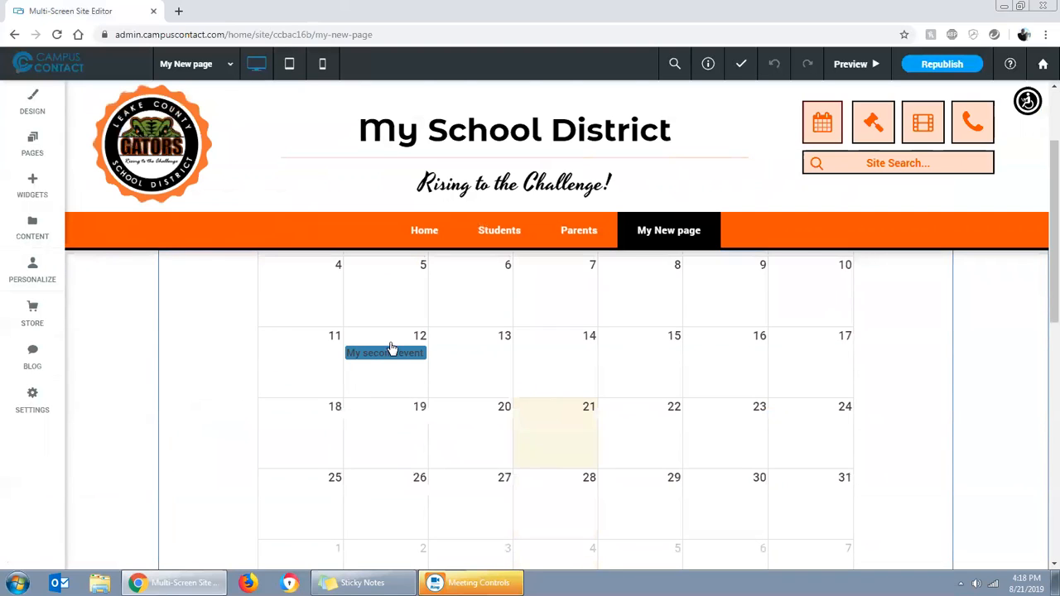
{"action": "left_click", "coordinate": [382, 358]}
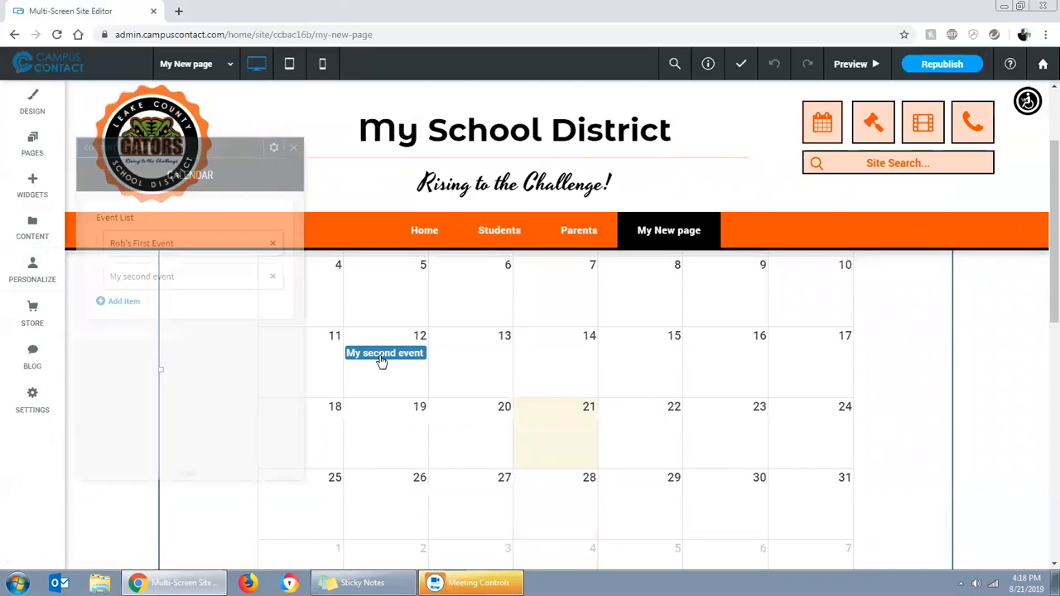
{"action": "left_click", "coordinate": [293, 147]}
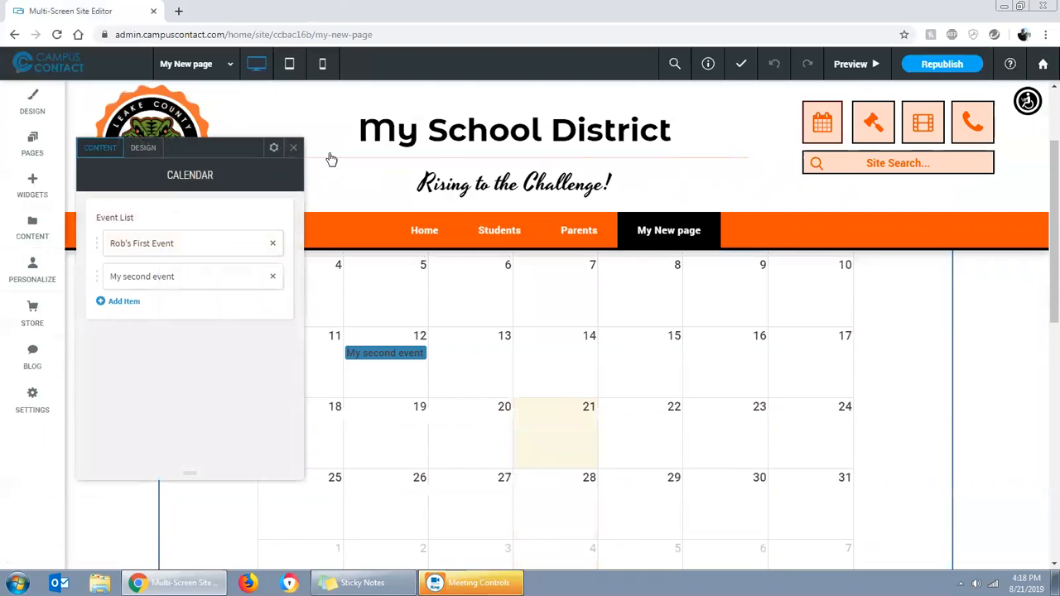
Preview the page, view the second event's details on the calendar, and return to the editor
{"action": "left_click", "coordinate": [850, 64]}
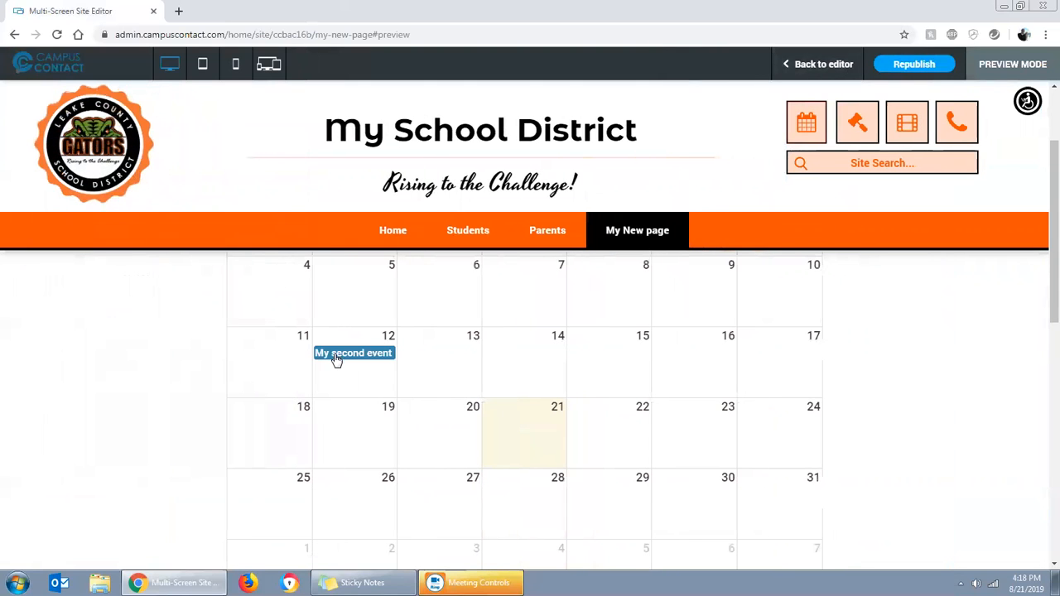
{"action": "left_click", "coordinate": [355, 353]}
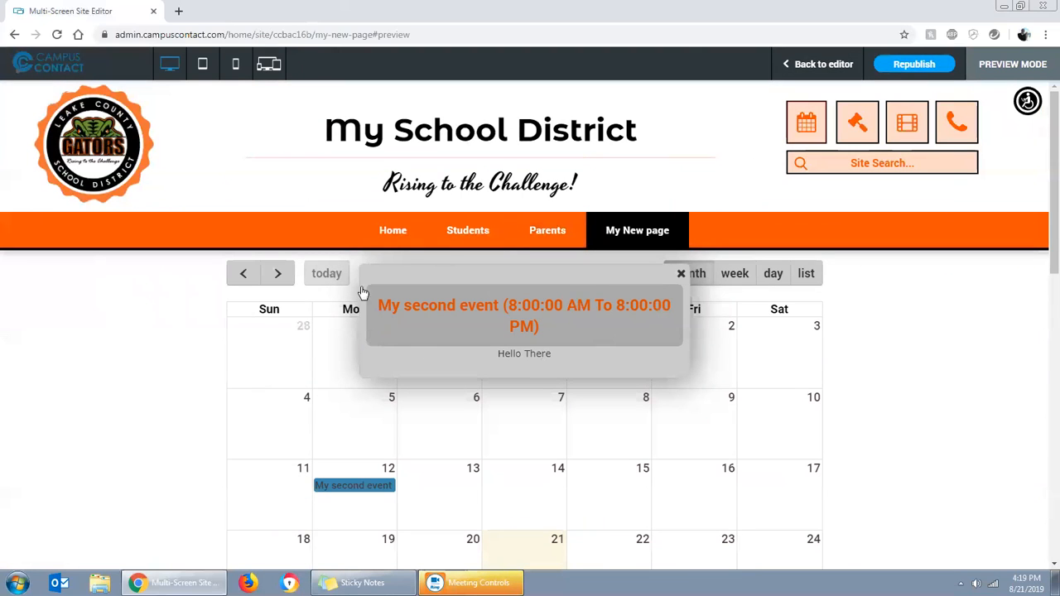
{"action": "left_click", "coordinate": [680, 275]}
{"action": "scroll", "coordinate": [390, 417], "scroll_direction": "down", "scroll_amount": 7}
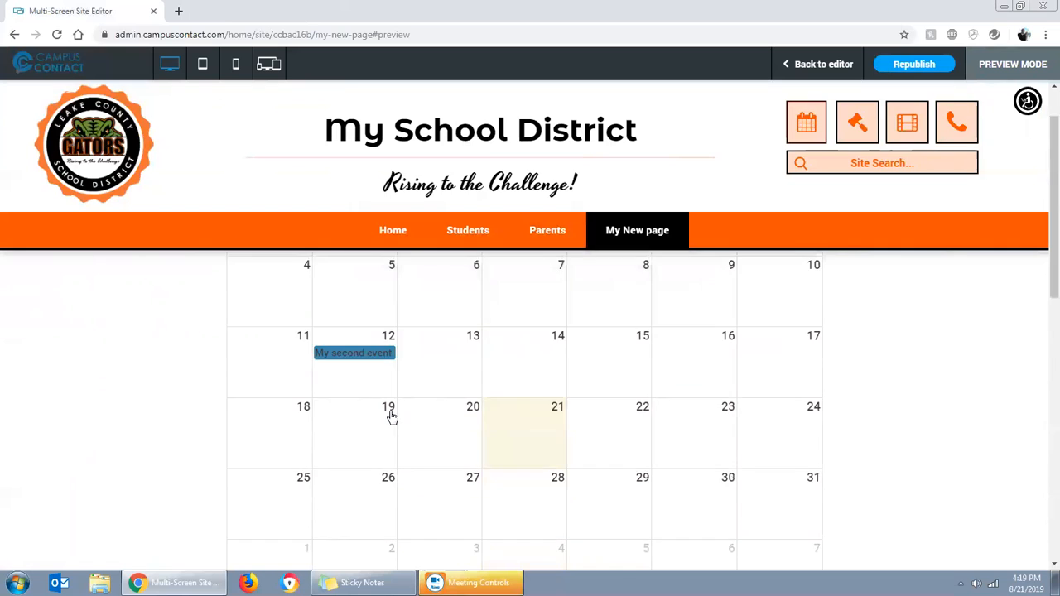
{"action": "scroll", "coordinate": [264, 399], "scroll_direction": "up", "scroll_amount": 10}
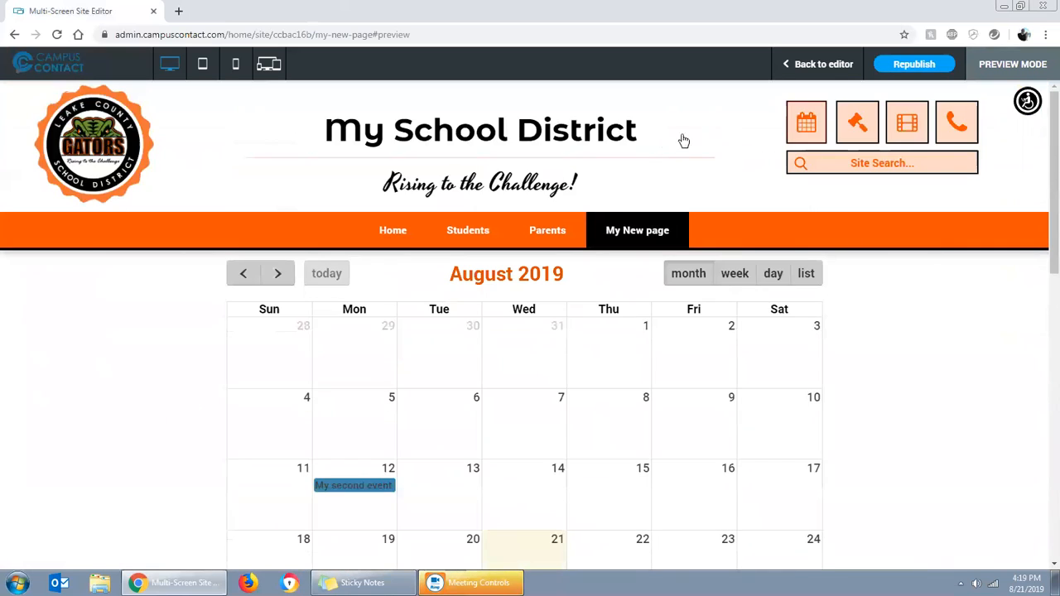
{"action": "left_click", "coordinate": [786, 72]}
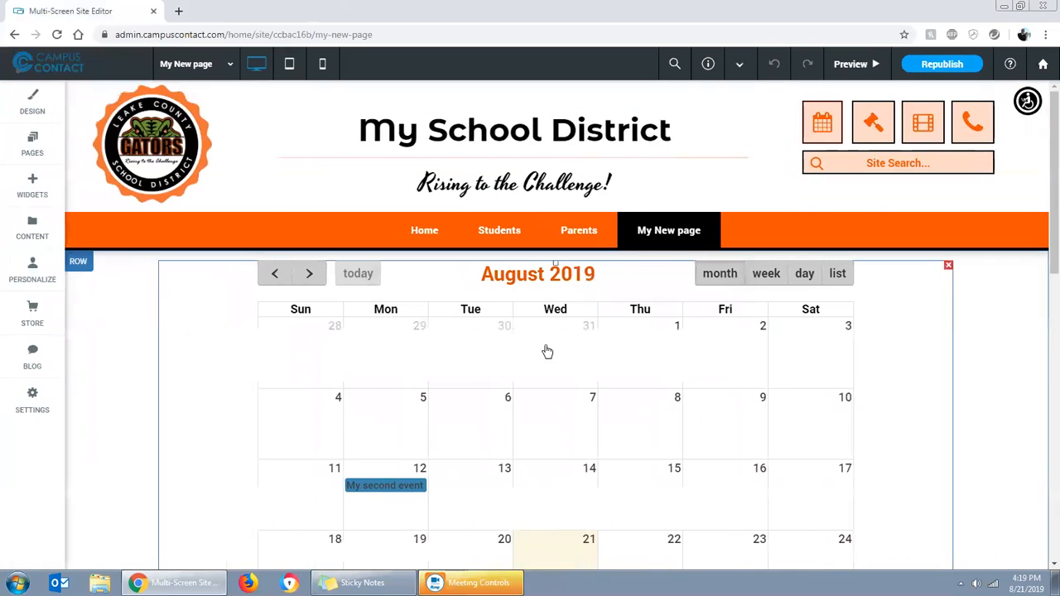
Shrink the calendar widget to about half of the page's content width
{"action": "scroll", "coordinate": [910, 440], "scroll_direction": "down", "scroll_amount": 3}
{"action": "scroll", "coordinate": [918, 450], "scroll_direction": "down", "scroll_amount": 1}
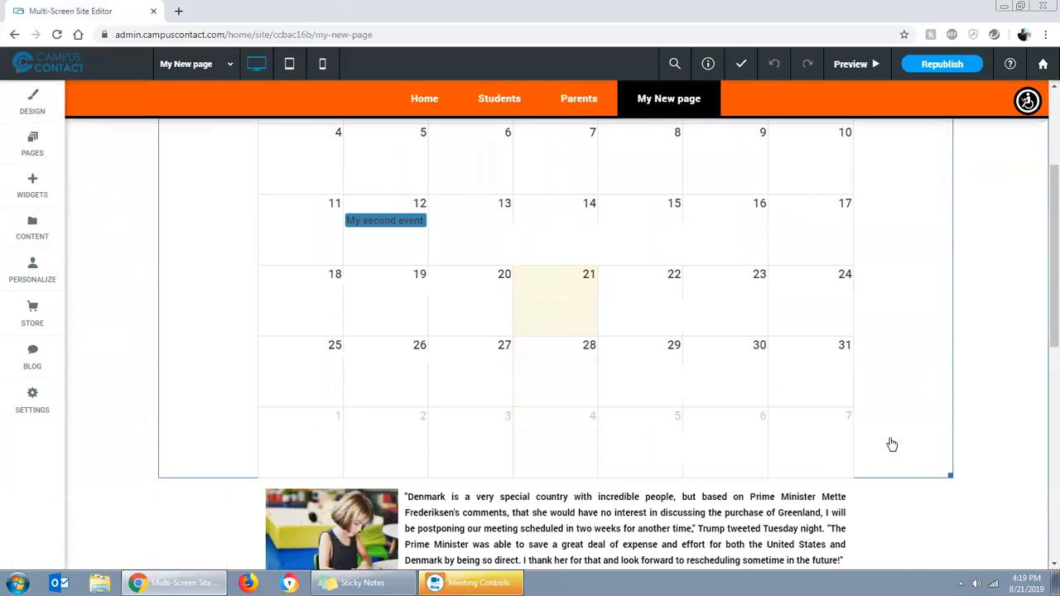
{"action": "left_click_drag", "start_coordinate": [949, 476], "coordinate": [775, 396]}
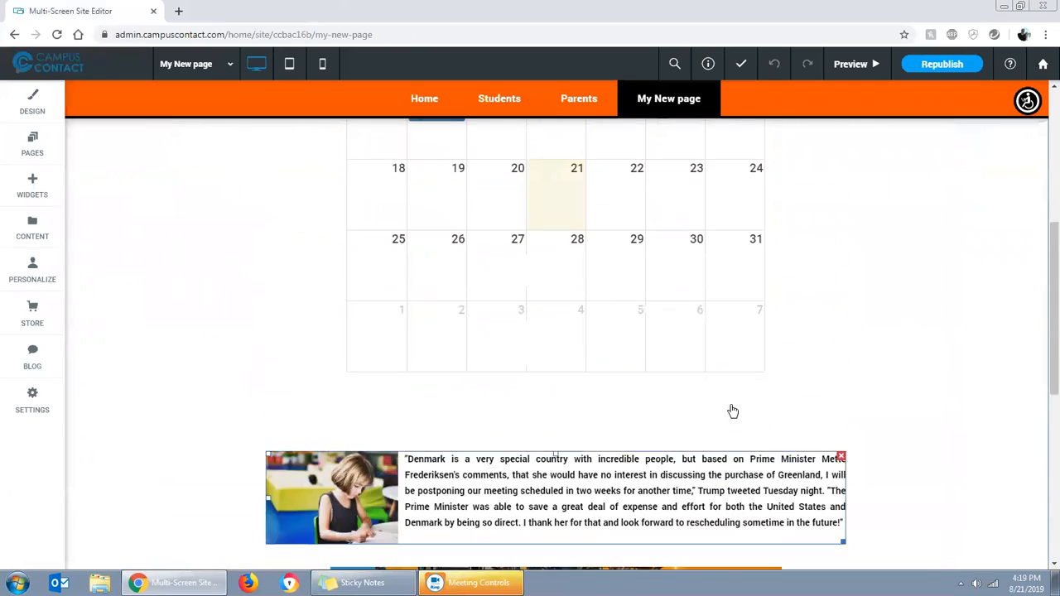
{"action": "scroll", "coordinate": [731, 412], "scroll_direction": "up", "scroll_amount": 5}
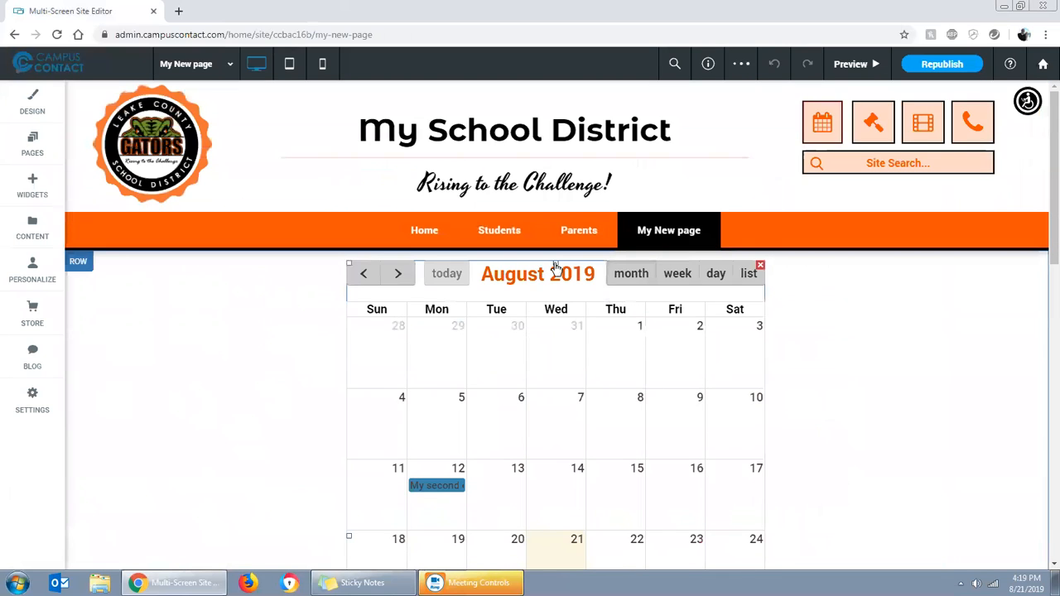
Examine the calendar widget's Hide On Device and Entrance Animation options without applying any
{"action": "scroll", "coordinate": [811, 452], "scroll_direction": "down", "scroll_amount": 1}
{"action": "right_click", "coordinate": [551, 334]}
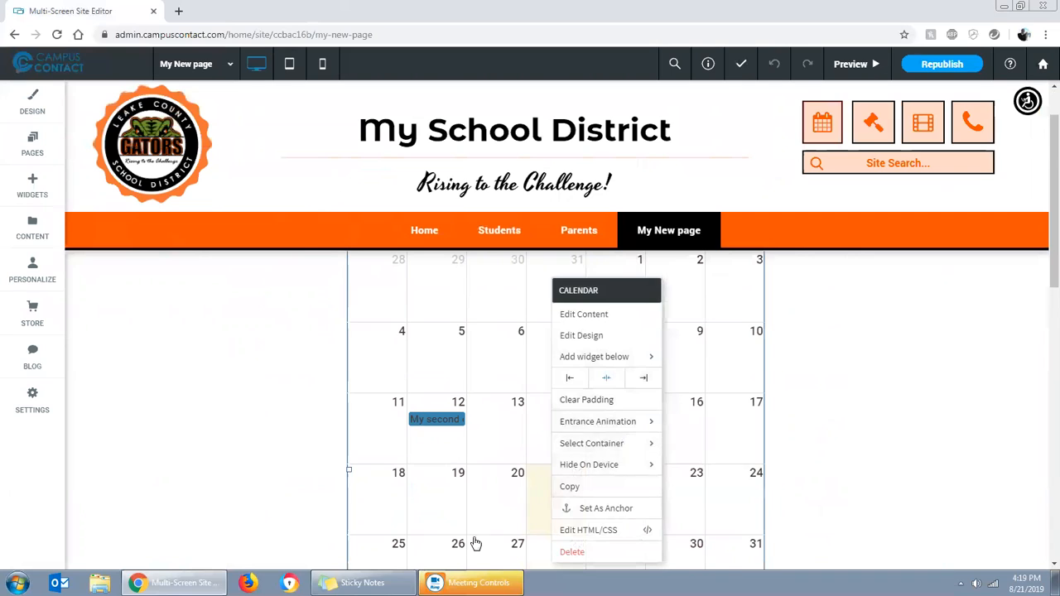
{"action": "mouse_move", "coordinate": [612, 429]}
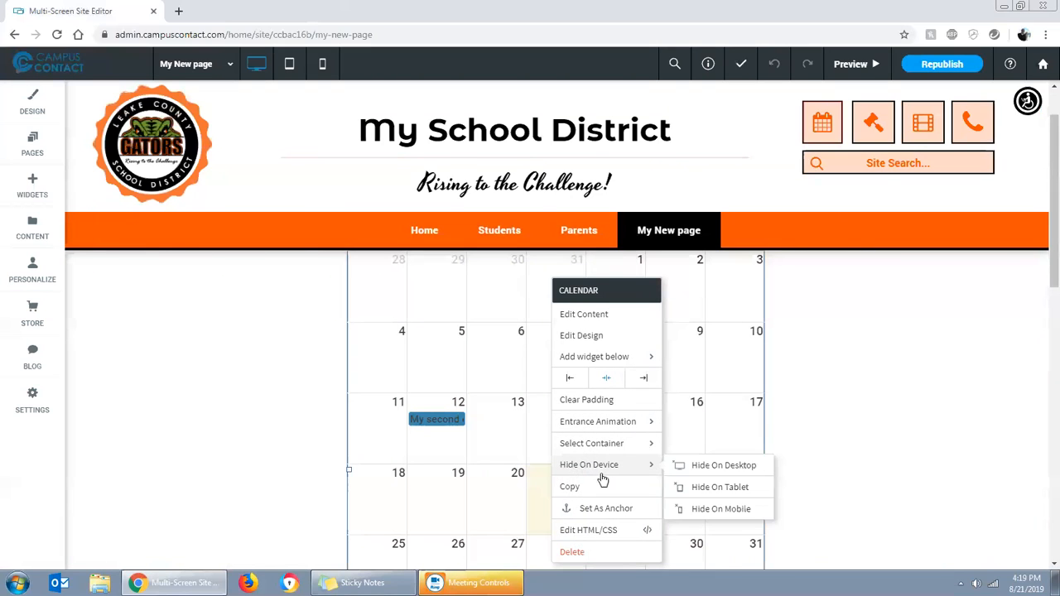
{"action": "mouse_move", "coordinate": [626, 450]}
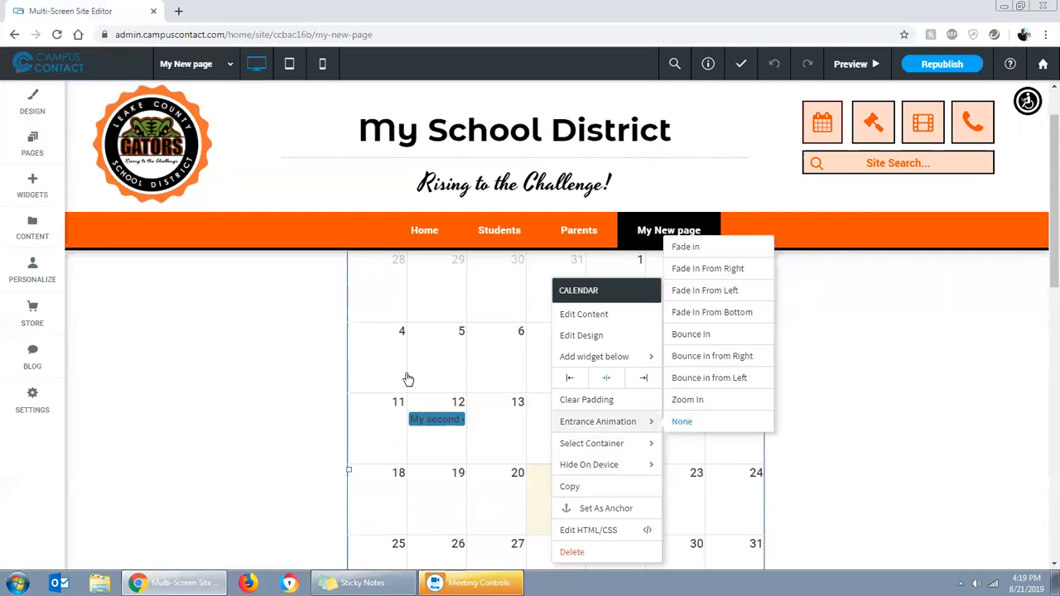
{"action": "left_click", "coordinate": [242, 378]}
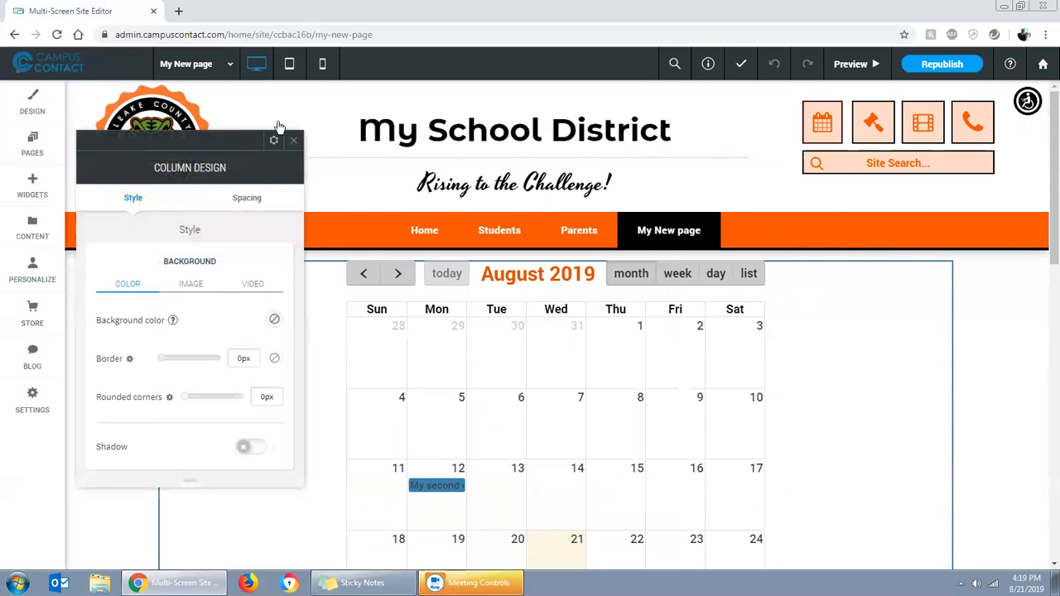
{"action": "left_click", "coordinate": [297, 141]}
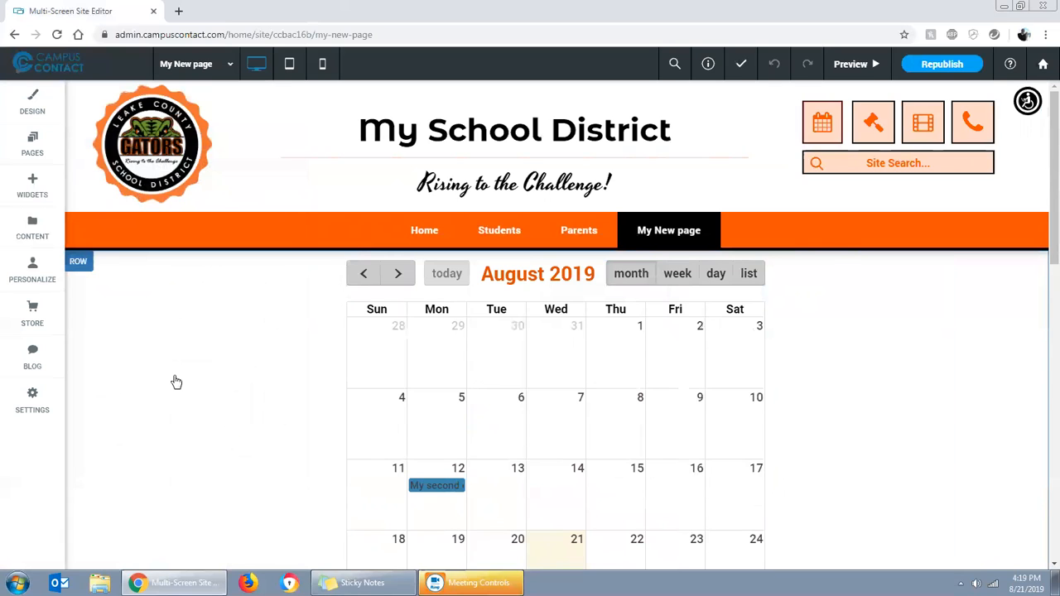
Add a Links widget above the calendar and set its section title to "This is my links widget"
{"action": "left_click", "coordinate": [31, 186]}
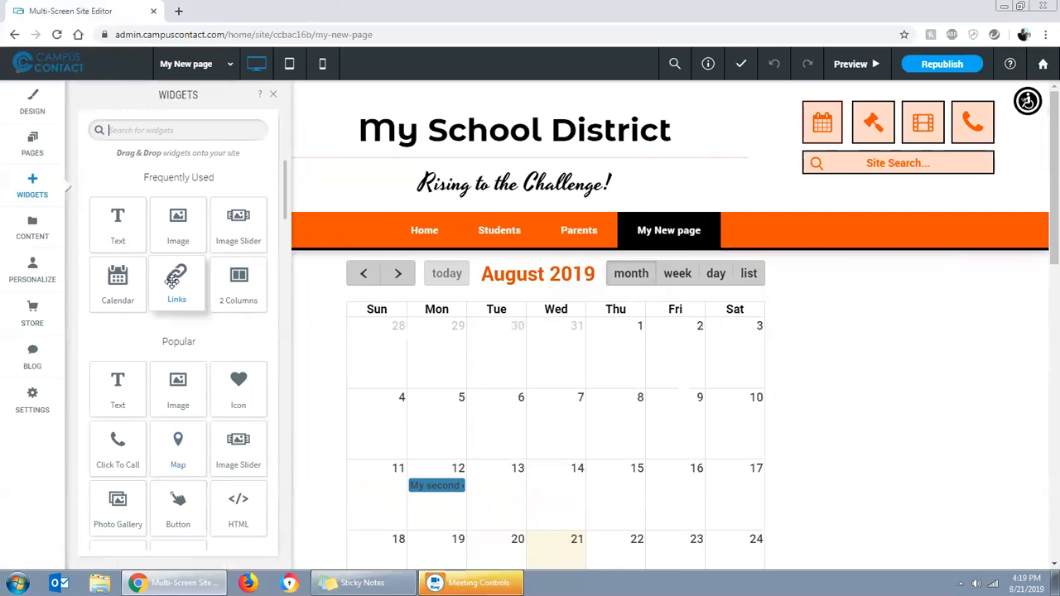
{"action": "left_click_drag", "start_coordinate": [172, 281], "coordinate": [550, 294]}
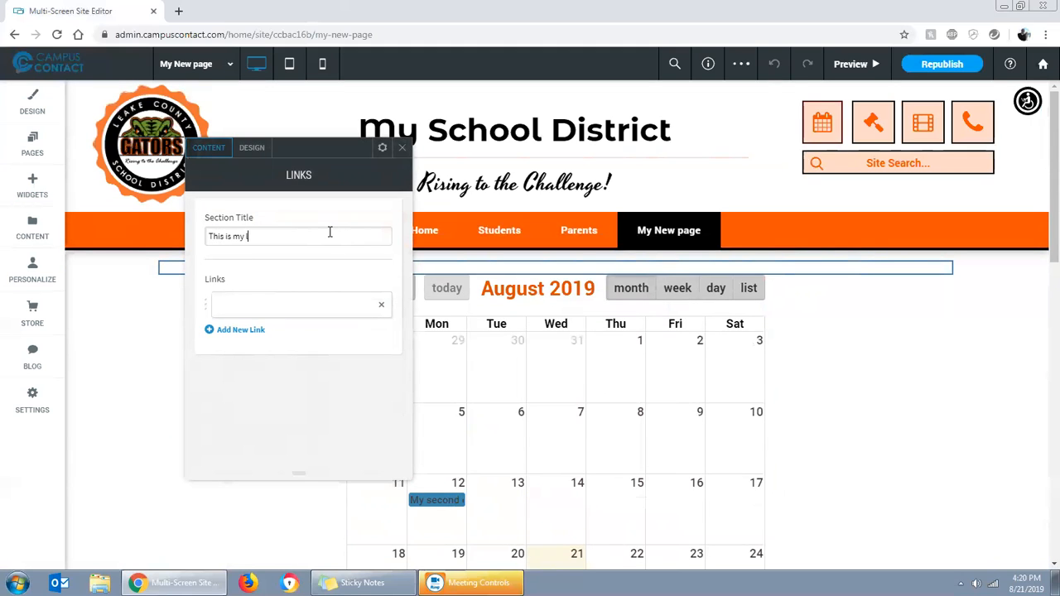
{"action": "type", "text": "s widget"}
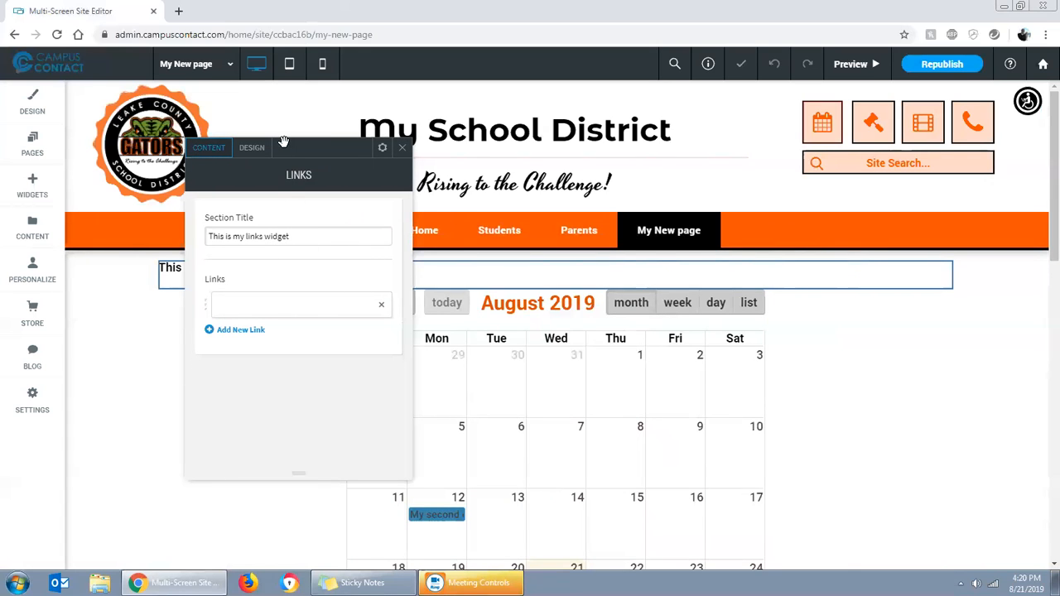
{"action": "left_click_drag", "start_coordinate": [284, 142], "coordinate": [555, 130]}
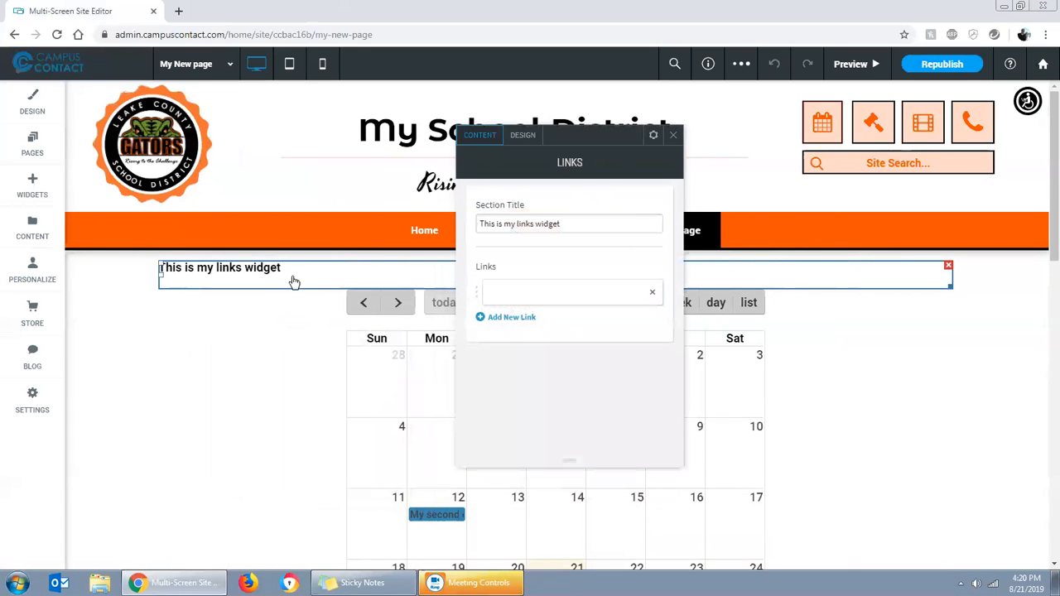
Title the first link in the Links widget "This links to Google"
{"action": "left_click", "coordinate": [523, 295]}
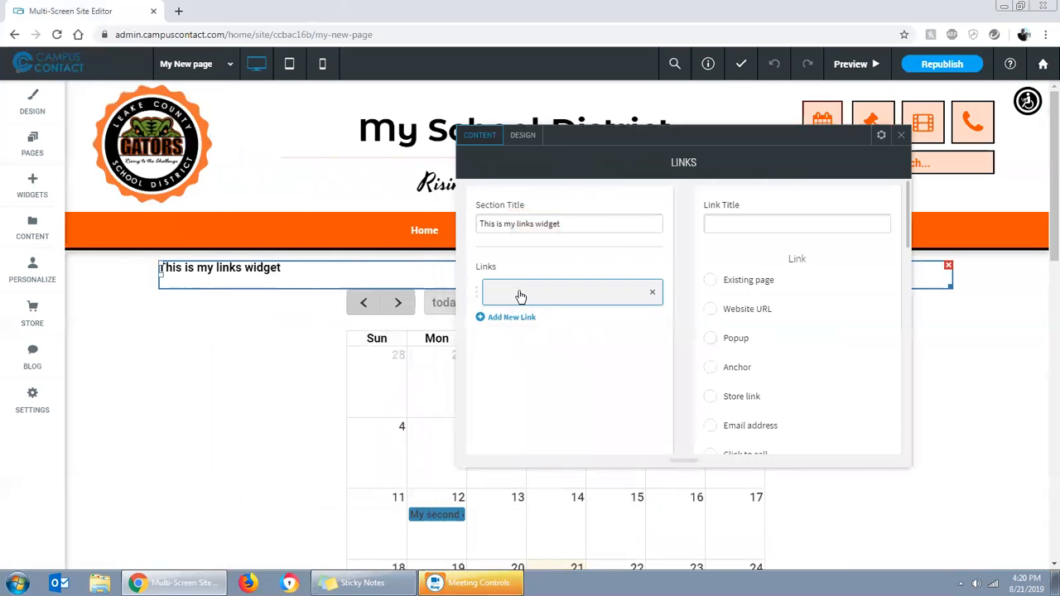
{"action": "left_click_drag", "start_coordinate": [665, 142], "coordinate": [556, 113]}
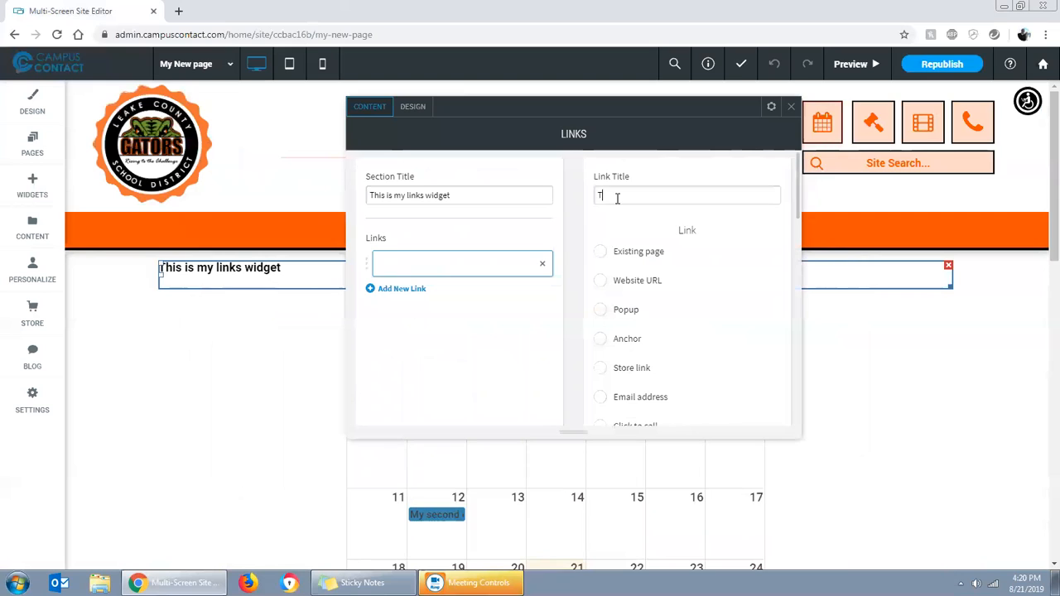
{"action": "left_click", "coordinate": [616, 197]}
{"action": "type", "text": "This links to Google"}
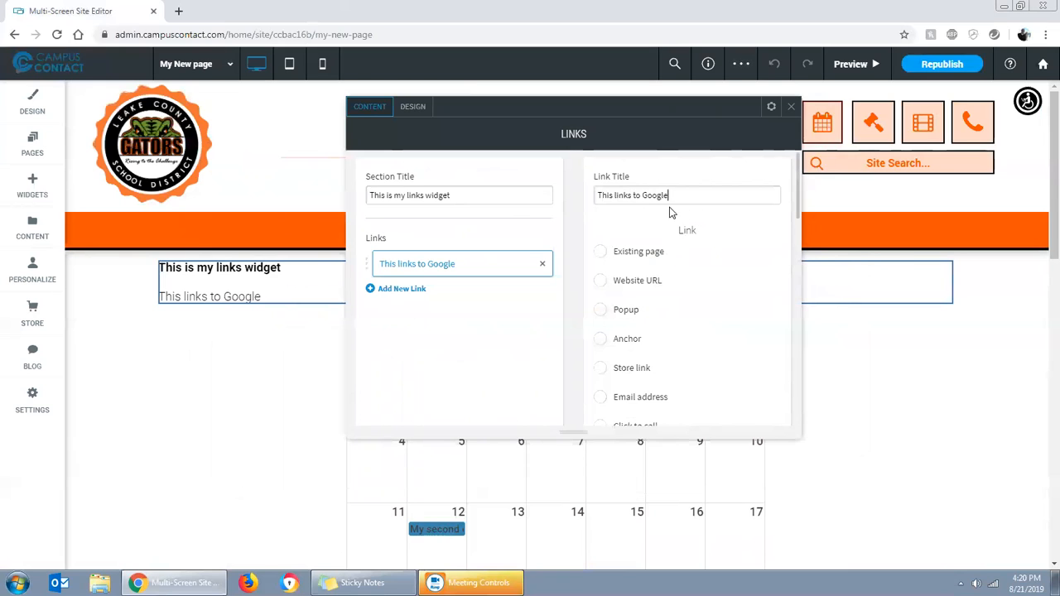
{"action": "left_click", "coordinate": [602, 284]}
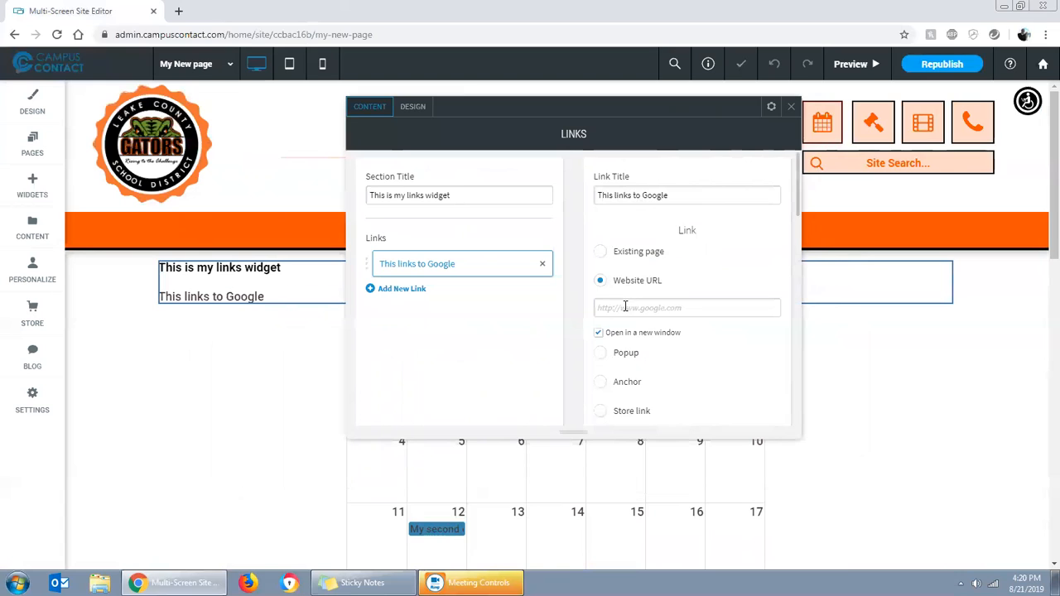
{"action": "left_click", "coordinate": [624, 308]}
{"action": "type", "text": "www.google.com"}
{"action": "left_click", "coordinate": [605, 333]}
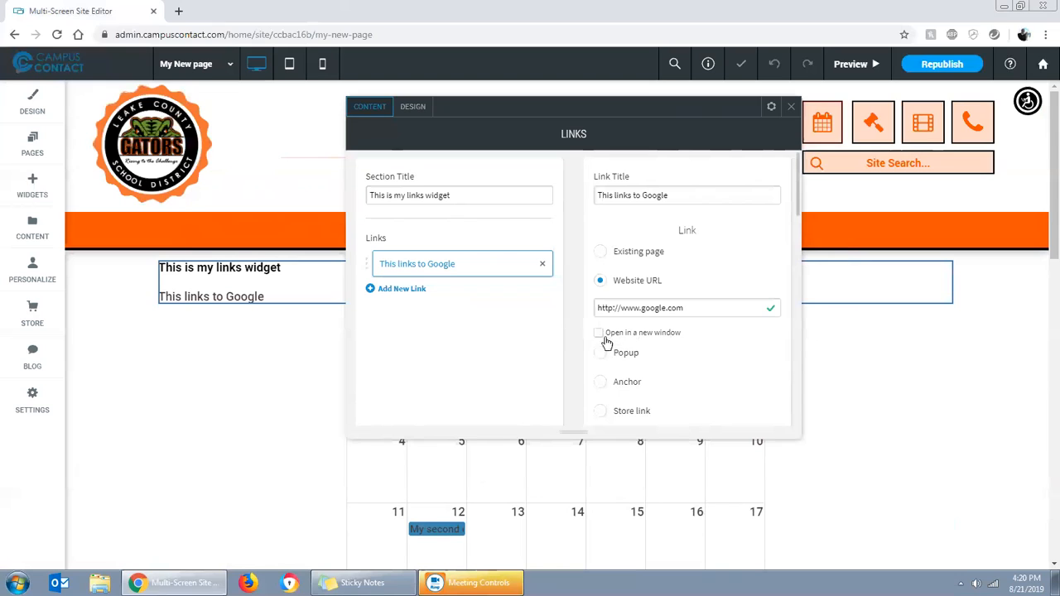
{"action": "left_click", "coordinate": [604, 335]}
Add a second link to the Links widget and title it "This goes to the Student Page"
{"action": "left_click", "coordinate": [405, 289]}
{"action": "left_click", "coordinate": [411, 298]}
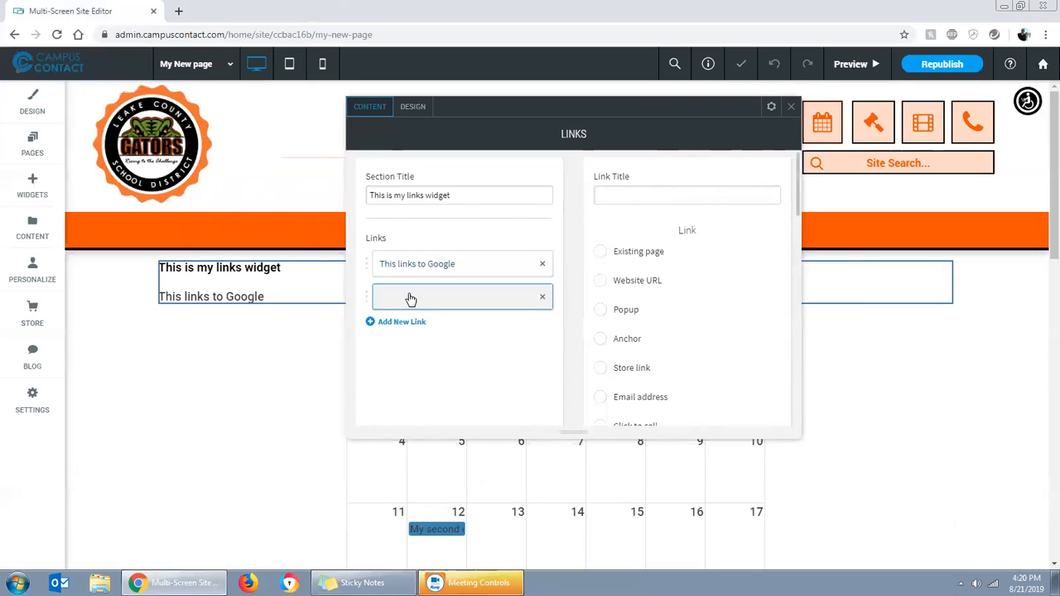
{"action": "left_click", "coordinate": [631, 194]}
{"action": "type", "text": "This goes to t"}
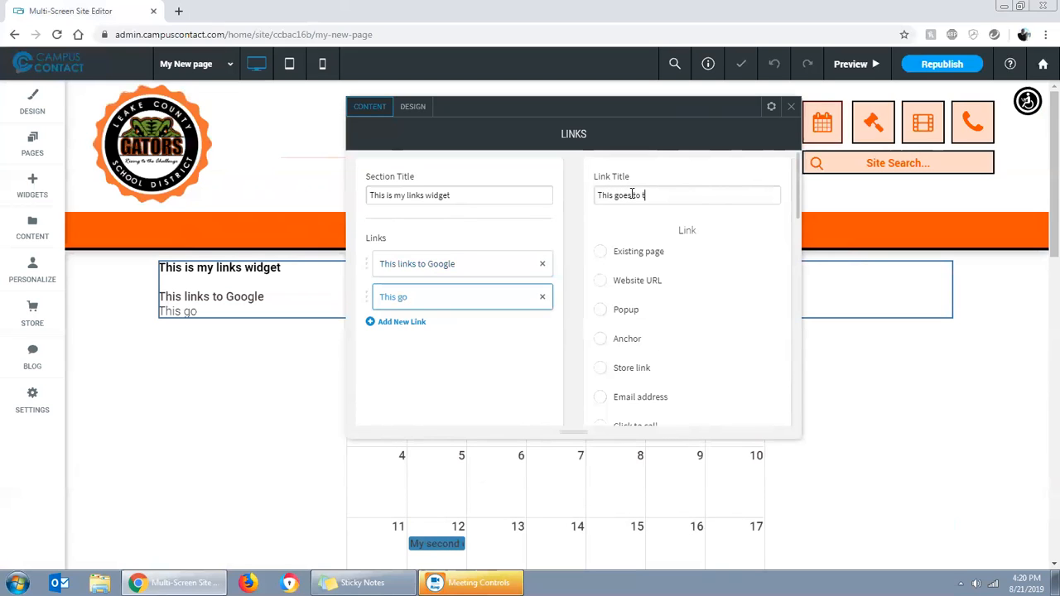
{"action": "type", "text": "he Student Paghe"}
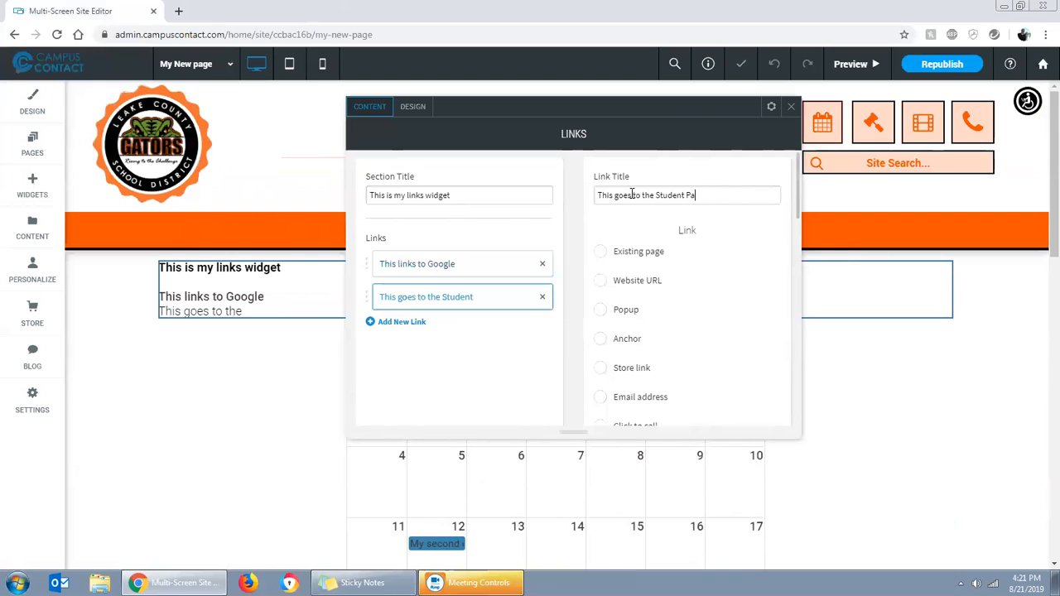
Point the Student Page link to the existing page Students
{"action": "left_click", "coordinate": [599, 253]}
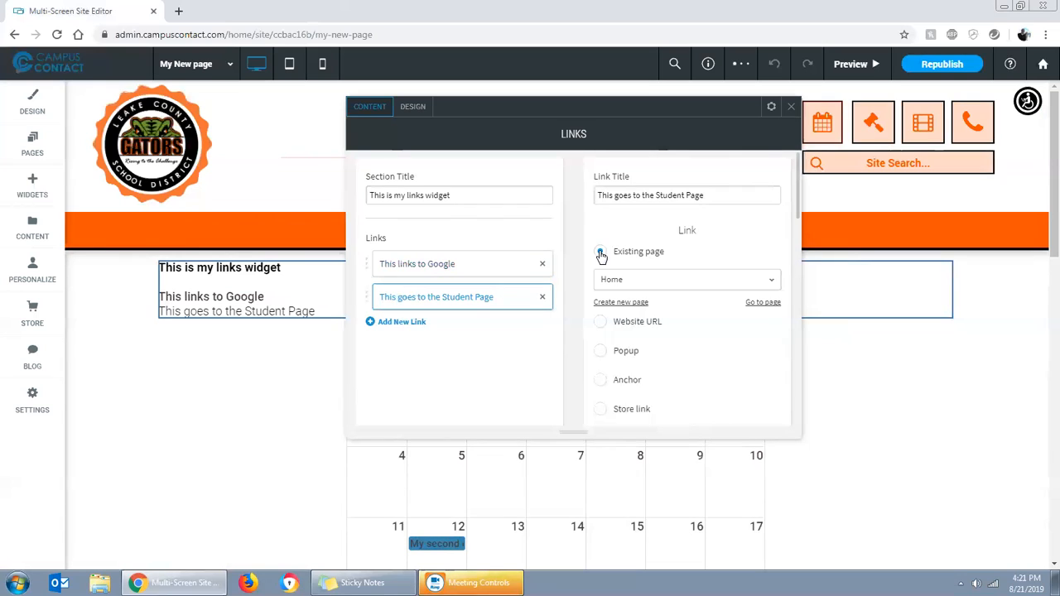
{"action": "left_click", "coordinate": [639, 281]}
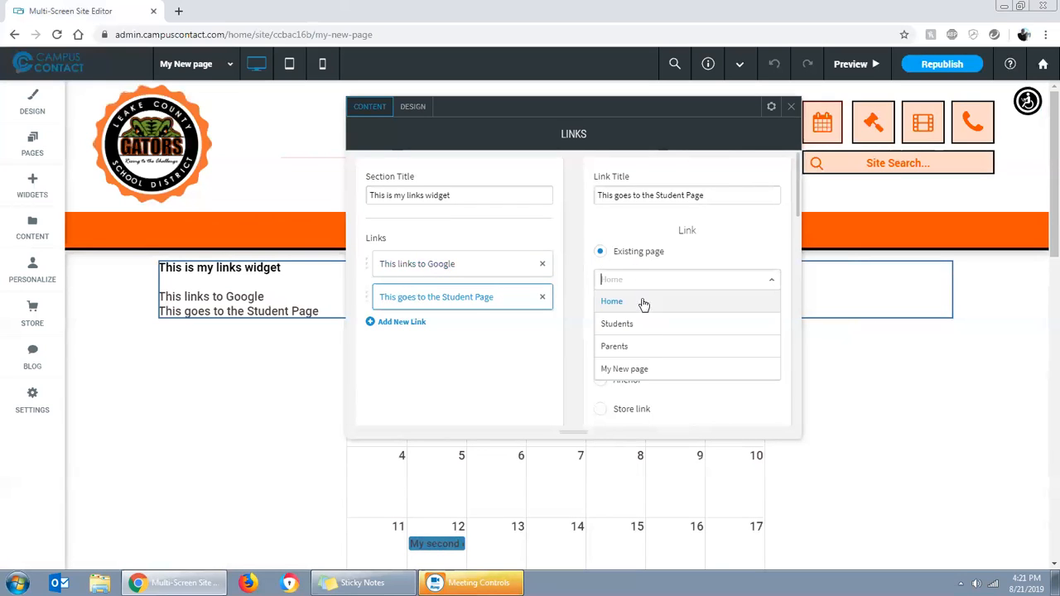
{"action": "left_click", "coordinate": [627, 326]}
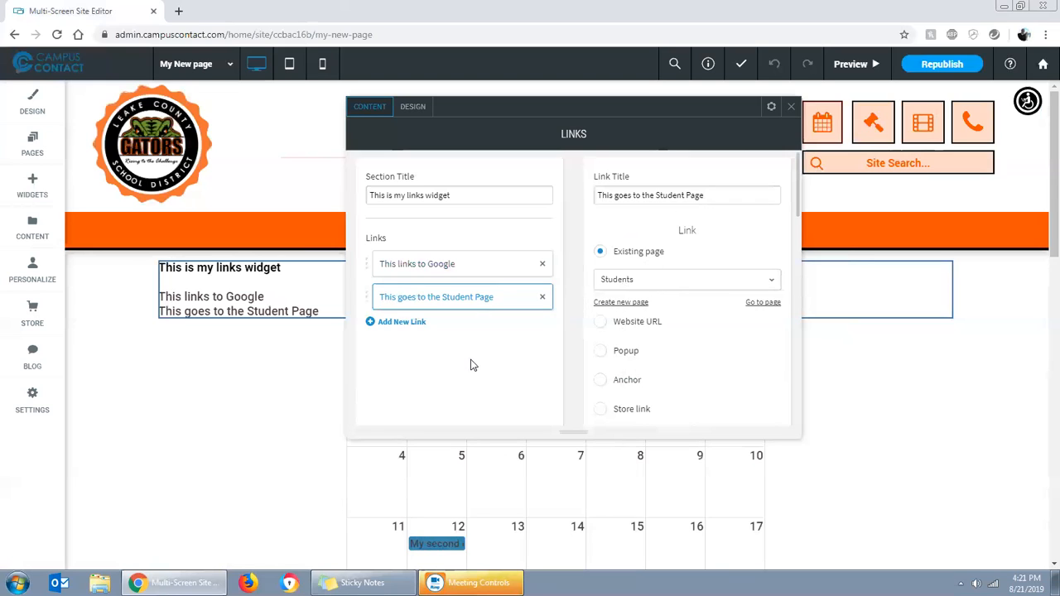
Add a third link to the Links widget and title it "Click here to email me"
{"action": "left_click", "coordinate": [400, 325]}
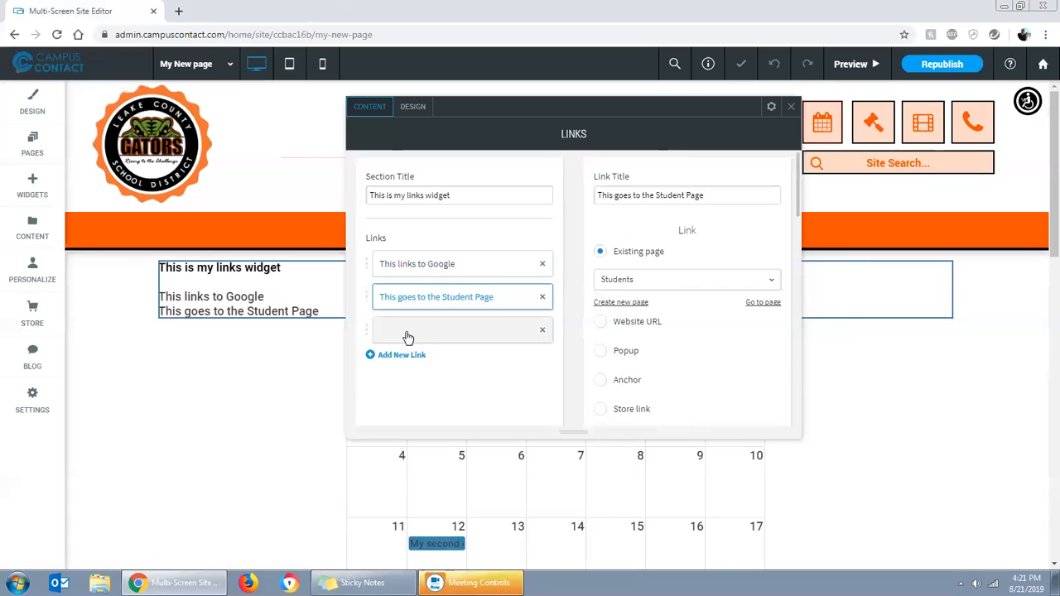
{"action": "left_click", "coordinate": [408, 336]}
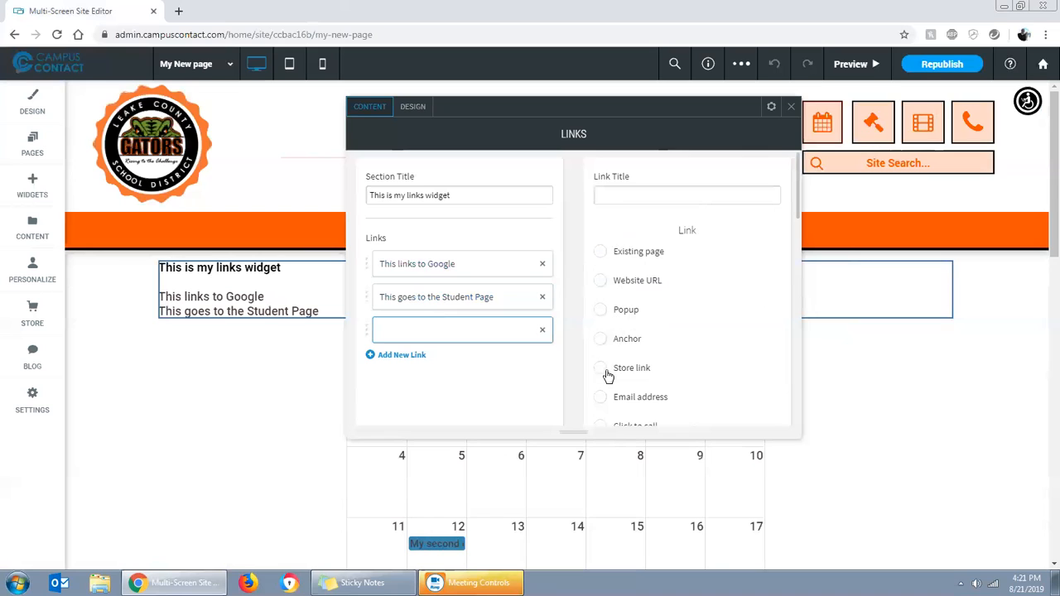
{"action": "scroll", "coordinate": [608, 407], "scroll_direction": "down", "scroll_amount": 2}
{"action": "scroll", "coordinate": [610, 360], "scroll_direction": "up", "scroll_amount": 2}
{"action": "left_click", "coordinate": [618, 198]}
{"action": "type", "text": "Click here to email mew"}
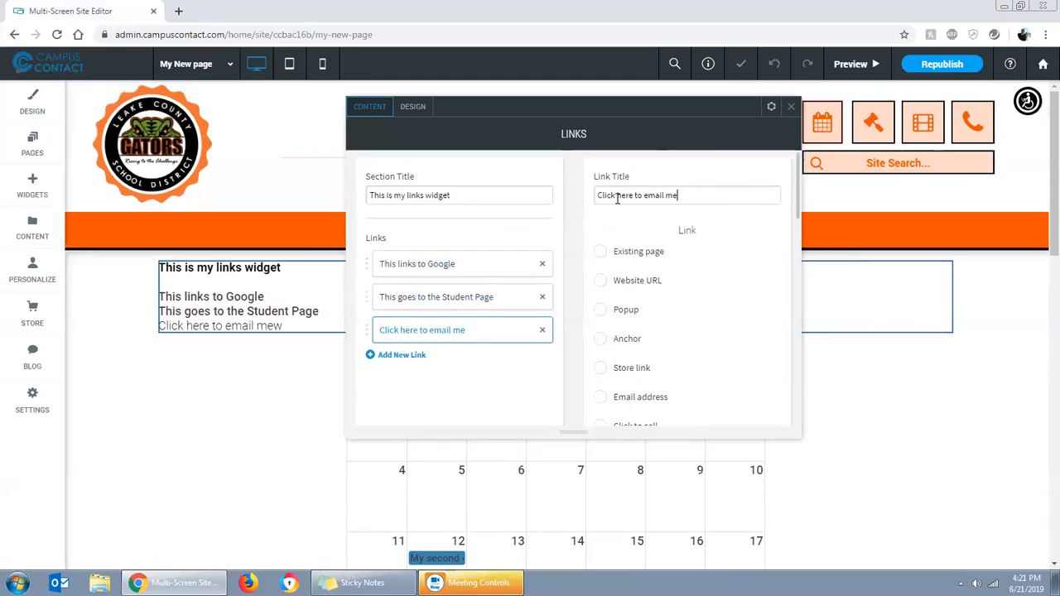
Make the "Click here to email me" link an Email address link using the saved Campus Contact address
{"action": "left_click", "coordinate": [604, 402]}
{"action": "scroll", "coordinate": [638, 397], "scroll_direction": "down", "scroll_amount": 1}
{"action": "scroll", "coordinate": [651, 386], "scroll_direction": "up", "scroll_amount": 1}
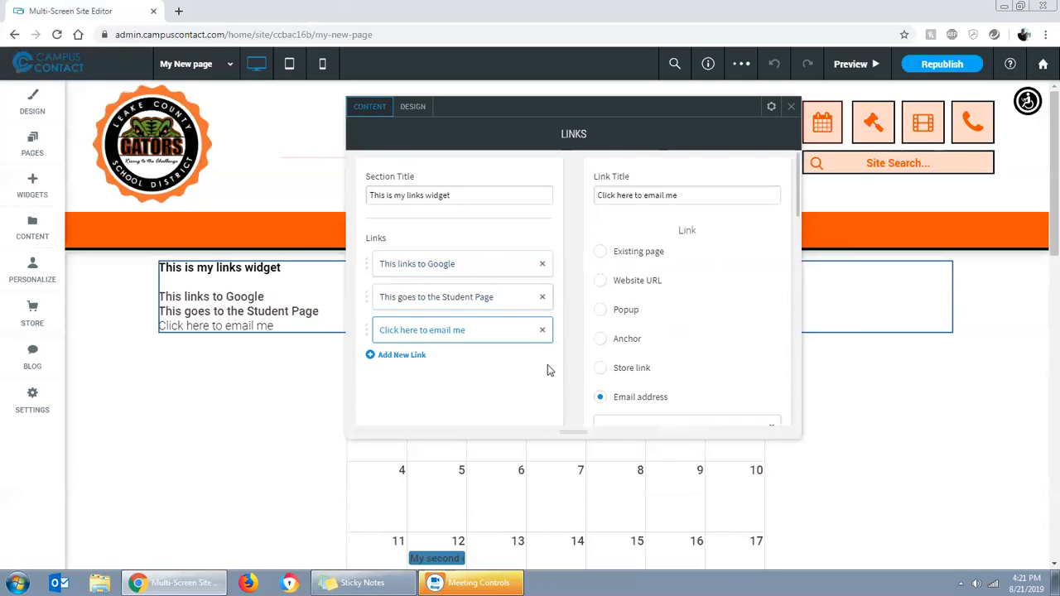
{"action": "scroll", "coordinate": [648, 395], "scroll_direction": "down", "scroll_amount": 1}
{"action": "left_click", "coordinate": [639, 358]}
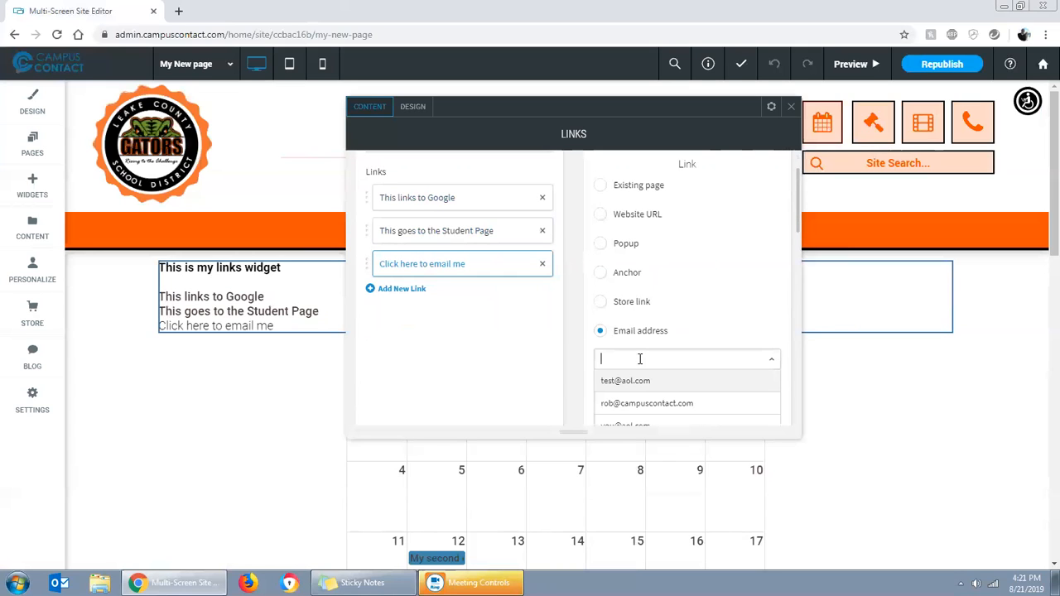
{"action": "scroll", "coordinate": [695, 303], "scroll_direction": "down", "scroll_amount": 1}
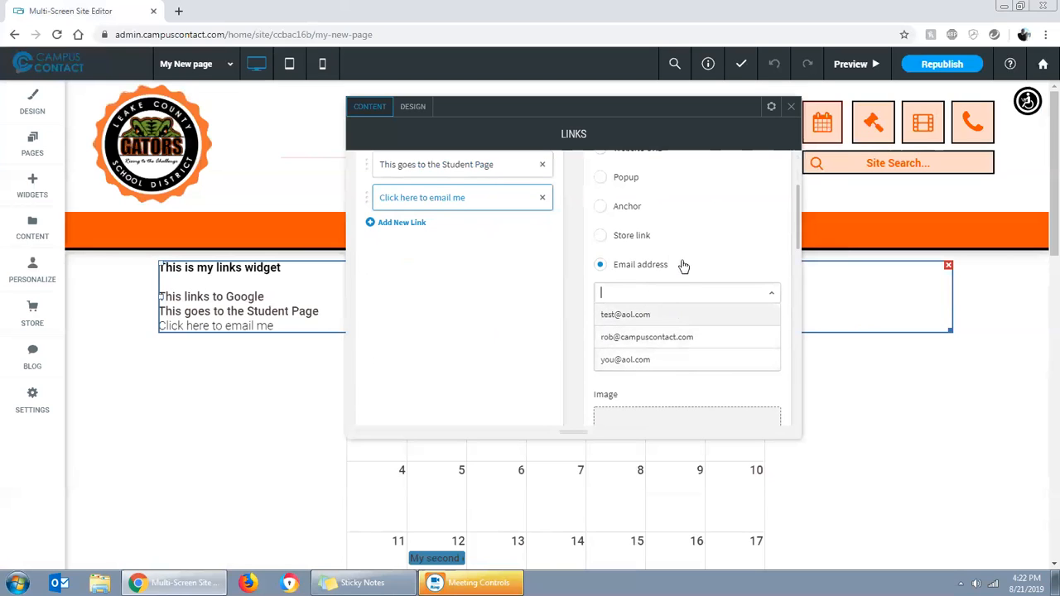
{"action": "left_click", "coordinate": [664, 338]}
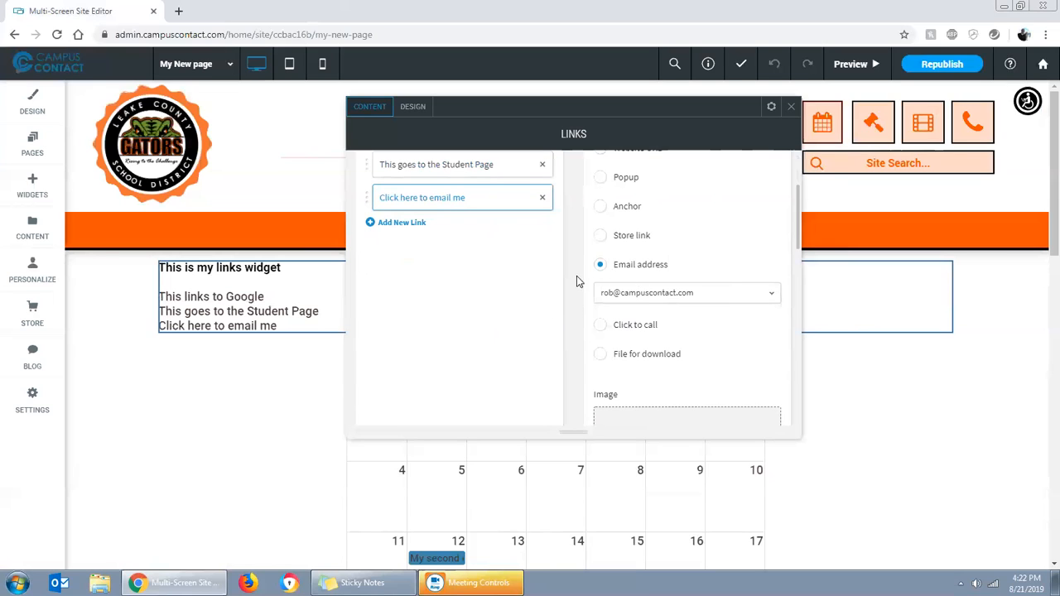
Add a fourth link to the Links widget and title it "Click here to call us!"
{"action": "scroll", "coordinate": [526, 330], "scroll_direction": "up", "scroll_amount": 1}
{"action": "scroll", "coordinate": [527, 330], "scroll_direction": "down", "scroll_amount": 2}
{"action": "scroll", "coordinate": [547, 324], "scroll_direction": "up", "scroll_amount": 2}
{"action": "scroll", "coordinate": [520, 340], "scroll_direction": "up", "scroll_amount": 4}
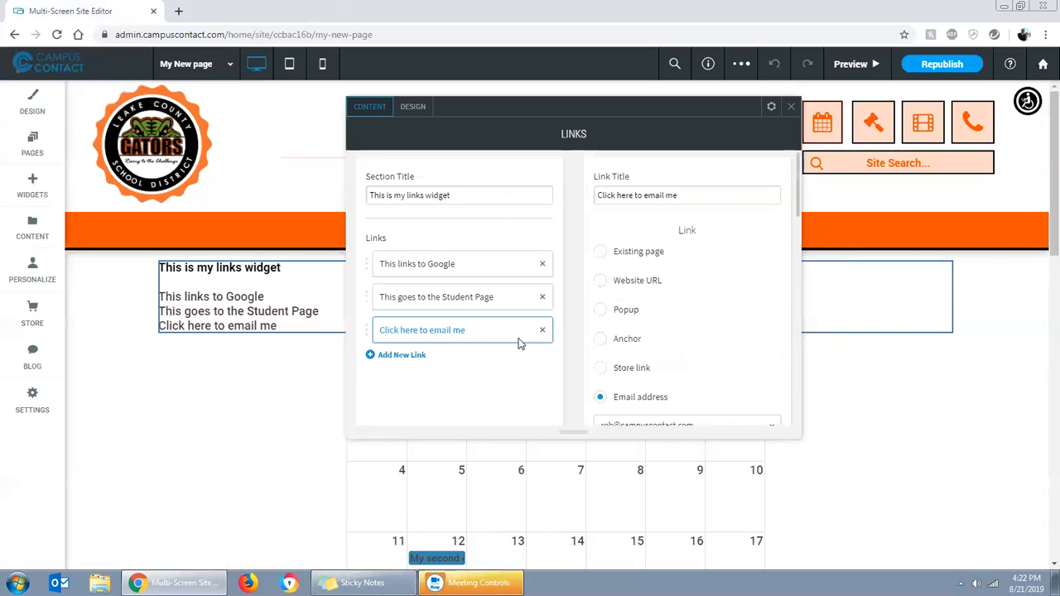
{"action": "left_click", "coordinate": [396, 357]}
{"action": "left_click", "coordinate": [403, 368]}
{"action": "left_click", "coordinate": [647, 189]}
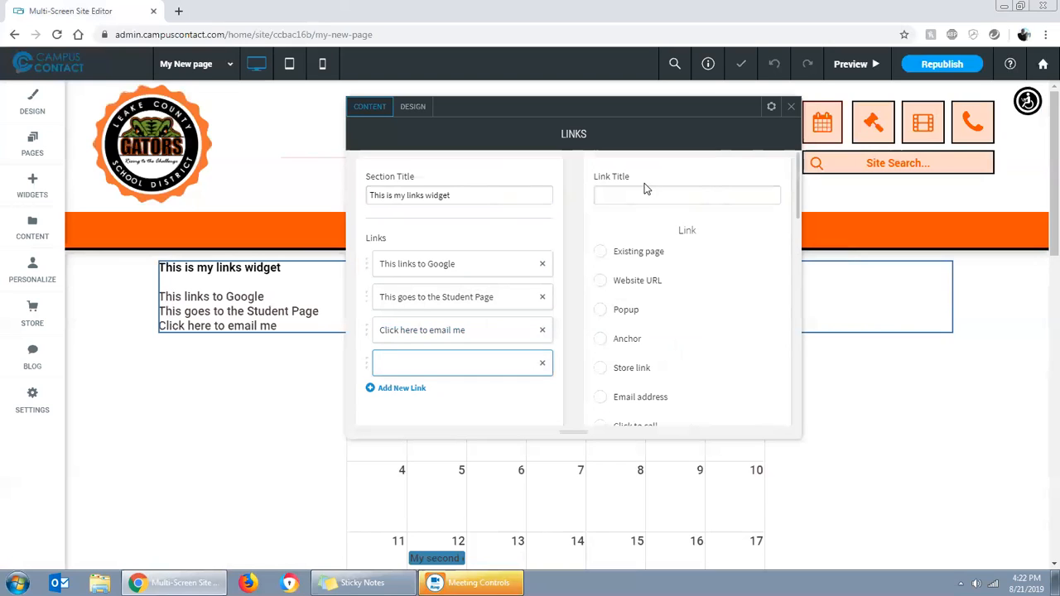
{"action": "type", "text": "Click here to"}
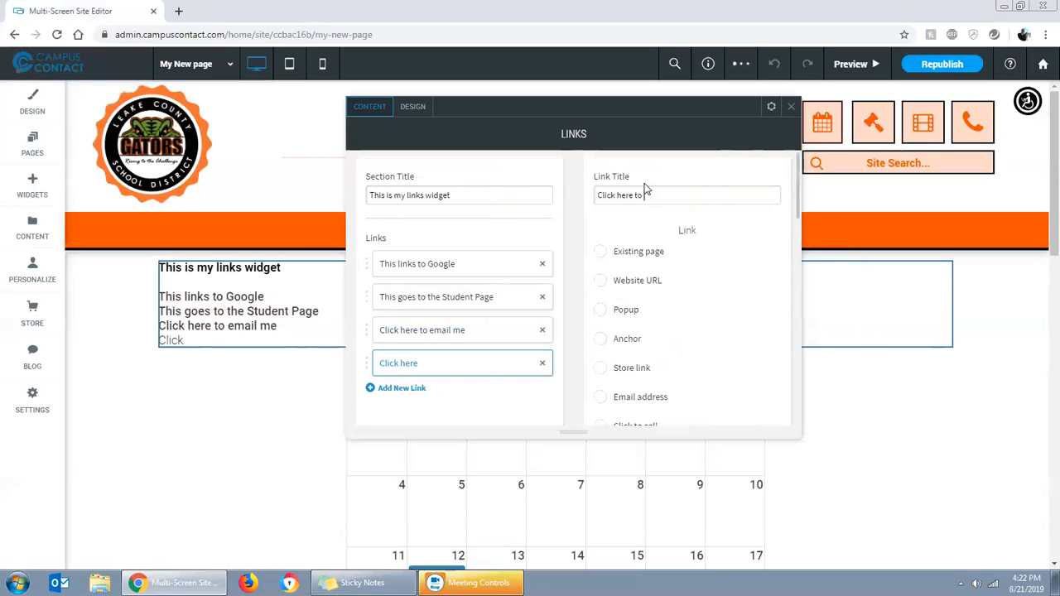
{"action": "type", "text": " call us!"}
Make the "Click here to call us!" link a Click to call link using the saved seven-digit phone number
{"action": "scroll", "coordinate": [619, 346], "scroll_direction": "down", "scroll_amount": 1}
{"action": "left_click", "coordinate": [599, 361]}
{"action": "scroll", "coordinate": [637, 367], "scroll_direction": "up", "scroll_amount": 1}
{"action": "scroll", "coordinate": [638, 367], "scroll_direction": "down", "scroll_amount": 2}
{"action": "left_click", "coordinate": [639, 349]}
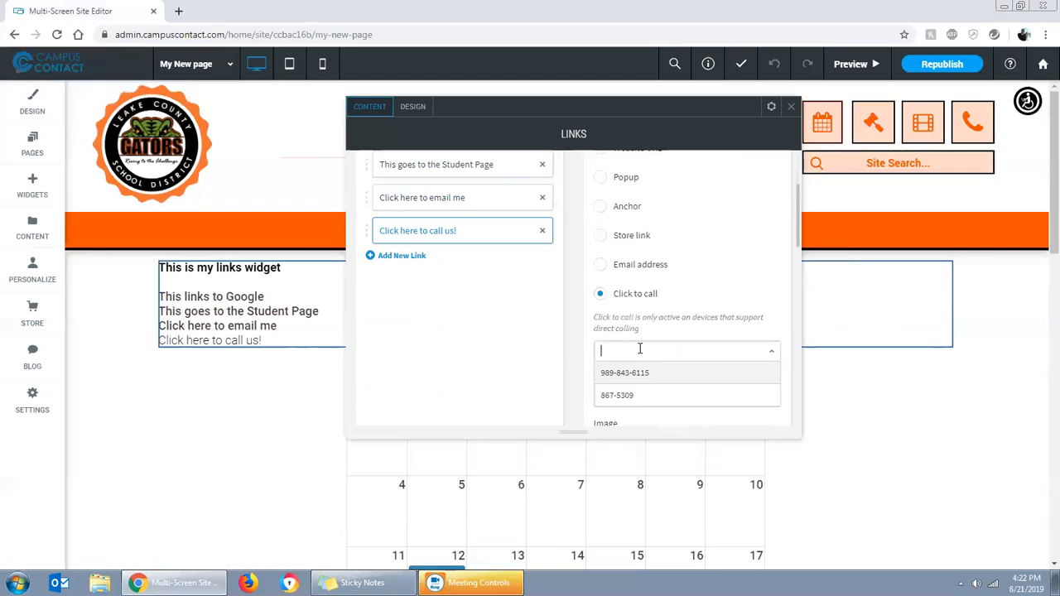
{"action": "left_click", "coordinate": [626, 395]}
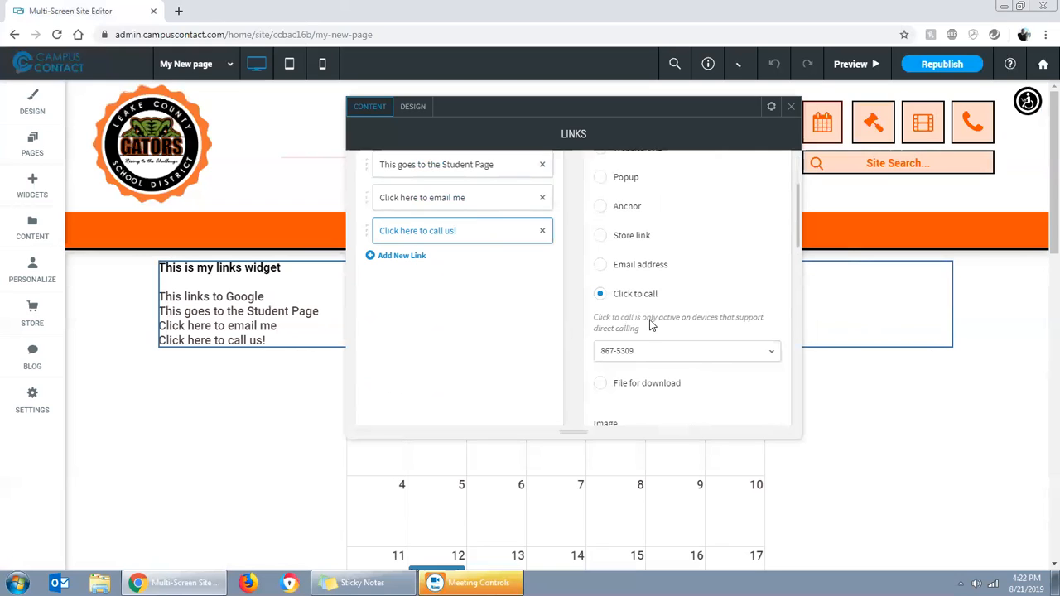
Add a fifth link to the Links widget and title it "This links to a file"
{"action": "left_click", "coordinate": [406, 257]}
{"action": "left_click", "coordinate": [416, 271]}
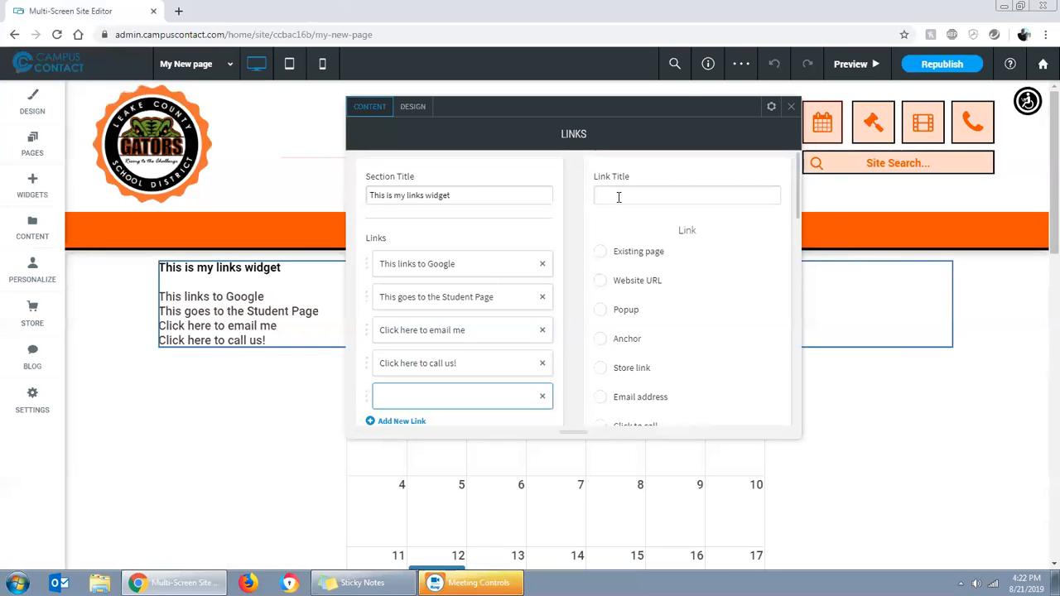
{"action": "type", "text": "This links to a file"}
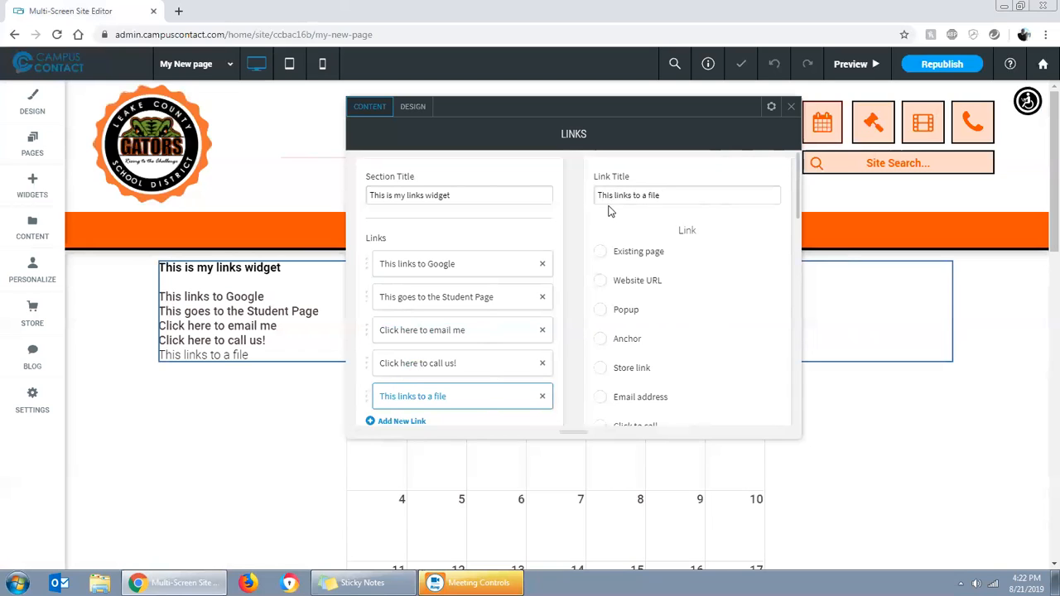
Make the file link a File for download link, search the uploaded files for ".pdf" and select ABCWarmUp1.pdf
{"action": "scroll", "coordinate": [662, 248], "scroll_direction": "down", "scroll_amount": 3}
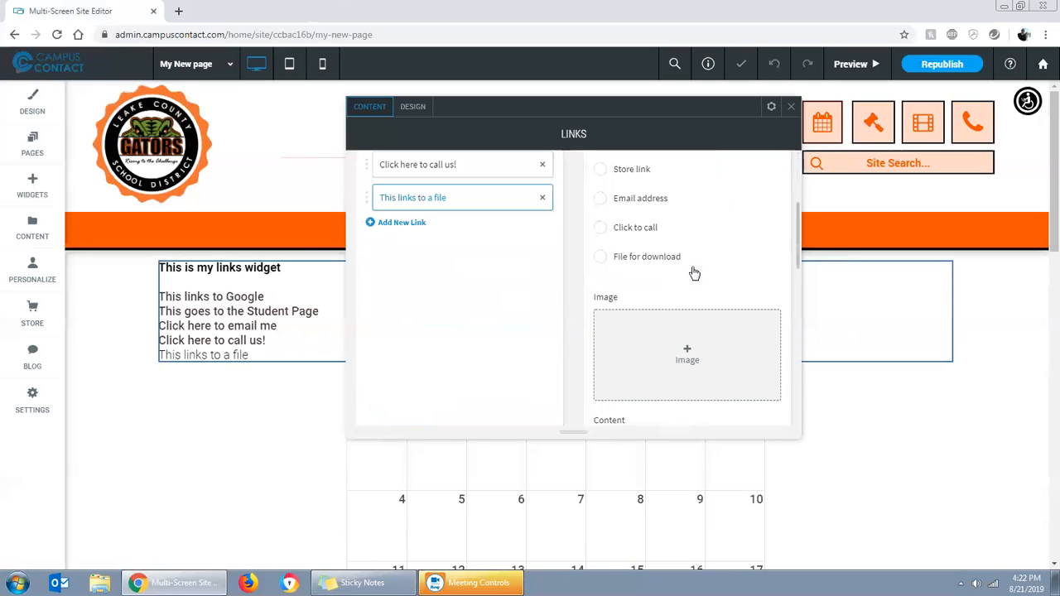
{"action": "left_click", "coordinate": [599, 258]}
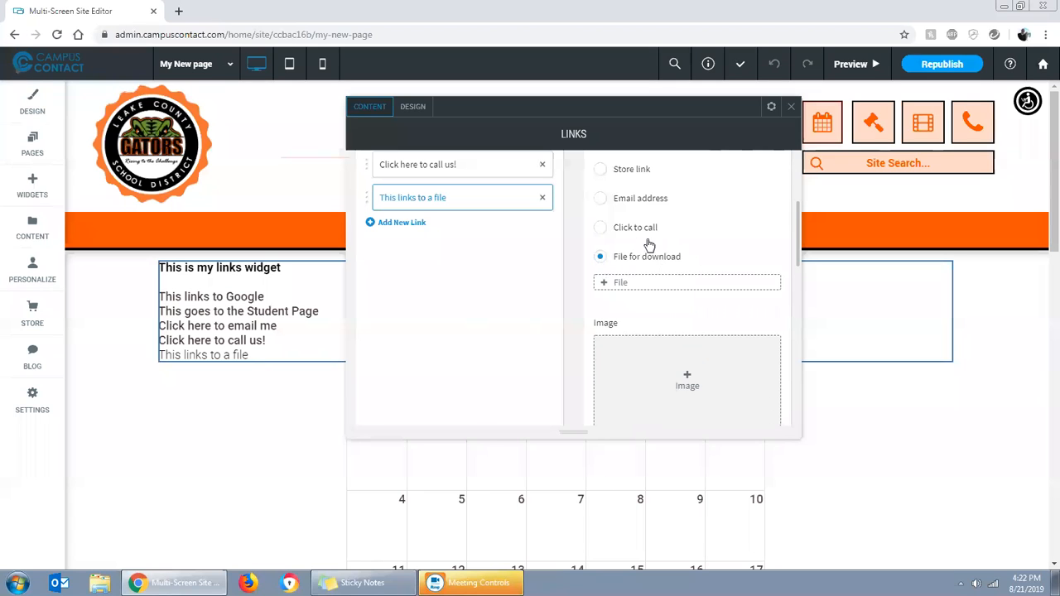
{"action": "left_click", "coordinate": [624, 286]}
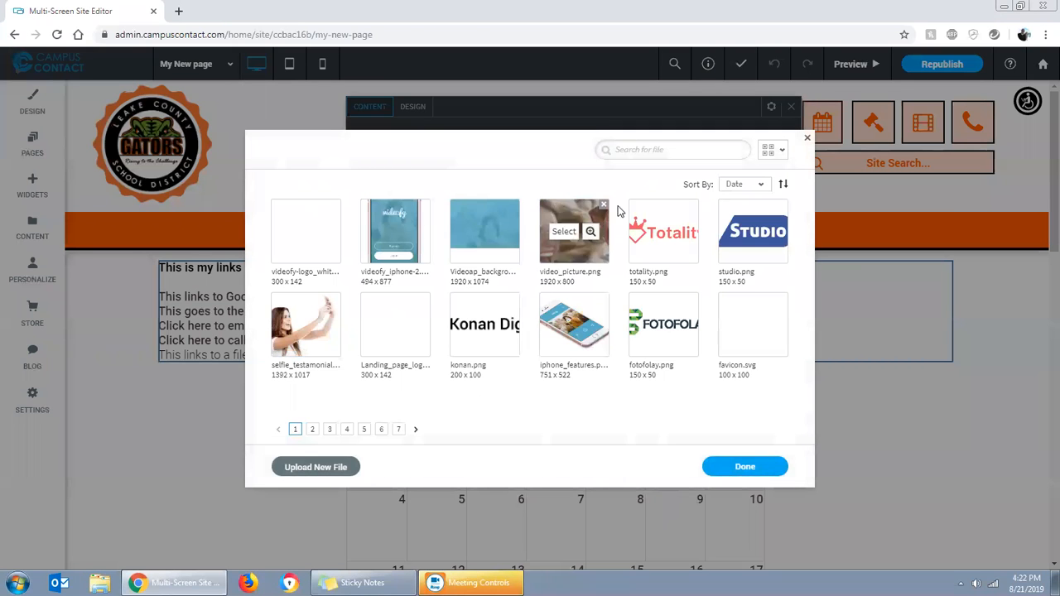
{"action": "left_click", "coordinate": [636, 151]}
{"action": "type", "text": ".pdf"}
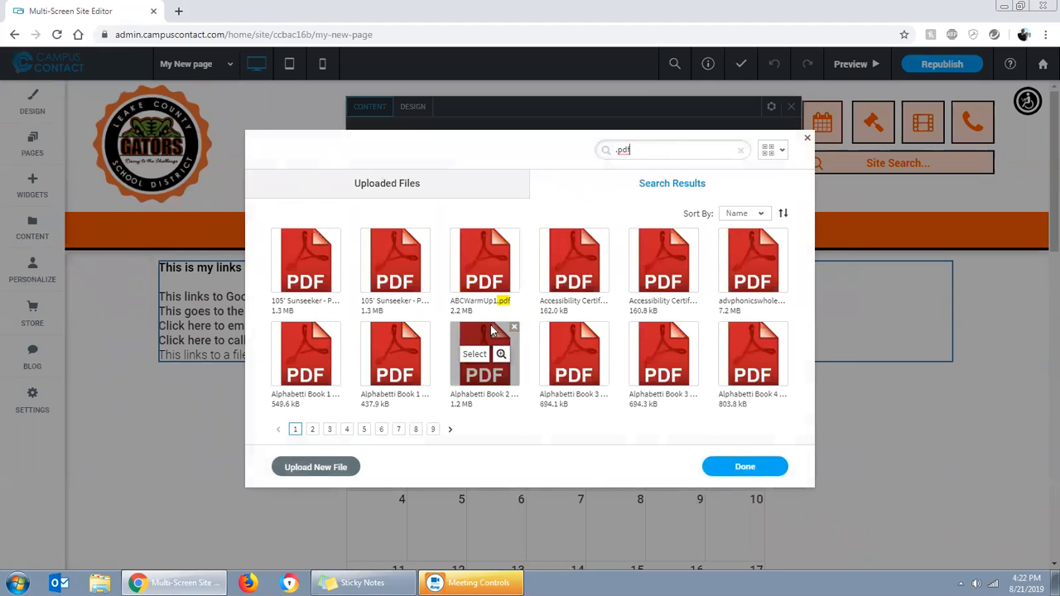
{"action": "left_click", "coordinate": [474, 261]}
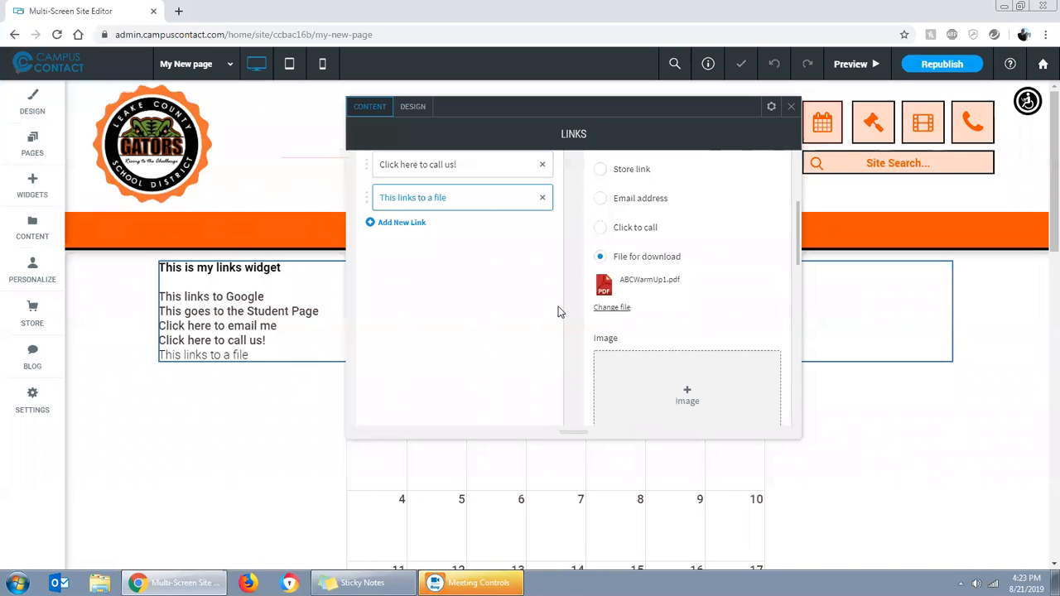
Examine the upload sources for replacing the linked file, including My Computer, Dropbox and Google Drive
{"action": "left_click", "coordinate": [613, 310]}
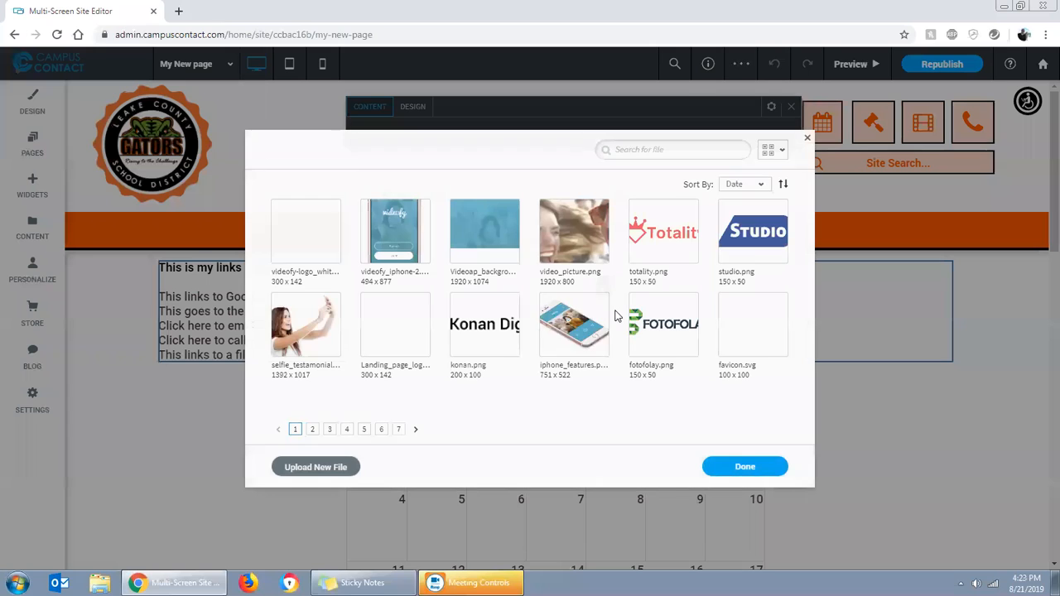
{"action": "left_click", "coordinate": [313, 468]}
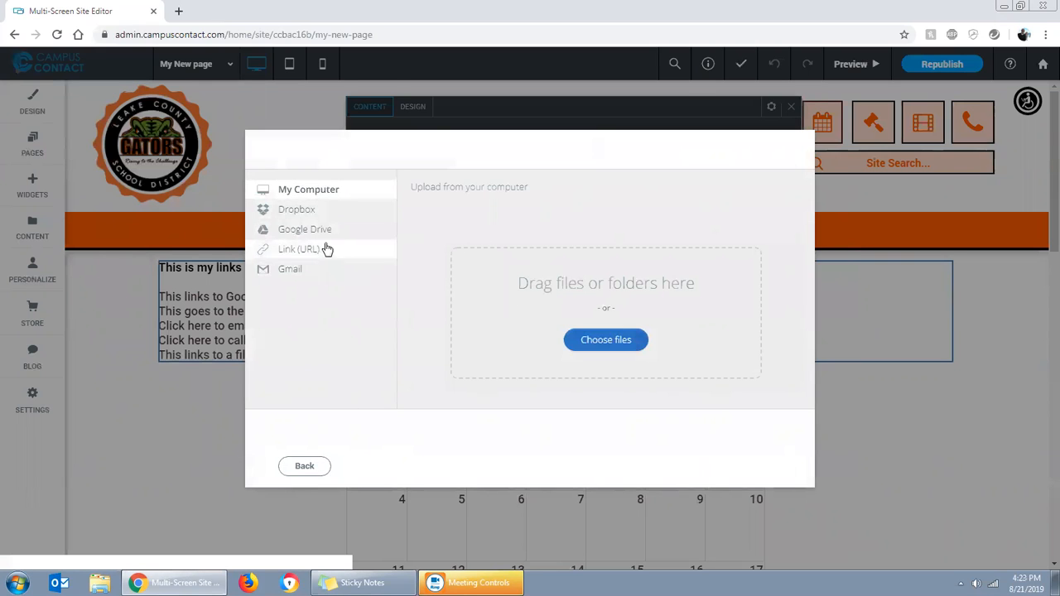
{"action": "left_click", "coordinate": [293, 210]}
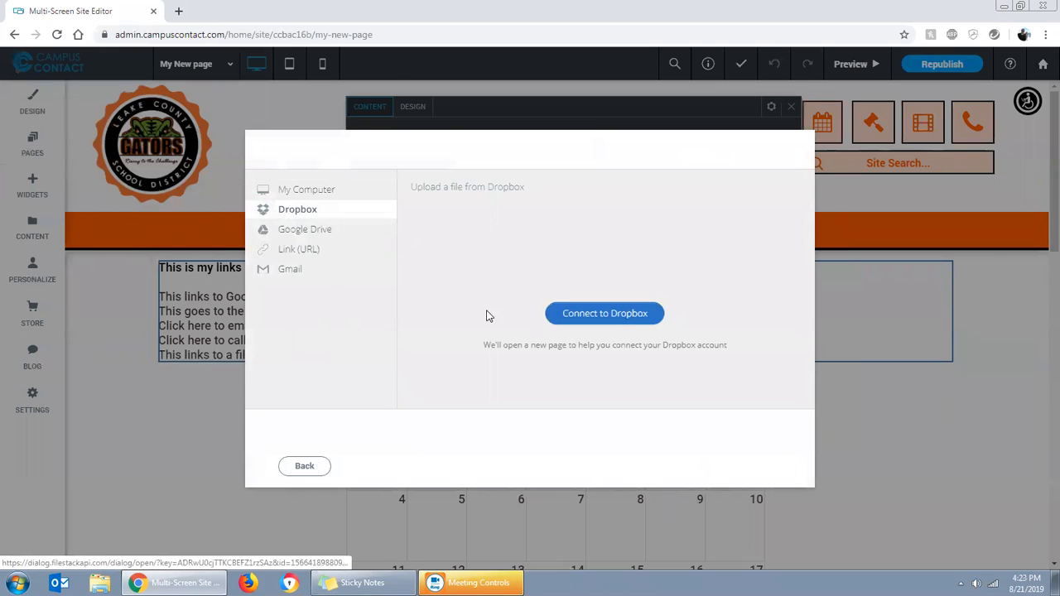
{"action": "left_click", "coordinate": [312, 235]}
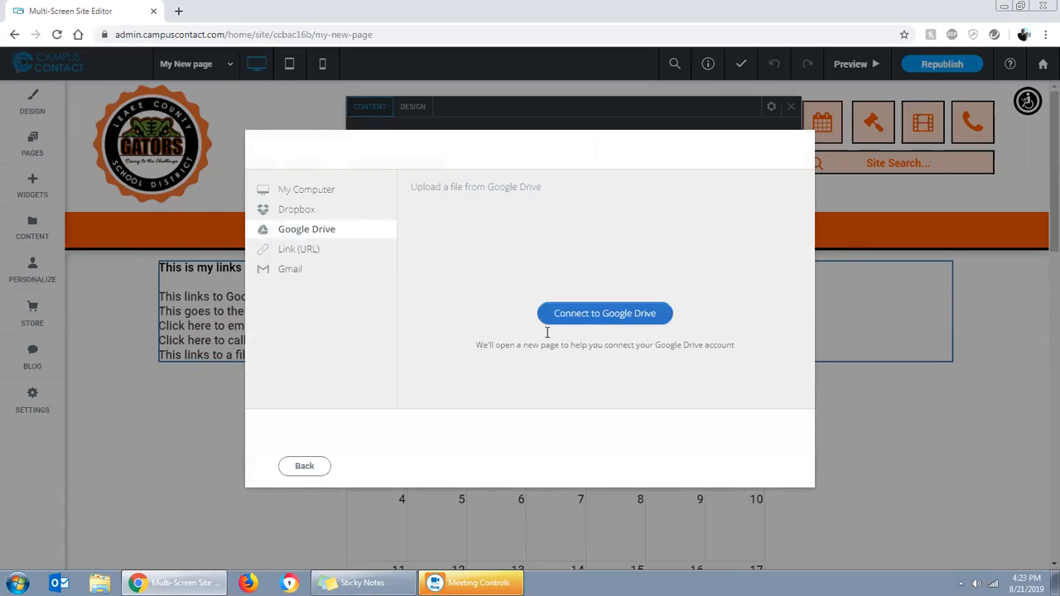
Examine the Link (URL) and Gmail upload sources, then return to the uploaded files and close the file picker
{"action": "left_click", "coordinate": [296, 251]}
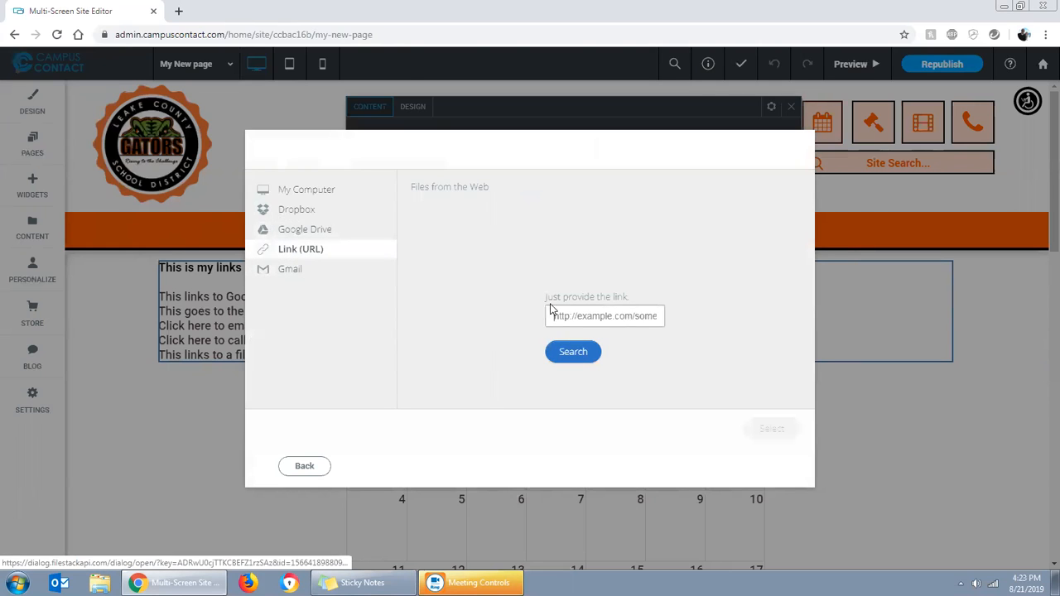
{"action": "left_click", "coordinate": [294, 271]}
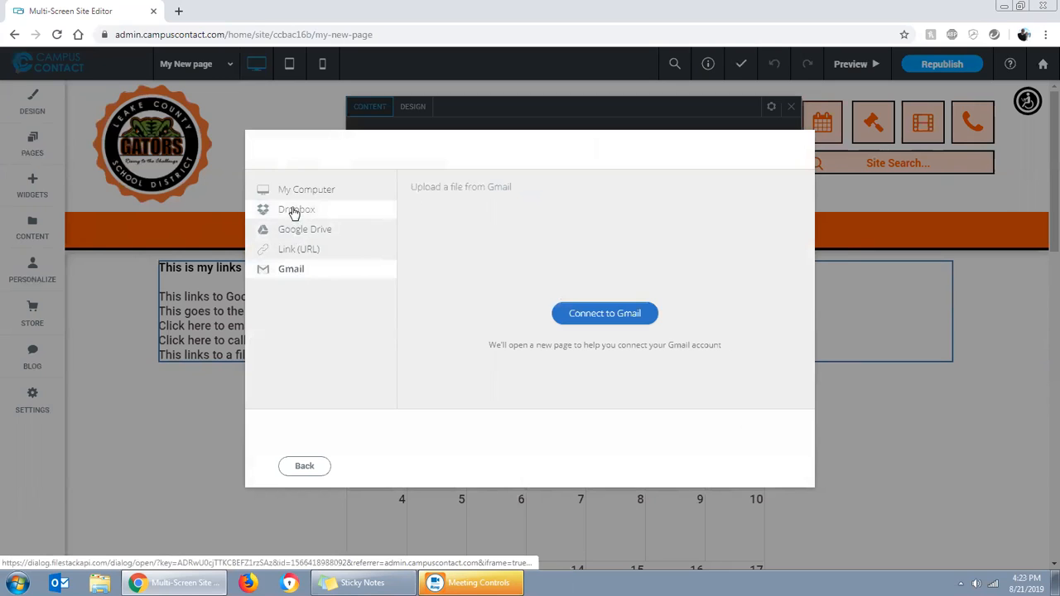
{"action": "left_click", "coordinate": [302, 466]}
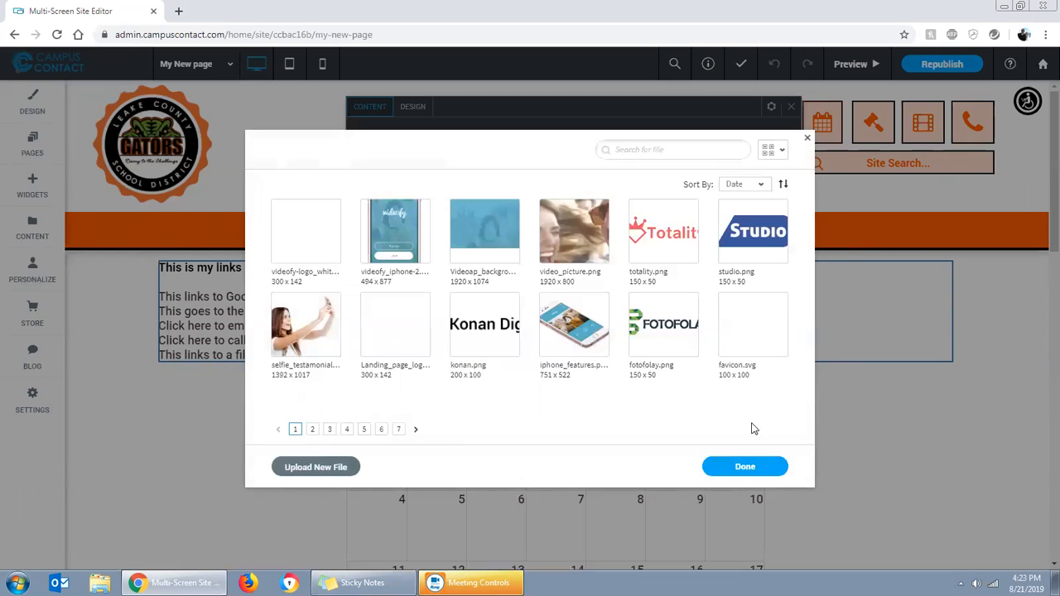
{"action": "left_click", "coordinate": [748, 469]}
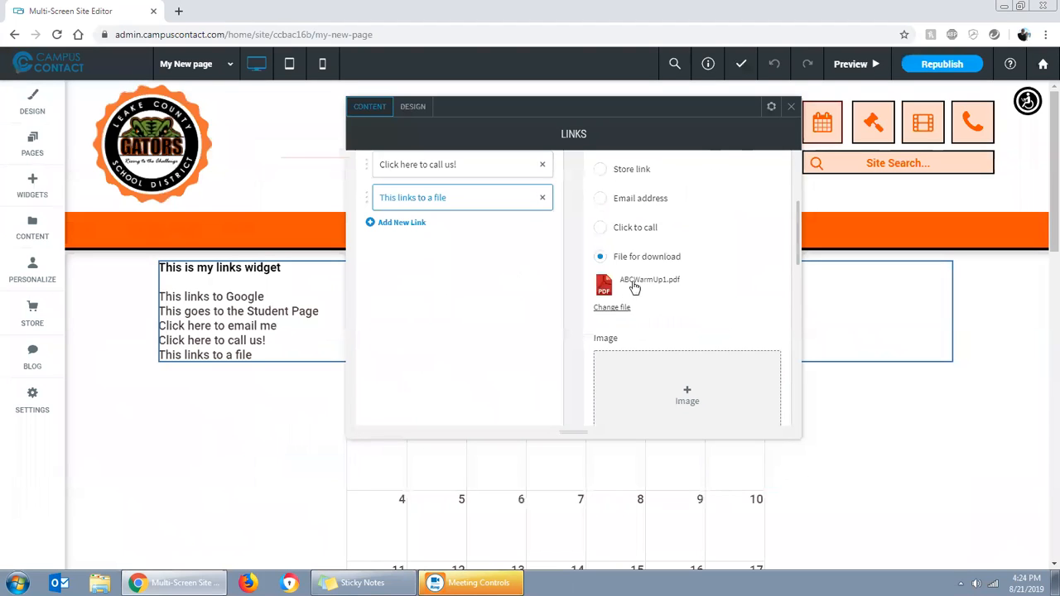
Review the five links and the available link types in the Links widget, then close its editor
{"action": "scroll", "coordinate": [502, 303], "scroll_direction": "up", "scroll_amount": 2}
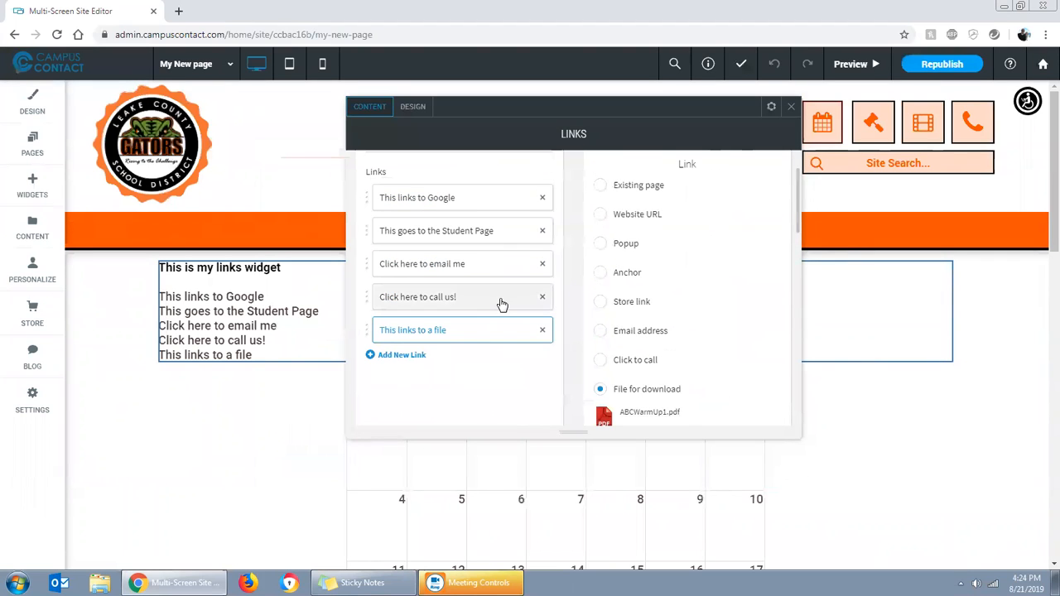
{"action": "scroll", "coordinate": [630, 318], "scroll_direction": "up", "scroll_amount": 1}
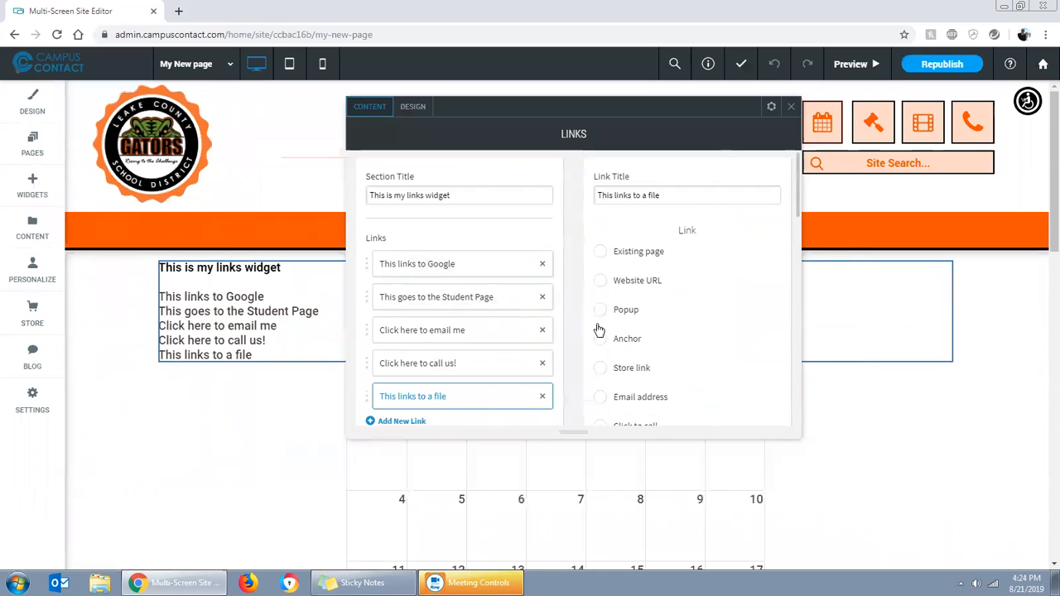
{"action": "scroll", "coordinate": [663, 339], "scroll_direction": "down", "scroll_amount": 1}
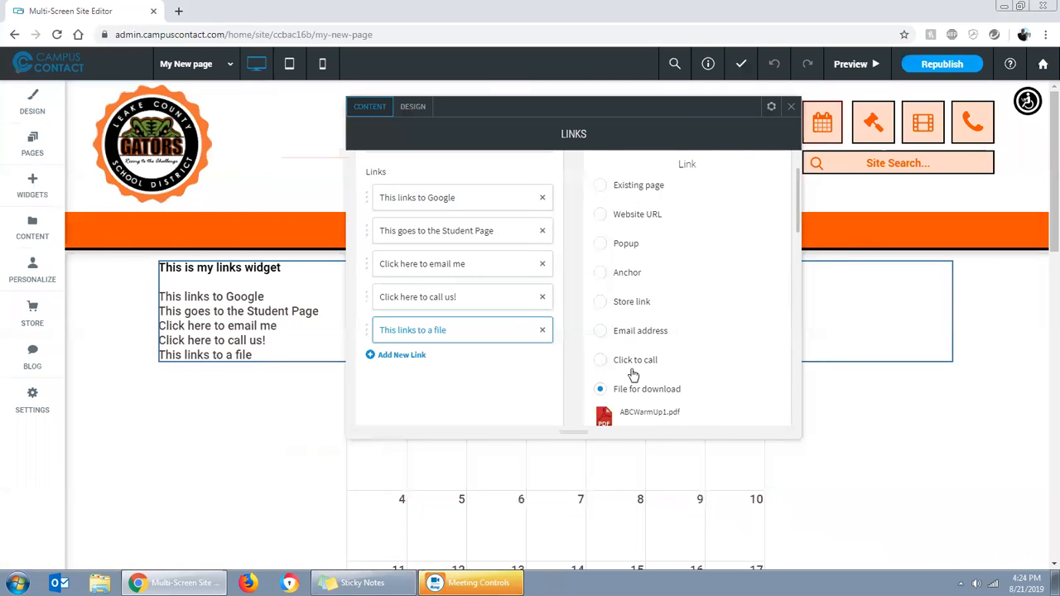
{"action": "scroll", "coordinate": [623, 362], "scroll_direction": "down", "scroll_amount": 1}
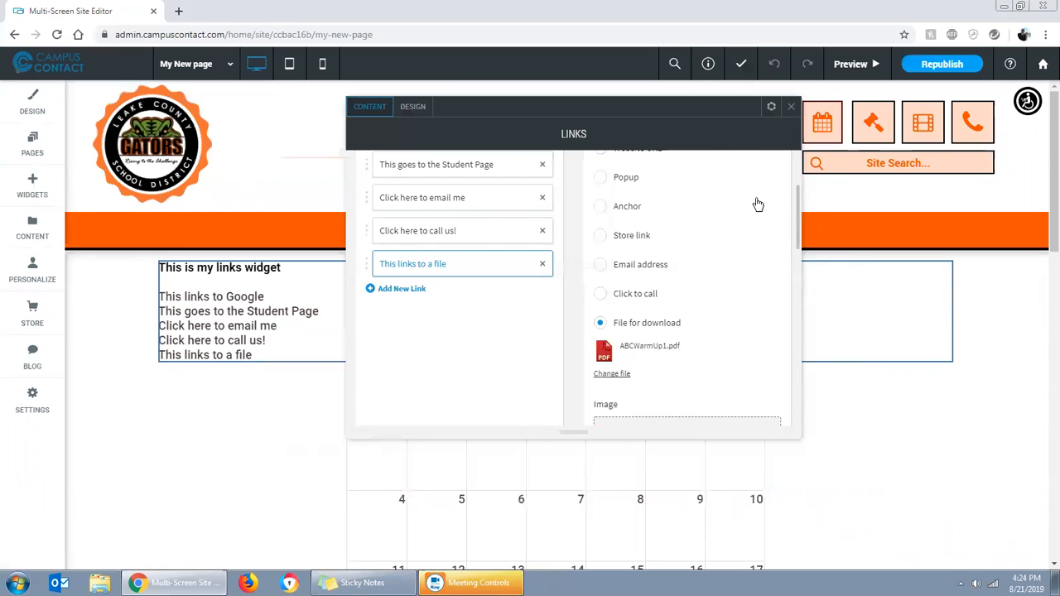
{"action": "scroll", "coordinate": [580, 305], "scroll_direction": "up", "scroll_amount": 1}
{"action": "scroll", "coordinate": [580, 305], "scroll_direction": "up", "scroll_amount": 1}
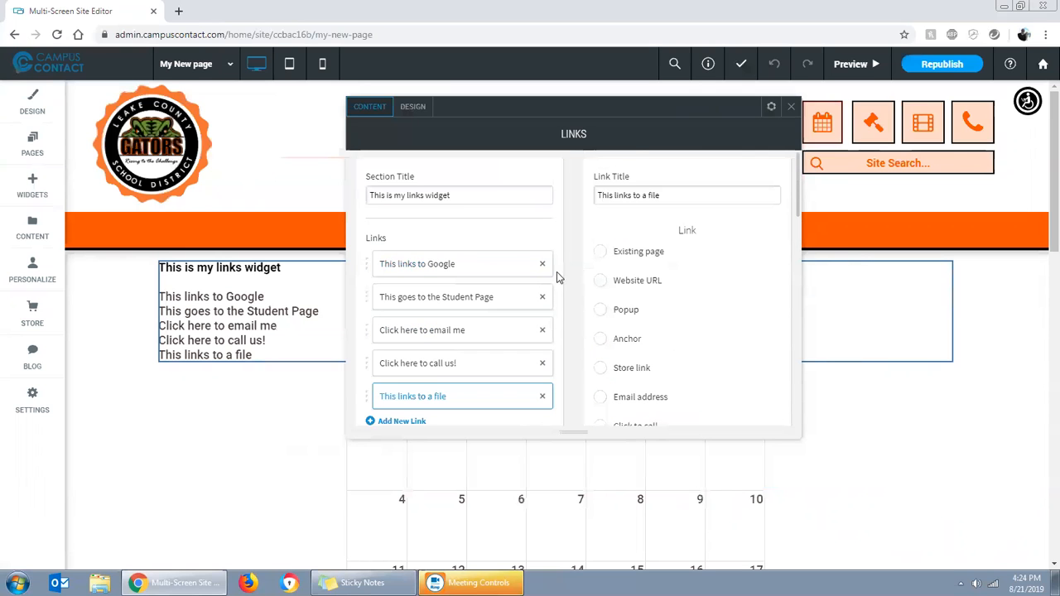
{"action": "left_click", "coordinate": [791, 106]}
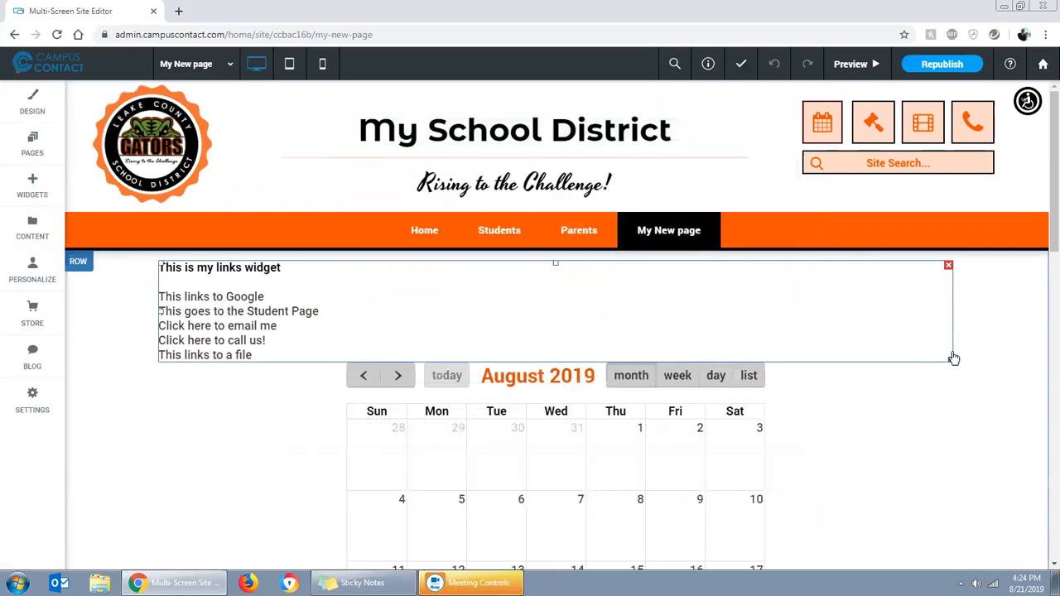
Narrow the Links widget so it sits centered above the calendar, and add space above both the Links and Calendar widgets
{"action": "left_click_drag", "start_coordinate": [948, 358], "coordinate": [695, 394]}
{"action": "scroll", "coordinate": [754, 381], "scroll_direction": "down", "scroll_amount": 1}
{"action": "scroll", "coordinate": [756, 402], "scroll_direction": "up", "scroll_amount": 1}
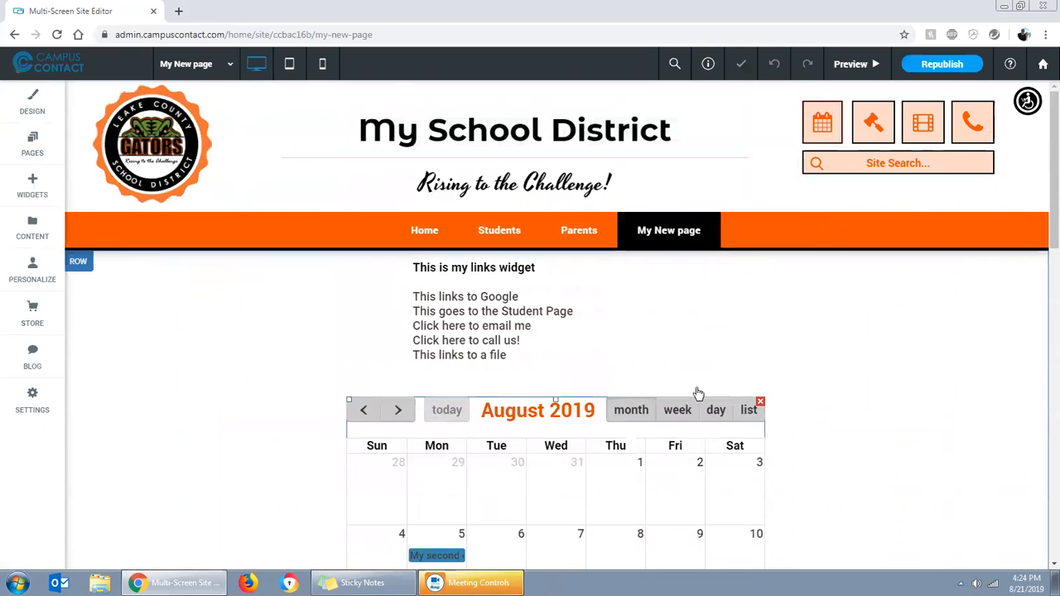
{"action": "left_click_drag", "start_coordinate": [555, 269], "coordinate": [553, 306]}
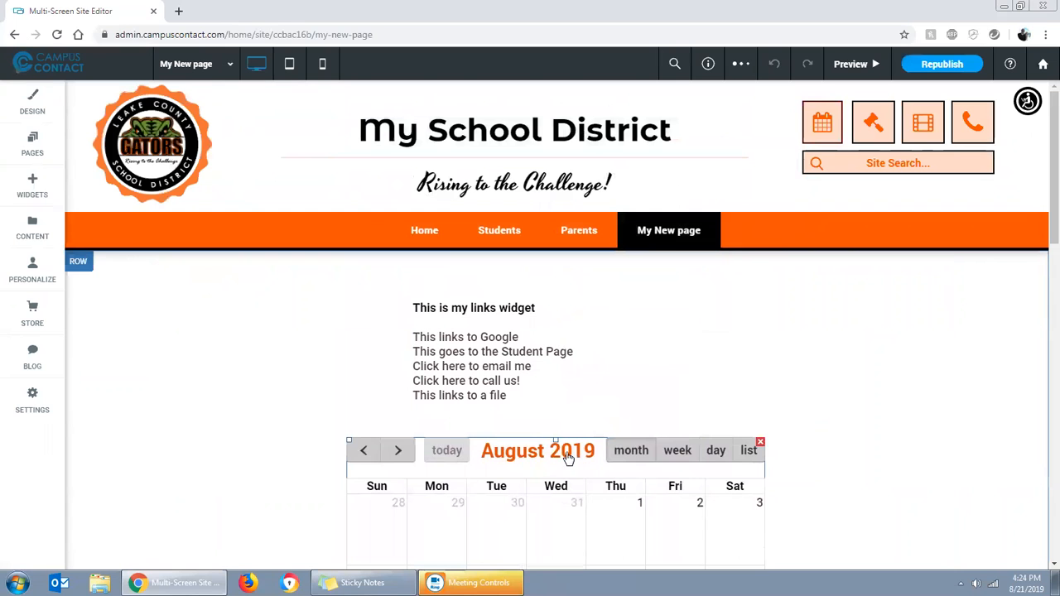
{"action": "left_click_drag", "start_coordinate": [556, 441], "coordinate": [558, 457]}
{"action": "scroll", "coordinate": [710, 453], "scroll_direction": "down", "scroll_amount": 12}
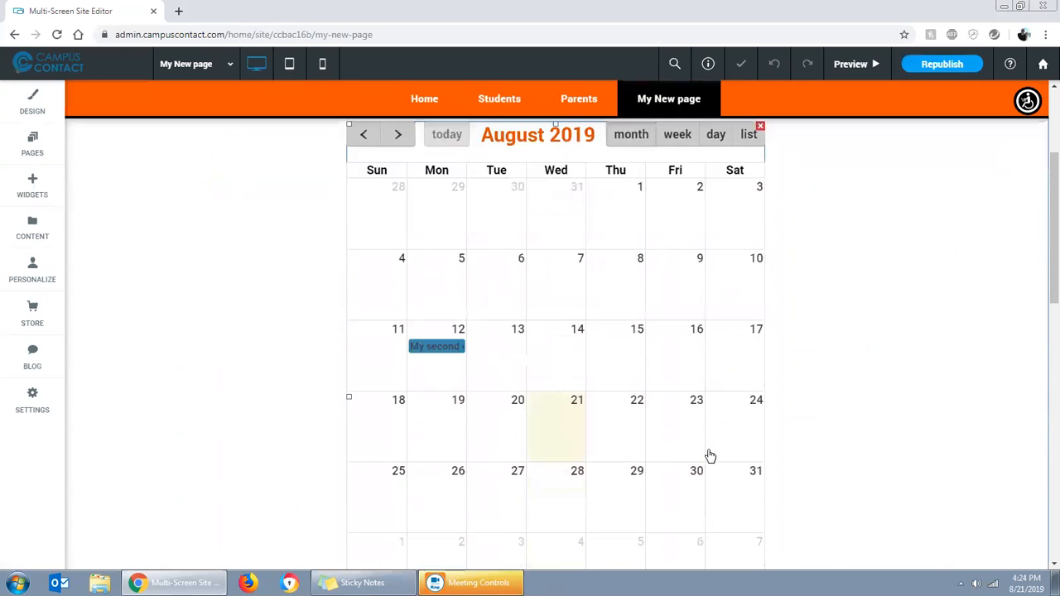
{"action": "scroll", "coordinate": [842, 428], "scroll_direction": "up", "scroll_amount": 15}
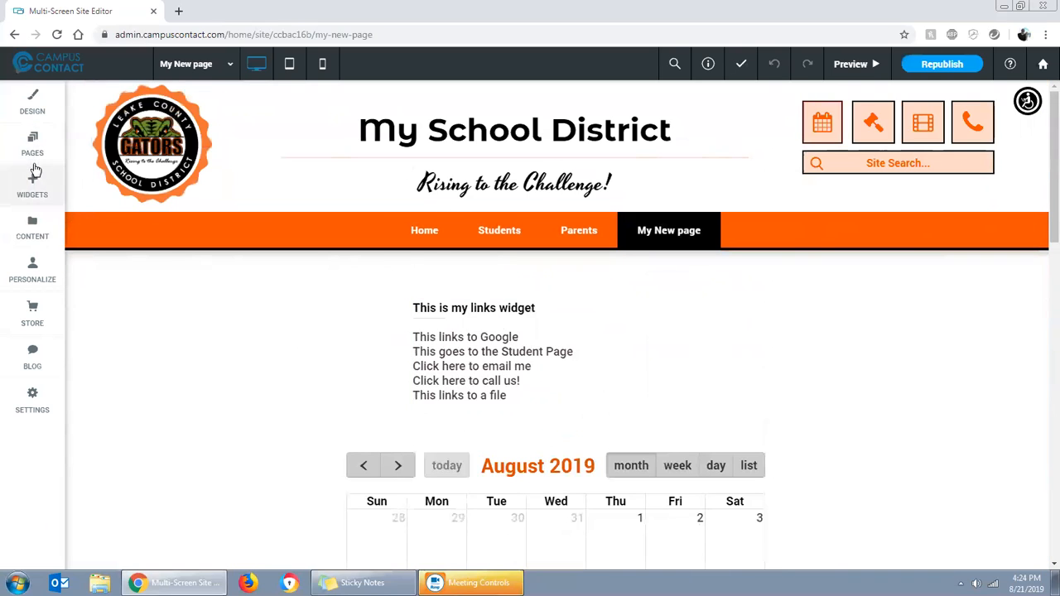
Add an Image Slider widget above the Links widget and close its content editor
{"action": "left_click", "coordinate": [31, 196]}
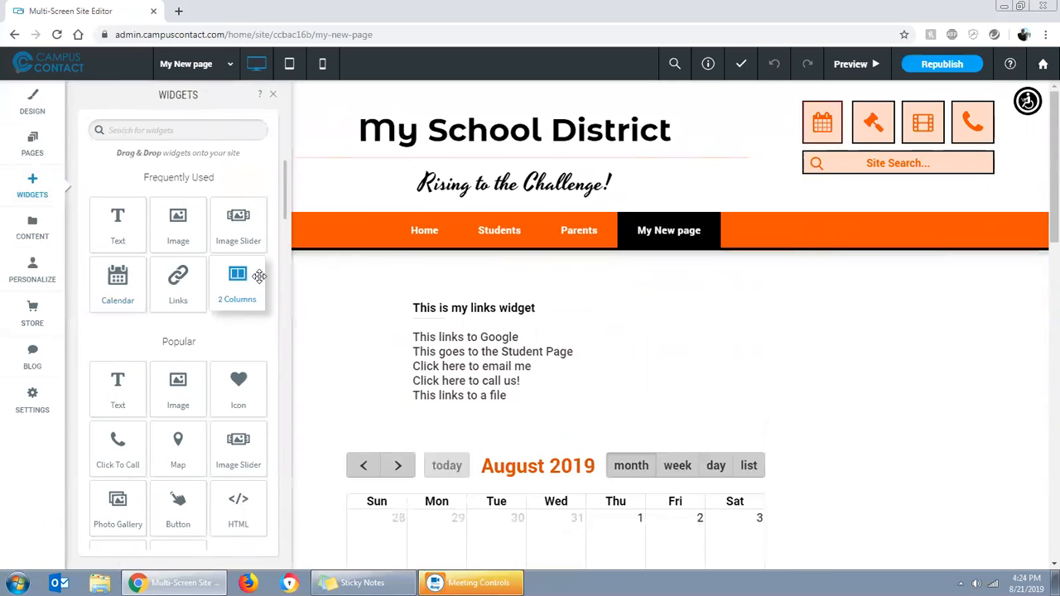
{"action": "left_click_drag", "start_coordinate": [235, 219], "coordinate": [492, 312]}
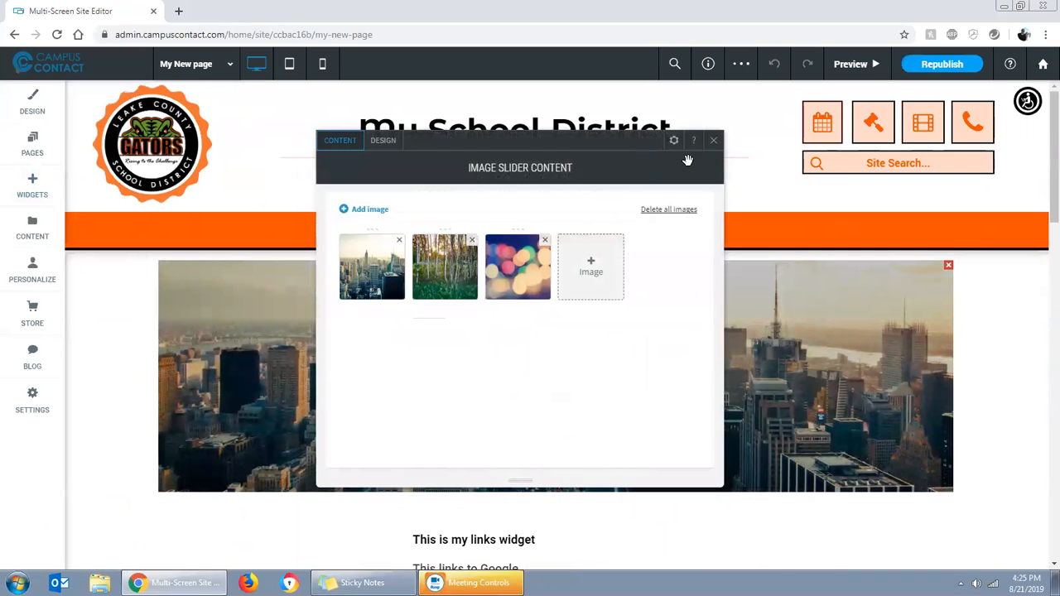
{"action": "left_click", "coordinate": [714, 142]}
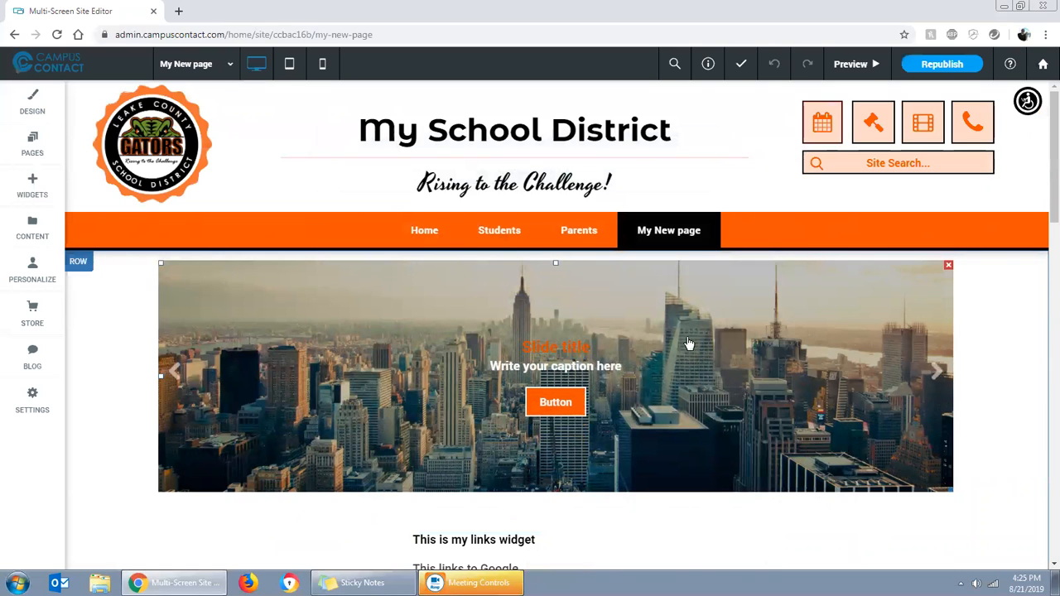
Delete the three default images from the image slider
{"action": "left_click", "coordinate": [736, 317]}
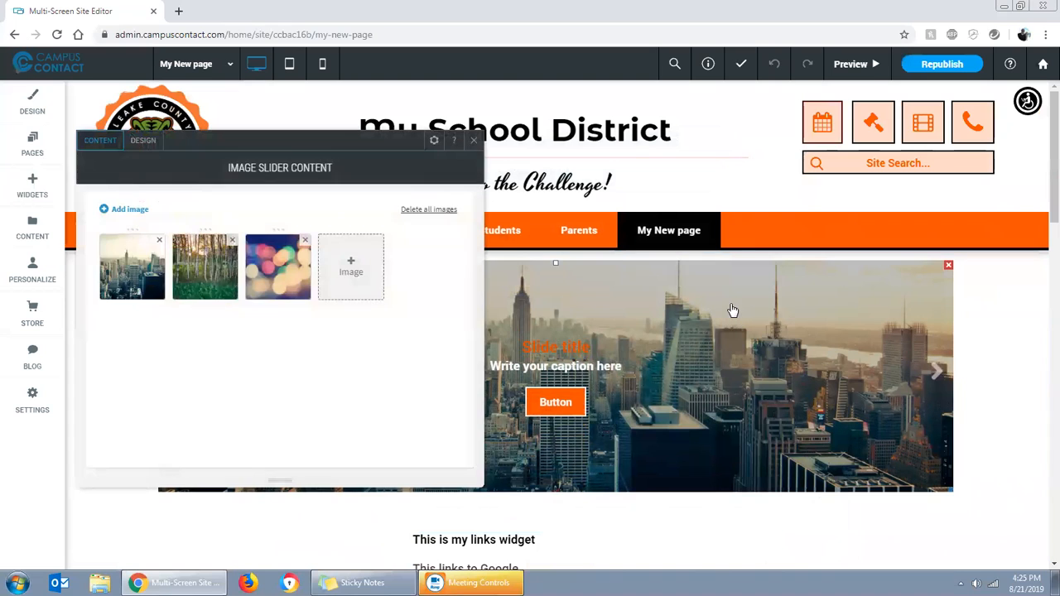
{"action": "left_click", "coordinate": [159, 241]}
{"action": "left_click", "coordinate": [159, 241]}
{"action": "left_click", "coordinate": [159, 242]}
Fill the slider with three site images: dog-man-hands.jpg, the yellow school bus beside a building, and the superhero kids
{"action": "left_click", "coordinate": [131, 270]}
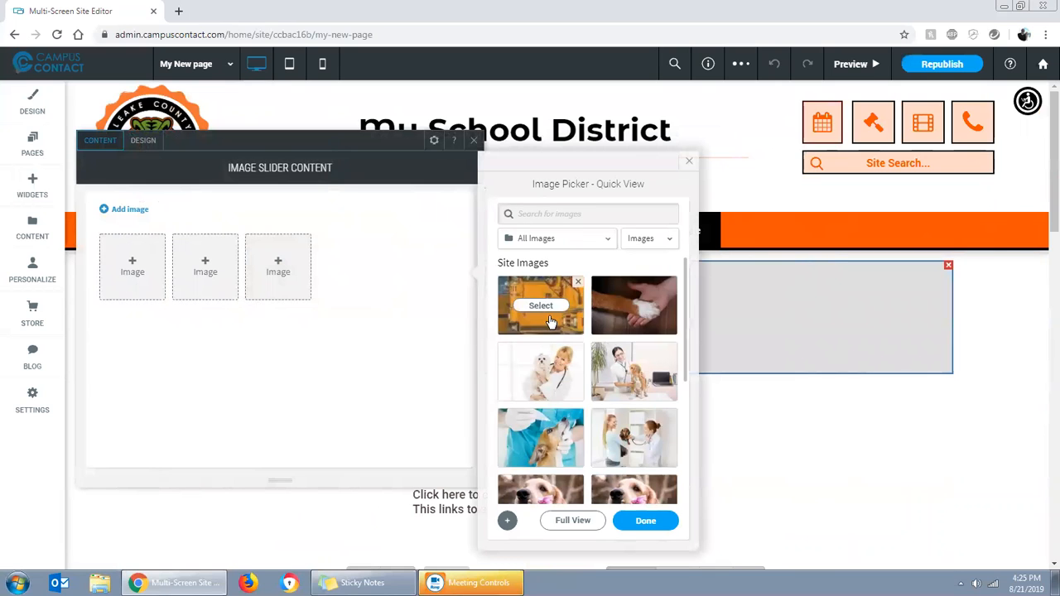
{"action": "left_click", "coordinate": [633, 304]}
{"action": "scroll", "coordinate": [553, 443], "scroll_direction": "down", "scroll_amount": 3}
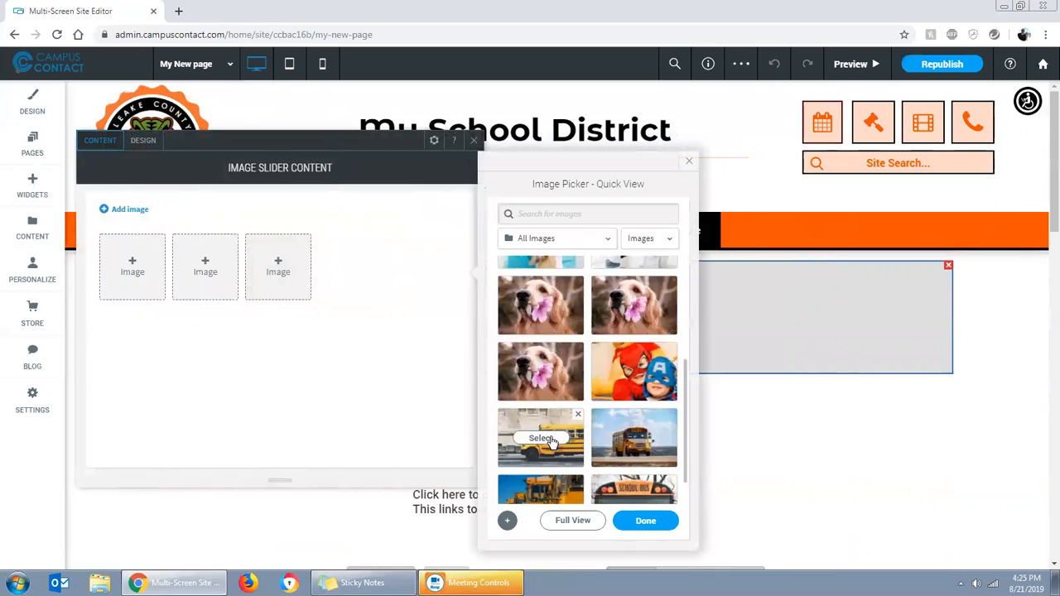
{"action": "left_click", "coordinate": [540, 439]}
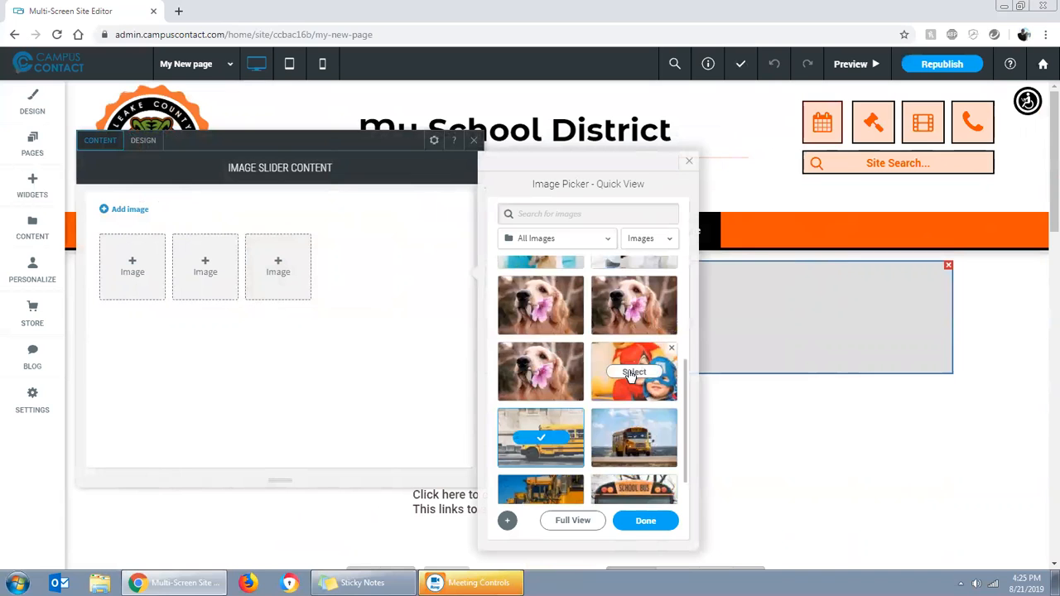
{"action": "left_click", "coordinate": [647, 519]}
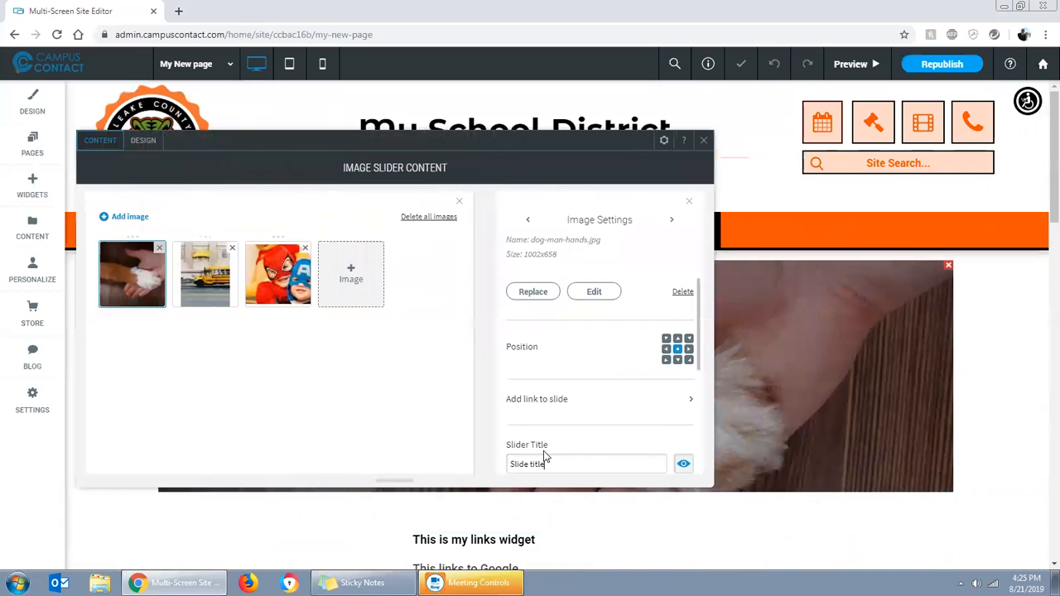
{"action": "left_click", "coordinate": [704, 145]}
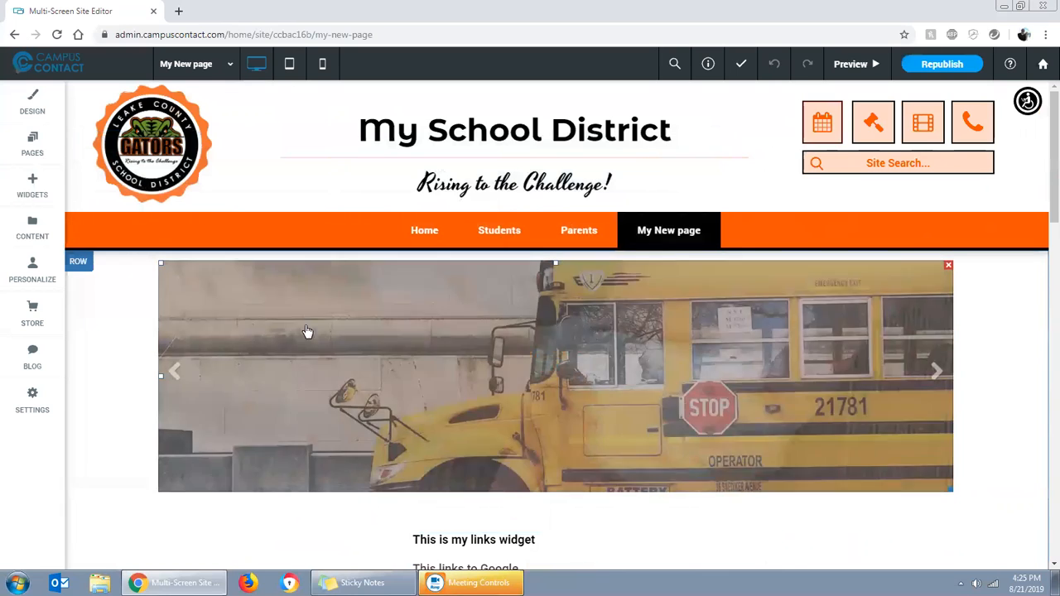
Examine the image settings of each of the three slides, including position, link, title and caption options
{"action": "left_click", "coordinate": [356, 359]}
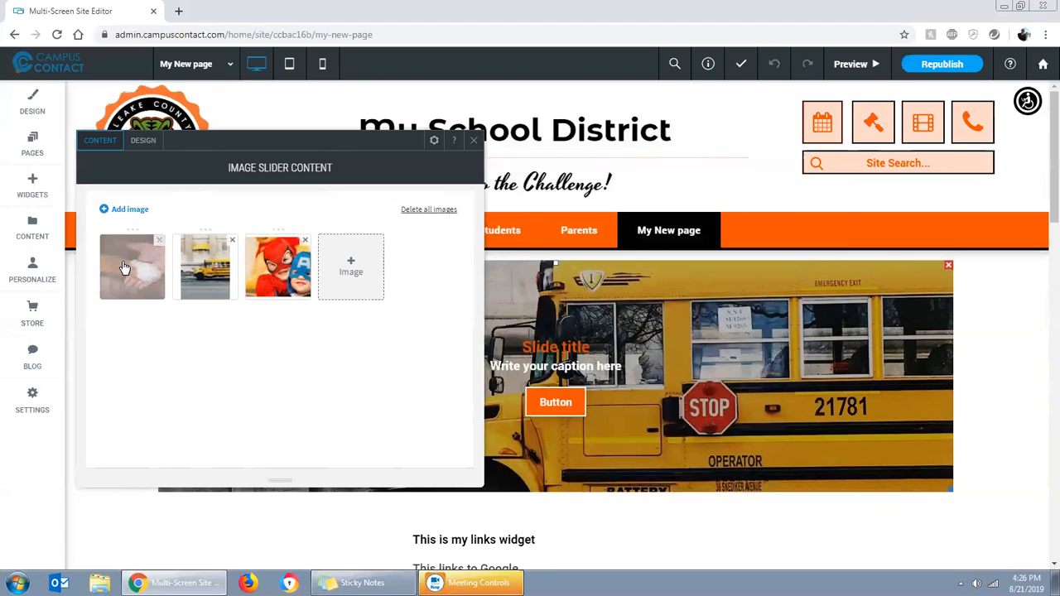
{"action": "left_click", "coordinate": [161, 270]}
{"action": "left_click", "coordinate": [209, 273]}
{"action": "left_click", "coordinate": [270, 290]}
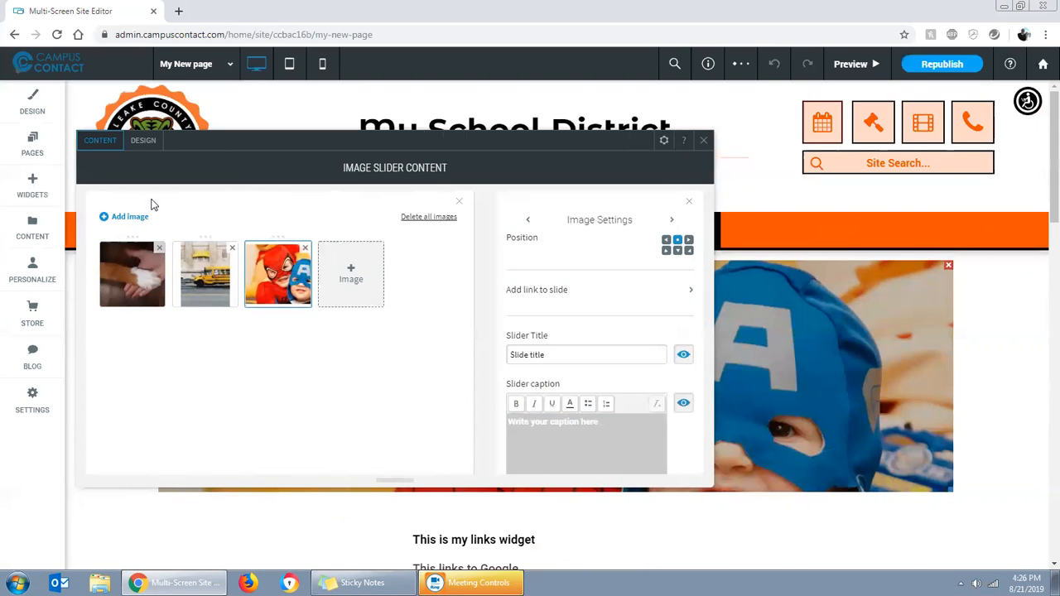
Compare the slider's design layouts and apply the image-only layout without title, caption or button
{"action": "left_click", "coordinate": [142, 142]}
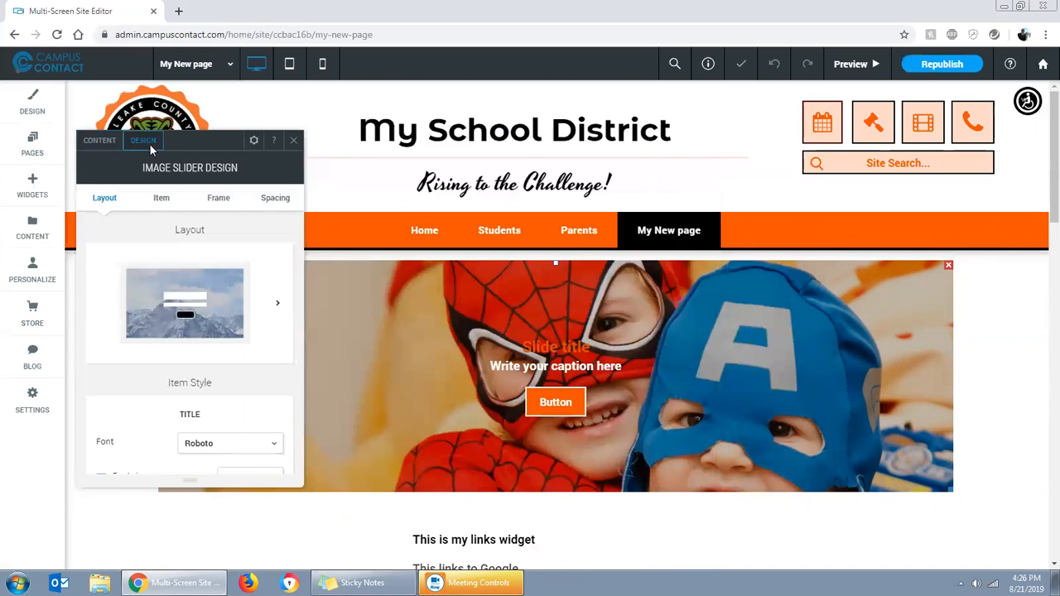
{"action": "left_click_drag", "start_coordinate": [203, 146], "coordinate": [481, 151]}
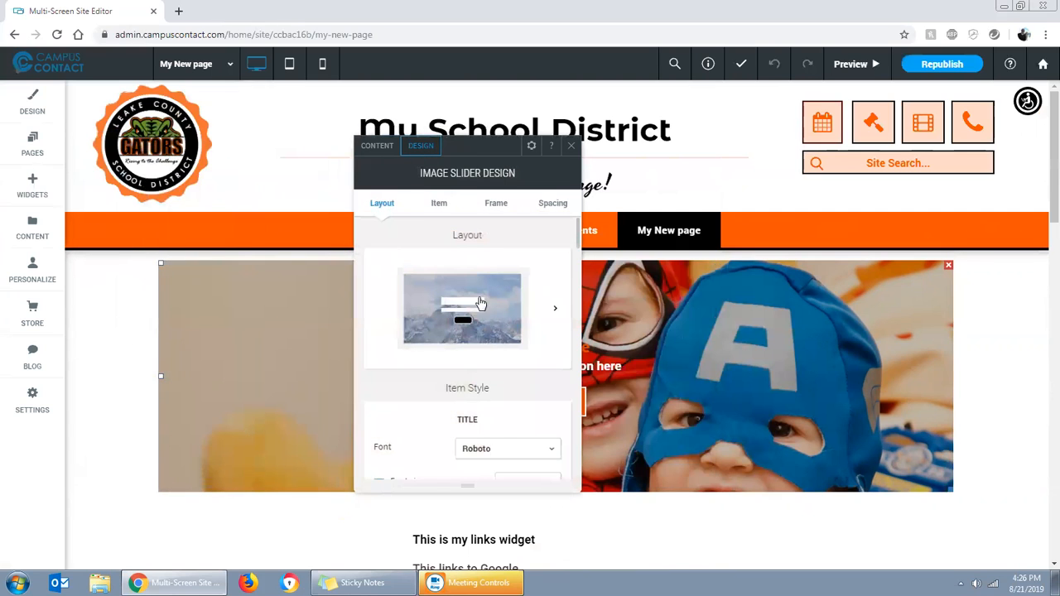
{"action": "scroll", "coordinate": [483, 310], "scroll_direction": "down", "scroll_amount": 3}
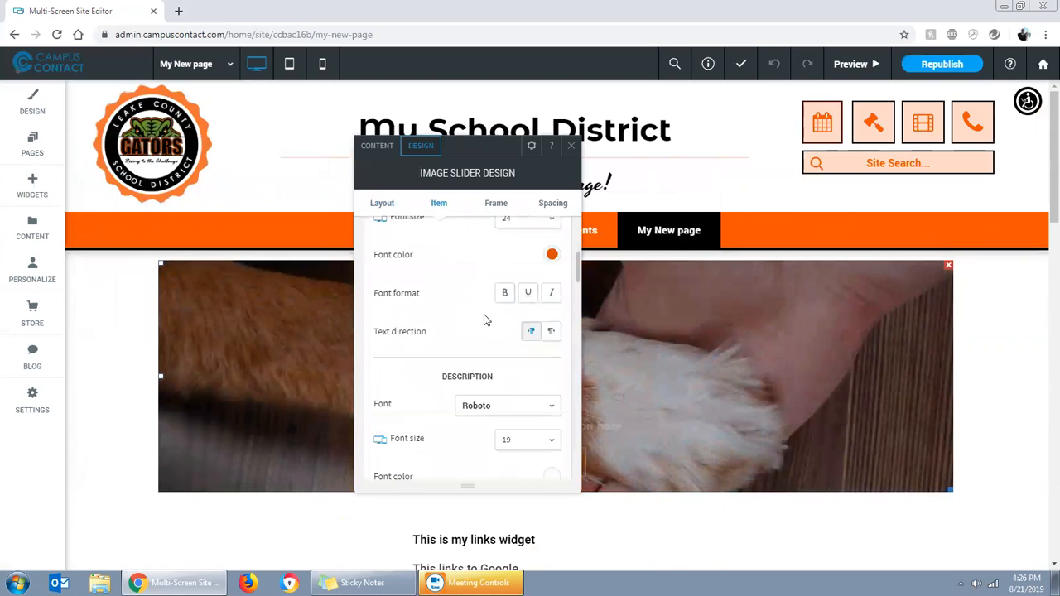
{"action": "scroll", "coordinate": [486, 316], "scroll_direction": "up", "scroll_amount": 3}
{"action": "left_click", "coordinate": [554, 309]}
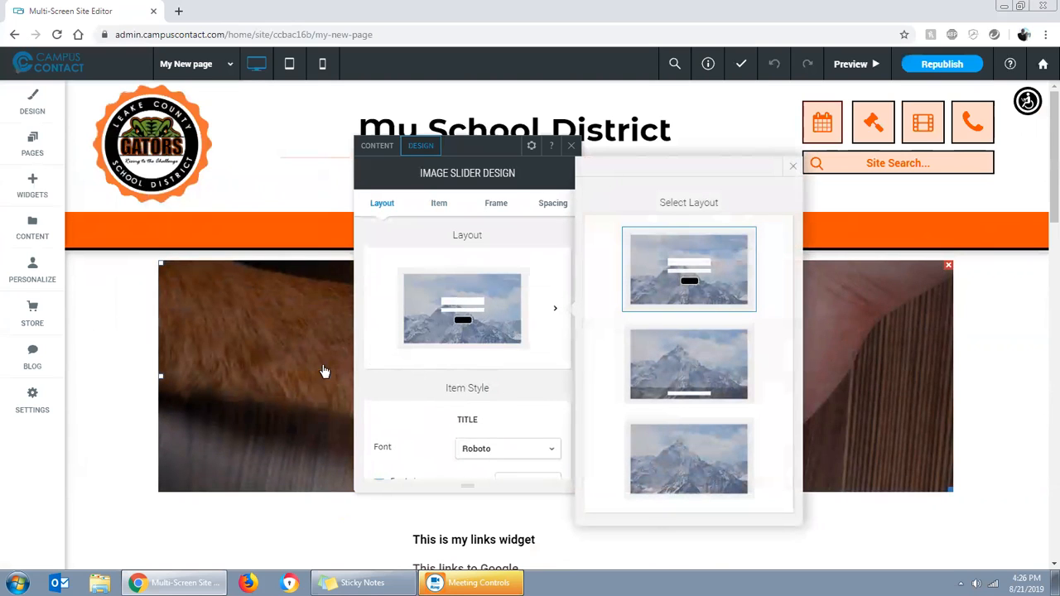
{"action": "left_click", "coordinate": [665, 377]}
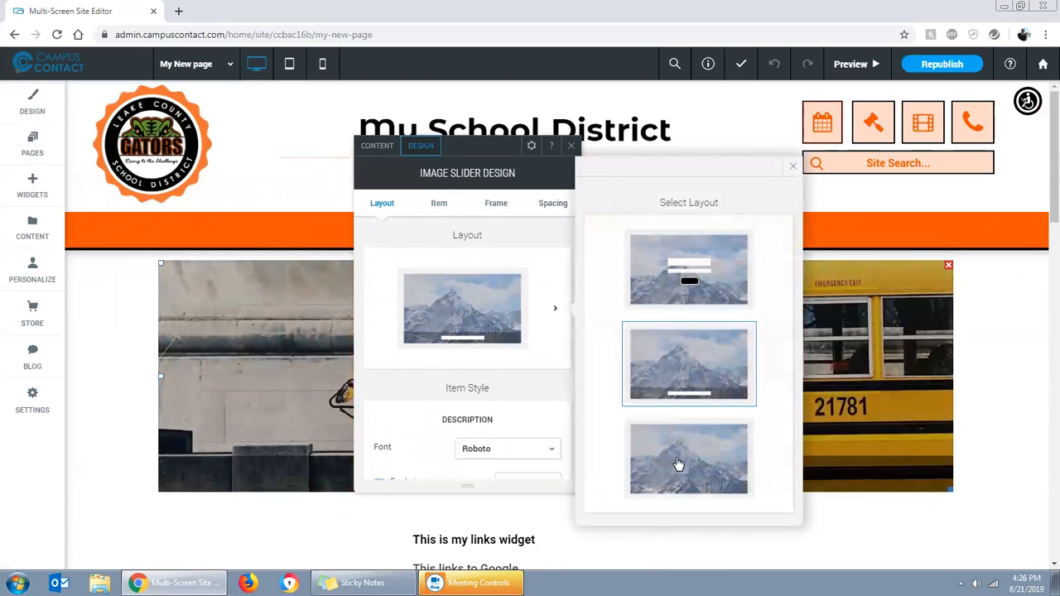
{"action": "left_click", "coordinate": [678, 463]}
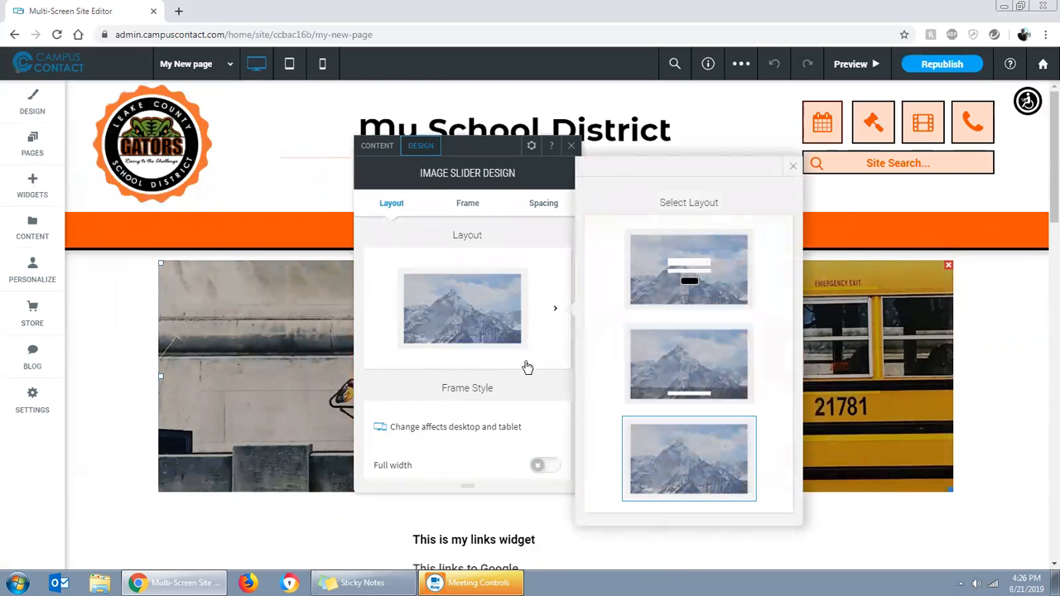
Turn on full width for the slider, set its height to 399 px, and try the full image display before switching it off
{"action": "scroll", "coordinate": [522, 372], "scroll_direction": "down", "scroll_amount": 2}
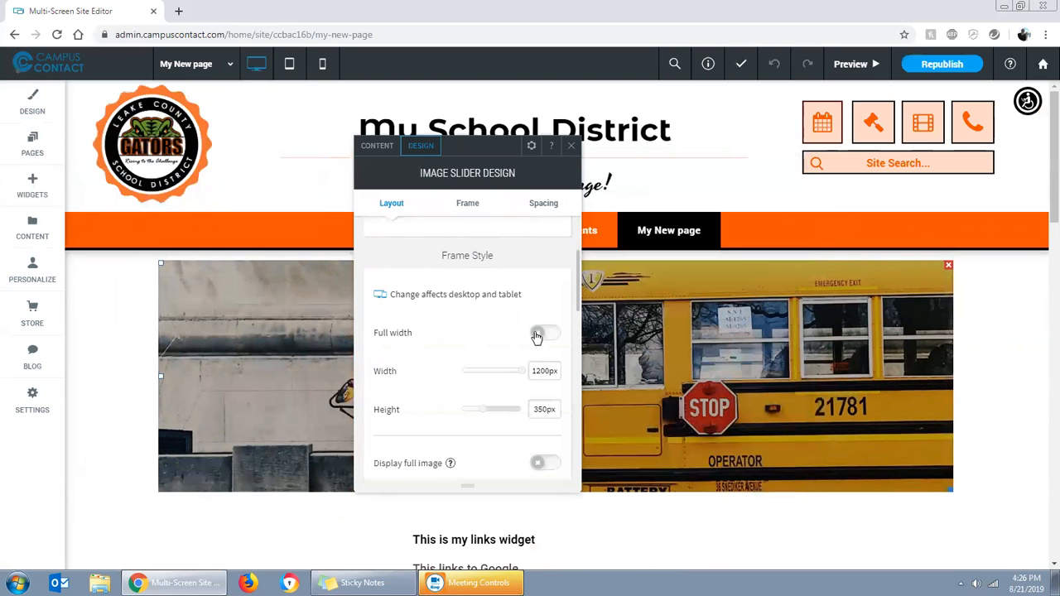
{"action": "left_click", "coordinate": [537, 334]}
{"action": "left_click_drag", "start_coordinate": [485, 373], "coordinate": [493, 398]}
{"action": "scroll", "coordinate": [511, 364], "scroll_direction": "down", "scroll_amount": 2}
{"action": "left_click", "coordinate": [539, 295]}
{"action": "left_click", "coordinate": [546, 296]}
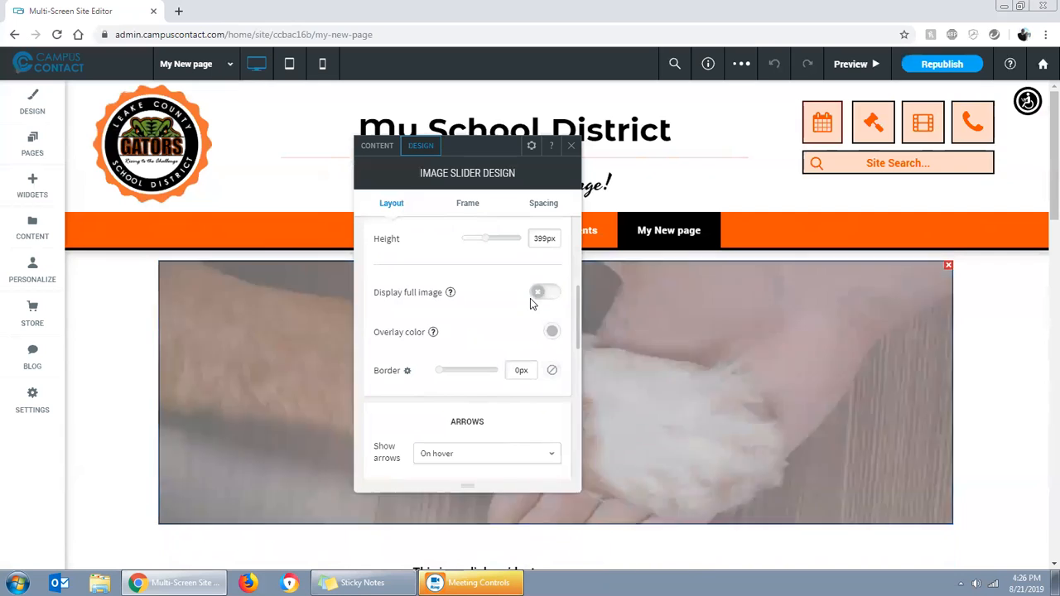
Set the slider's overlay color to green #7bc374 at 29% opacity
{"action": "left_click", "coordinate": [552, 333]}
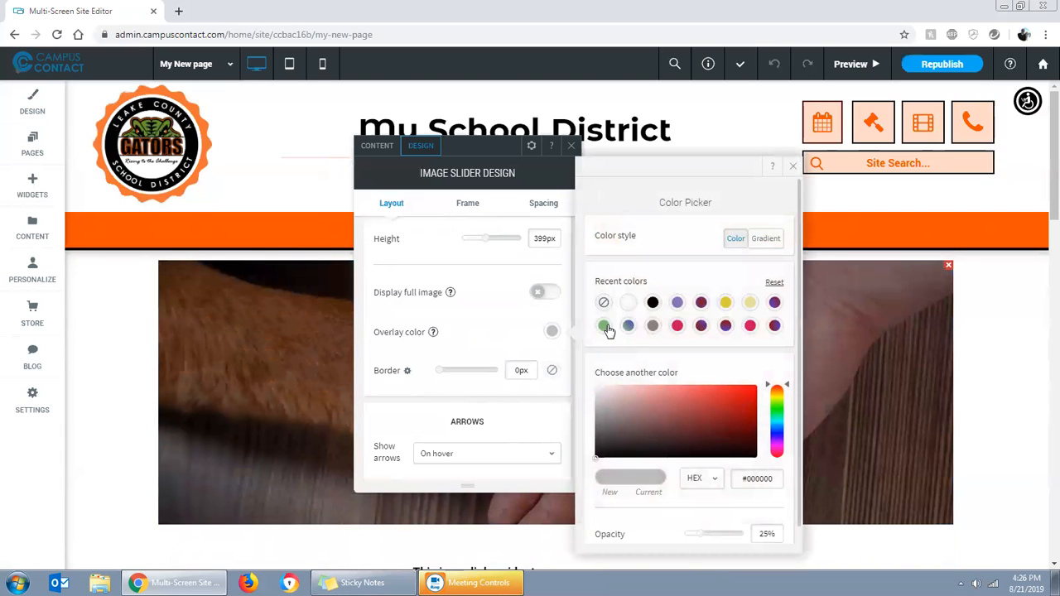
{"action": "left_click", "coordinate": [602, 327]}
{"action": "left_click_drag", "start_coordinate": [747, 537], "coordinate": [706, 550]}
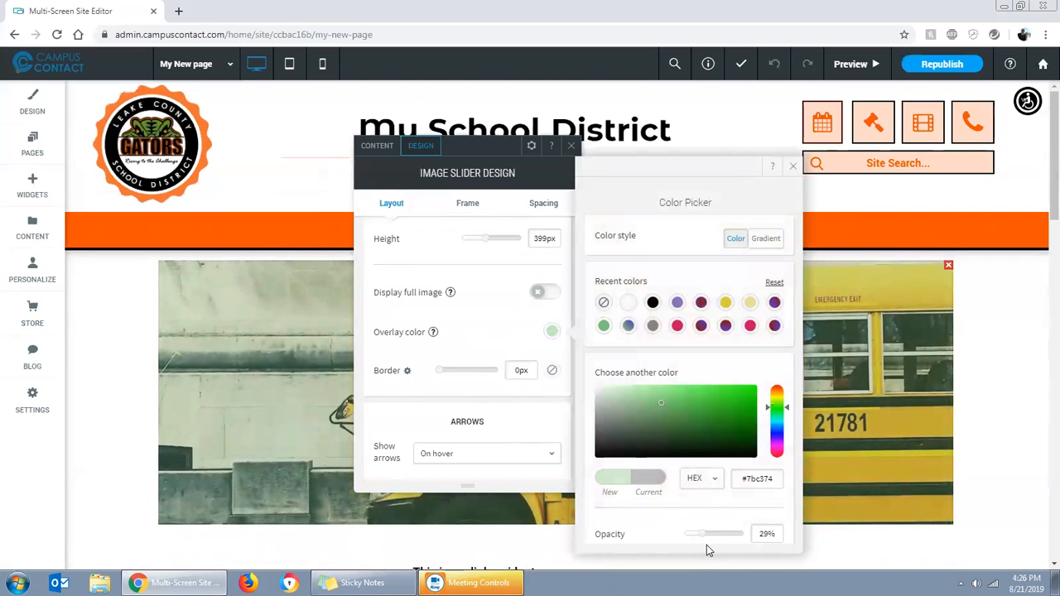
Remove the green overlay from the image slider by setting its overlay color to none
{"action": "left_click_drag", "start_coordinate": [707, 549], "coordinate": [706, 544]}
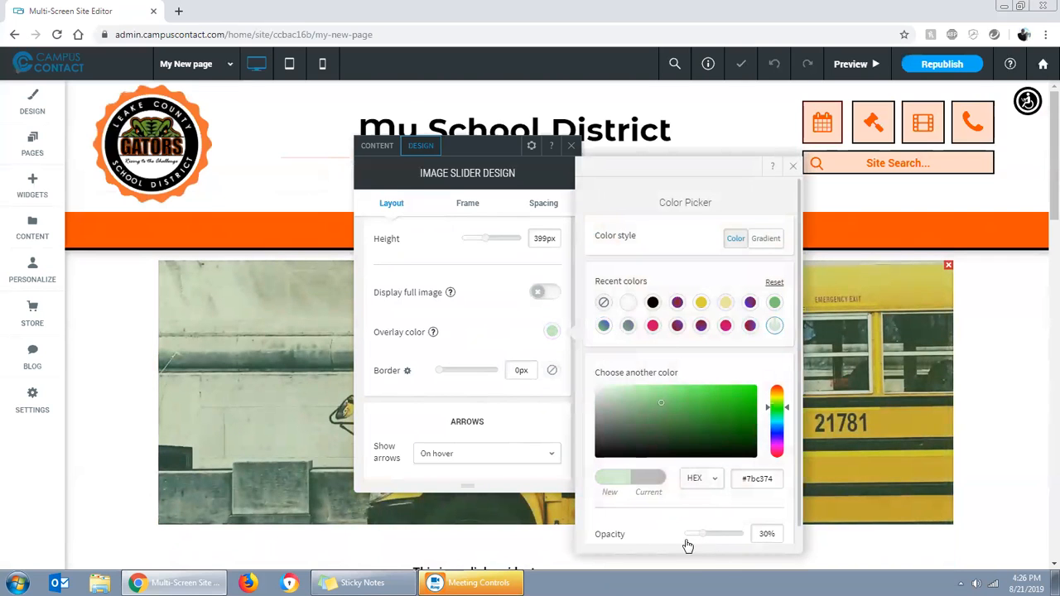
{"action": "left_click", "coordinate": [603, 305]}
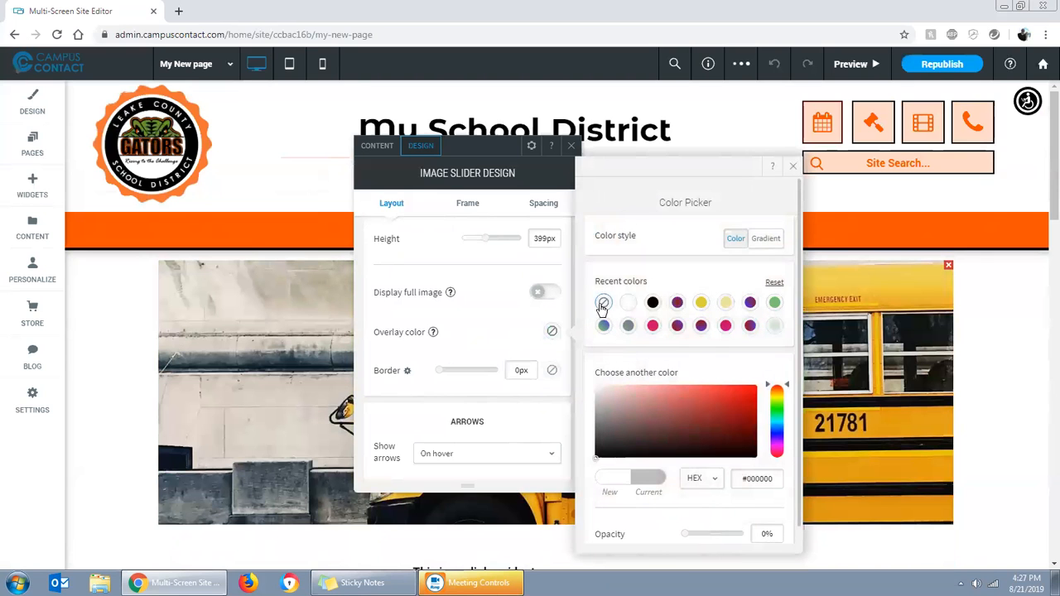
{"action": "left_click", "coordinate": [551, 332]}
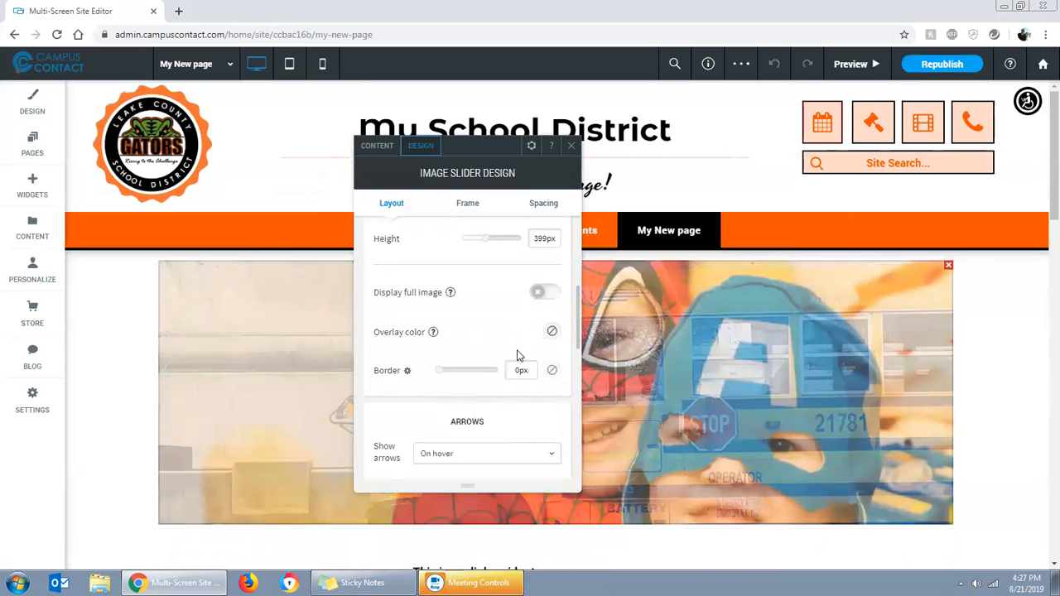
Give the image slider an 11 px border in the crimson-pink recent color
{"action": "left_click", "coordinate": [451, 371]}
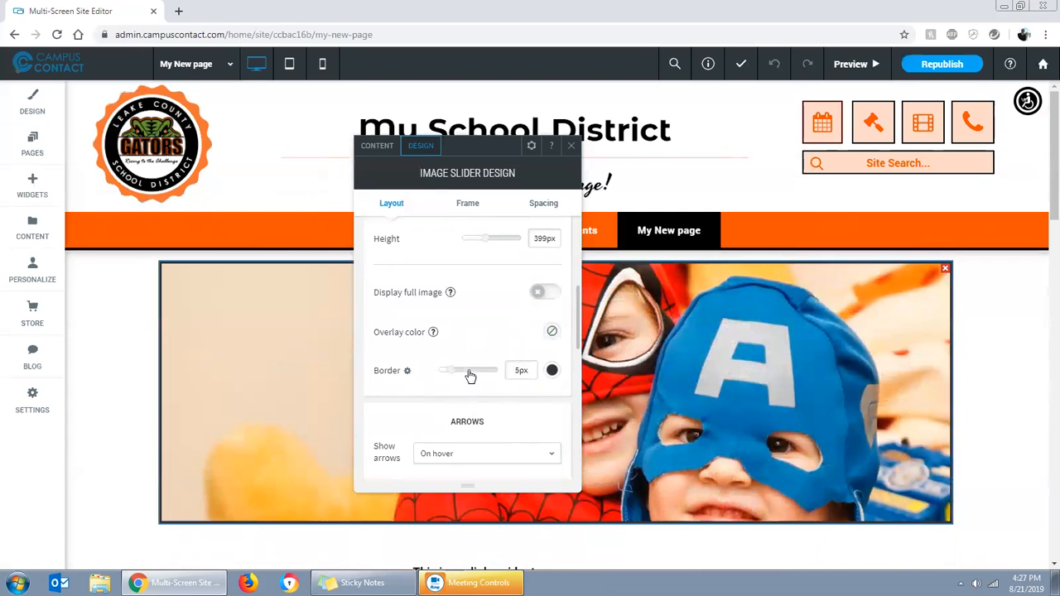
{"action": "left_click", "coordinate": [470, 371]}
{"action": "left_click", "coordinate": [551, 371]}
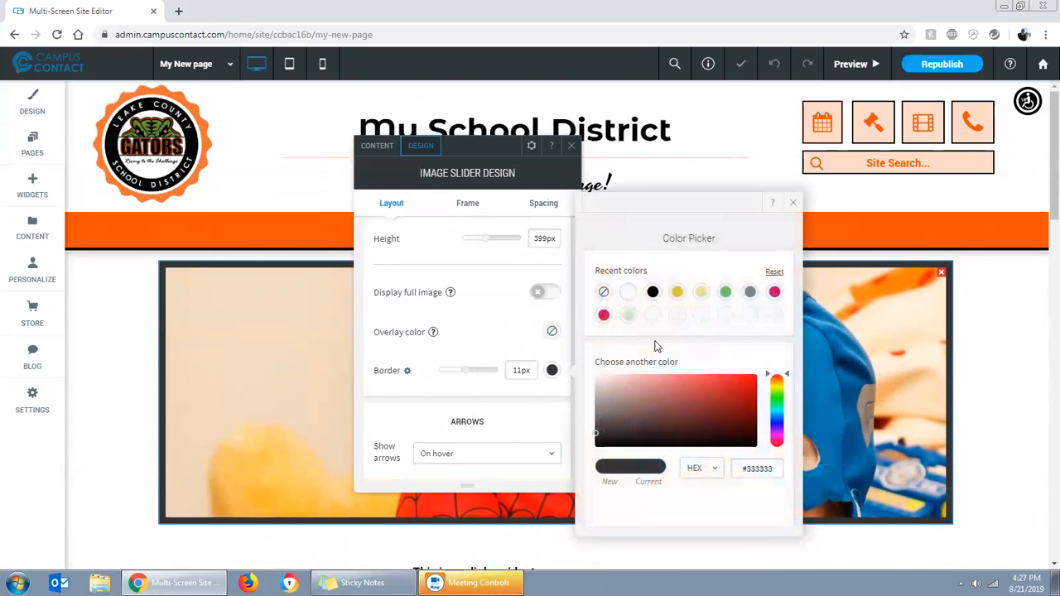
{"action": "left_click", "coordinate": [603, 315]}
{"action": "left_click", "coordinate": [792, 202]}
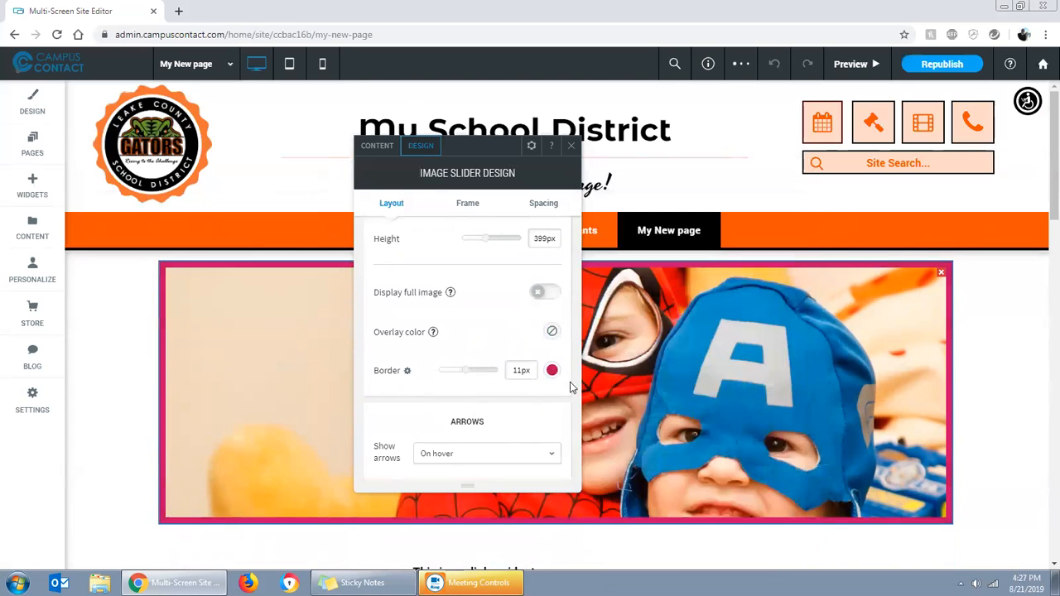
Set the slider's arrow size to 52 px and its arrow style to Thick arrows, then close the slider design settings
{"action": "scroll", "coordinate": [468, 408], "scroll_direction": "down", "scroll_amount": 1}
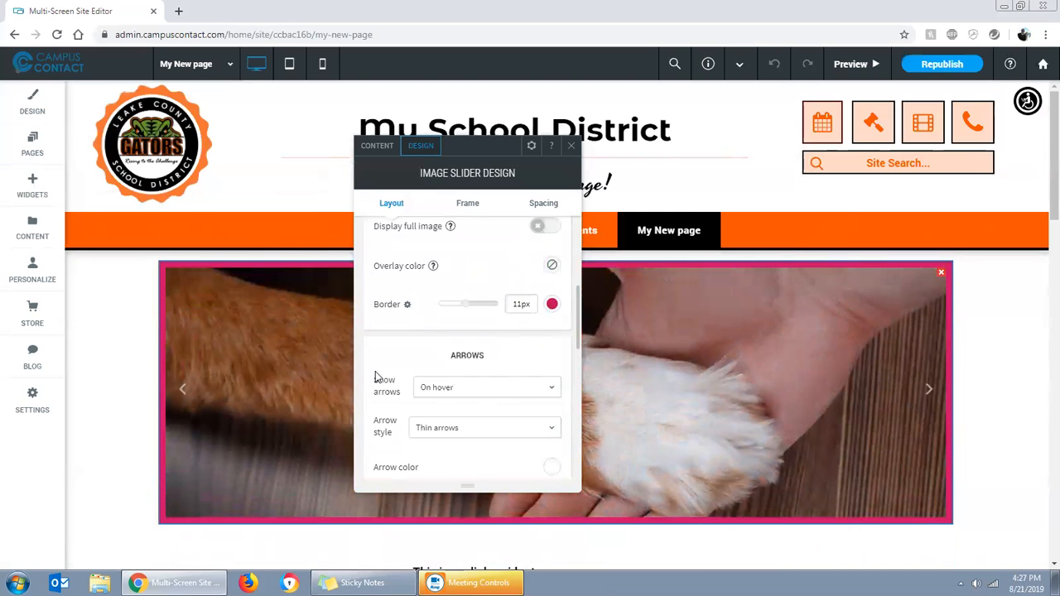
{"action": "scroll", "coordinate": [449, 343], "scroll_direction": "down", "scroll_amount": 3}
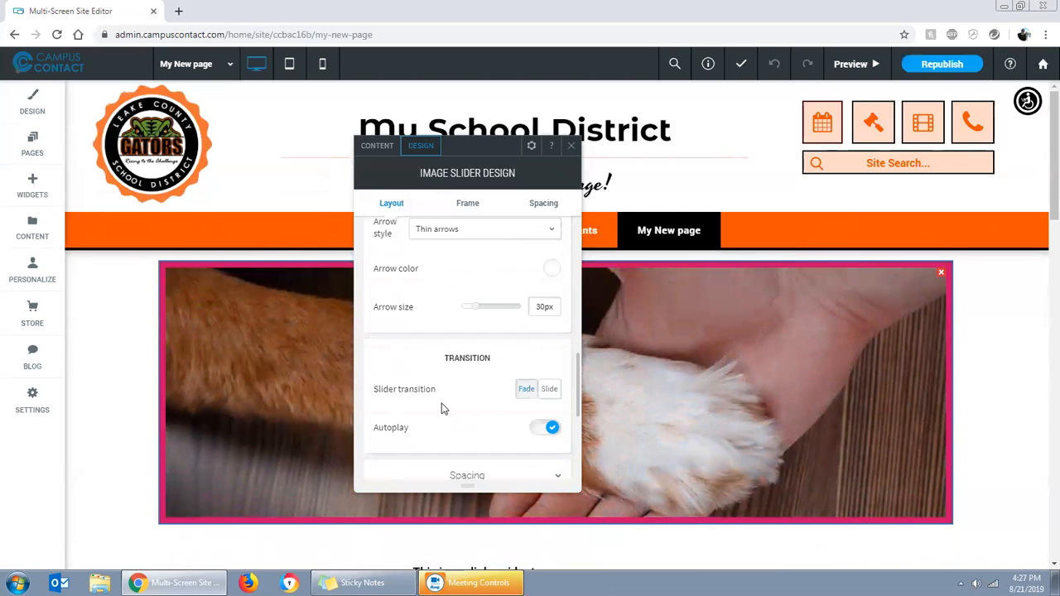
{"action": "scroll", "coordinate": [451, 381], "scroll_direction": "up", "scroll_amount": 3}
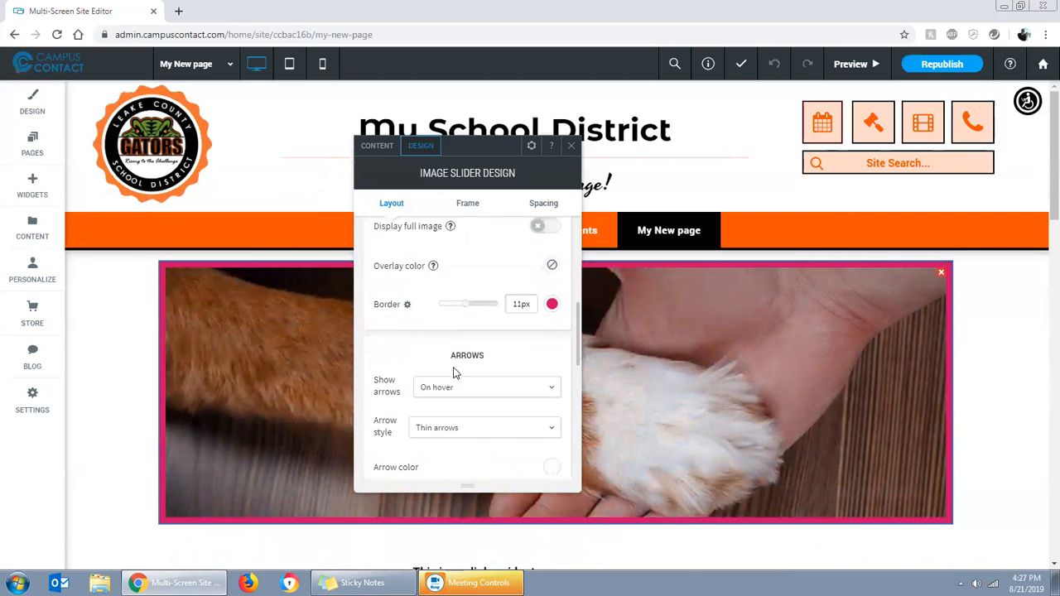
{"action": "scroll", "coordinate": [449, 331], "scroll_direction": "down", "scroll_amount": 2}
{"action": "scroll", "coordinate": [454, 332], "scroll_direction": "up", "scroll_amount": 1}
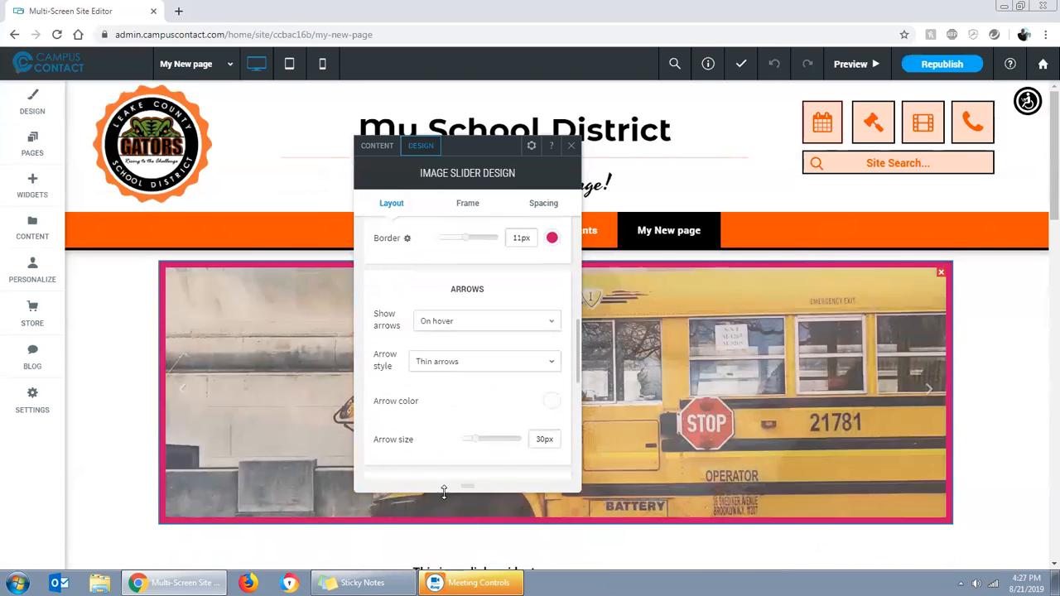
{"action": "scroll", "coordinate": [448, 443], "scroll_direction": "down", "scroll_amount": 1}
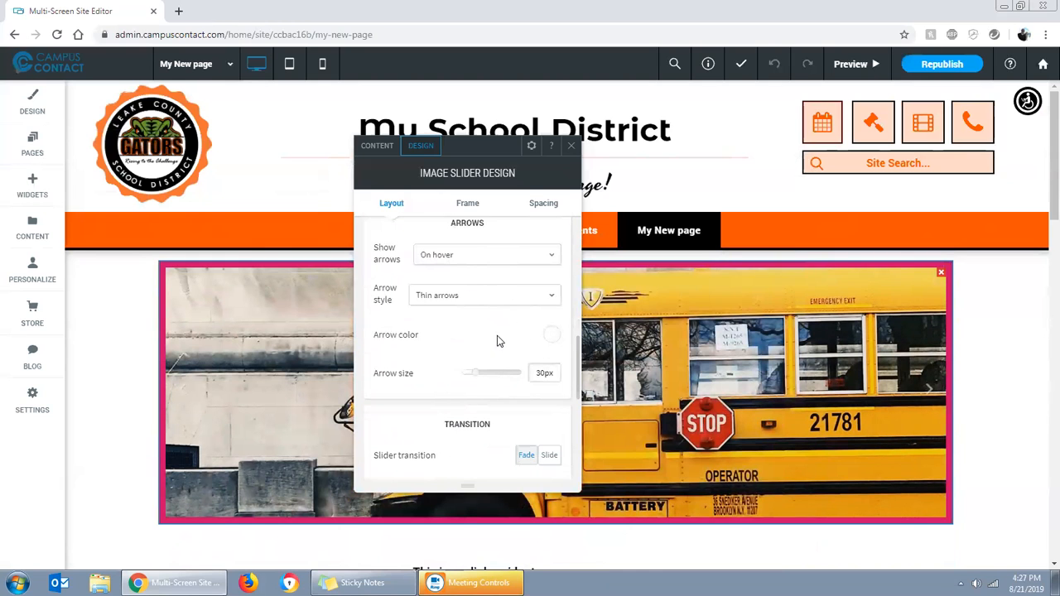
{"action": "left_click_drag", "start_coordinate": [490, 374], "coordinate": [508, 373]}
{"action": "left_click", "coordinate": [535, 298]}
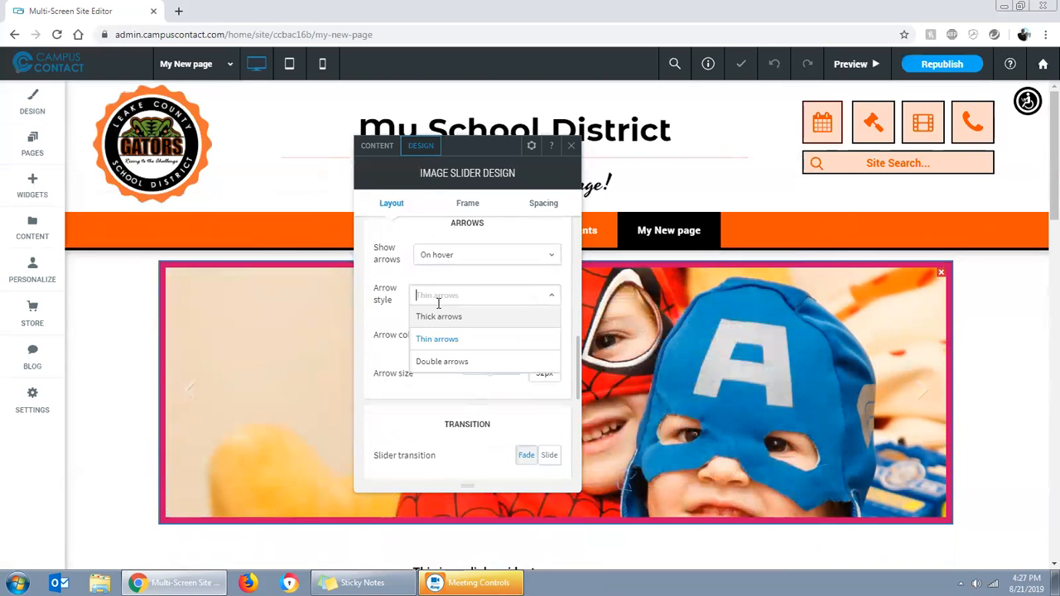
{"action": "left_click", "coordinate": [439, 323]}
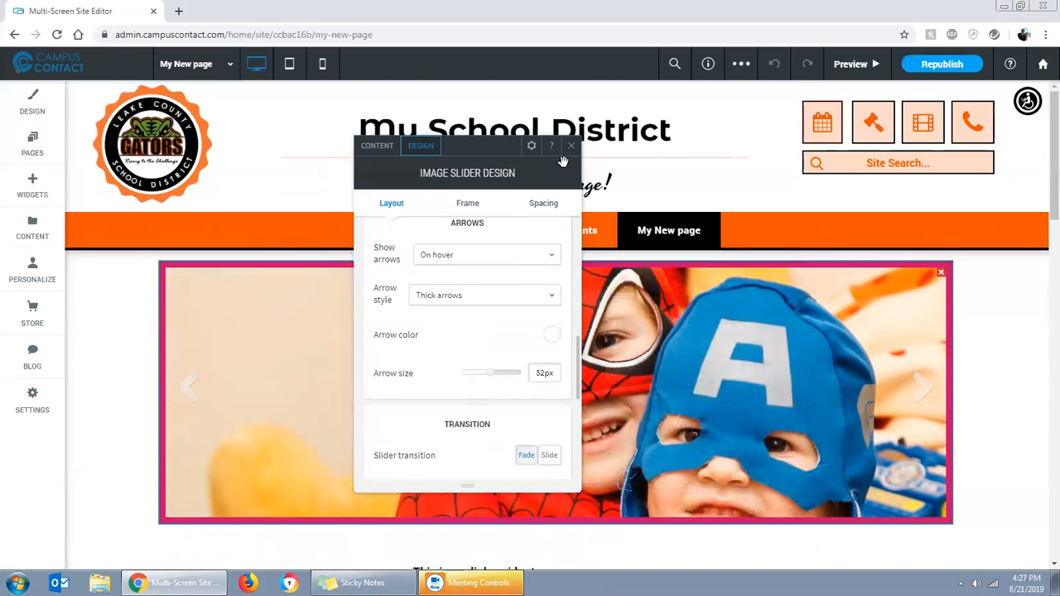
{"action": "left_click", "coordinate": [571, 146]}
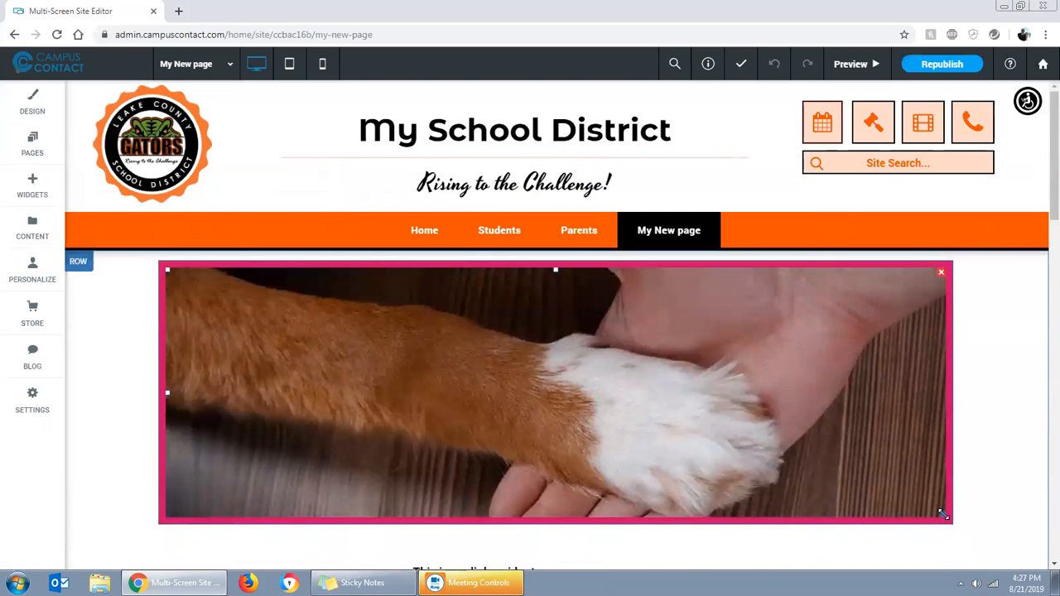
Resize the image slider on the page to a much narrower, nearly square box
{"action": "left_click_drag", "start_coordinate": [943, 513], "coordinate": [674, 481]}
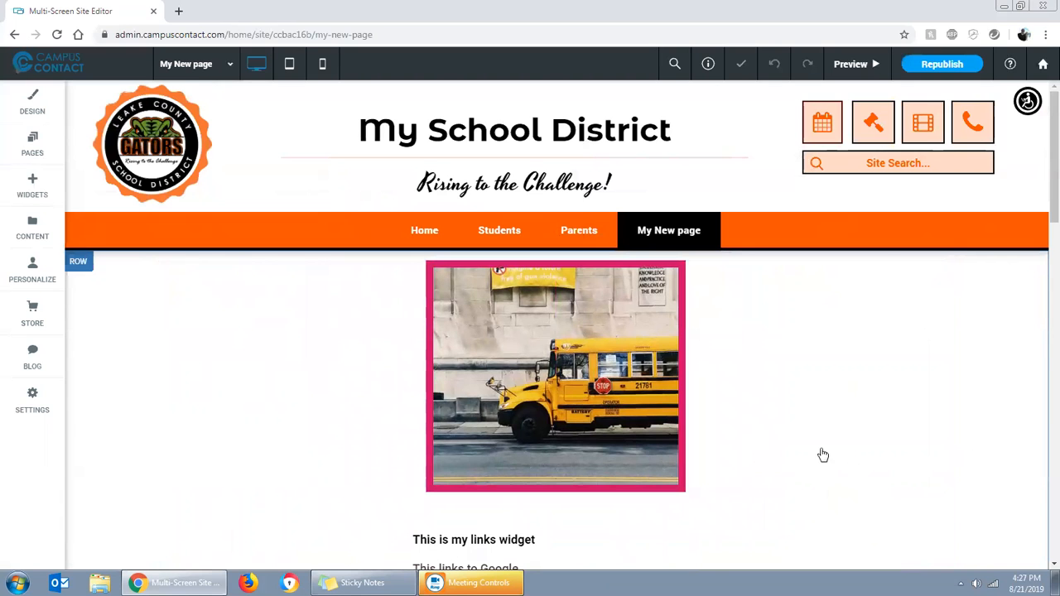
{"action": "left_click", "coordinate": [656, 375]}
{"action": "left_click", "coordinate": [656, 375]}
{"action": "left_click", "coordinate": [656, 375]}
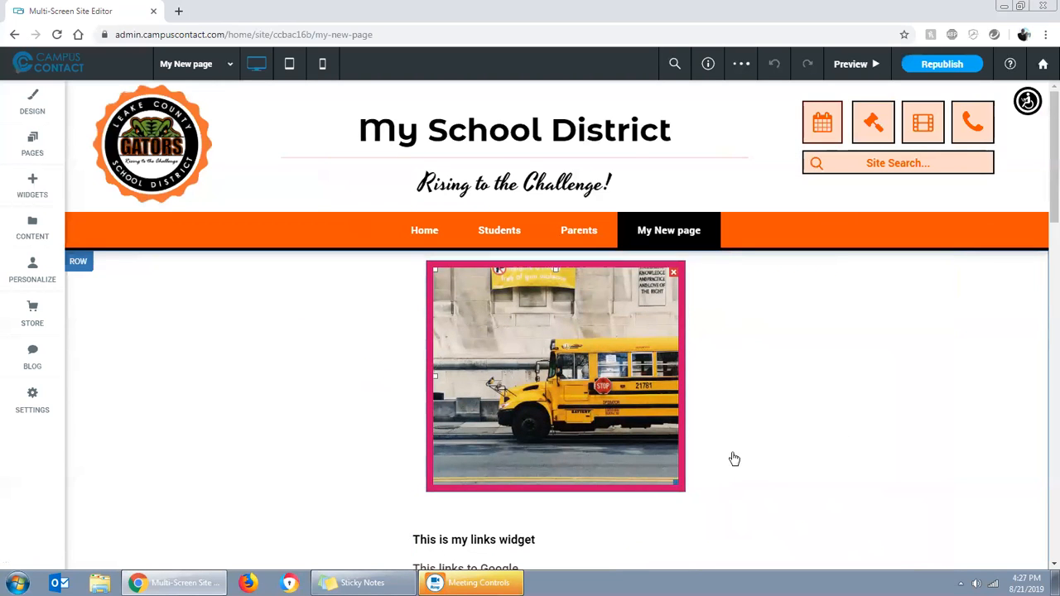
Examine the whole page layout from the image slider through the links, calendar and text down to the footer
{"action": "scroll", "coordinate": [811, 426], "scroll_direction": "down", "scroll_amount": 2}
{"action": "scroll", "coordinate": [745, 397], "scroll_direction": "up", "scroll_amount": 1}
{"action": "scroll", "coordinate": [746, 397], "scroll_direction": "down", "scroll_amount": 15}
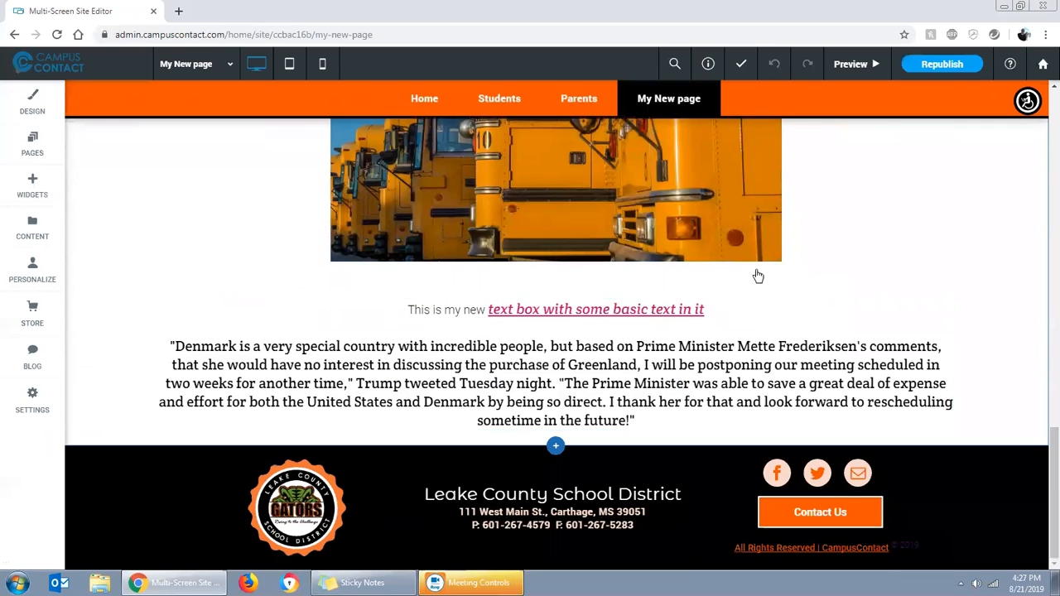
{"action": "scroll", "coordinate": [748, 373], "scroll_direction": "up", "scroll_amount": 15}
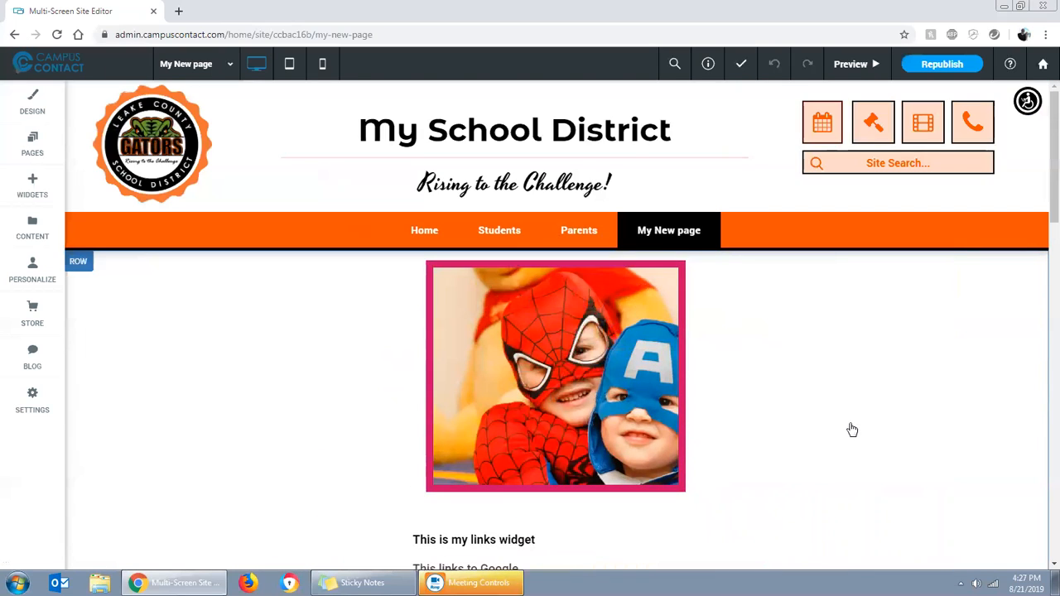
{"action": "scroll", "coordinate": [618, 296], "scroll_direction": "down", "scroll_amount": 10}
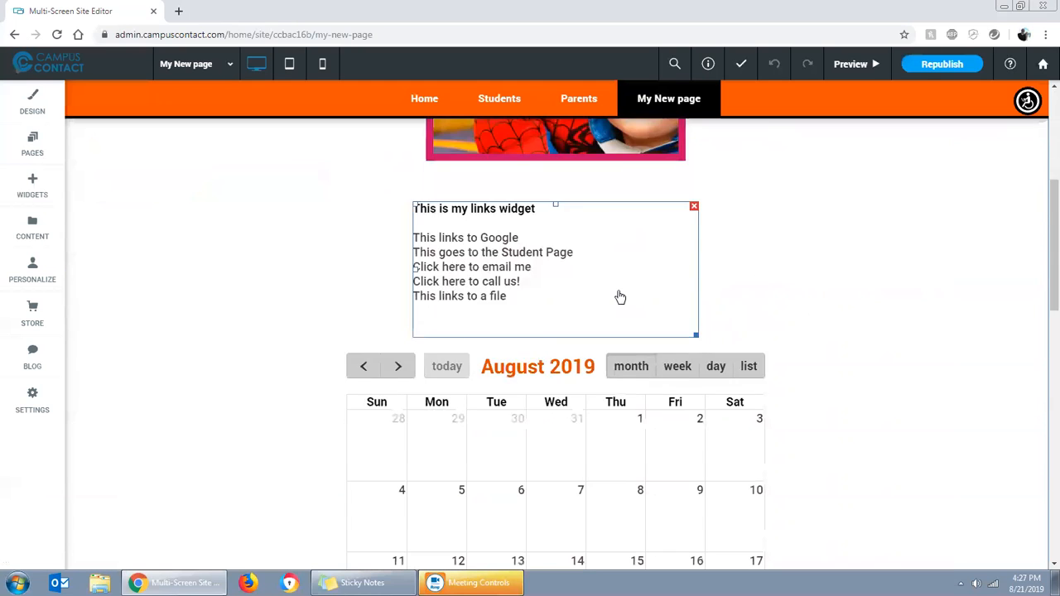
{"action": "scroll", "coordinate": [618, 297], "scroll_direction": "down", "scroll_amount": 5}
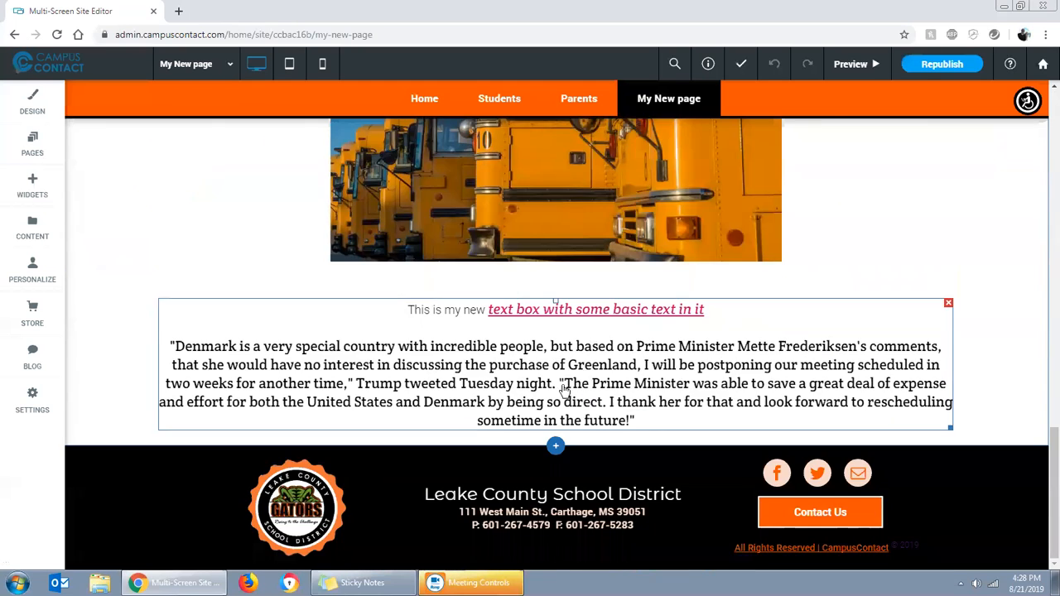
{"action": "scroll", "coordinate": [577, 418], "scroll_direction": "up", "scroll_amount": 8}
{"action": "scroll", "coordinate": [577, 416], "scroll_direction": "up", "scroll_amount": 10}
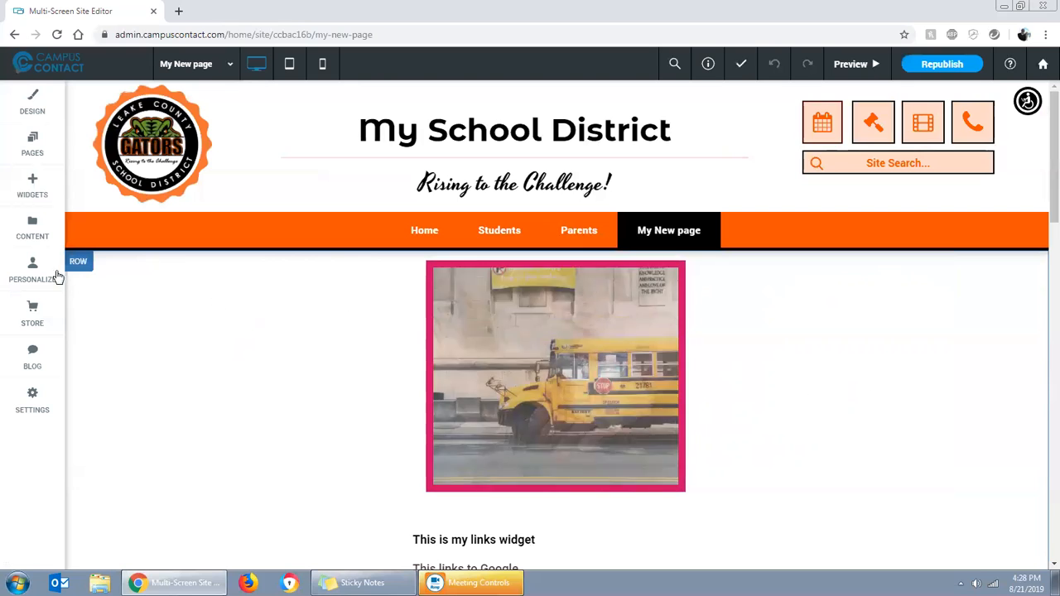
Add three empty rows above the row that holds the page's widgets
{"action": "right_click", "coordinate": [96, 308]}
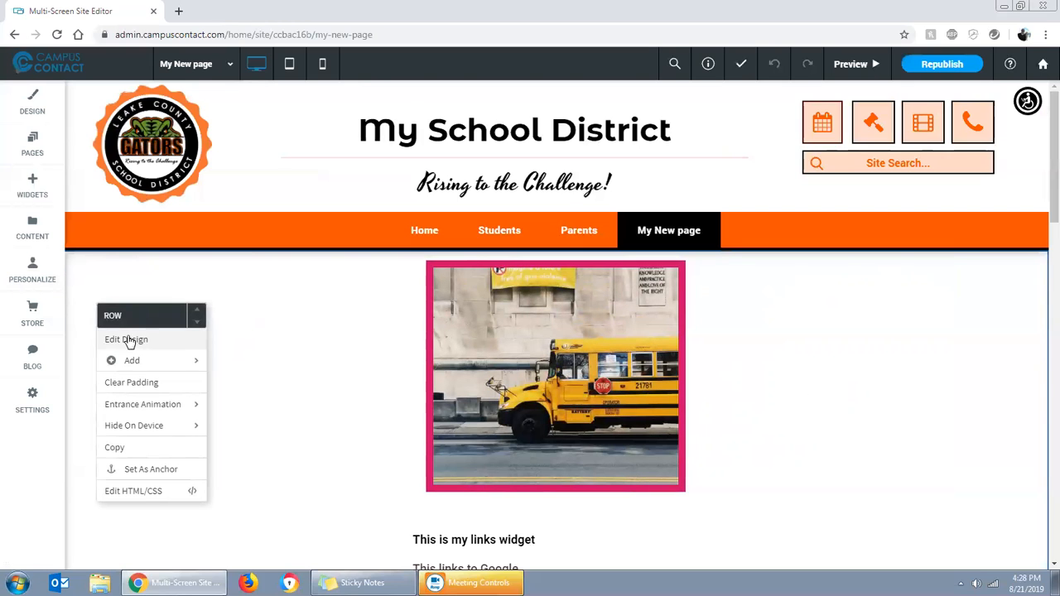
{"action": "mouse_move", "coordinate": [138, 363]}
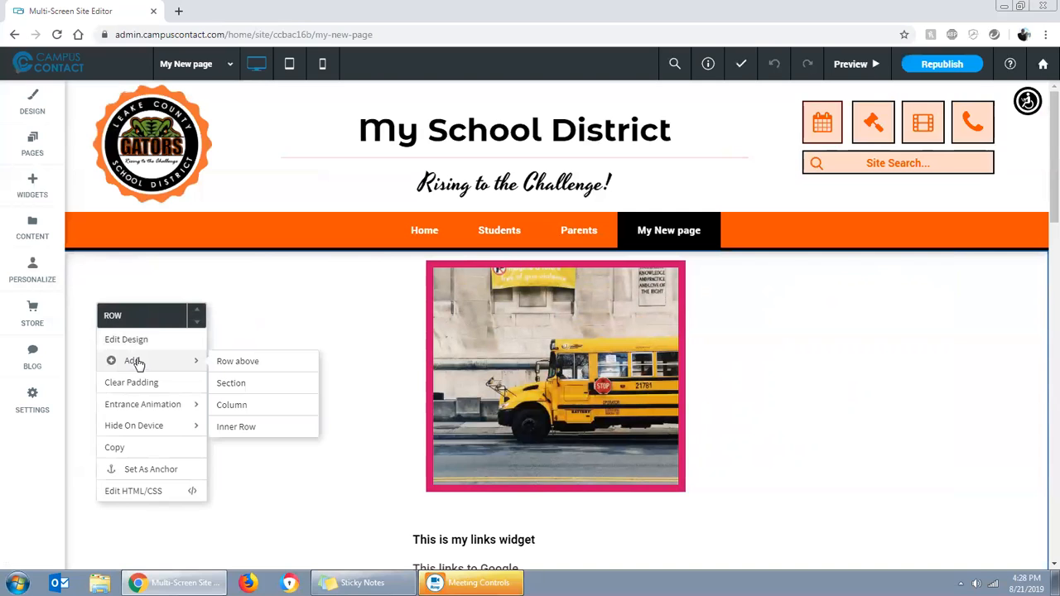
{"action": "left_click", "coordinate": [240, 369]}
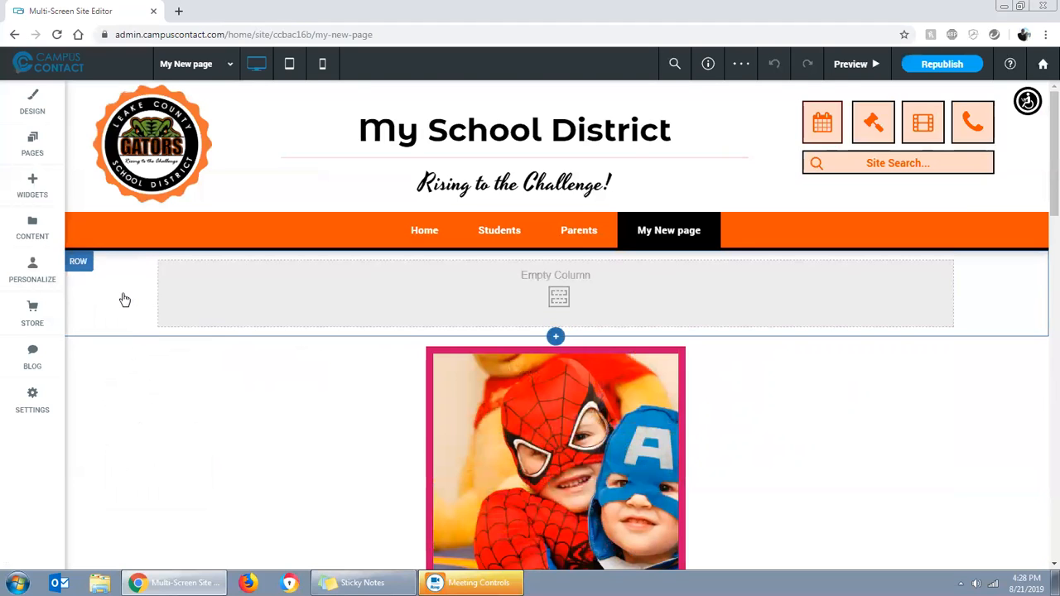
{"action": "right_click", "coordinate": [124, 298]}
{"action": "mouse_move", "coordinate": [171, 348]}
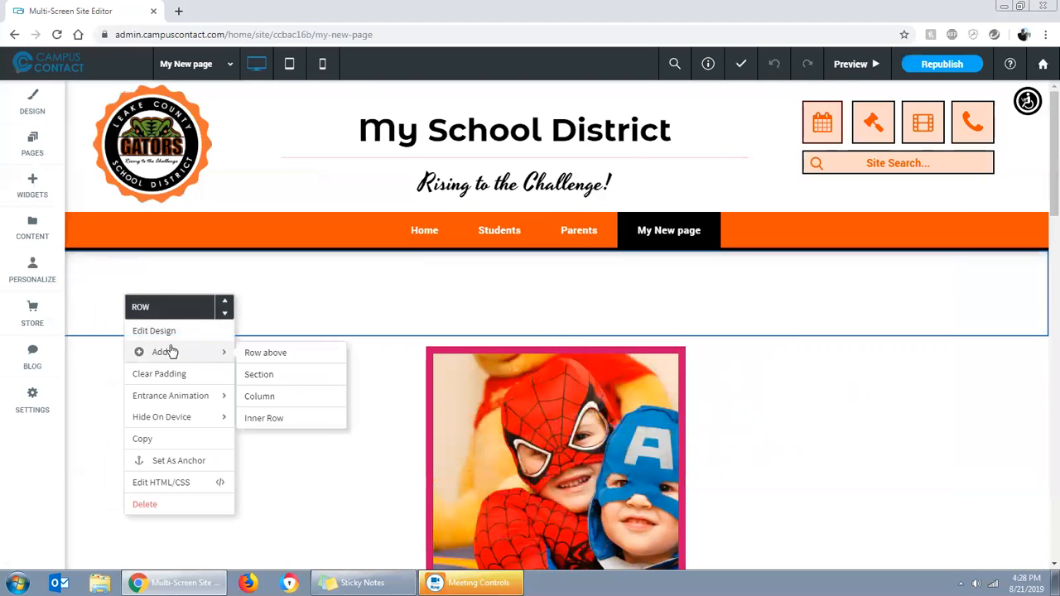
{"action": "left_click", "coordinate": [253, 357]}
{"action": "right_click", "coordinate": [125, 278]}
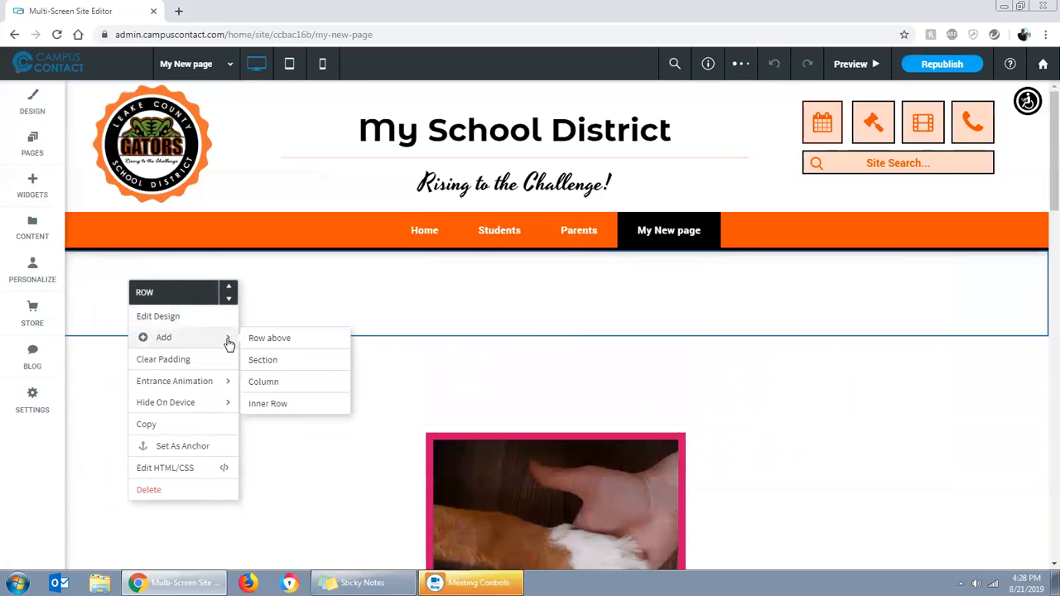
{"action": "left_click", "coordinate": [256, 339]}
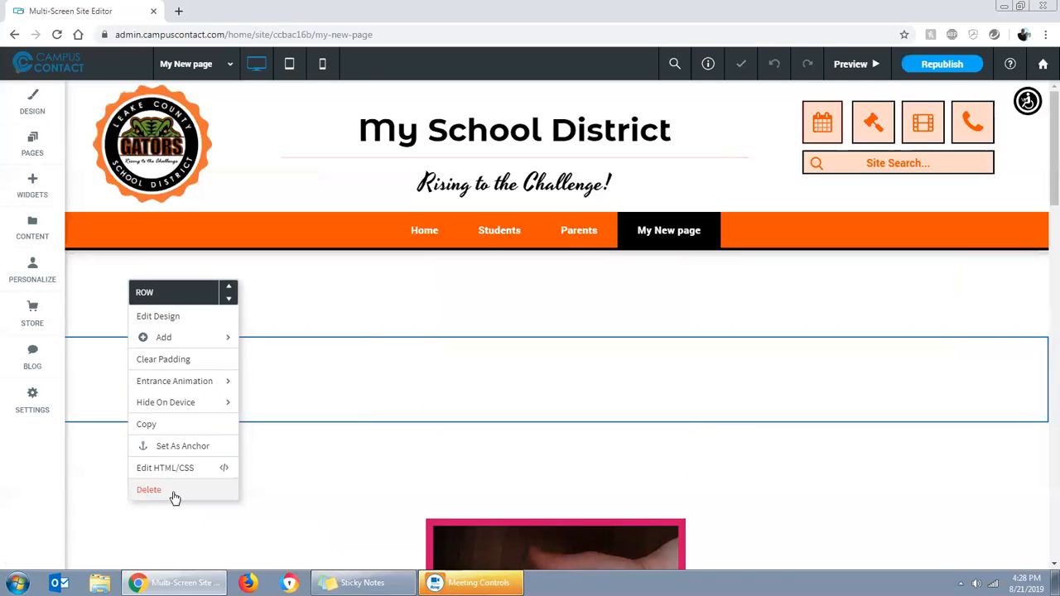
{"action": "left_click", "coordinate": [83, 475]}
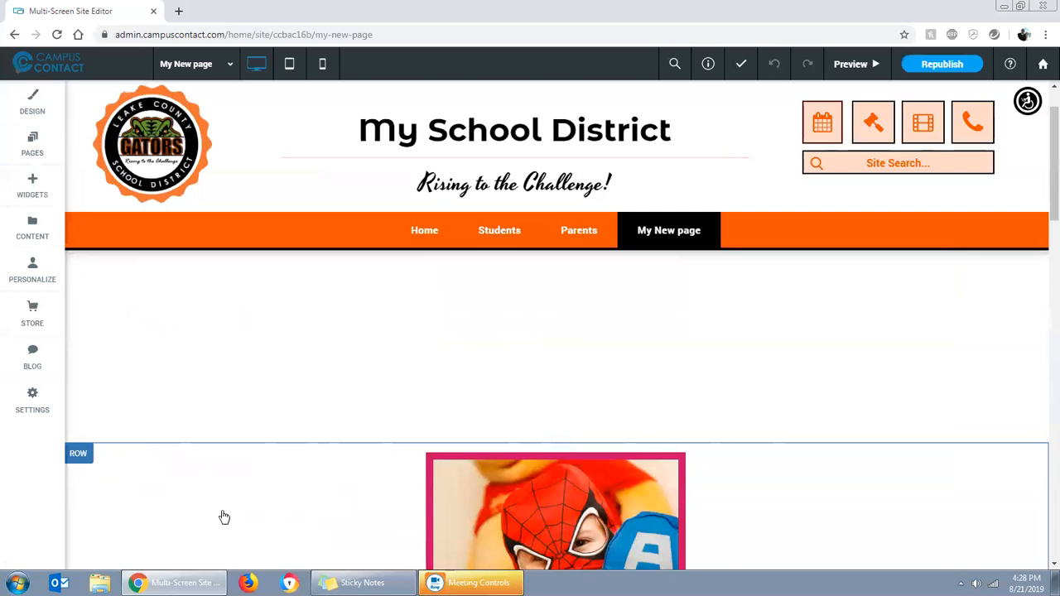
Move the image slider up into the empty row directly below the navigation bar
{"action": "scroll", "coordinate": [392, 513], "scroll_direction": "down", "scroll_amount": 3}
{"action": "scroll", "coordinate": [343, 425], "scroll_direction": "up", "scroll_amount": 3}
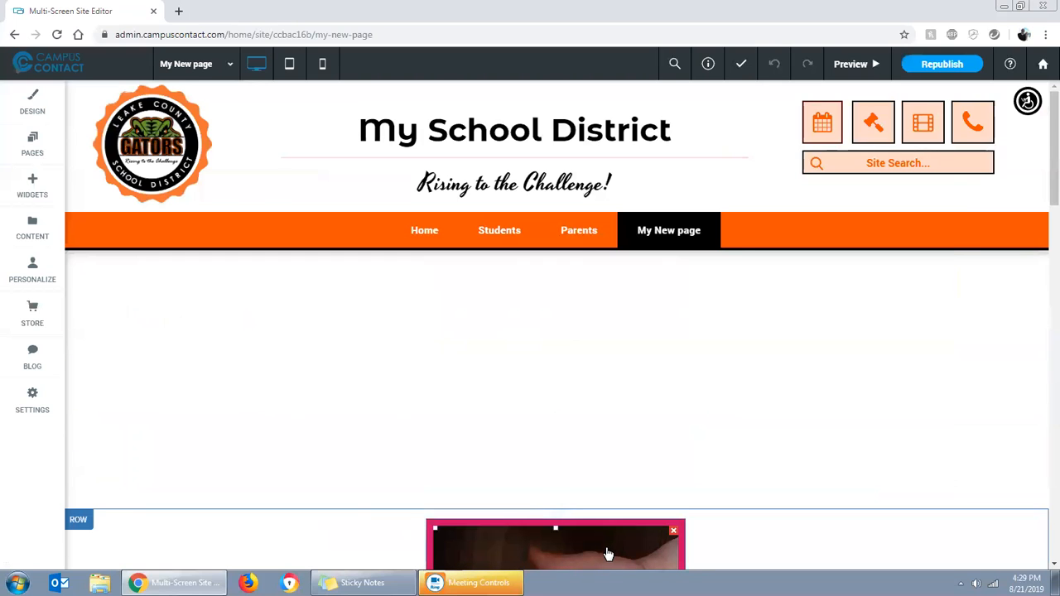
{"action": "scroll", "coordinate": [682, 520], "scroll_direction": "down", "scroll_amount": 3}
{"action": "scroll", "coordinate": [646, 493], "scroll_direction": "up", "scroll_amount": 3}
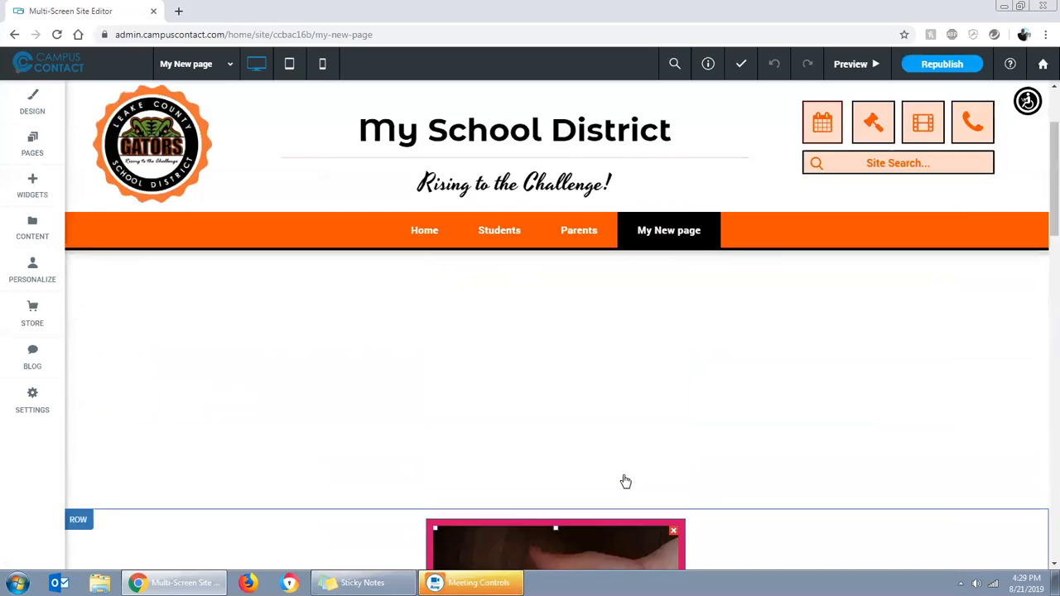
{"action": "left_click_drag", "start_coordinate": [603, 508], "coordinate": [563, 295]}
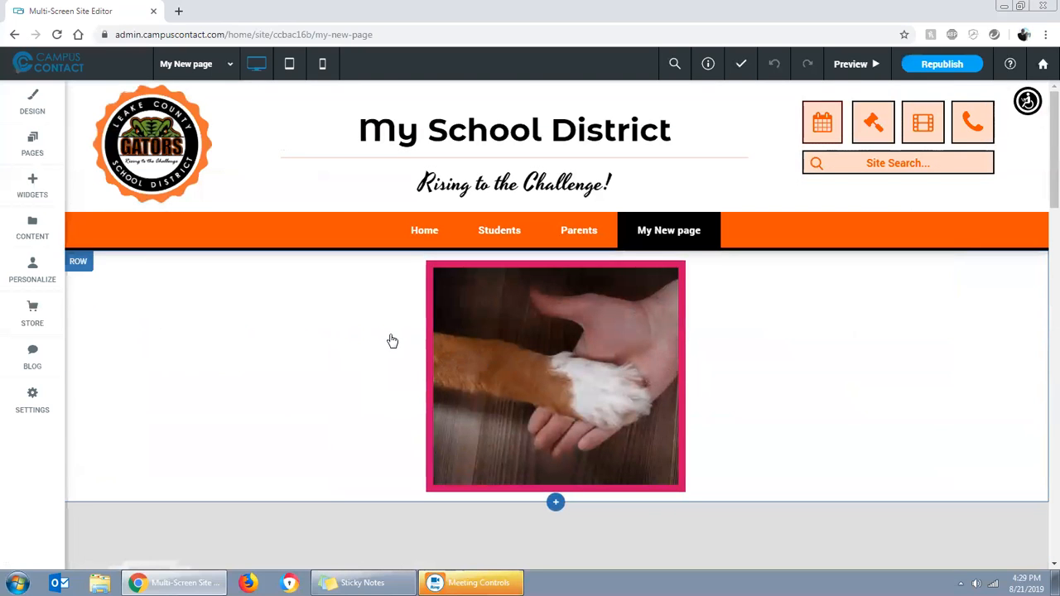
Check the rows beneath the moved slider and reload the editor page
{"action": "scroll", "coordinate": [386, 343], "scroll_direction": "down", "scroll_amount": 4}
{"action": "scroll", "coordinate": [377, 361], "scroll_direction": "down", "scroll_amount": 3}
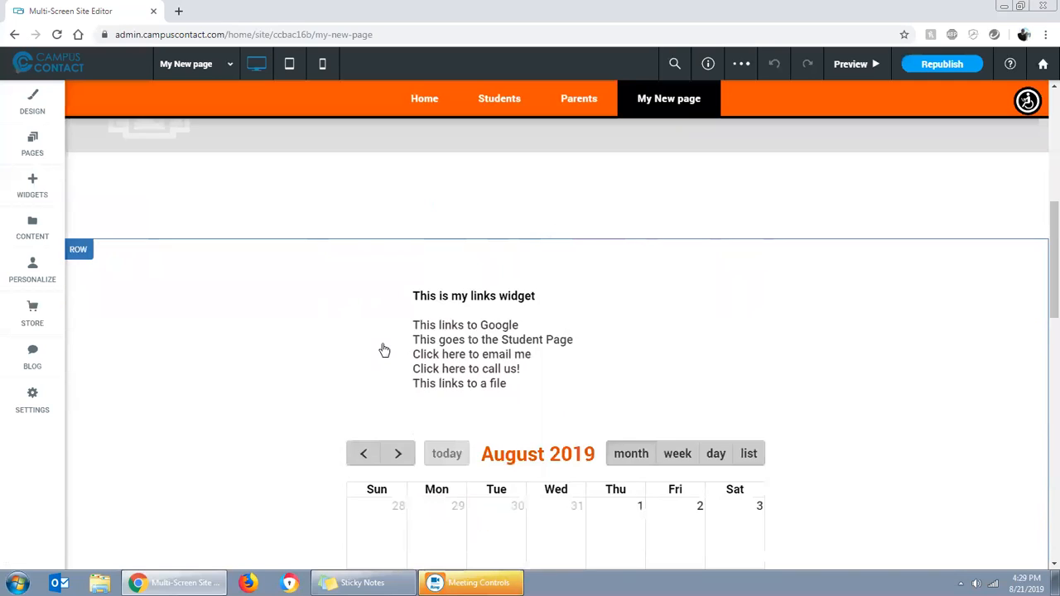
{"action": "left_click", "coordinate": [56, 35]}
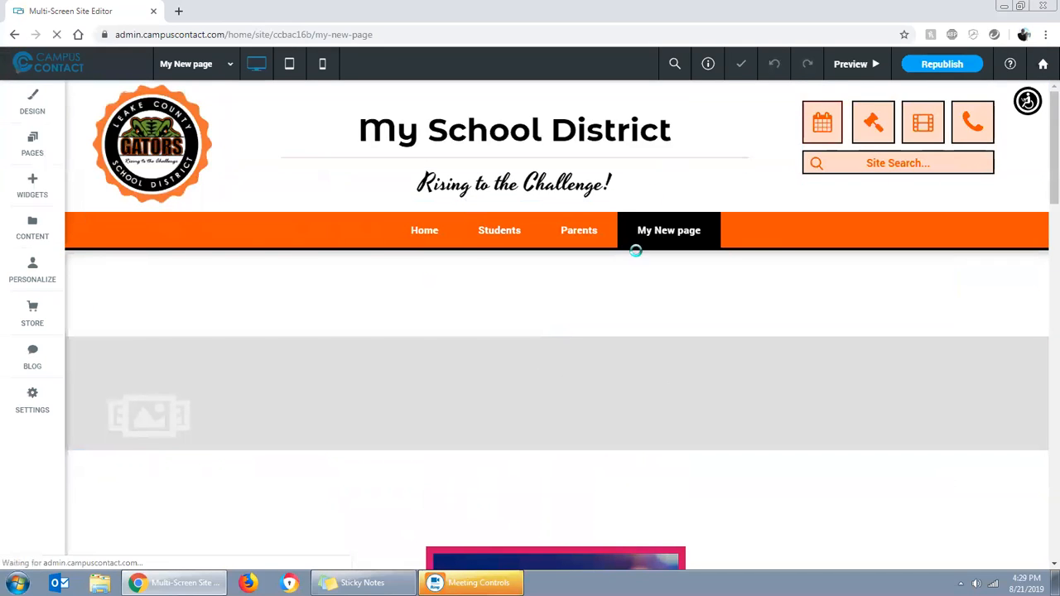
Delete the blurred-lights placeholder image from the image slider's content
{"action": "scroll", "coordinate": [363, 315], "scroll_direction": "down", "scroll_amount": 3}
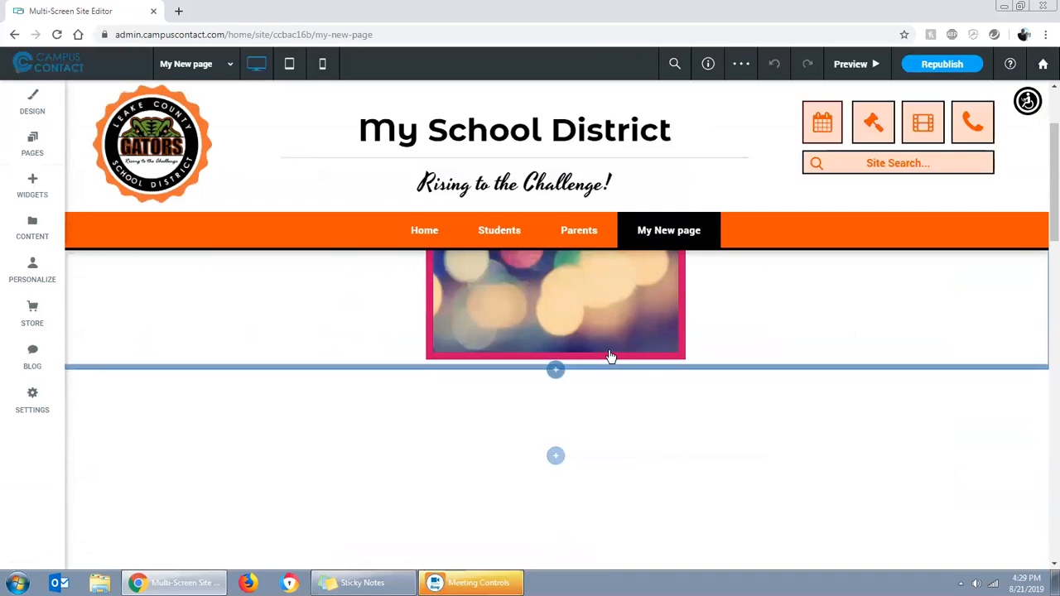
{"action": "left_click", "coordinate": [553, 328]}
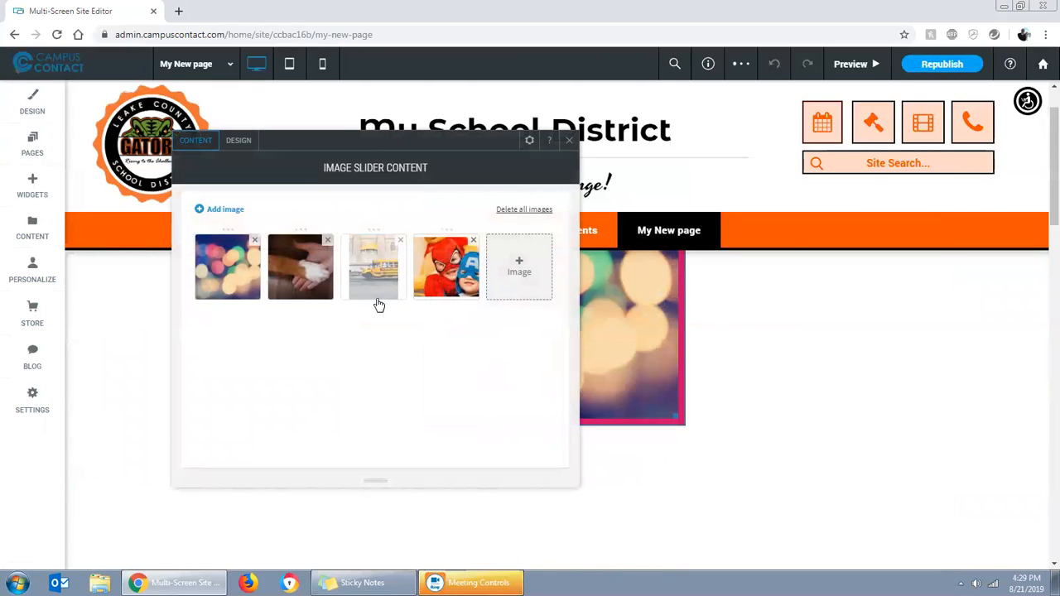
{"action": "left_click", "coordinate": [254, 240]}
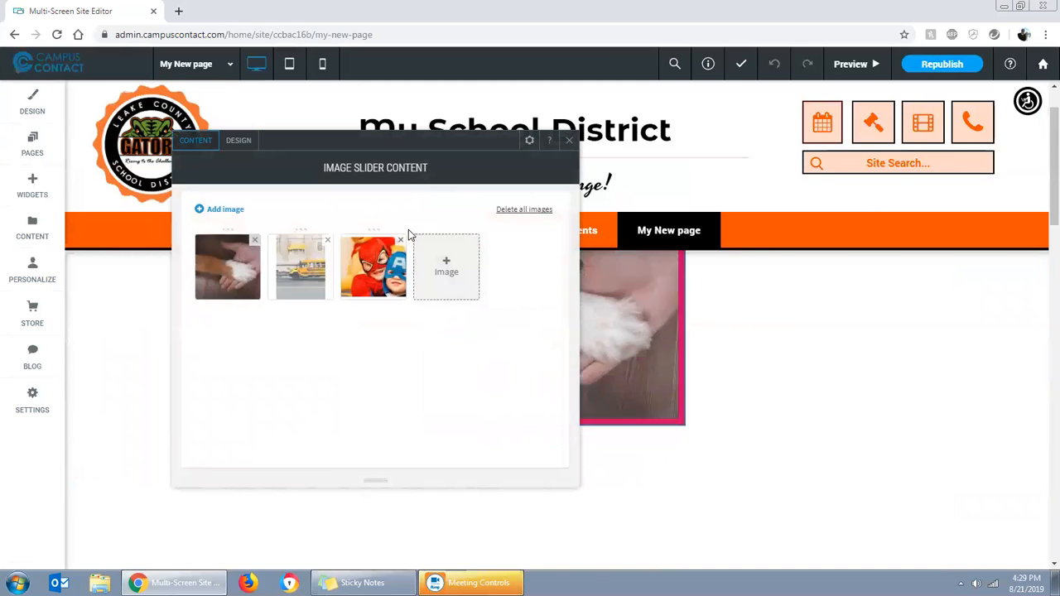
Close the image slider settings and move the links widget from above the calendar to below the image-and-text block
{"action": "left_click", "coordinate": [568, 142]}
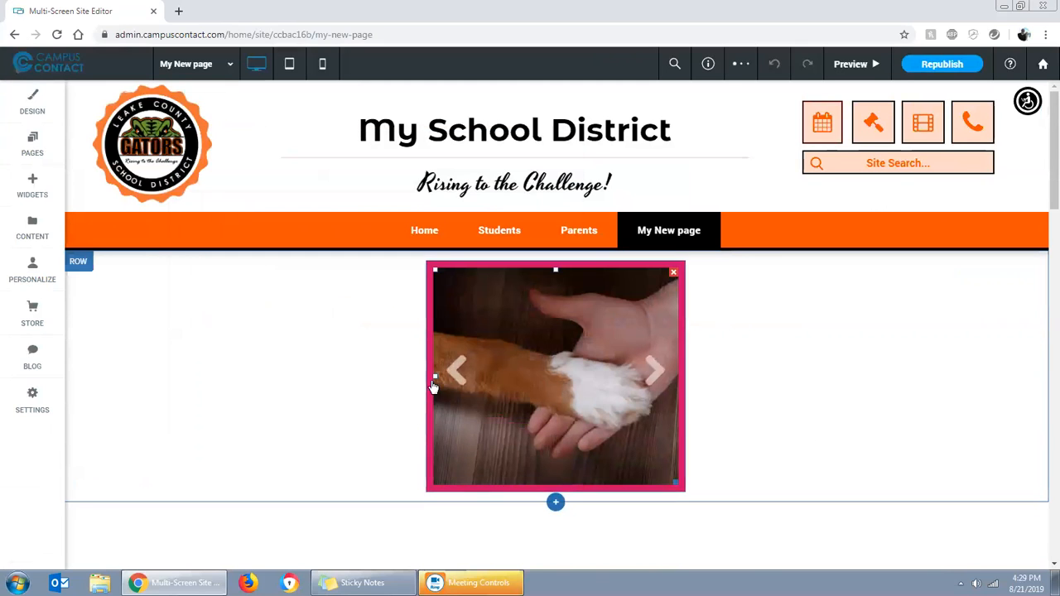
{"action": "scroll", "coordinate": [626, 424], "scroll_direction": "down", "scroll_amount": 3}
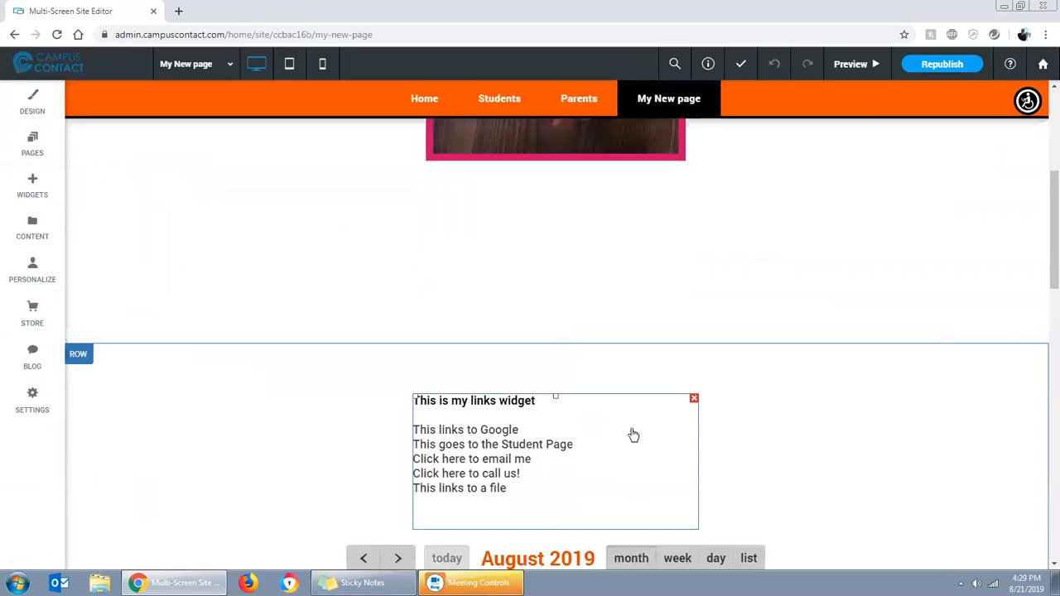
{"action": "scroll", "coordinate": [634, 435], "scroll_direction": "down", "scroll_amount": 5}
{"action": "scroll", "coordinate": [577, 310], "scroll_direction": "up", "scroll_amount": 2}
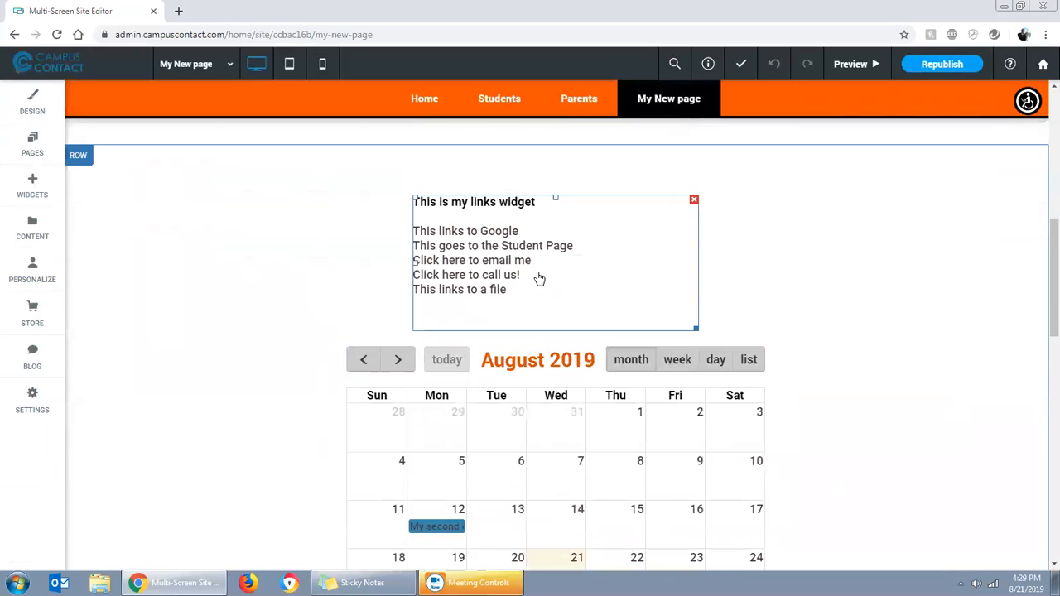
{"action": "left_click_drag", "start_coordinate": [520, 324], "coordinate": [511, 223]}
{"action": "scroll", "coordinate": [600, 334], "scroll_direction": "down", "scroll_amount": 8}
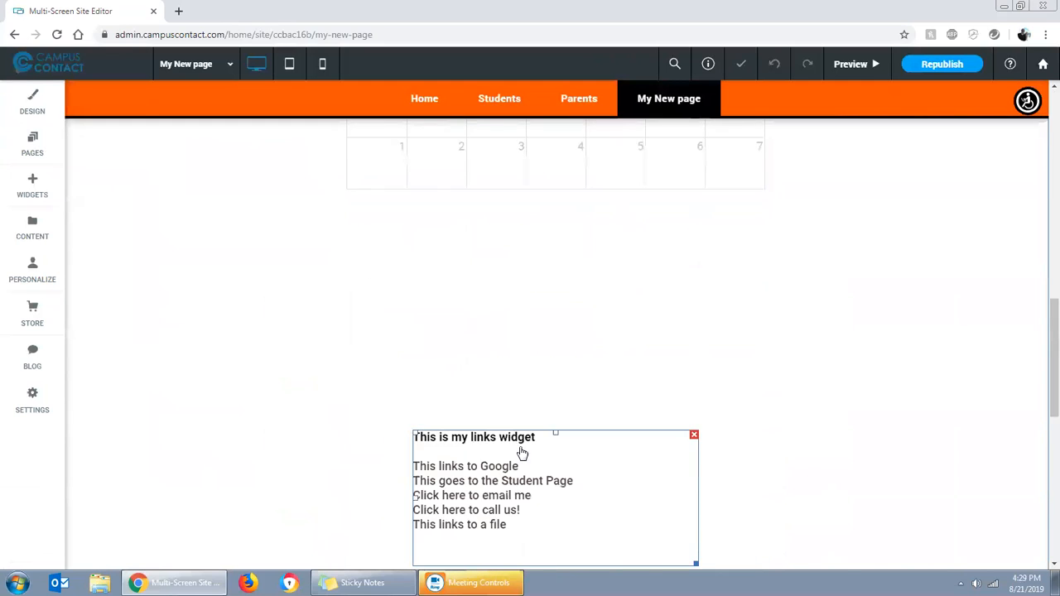
{"action": "left_click_drag", "start_coordinate": [520, 340], "coordinate": [509, 201]}
Shorten the calendar widget to remove the blank space beneath its grid, and lower the image-and-text block slightly
{"action": "scroll", "coordinate": [551, 290], "scroll_direction": "up", "scroll_amount": 3}
{"action": "scroll", "coordinate": [551, 291], "scroll_direction": "up", "scroll_amount": 1}
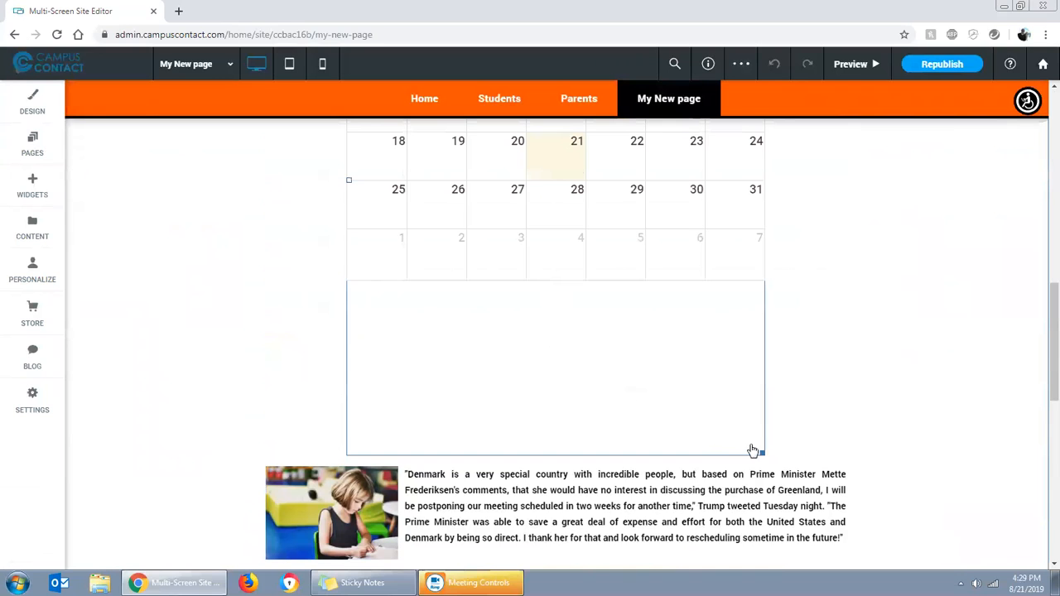
{"action": "left_click_drag", "start_coordinate": [756, 452], "coordinate": [762, 259]}
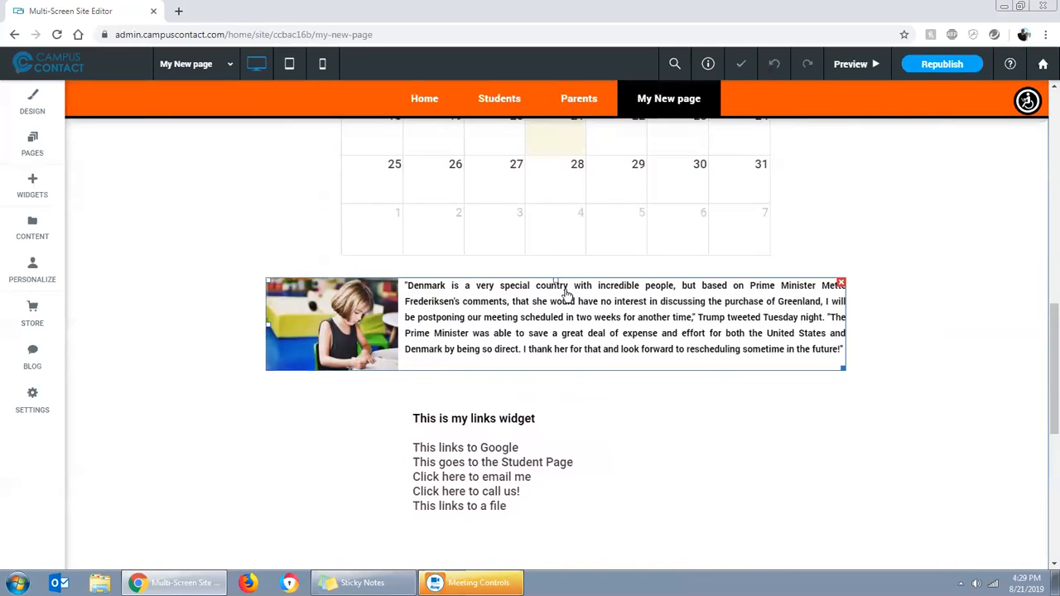
{"action": "left_click_drag", "start_coordinate": [554, 278], "coordinate": [555, 321]}
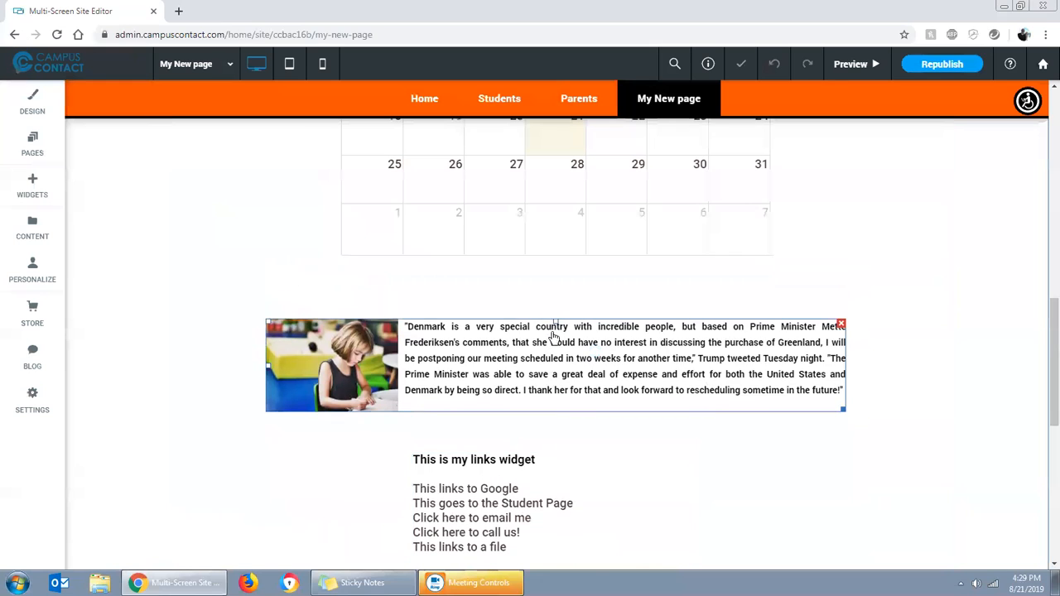
Add a second column to the row that holds the image slider
{"action": "scroll", "coordinate": [709, 331], "scroll_direction": "up", "scroll_amount": 10}
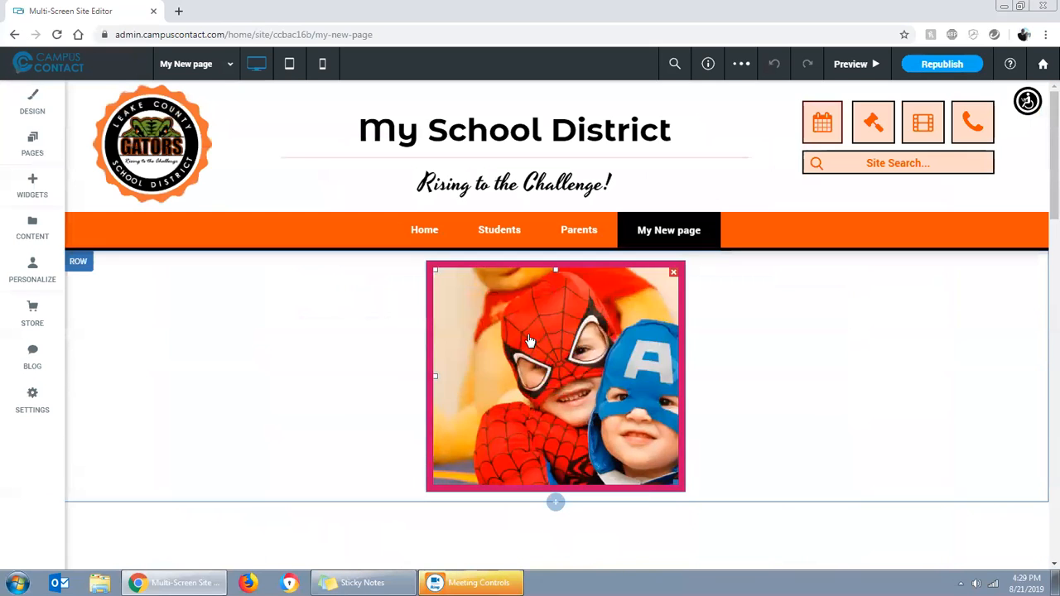
{"action": "scroll", "coordinate": [395, 371], "scroll_direction": "down", "scroll_amount": 3}
{"action": "scroll", "coordinate": [407, 378], "scroll_direction": "up", "scroll_amount": 2}
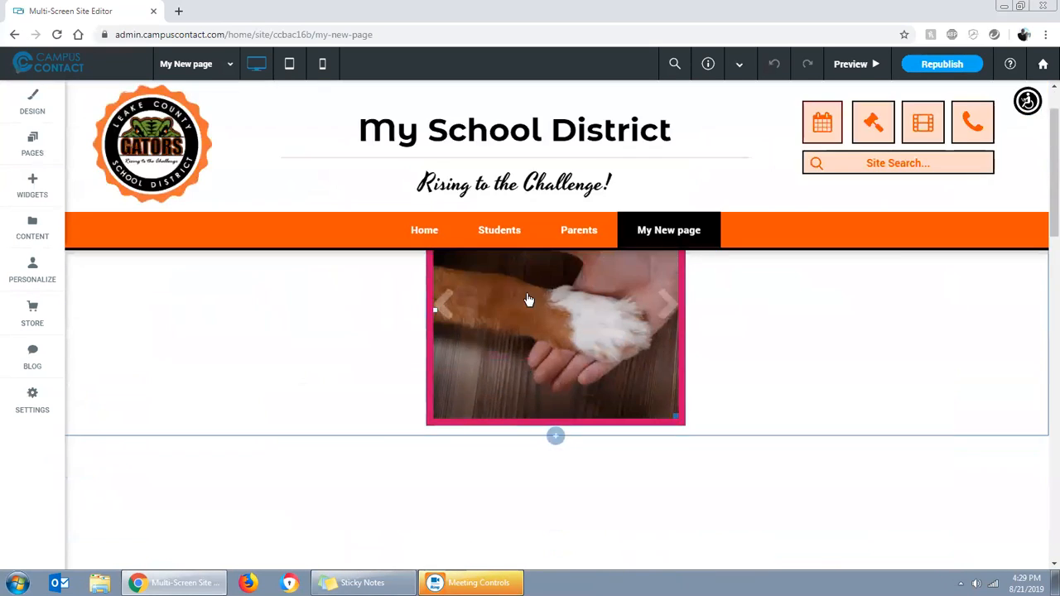
{"action": "scroll", "coordinate": [526, 365], "scroll_direction": "down", "scroll_amount": 2}
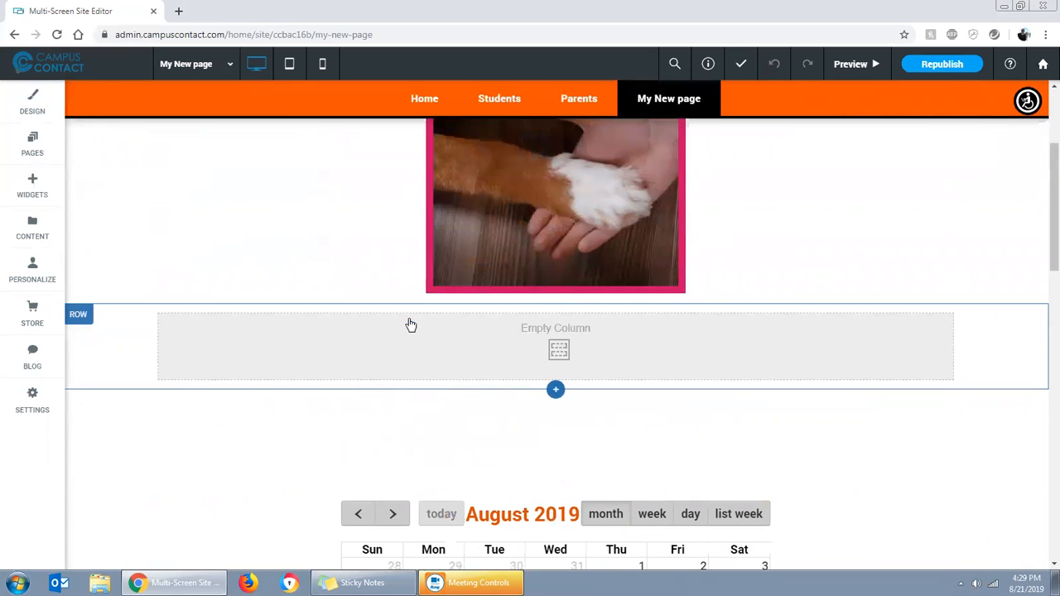
{"action": "scroll", "coordinate": [488, 265], "scroll_direction": "up", "scroll_amount": 3}
{"action": "scroll", "coordinate": [497, 388], "scroll_direction": "up", "scroll_amount": 2}
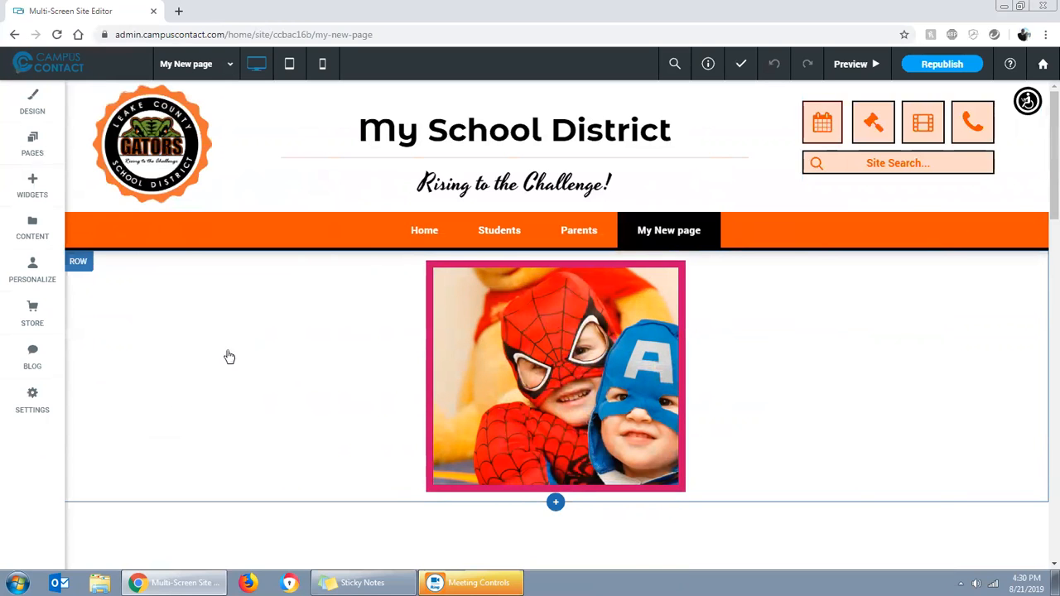
{"action": "right_click", "coordinate": [120, 343]}
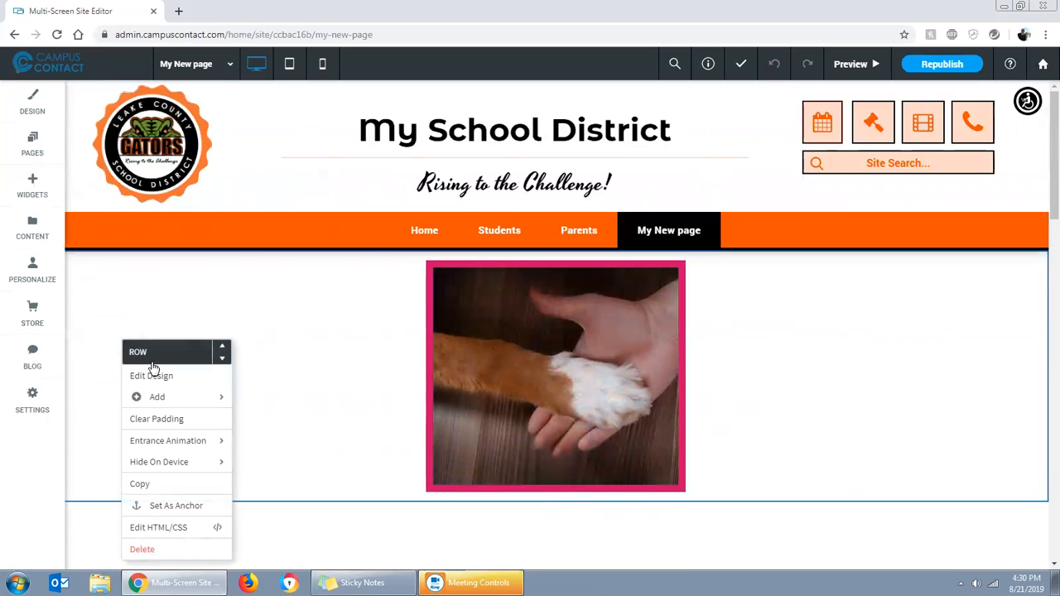
{"action": "mouse_move", "coordinate": [169, 398]}
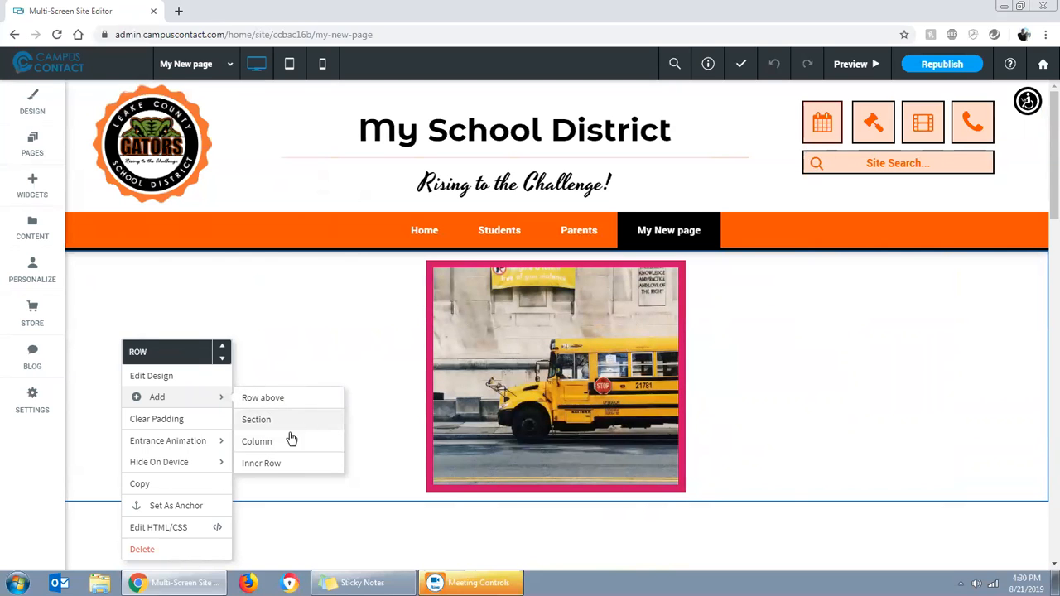
{"action": "left_click", "coordinate": [263, 447]}
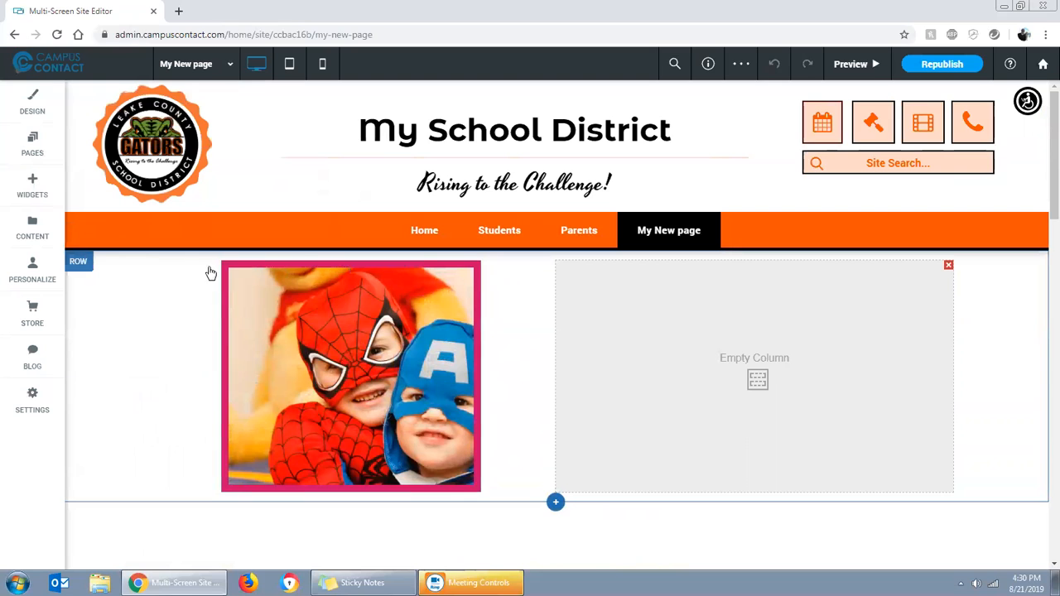
Add two more empty columns to the image slider's row, for four columns in total
{"action": "left_click", "coordinate": [441, 319]}
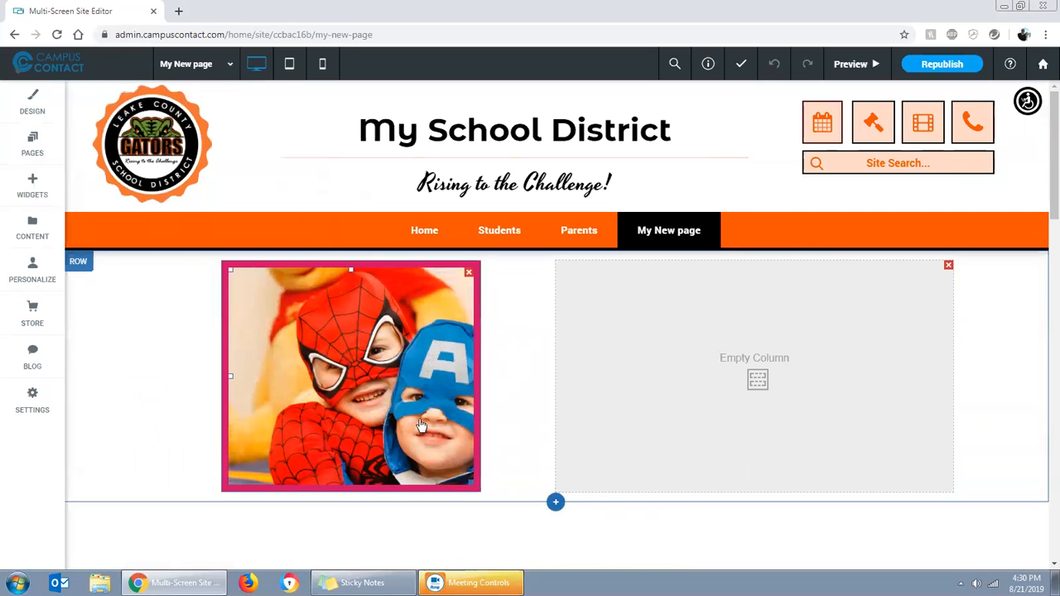
{"action": "right_click", "coordinate": [137, 359]}
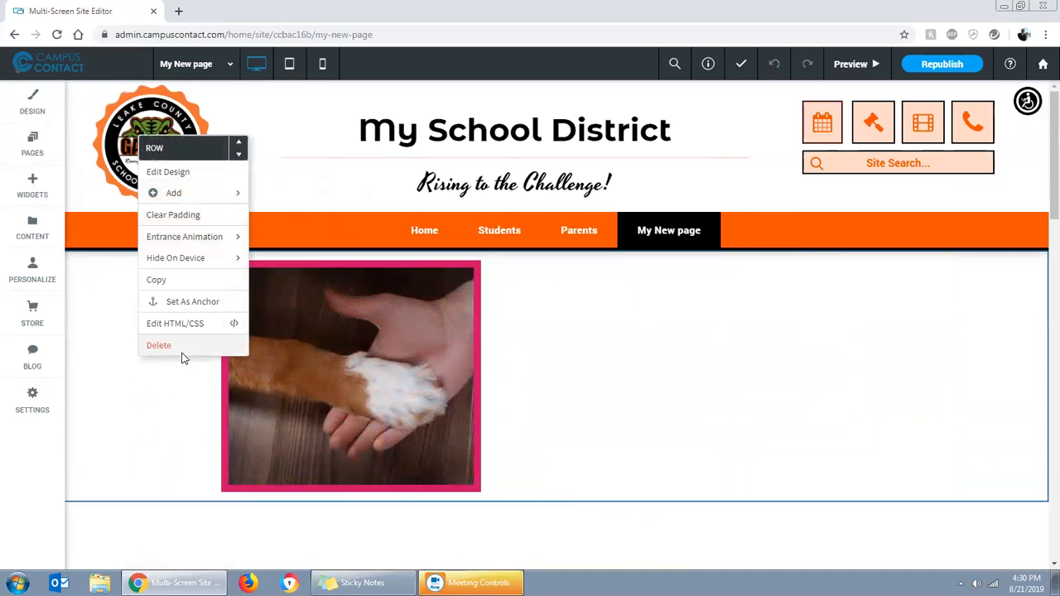
{"action": "mouse_move", "coordinate": [189, 196]}
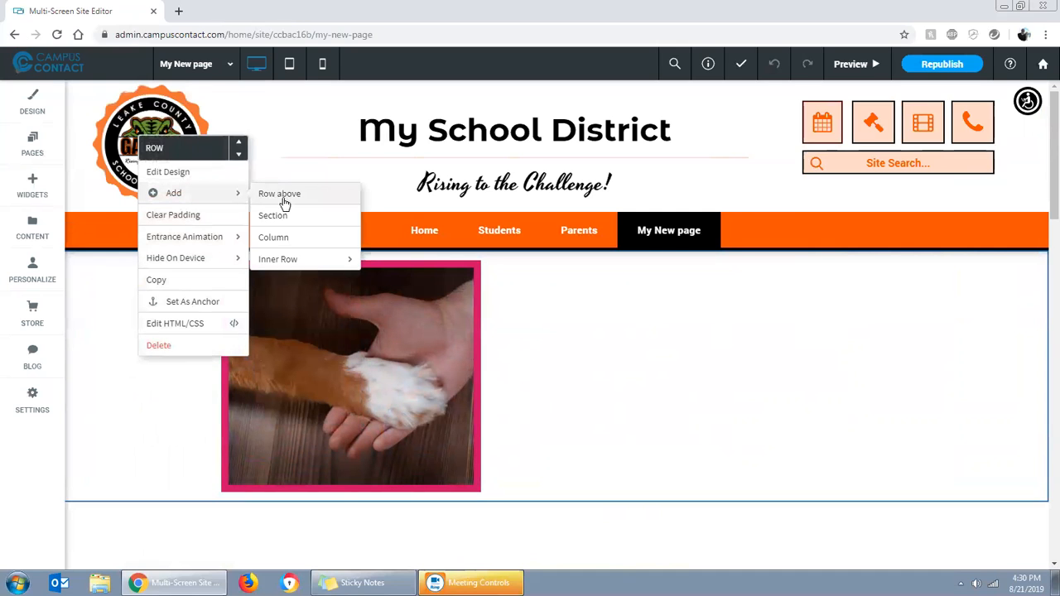
{"action": "left_click", "coordinate": [276, 241]}
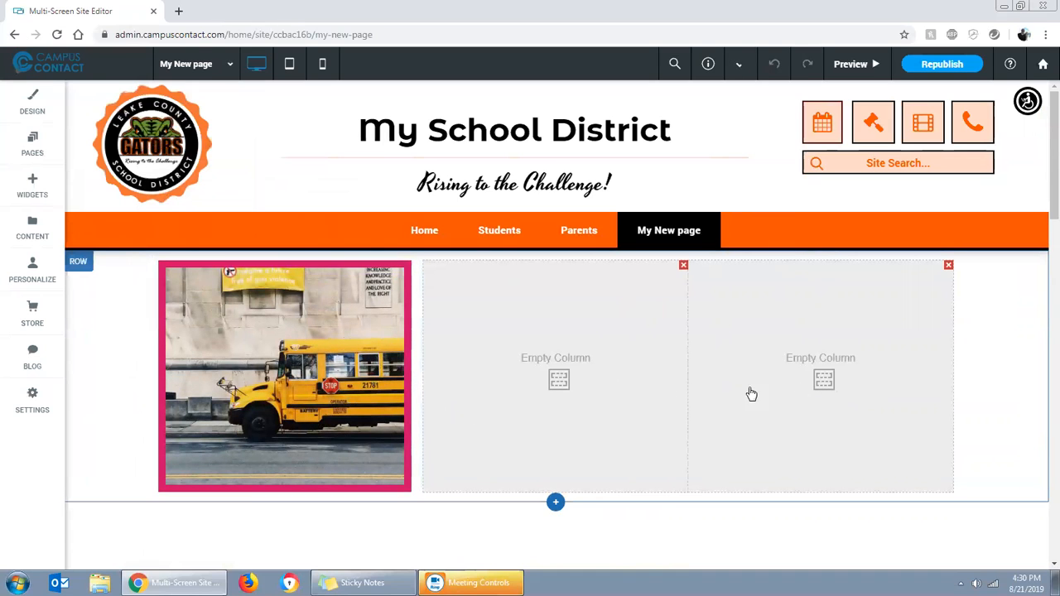
{"action": "right_click", "coordinate": [116, 334]}
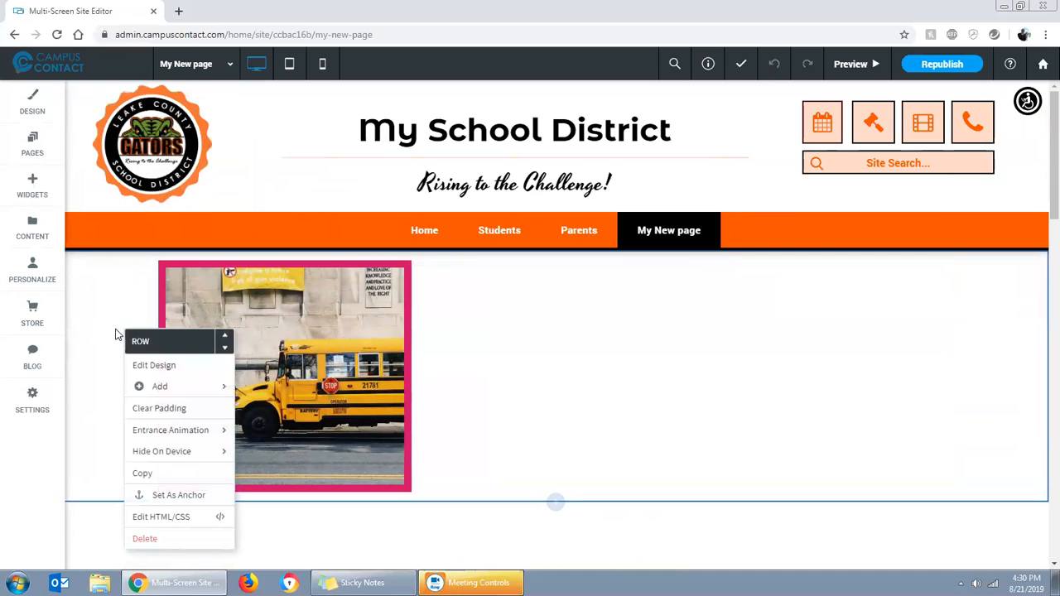
{"action": "left_click", "coordinate": [267, 430]}
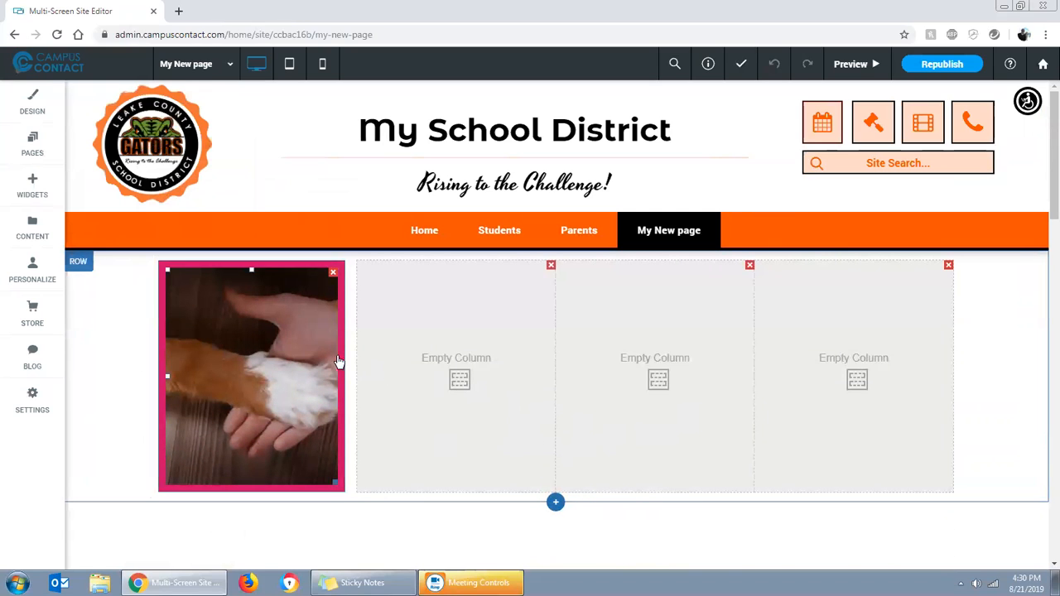
Widen the image slider's column and shift the dividers between the empty columns beside it
{"action": "left_click_drag", "start_coordinate": [352, 378], "coordinate": [487, 381]}
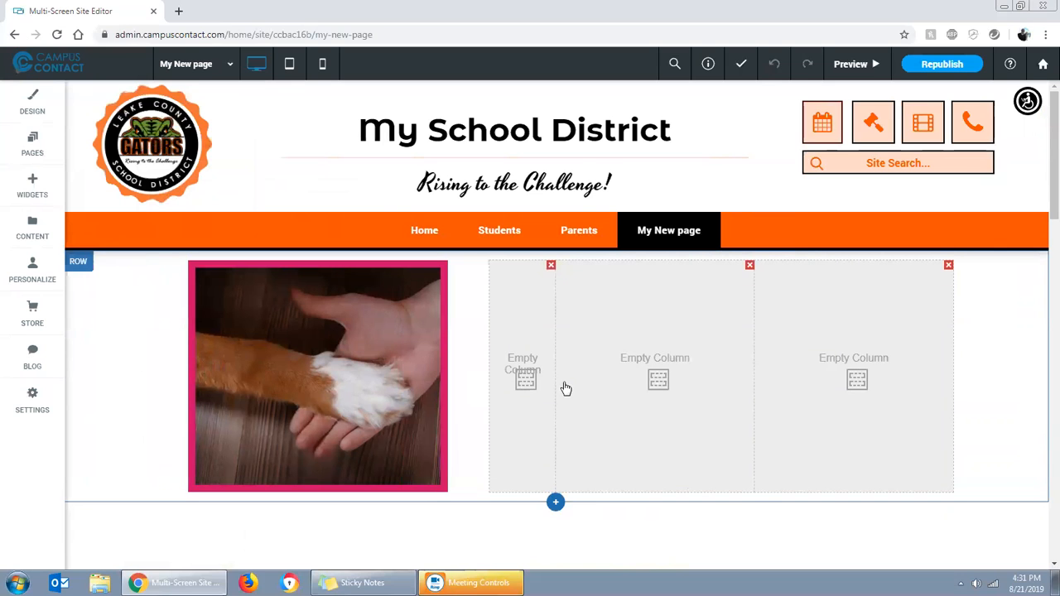
{"action": "left_click_drag", "start_coordinate": [555, 379], "coordinate": [617, 379]}
{"action": "left_click_drag", "start_coordinate": [676, 387], "coordinate": [679, 387]}
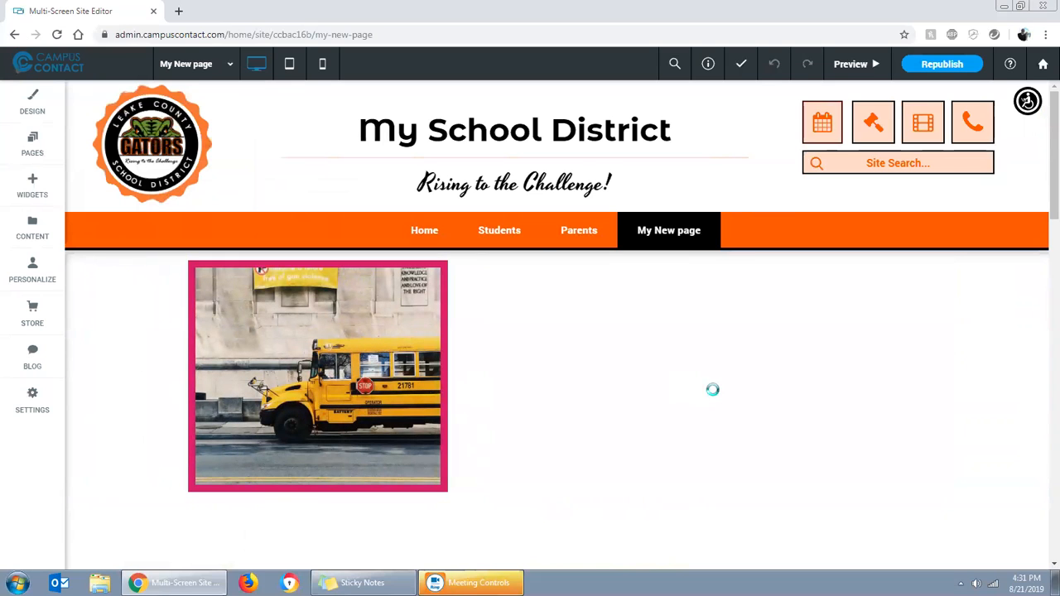
{"action": "left_click_drag", "start_coordinate": [753, 377], "coordinate": [818, 375]}
{"action": "left_click_drag", "start_coordinate": [686, 374], "coordinate": [648, 375]}
Move the calendar into the column beside the image slider and delete the row's two remaining empty columns
{"action": "scroll", "coordinate": [425, 419], "scroll_direction": "down", "scroll_amount": 2}
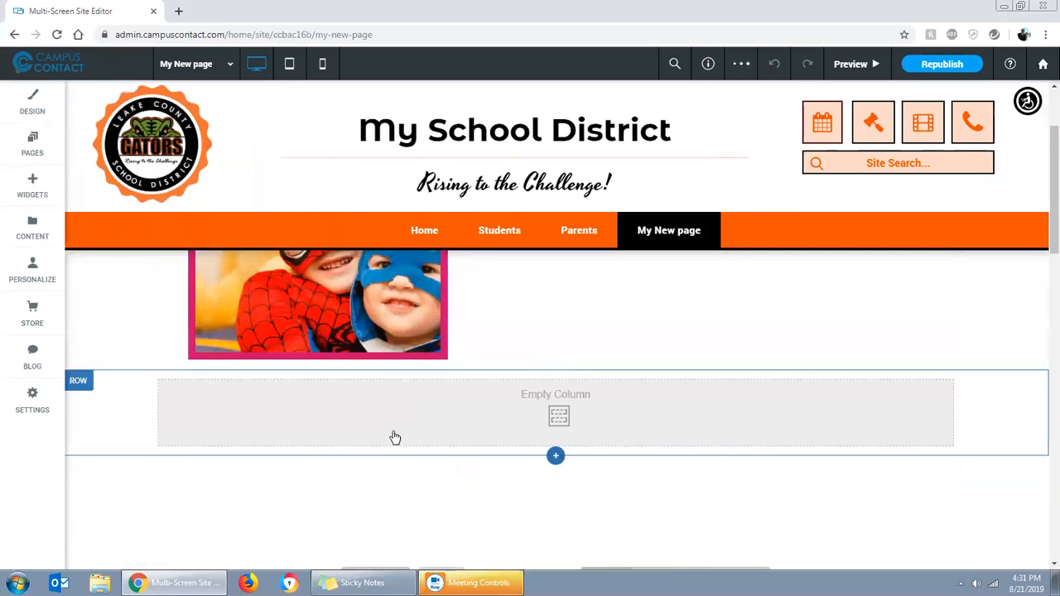
{"action": "scroll", "coordinate": [395, 438], "scroll_direction": "down", "scroll_amount": 2}
{"action": "scroll", "coordinate": [397, 436], "scroll_direction": "up", "scroll_amount": 1}
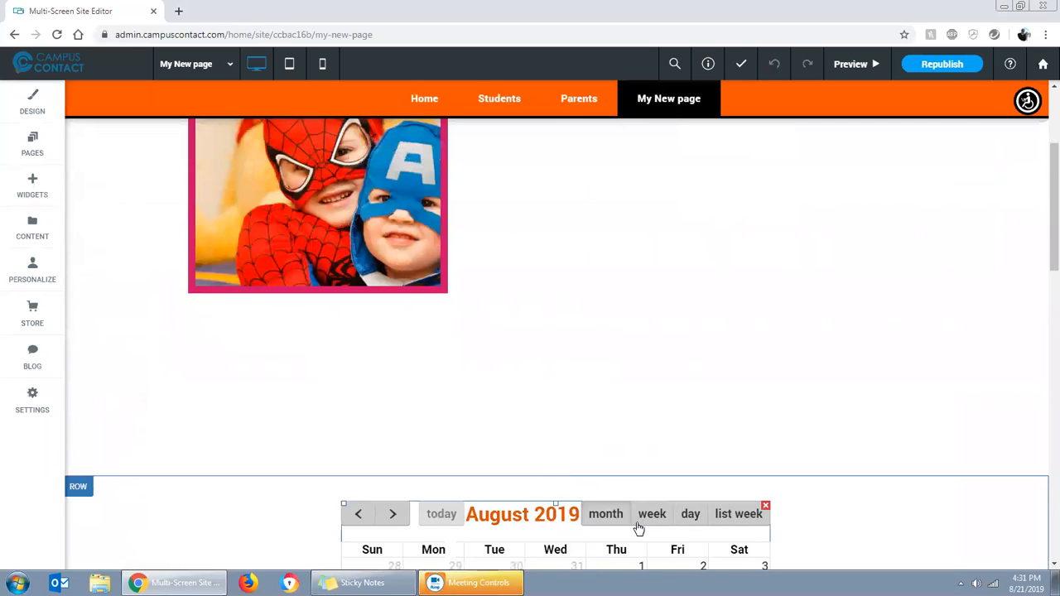
{"action": "left_click_drag", "start_coordinate": [644, 454], "coordinate": [583, 182]}
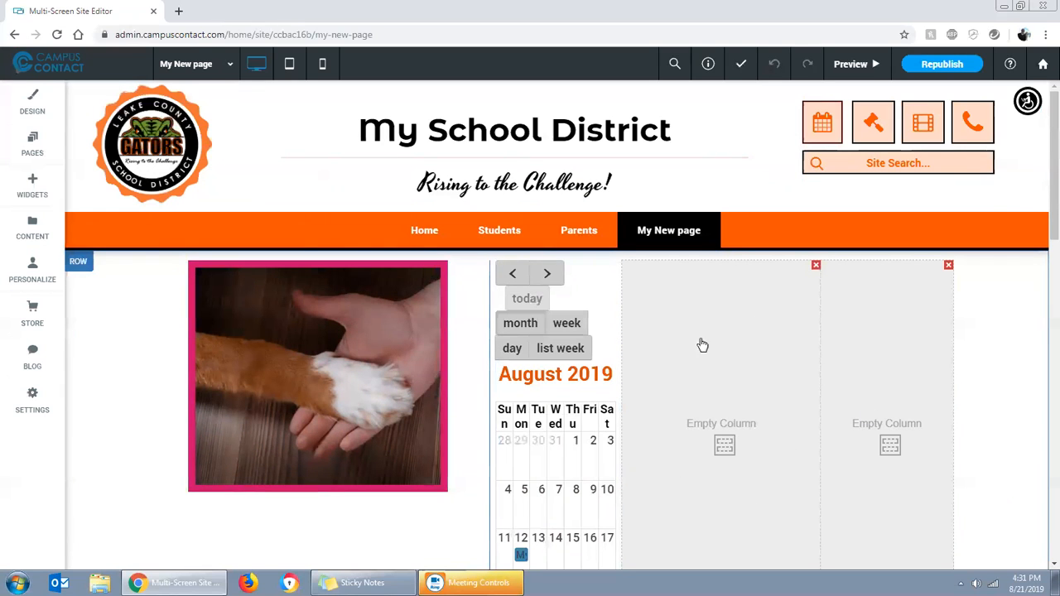
{"action": "left_click", "coordinate": [816, 267]}
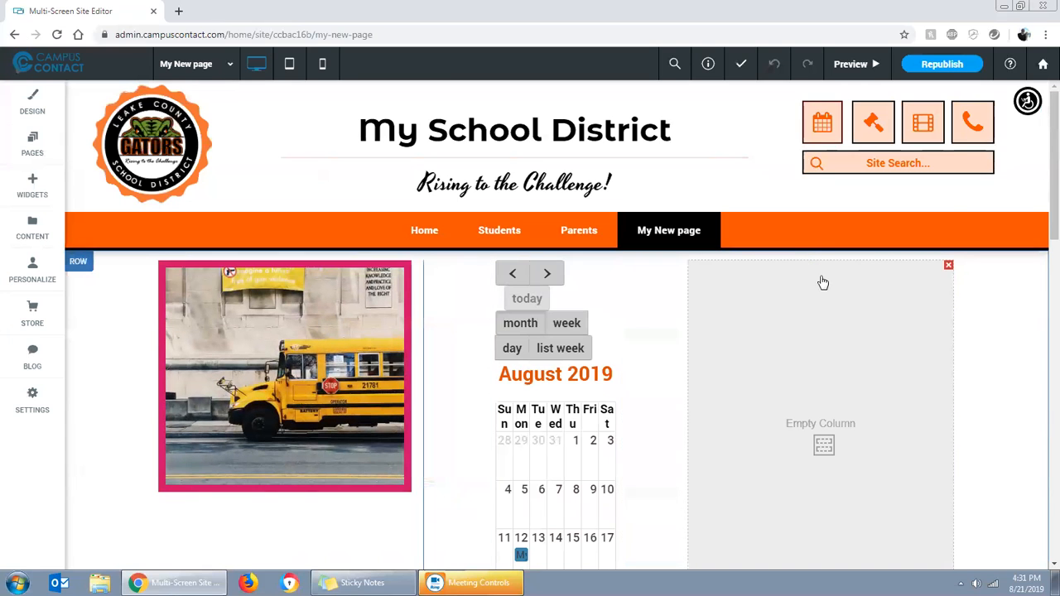
{"action": "left_click", "coordinate": [948, 267]}
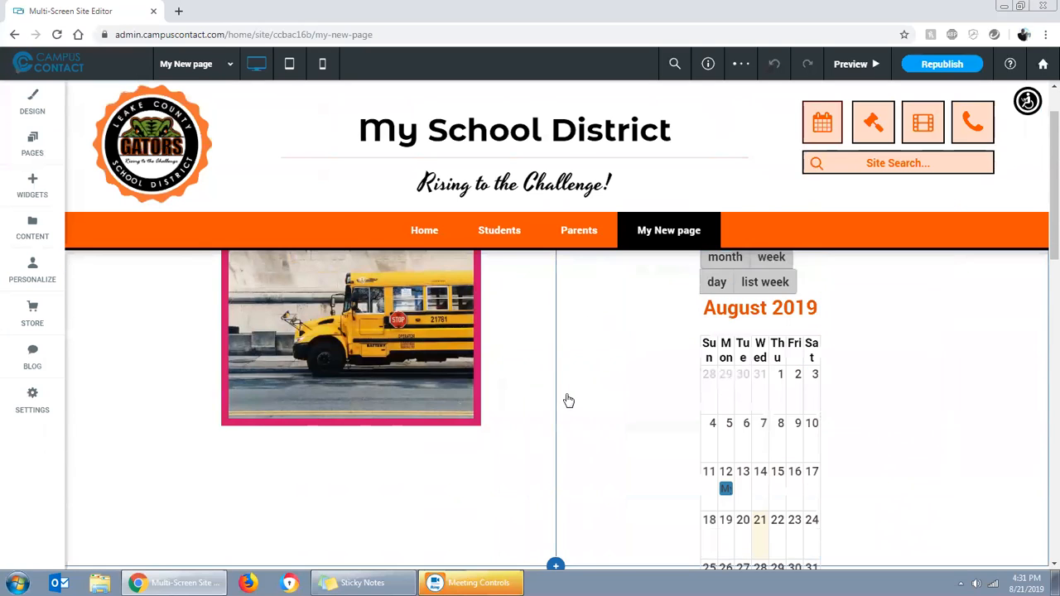
Widen the calendar to nearly fill its column and enlarge the image slider until its bottom edge lines up with the calendar's
{"action": "scroll", "coordinate": [568, 400], "scroll_direction": "down", "scroll_amount": 3}
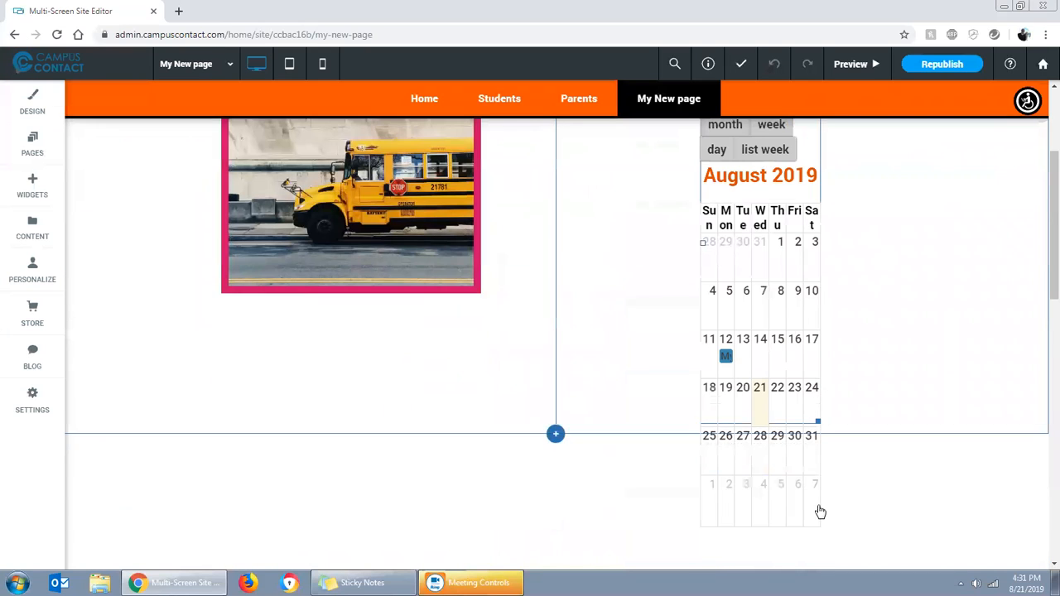
{"action": "left_click_drag", "start_coordinate": [814, 421], "coordinate": [936, 399]}
{"action": "scroll", "coordinate": [473, 362], "scroll_direction": "up", "scroll_amount": 2}
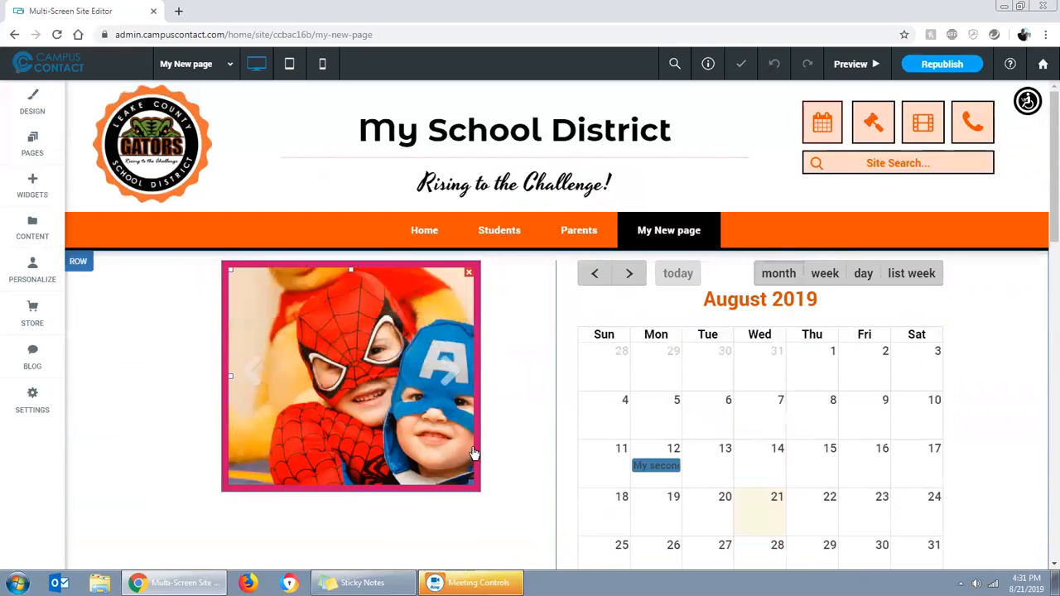
{"action": "left_click_drag", "start_coordinate": [474, 426], "coordinate": [527, 525]}
{"action": "scroll", "coordinate": [973, 470], "scroll_direction": "down", "scroll_amount": 2}
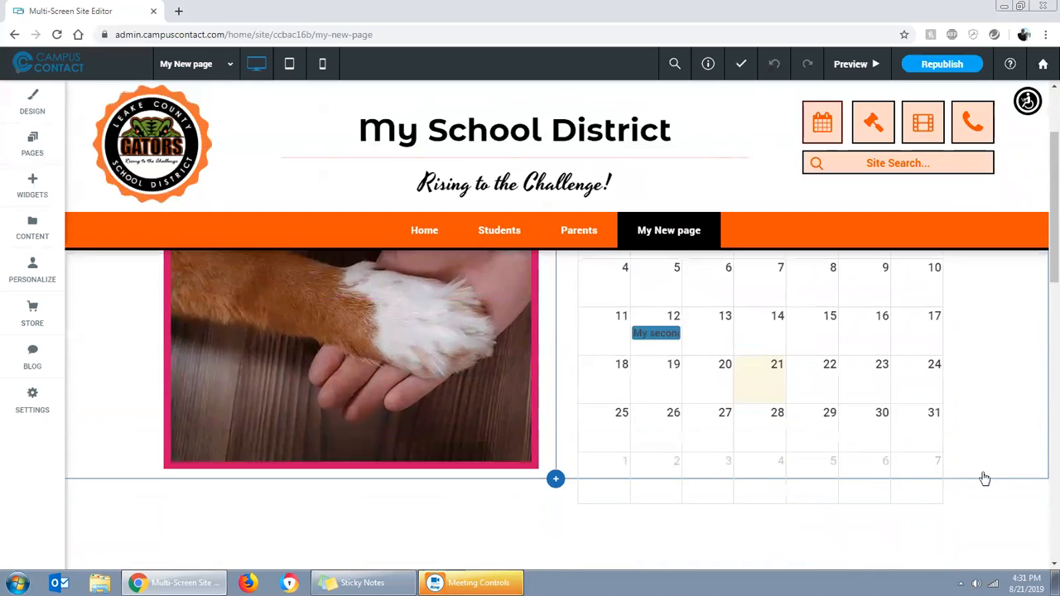
{"action": "left_click_drag", "start_coordinate": [527, 460], "coordinate": [526, 497]}
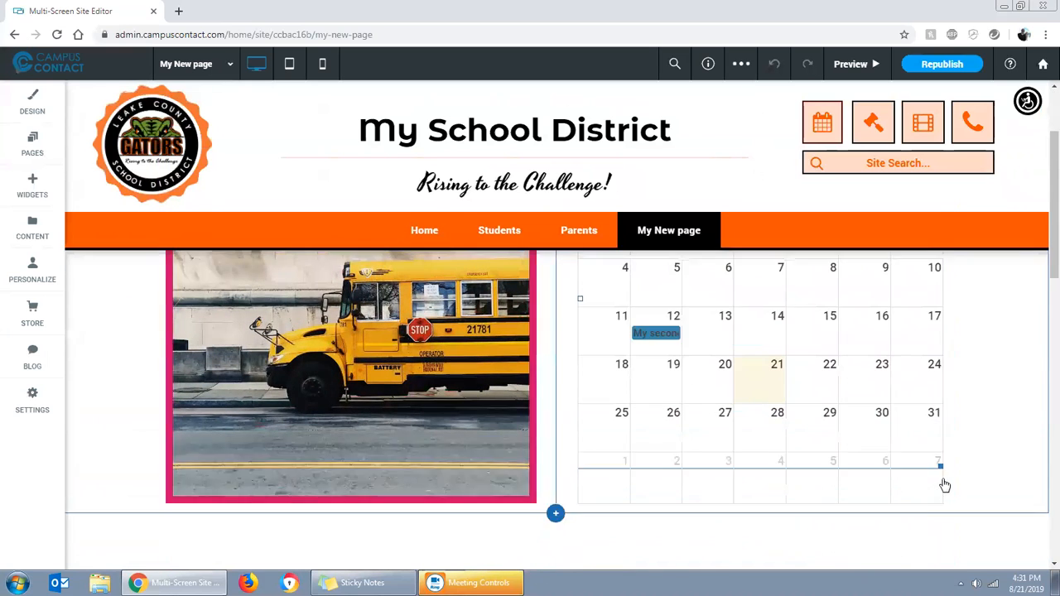
Add a second column to the empty row below the slider and calendar
{"action": "scroll", "coordinate": [1029, 462], "scroll_direction": "down", "scroll_amount": 5}
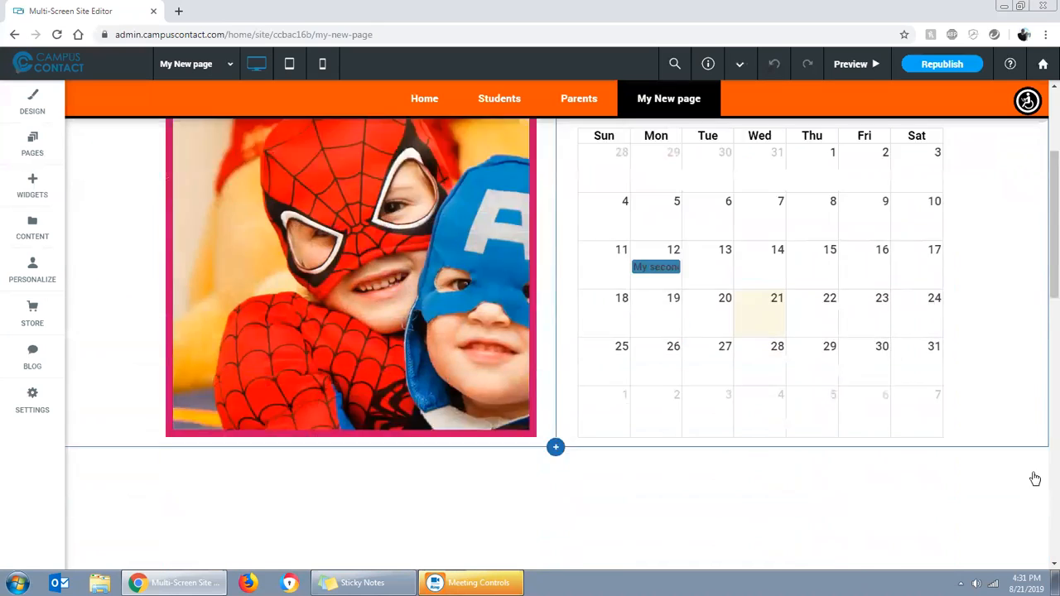
{"action": "scroll", "coordinate": [756, 496], "scroll_direction": "down", "scroll_amount": 1}
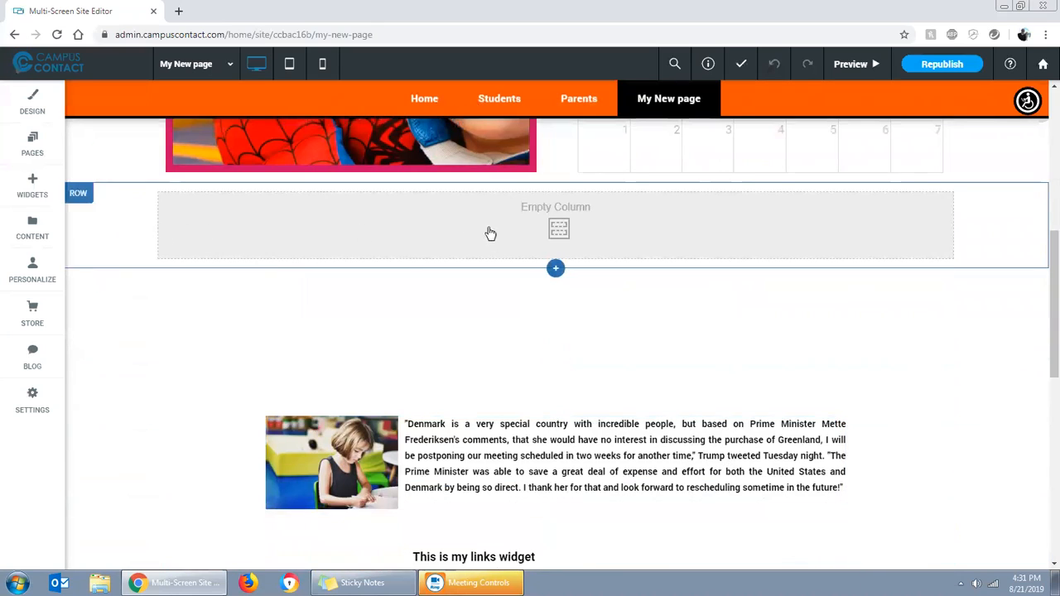
{"action": "left_click", "coordinate": [119, 229]}
{"action": "mouse_move", "coordinate": [174, 287]}
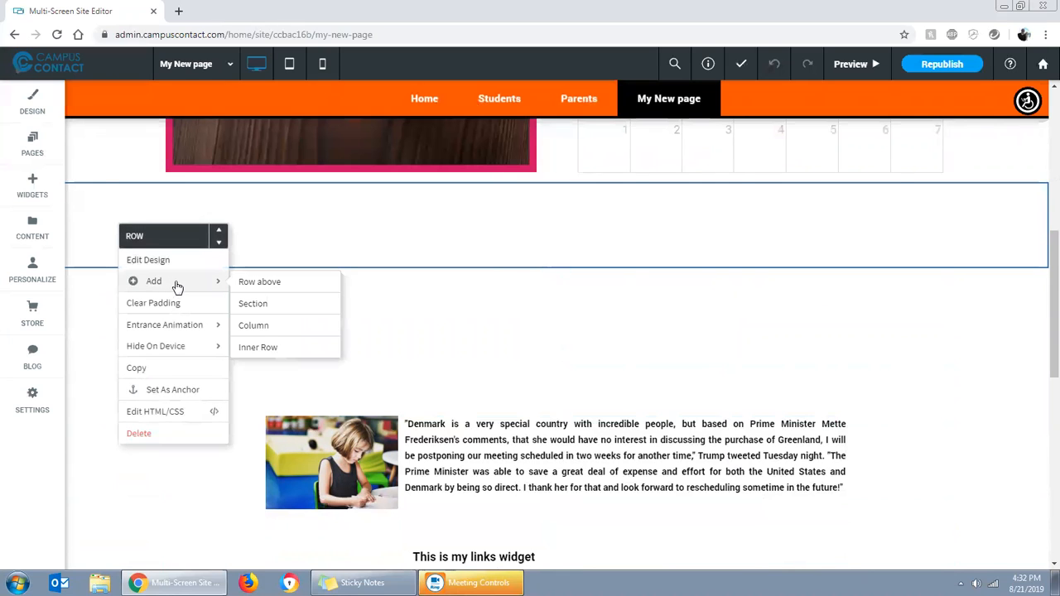
{"action": "left_click", "coordinate": [257, 325]}
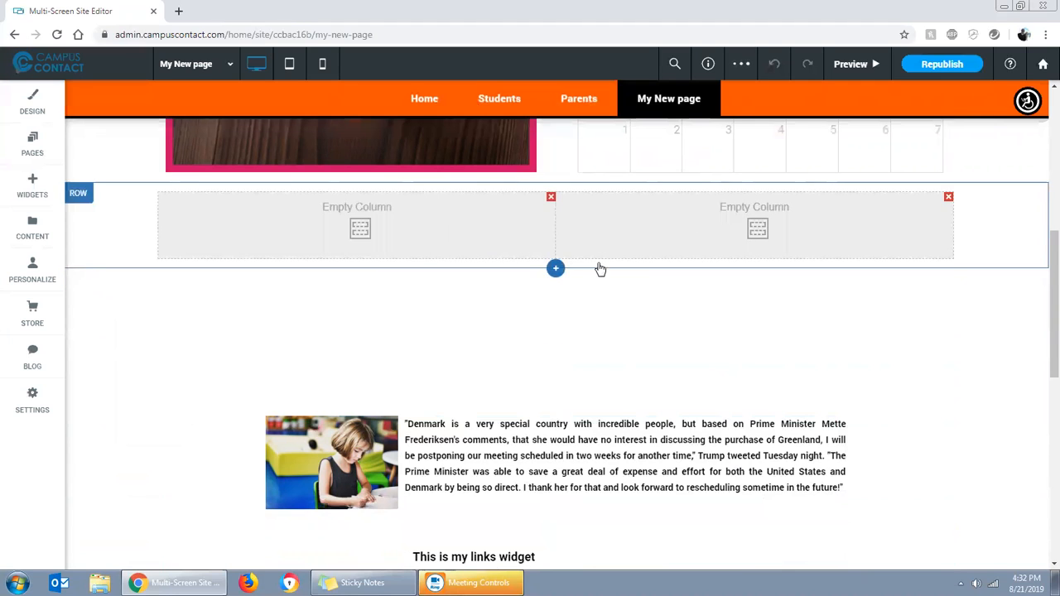
{"action": "scroll", "coordinate": [224, 309], "scroll_direction": "down", "scroll_amount": 2}
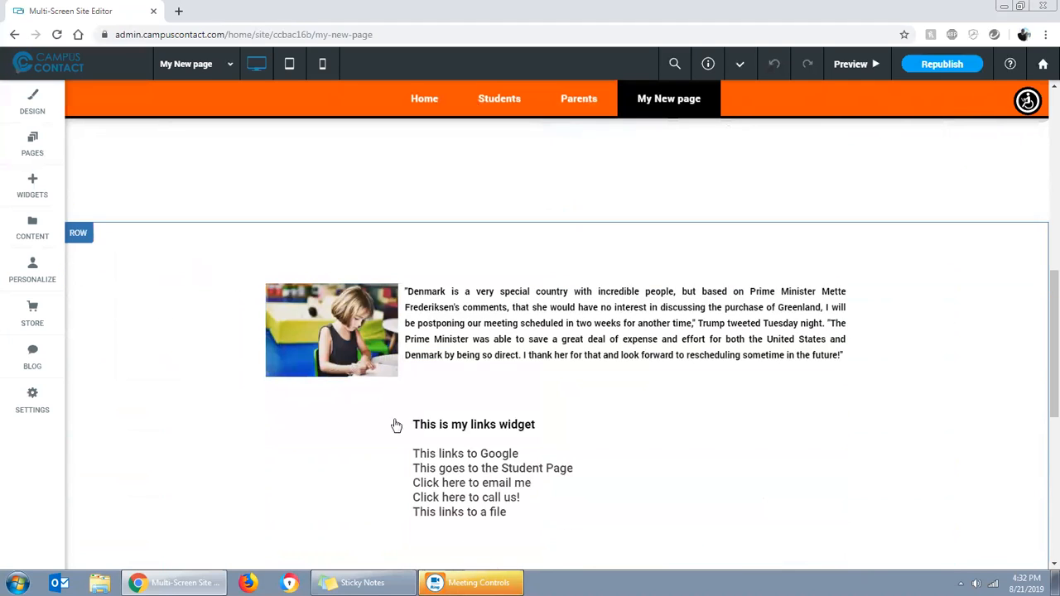
Add a second column to the row holding the image paragraph and the links widget
{"action": "left_click", "coordinate": [155, 301]}
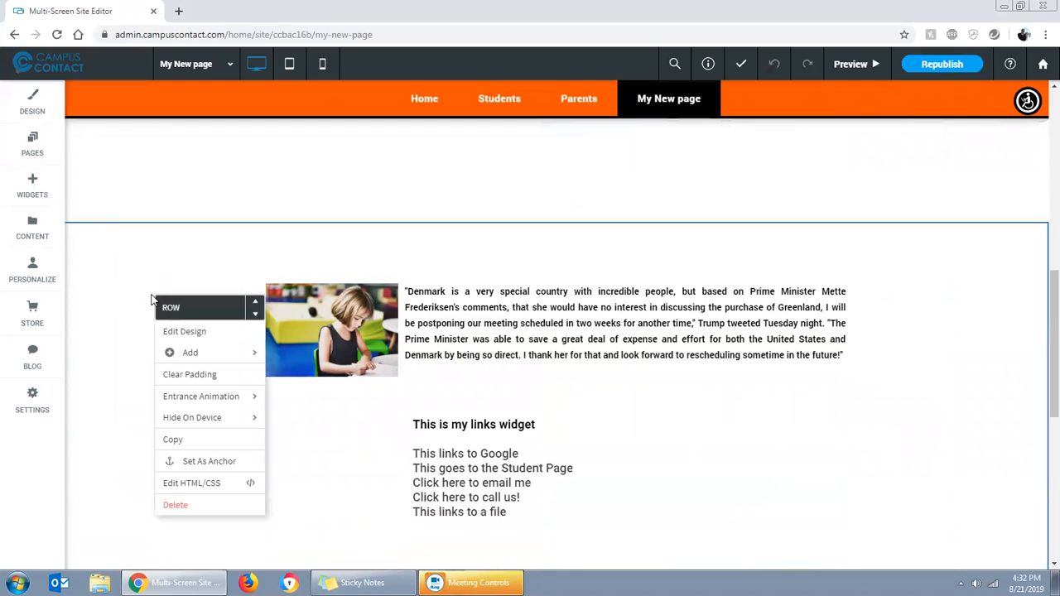
{"action": "mouse_move", "coordinate": [205, 356]}
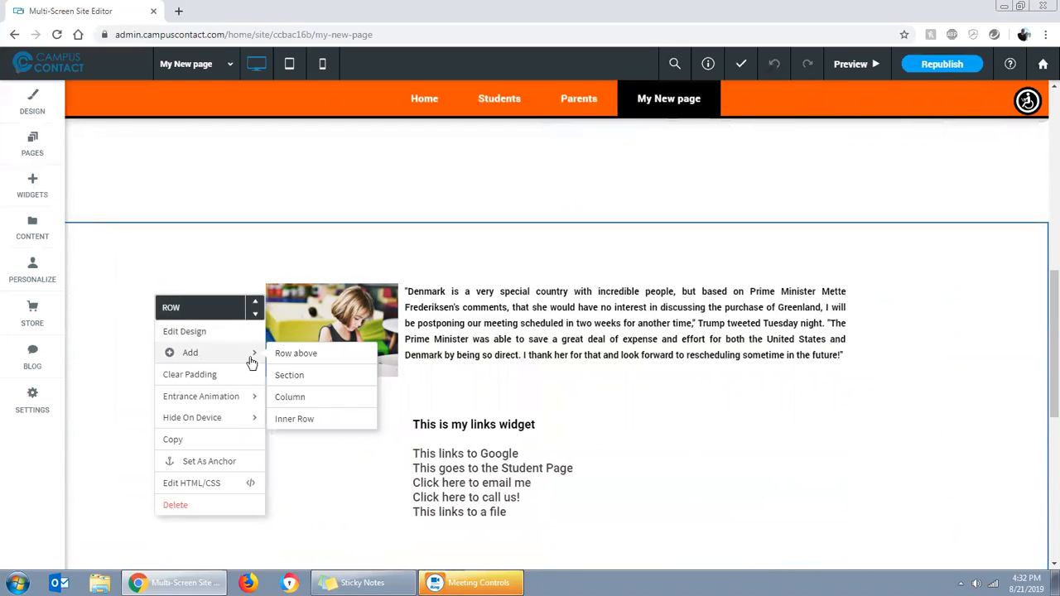
{"action": "left_click", "coordinate": [301, 399]}
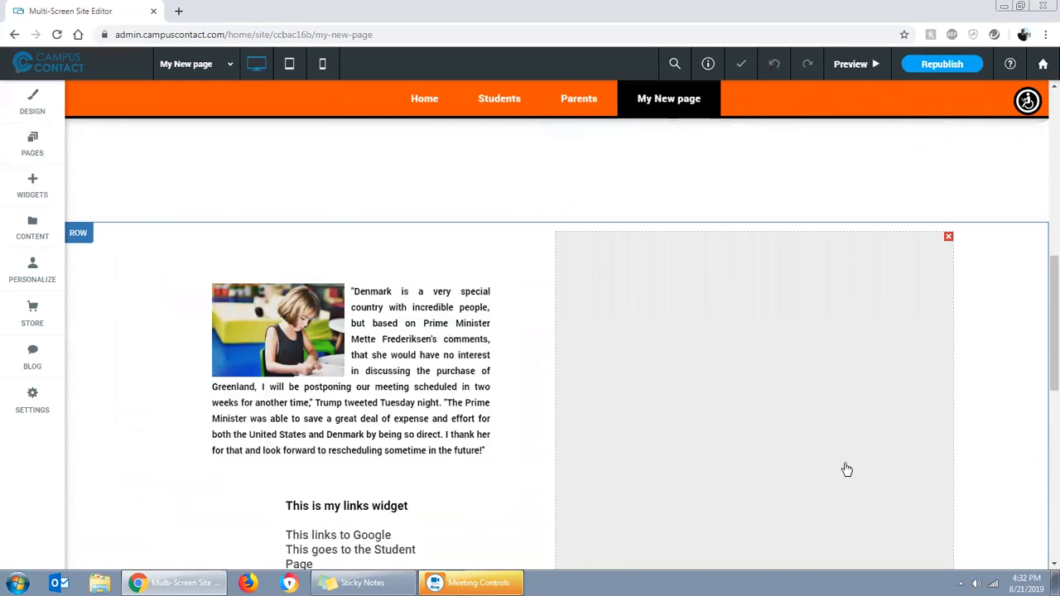
Move the school bus photo and the image paragraph into the new column, and widen the paragraph to fill it
{"action": "scroll", "coordinate": [762, 364], "scroll_direction": "down", "scroll_amount": 1}
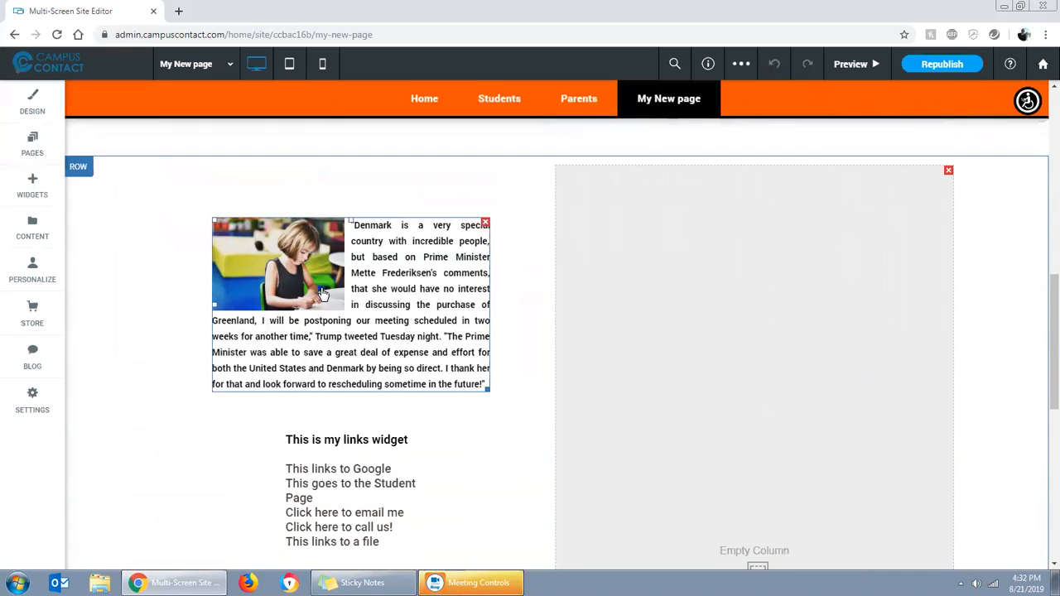
{"action": "left_click_drag", "start_coordinate": [323, 294], "coordinate": [659, 245]}
{"action": "left_click_drag", "start_coordinate": [455, 464], "coordinate": [688, 269]}
{"action": "left_click_drag", "start_coordinate": [833, 419], "coordinate": [772, 276]}
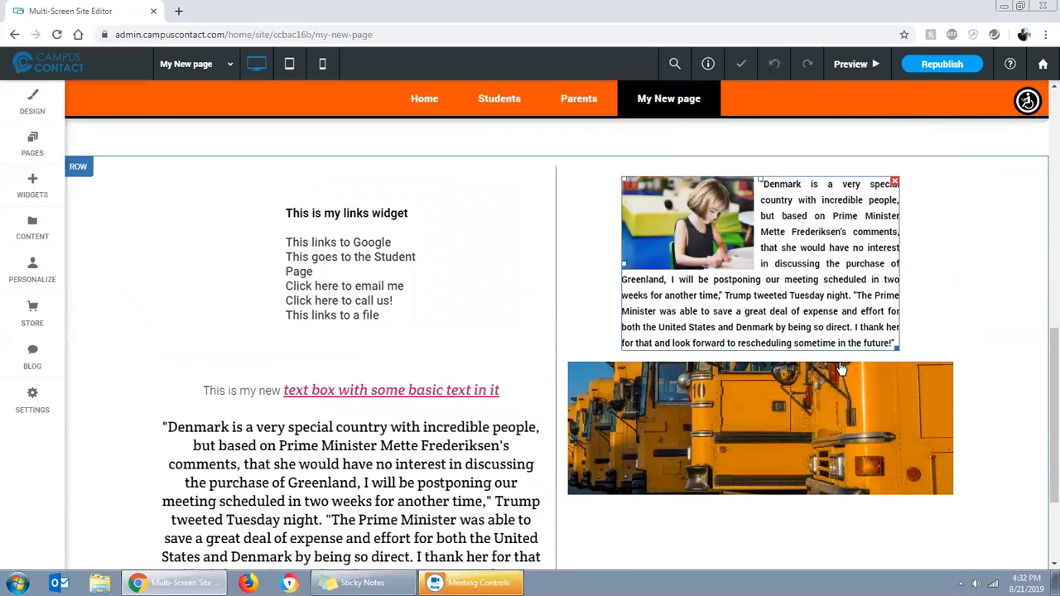
{"action": "left_click_drag", "start_coordinate": [901, 347], "coordinate": [944, 347]}
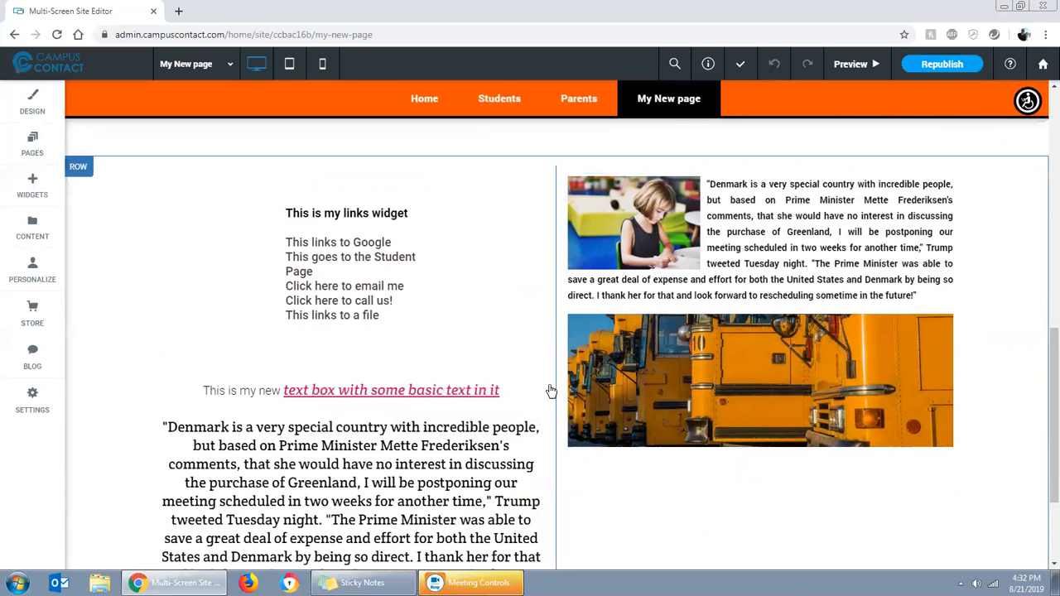
Widen the row's first column and its links widget, and move the text box above the links widget
{"action": "left_click_drag", "start_coordinate": [553, 380], "coordinate": [600, 356]}
{"action": "mouse_move", "coordinate": [619, 280]}
{"action": "left_mouse_down"}
{"action": "mouse_move", "coordinate": [507, 278]}
{"action": "mouse_move", "coordinate": [610, 279]}
{"action": "left_mouse_up"}
{"action": "mouse_move", "coordinate": [472, 336]}
{"action": "left_mouse_down"}
{"action": "mouse_move", "coordinate": [530, 336]}
{"action": "mouse_move", "coordinate": [492, 331]}
{"action": "left_mouse_up"}
{"action": "scroll", "coordinate": [548, 401], "scroll_direction": "down", "scroll_amount": 3}
{"action": "scroll", "coordinate": [546, 400], "scroll_direction": "up", "scroll_amount": 3}
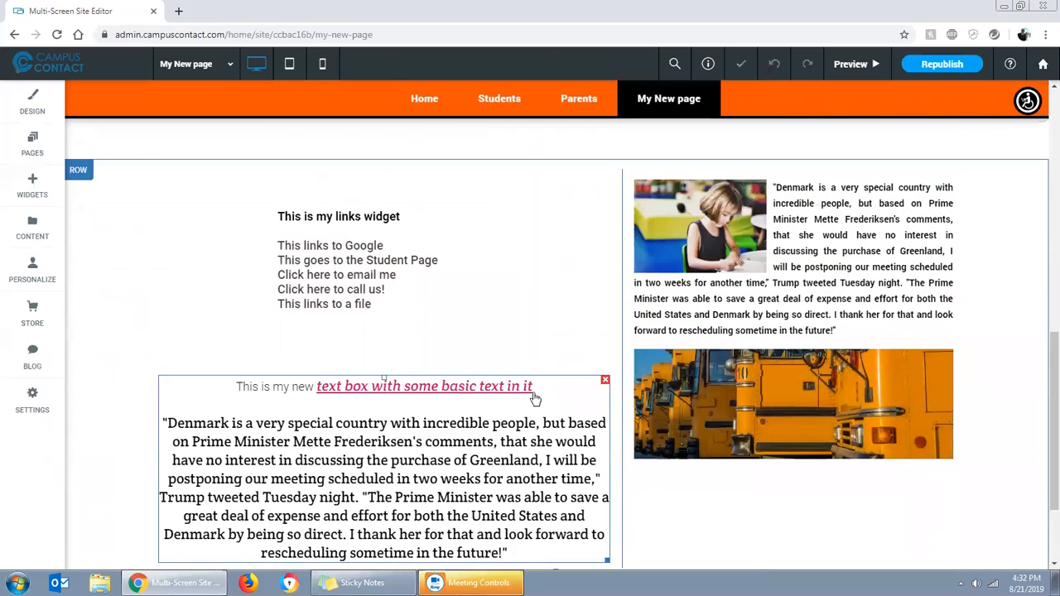
{"action": "left_click_drag", "start_coordinate": [429, 325], "coordinate": [392, 247]}
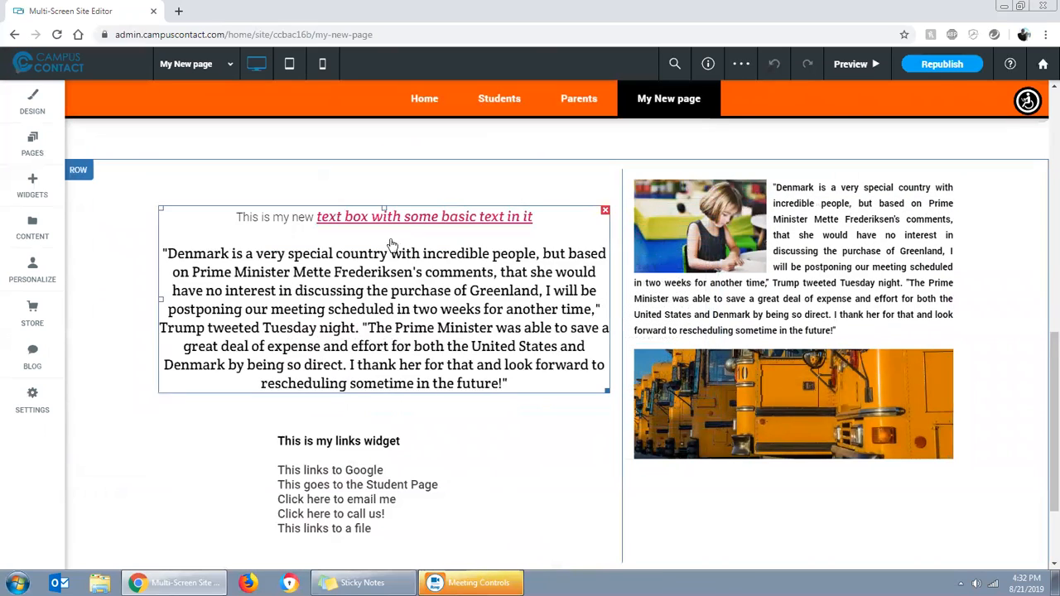
Add a third column to the row and move the links widget into it
{"action": "right_click", "coordinate": [131, 335]}
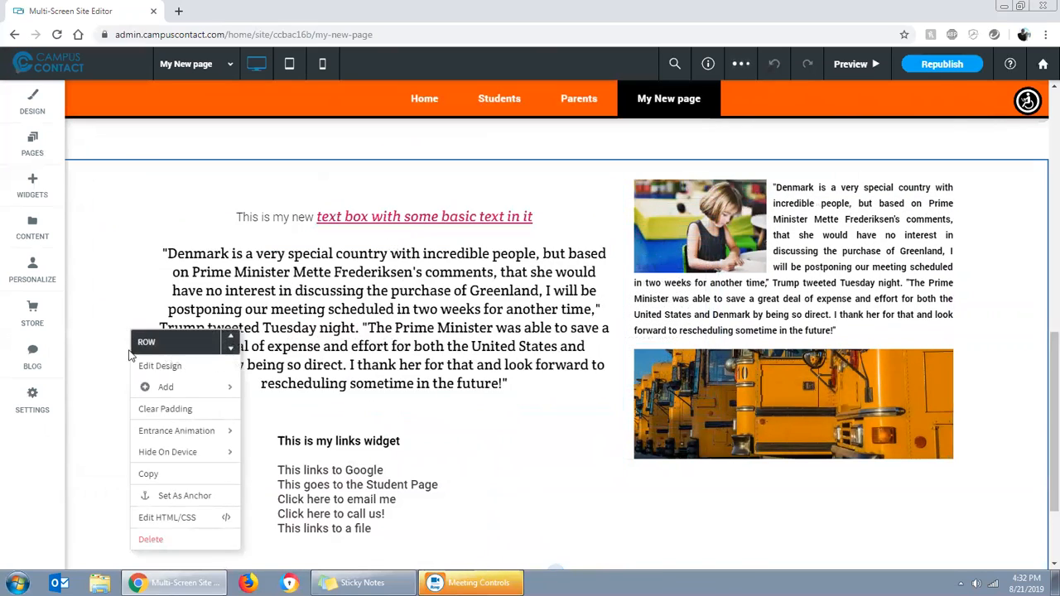
{"action": "mouse_move", "coordinate": [175, 396]}
{"action": "left_click", "coordinate": [267, 431]}
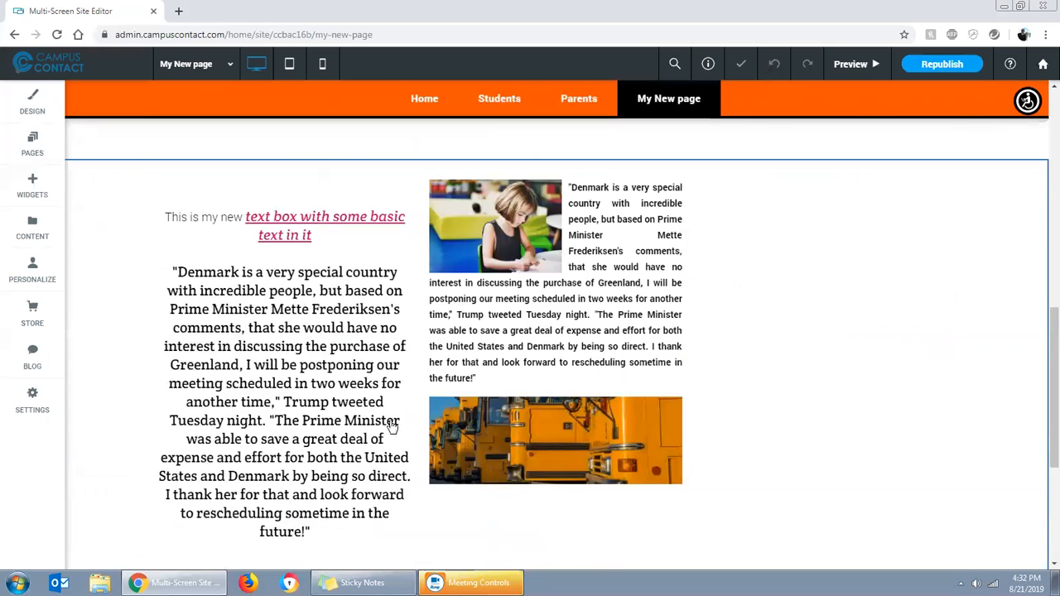
{"action": "scroll", "coordinate": [331, 497], "scroll_direction": "down", "scroll_amount": 3}
{"action": "left_click_drag", "start_coordinate": [270, 503], "coordinate": [757, 300]}
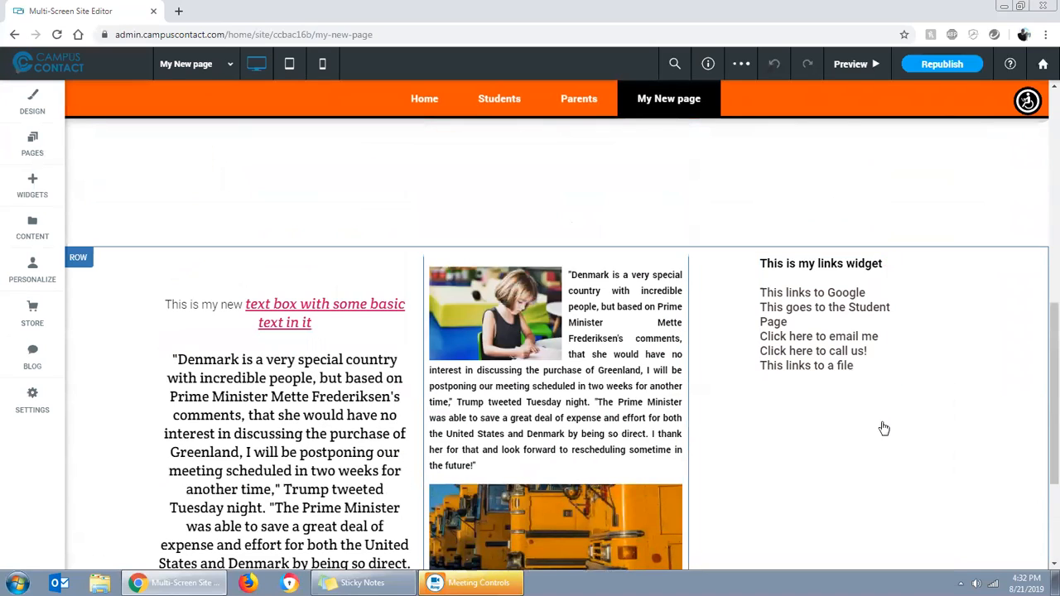
Widen the middle column by shifting its divider toward the links widget
{"action": "left_click", "coordinate": [748, 361]}
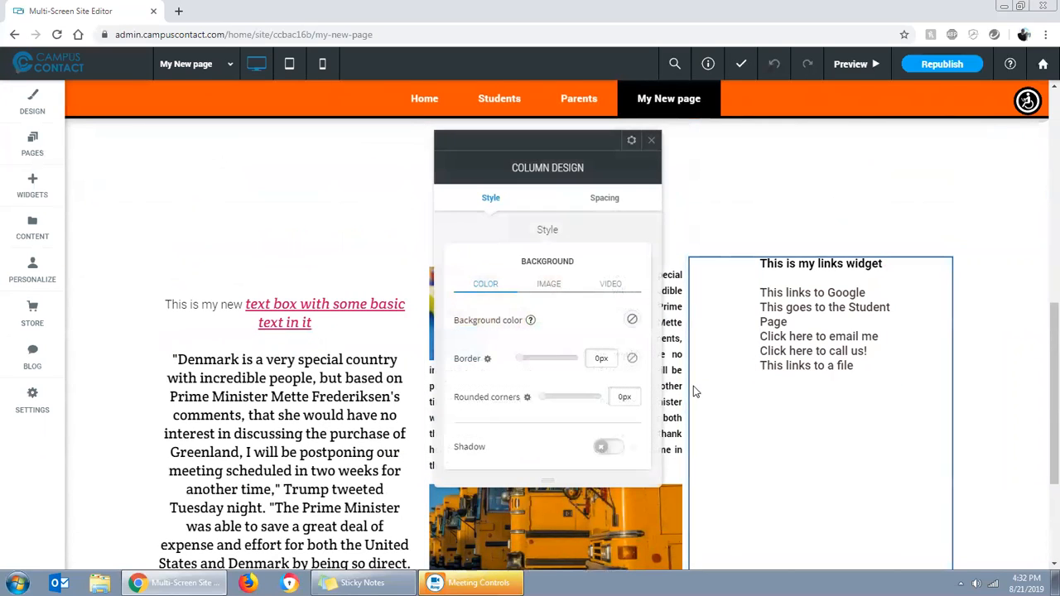
{"action": "left_click", "coordinate": [652, 142]}
{"action": "left_click_drag", "start_coordinate": [698, 329], "coordinate": [779, 346]}
Raise the text box to the top of its column and add space between the image paragraph and the bus photo
{"action": "scroll", "coordinate": [389, 391], "scroll_direction": "down", "scroll_amount": 1}
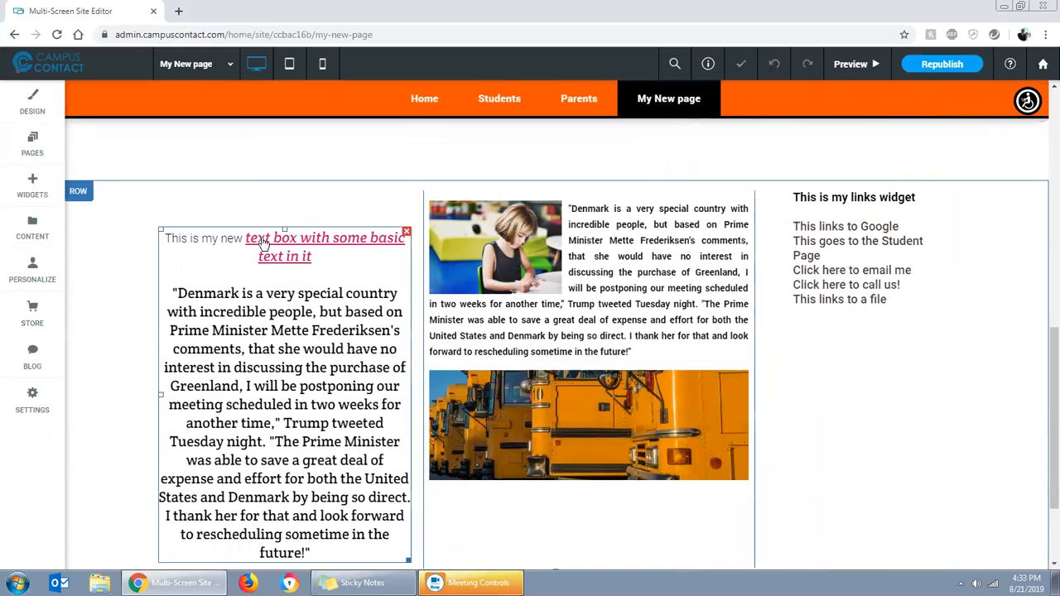
{"action": "left_click_drag", "start_coordinate": [286, 216], "coordinate": [286, 193]}
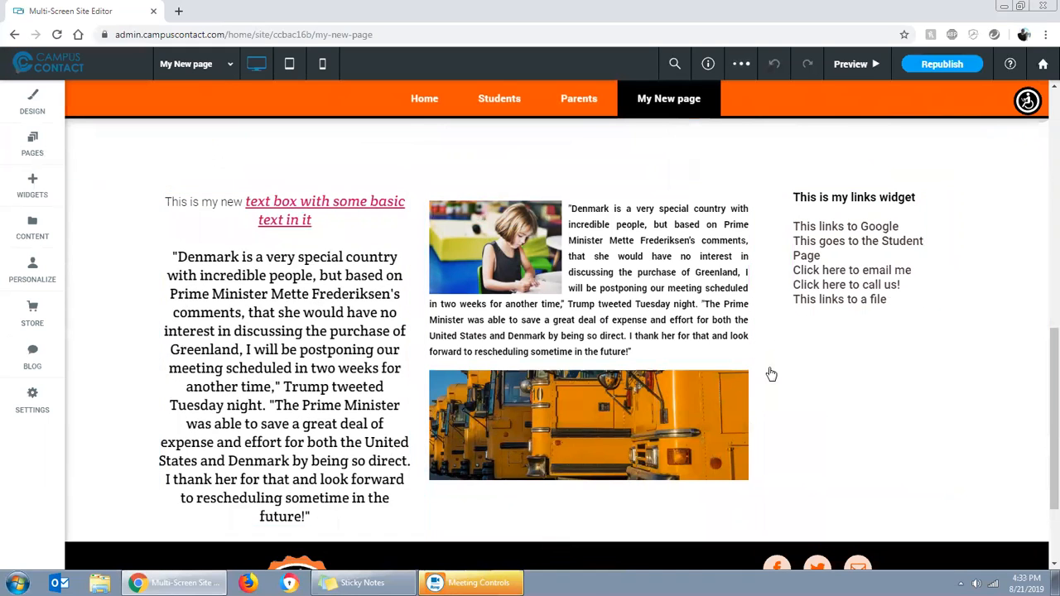
{"action": "left_click_drag", "start_coordinate": [587, 375], "coordinate": [587, 389]}
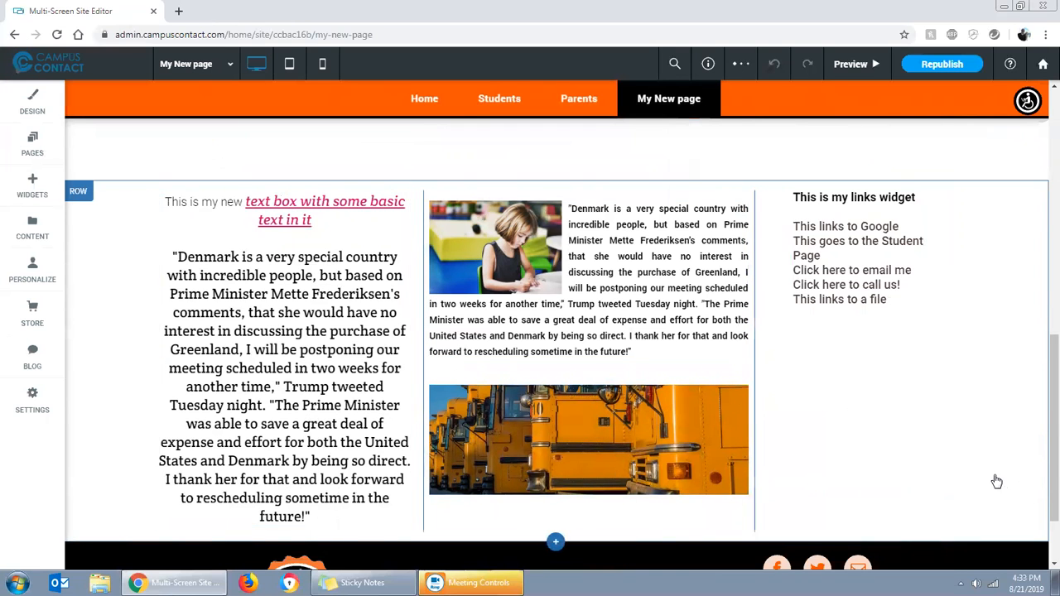
Review the layout of the page's rows and examine the options of the empty row above the text row
{"action": "scroll", "coordinate": [960, 472], "scroll_direction": "up", "scroll_amount": 10}
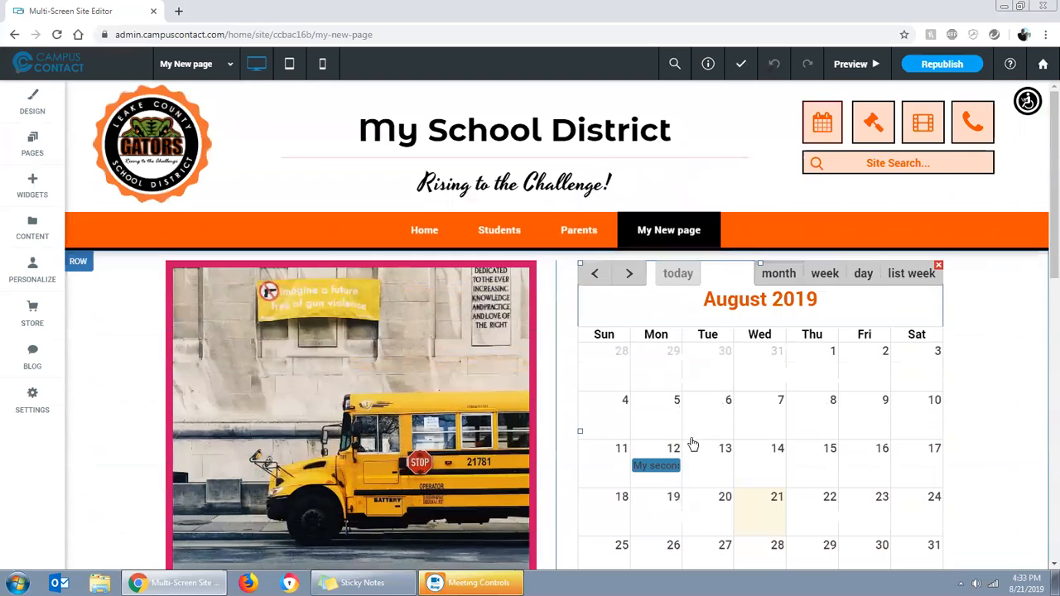
{"action": "left_click", "coordinate": [294, 352]}
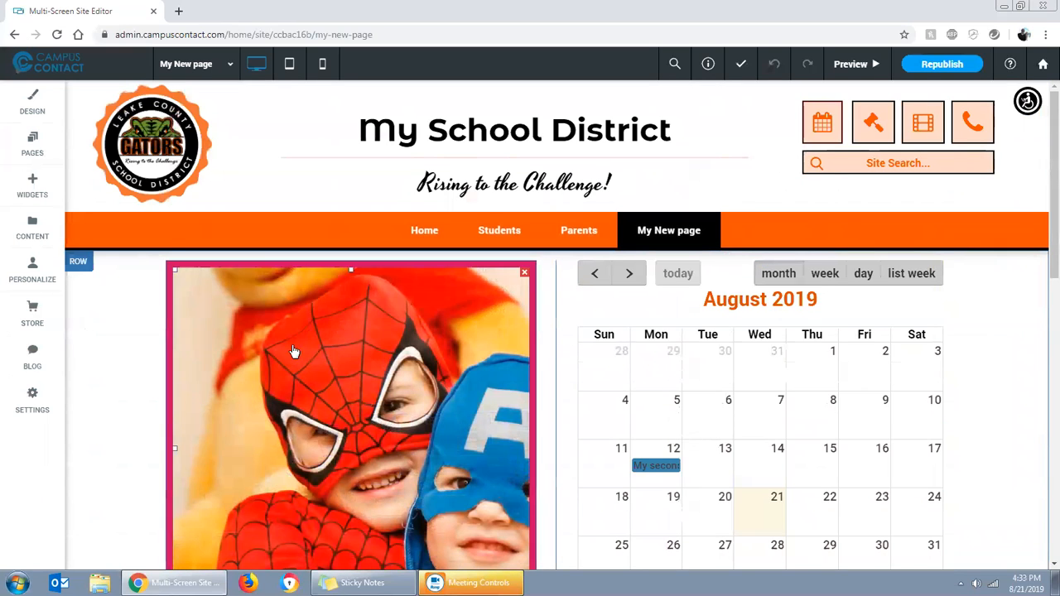
{"action": "scroll", "coordinate": [965, 440], "scroll_direction": "down", "scroll_amount": 5}
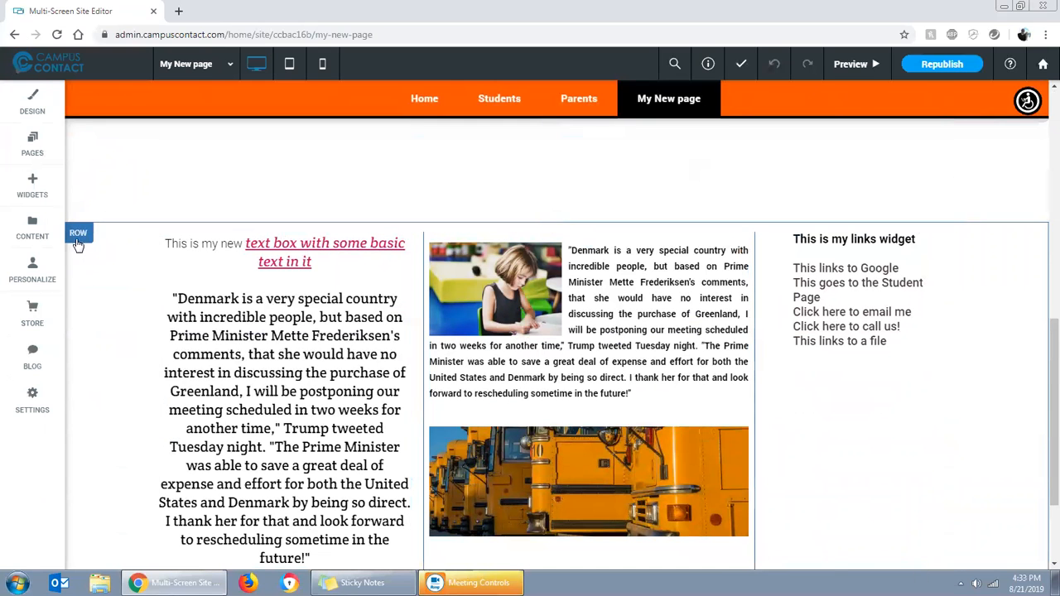
{"action": "scroll", "coordinate": [124, 209], "scroll_direction": "up", "scroll_amount": 2}
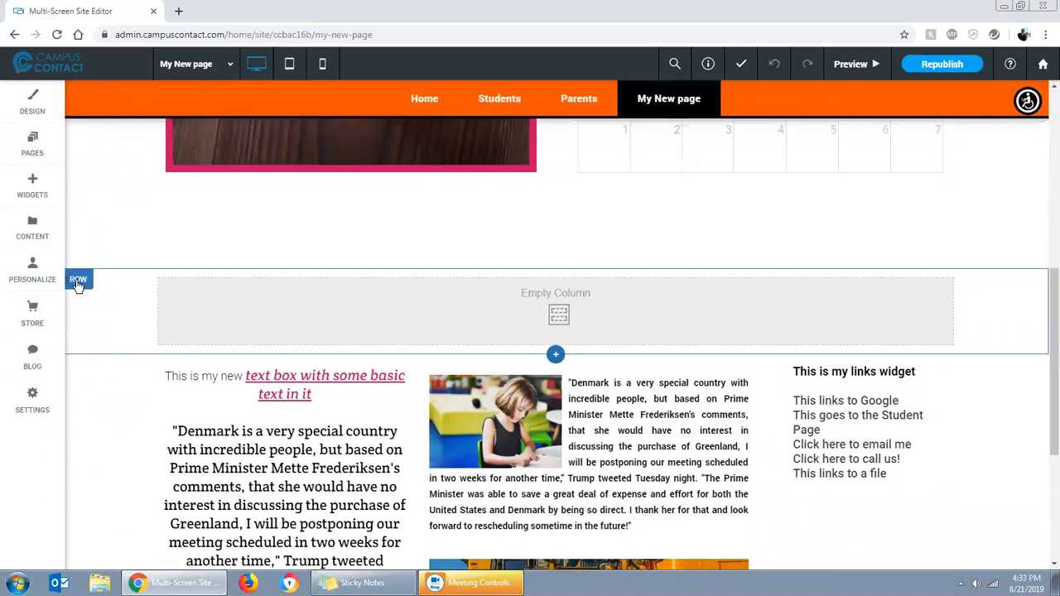
{"action": "left_click", "coordinate": [78, 282]}
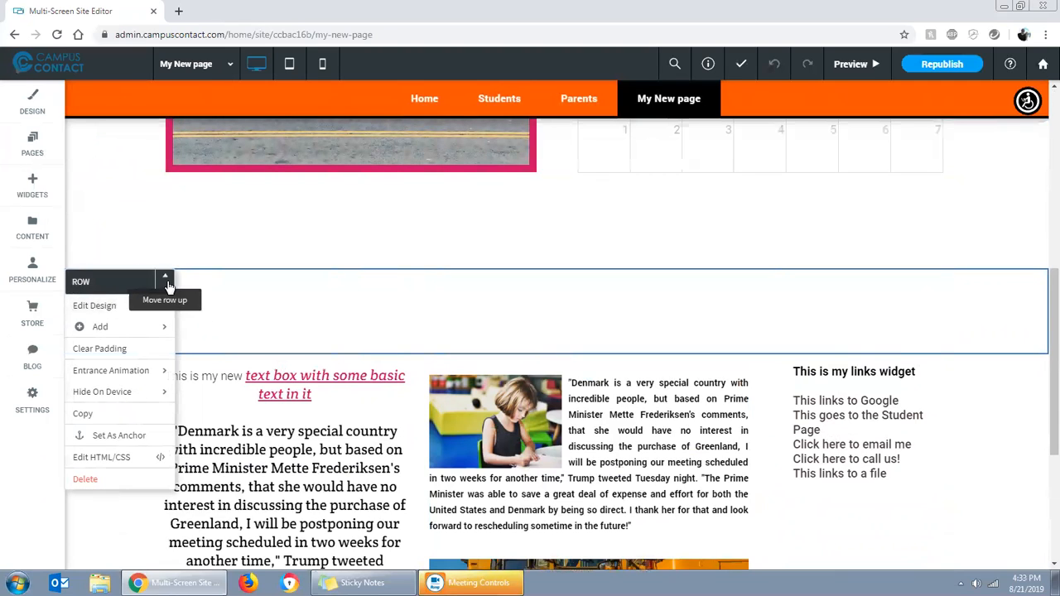
{"action": "mouse_move", "coordinate": [137, 336]}
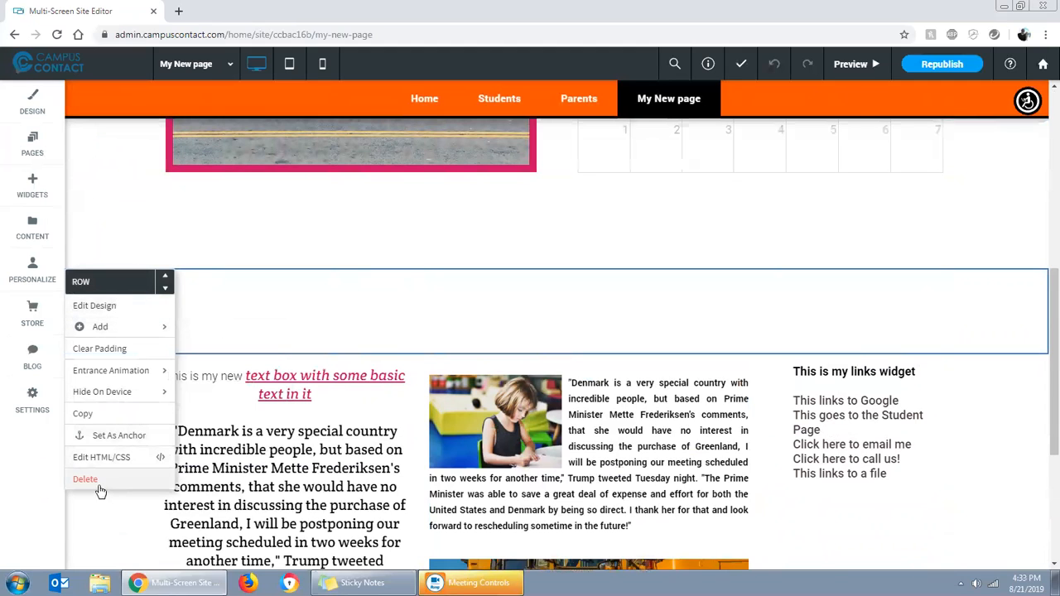
{"action": "left_click", "coordinate": [284, 298]}
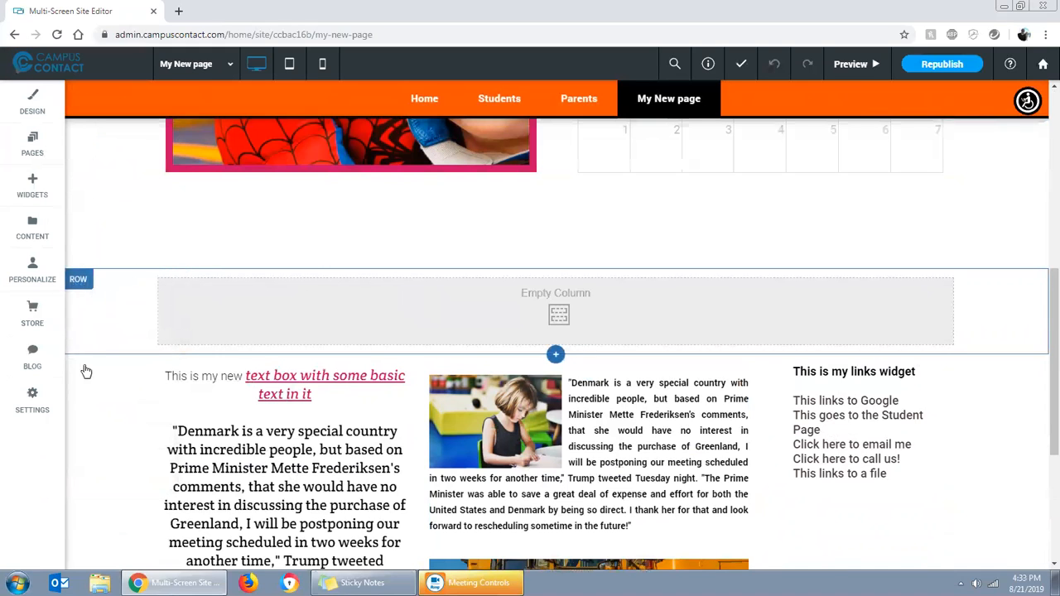
Move the three-column row up past both empty rows so it sits directly below the slider and calendar
{"action": "scroll", "coordinate": [133, 364], "scroll_direction": "down", "scroll_amount": 1}
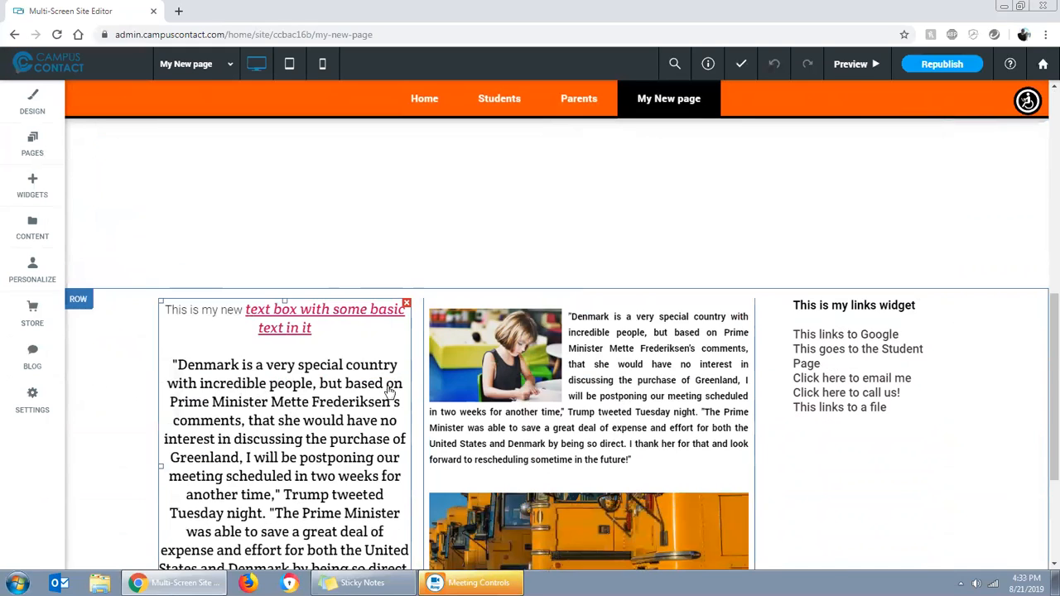
{"action": "left_click", "coordinate": [79, 302]}
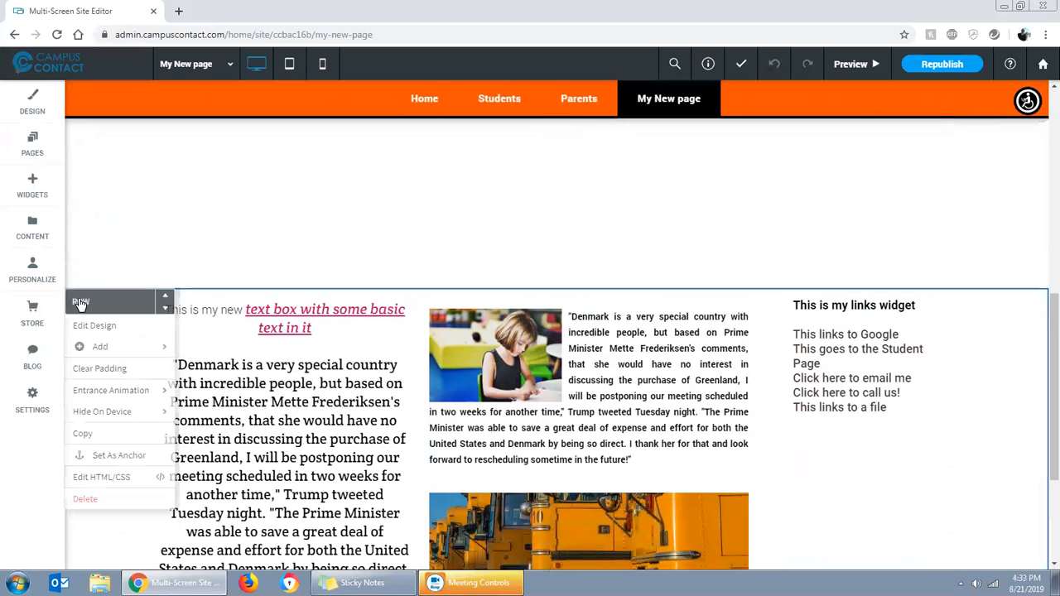
{"action": "left_click", "coordinate": [165, 300]}
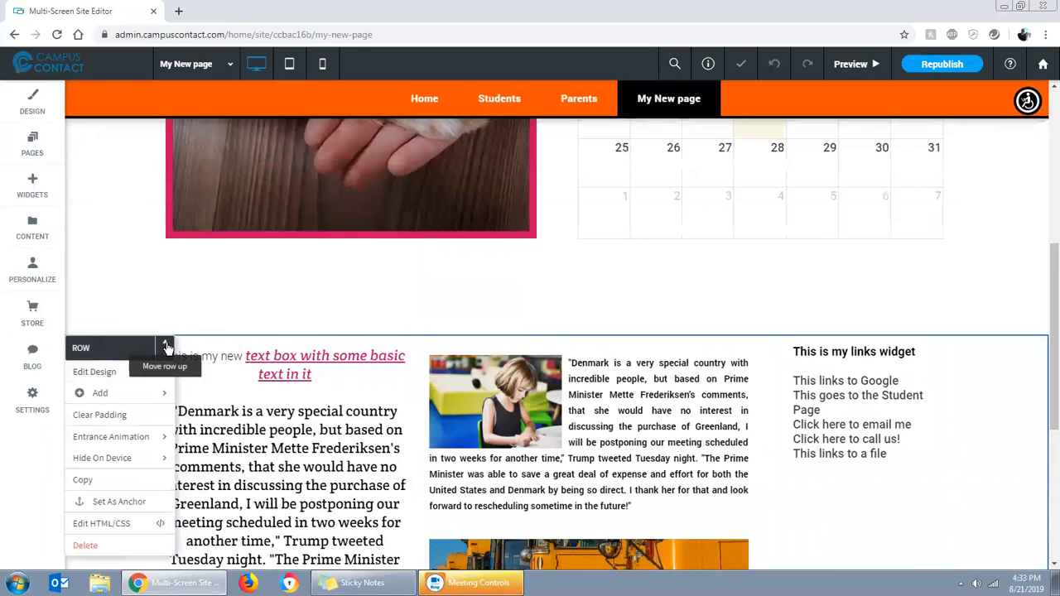
{"action": "left_click", "coordinate": [167, 347]}
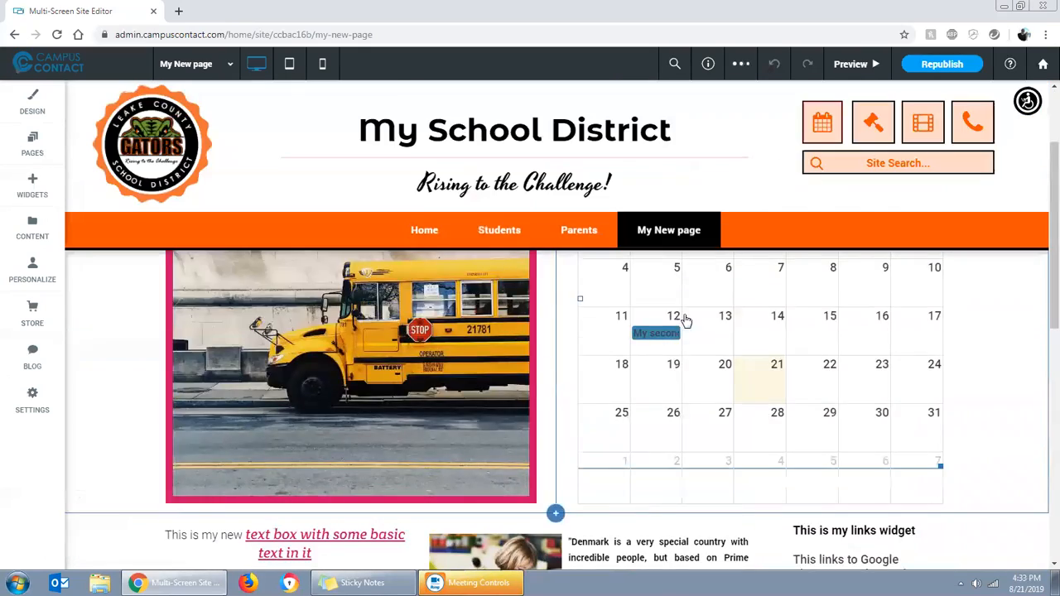
Review the rearranged page from top to bottom and examine the options of the empty two-column row
{"action": "scroll", "coordinate": [789, 402], "scroll_direction": "down", "scroll_amount": 5}
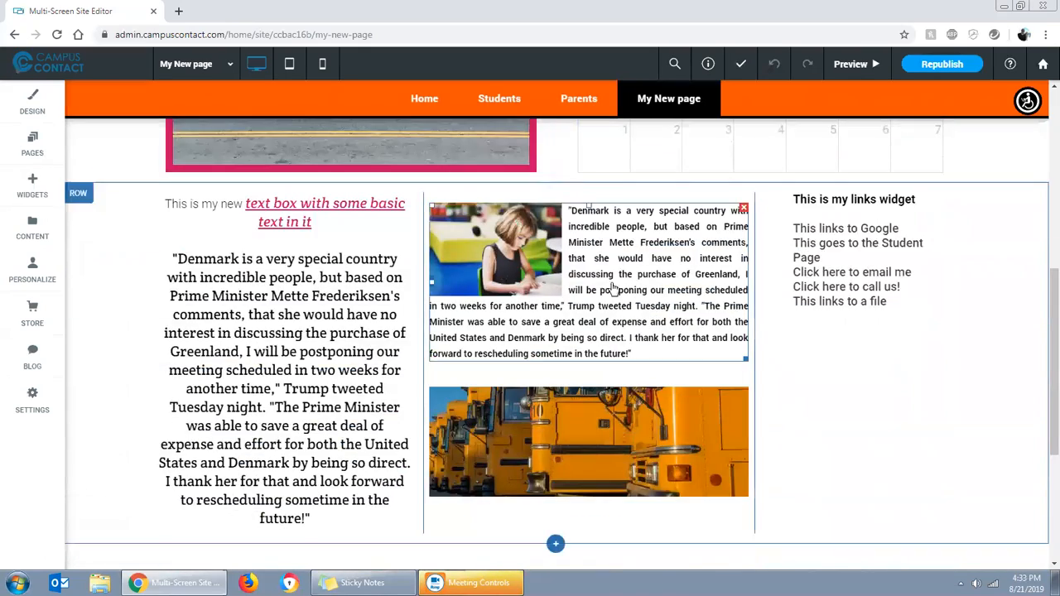
{"action": "scroll", "coordinate": [804, 376], "scroll_direction": "down", "scroll_amount": 2}
{"action": "scroll", "coordinate": [804, 377], "scroll_direction": "down", "scroll_amount": 6}
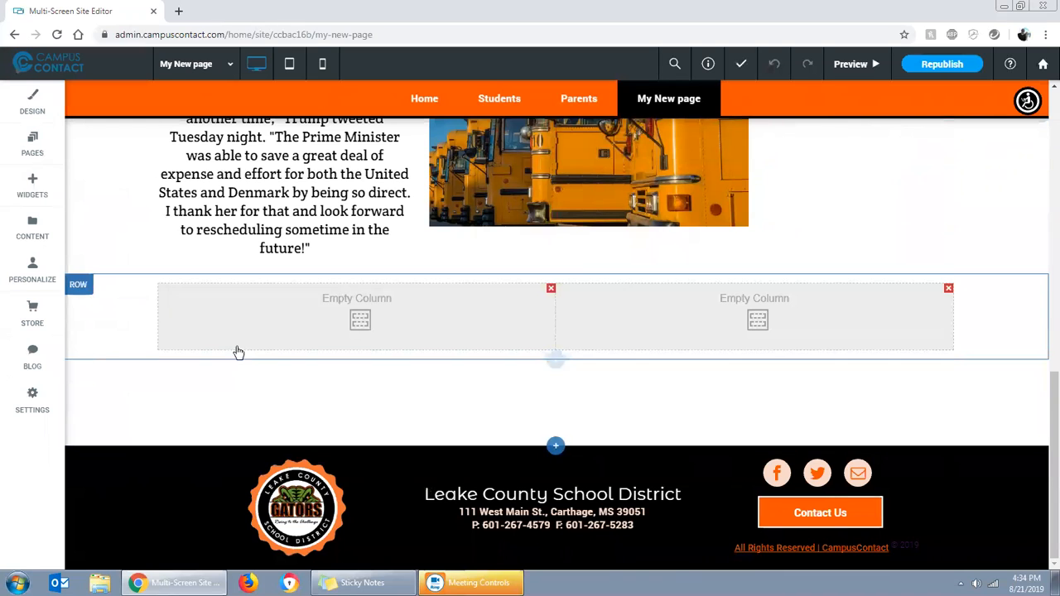
{"action": "right_click", "coordinate": [140, 302]}
{"action": "mouse_move", "coordinate": [193, 355]}
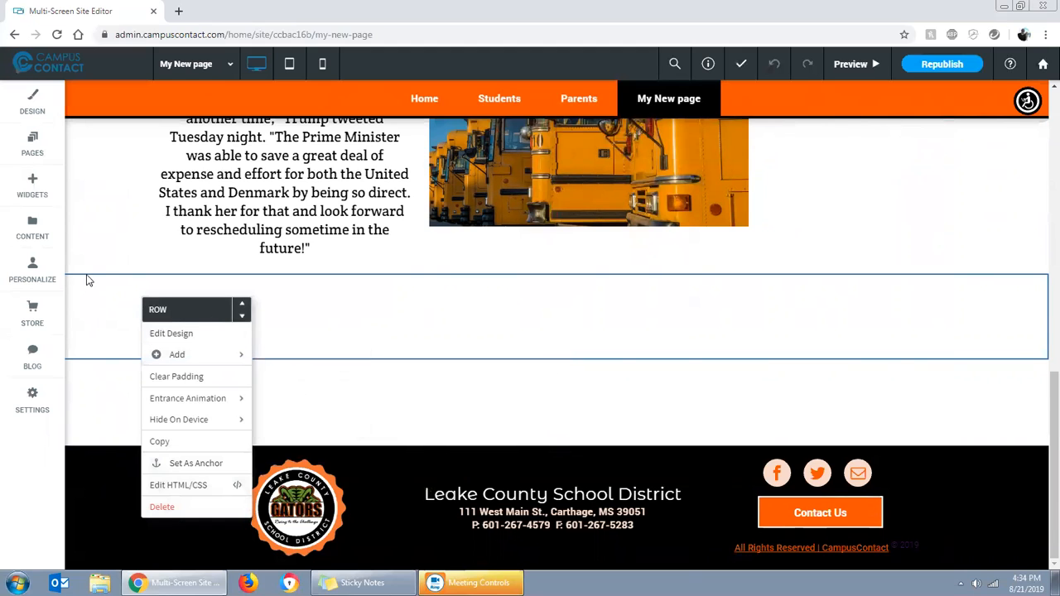
{"action": "scroll", "coordinate": [110, 246], "scroll_direction": "up", "scroll_amount": 6}
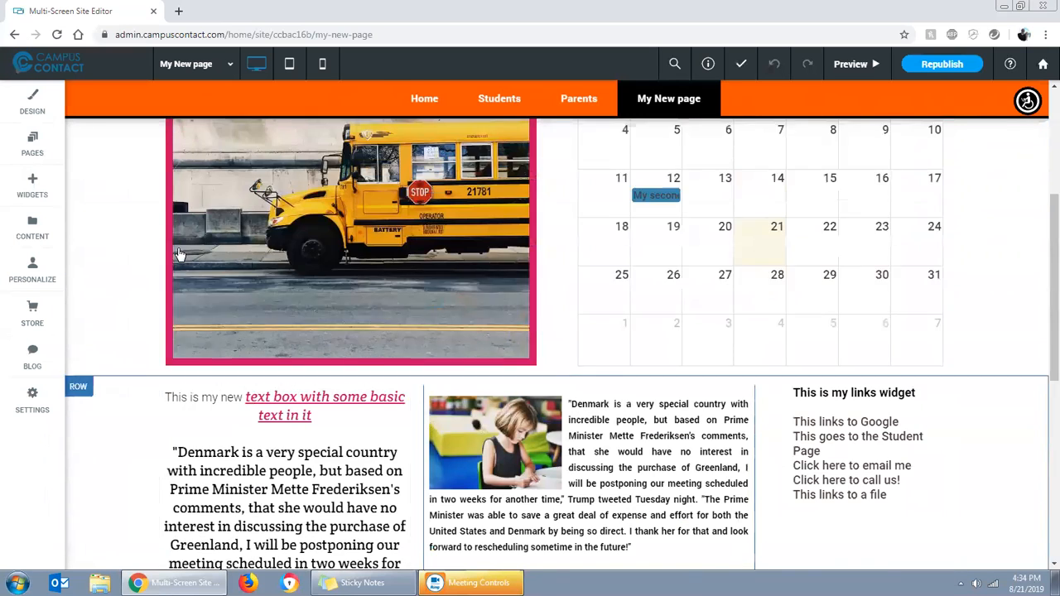
{"action": "scroll", "coordinate": [182, 254], "scroll_direction": "up", "scroll_amount": 3}
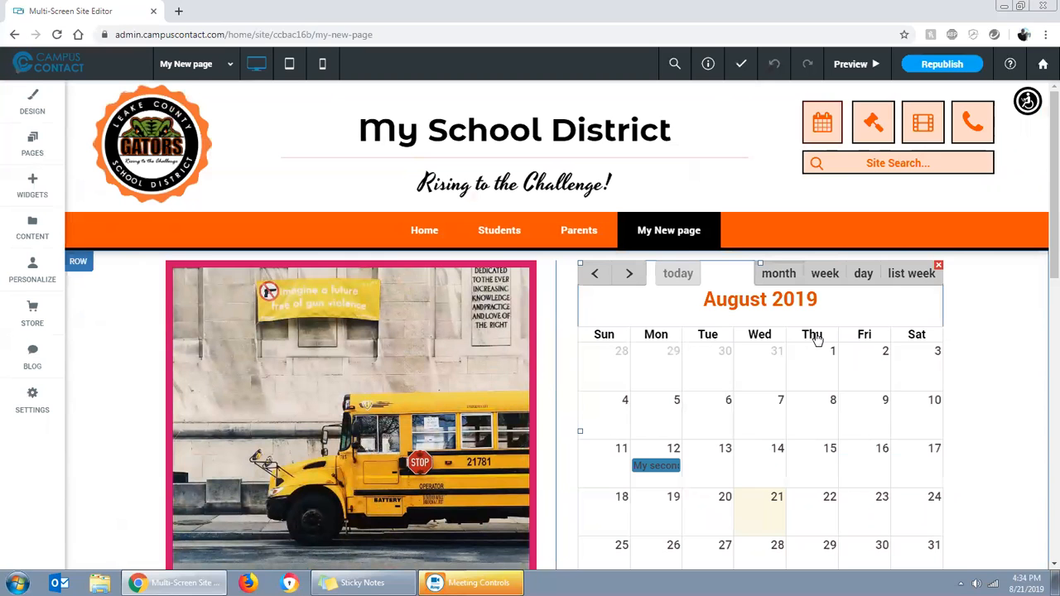
{"action": "scroll", "coordinate": [1018, 379], "scroll_direction": "down", "scroll_amount": 3}
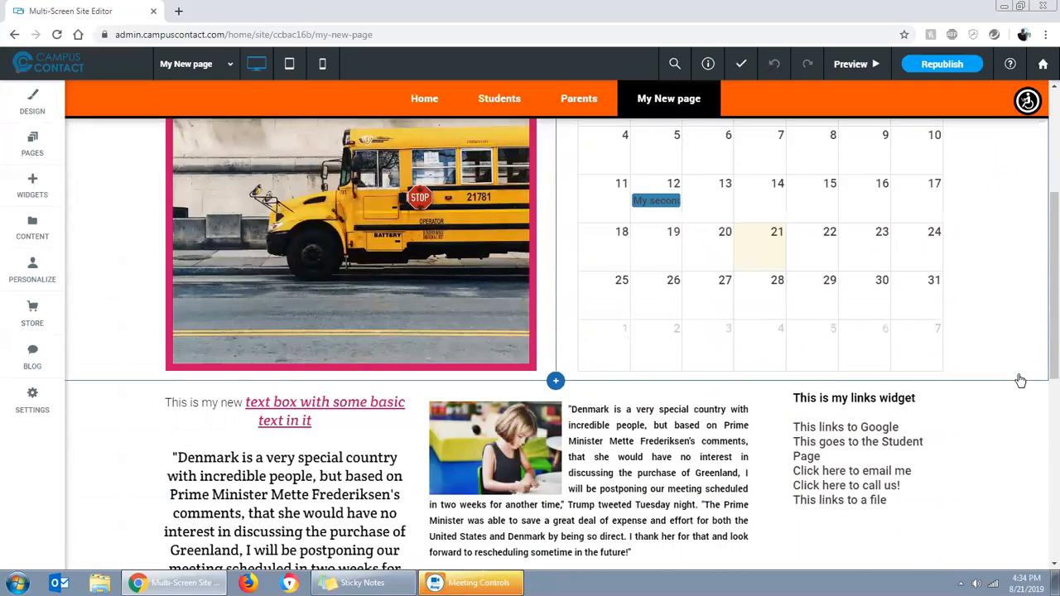
{"action": "scroll", "coordinate": [1018, 379], "scroll_direction": "down", "scroll_amount": 3}
{"action": "scroll", "coordinate": [982, 430], "scroll_direction": "up", "scroll_amount": 6}
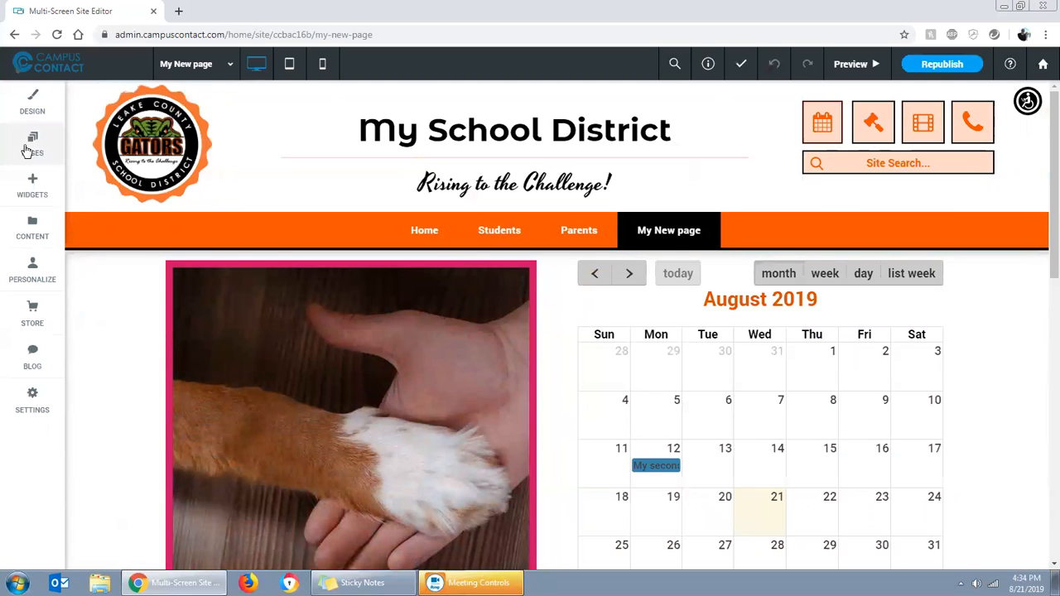
{"action": "left_click", "coordinate": [31, 147]}
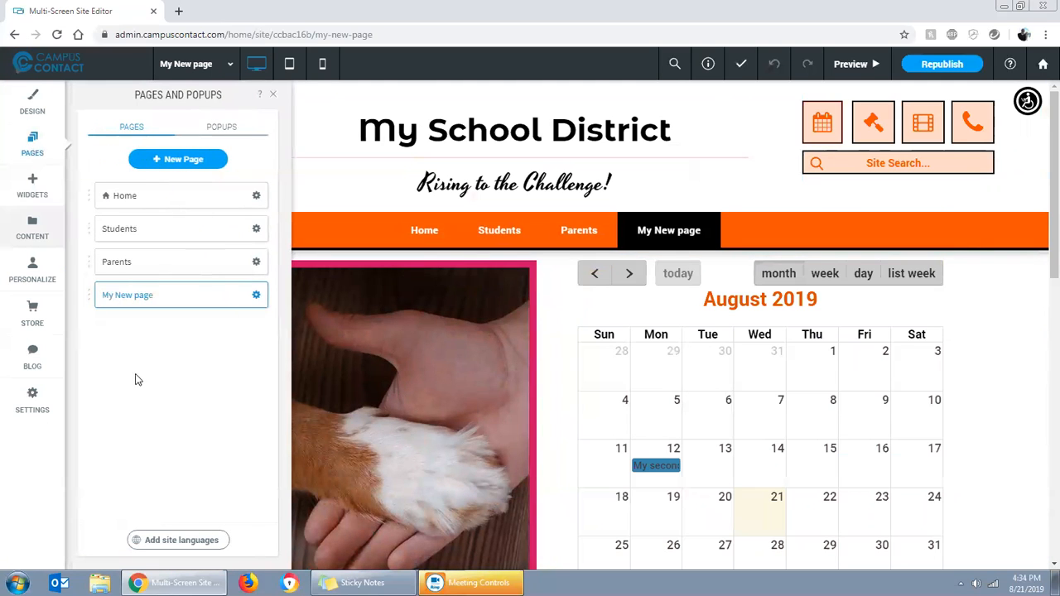
{"action": "left_click", "coordinate": [165, 160]}
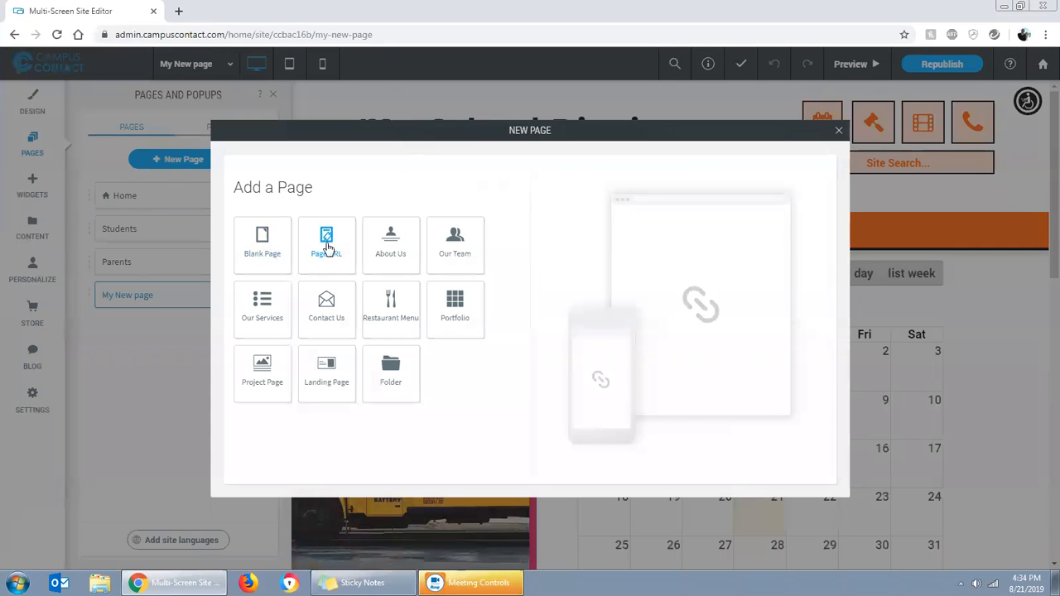
{"action": "left_click", "coordinate": [329, 245]}
{"action": "left_click_drag", "start_coordinate": [318, 252], "coordinate": [230, 258]}
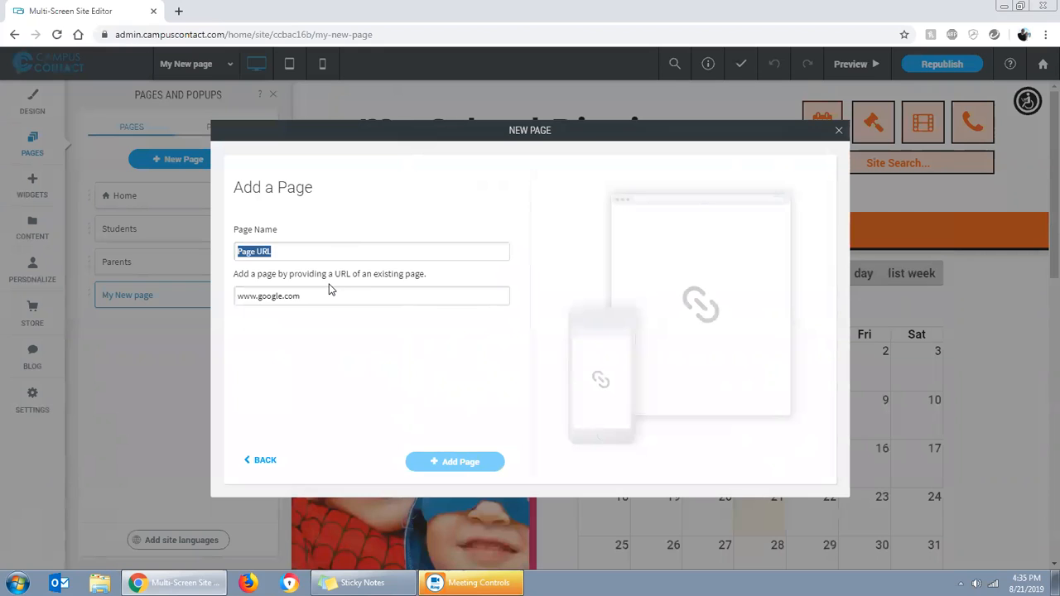
{"action": "type", "text": "PowerSchool"}
{"action": "left_click_drag", "start_coordinate": [315, 303], "coordinate": [237, 296]}
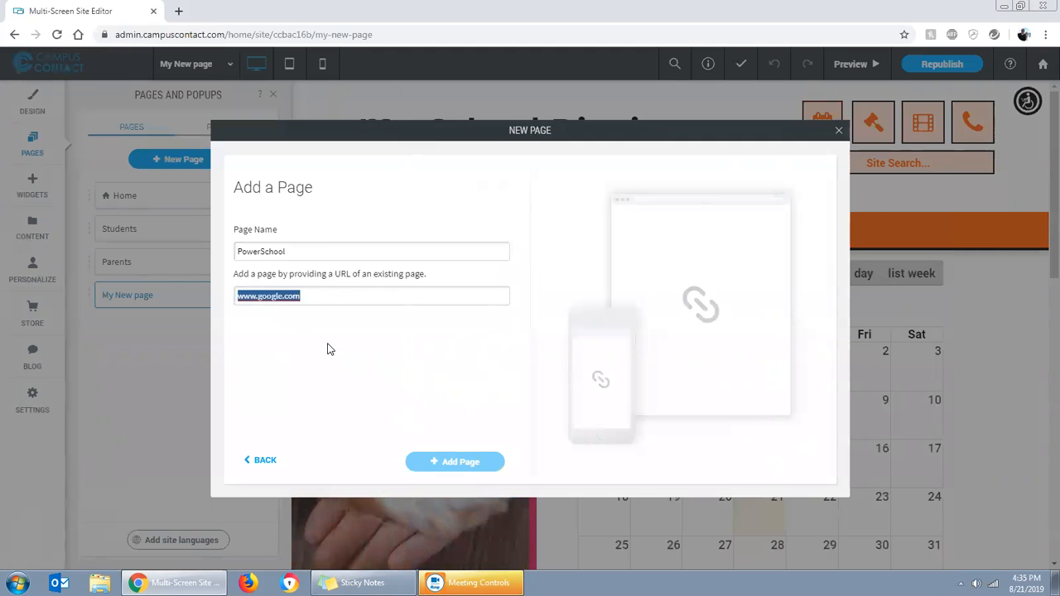
{"action": "type", "text": "ww"}
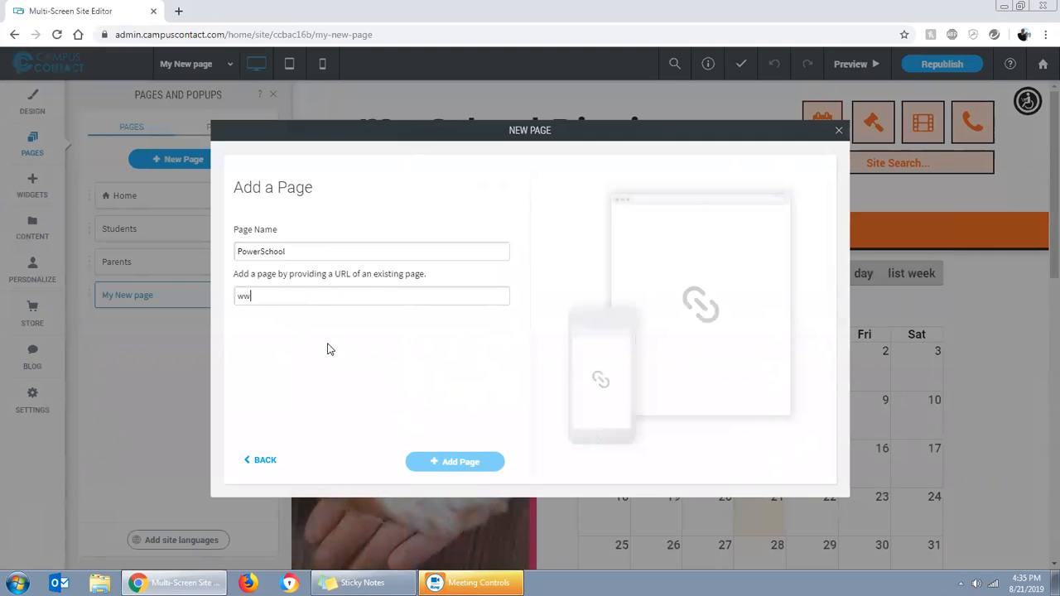
{"action": "type", "text": "w.powerschool.com"}
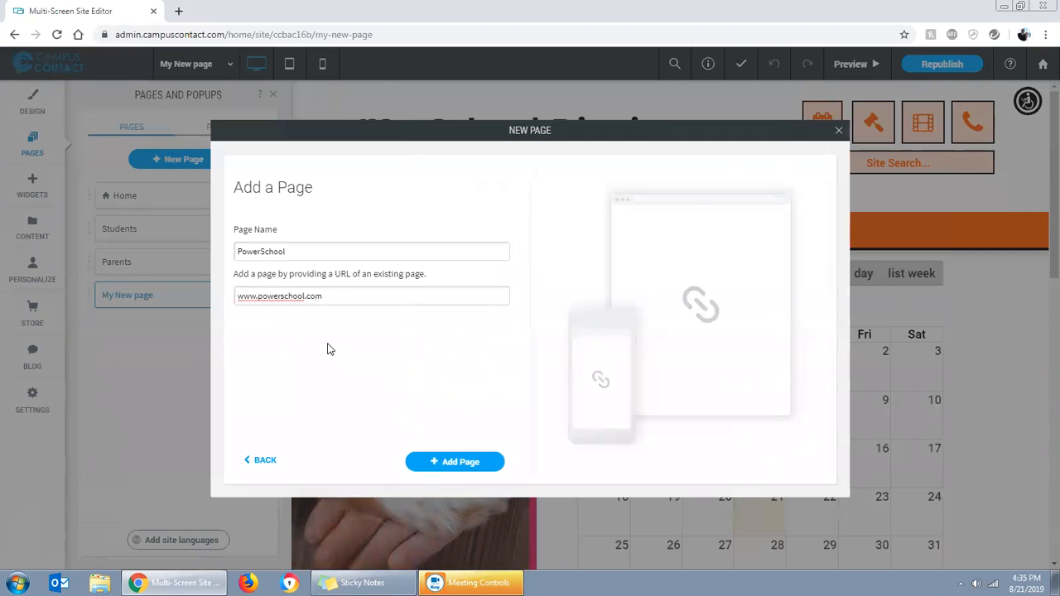
{"action": "left_click", "coordinate": [461, 463]}
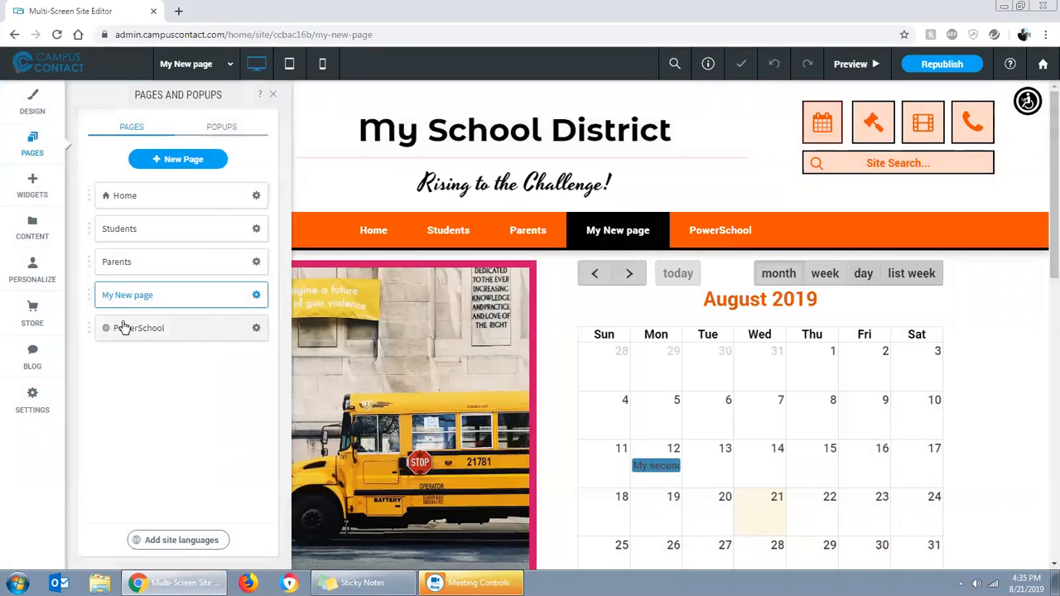
Preview the site, test the PowerSchool navigation link in a new browser tab, and return to the editor
{"action": "left_click", "coordinate": [605, 286]}
{"action": "left_click", "coordinate": [703, 230]}
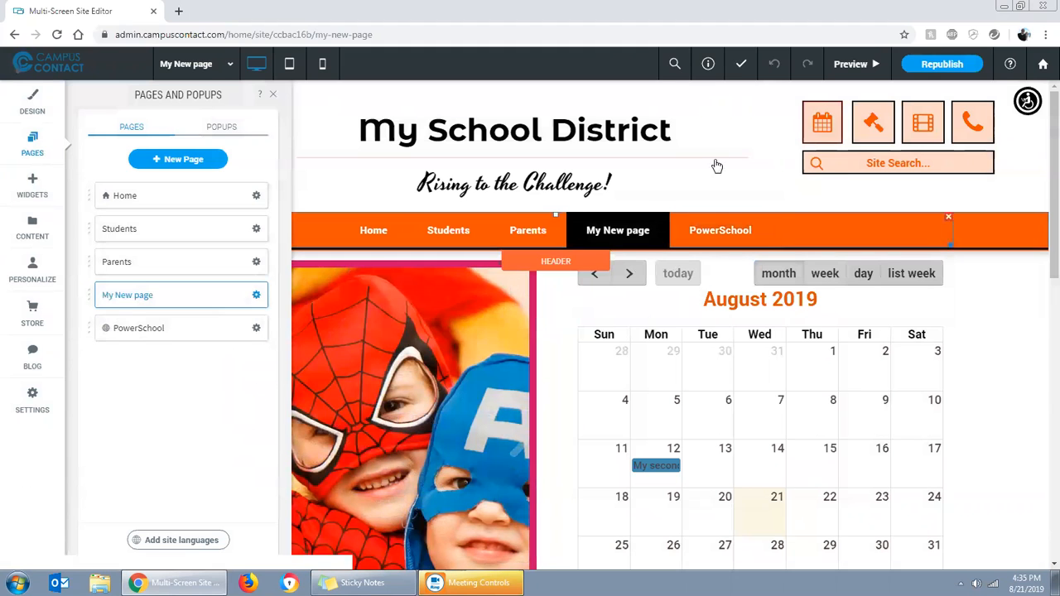
{"action": "left_click", "coordinate": [852, 63]}
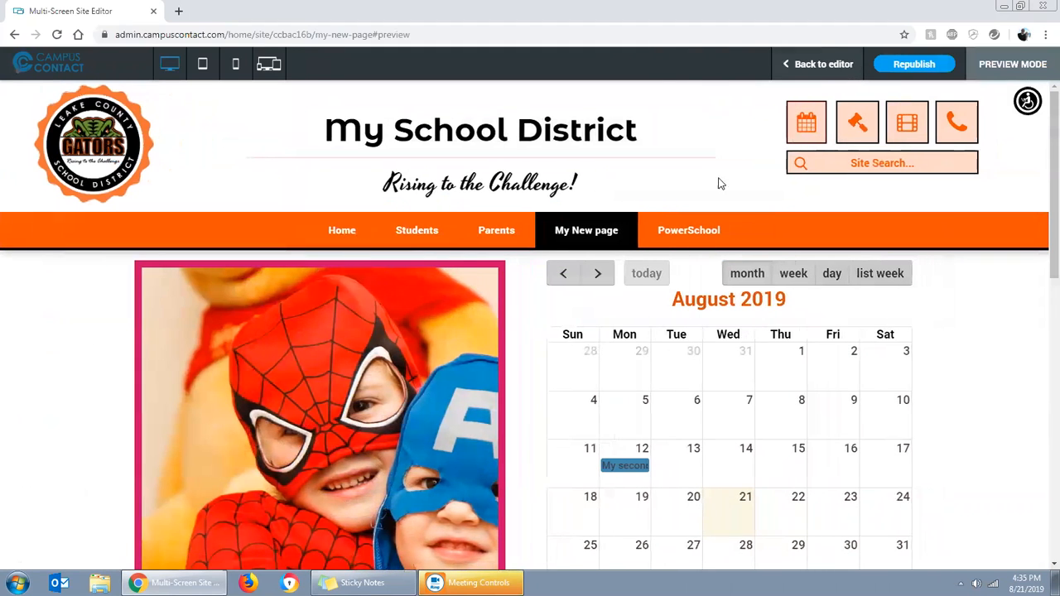
{"action": "left_click", "coordinate": [677, 236]}
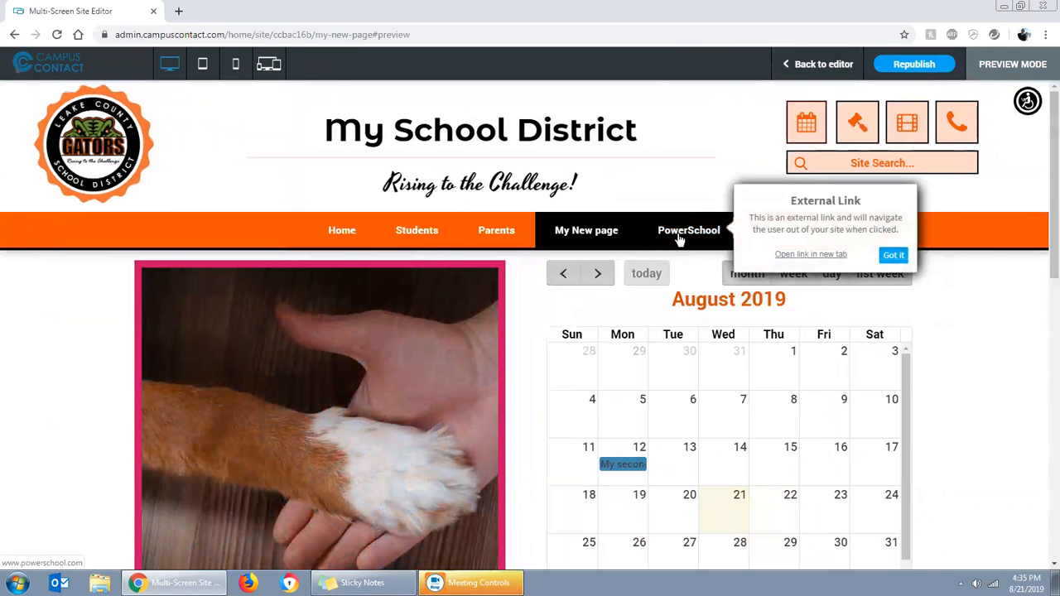
{"action": "left_click", "coordinate": [813, 258]}
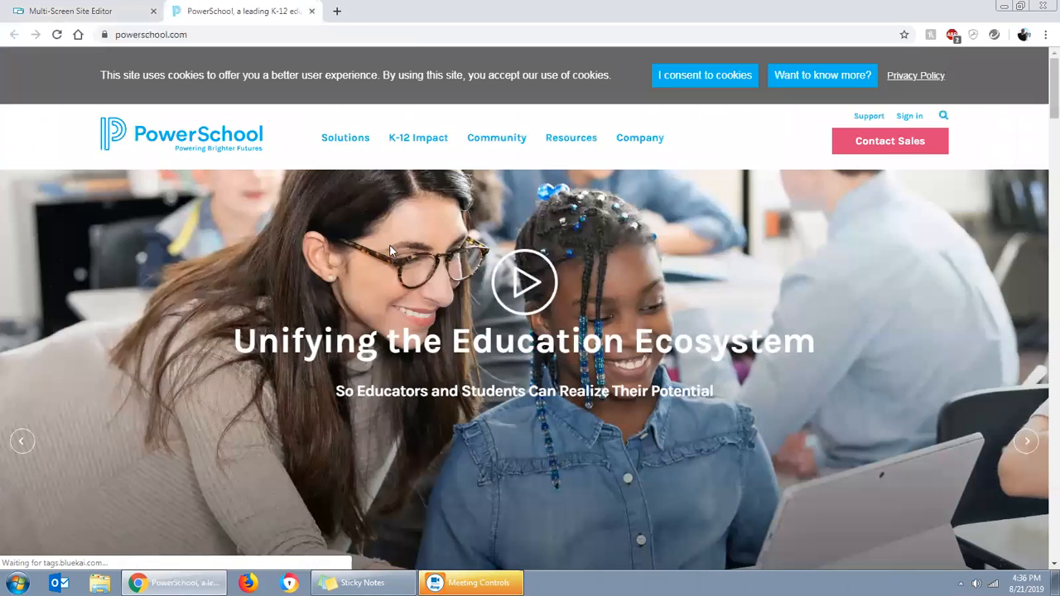
{"action": "left_click", "coordinate": [311, 11]}
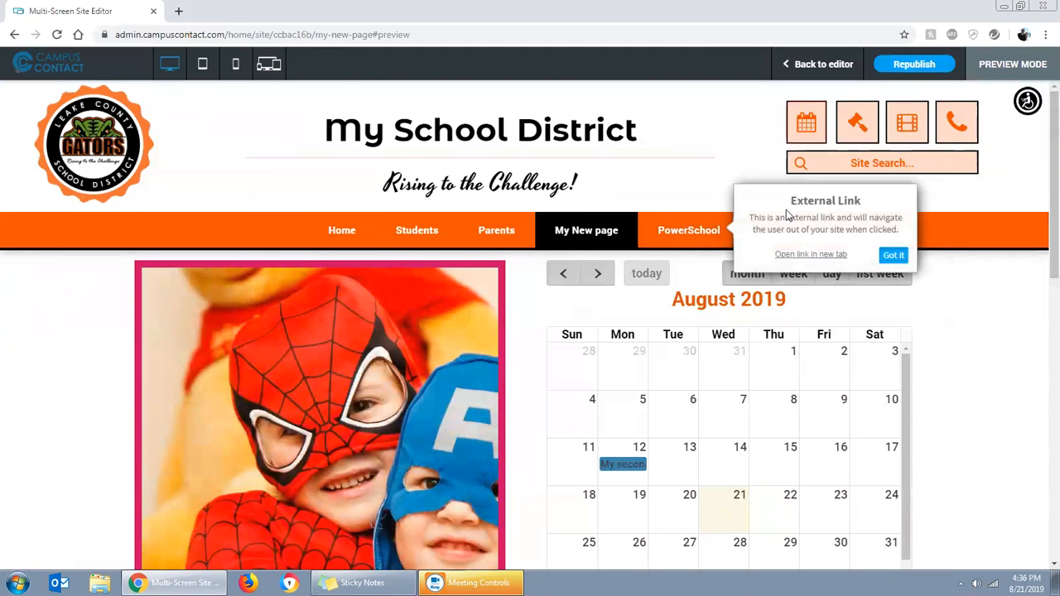
{"action": "mouse_move", "coordinate": [693, 229]}
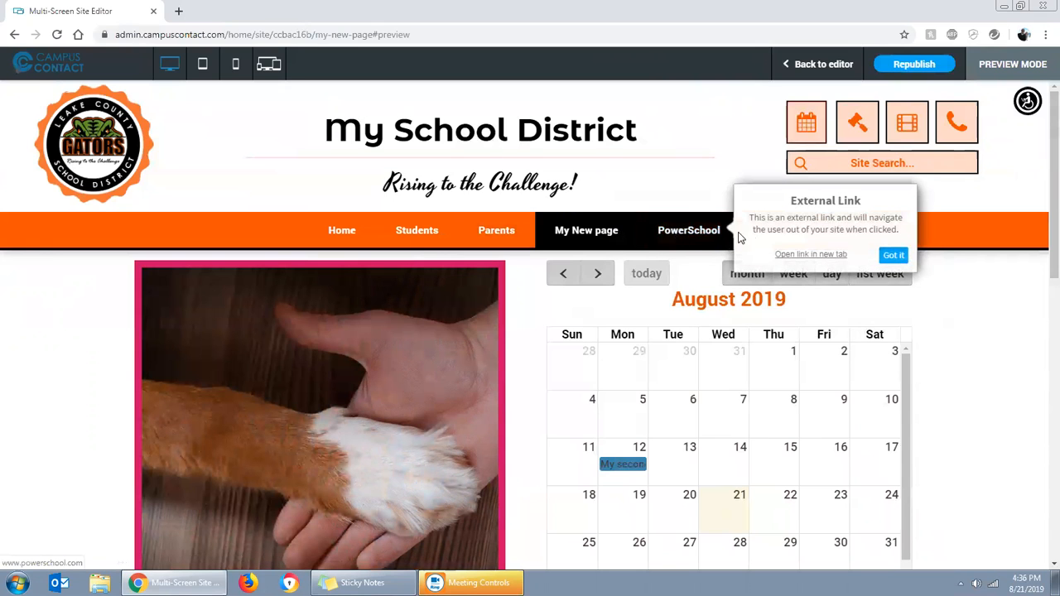
{"action": "left_click", "coordinate": [891, 256]}
{"action": "left_click", "coordinate": [818, 64]}
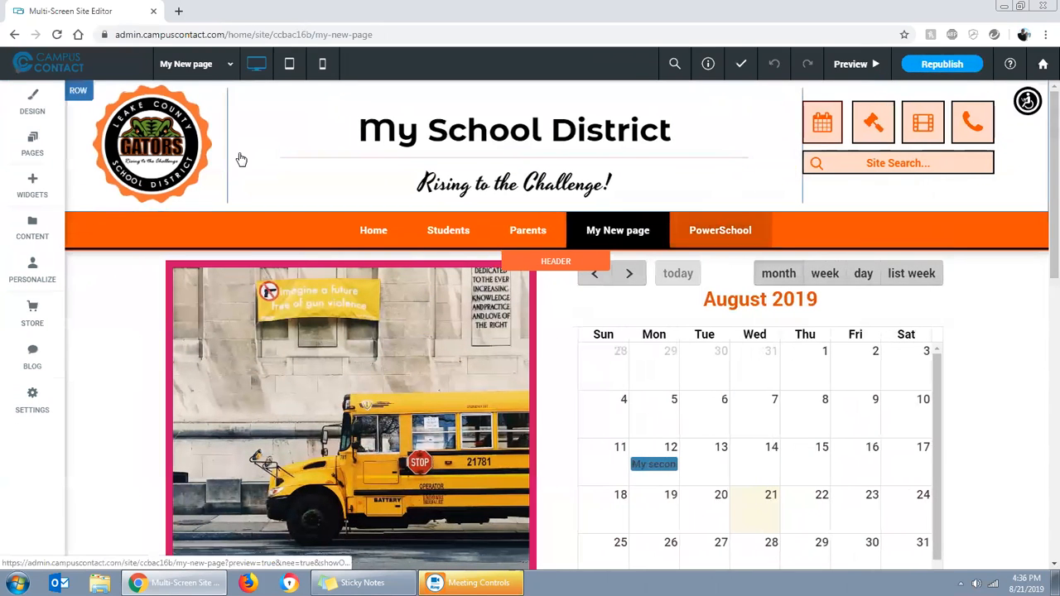
Add a folder named Departments to the site's pages
{"action": "left_click", "coordinate": [31, 141]}
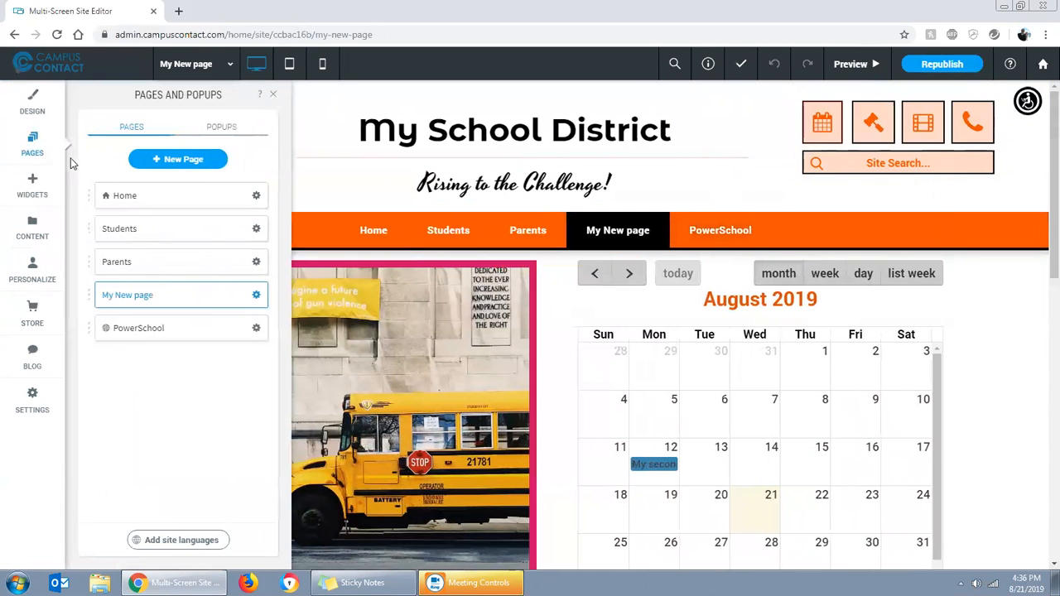
{"action": "left_click", "coordinate": [175, 161]}
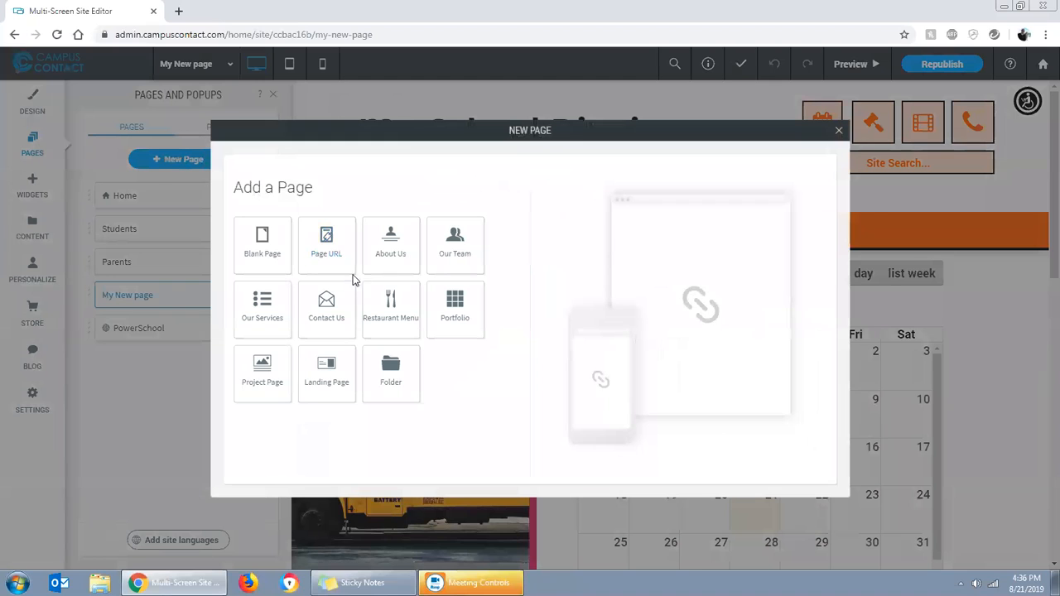
{"action": "left_click", "coordinate": [393, 374]}
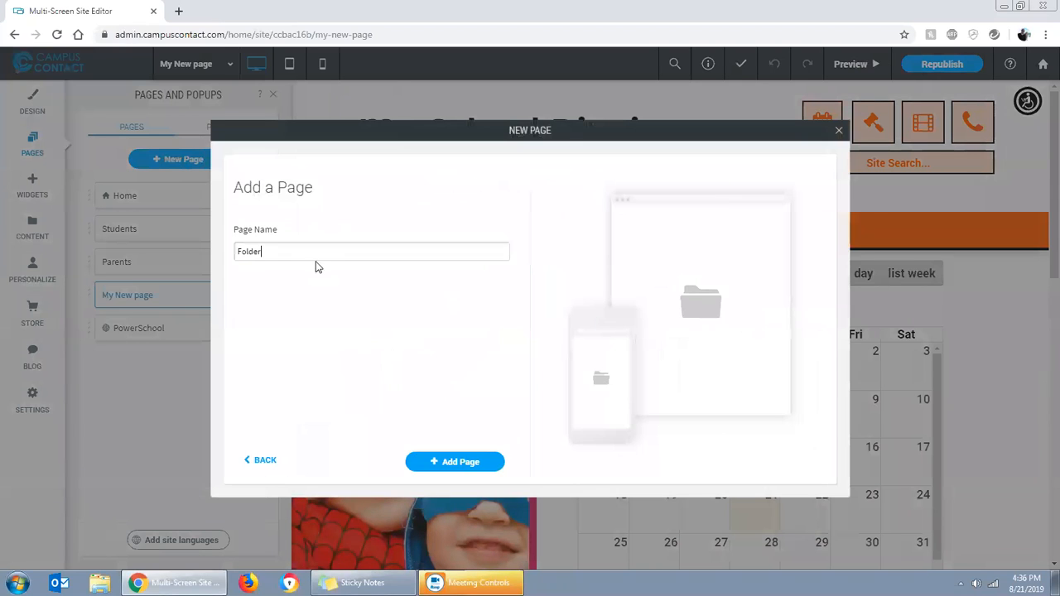
{"action": "left_click_drag", "start_coordinate": [261, 251], "coordinate": [216, 252]}
{"action": "type", "text": "Departments"}
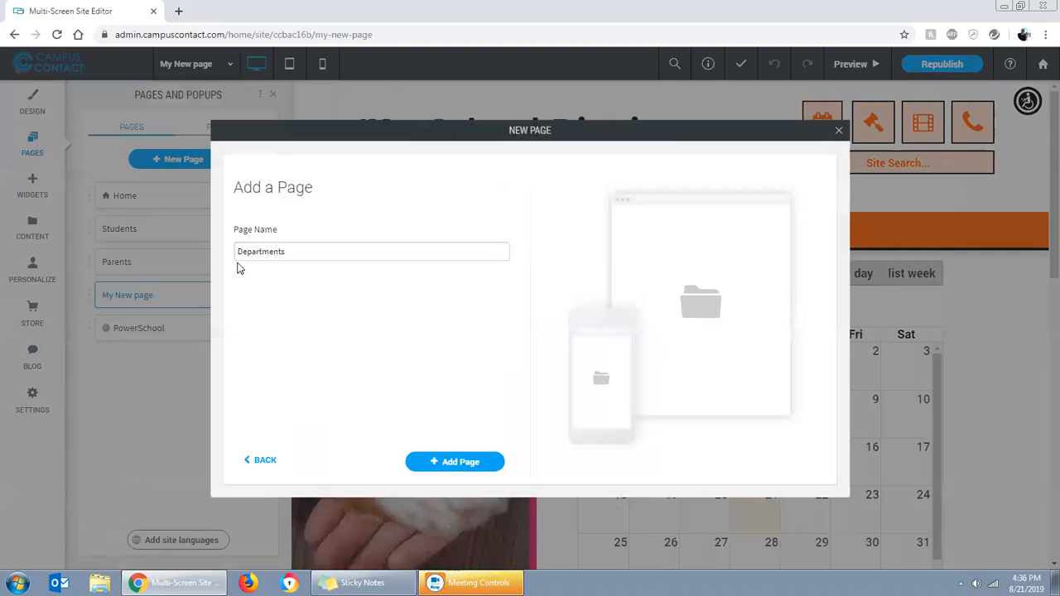
{"action": "left_click", "coordinate": [460, 465]}
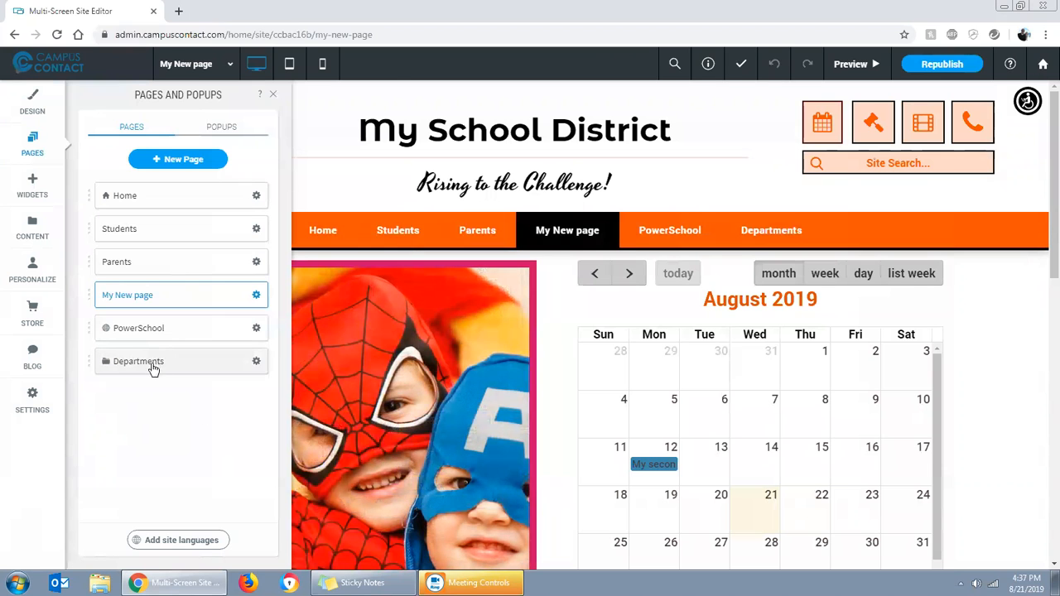
Add a blank page named HR
{"action": "left_click", "coordinate": [177, 159]}
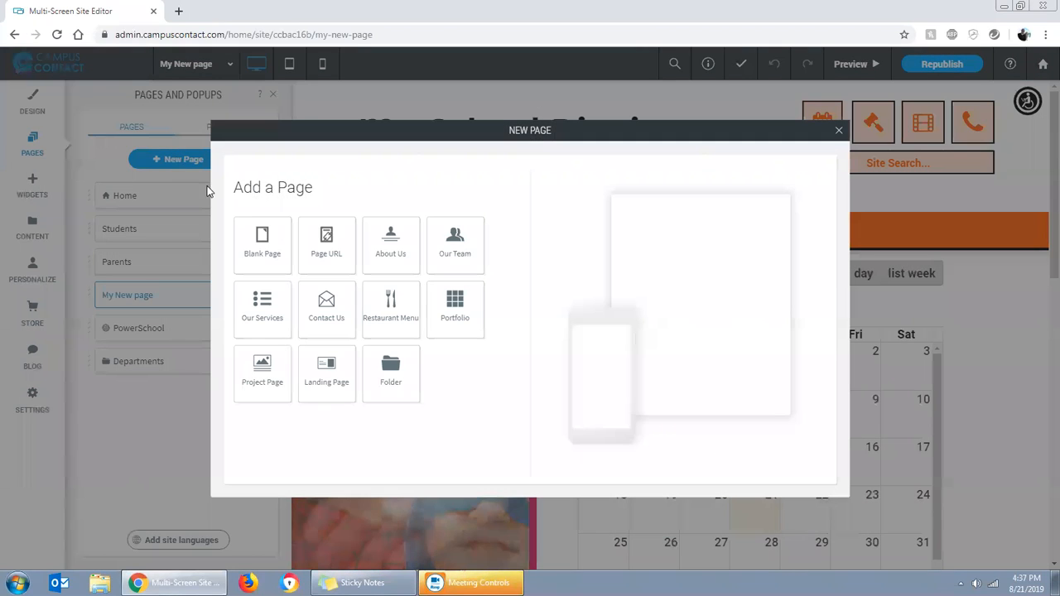
{"action": "left_click", "coordinate": [270, 240]}
{"action": "left_click_drag", "start_coordinate": [279, 254], "coordinate": [239, 250]}
{"action": "type", "text": "G"}
{"action": "key", "text": "BackSpace"}
{"action": "key", "text": "BackSpace"}
{"action": "key", "text": "BackSpace"}
{"action": "type", "text": "HR"}
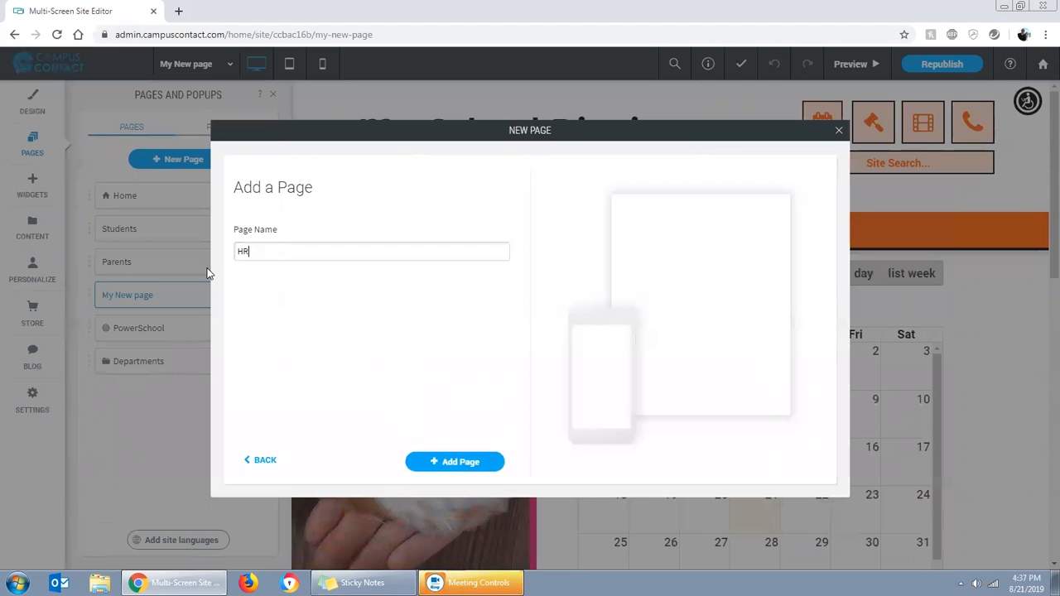
{"action": "left_click", "coordinate": [458, 465]}
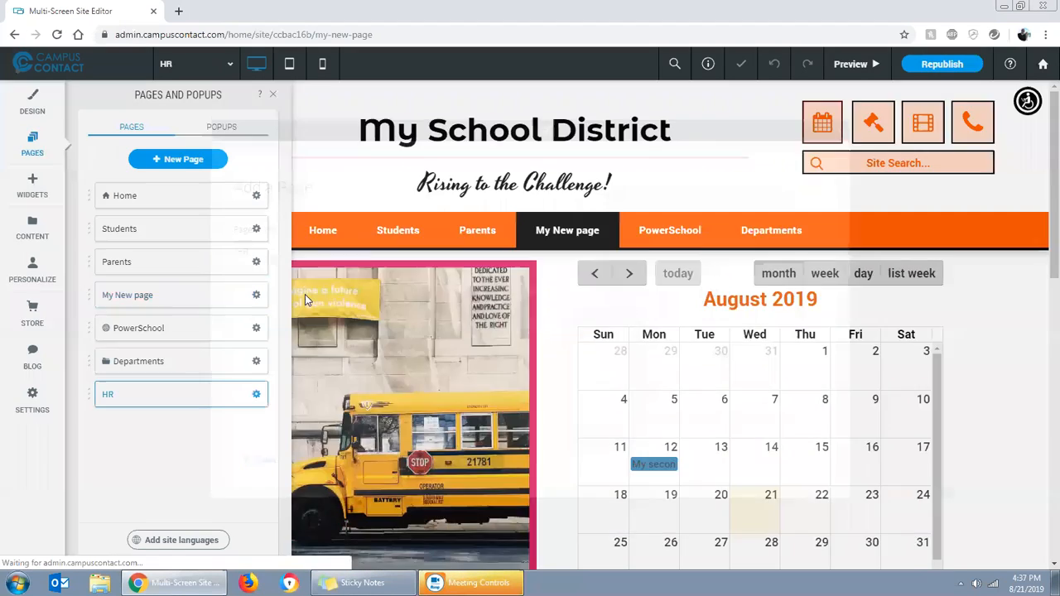
Add a blank page named Athletics
{"action": "left_click", "coordinate": [182, 159]}
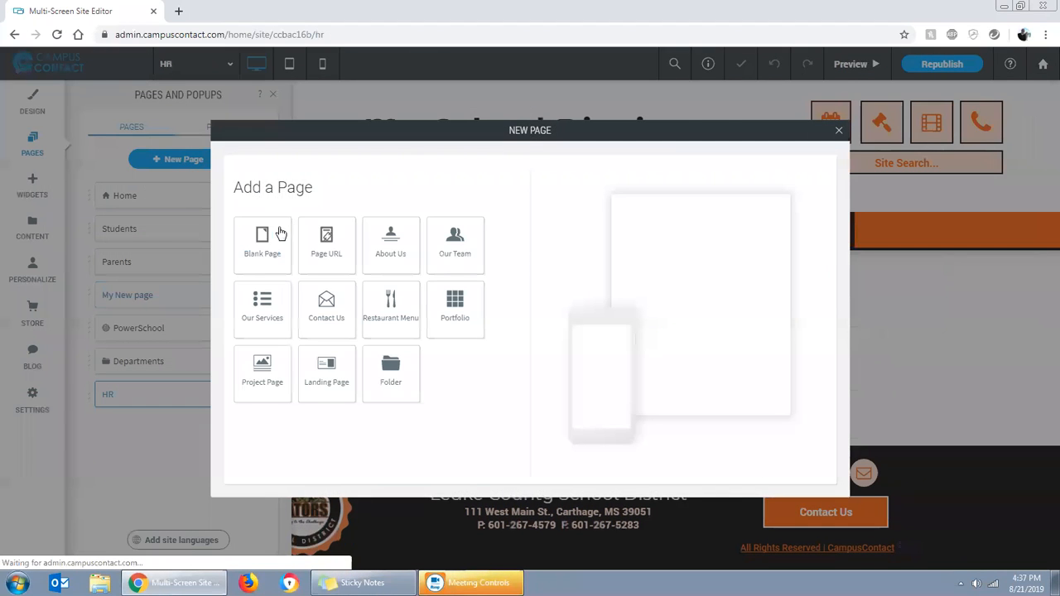
{"action": "left_click", "coordinate": [280, 234]}
{"action": "key", "text": "ctrl+a"}
{"action": "type", "text": "At"}
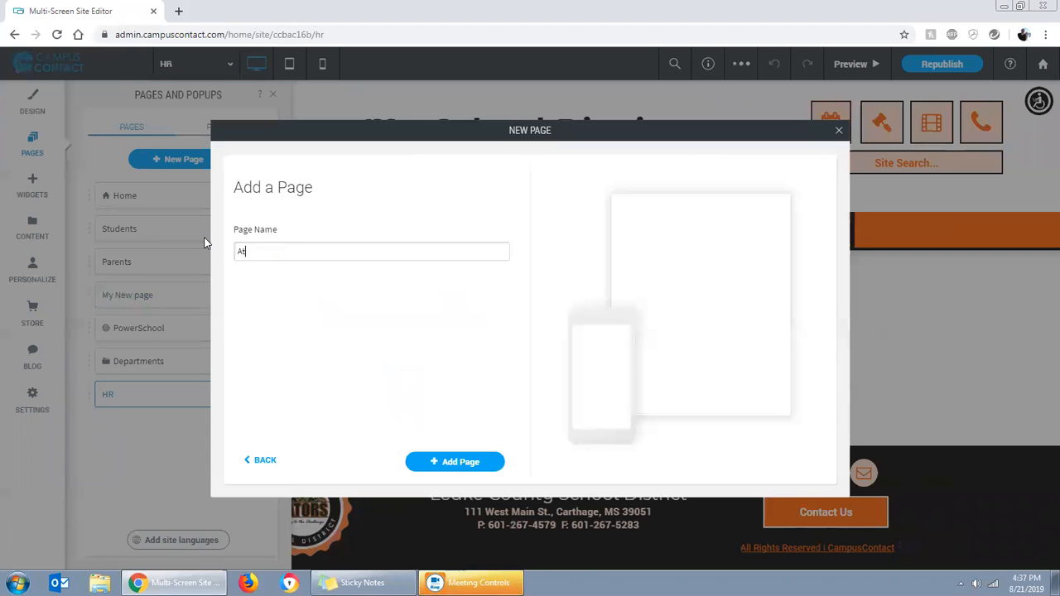
{"action": "left_click", "coordinate": [452, 466]}
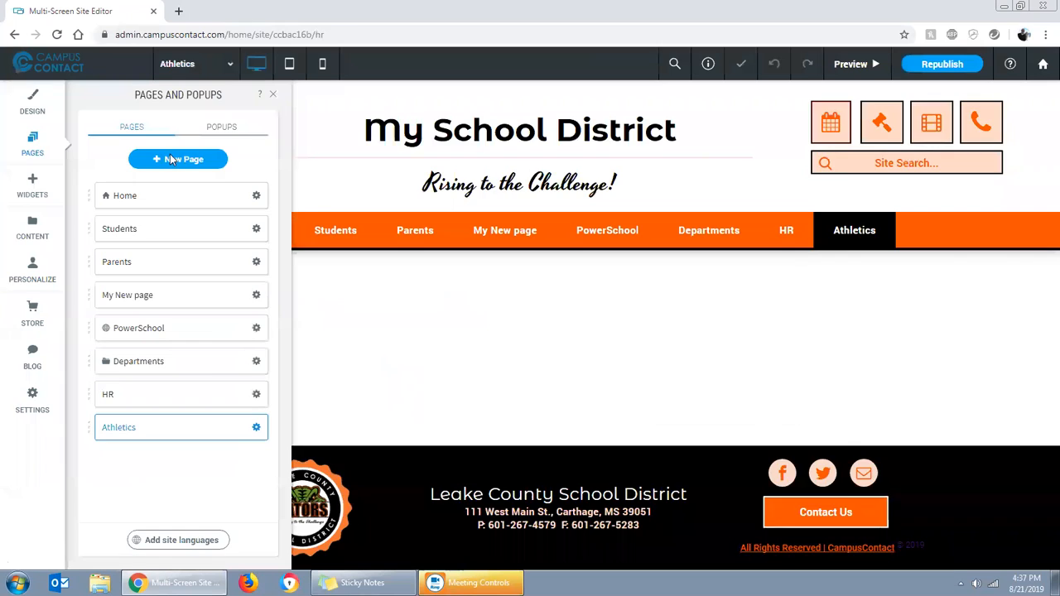
Add a blank page named Principal
{"action": "left_click", "coordinate": [173, 162]}
{"action": "left_click", "coordinate": [275, 235]}
{"action": "key", "text": "ctrl+a"}
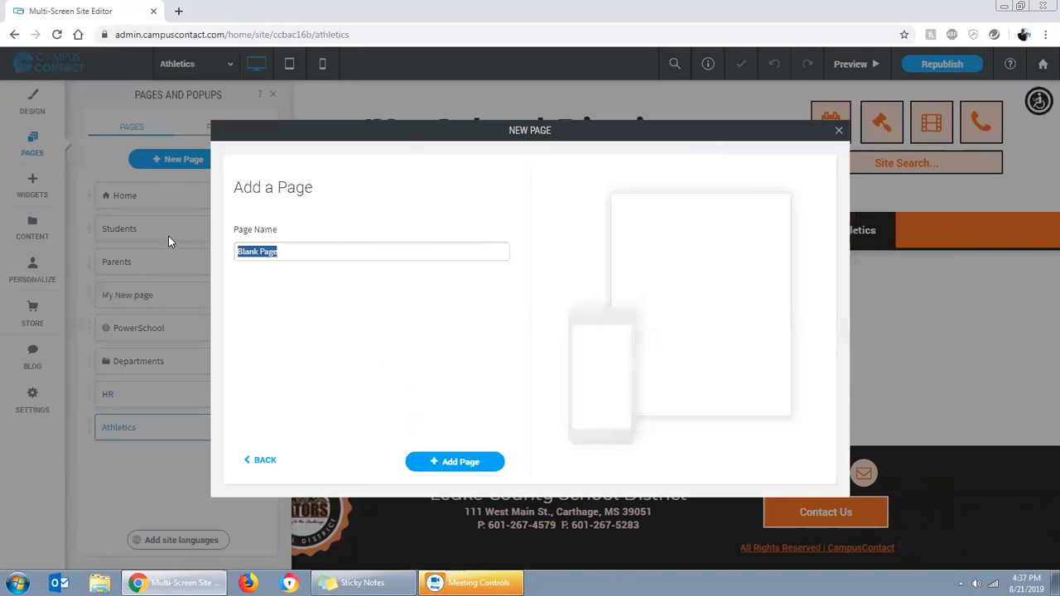
{"action": "type", "text": "Principal"}
{"action": "left_click", "coordinate": [468, 464]}
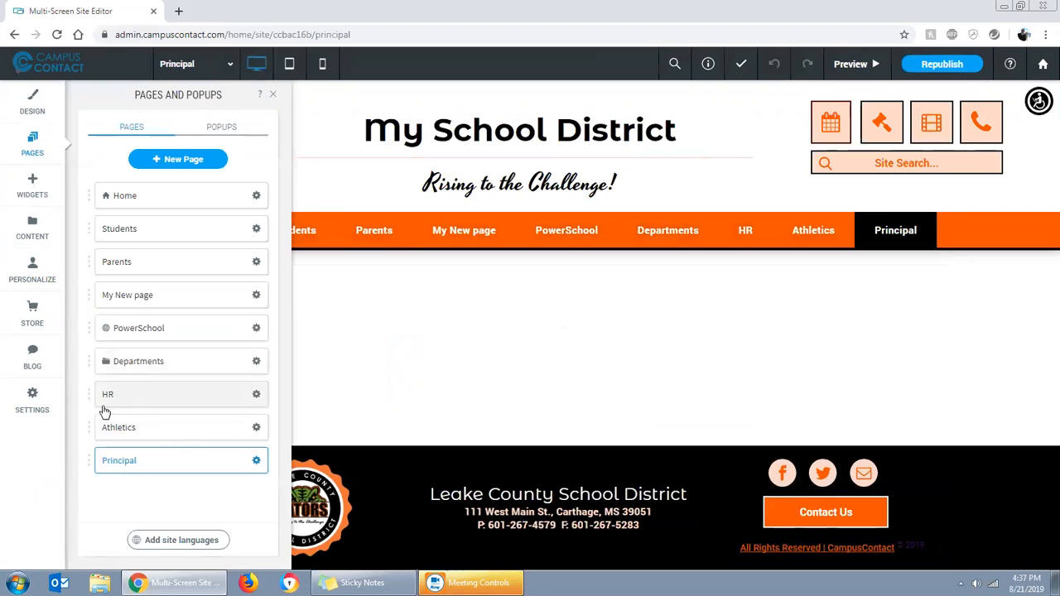
Nest the HR, Athletics and Principal pages inside the Departments folder and check that the folder collapses and expands
{"action": "left_click_drag", "start_coordinate": [122, 402], "coordinate": [161, 416]}
{"action": "left_click_drag", "start_coordinate": [132, 452], "coordinate": [163, 445]}
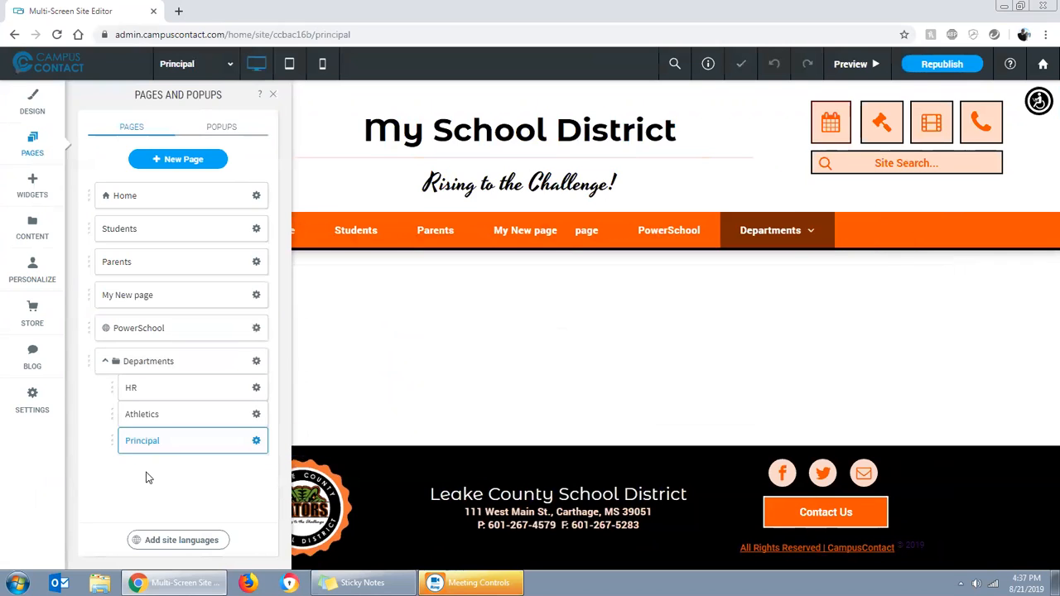
{"action": "left_click", "coordinate": [106, 363]}
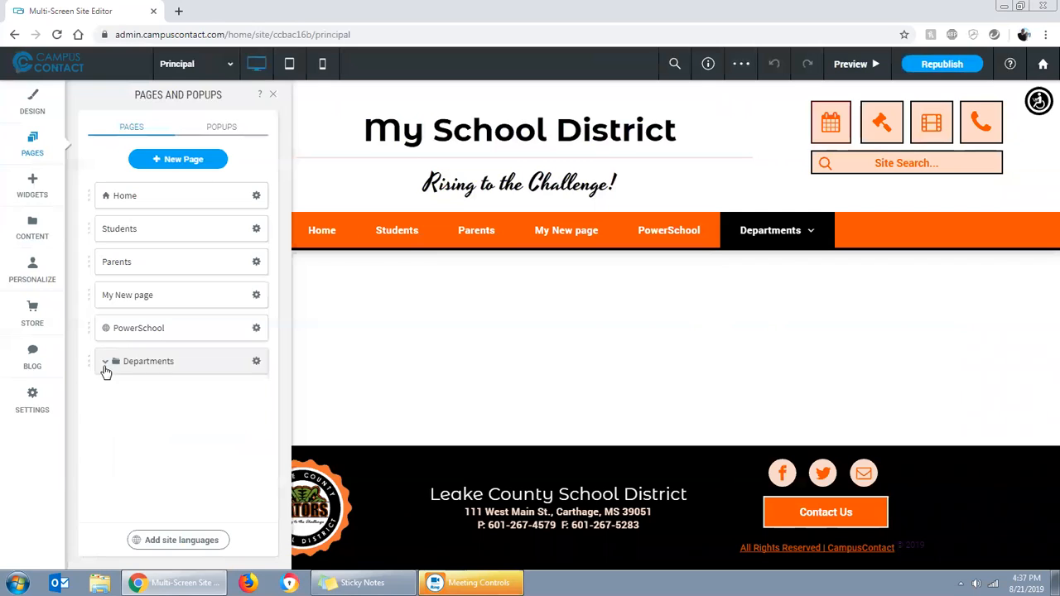
{"action": "left_click", "coordinate": [105, 364]}
{"action": "left_click", "coordinate": [106, 365]}
{"action": "left_click", "coordinate": [106, 364]}
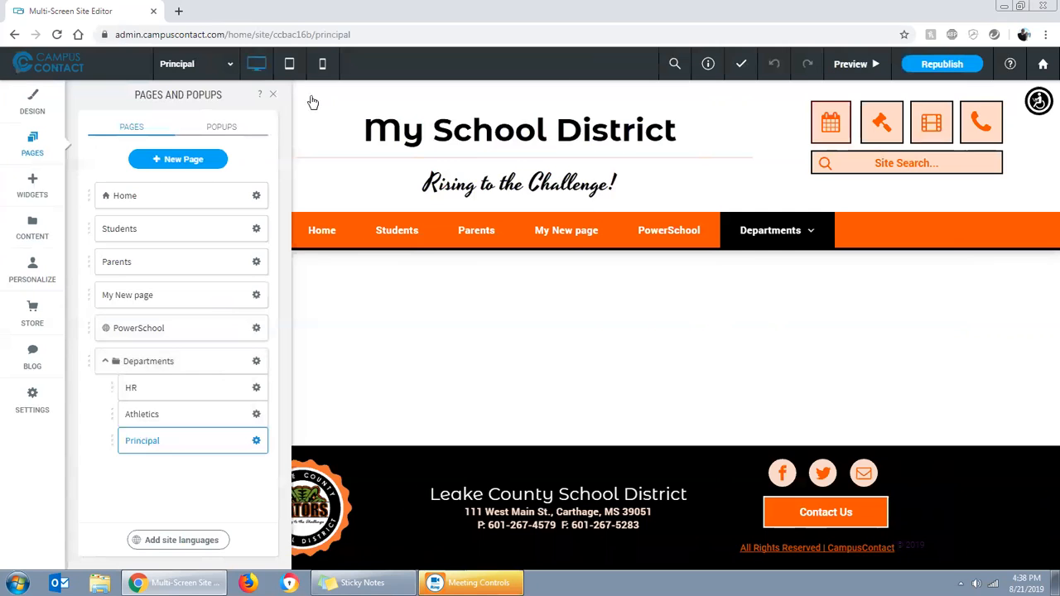
Preview the site, check the Departments dropdown from the Principal and Home pages, and return to the editor
{"action": "left_click", "coordinate": [847, 65]}
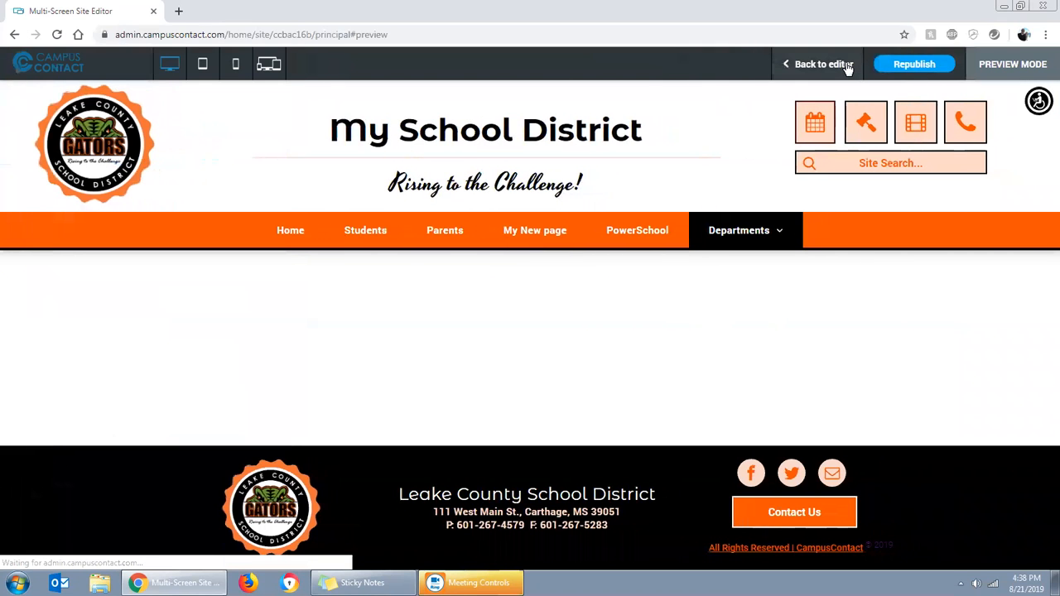
{"action": "mouse_move", "coordinate": [772, 240]}
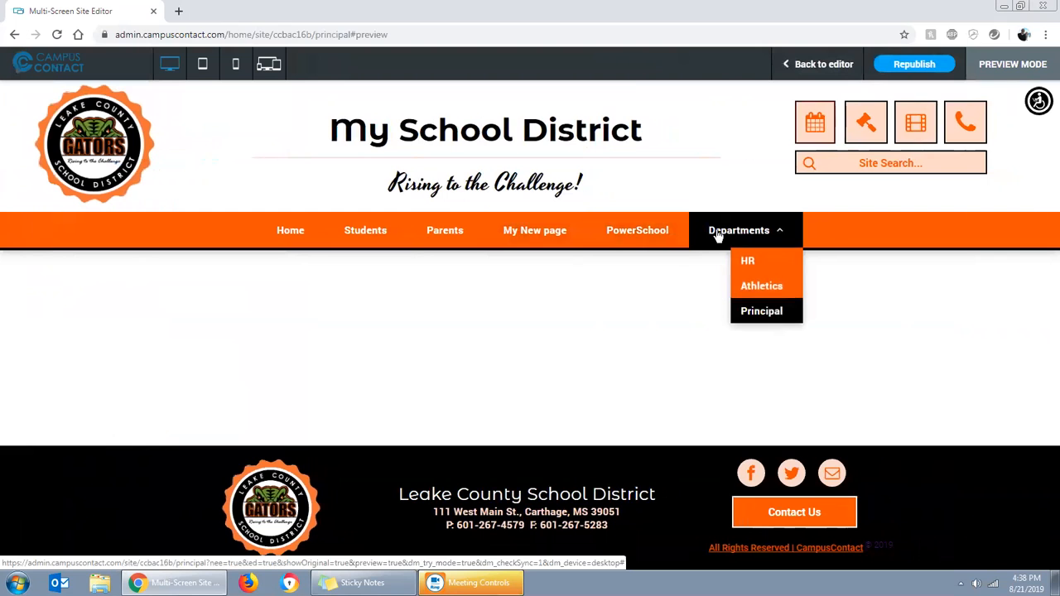
{"action": "left_click", "coordinate": [294, 232]}
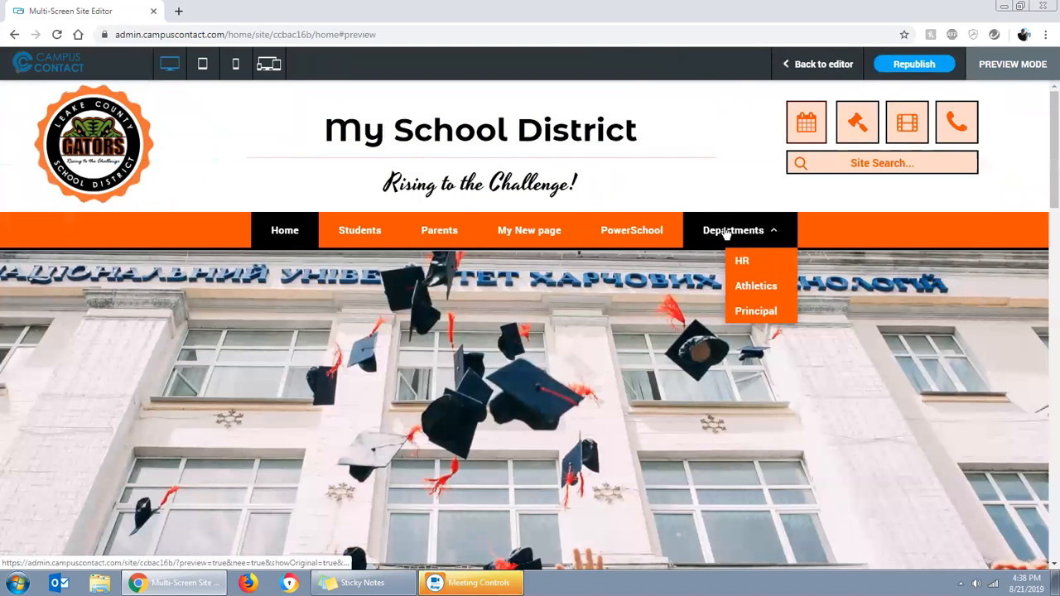
{"action": "mouse_move", "coordinate": [724, 236]}
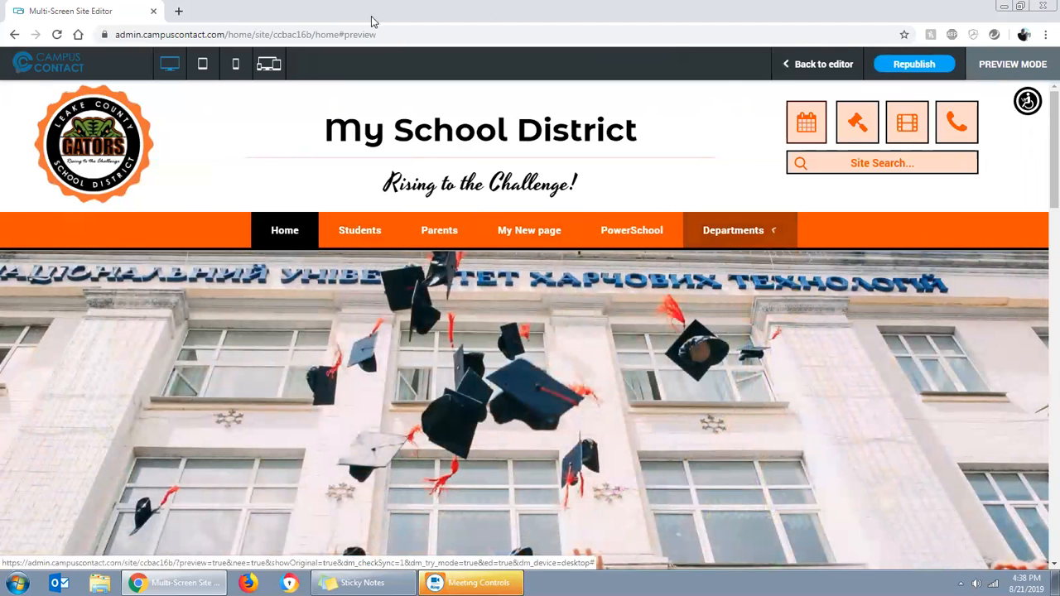
{"action": "left_click", "coordinate": [832, 67]}
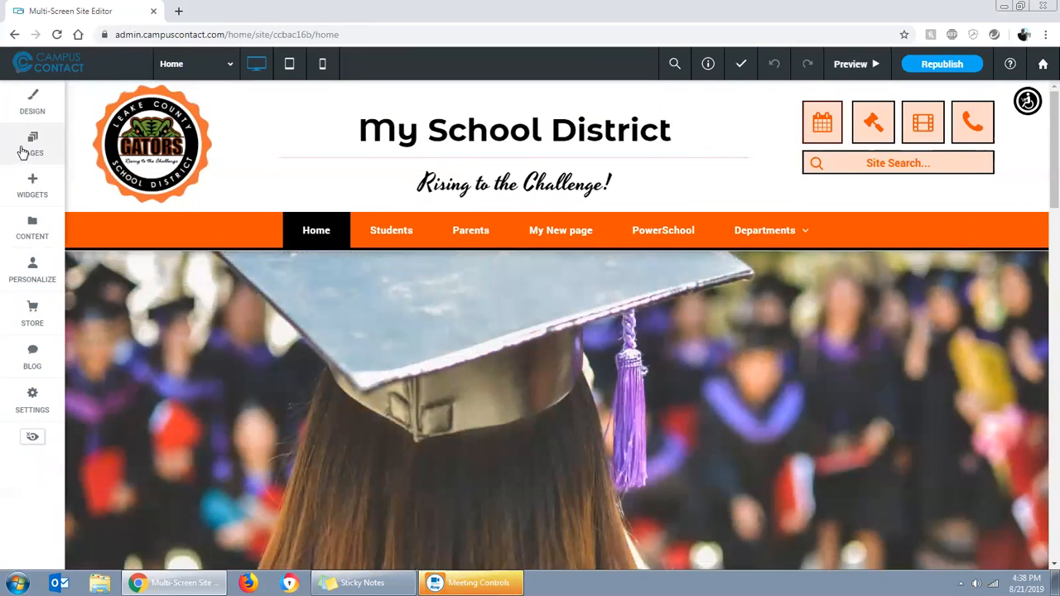
Add a new page from the About Us template and name it Our School
{"action": "left_click", "coordinate": [23, 152]}
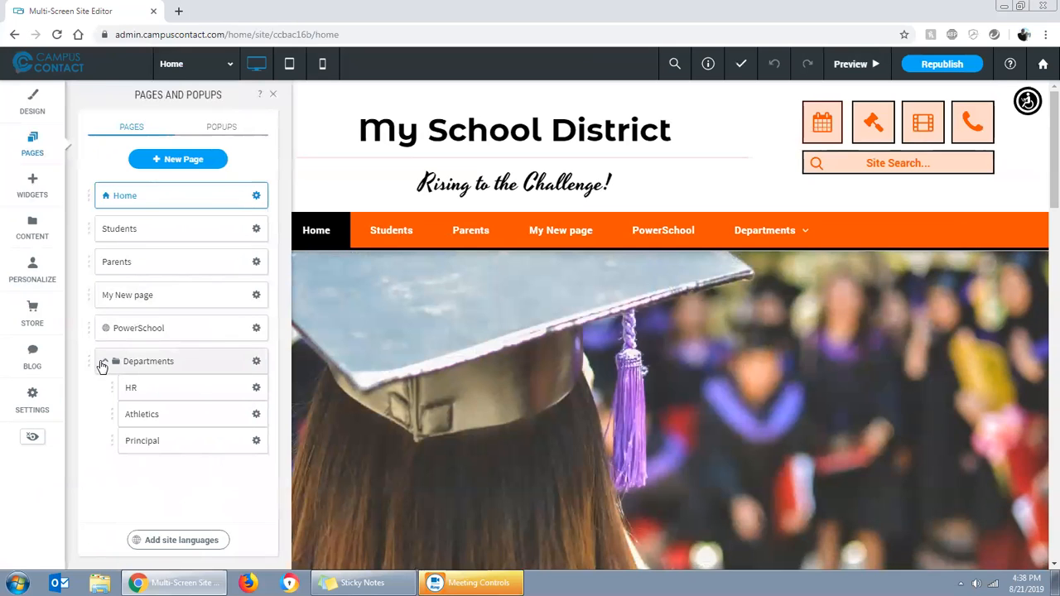
{"action": "left_click", "coordinate": [201, 166]}
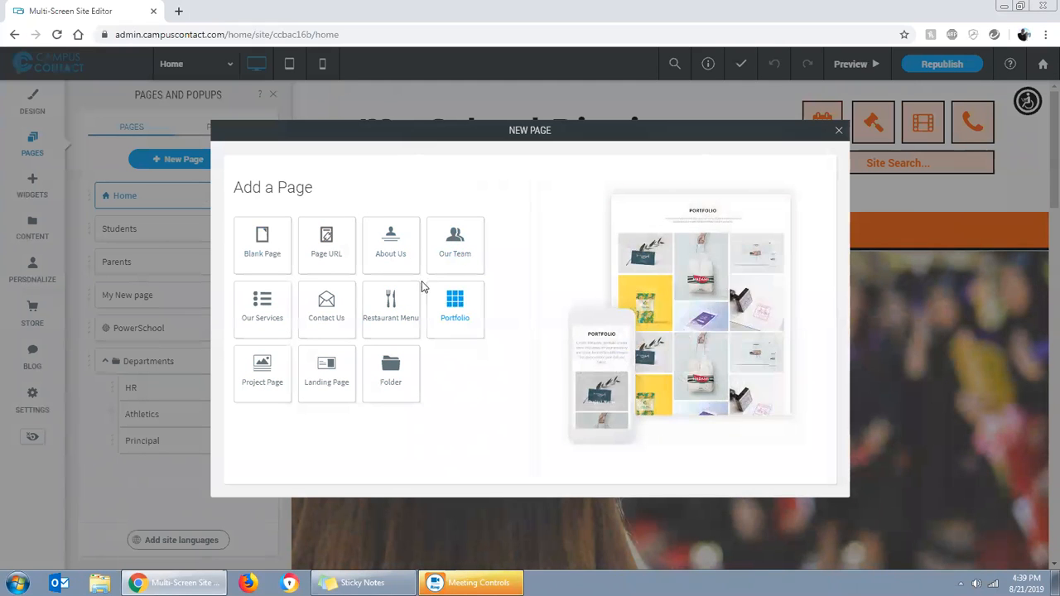
{"action": "left_click", "coordinate": [393, 246]}
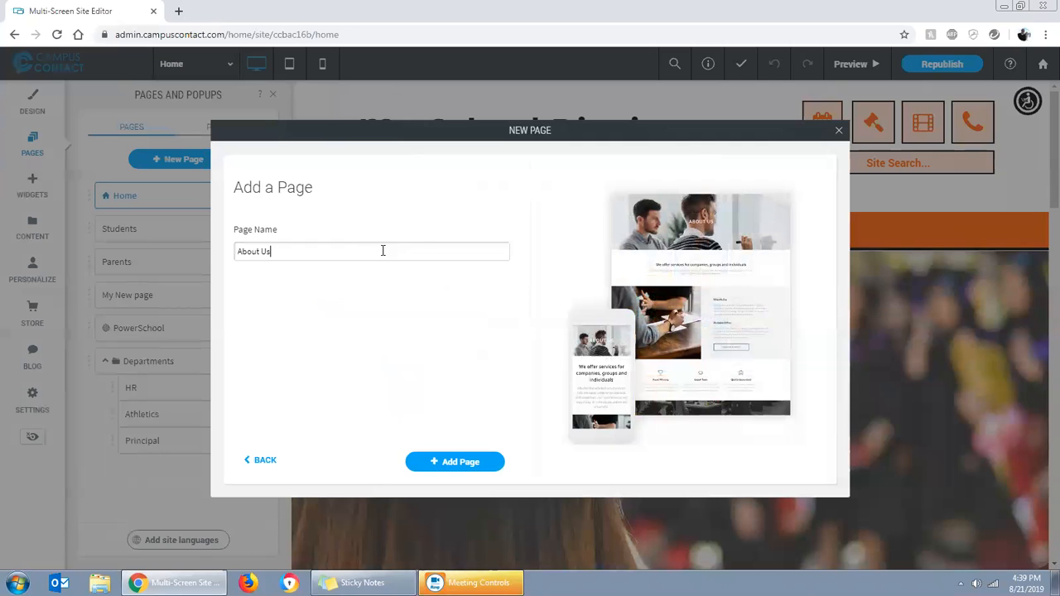
{"action": "left_click_drag", "start_coordinate": [315, 255], "coordinate": [236, 253]}
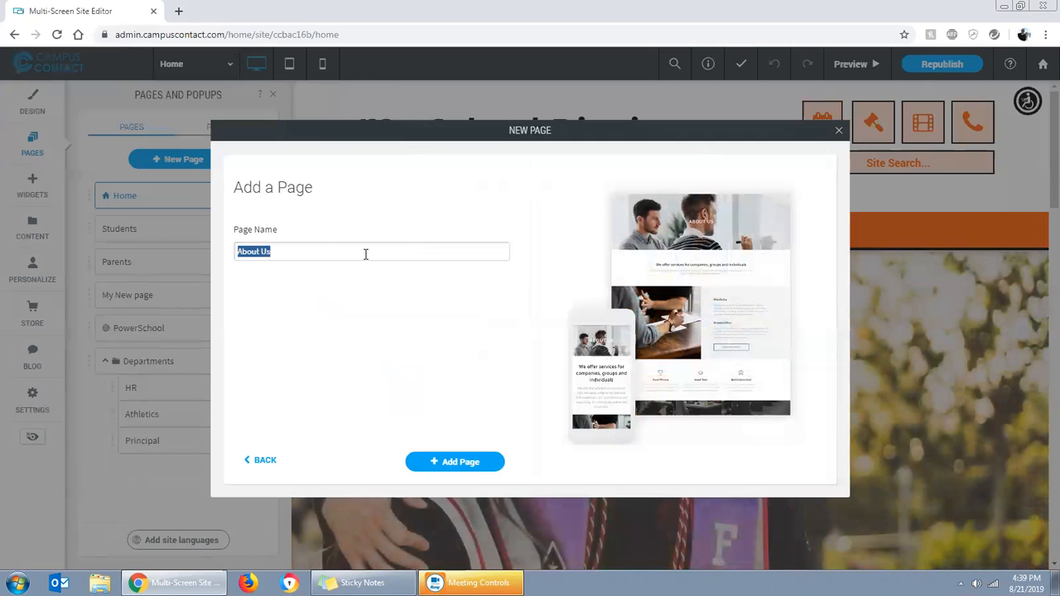
{"action": "type", "text": "Our School"}
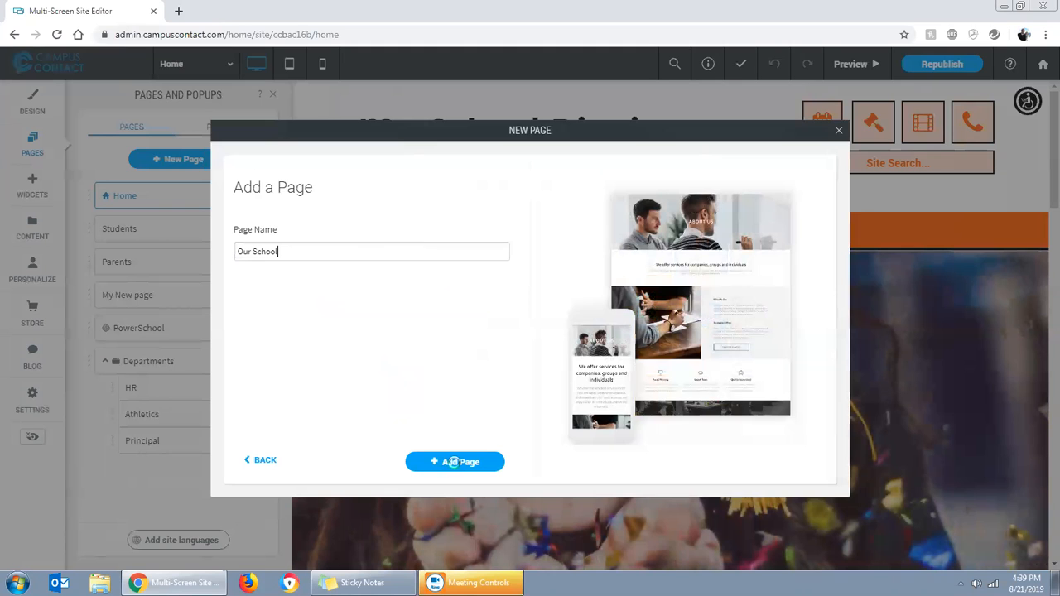
{"action": "left_click", "coordinate": [454, 462]}
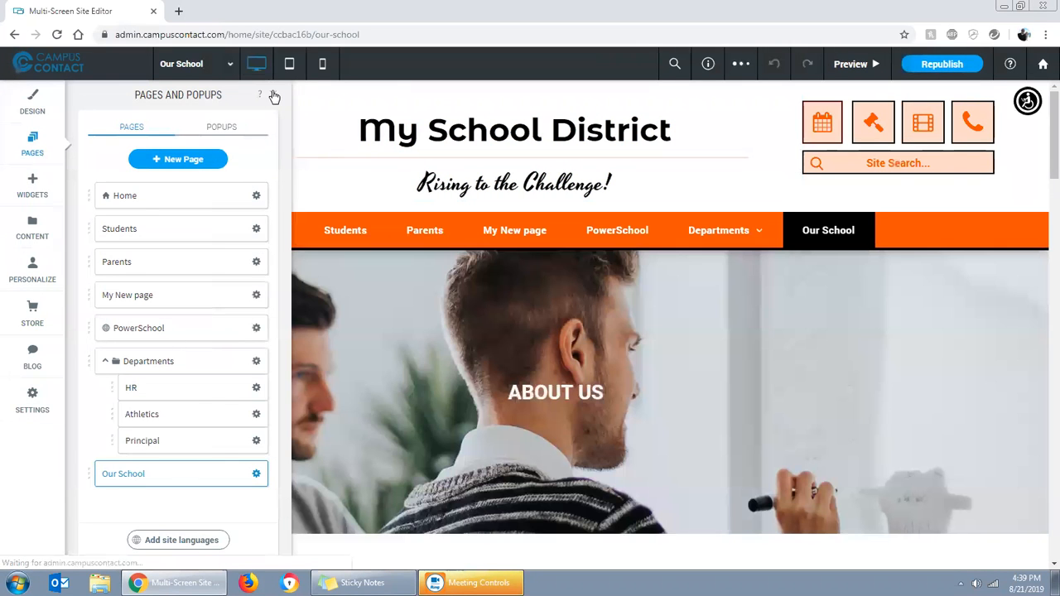
{"action": "left_click", "coordinate": [272, 94]}
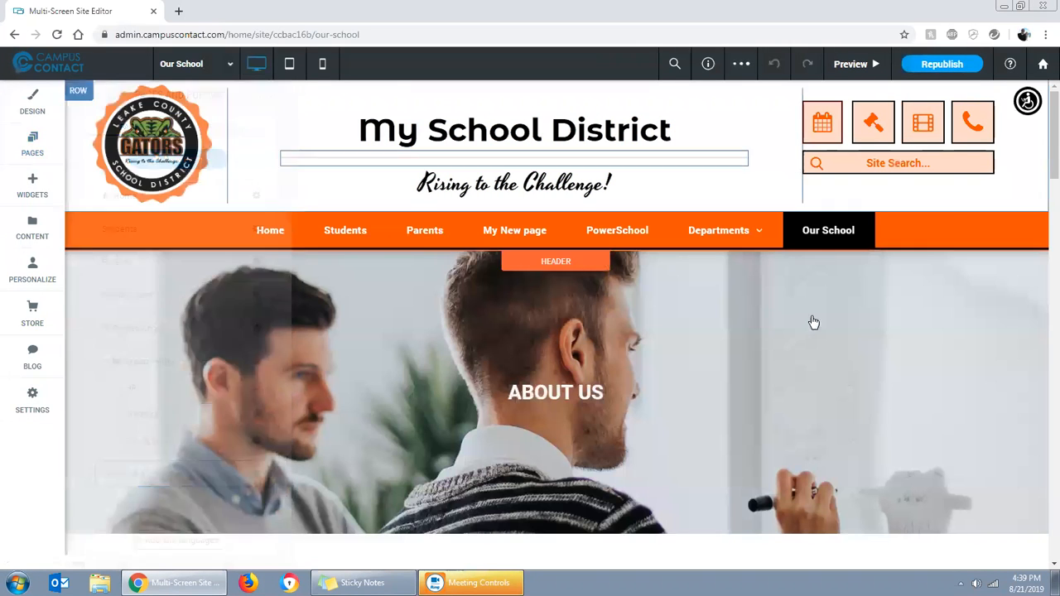
Replace the ABOUT US heading in the Our School page's banner with "THIS IS ABOUT OUR SCHOOL!"
{"action": "scroll", "coordinate": [926, 391], "scroll_direction": "down", "scroll_amount": 3}
{"action": "scroll", "coordinate": [926, 391], "scroll_direction": "down", "scroll_amount": 7}
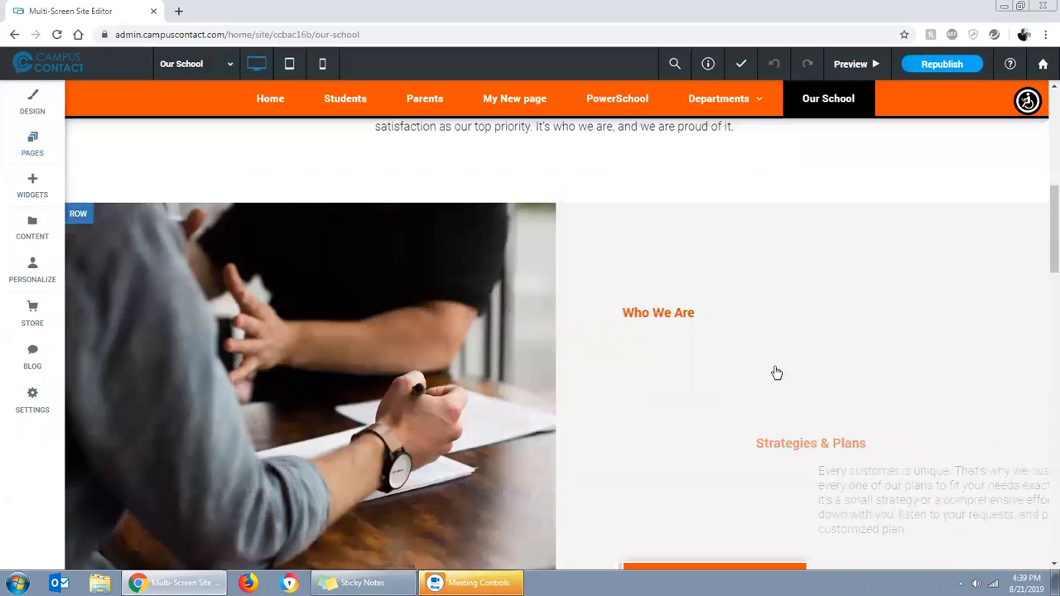
{"action": "scroll", "coordinate": [659, 373], "scroll_direction": "down", "scroll_amount": 12}
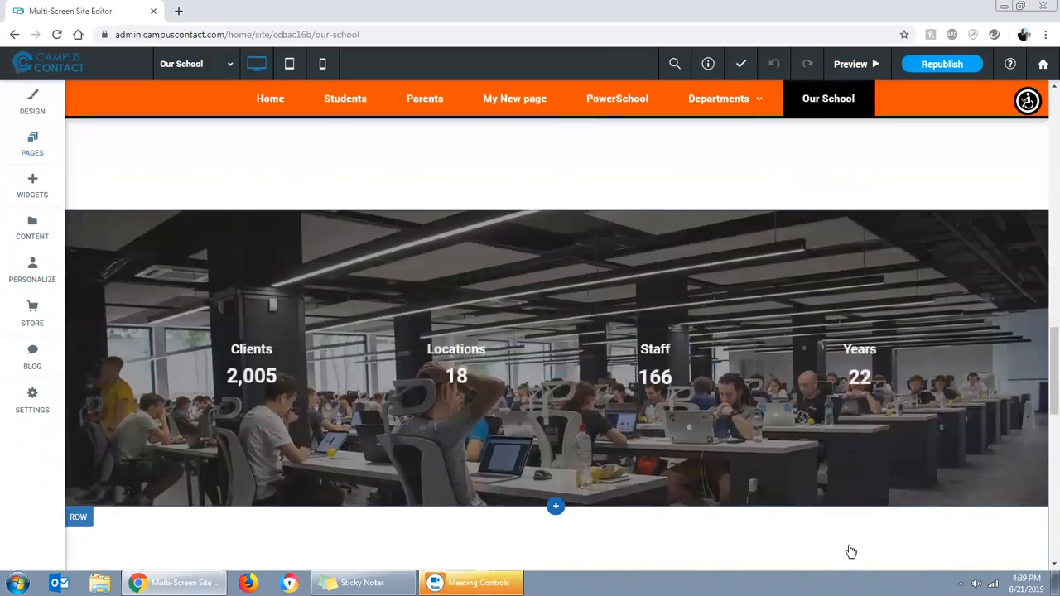
{"action": "scroll", "coordinate": [764, 523], "scroll_direction": "down", "scroll_amount": 2}
{"action": "scroll", "coordinate": [752, 511], "scroll_direction": "up", "scroll_amount": 20}
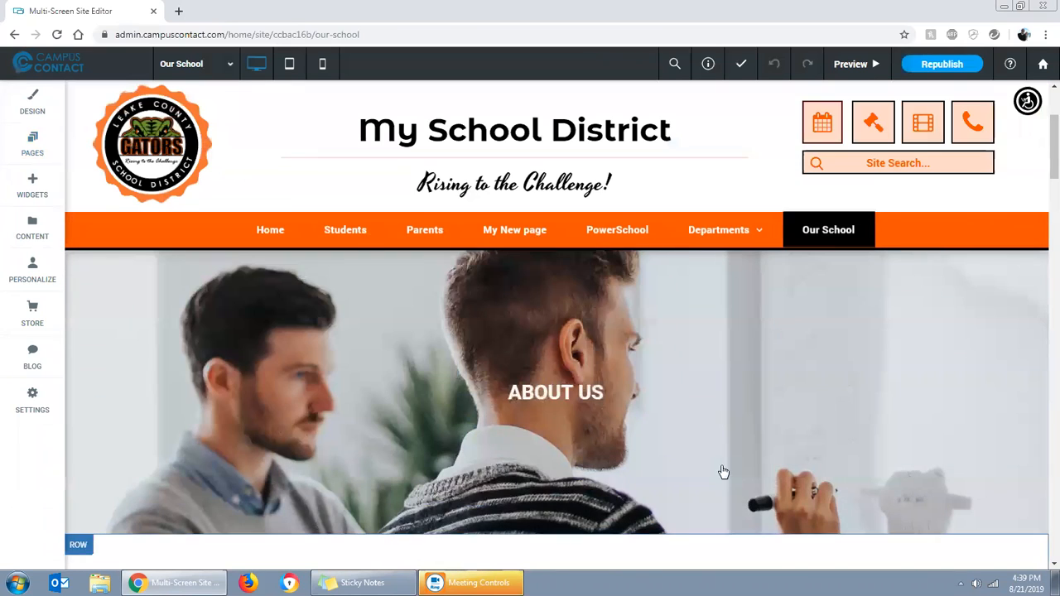
{"action": "left_click", "coordinate": [550, 392]}
{"action": "left_click", "coordinate": [291, 138]}
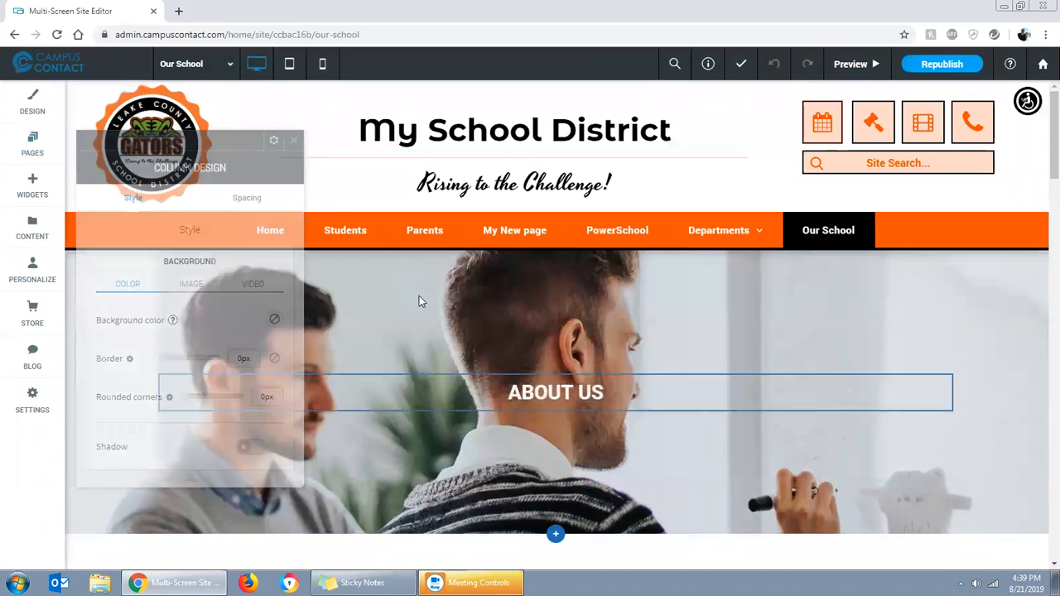
{"action": "left_click", "coordinate": [525, 391]}
{"action": "left_click_drag", "start_coordinate": [508, 392], "coordinate": [603, 398]}
{"action": "type", "text": "THIS "}
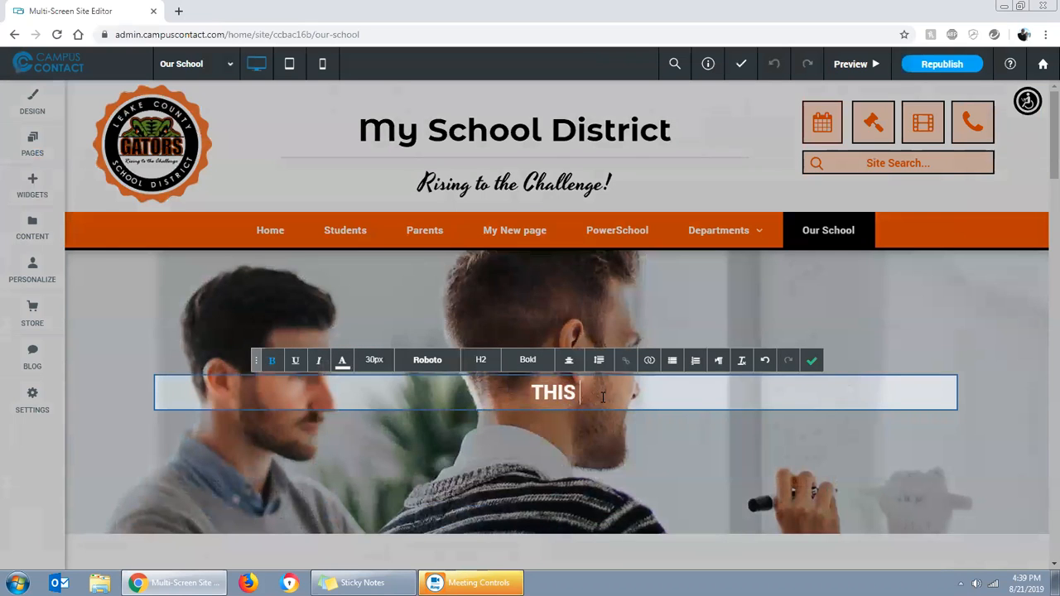
{"action": "type", "text": "IS ABOUT OU"}
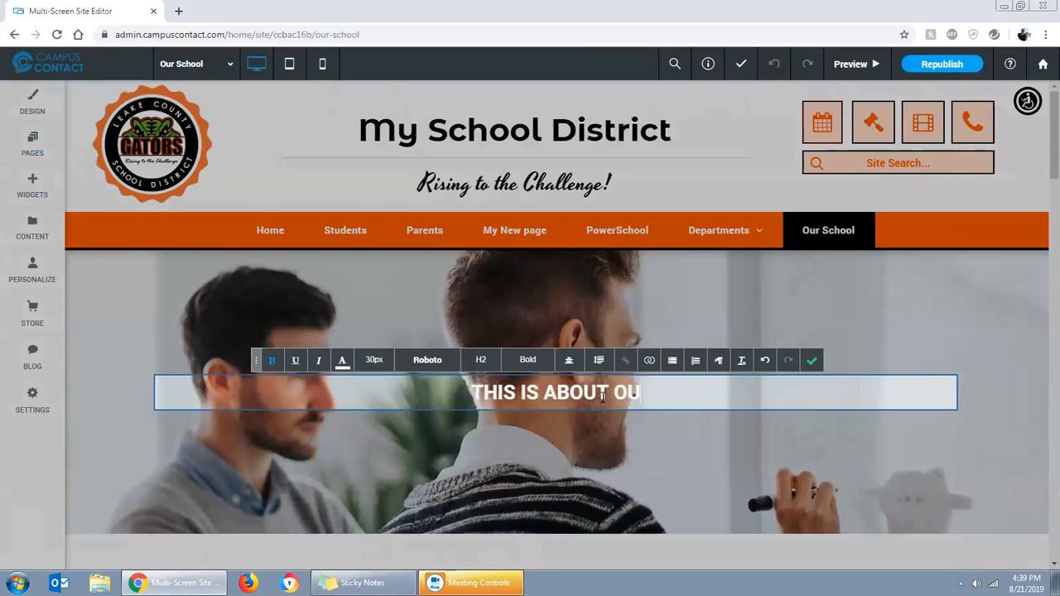
{"action": "type", "text": "R SCHOOL"}
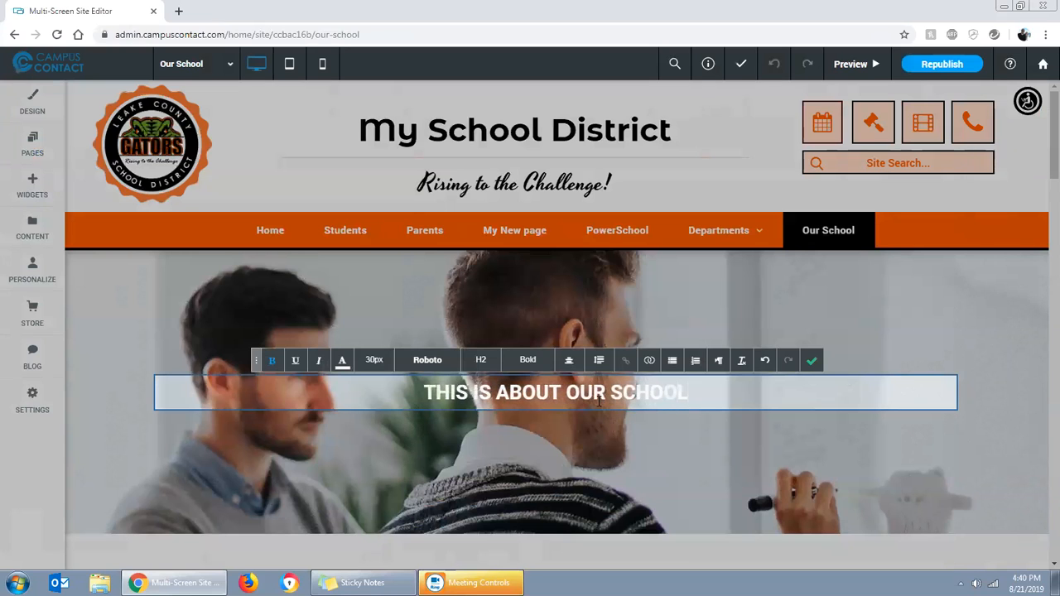
{"action": "type", "text": "!"}
{"action": "left_click", "coordinate": [812, 361]}
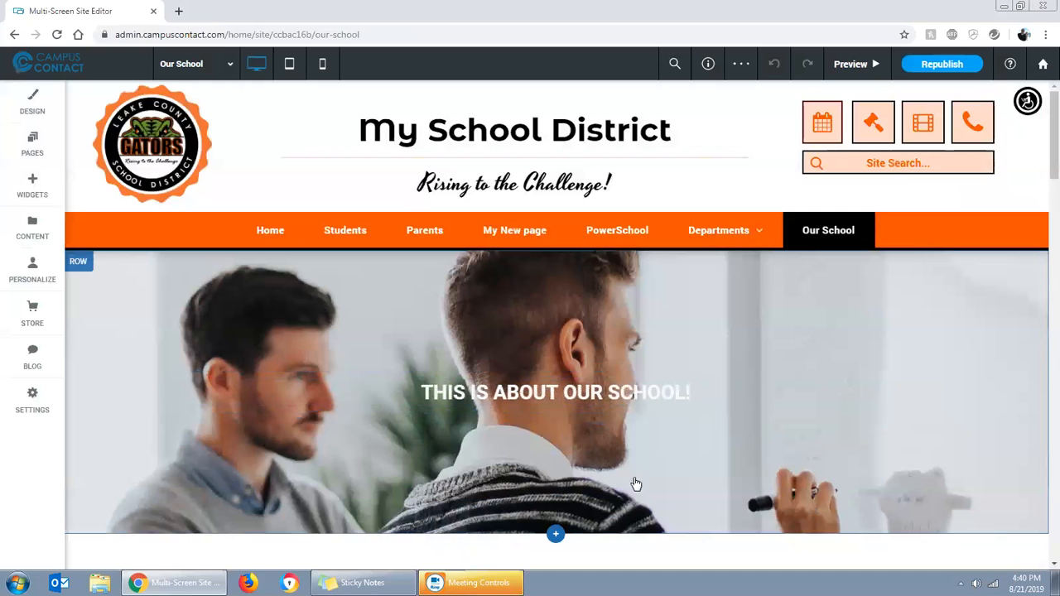
Search the site images for "kids" and set kids_playing_music.jpg as the banner row's background image
{"action": "left_click", "coordinate": [178, 307]}
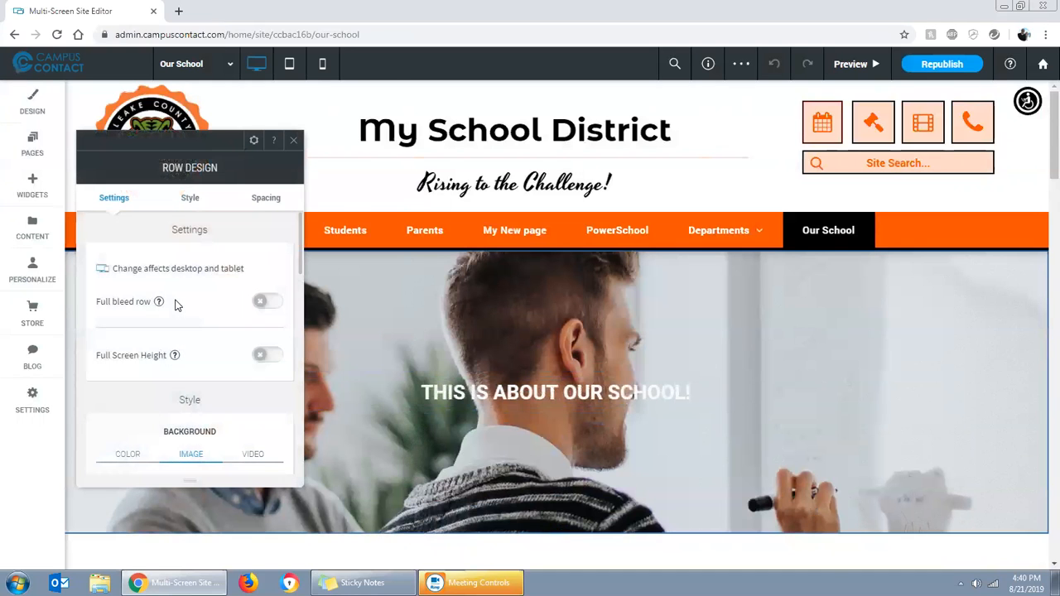
{"action": "scroll", "coordinate": [186, 312], "scroll_direction": "down", "scroll_amount": 3}
{"action": "left_click", "coordinate": [191, 333]}
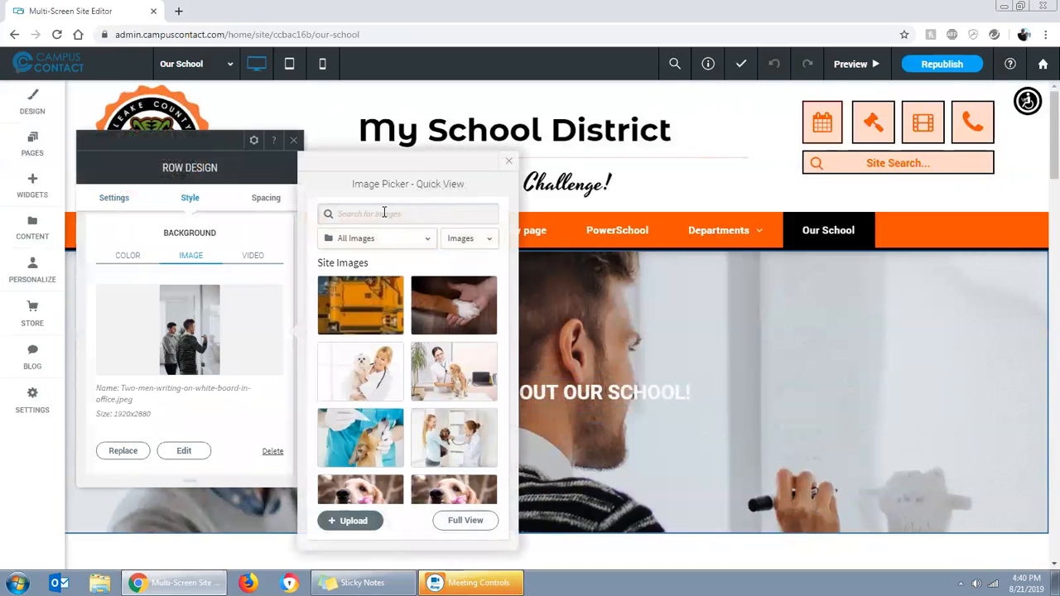
{"action": "type", "text": "kids"}
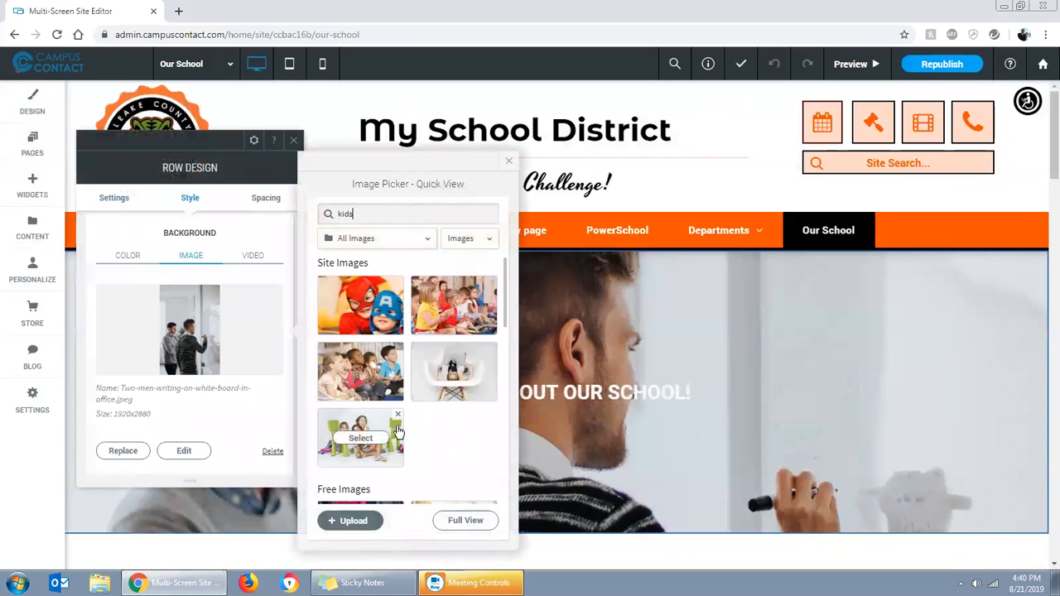
{"action": "left_click", "coordinate": [453, 305]}
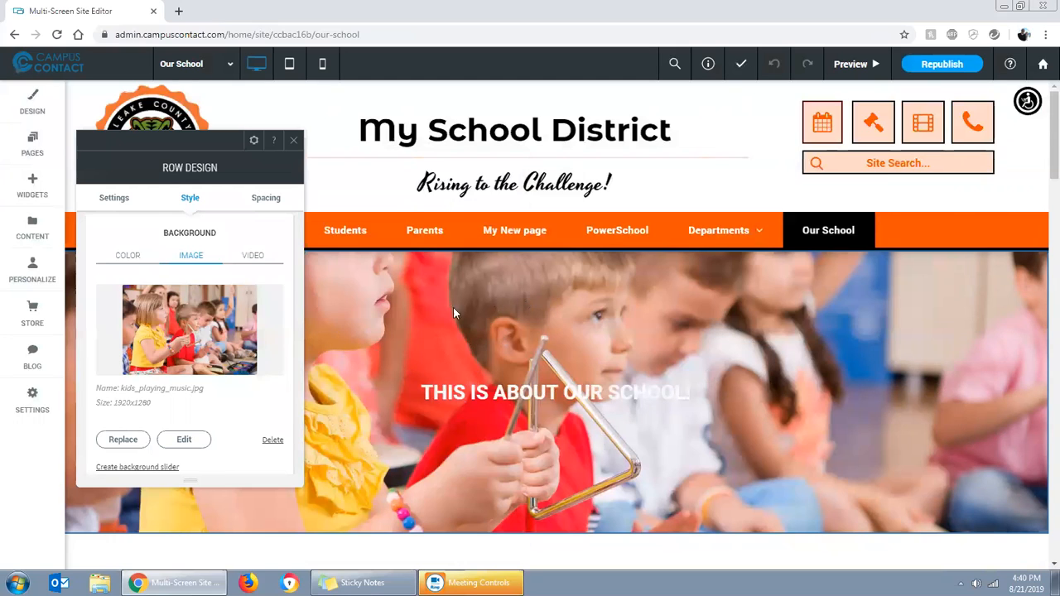
Try the top and bottom positions for the banner's background image and return it to the center position
{"action": "scroll", "coordinate": [224, 408], "scroll_direction": "down", "scroll_amount": 1}
{"action": "scroll", "coordinate": [221, 341], "scroll_direction": "down", "scroll_amount": 3}
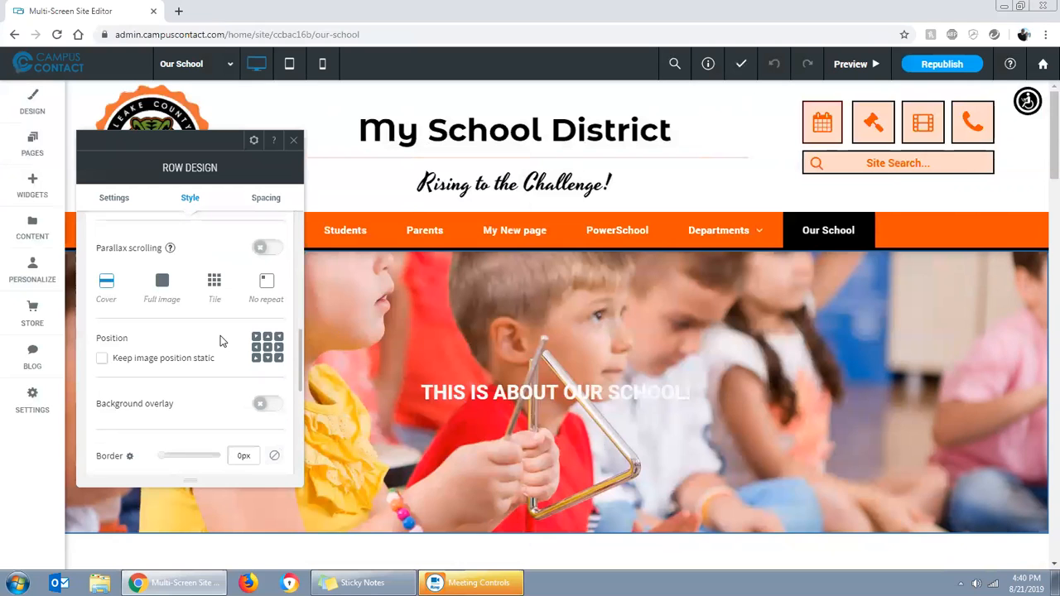
{"action": "left_click", "coordinate": [267, 338]}
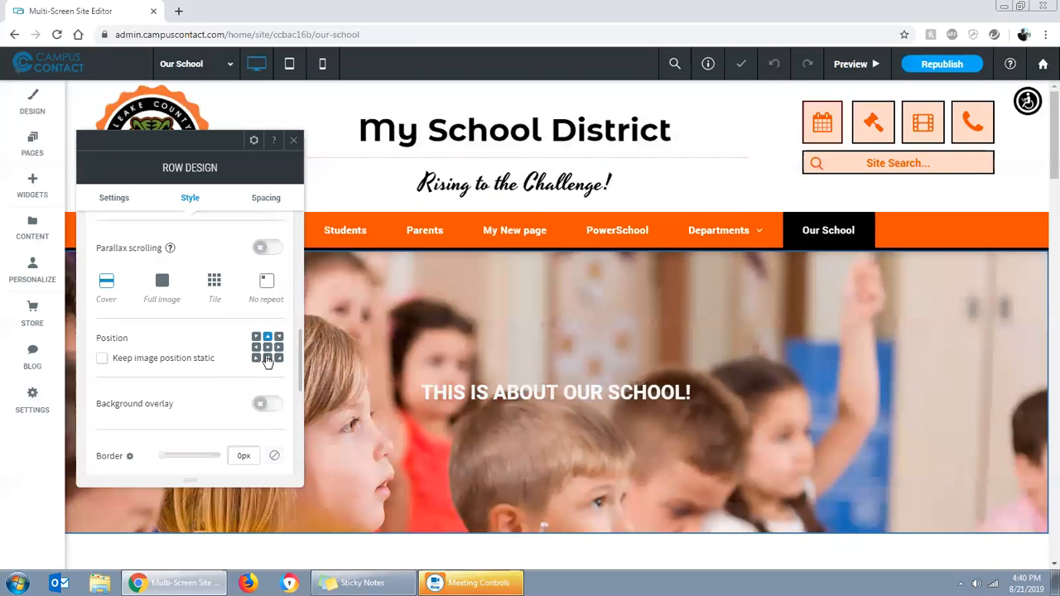
{"action": "left_click", "coordinate": [267, 359]}
{"action": "left_click", "coordinate": [267, 348]}
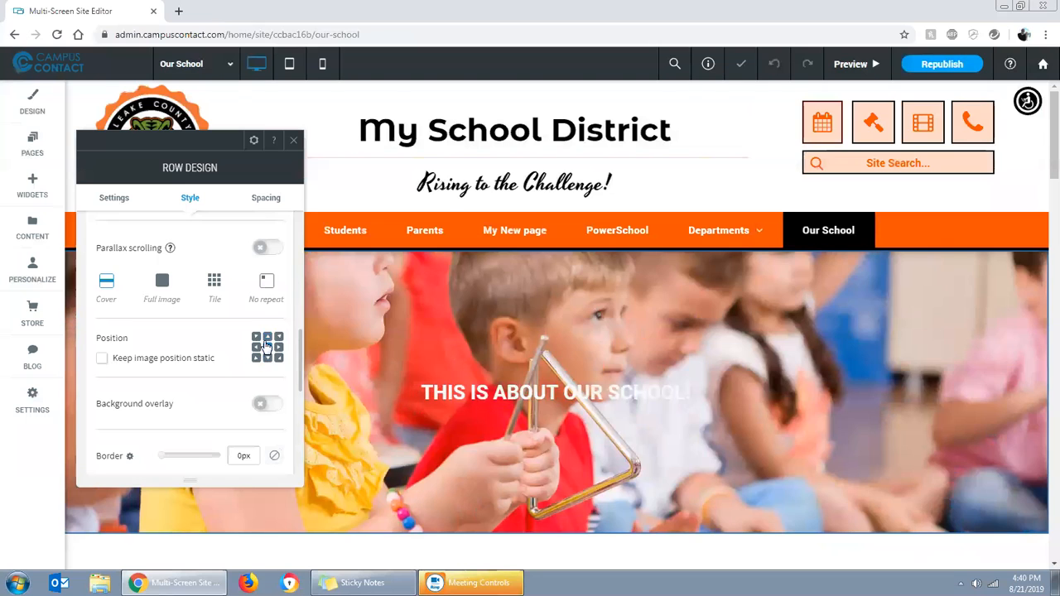
{"action": "left_click", "coordinate": [267, 337]}
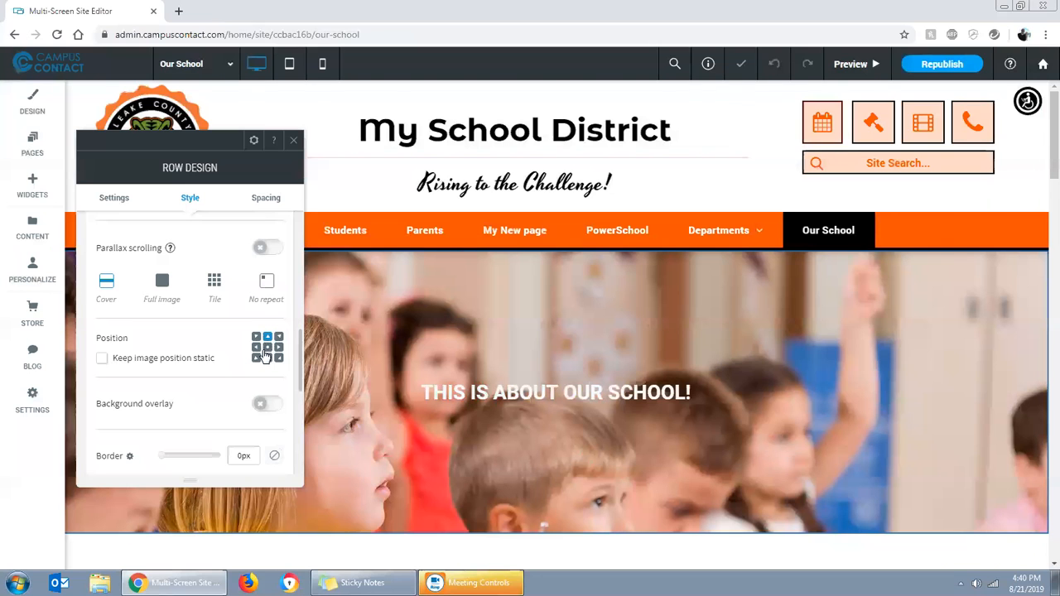
{"action": "left_click", "coordinate": [268, 357]}
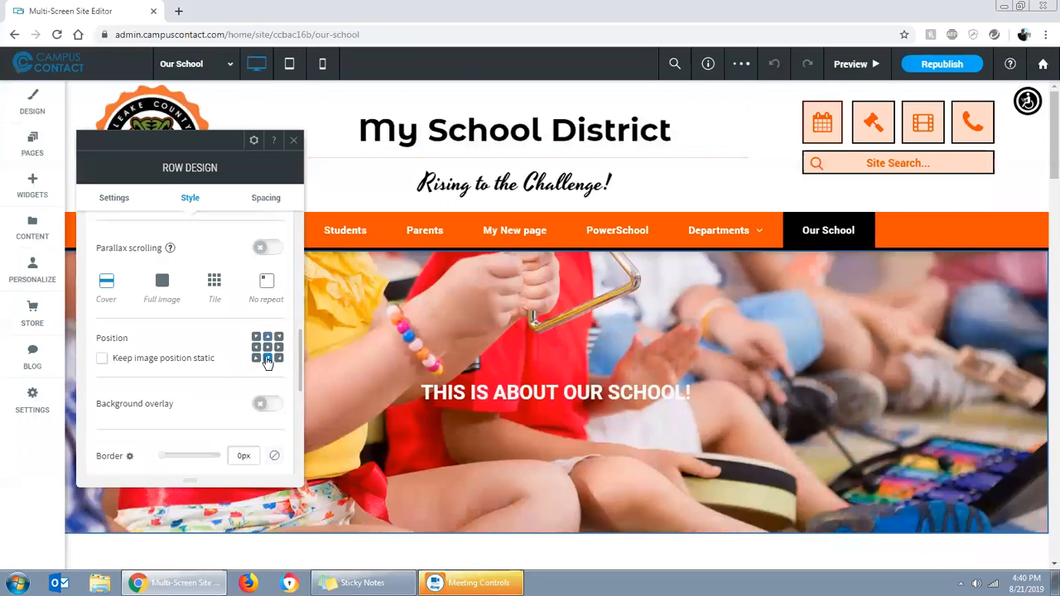
{"action": "left_click", "coordinate": [267, 348]}
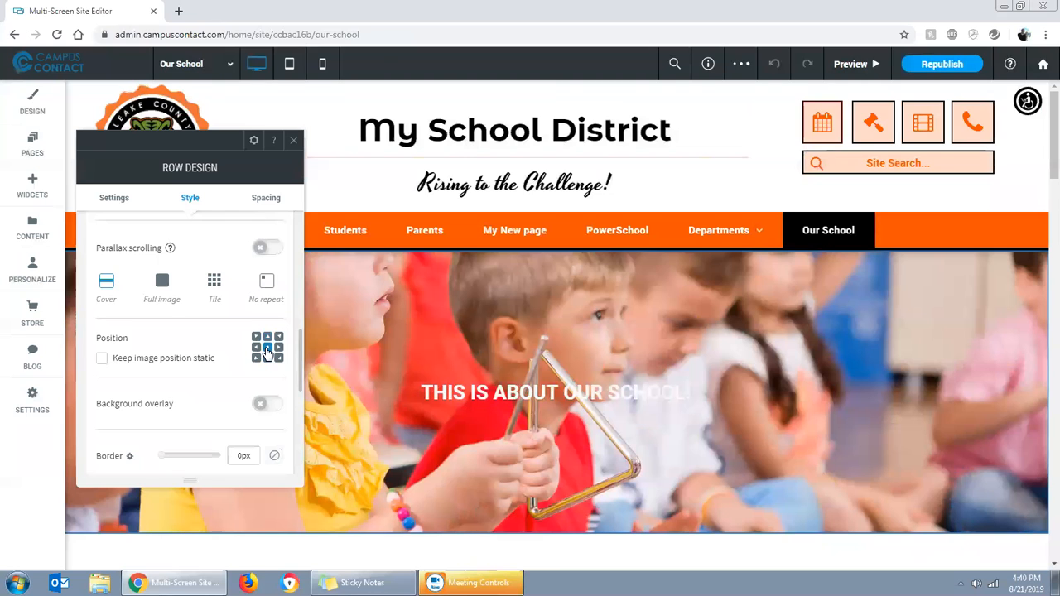
{"action": "left_click", "coordinate": [256, 347]}
Try a background overlay in pink (#cc0a68) and dark red on the banner row, turn it off and close the row design settings
{"action": "left_click", "coordinate": [260, 404]}
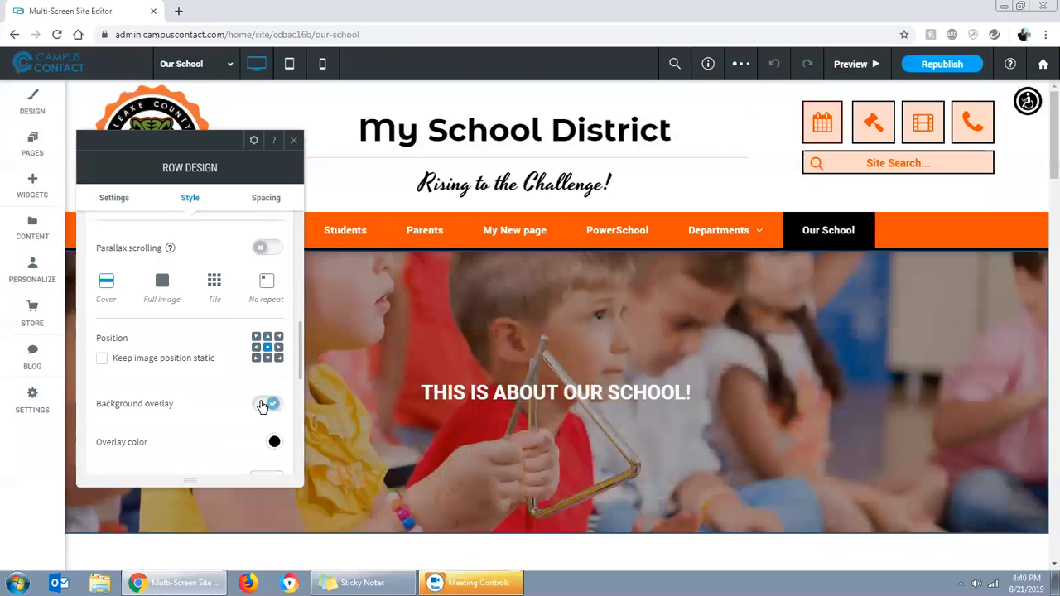
{"action": "left_click", "coordinate": [274, 443]}
{"action": "left_click", "coordinate": [374, 333]}
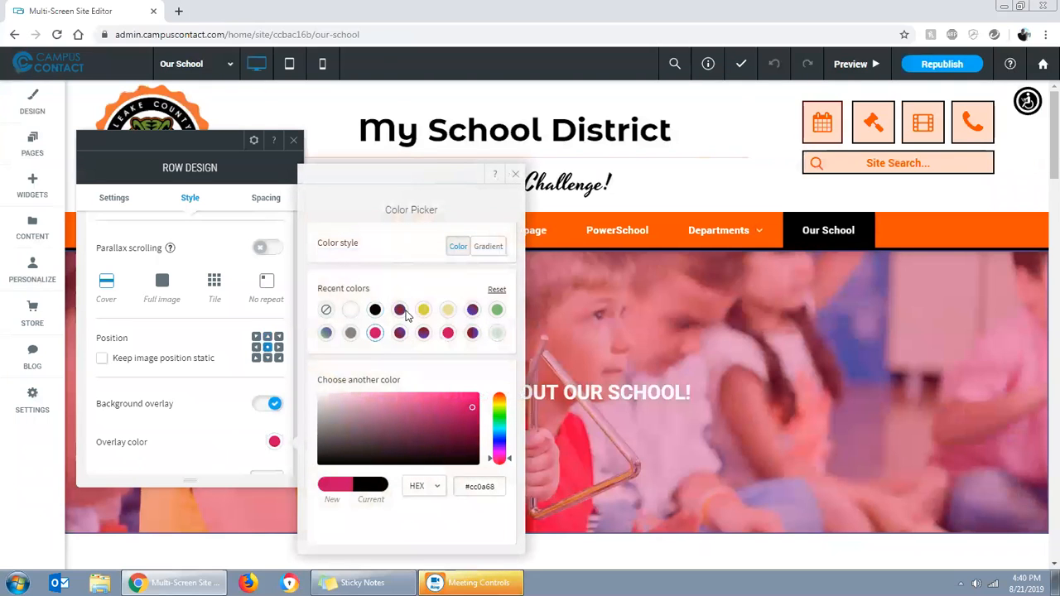
{"action": "left_click", "coordinate": [401, 310]}
{"action": "left_click", "coordinate": [515, 174]}
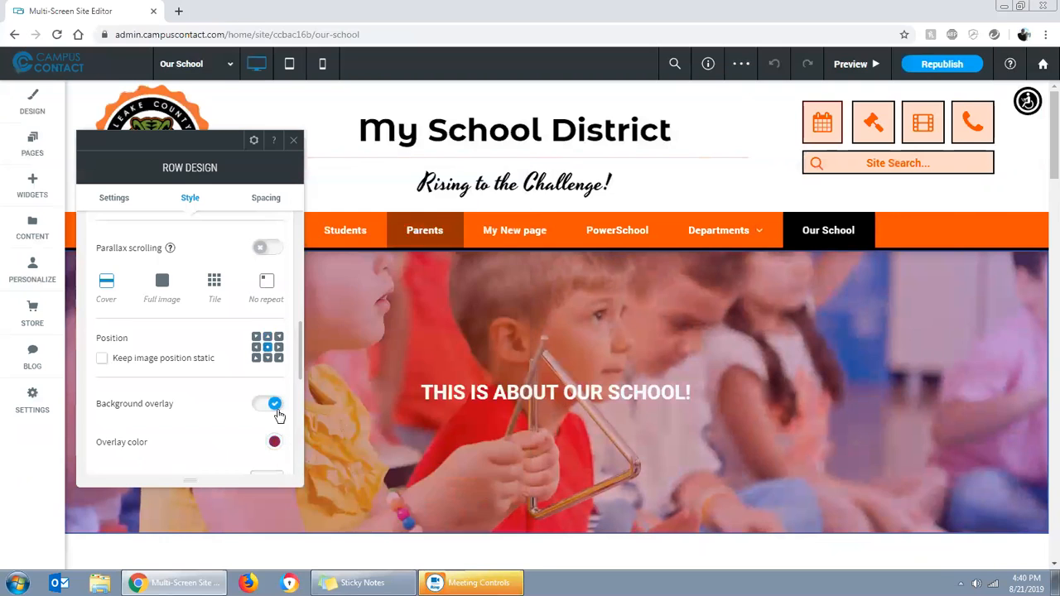
{"action": "left_click", "coordinate": [274, 441]}
{"action": "left_click", "coordinate": [274, 405]}
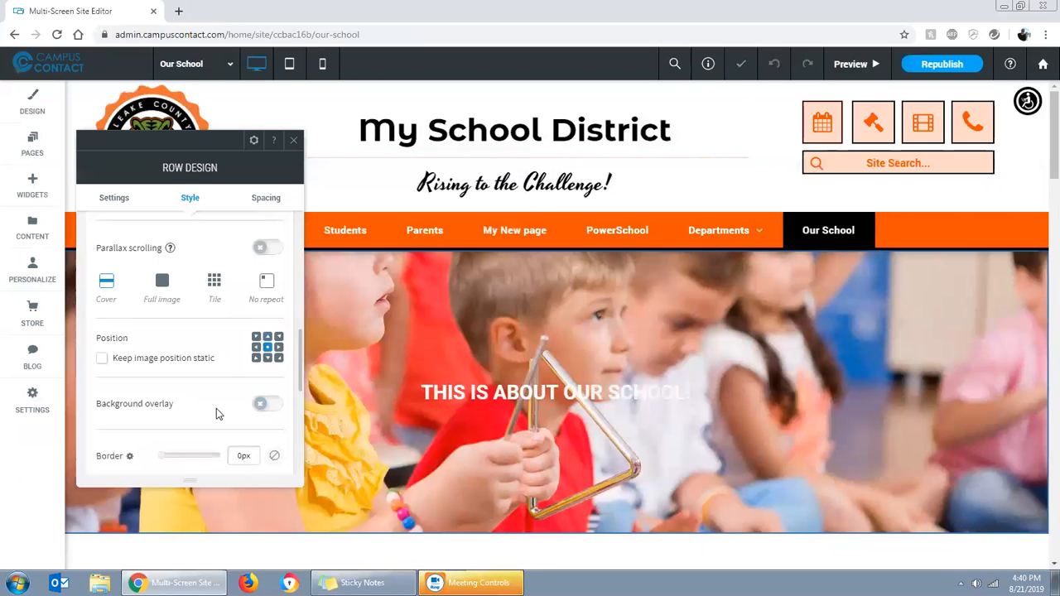
{"action": "scroll", "coordinate": [211, 381], "scroll_direction": "down", "scroll_amount": 2}
{"action": "scroll", "coordinate": [182, 356], "scroll_direction": "up", "scroll_amount": 5}
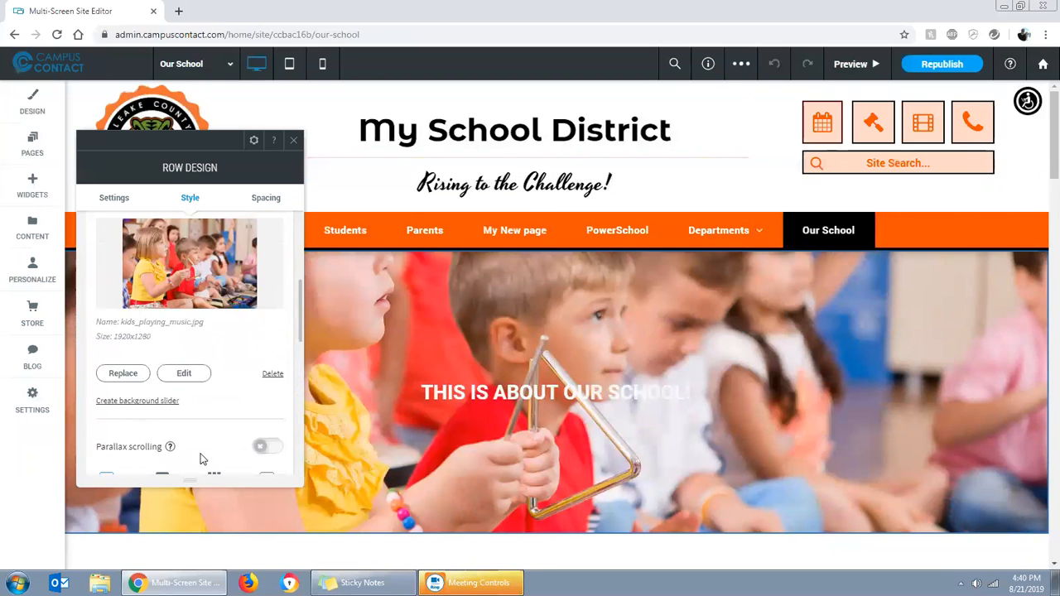
{"action": "left_click", "coordinate": [296, 142]}
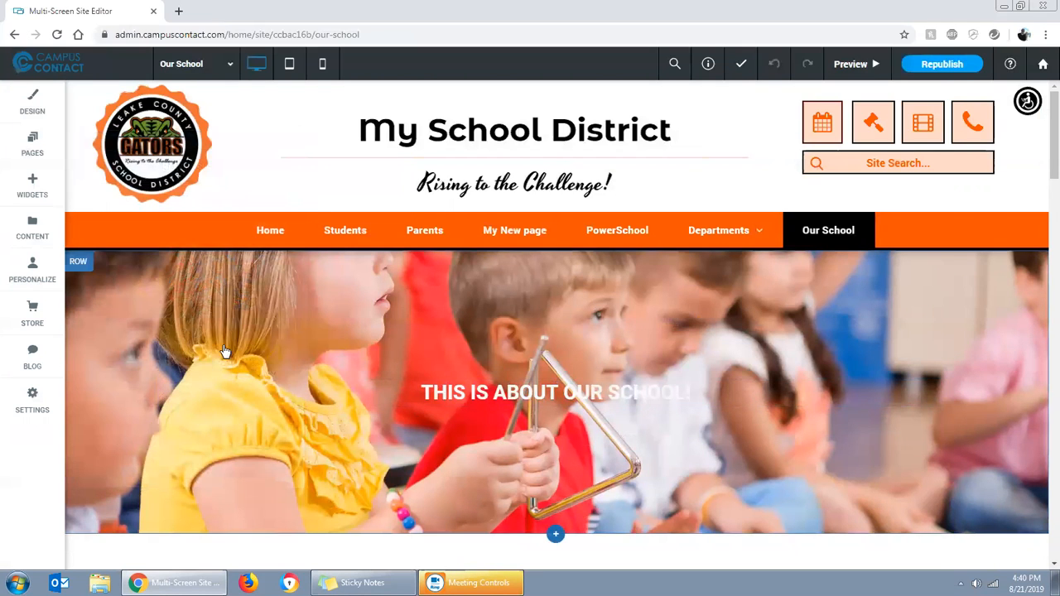
Change the text color of the "THIS IS ABOUT OUR SCHOOL!" heading to black and finish editing the text
{"action": "scroll", "coordinate": [762, 403], "scroll_direction": "down", "scroll_amount": 1}
{"action": "scroll", "coordinate": [685, 361], "scroll_direction": "down", "scroll_amount": 1}
{"action": "scroll", "coordinate": [658, 366], "scroll_direction": "up", "scroll_amount": 1}
{"action": "left_click", "coordinate": [595, 331]}
{"action": "left_click_drag", "start_coordinate": [692, 326], "coordinate": [423, 319]}
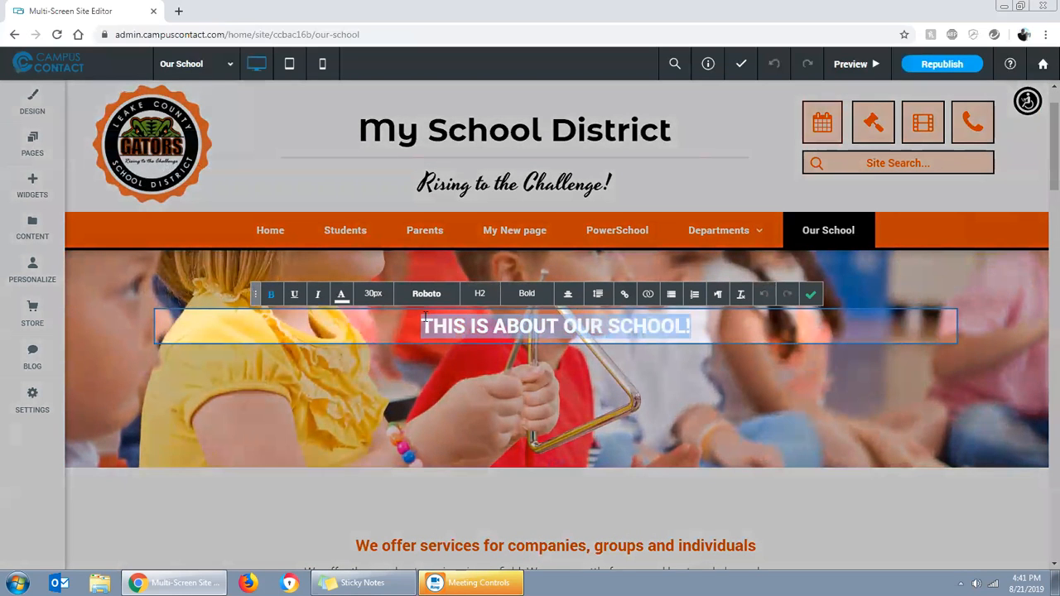
{"action": "left_click", "coordinate": [340, 294]}
{"action": "left_click", "coordinate": [328, 377]}
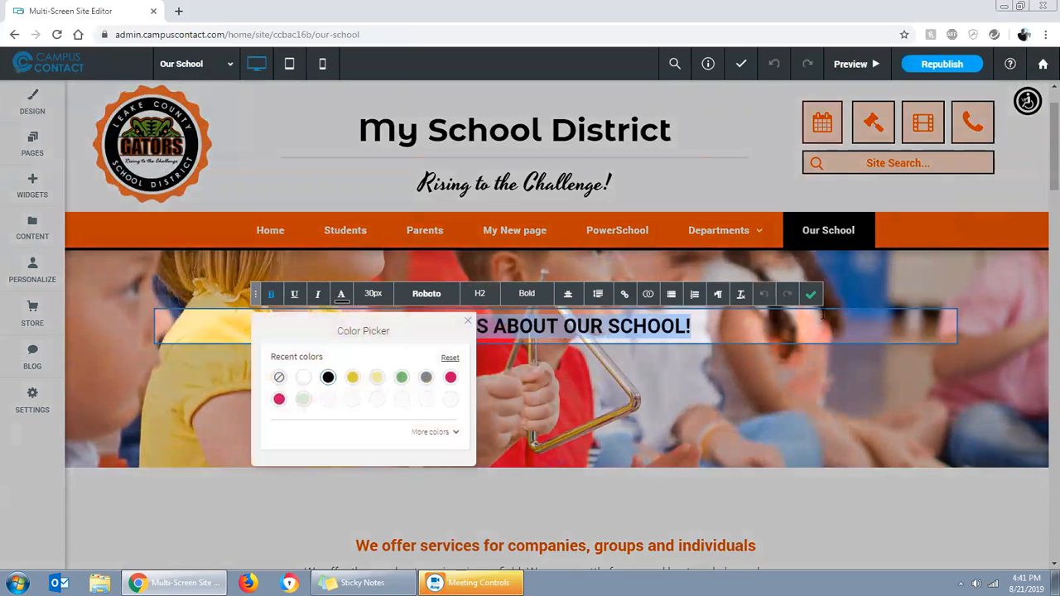
{"action": "left_click", "coordinate": [810, 297]}
{"action": "scroll", "coordinate": [929, 522], "scroll_direction": "down", "scroll_amount": 3}
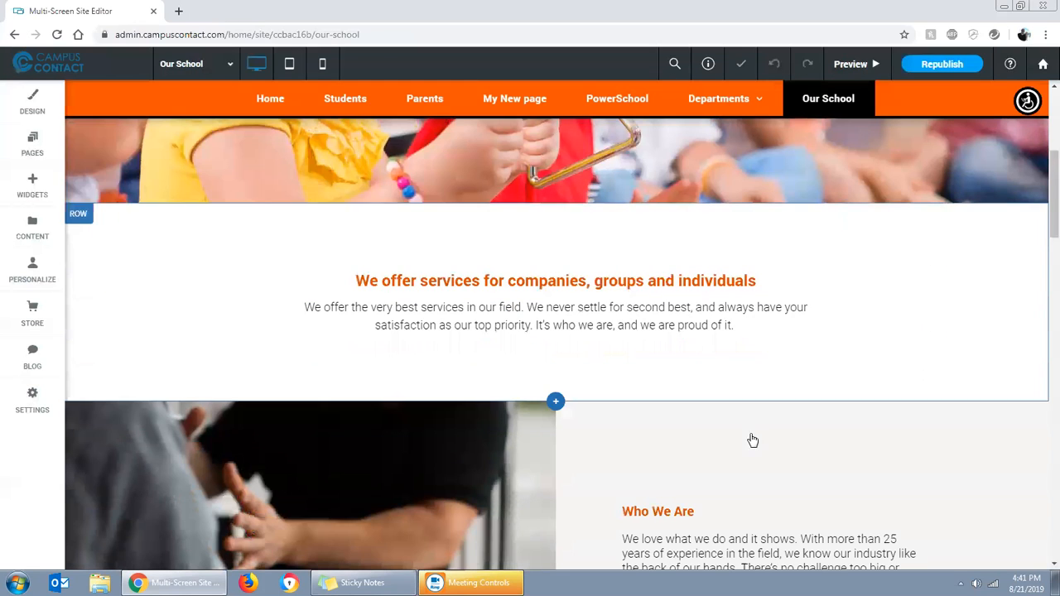
{"action": "scroll", "coordinate": [480, 414], "scroll_direction": "down", "scroll_amount": 2}
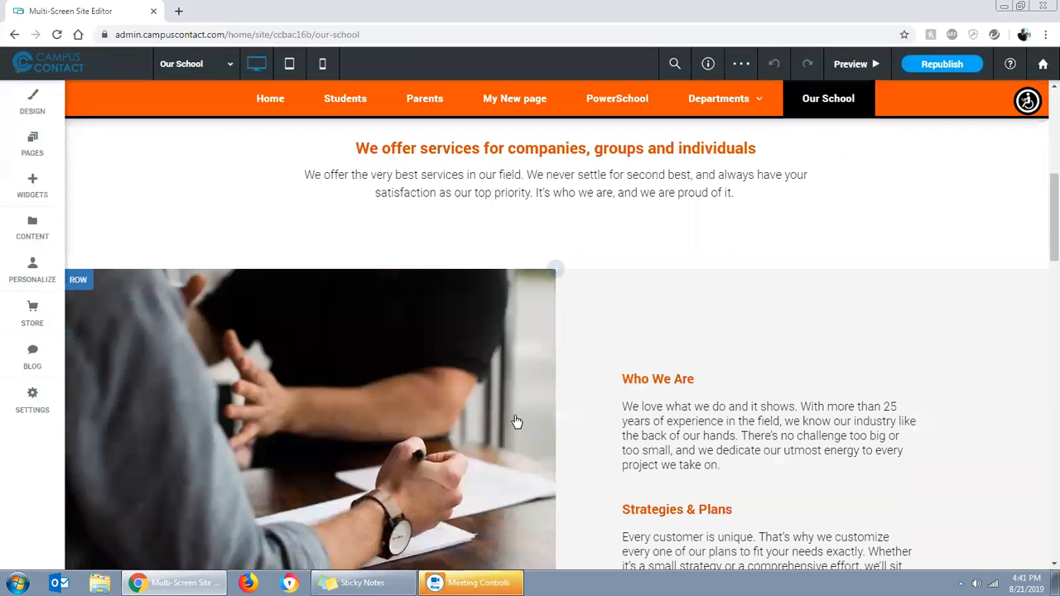
{"action": "scroll", "coordinate": [447, 249], "scroll_direction": "up", "scroll_amount": 1}
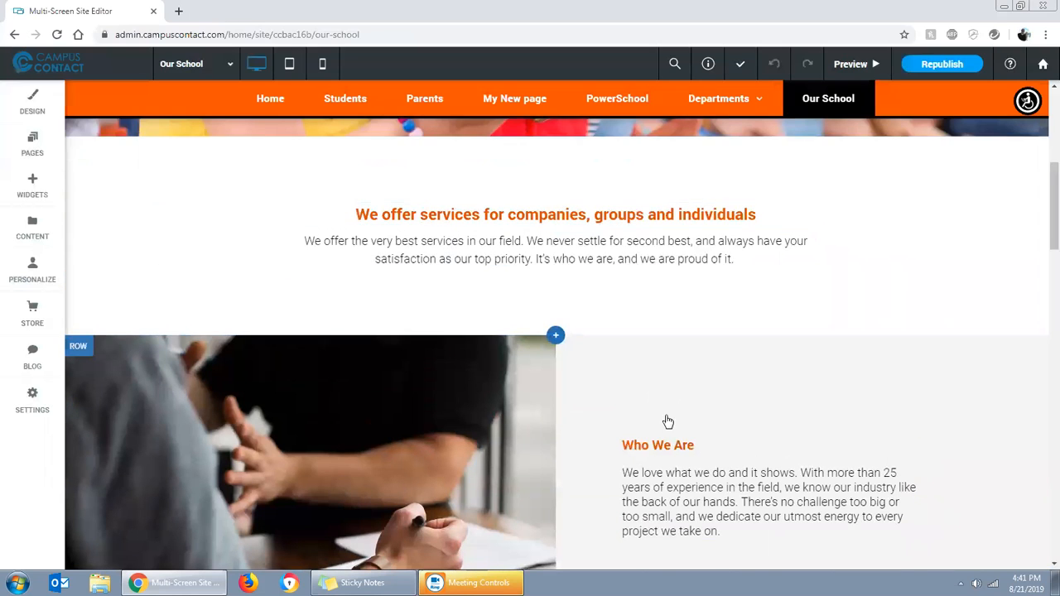
{"action": "scroll", "coordinate": [629, 397], "scroll_direction": "down", "scroll_amount": 2}
{"action": "scroll", "coordinate": [717, 400], "scroll_direction": "down", "scroll_amount": 2}
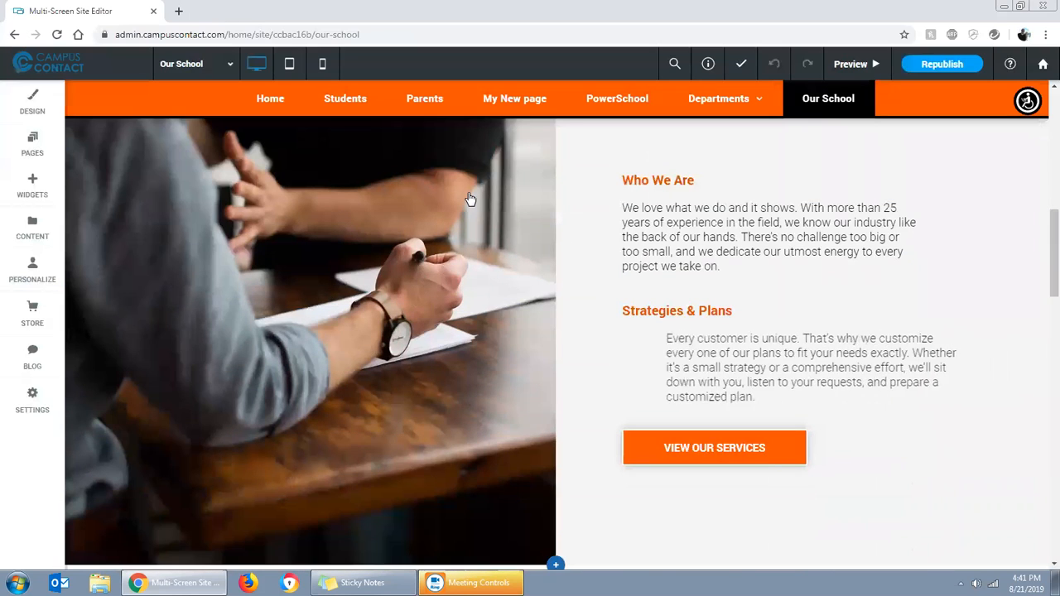
{"action": "left_click", "coordinate": [465, 194]}
{"action": "left_click", "coordinate": [665, 355]}
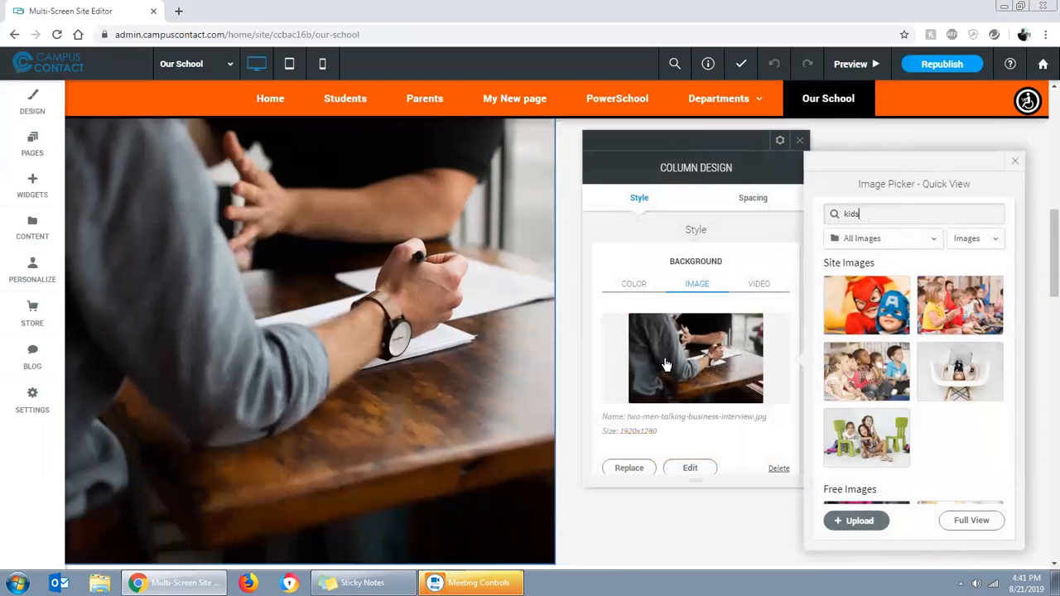
{"action": "left_click", "coordinate": [867, 313]}
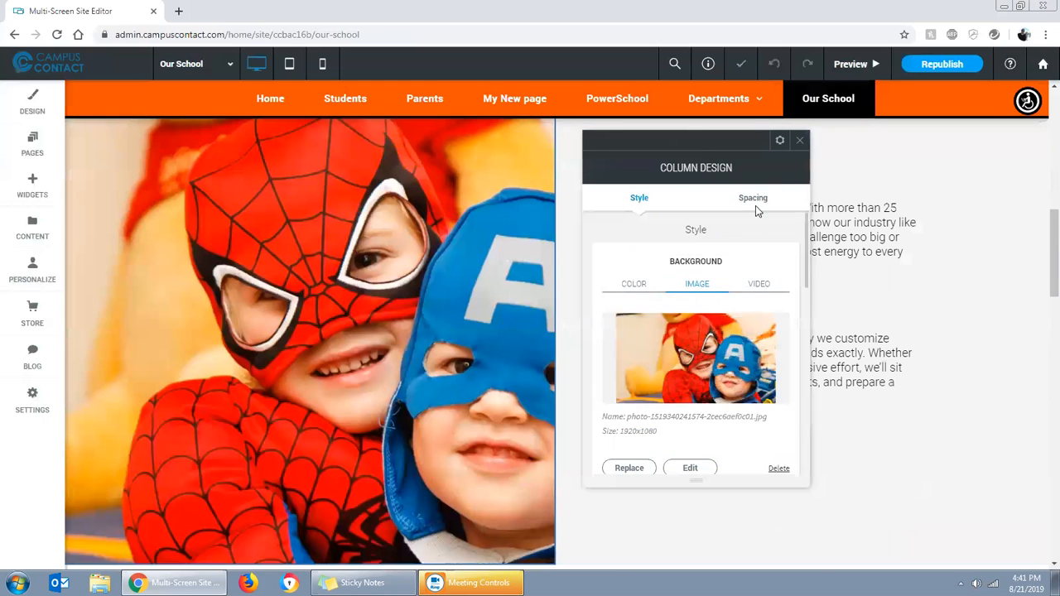
{"action": "left_click", "coordinate": [800, 140]}
Open the paragraph below "Strategies & Plans" for text editing and close the text editor
{"action": "scroll", "coordinate": [733, 438], "scroll_direction": "down", "scroll_amount": 1}
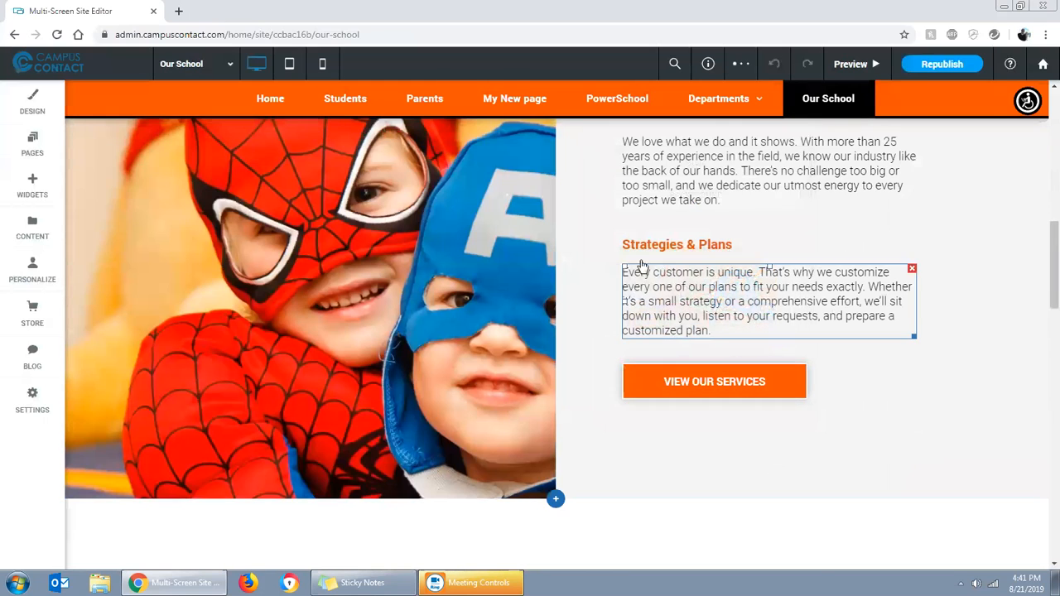
{"action": "left_click", "coordinate": [661, 286]}
{"action": "left_click", "coordinate": [661, 288]}
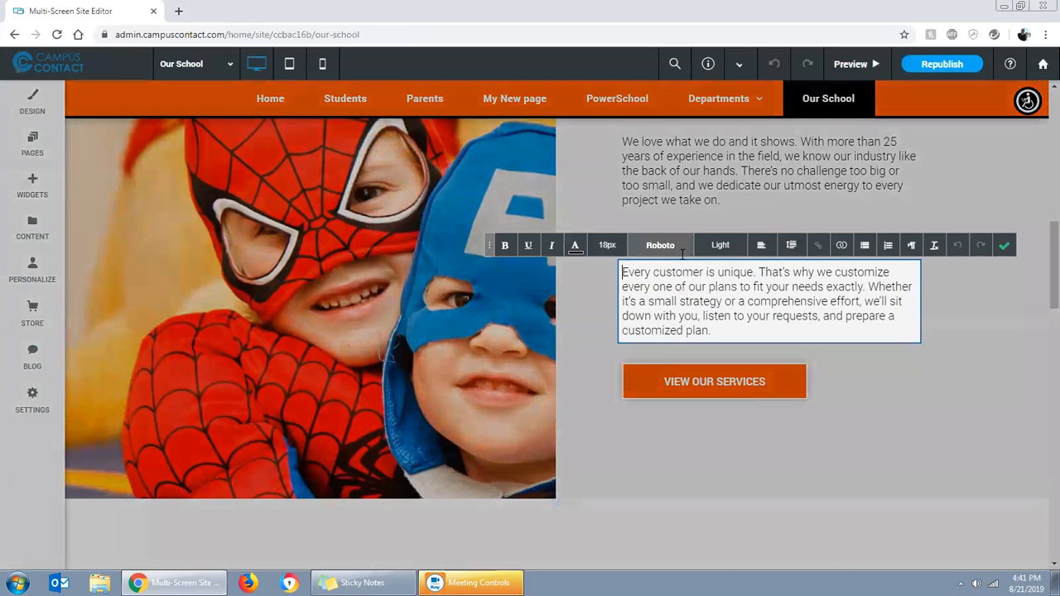
{"action": "left_click", "coordinate": [1004, 248]}
Set the text on the "VIEW OUR SERVICES" button to "This is my button" and close the button settings
{"action": "left_click", "coordinate": [703, 377]}
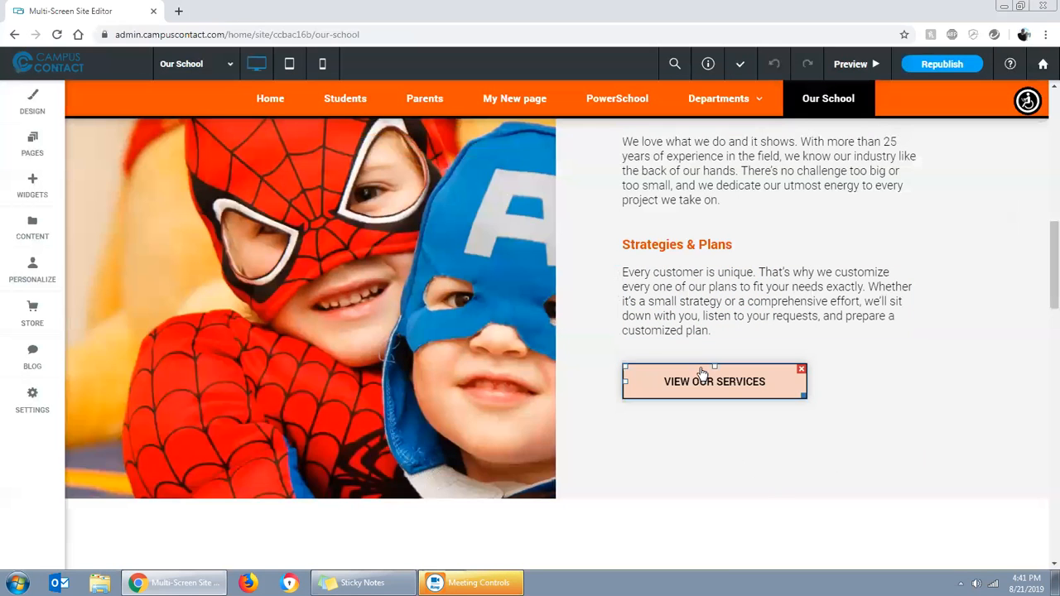
{"action": "left_click_drag", "start_coordinate": [474, 224], "coordinate": [372, 213]}
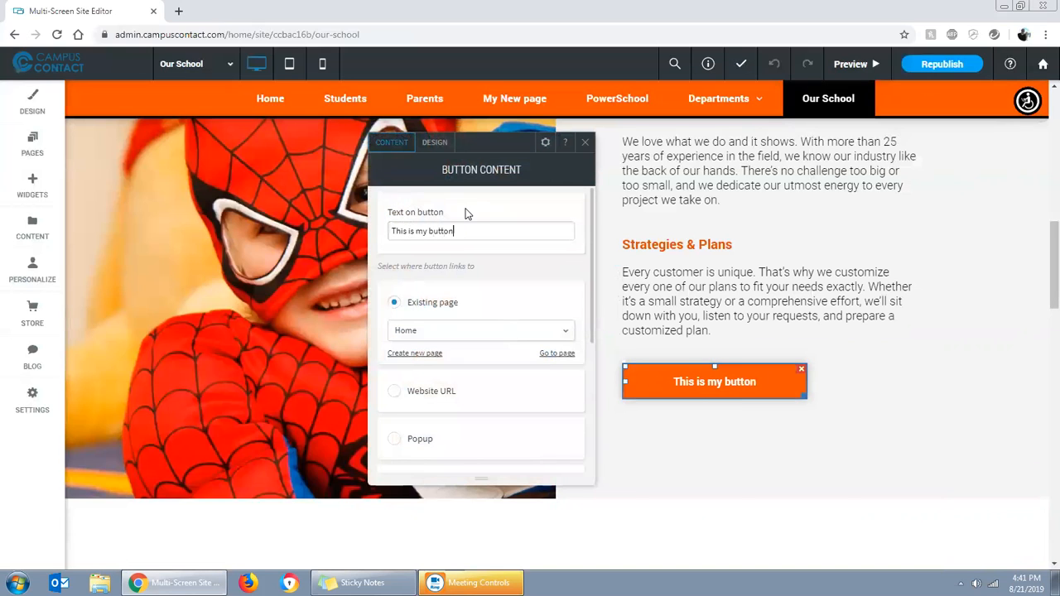
{"action": "left_click", "coordinate": [584, 146]}
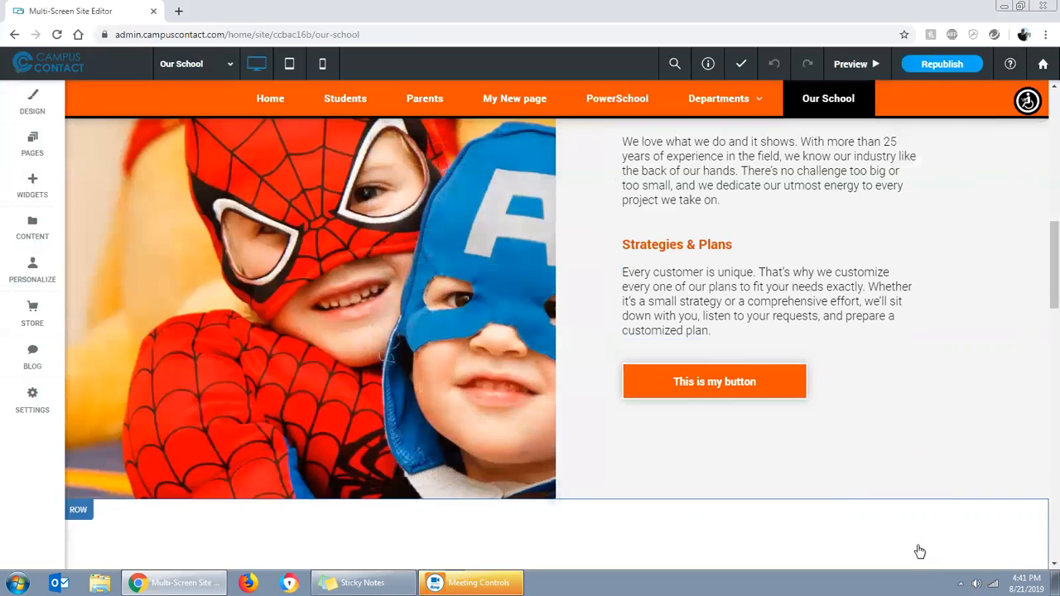
Delete the "This is my button" button below the "Strategies & Plans" paragraph
{"action": "scroll", "coordinate": [946, 431], "scroll_direction": "up", "scroll_amount": 3}
{"action": "scroll", "coordinate": [296, 313], "scroll_direction": "down", "scroll_amount": 3}
{"action": "left_click", "coordinate": [793, 445]}
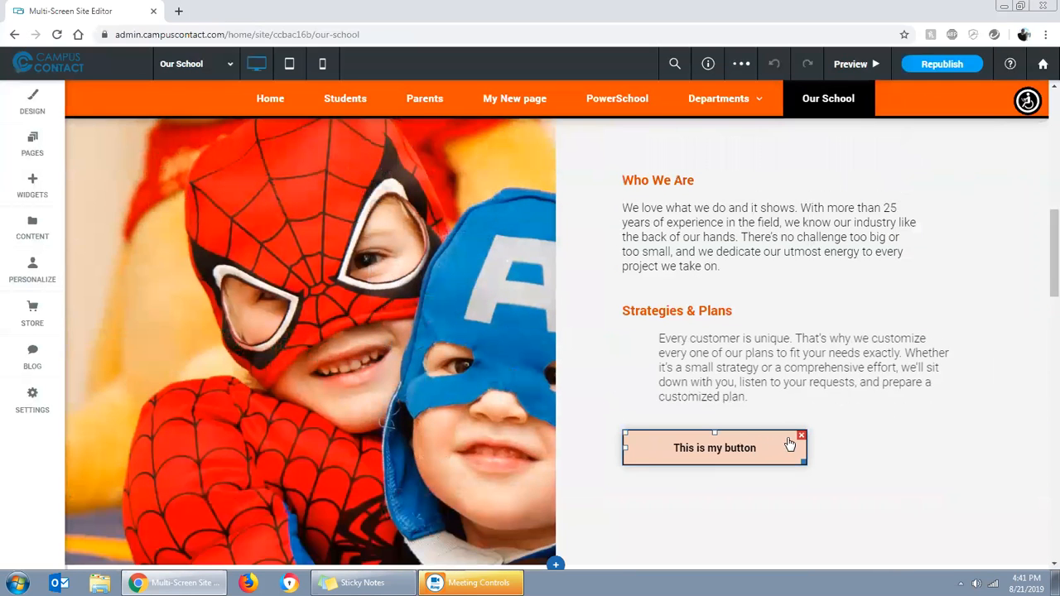
{"action": "left_click", "coordinate": [801, 437]}
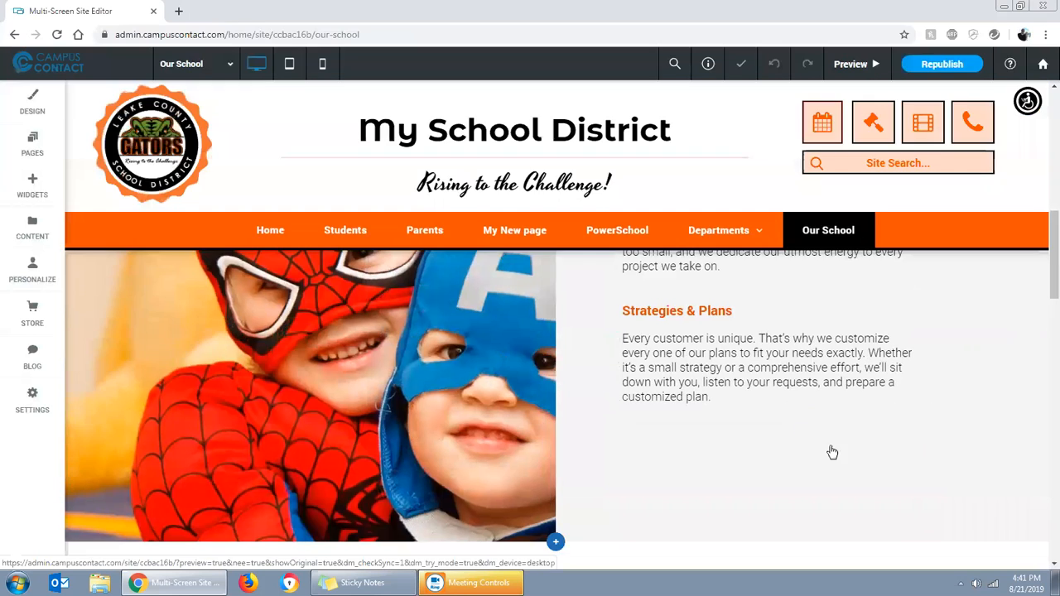
{"action": "scroll", "coordinate": [568, 386], "scroll_direction": "up", "scroll_amount": 3}
{"action": "scroll", "coordinate": [844, 443], "scroll_direction": "down", "scroll_amount": 4}
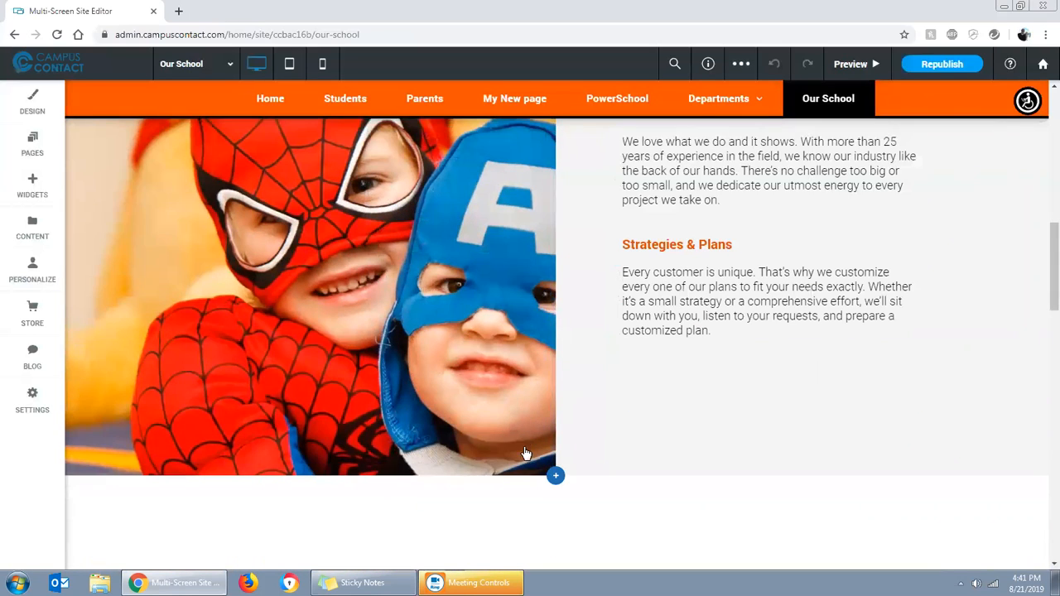
{"action": "mouse_move", "coordinate": [554, 344]}
{"action": "left_mouse_down"}
{"action": "mouse_move", "coordinate": [392, 331]}
{"action": "mouse_move", "coordinate": [654, 327]}
{"action": "mouse_move", "coordinate": [556, 327]}
{"action": "left_mouse_up"}
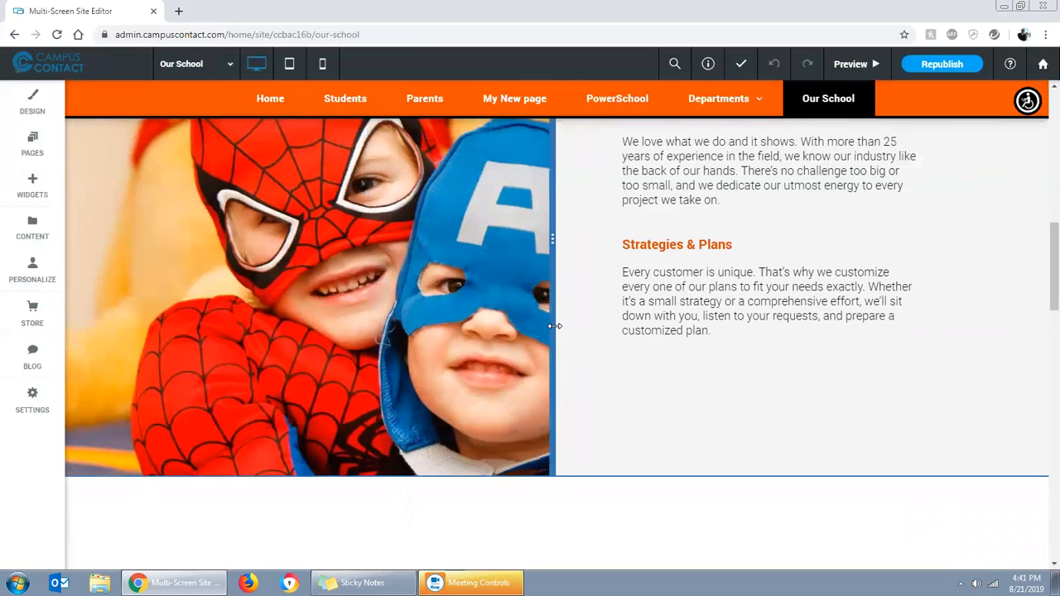
Replace the trophy icon above "Award Winning" with the closed envelope icon and close the icon settings
{"action": "scroll", "coordinate": [580, 331], "scroll_direction": "down", "scroll_amount": 2}
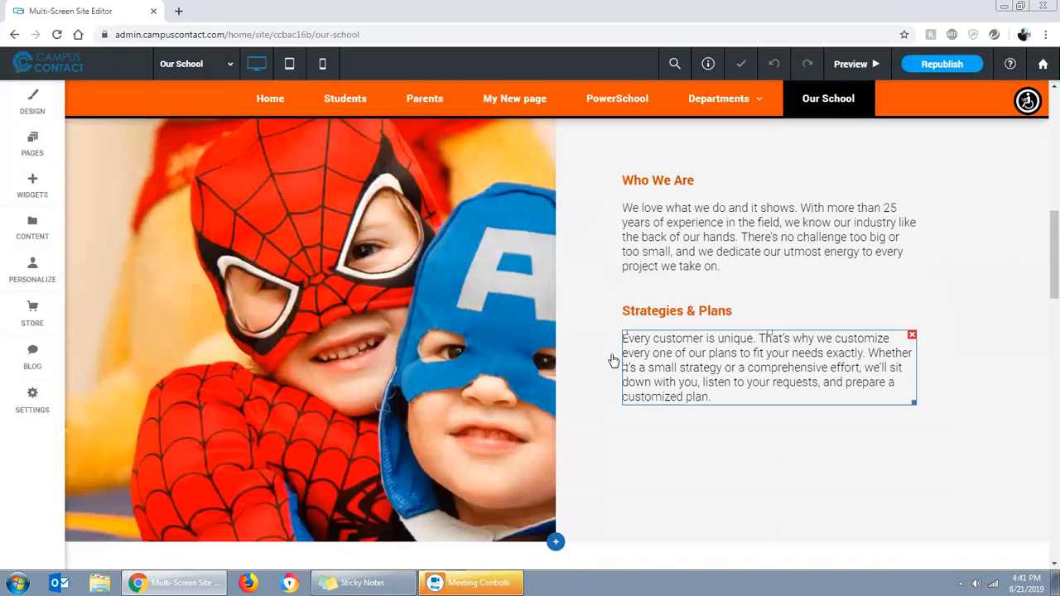
{"action": "scroll", "coordinate": [597, 430], "scroll_direction": "down", "scroll_amount": 3}
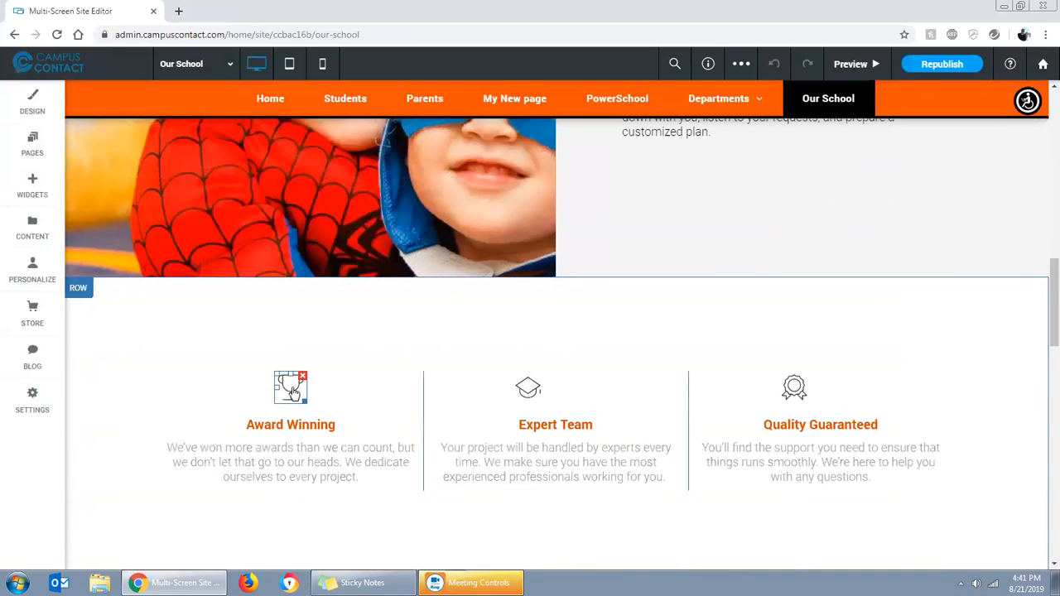
{"action": "left_click", "coordinate": [296, 394]}
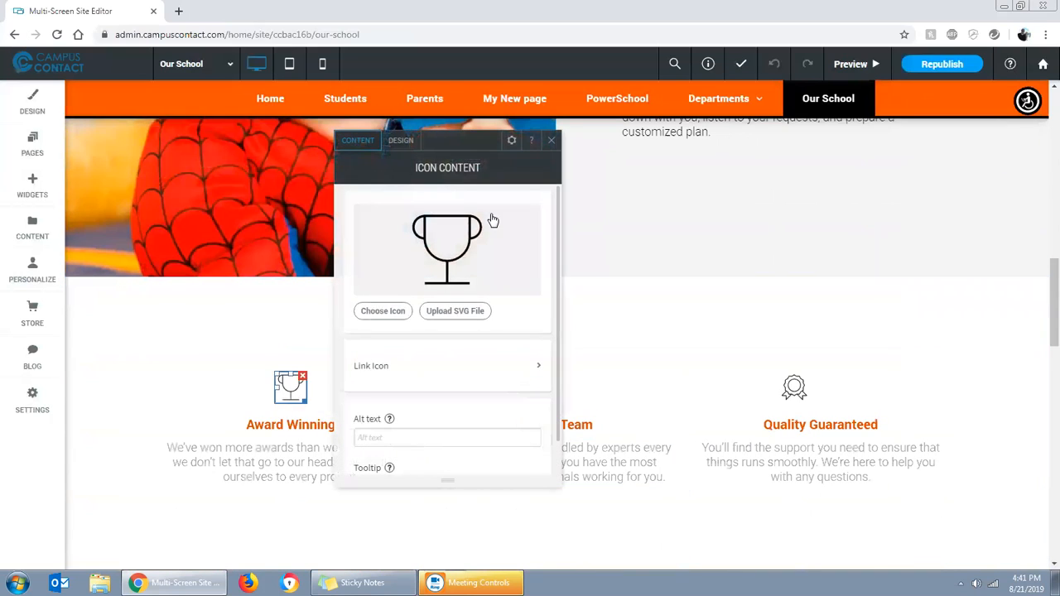
{"action": "left_click", "coordinate": [592, 327]}
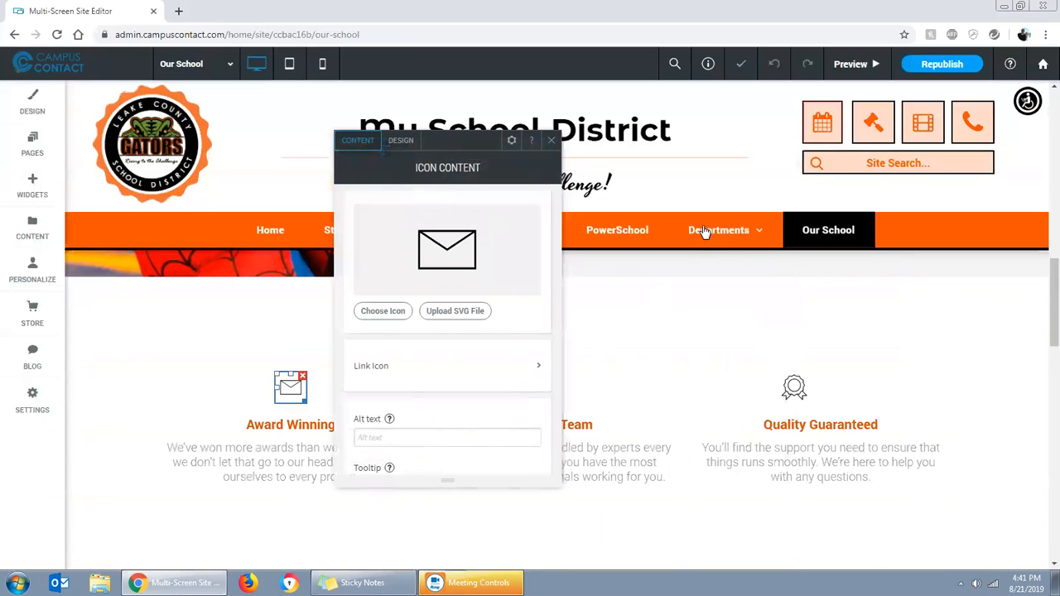
{"action": "left_click", "coordinate": [551, 140]}
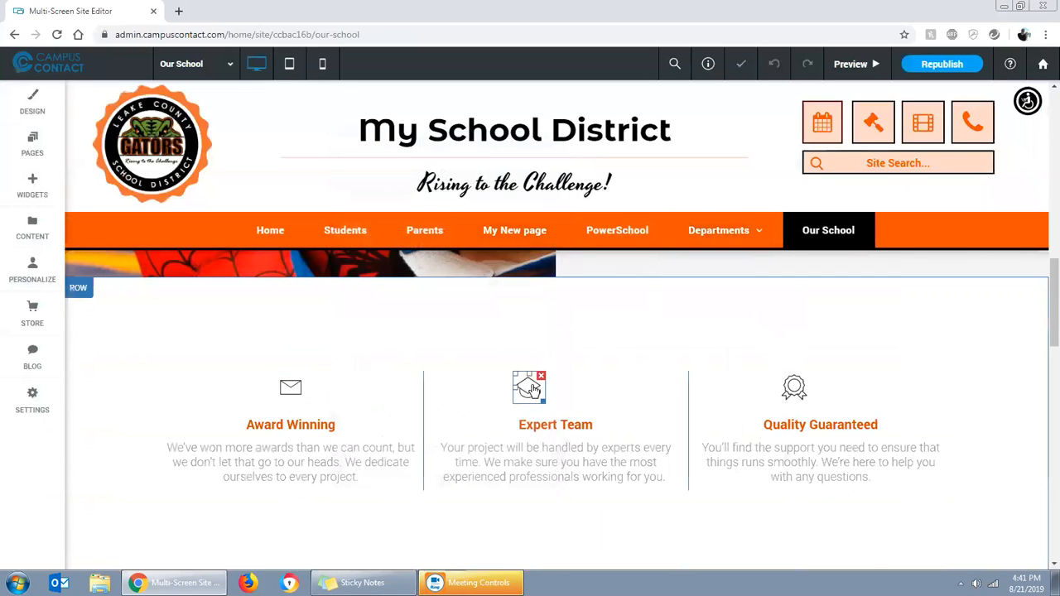
Replace the graduation cap icon above "Expert Team" with the gear icon and close the icon settings
{"action": "left_click", "coordinate": [533, 389]}
{"action": "left_click", "coordinate": [327, 245]}
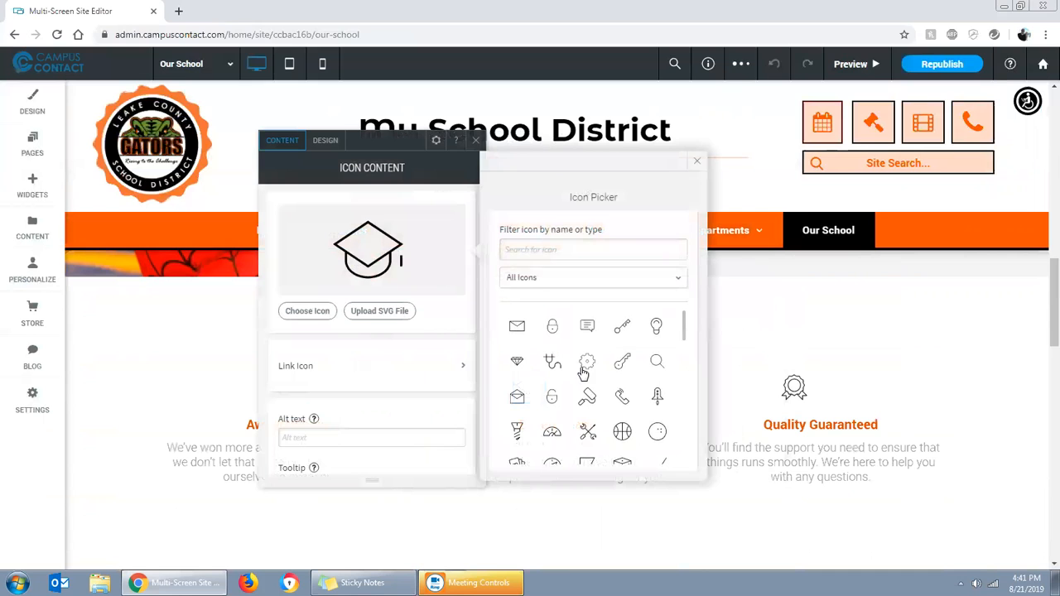
{"action": "left_click", "coordinate": [584, 370]}
{"action": "left_click", "coordinate": [477, 150]}
Change the "Expert Team" heading to "New Category" and finish editing the text
{"action": "scroll", "coordinate": [655, 414], "scroll_direction": "down", "scroll_amount": 1}
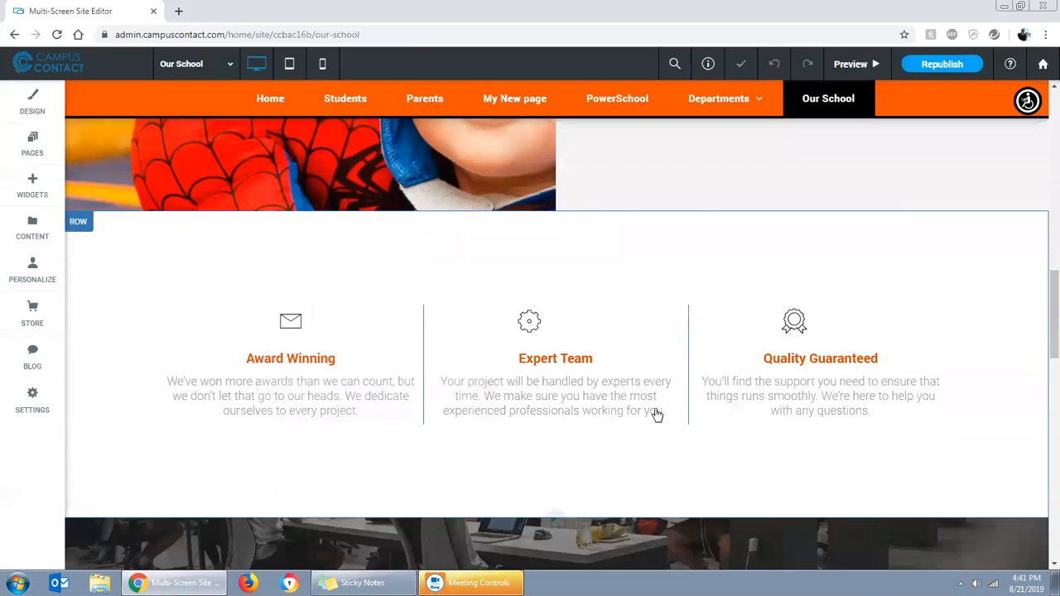
{"action": "left_click", "coordinate": [577, 357]}
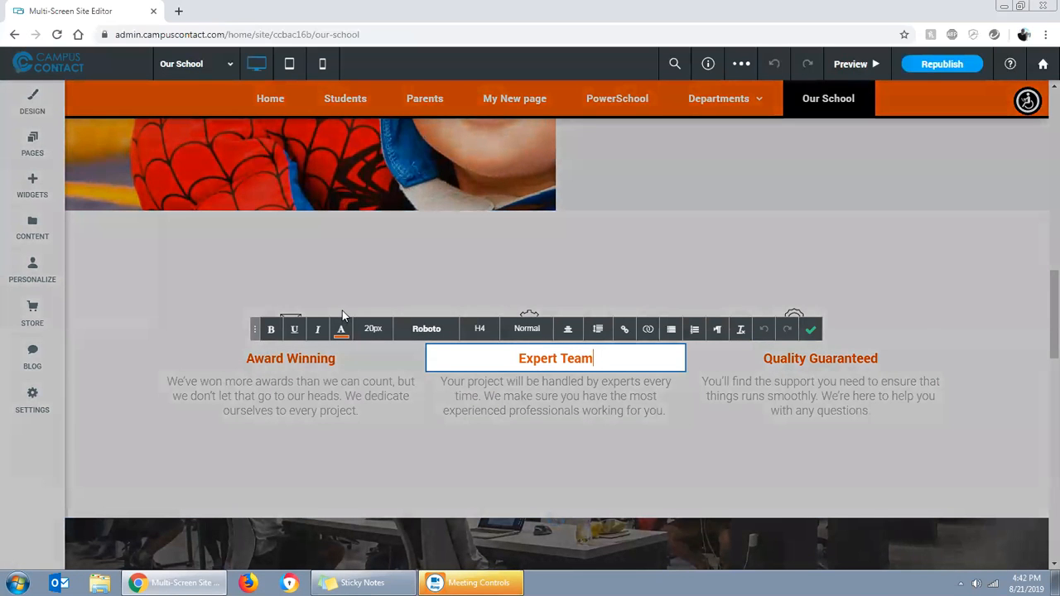
{"action": "key", "text": "ctrl+a"}
{"action": "type", "text": "New Cat"}
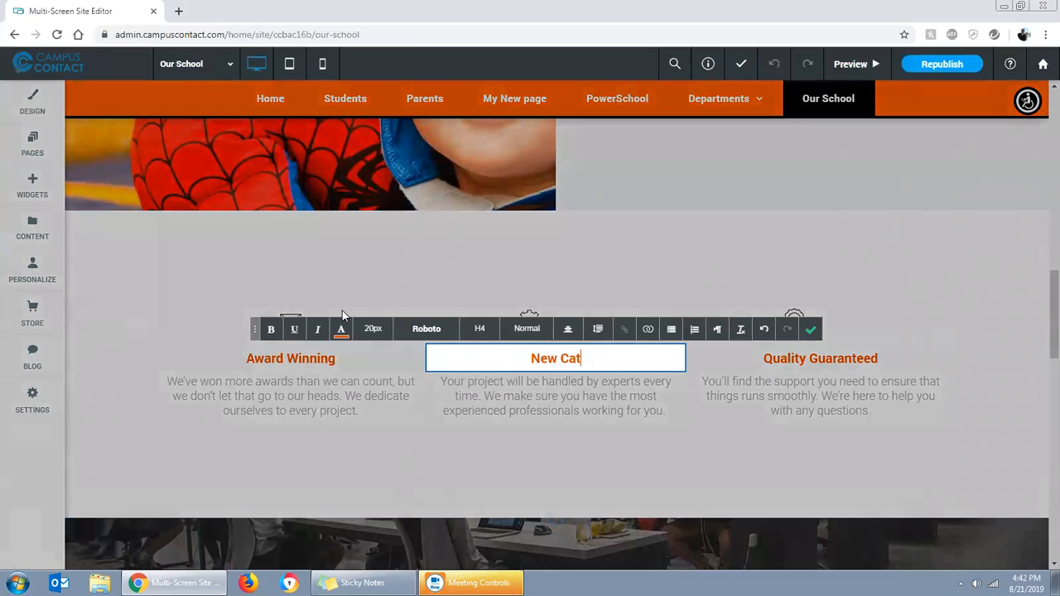
{"action": "left_click", "coordinate": [813, 330]}
Center the gear icon in the middle column and swap the "Award Winning" and "New Category" headings between their columns
{"action": "left_click_drag", "start_coordinate": [515, 321], "coordinate": [541, 318]}
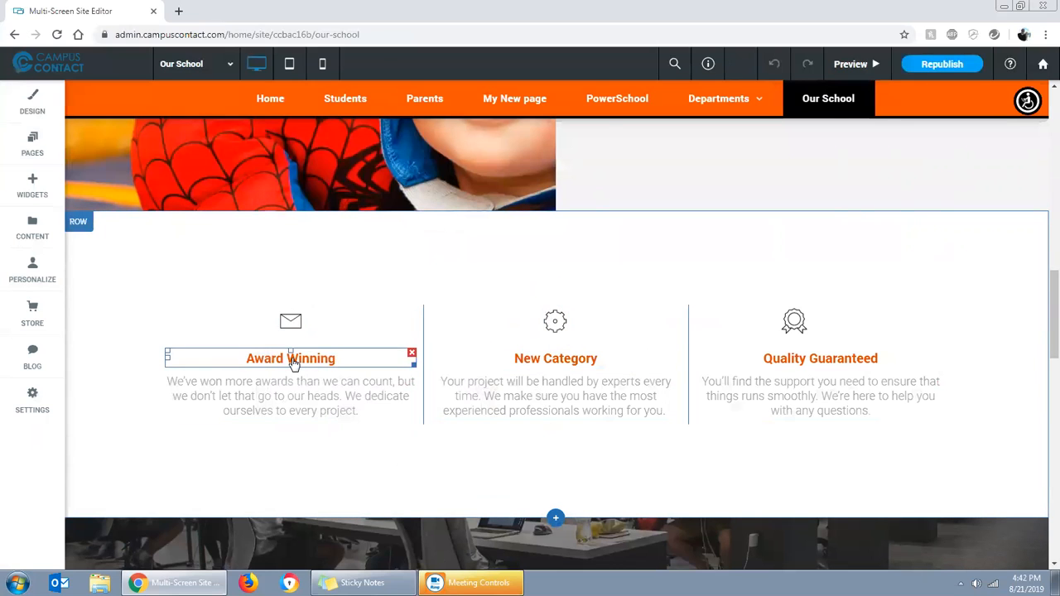
{"action": "left_click_drag", "start_coordinate": [231, 362], "coordinate": [302, 363]}
{"action": "scroll", "coordinate": [715, 483], "scroll_direction": "up", "scroll_amount": 2}
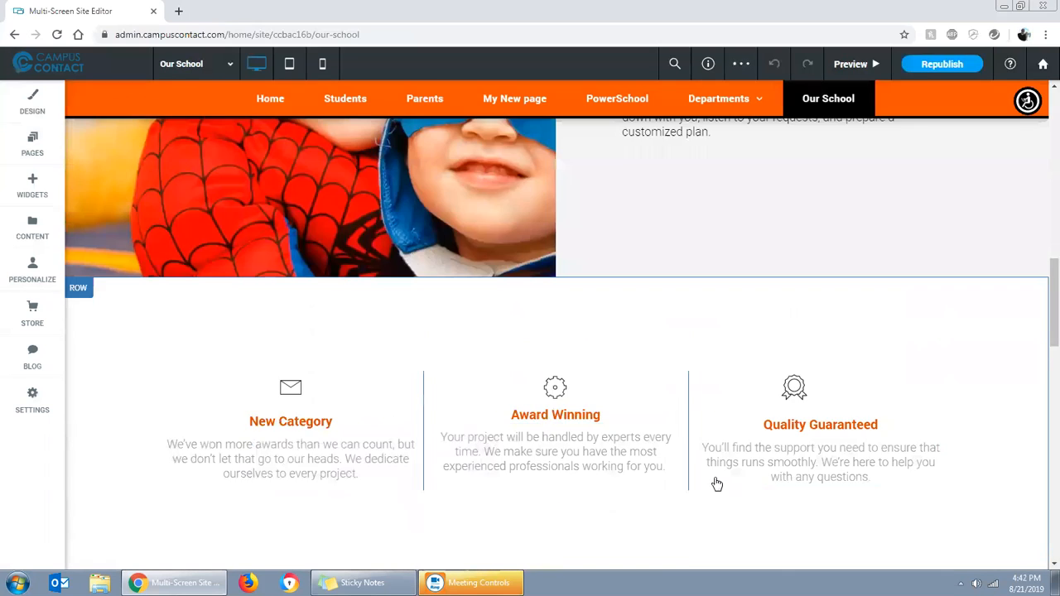
{"action": "scroll", "coordinate": [946, 443], "scroll_direction": "down", "scroll_amount": 2}
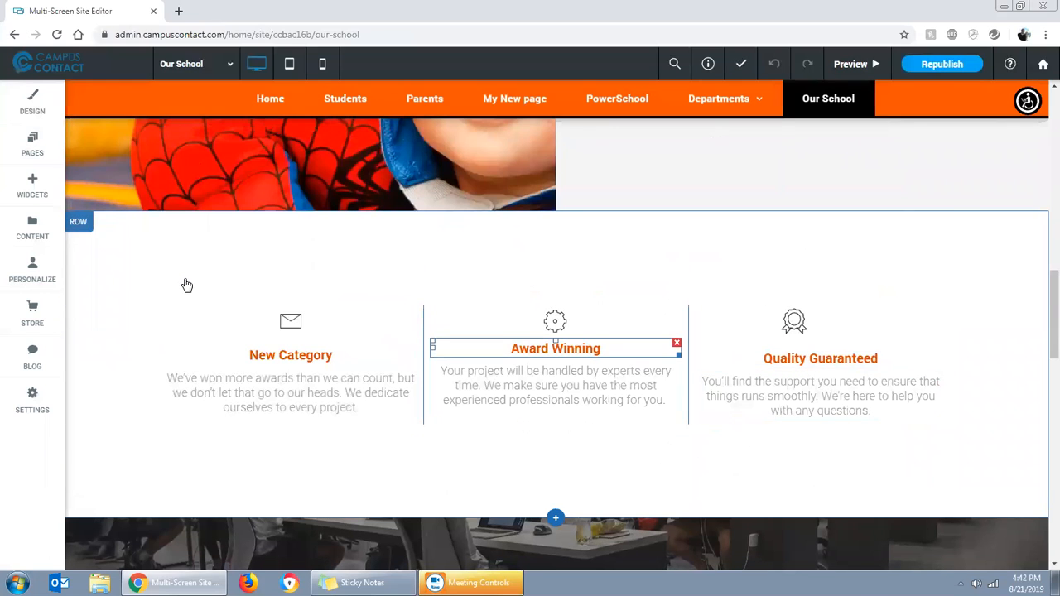
Copy the "New Category" column and add an empty fourth column to the row
{"action": "right_click", "coordinate": [221, 333]}
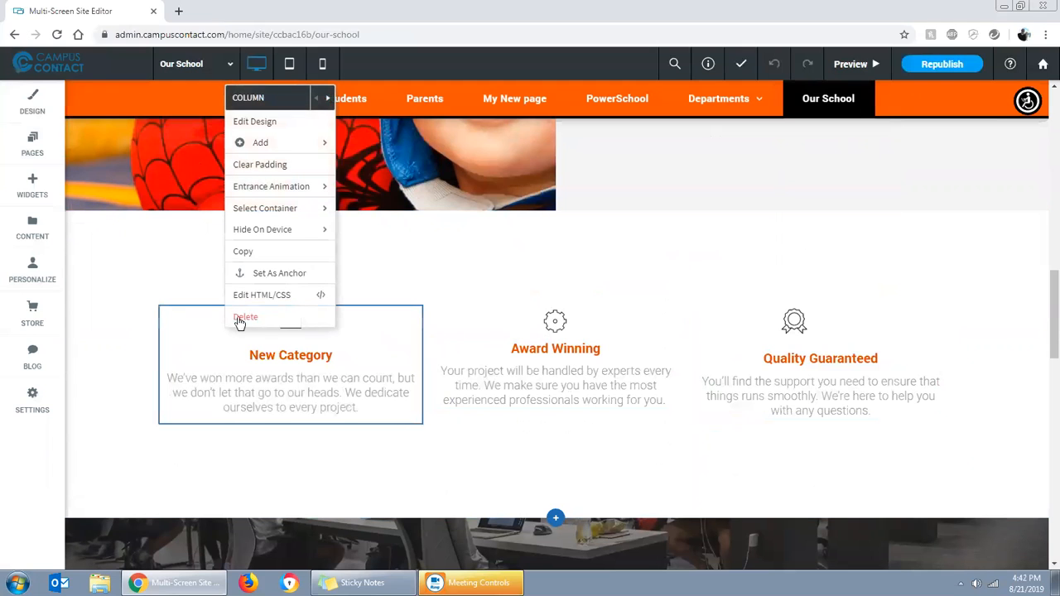
{"action": "left_click", "coordinate": [243, 249]}
{"action": "right_click", "coordinate": [129, 323]}
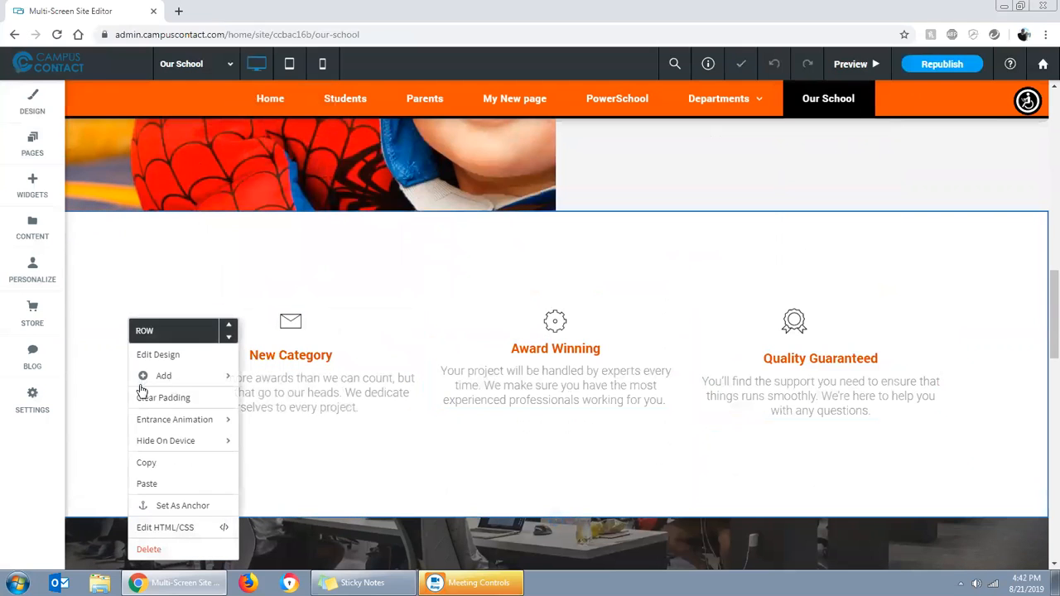
{"action": "mouse_move", "coordinate": [208, 374]}
{"action": "left_click", "coordinate": [276, 421]}
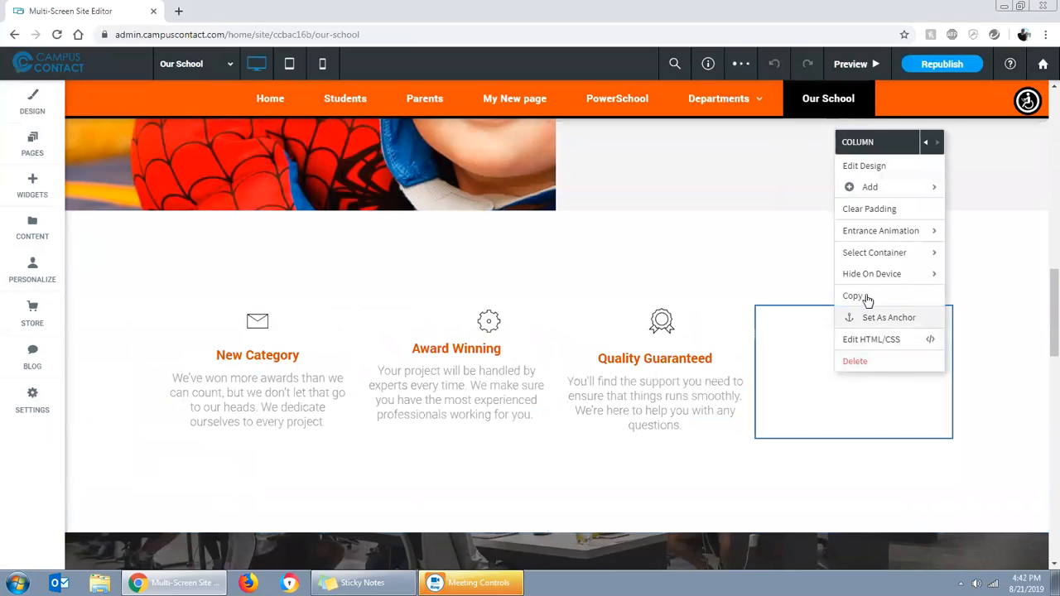
{"action": "left_click", "coordinate": [803, 387]}
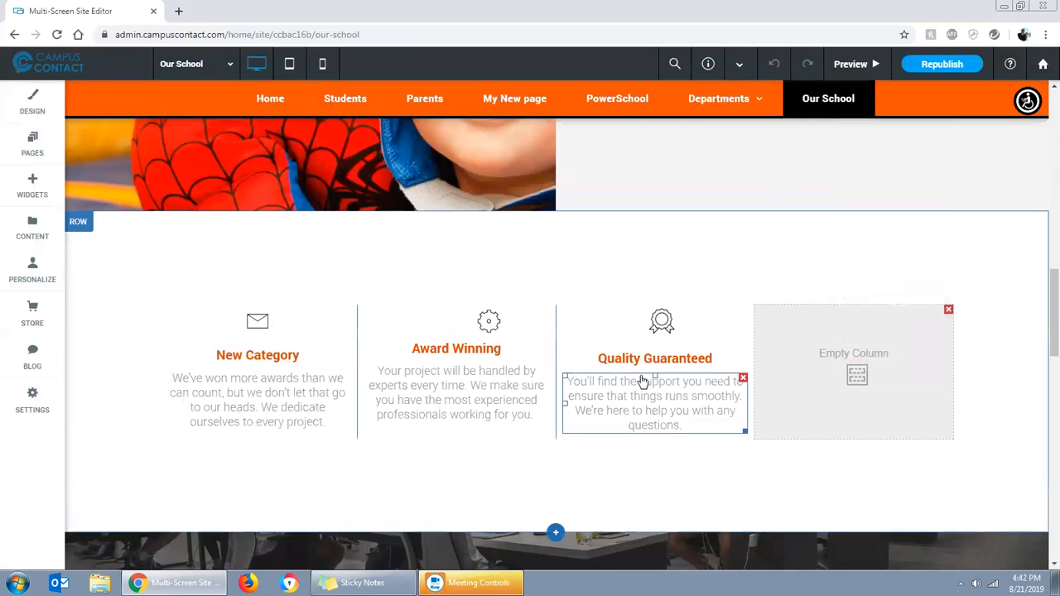
Try to copy the "New Category" column into the empty fourth column
{"action": "left_click", "coordinate": [314, 331]}
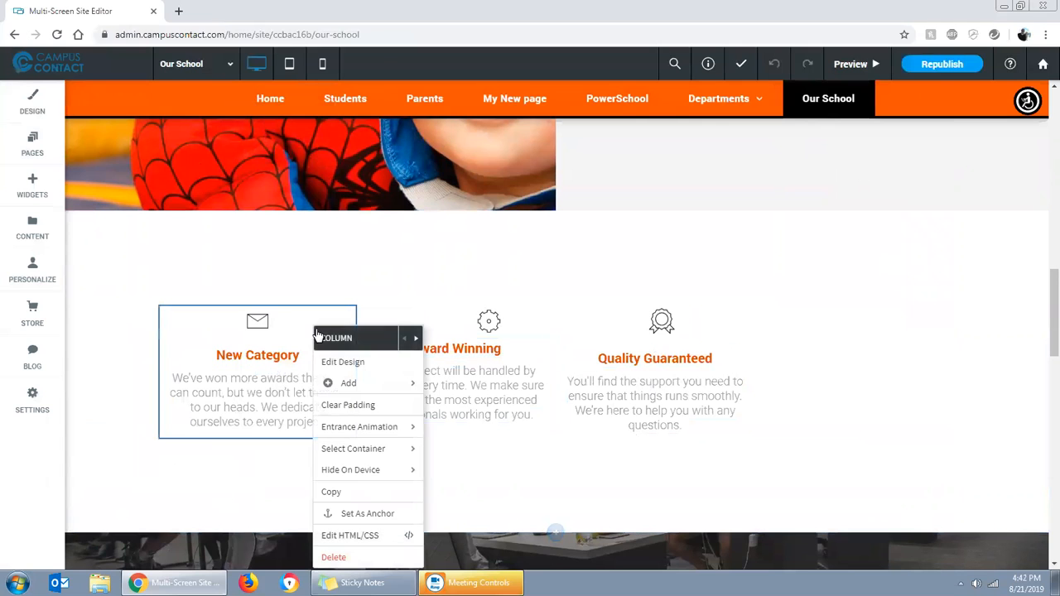
{"action": "left_click", "coordinate": [348, 492]}
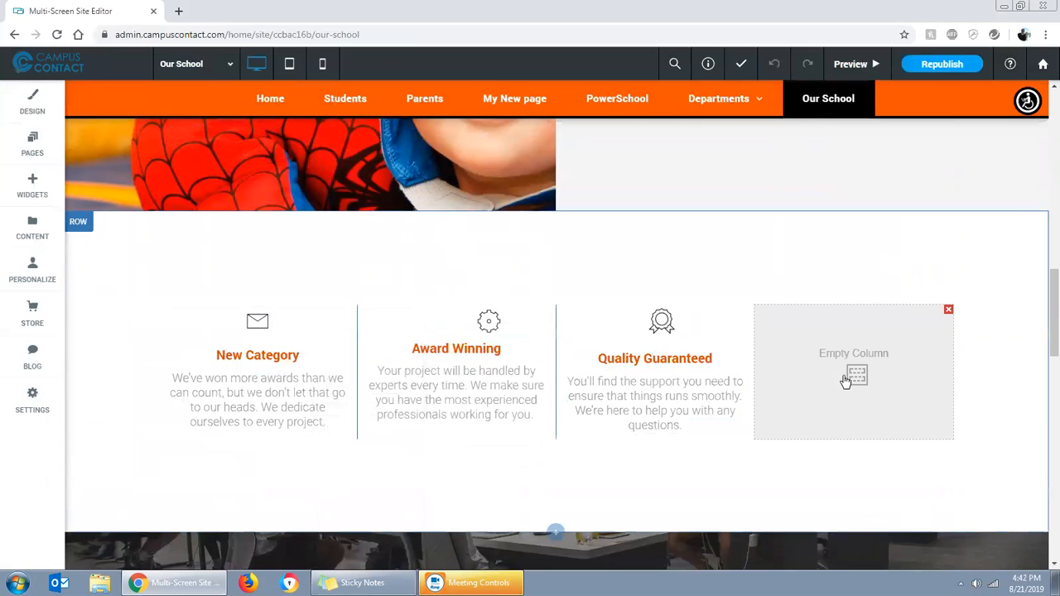
{"action": "left_click", "coordinate": [845, 378]}
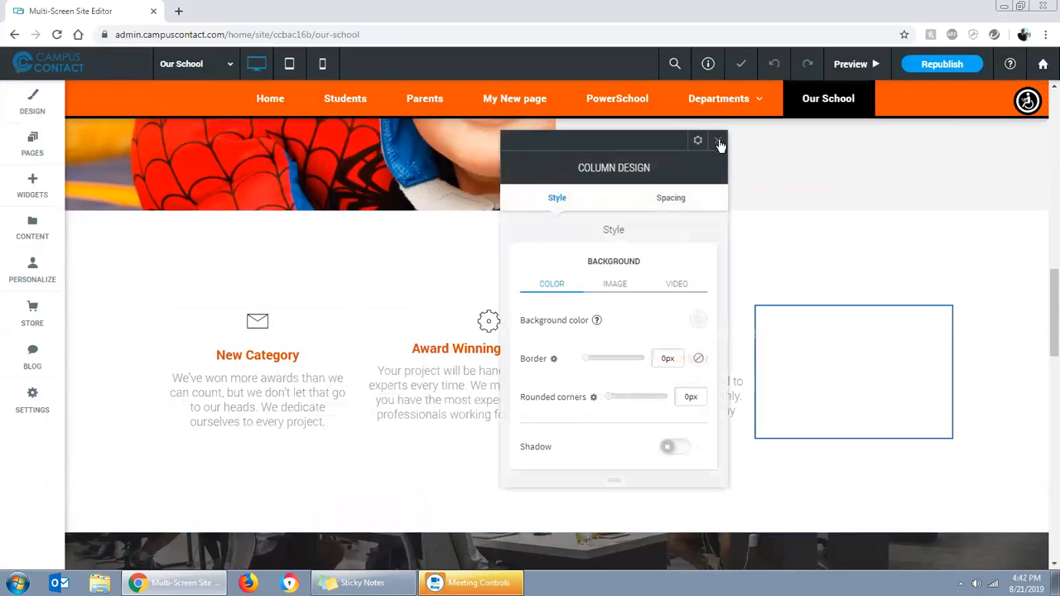
{"action": "left_click", "coordinate": [720, 144]}
{"action": "left_click", "coordinate": [857, 346]}
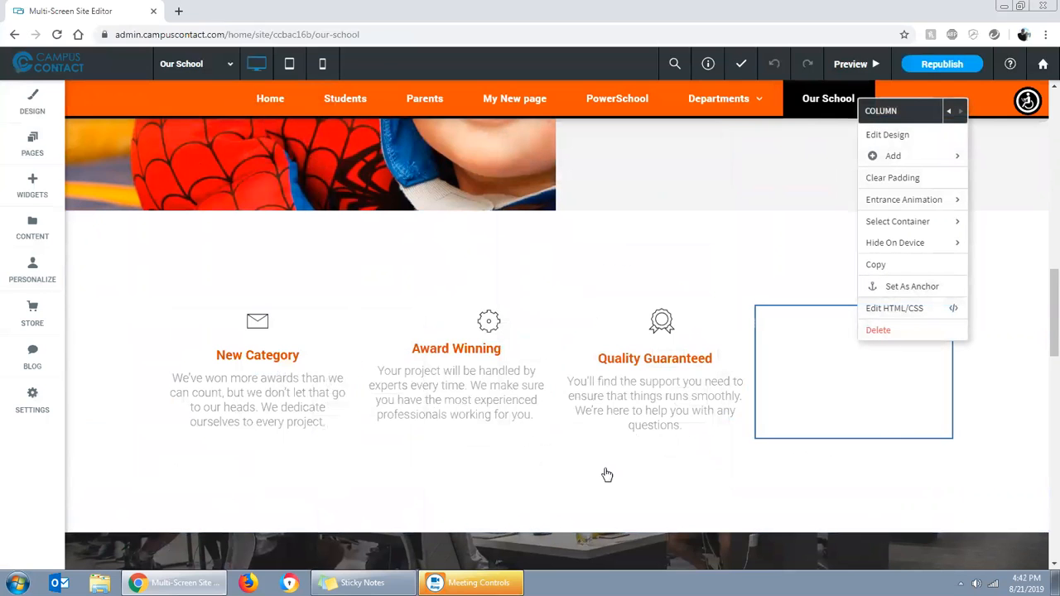
Copy the third column's paragraph and its "Quality Guaranteed" heading into the empty fourth column
{"action": "left_click", "coordinate": [599, 383]}
{"action": "left_click", "coordinate": [599, 386]}
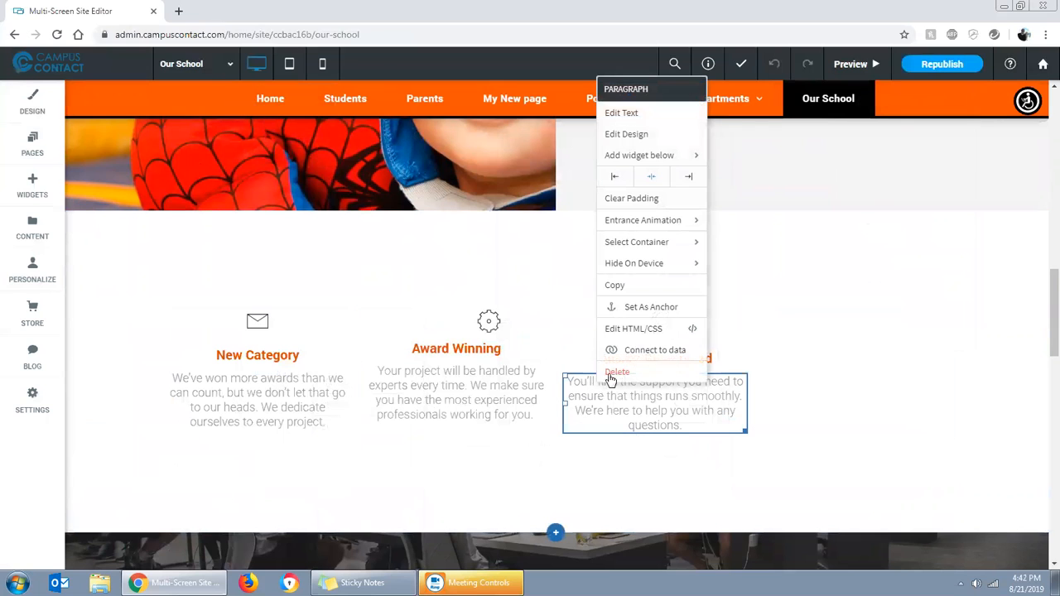
{"action": "left_click", "coordinate": [640, 282]}
{"action": "left_click", "coordinate": [831, 370]}
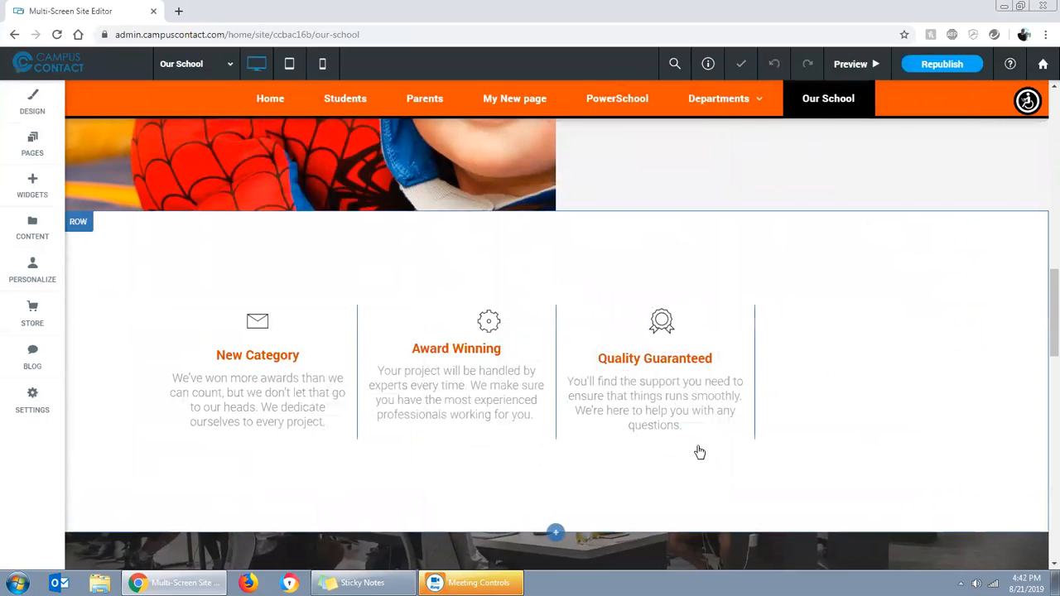
{"action": "left_click", "coordinate": [629, 362]}
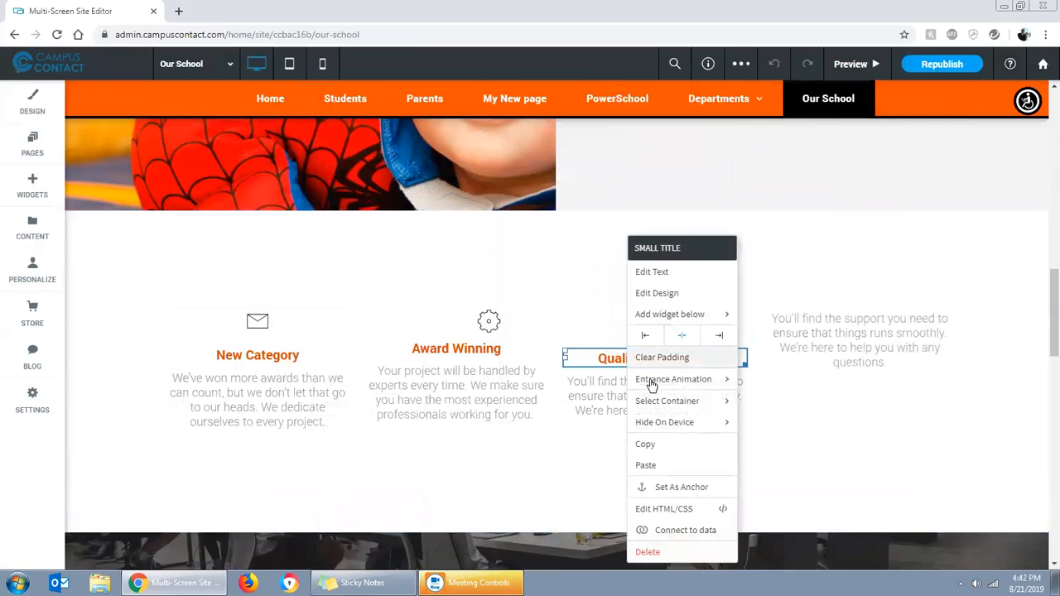
{"action": "left_click", "coordinate": [818, 399]}
{"action": "left_click", "coordinate": [838, 325]}
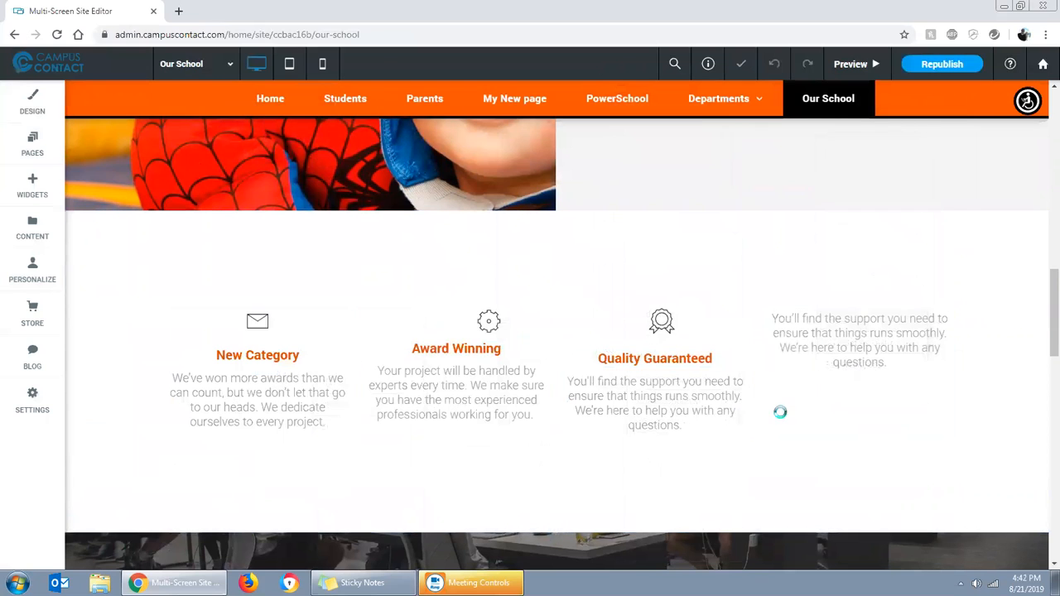
Copy the award ribbon icon from the third column and paste it into the fourth column
{"action": "left_click", "coordinate": [658, 323]}
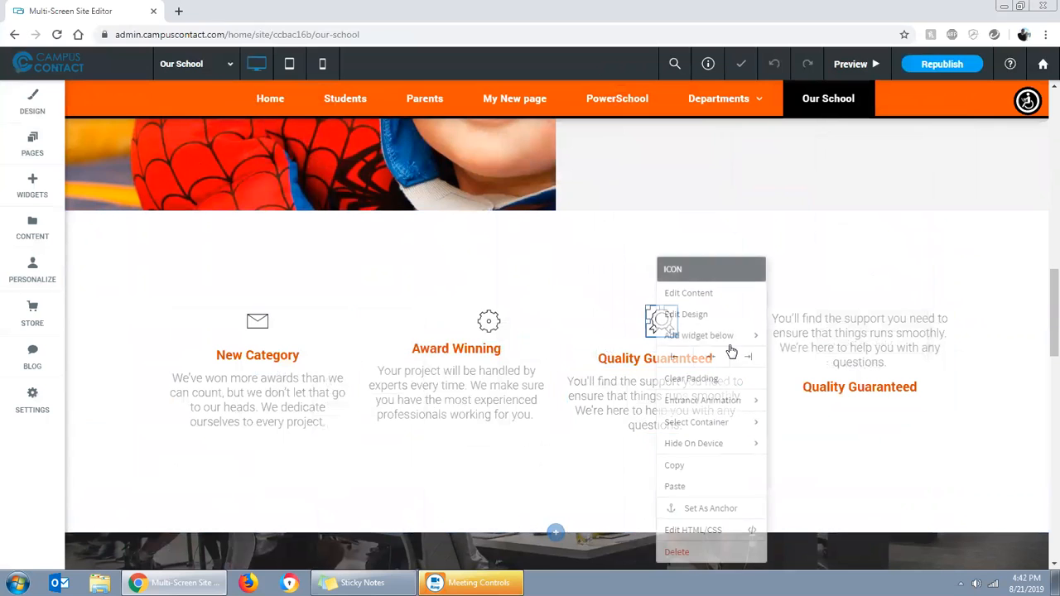
{"action": "left_click", "coordinate": [688, 466]}
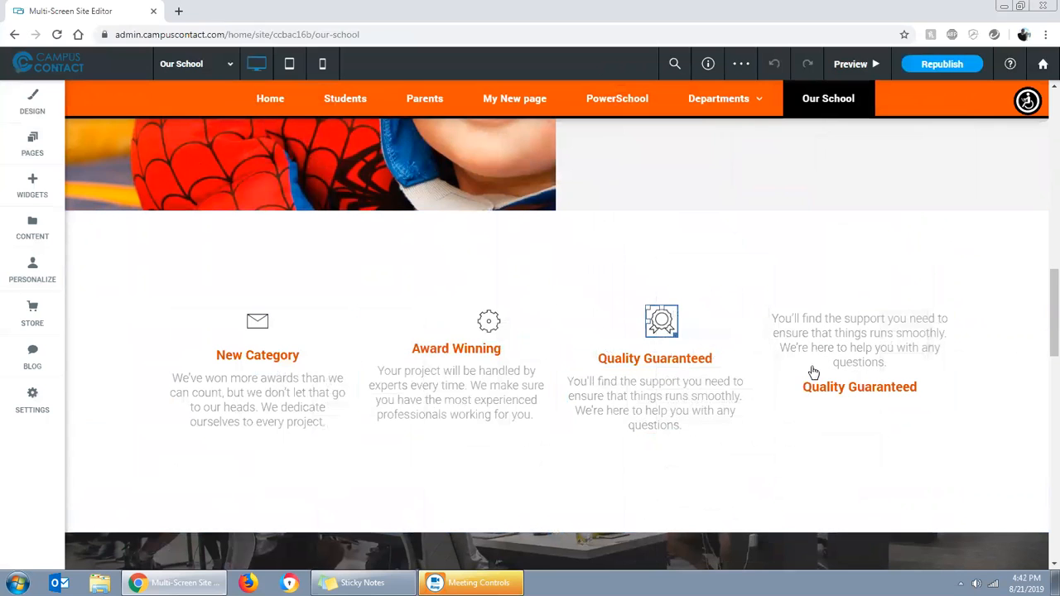
{"action": "right_click", "coordinate": [832, 419]}
{"action": "left_click", "coordinate": [861, 335]}
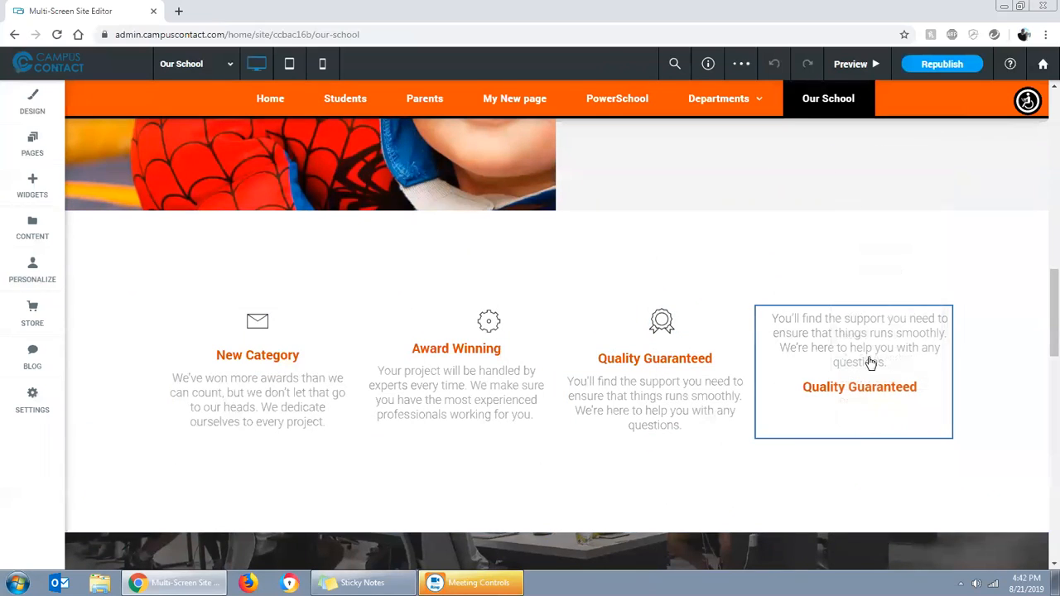
{"action": "left_click", "coordinate": [862, 356]}
Arrange the fourth column with the icon above the heading and the paragraph below it, undoing a misplaced move on the way
{"action": "left_click_drag", "start_coordinate": [861, 416], "coordinate": [852, 325]}
{"action": "left_click_drag", "start_coordinate": [859, 382], "coordinate": [851, 329]}
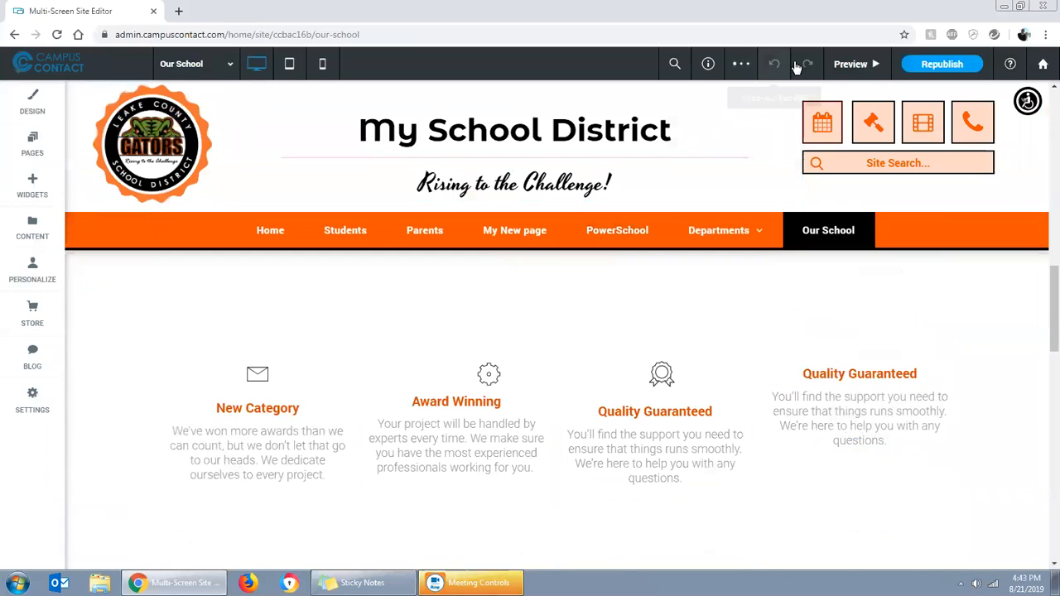
{"action": "left_click", "coordinate": [774, 66]}
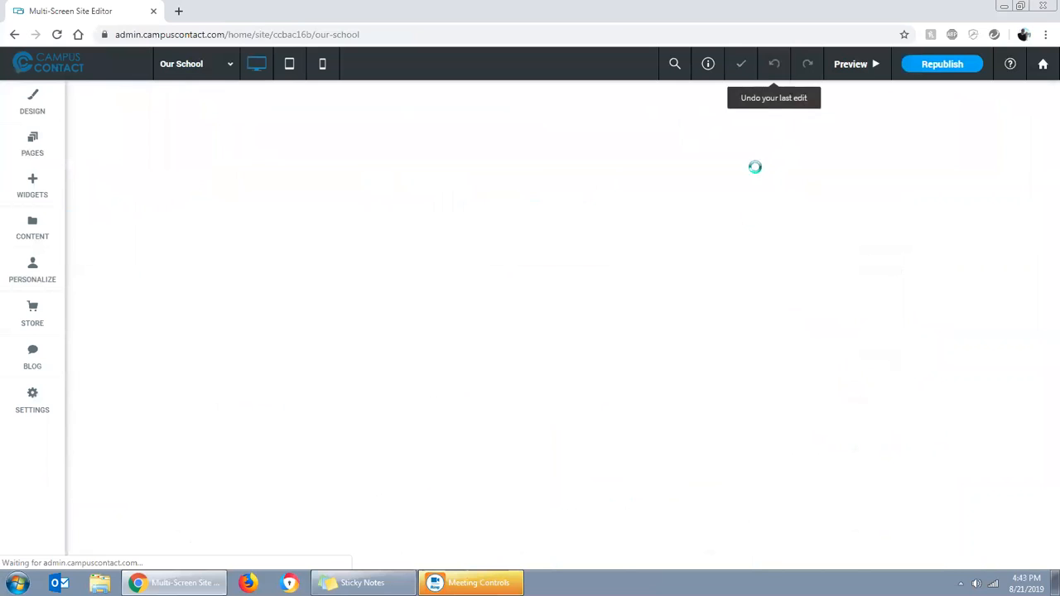
{"action": "scroll", "coordinate": [868, 433], "scroll_direction": "down", "scroll_amount": 5}
{"action": "scroll", "coordinate": [881, 425], "scroll_direction": "down", "scroll_amount": 8}
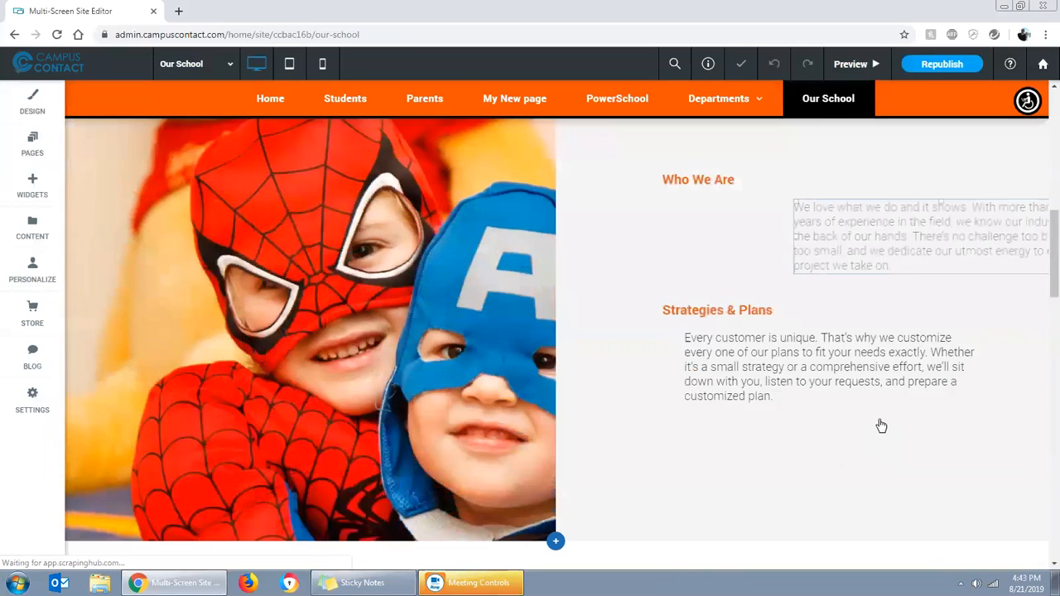
{"action": "left_click_drag", "start_coordinate": [857, 354], "coordinate": [858, 329]}
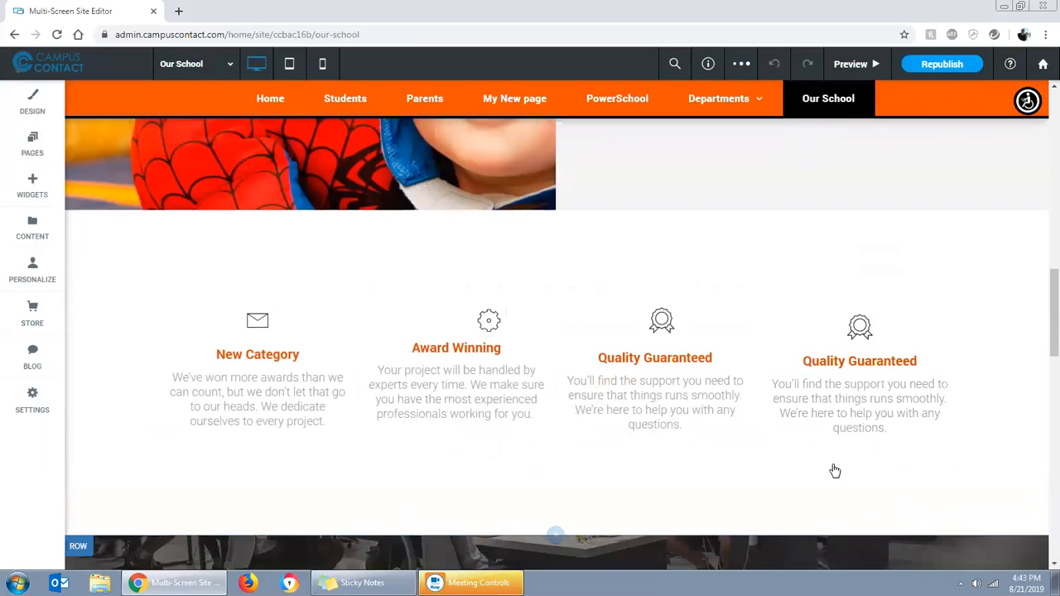
Replace the fourth column's award ribbon with the paint roller icon and close the icon settings
{"action": "left_click", "coordinate": [853, 338]}
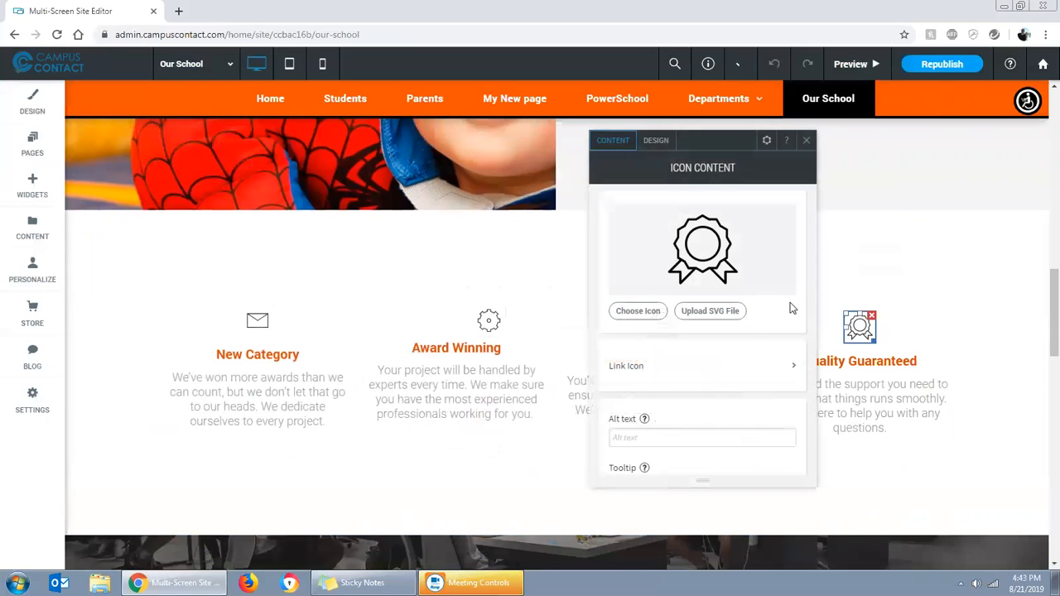
{"action": "left_click", "coordinate": [701, 259]}
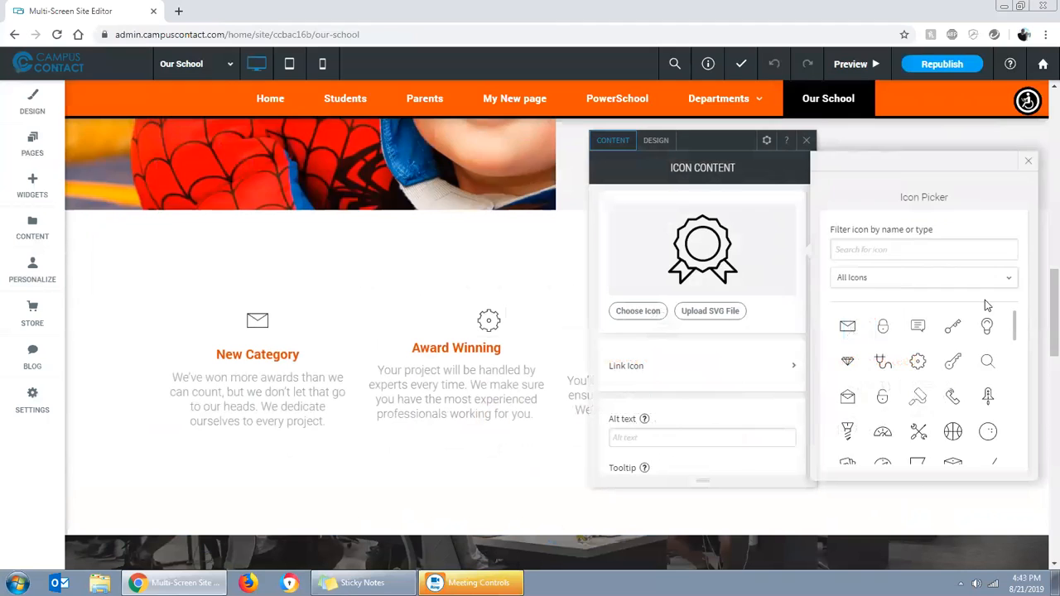
{"action": "left_click", "coordinate": [918, 397]}
{"action": "left_click", "coordinate": [807, 145]}
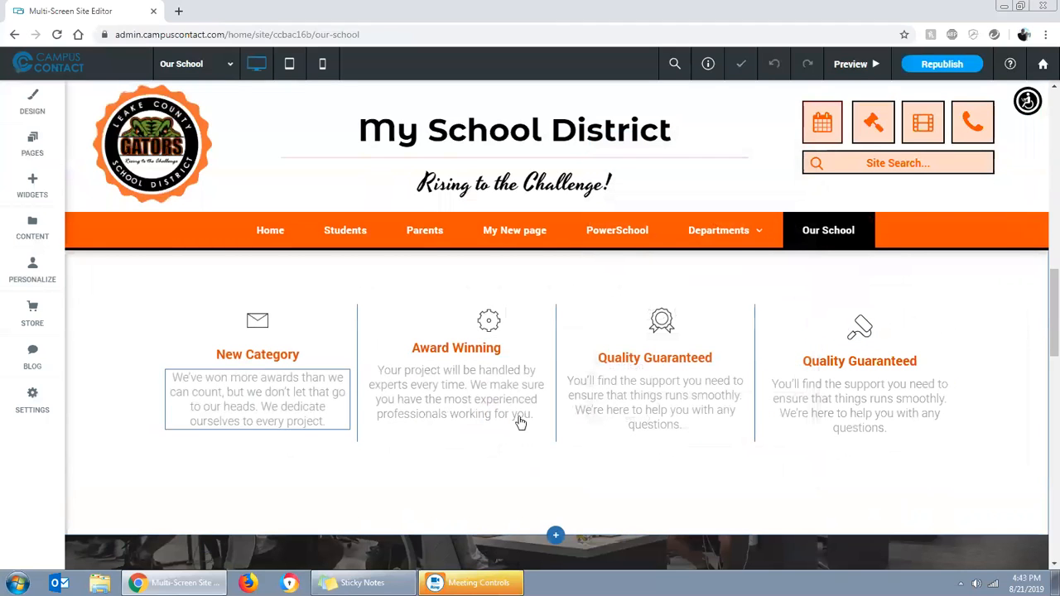
Replace the first portrait in the "Meet Our Team" photo gallery with the picture of children playing tug-of-war
{"action": "scroll", "coordinate": [722, 390], "scroll_direction": "up", "scroll_amount": 3}
{"action": "scroll", "coordinate": [722, 391], "scroll_direction": "up", "scroll_amount": 10}
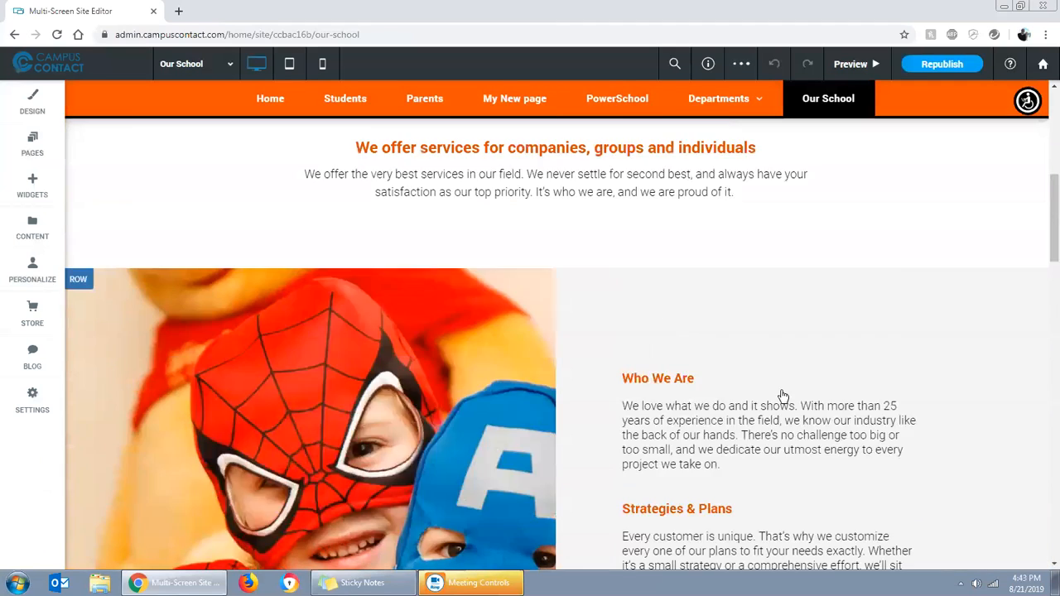
{"action": "scroll", "coordinate": [856, 482], "scroll_direction": "down", "scroll_amount": 12}
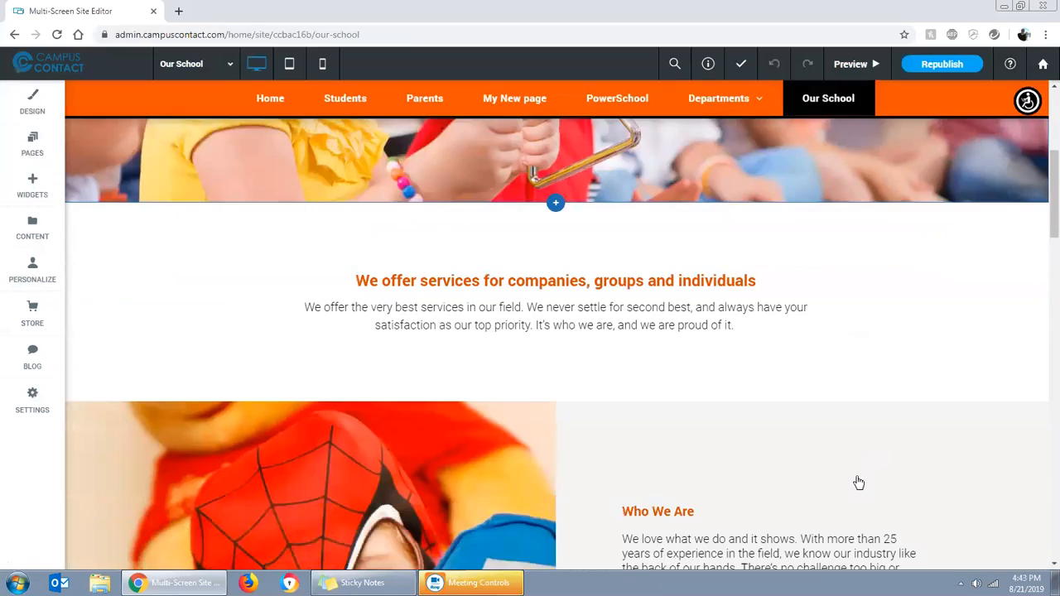
{"action": "scroll", "coordinate": [855, 478], "scroll_direction": "down", "scroll_amount": 3}
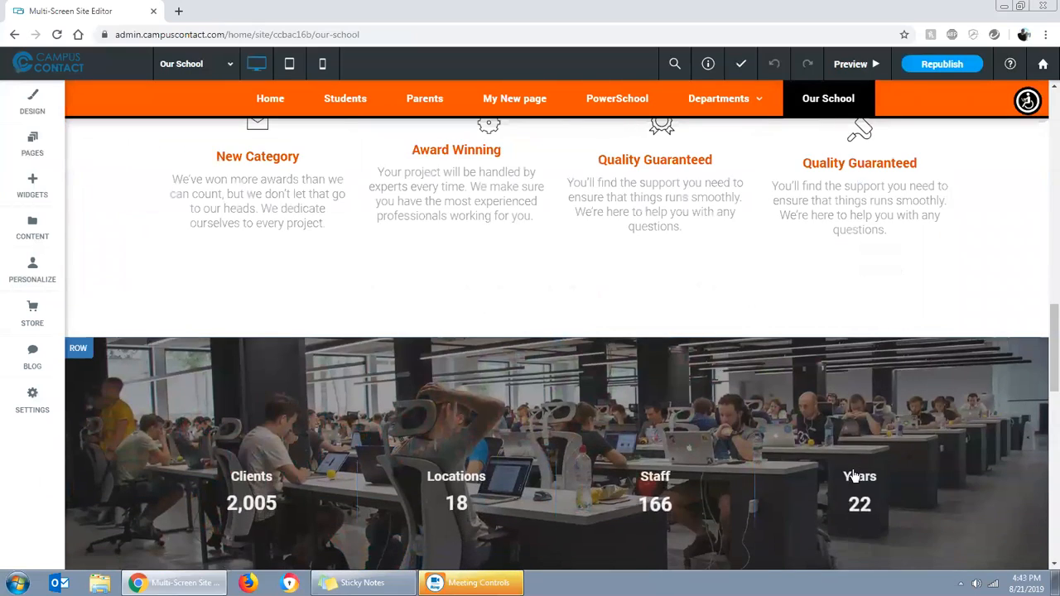
{"action": "scroll", "coordinate": [742, 426], "scroll_direction": "down", "scroll_amount": 3}
{"action": "scroll", "coordinate": [725, 379], "scroll_direction": "down", "scroll_amount": 5}
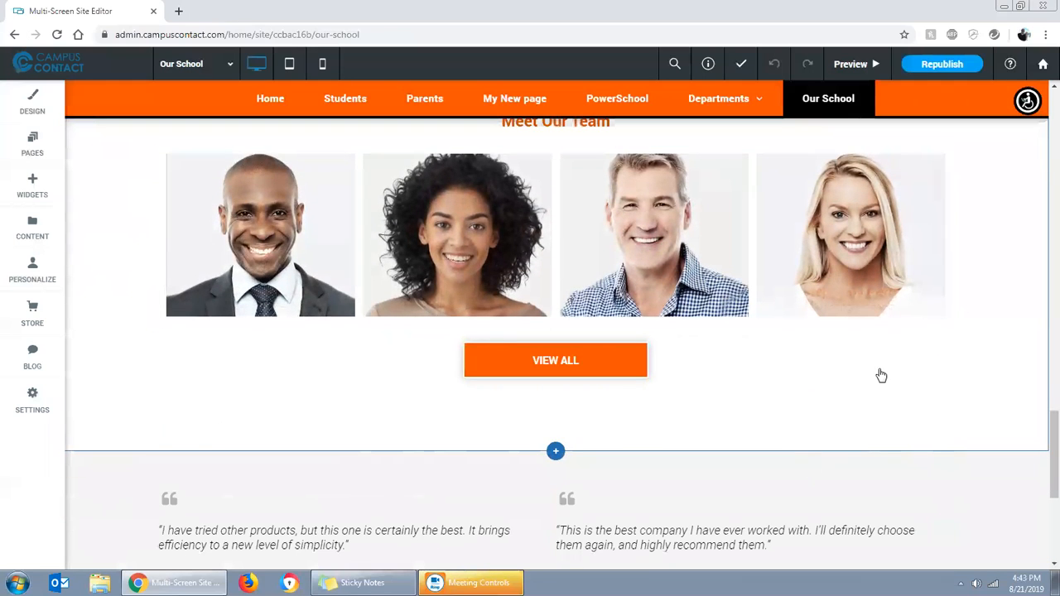
{"action": "left_click", "coordinate": [303, 245]}
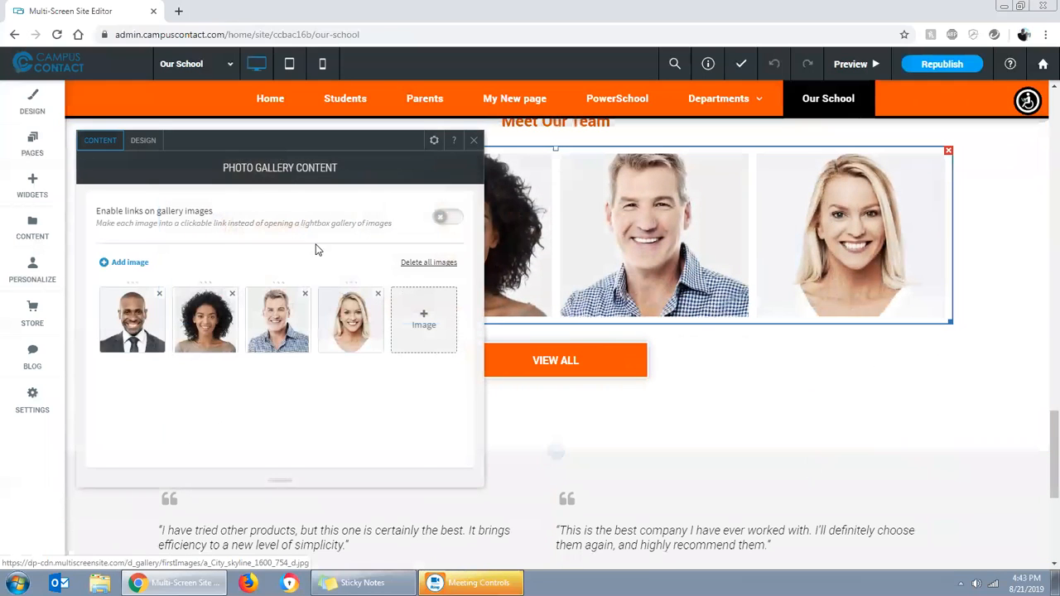
{"action": "left_click", "coordinate": [137, 328]}
{"action": "left_click", "coordinate": [533, 408]}
{"action": "scroll", "coordinate": [623, 351], "scroll_direction": "down", "scroll_amount": 3}
{"action": "scroll", "coordinate": [523, 308], "scroll_direction": "up", "scroll_amount": 3}
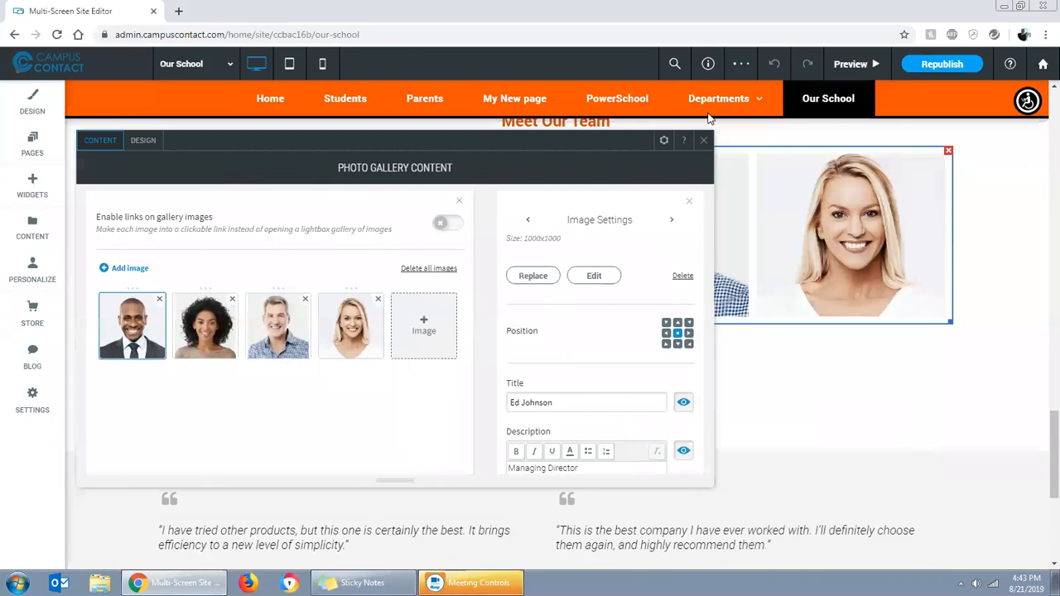
{"action": "left_click", "coordinate": [598, 290]}
{"action": "scroll", "coordinate": [795, 389], "scroll_direction": "down", "scroll_amount": 5}
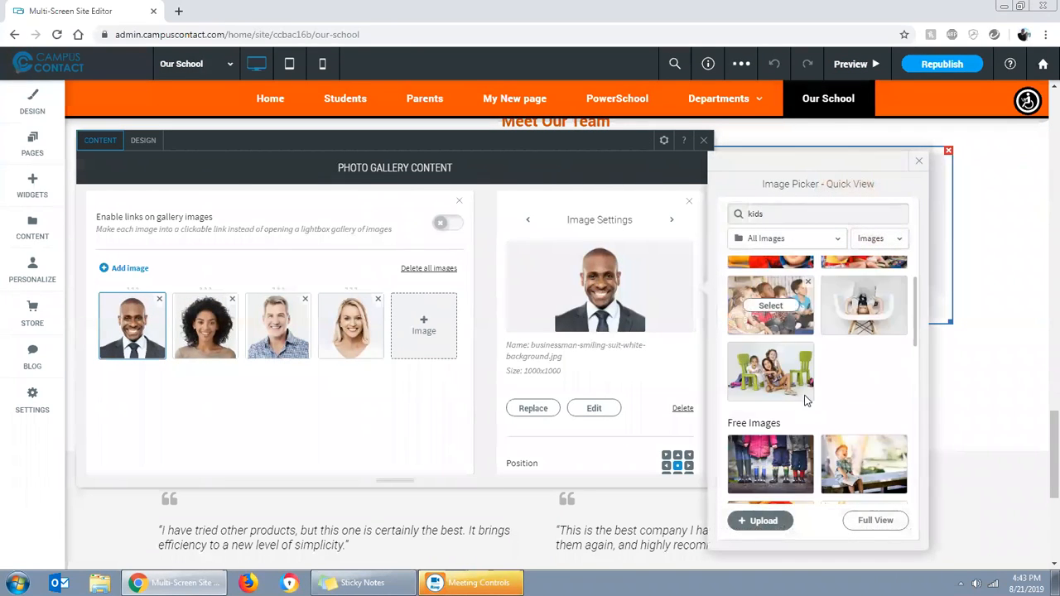
{"action": "left_click", "coordinate": [768, 459]}
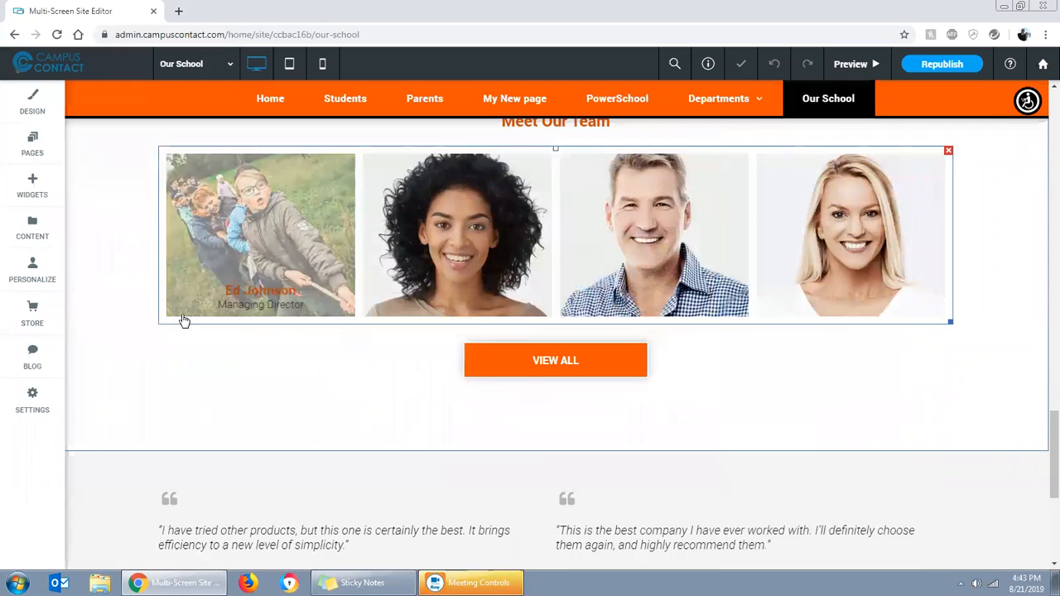
Look through the page types offered for a new page, then close the dialog and the page list without adding one
{"action": "scroll", "coordinate": [971, 439], "scroll_direction": "up", "scroll_amount": 15}
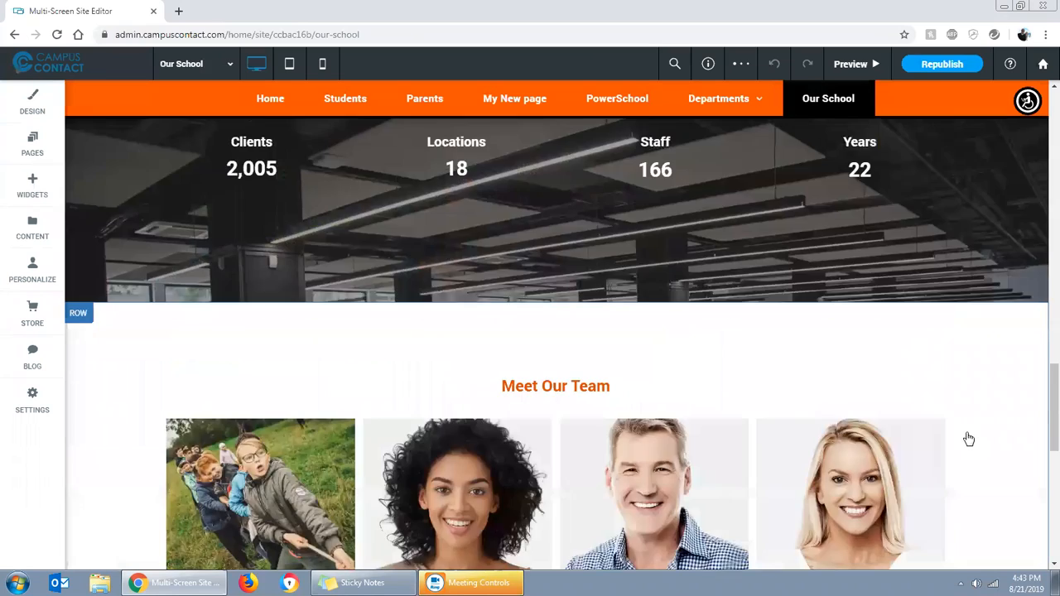
{"action": "scroll", "coordinate": [848, 405], "scroll_direction": "up", "scroll_amount": 10}
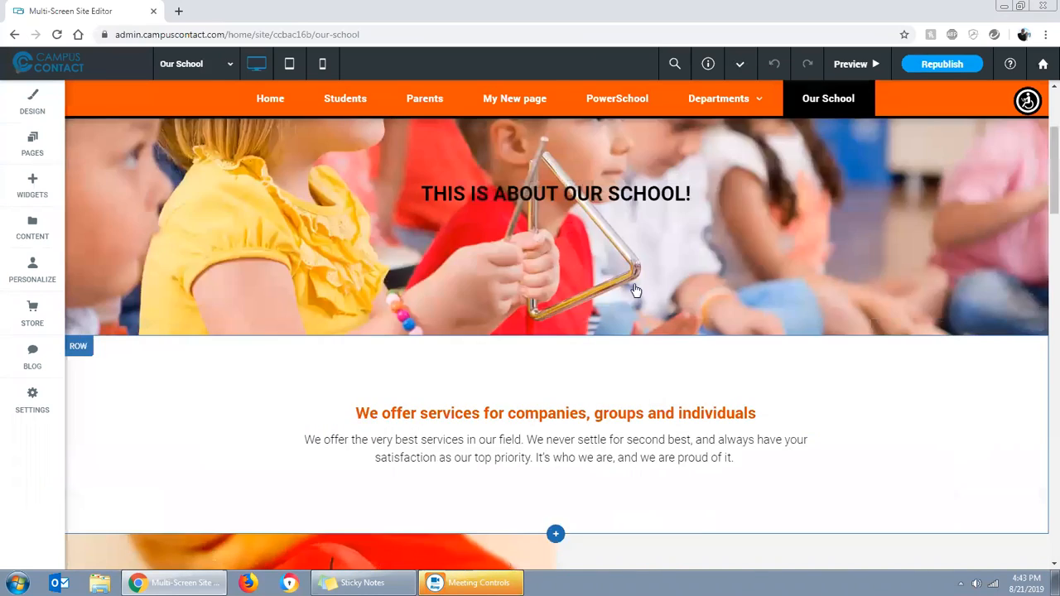
{"action": "left_click", "coordinate": [33, 145]}
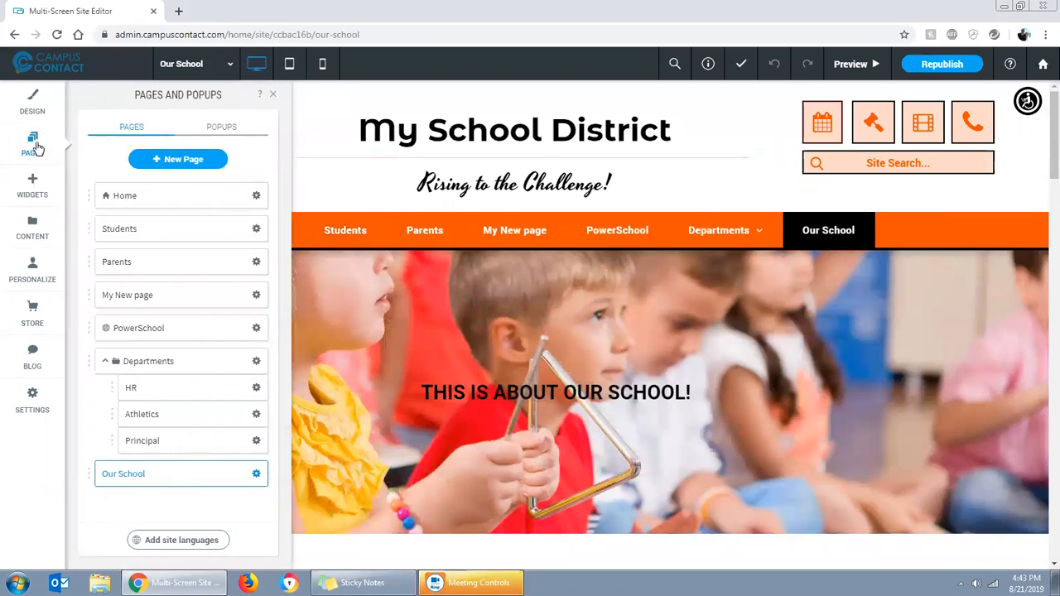
{"action": "left_click", "coordinate": [180, 161]}
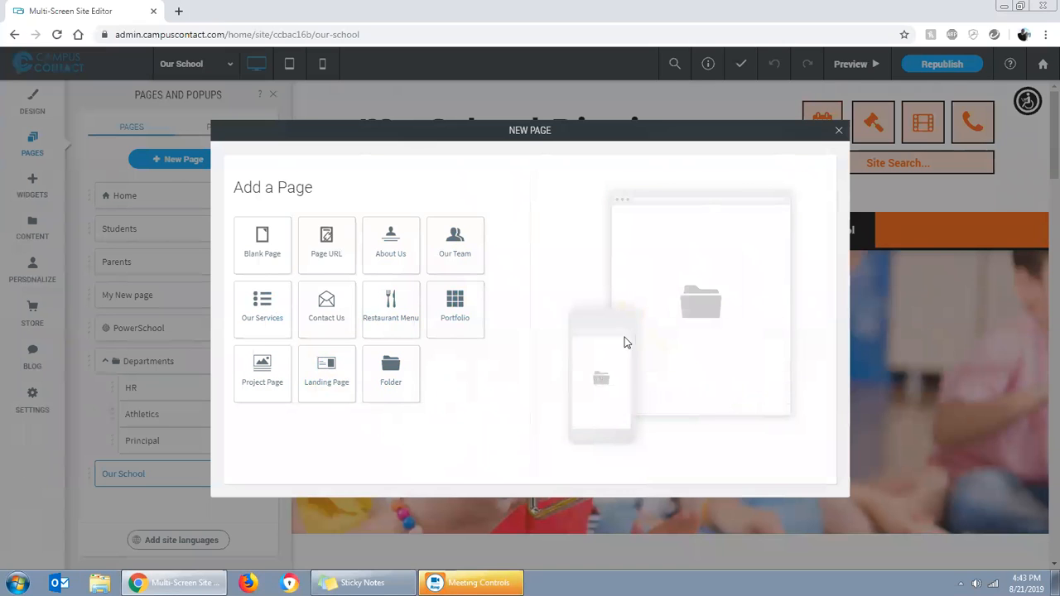
{"action": "left_click", "coordinate": [839, 135]}
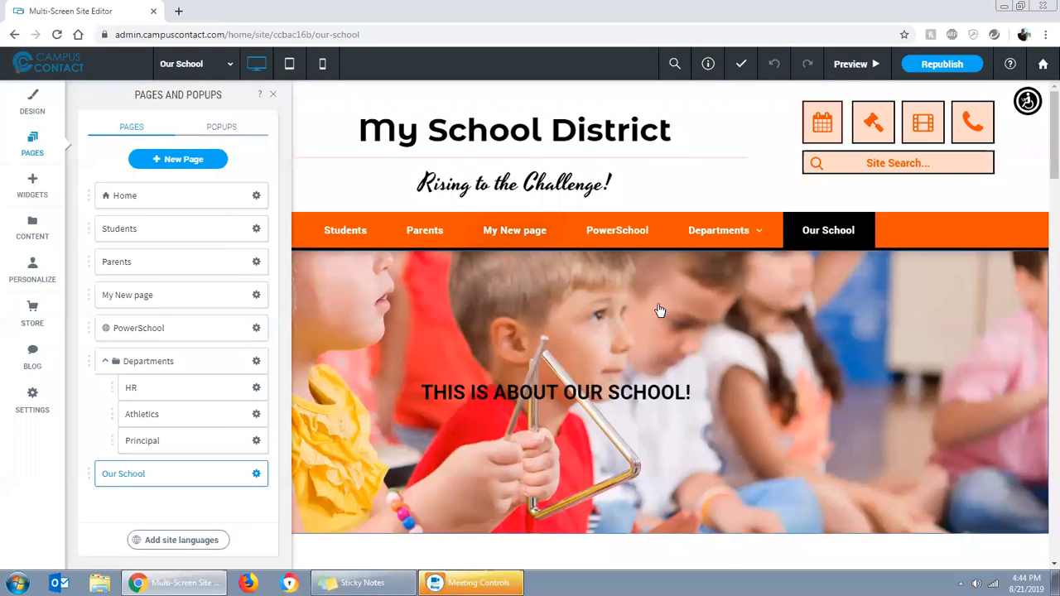
{"action": "left_click", "coordinate": [276, 97]}
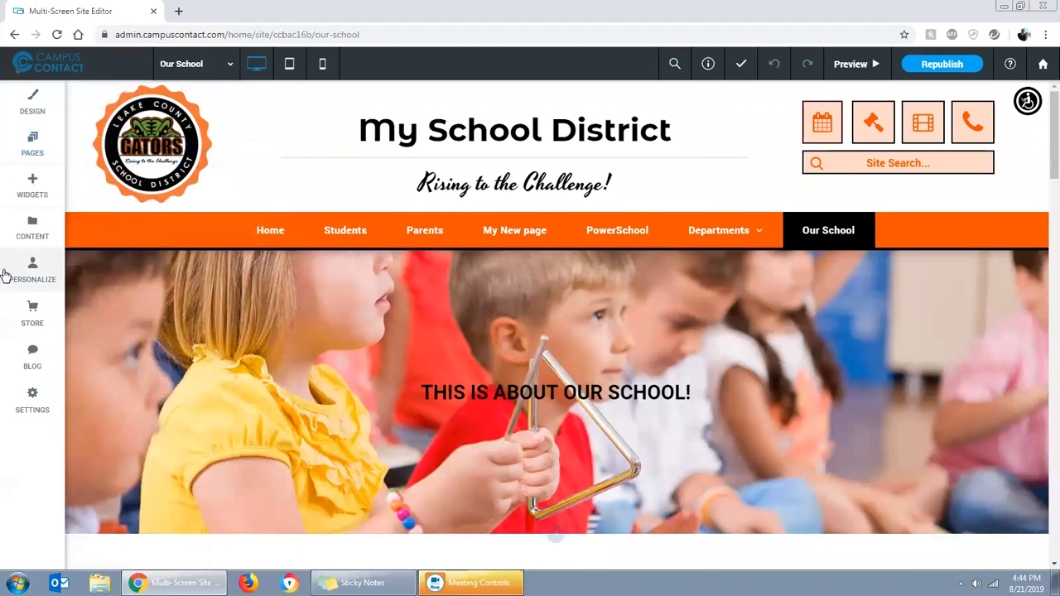
Review the site's page list once more, close it and open "My New page" in the editor
{"action": "left_click", "coordinate": [35, 143]}
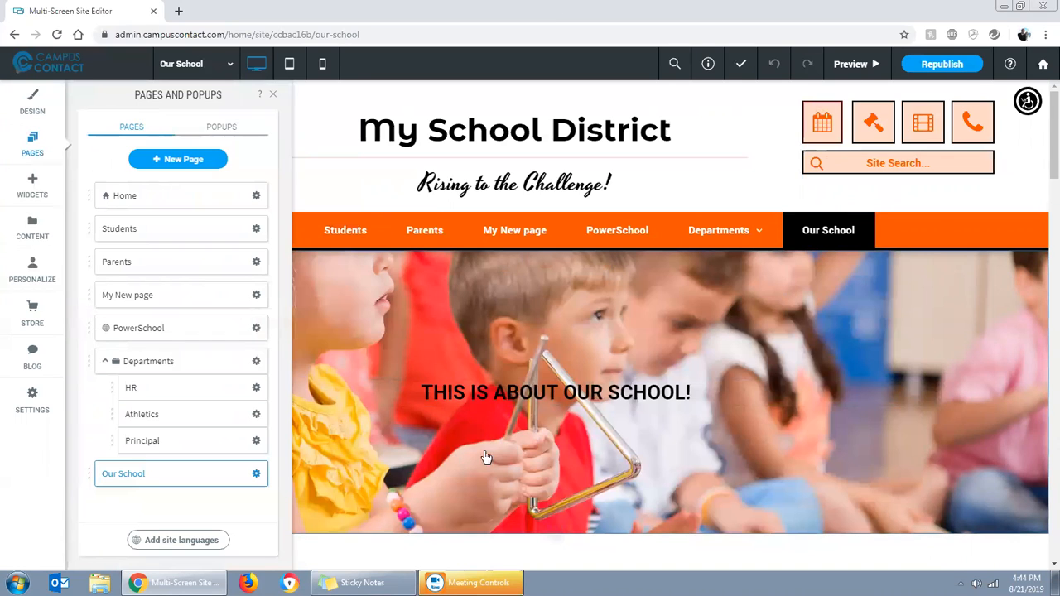
{"action": "left_click", "coordinate": [271, 97]}
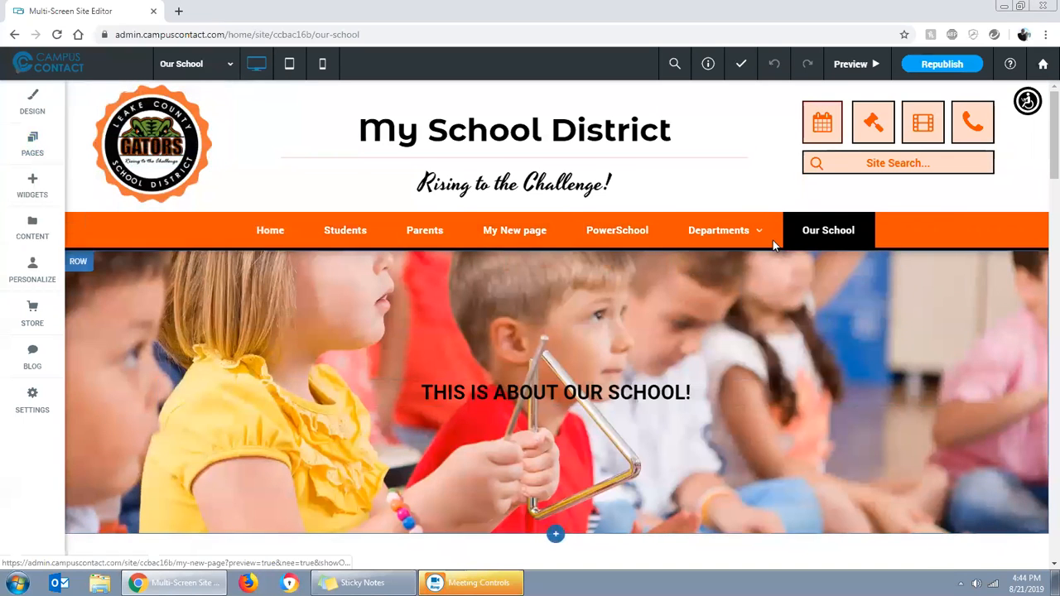
{"action": "left_click", "coordinate": [528, 234]}
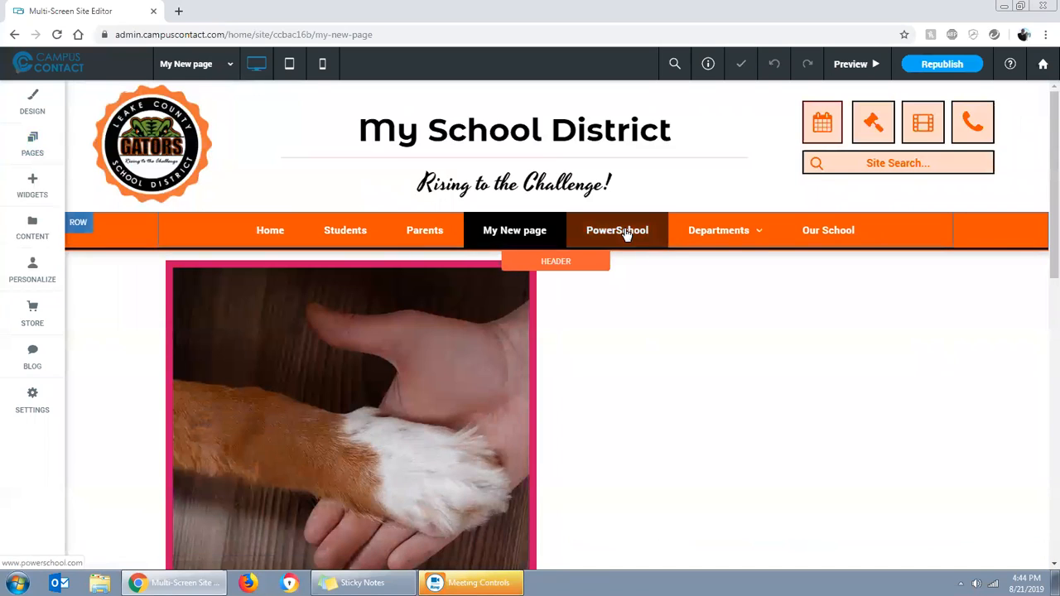
Open the HR page from the Departments group of the site navigation in the editor
{"action": "mouse_move", "coordinate": [741, 250]}
{"action": "mouse_move", "coordinate": [698, 243]}
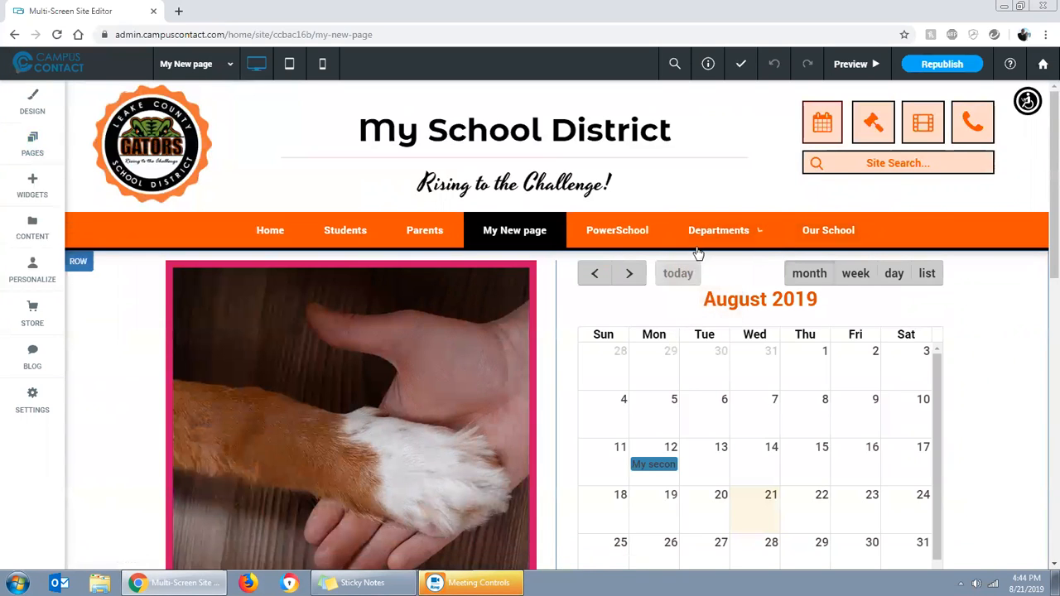
{"action": "left_click", "coordinate": [715, 232]}
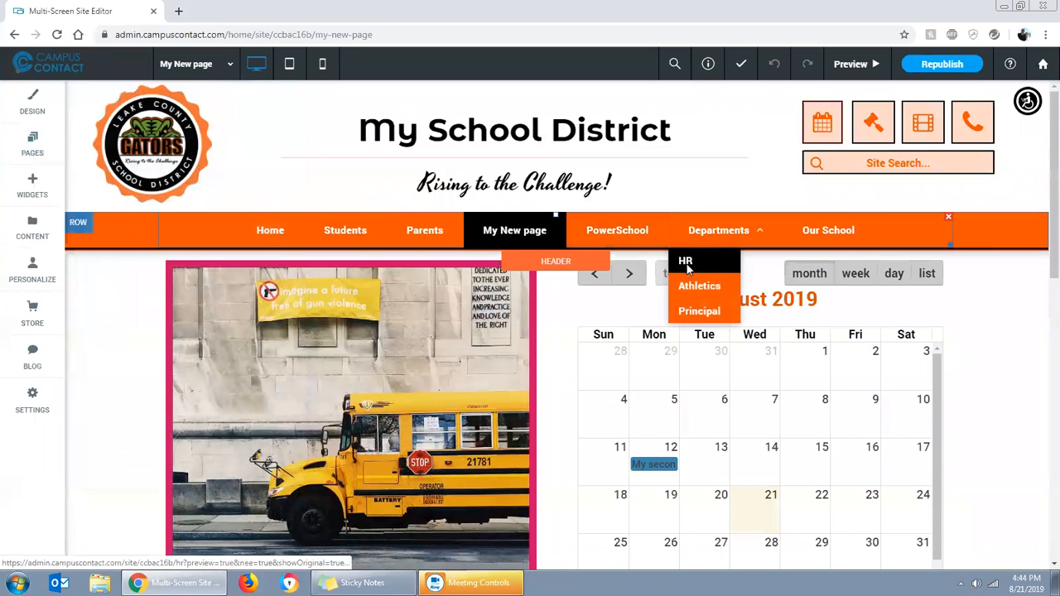
{"action": "left_click", "coordinate": [690, 265]}
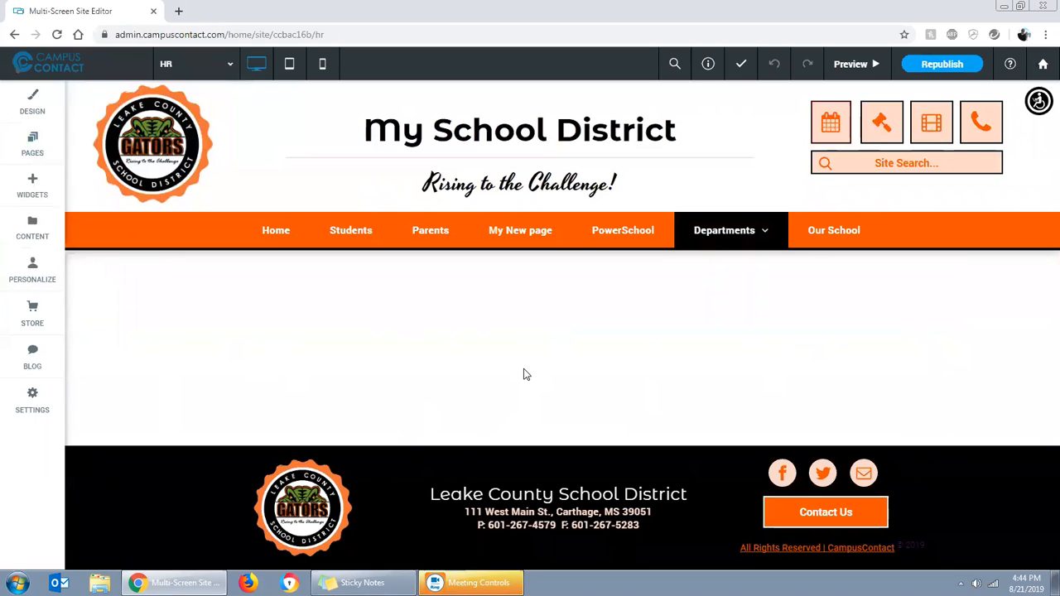
Review the page types offered for a new page and the available widgets, then close both without adding anything
{"action": "left_click", "coordinate": [33, 149]}
{"action": "left_click", "coordinate": [186, 160]}
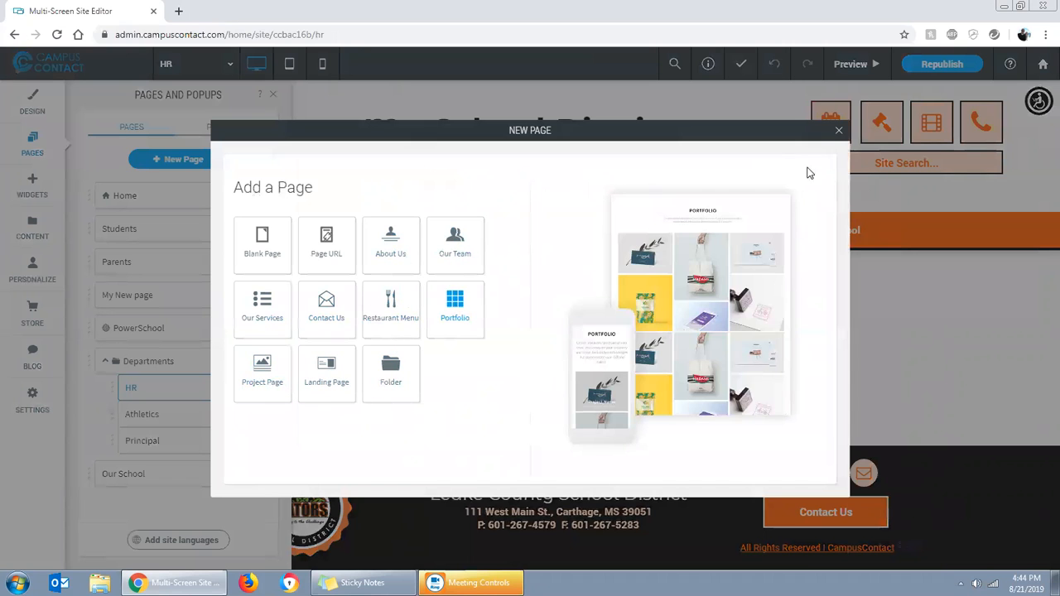
{"action": "left_click", "coordinate": [838, 130]}
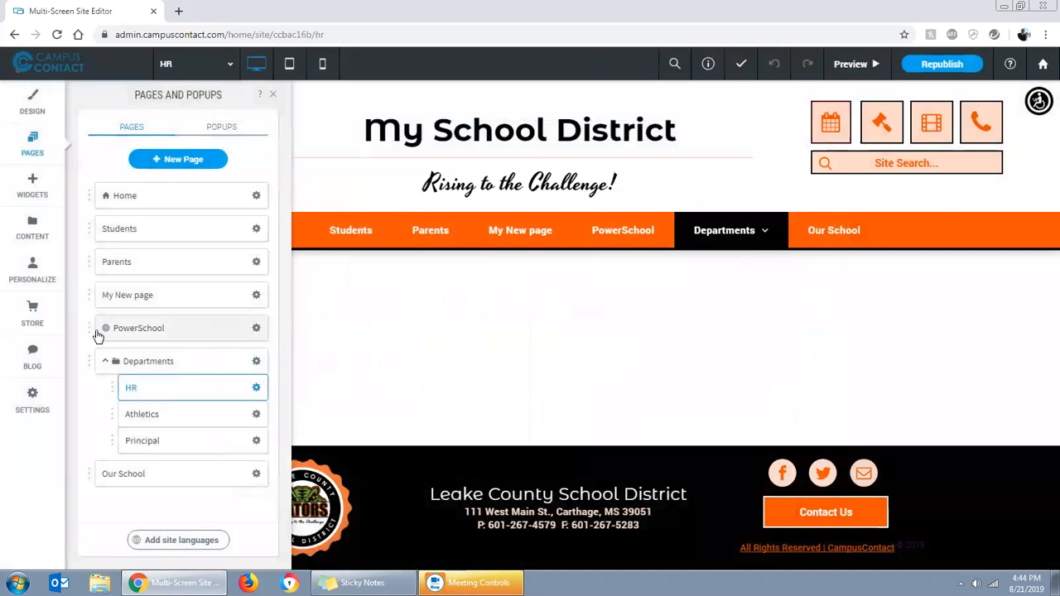
{"action": "left_click", "coordinate": [35, 187]}
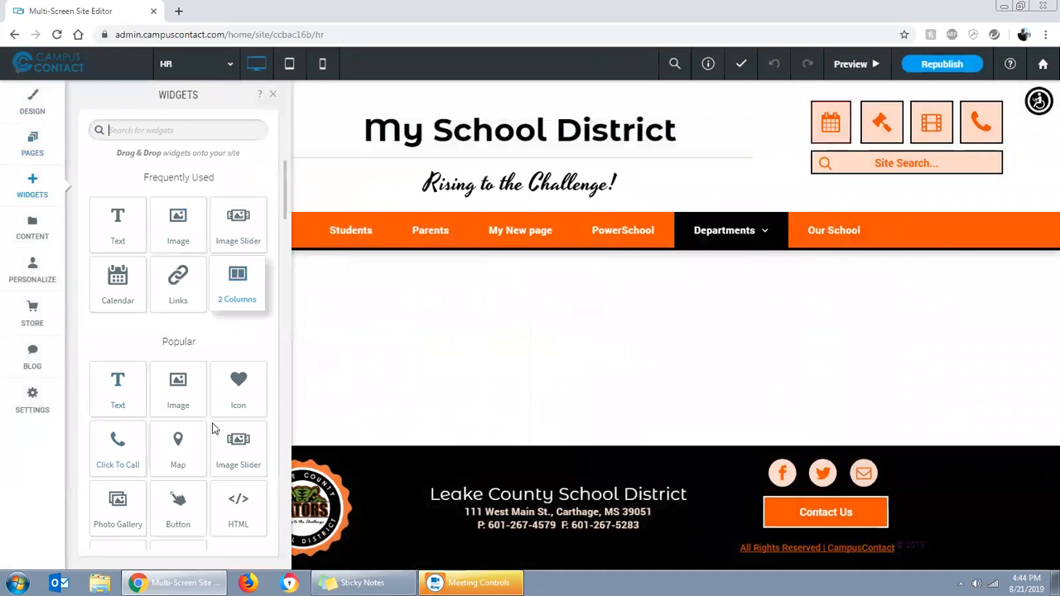
{"action": "left_click", "coordinate": [271, 95]}
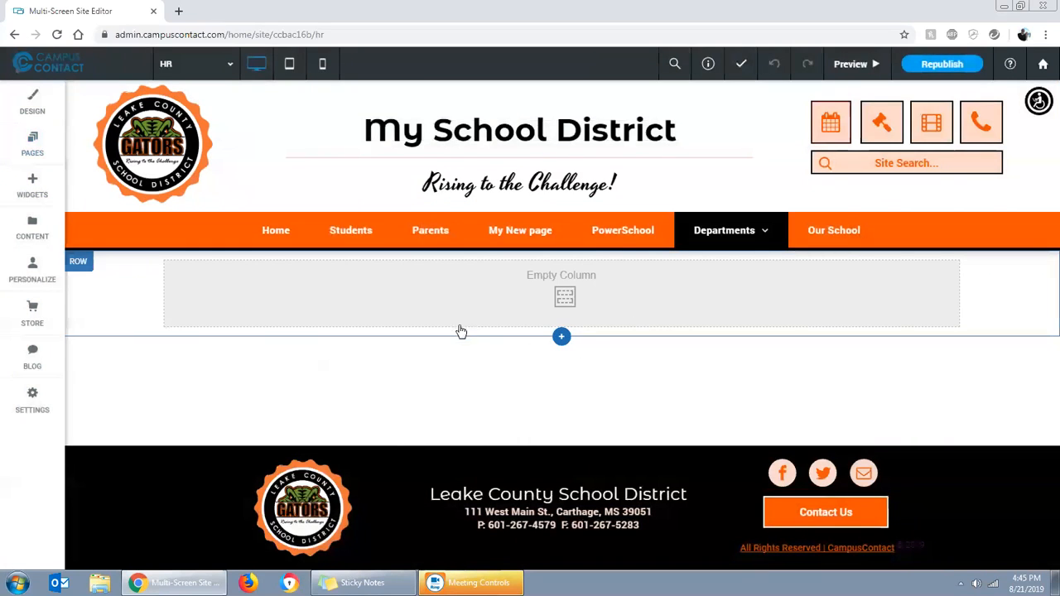
Start adding a new section below the empty column row on the HR page
{"action": "left_click", "coordinate": [562, 338]}
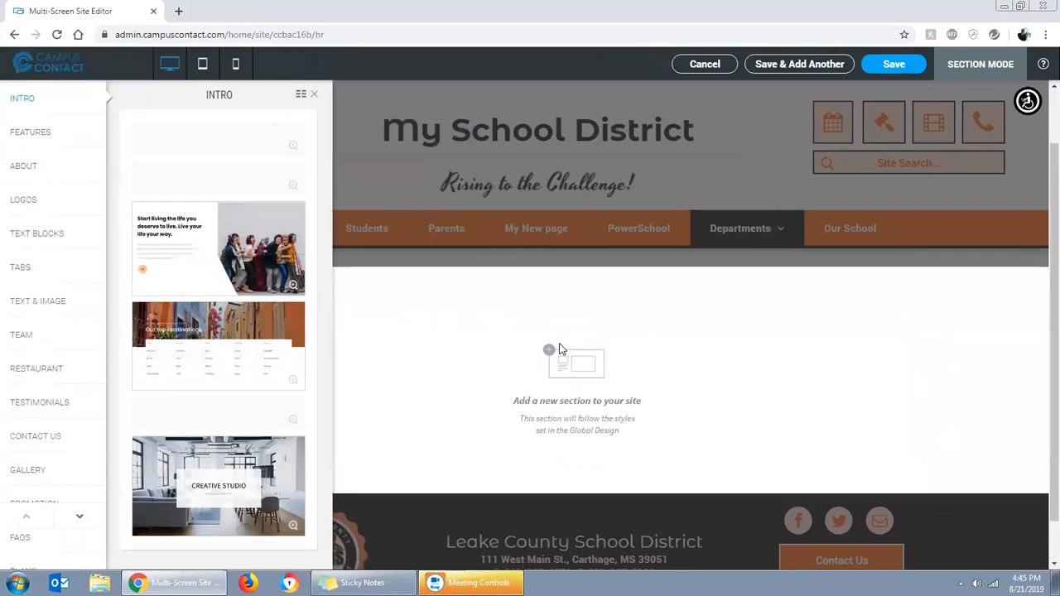
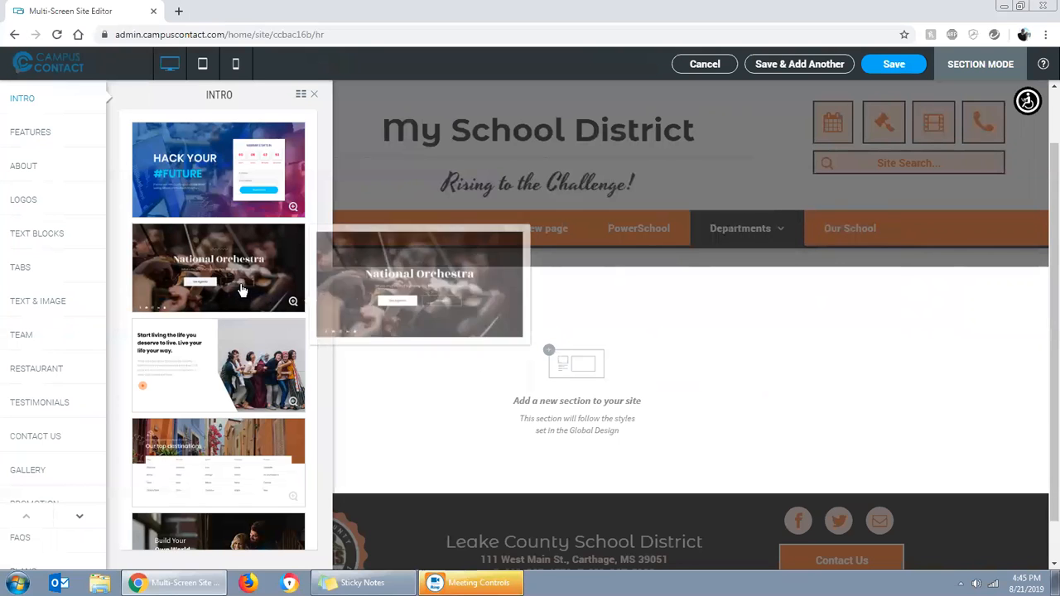
Preview the Intro section designs one after another on the HR page, from "Hack Your #Future" to the business app layout
{"action": "left_click", "coordinate": [192, 171]}
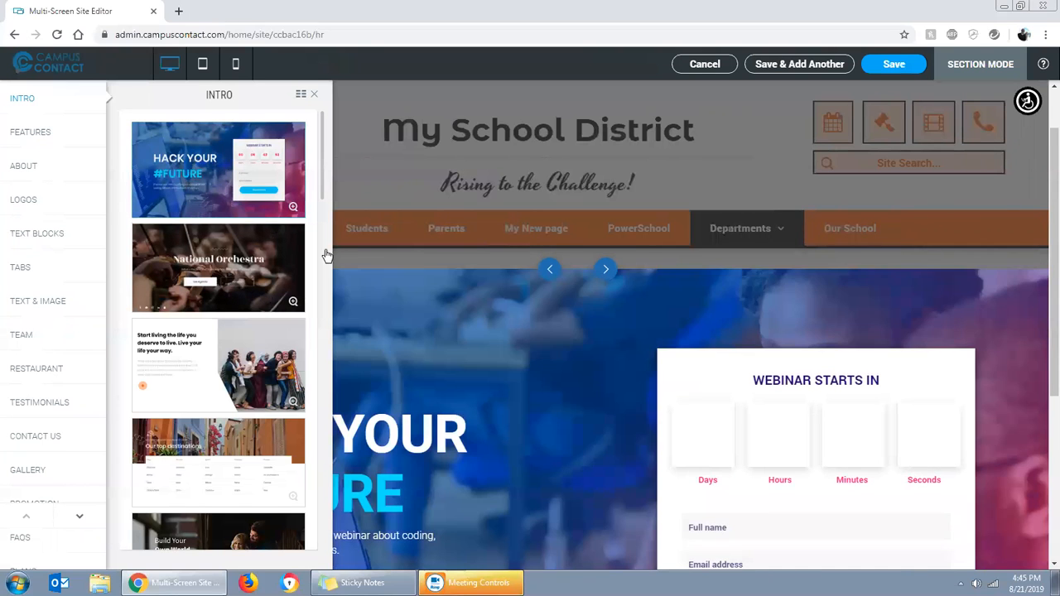
{"action": "left_click", "coordinate": [314, 94]}
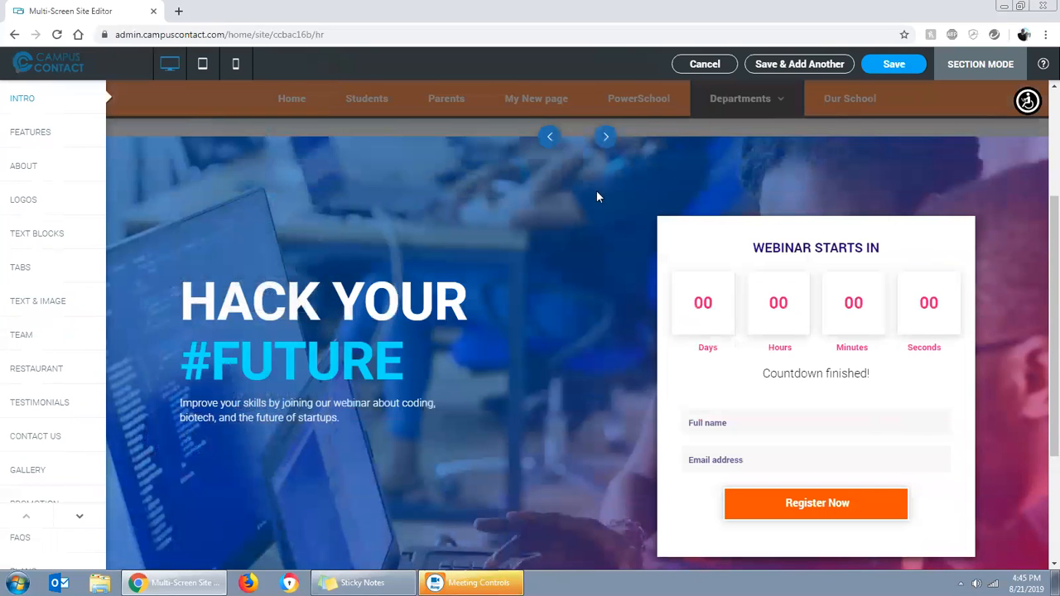
{"action": "left_click", "coordinate": [605, 139]}
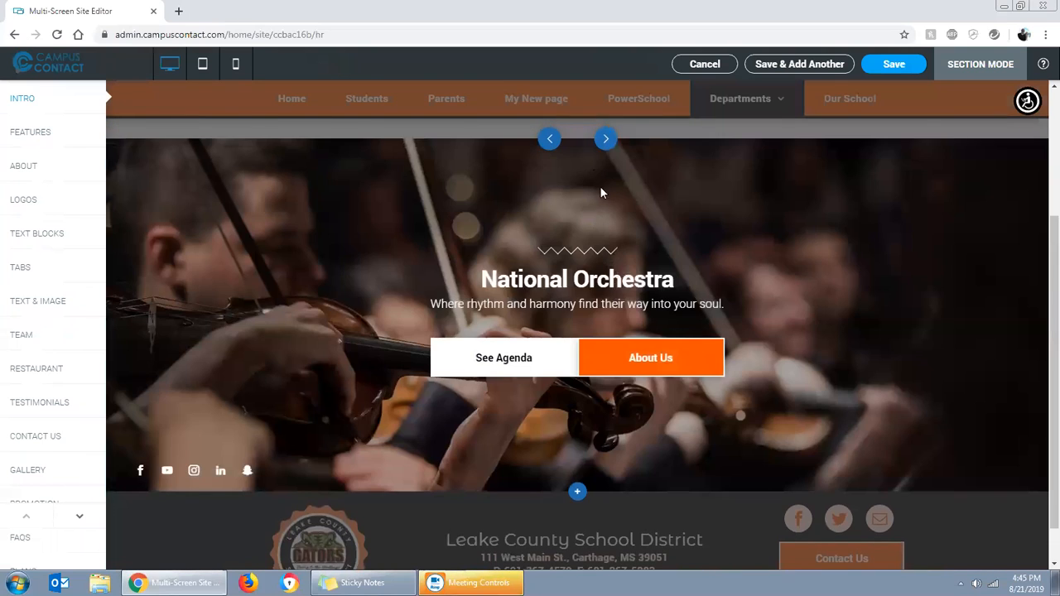
{"action": "scroll", "coordinate": [799, 413], "scroll_direction": "down", "scroll_amount": 1}
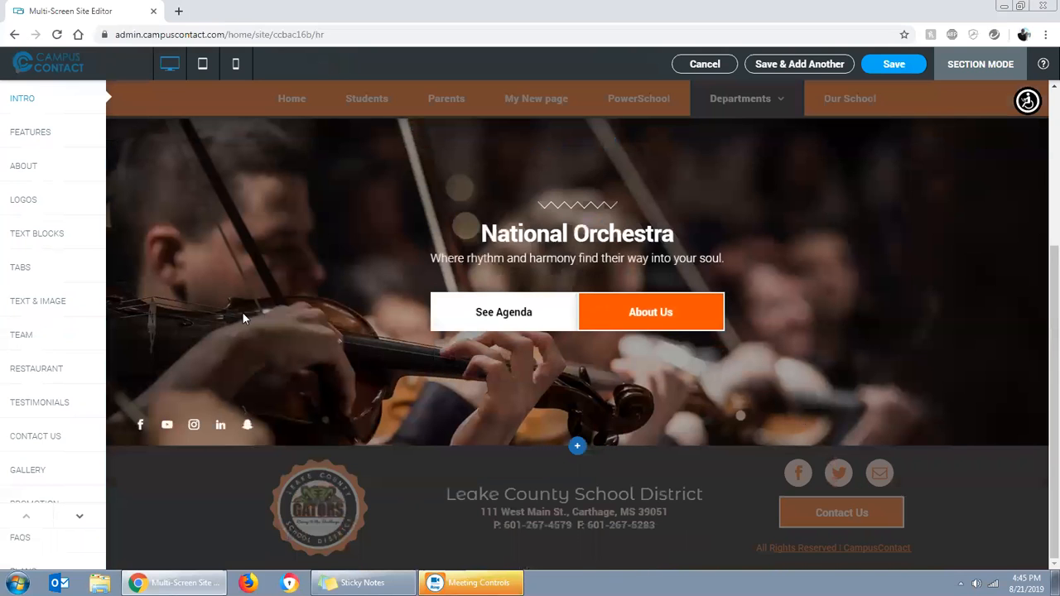
{"action": "scroll", "coordinate": [763, 370], "scroll_direction": "up", "scroll_amount": 1}
{"action": "left_click", "coordinate": [605, 158]}
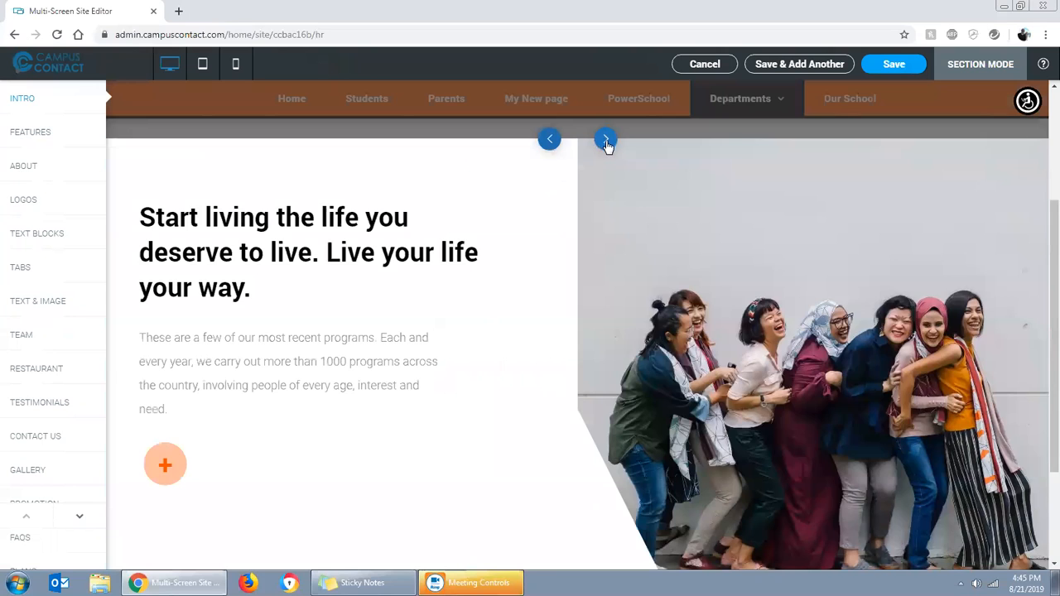
{"action": "left_click", "coordinate": [605, 141]}
{"action": "left_click", "coordinate": [605, 142]}
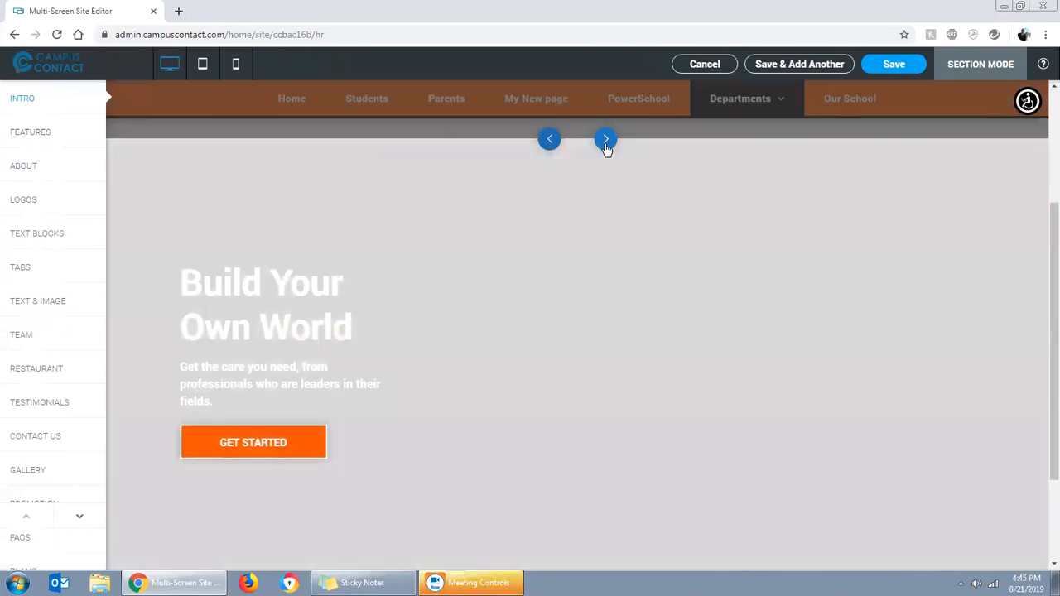
{"action": "left_click", "coordinate": [606, 143]}
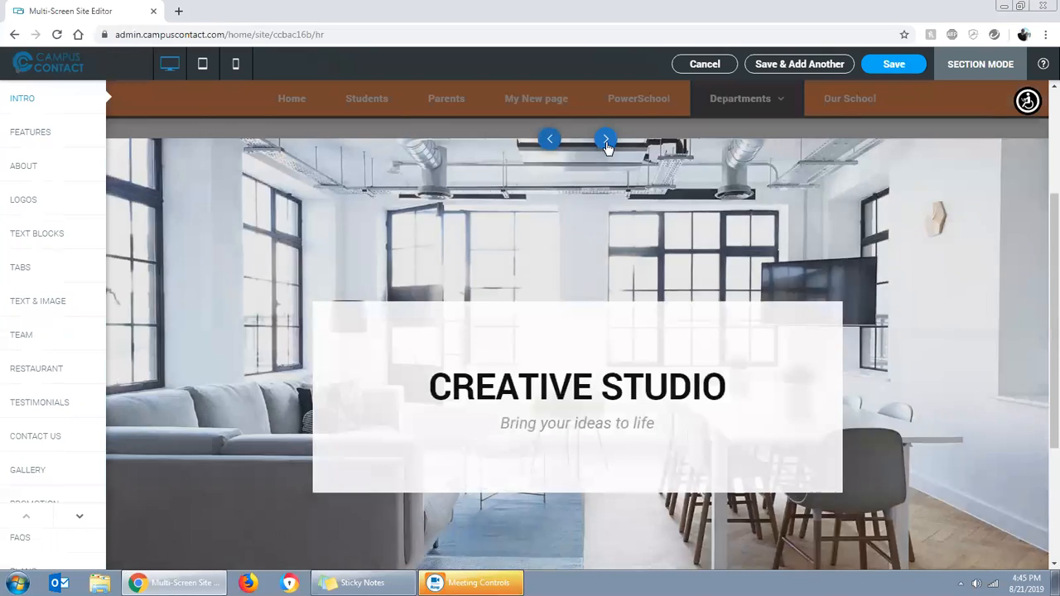
{"action": "left_click", "coordinate": [606, 142]}
{"action": "left_click", "coordinate": [605, 142]}
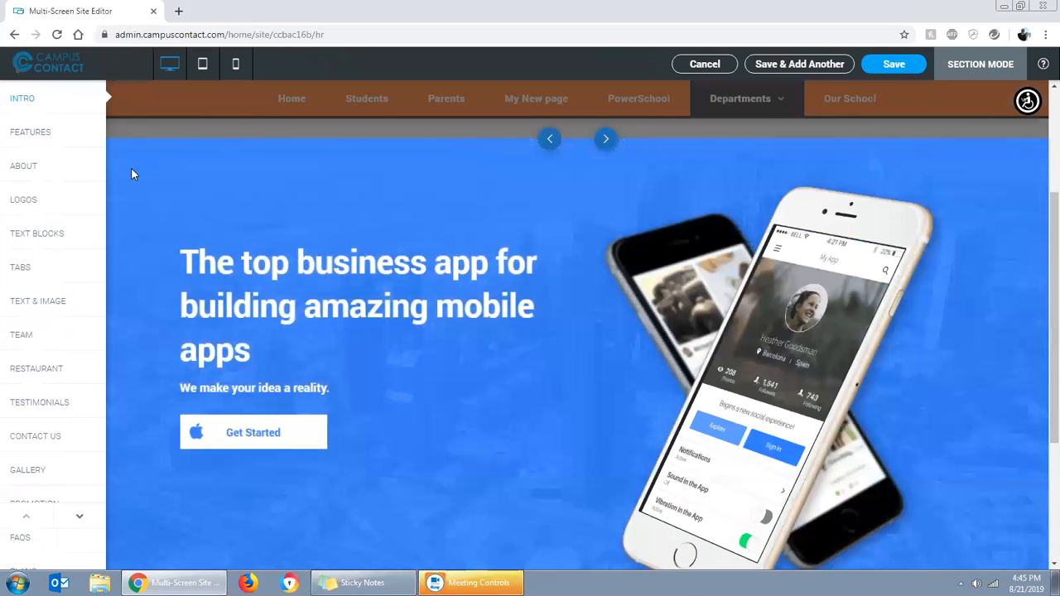
Preview the Features section designs on the HR page, including Simple & Powerful, Smart Watch, School uniforms and Our Features
{"action": "left_click", "coordinate": [56, 139]}
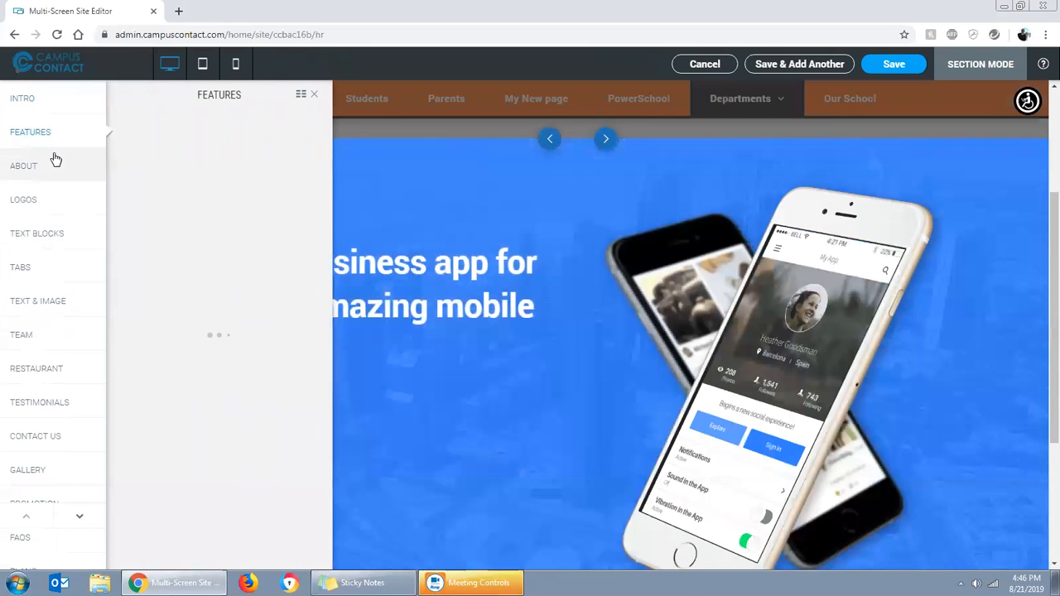
{"action": "left_click", "coordinate": [209, 184]}
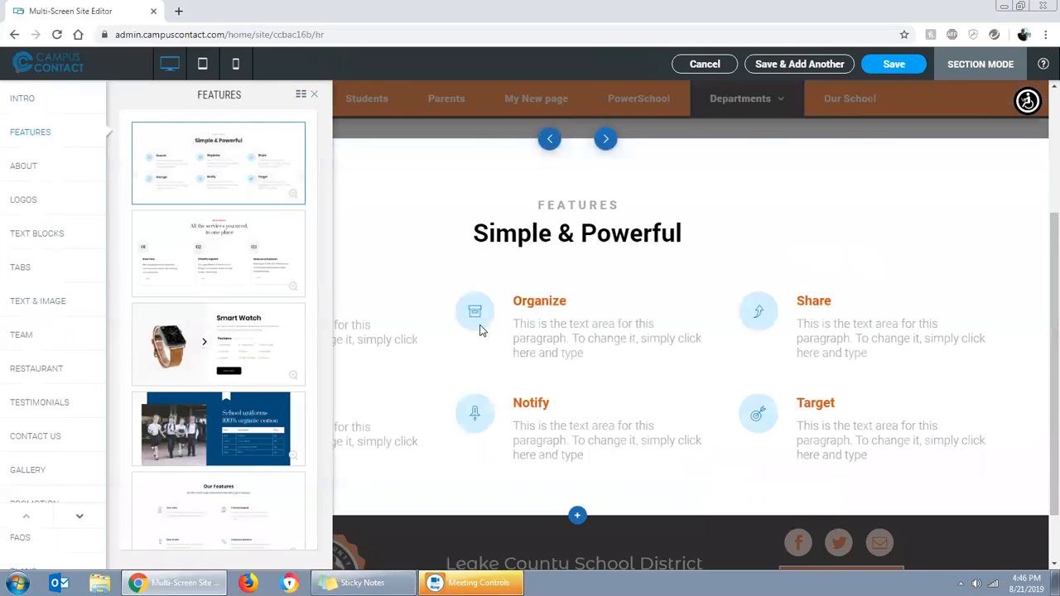
{"action": "left_click", "coordinate": [230, 273]}
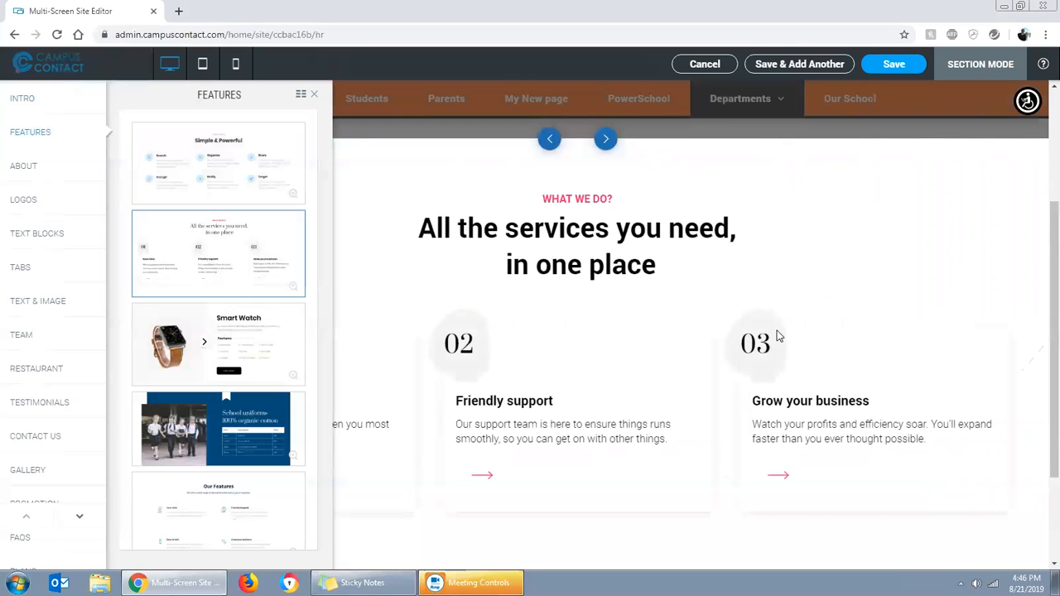
{"action": "left_click", "coordinate": [252, 359]}
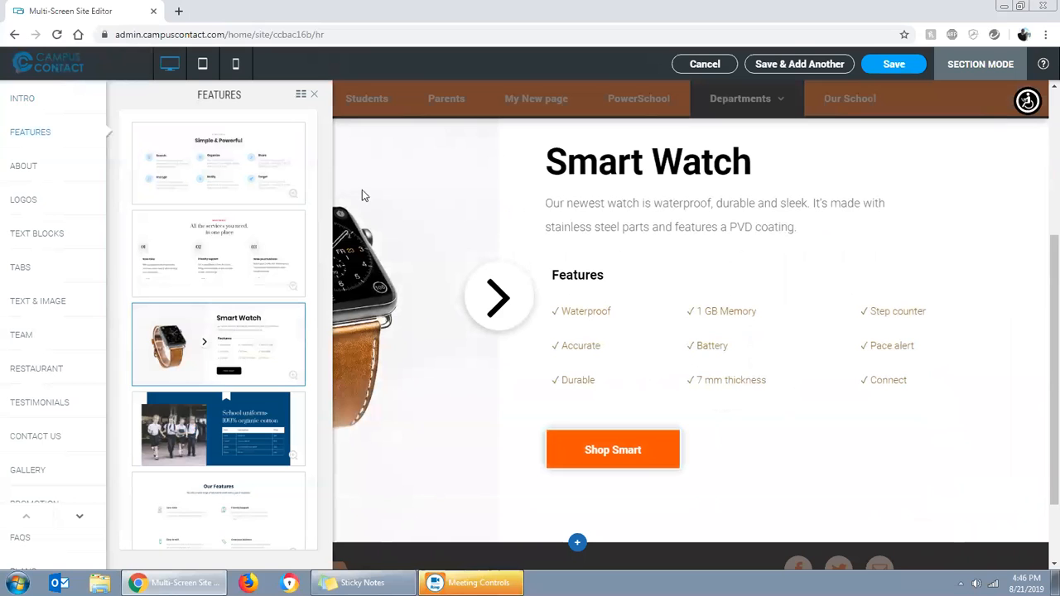
{"action": "left_click", "coordinate": [240, 417]}
{"action": "scroll", "coordinate": [234, 419], "scroll_direction": "down", "scroll_amount": 2}
{"action": "scroll", "coordinate": [235, 419], "scroll_direction": "down", "scroll_amount": 1}
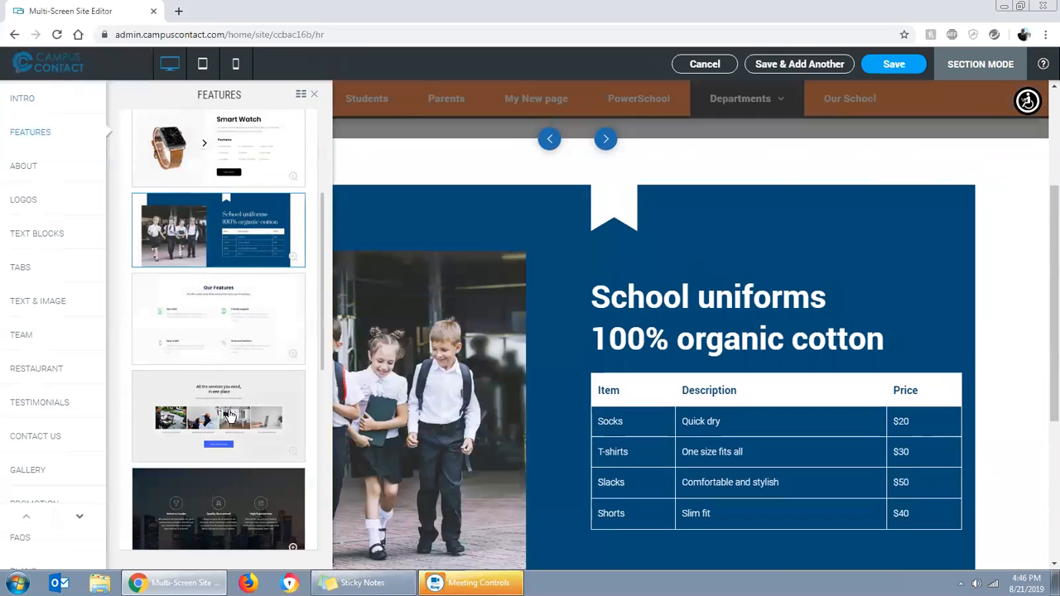
{"action": "scroll", "coordinate": [230, 414], "scroll_direction": "down", "scroll_amount": 2}
{"action": "left_click", "coordinate": [237, 383]}
{"action": "left_click", "coordinate": [218, 473]}
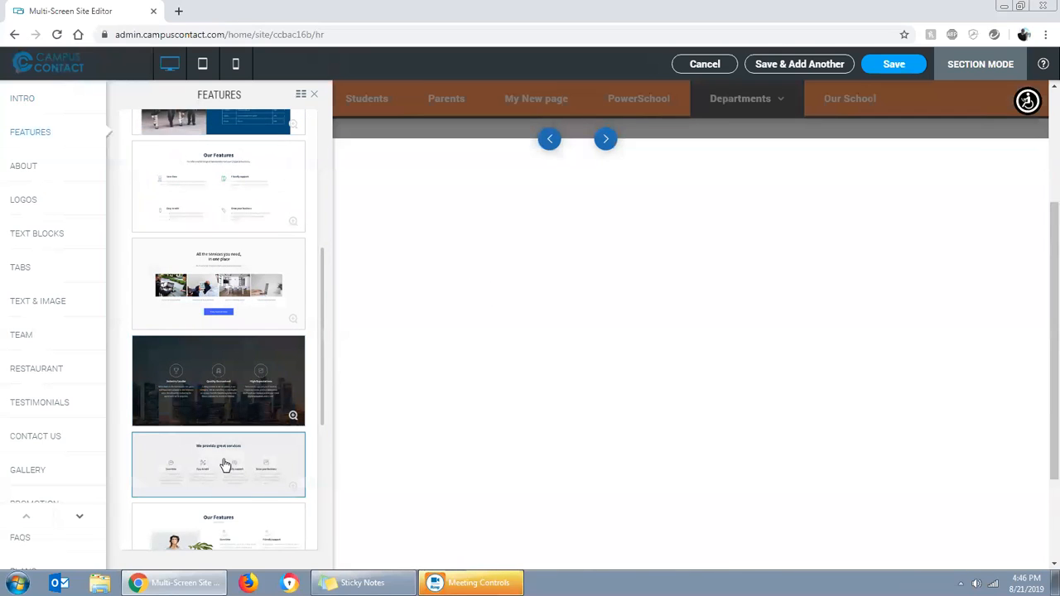
{"action": "scroll", "coordinate": [217, 455], "scroll_direction": "down", "scroll_amount": 2}
{"action": "left_click", "coordinate": [257, 441]}
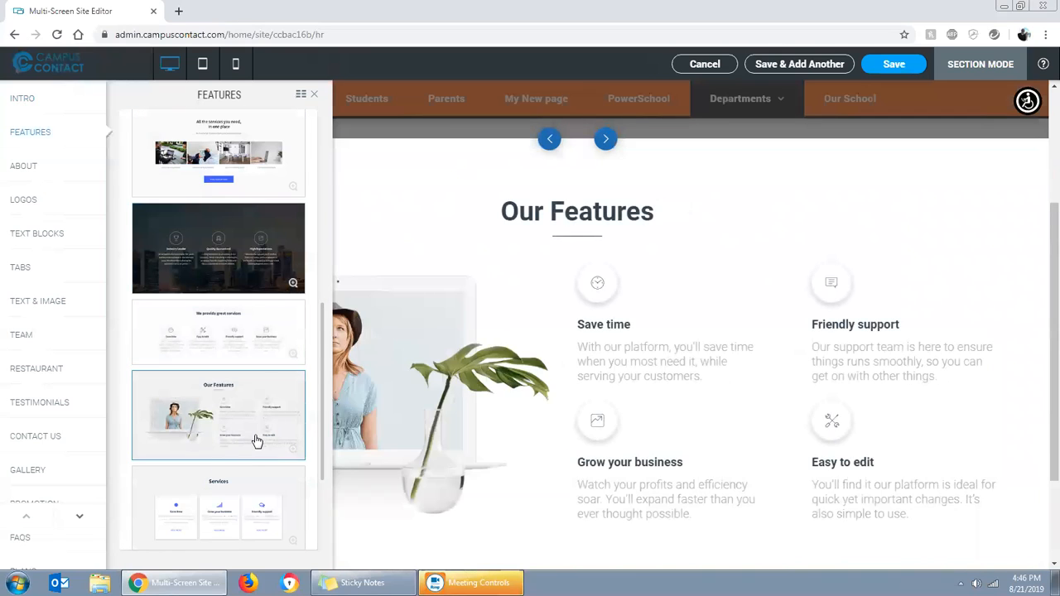
{"action": "scroll", "coordinate": [249, 435], "scroll_direction": "down", "scroll_amount": 2}
Try out the About section designs and choose the "HELLO!" layout with text beside a four-photo grid
{"action": "left_click", "coordinate": [22, 168]}
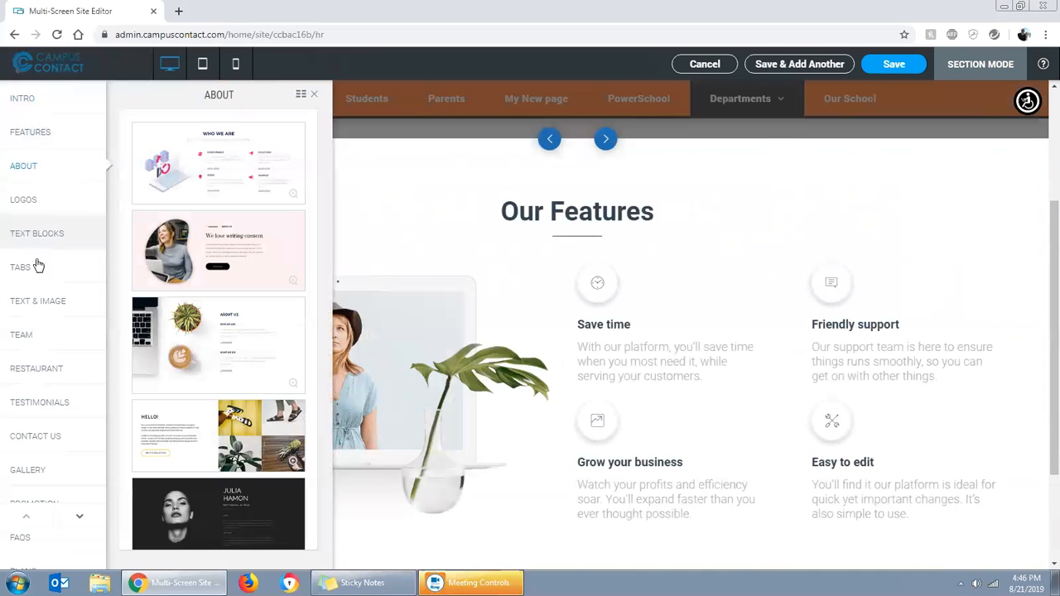
{"action": "left_click", "coordinate": [213, 170]}
{"action": "left_click", "coordinate": [207, 248]}
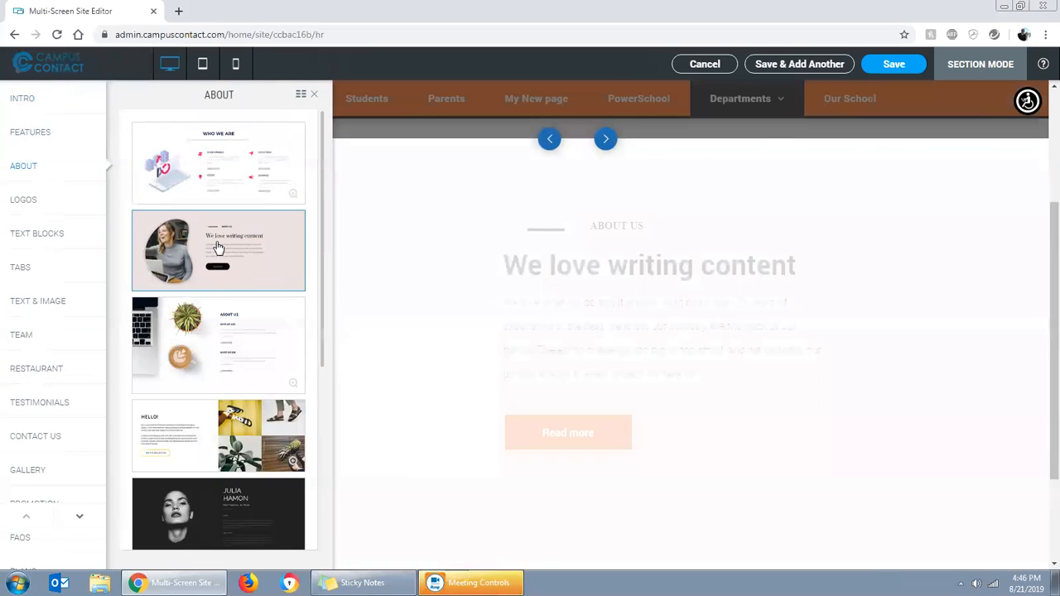
{"action": "left_click", "coordinate": [222, 340]}
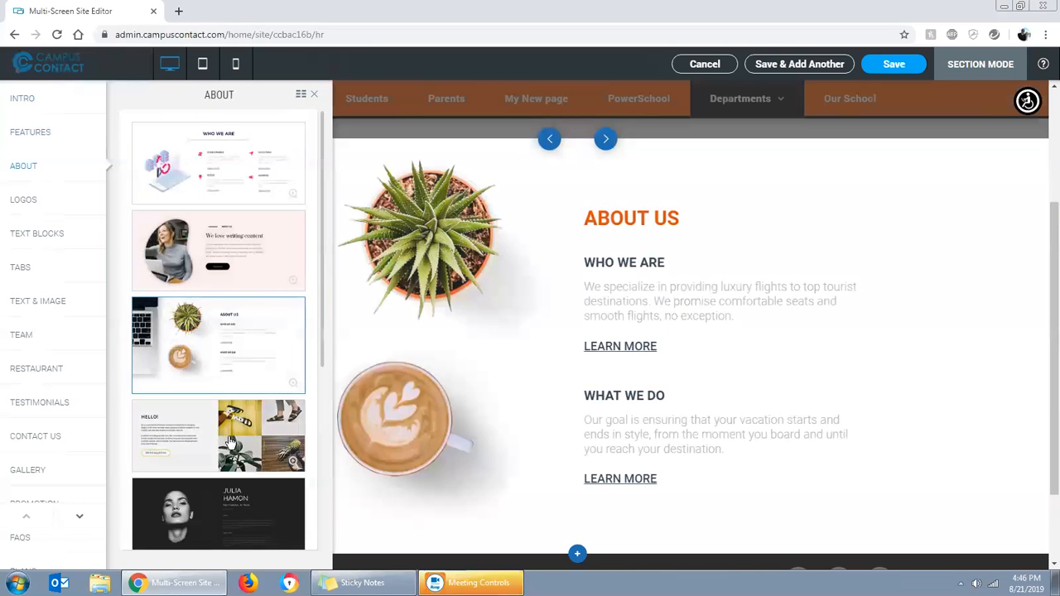
{"action": "left_click", "coordinate": [231, 447]}
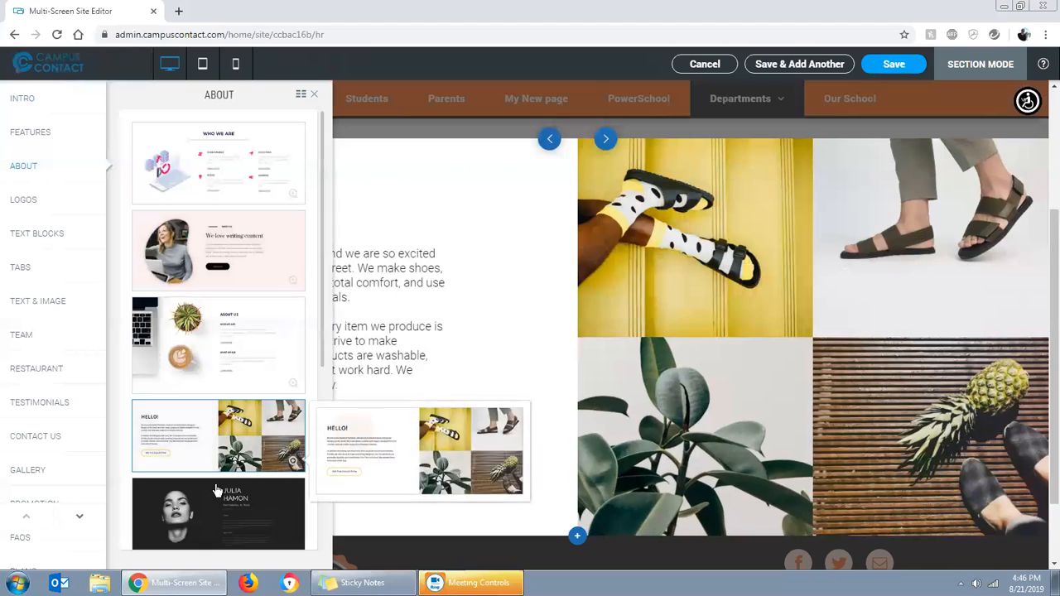
Check the Logos and Text Blocks categories, return to About and save the "HELLO!" section to the HR page
{"action": "left_click", "coordinate": [25, 200]}
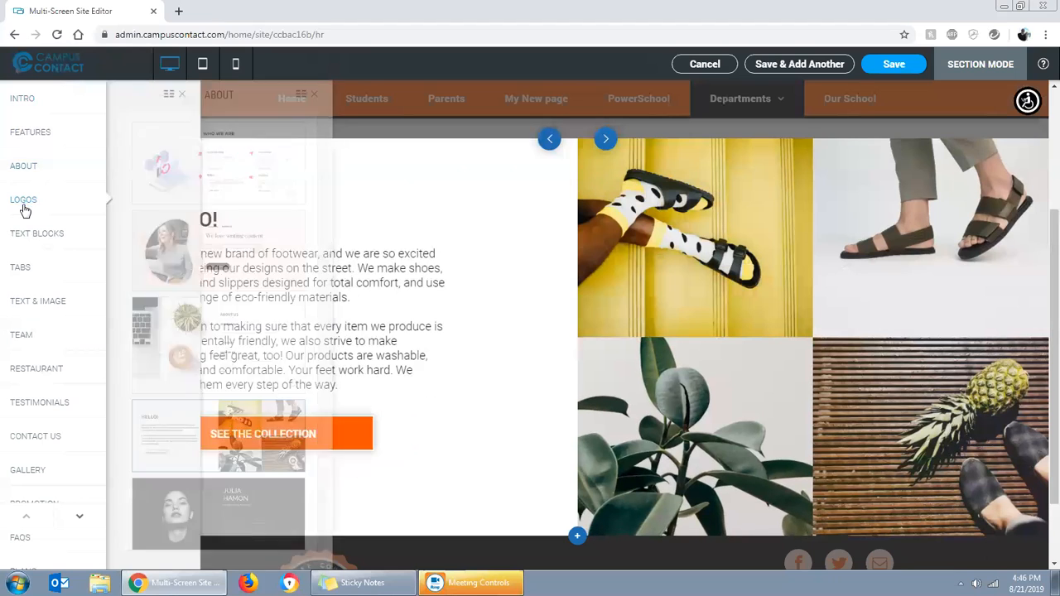
{"action": "left_click", "coordinate": [21, 233]}
{"action": "left_click", "coordinate": [23, 170]}
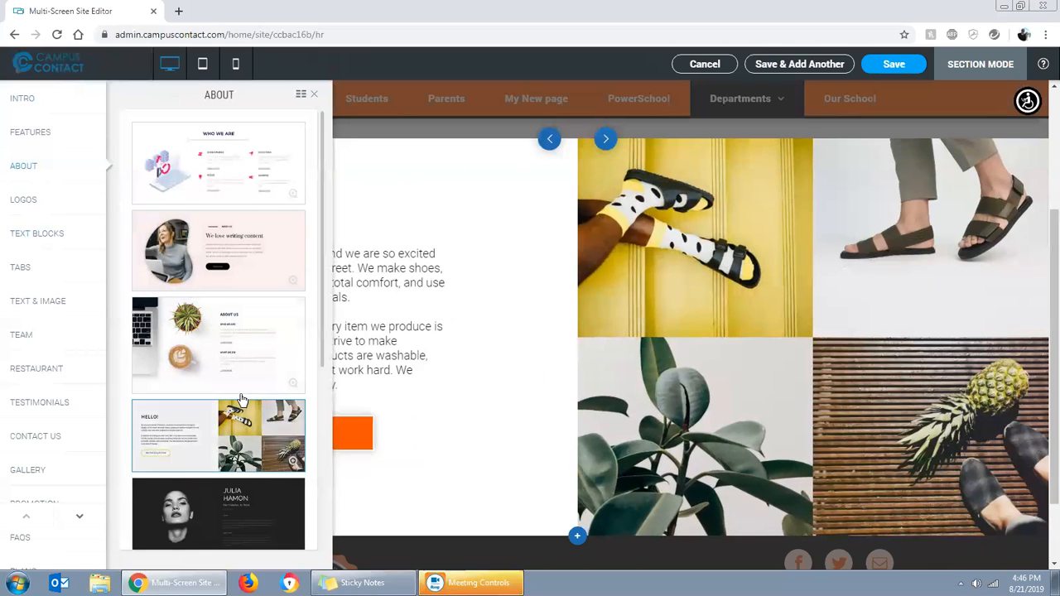
{"action": "left_click", "coordinate": [314, 95]}
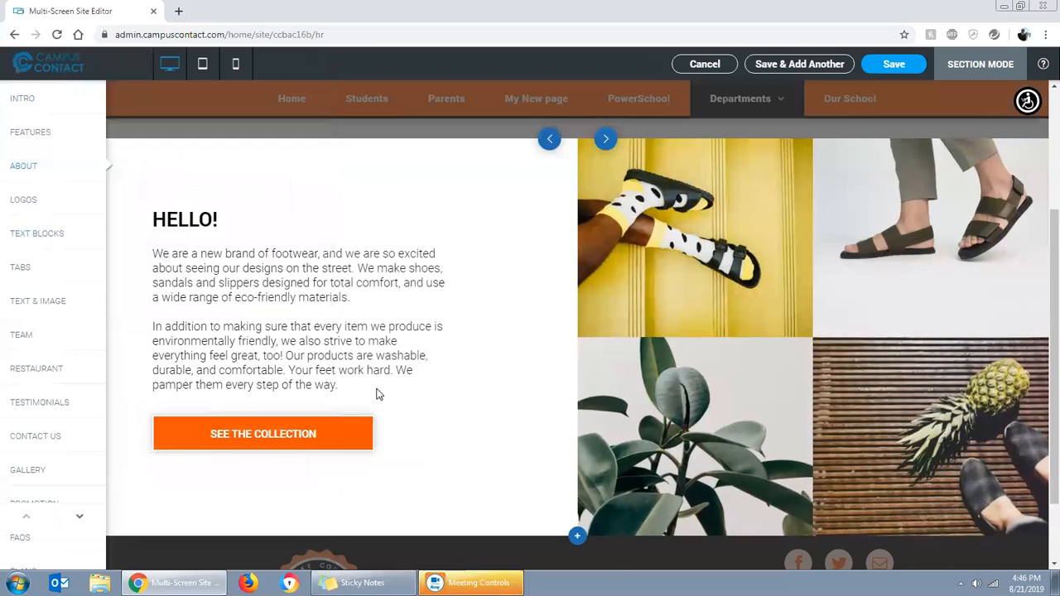
{"action": "left_click", "coordinate": [884, 72]}
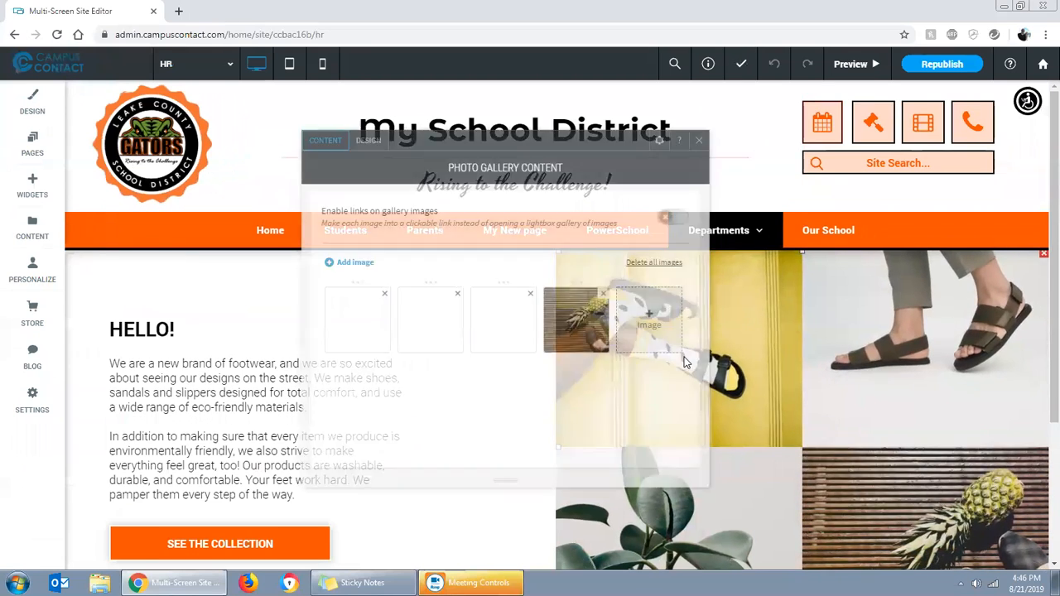
Replace the section gallery's first photo with the kids in superhero costumes and the second with kids_playing_music.jpg
{"action": "left_click", "coordinate": [853, 423]}
{"action": "left_click", "coordinate": [361, 300]}
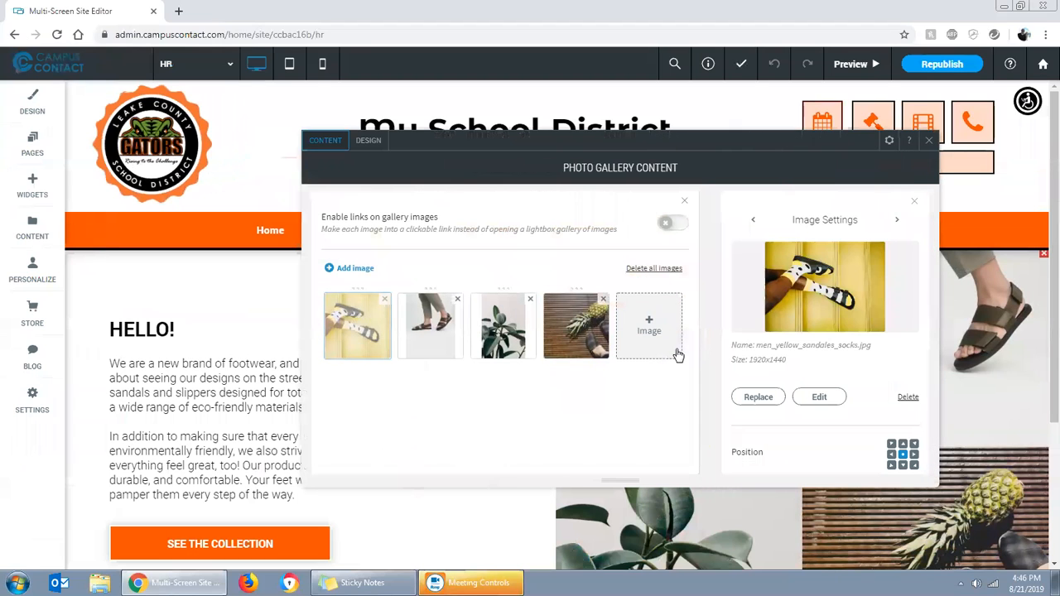
{"action": "left_click", "coordinate": [824, 313]}
{"action": "left_click", "coordinate": [683, 312]}
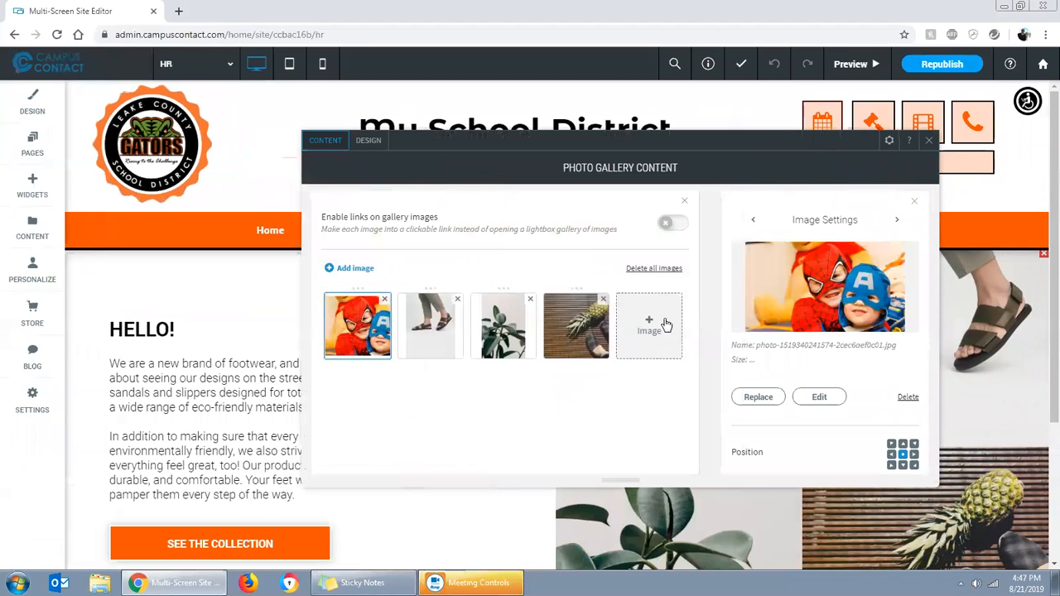
{"action": "left_click", "coordinate": [429, 328]}
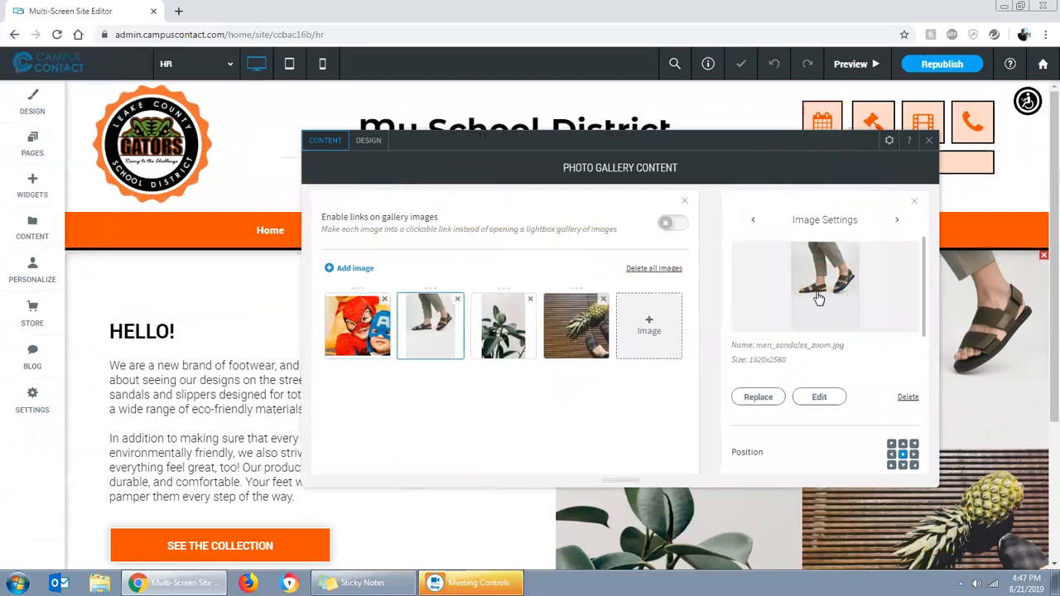
{"action": "left_click", "coordinate": [824, 290]}
{"action": "left_click", "coordinate": [635, 389]}
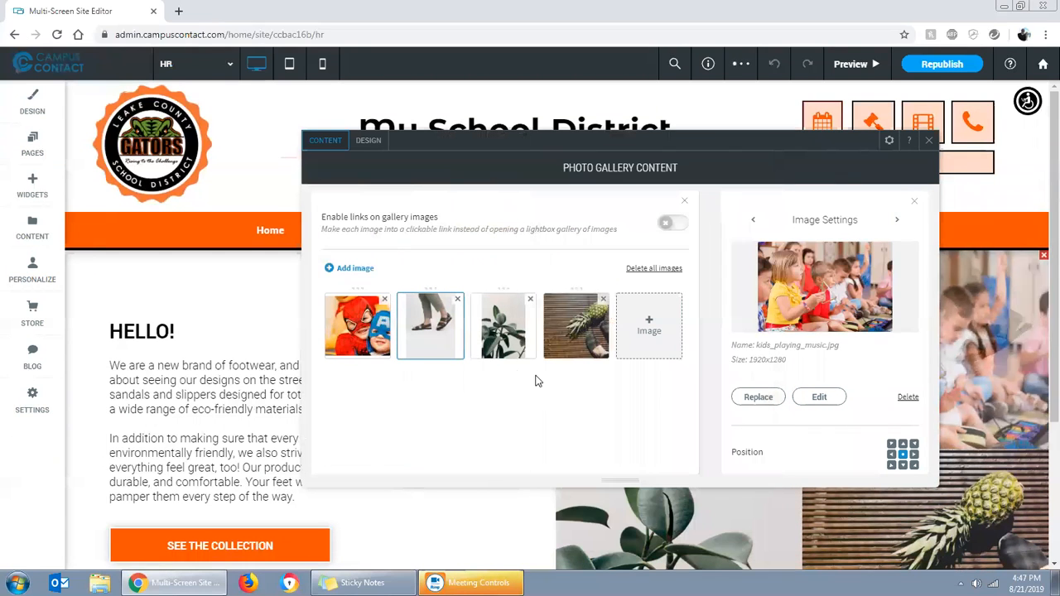
Replace the third gallery photo with the girls between green chairs and the fourth with the free image of the laughing boy on a bench
{"action": "left_click", "coordinate": [503, 327]}
{"action": "left_click", "coordinate": [860, 307]}
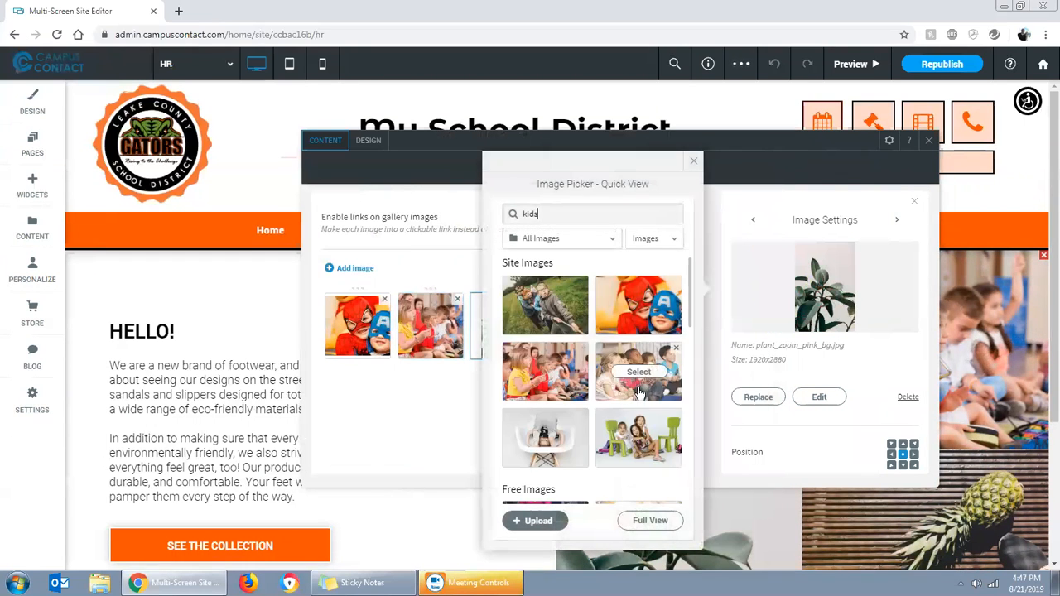
{"action": "left_click", "coordinate": [644, 437]}
{"action": "left_click", "coordinate": [576, 327]}
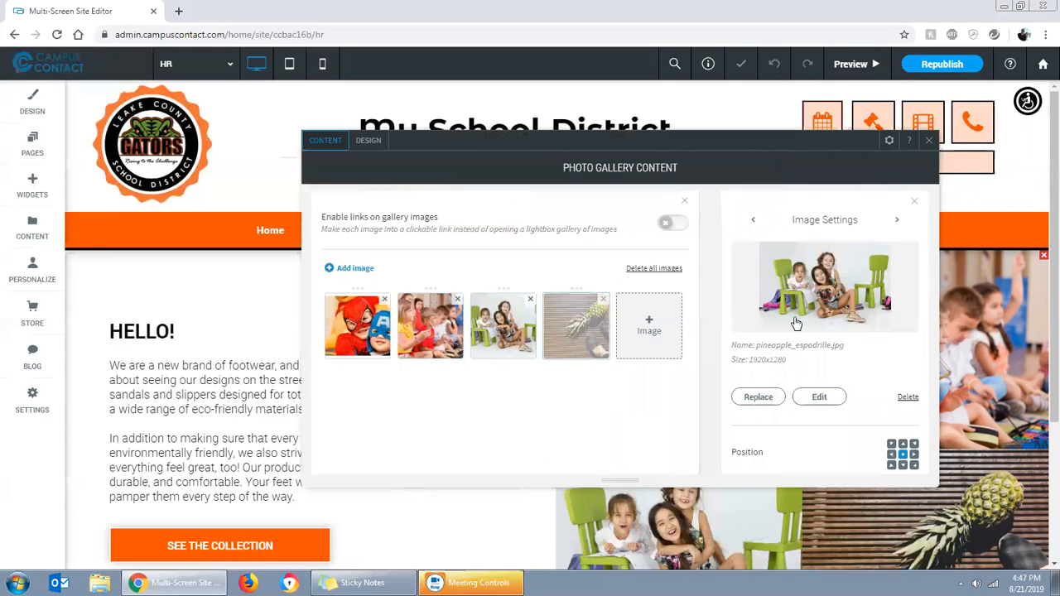
{"action": "left_click", "coordinate": [834, 320]}
{"action": "scroll", "coordinate": [666, 377], "scroll_direction": "down", "scroll_amount": 1}
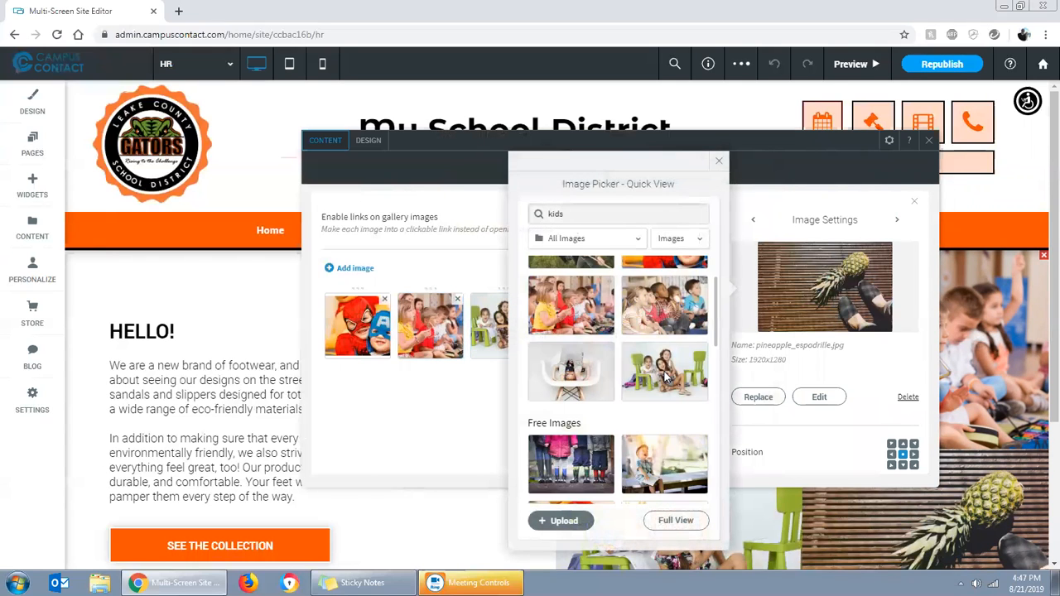
{"action": "left_click", "coordinate": [656, 456]}
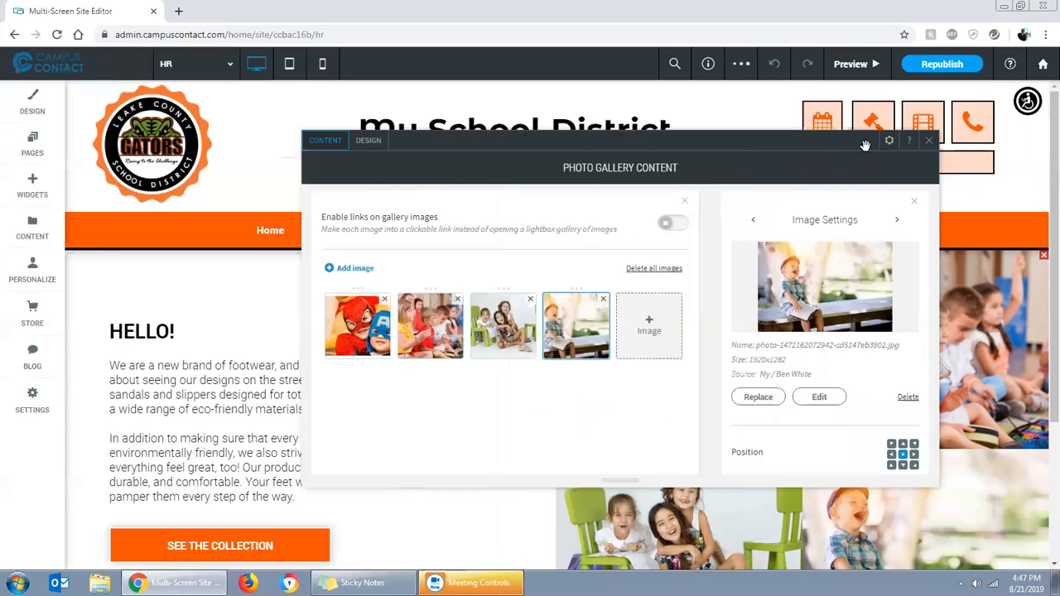
{"action": "left_click", "coordinate": [929, 142]}
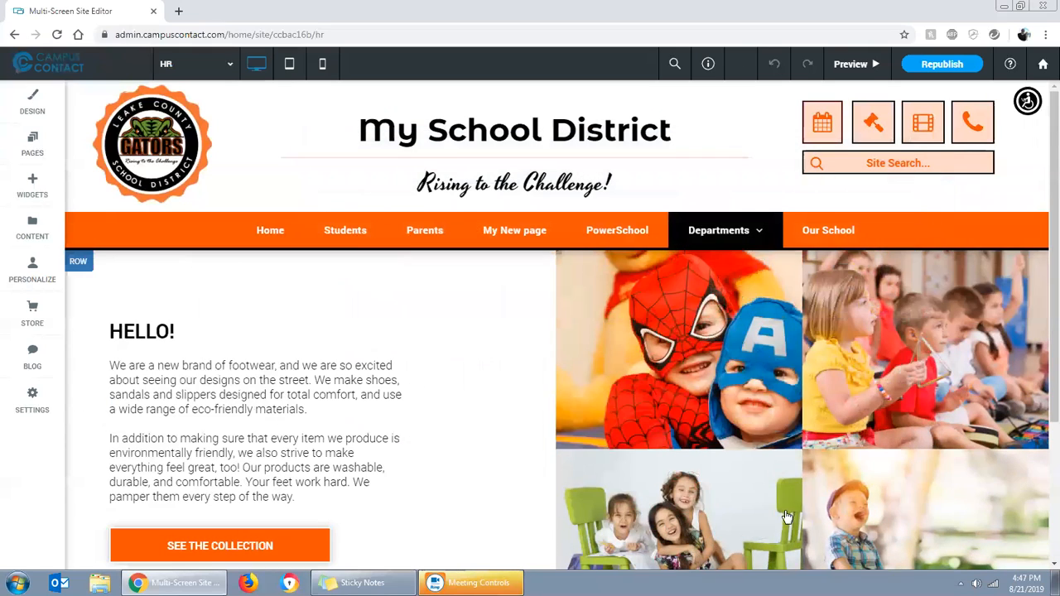
Reorder the photo gallery so the picture of the girls with green chairs comes first
{"action": "scroll", "coordinate": [916, 442], "scroll_direction": "down", "scroll_amount": 1}
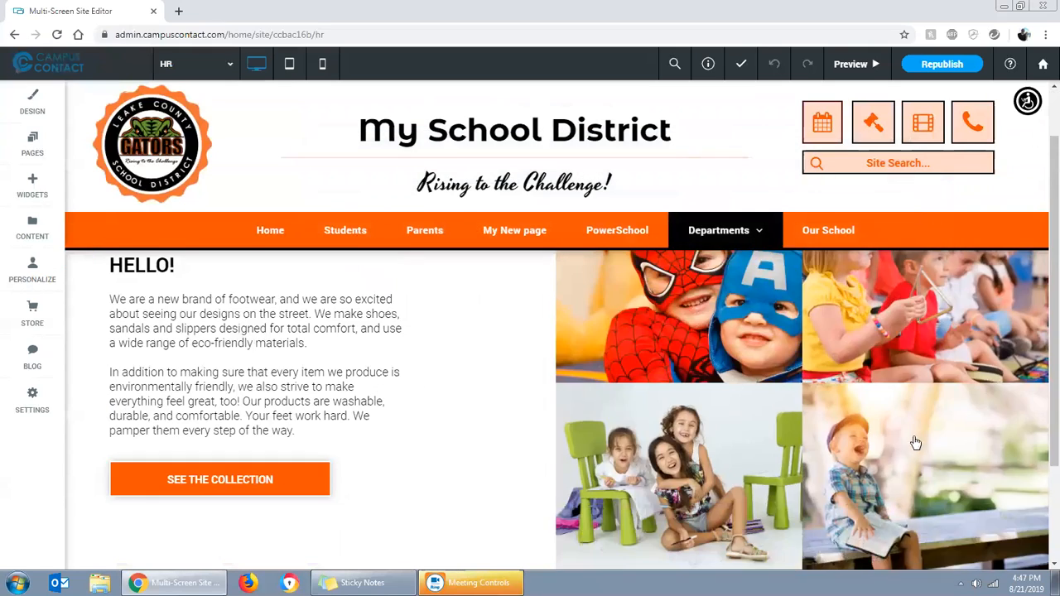
{"action": "left_click", "coordinate": [568, 422]}
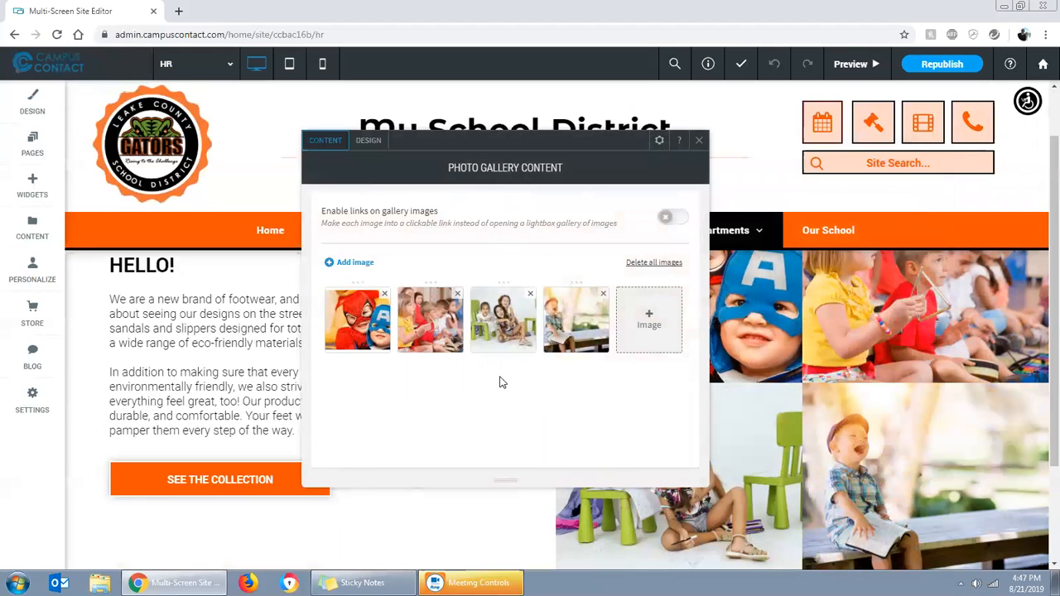
{"action": "left_click_drag", "start_coordinate": [511, 322], "coordinate": [370, 321]}
{"action": "left_click", "coordinate": [699, 140]}
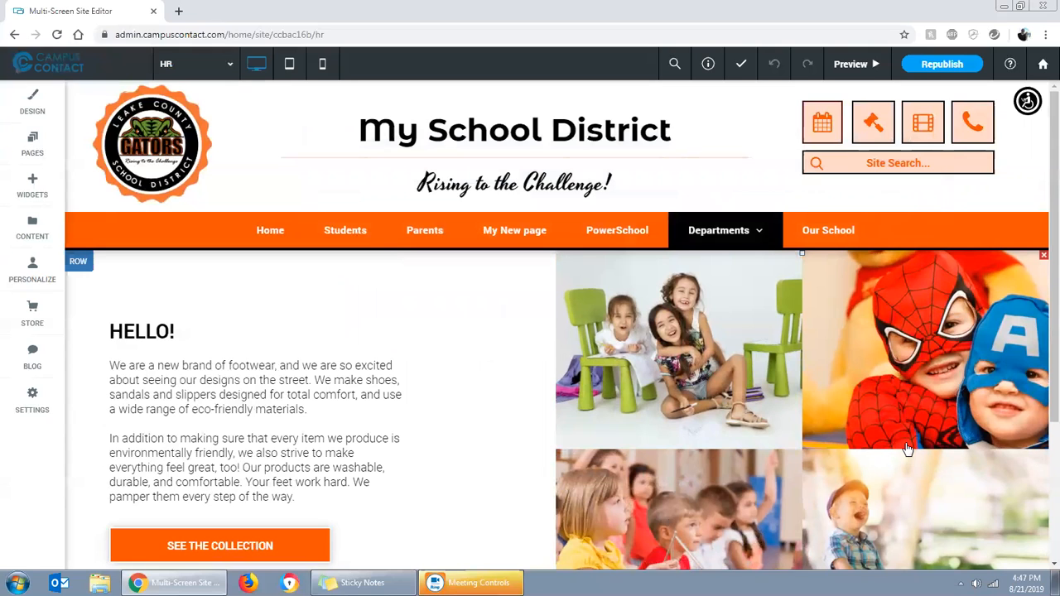
Replace the "HELLO!" heading of the section with "Welcome to my new page!"
{"action": "scroll", "coordinate": [390, 409], "scroll_direction": "down", "scroll_amount": 3}
{"action": "scroll", "coordinate": [390, 409], "scroll_direction": "up", "scroll_amount": 2}
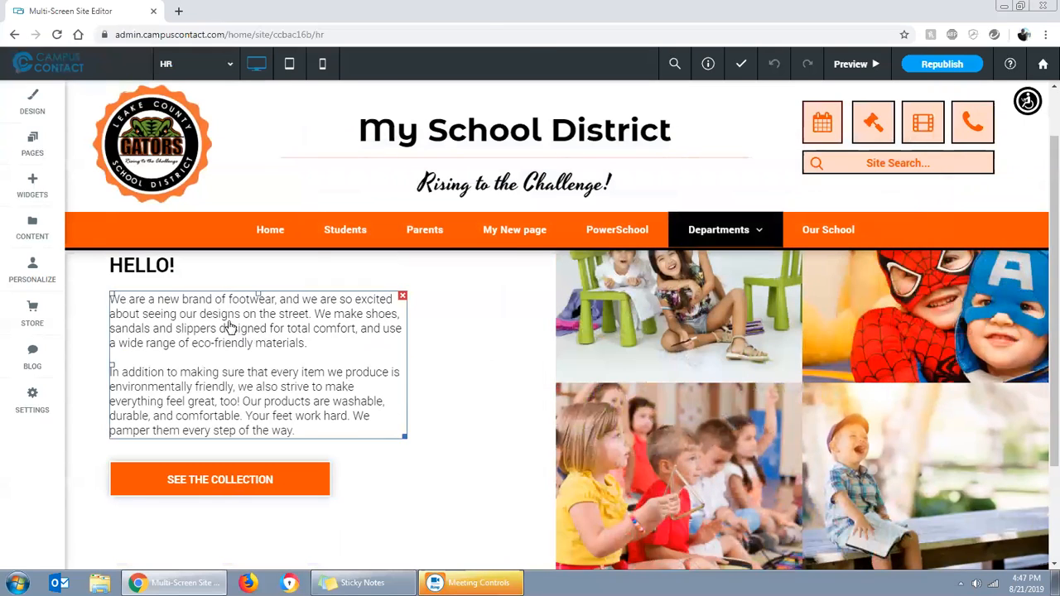
{"action": "double_click", "coordinate": [141, 273]}
{"action": "type", "text": "Welcome to my new page!"}
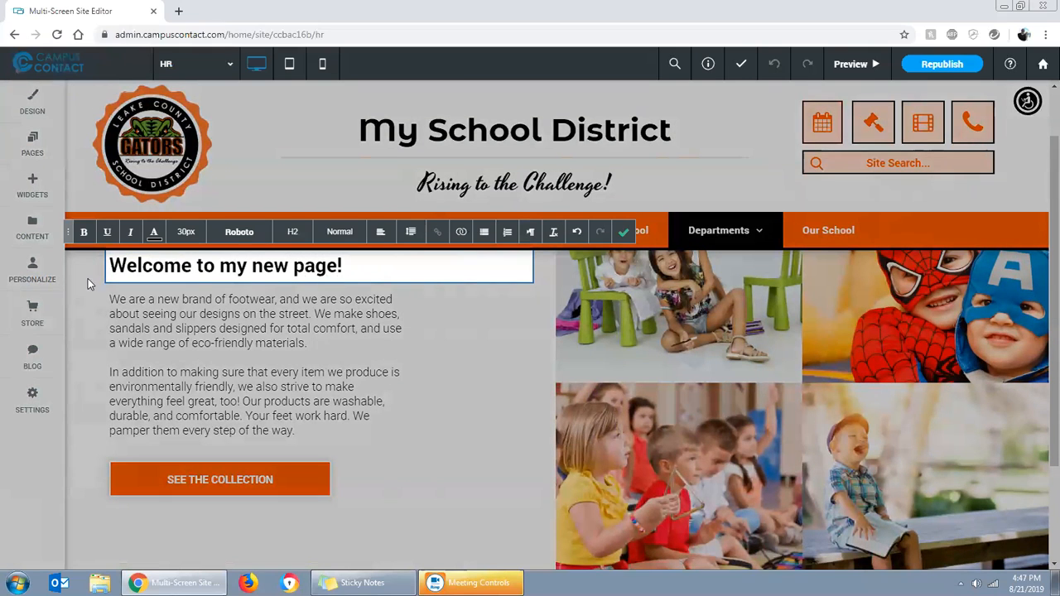
{"action": "left_click", "coordinate": [623, 240]}
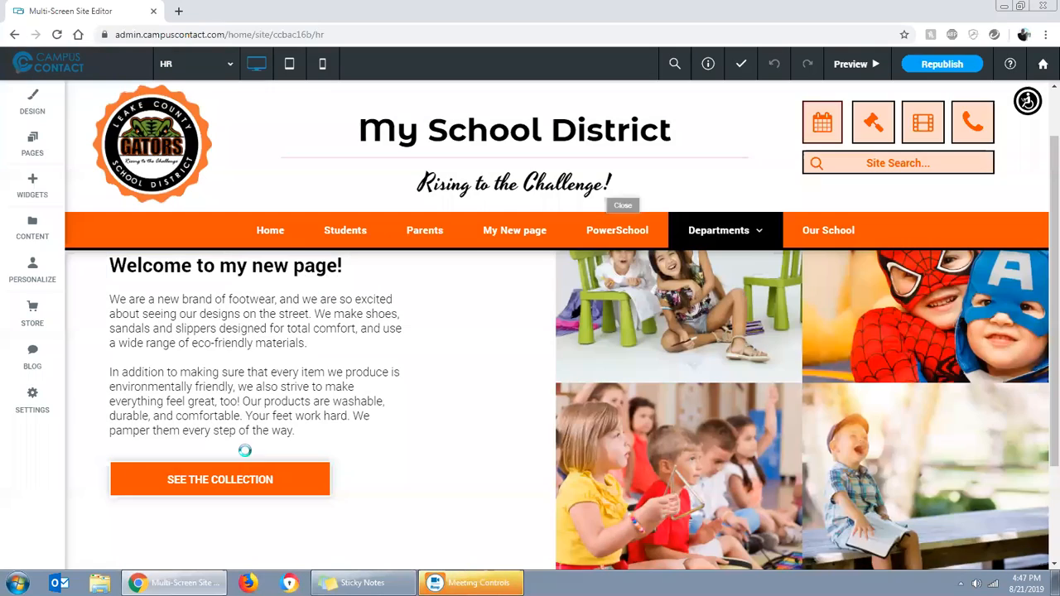
Replace the footwear paragraphs below the heading with "This is all the text that tells you about our school"
{"action": "left_click", "coordinate": [351, 428]}
{"action": "left_click_drag", "start_coordinate": [350, 428], "coordinate": [113, 294]}
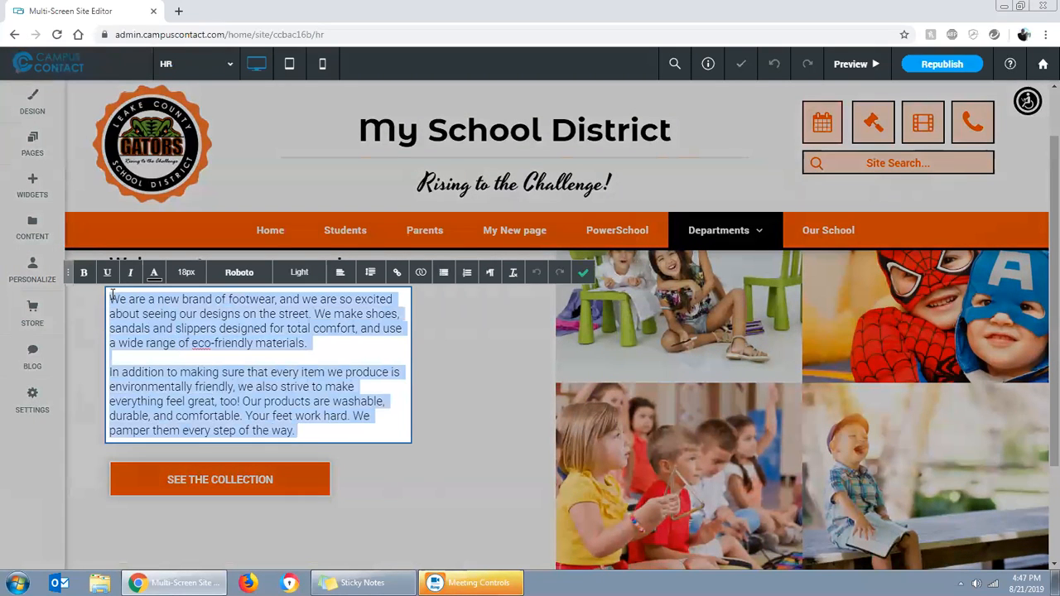
{"action": "type", "text": "Th"}
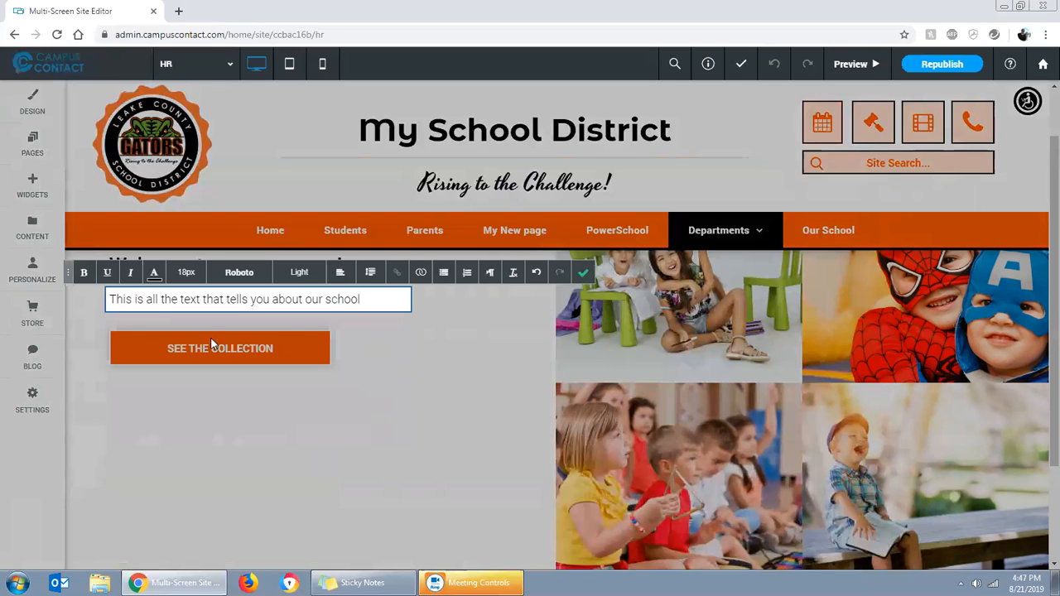
Copy the new sentence and paste it repeatedly after itself to fill out the paragraph to ten lines, and finish the text edit
{"action": "left_click_drag", "start_coordinate": [184, 280], "coordinate": [114, 289]}
{"action": "key", "text": "ctrl+c"}
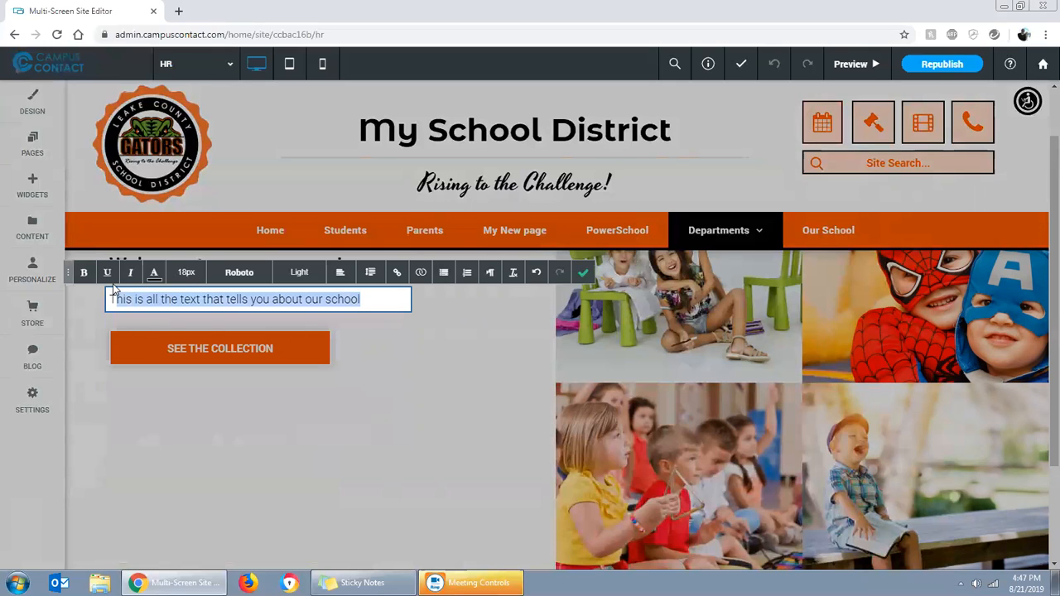
{"action": "left_click", "coordinate": [371, 299]}
{"action": "key", "text": "ctrl+v"}
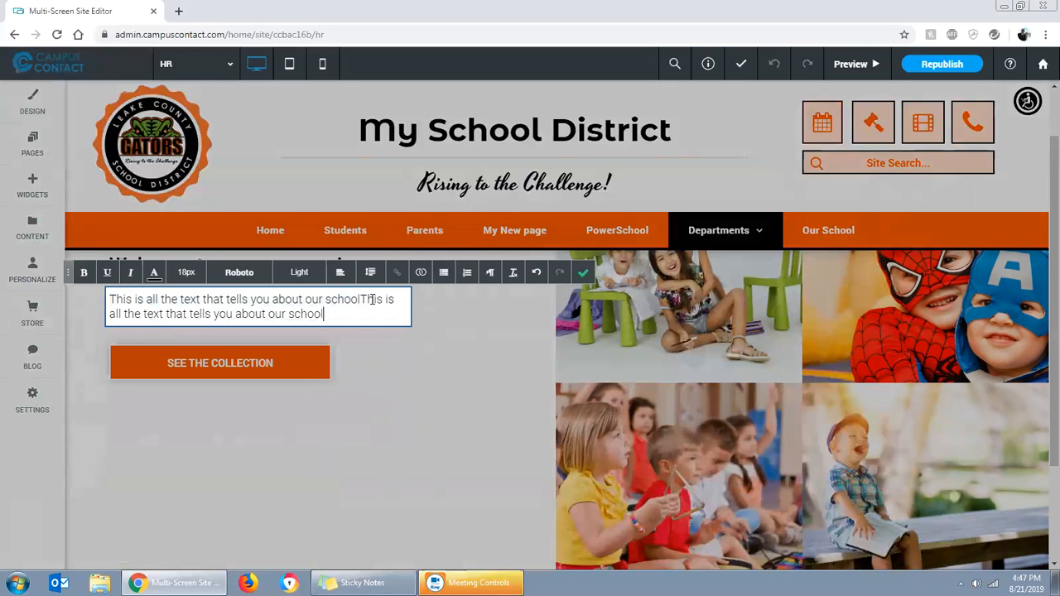
{"action": "key", "text": "ctrl+v"}
{"action": "key", "text": "ctrl+v"}
{"action": "key", "text": "ctrl+v"}
{"action": "key", "text": "ctrl+v"}
{"action": "key", "text": "ctrl+v"}
{"action": "key", "text": "ctrl+v"}
{"action": "key", "text": "ctrl+v"}
{"action": "key", "text": "ctrl+v"}
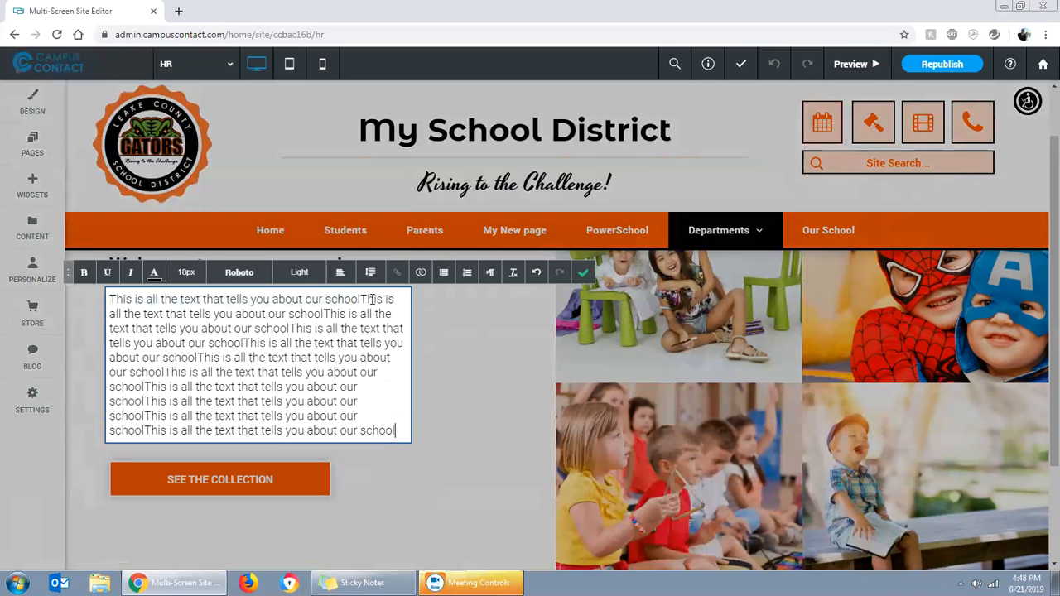
{"action": "left_click", "coordinate": [583, 272]}
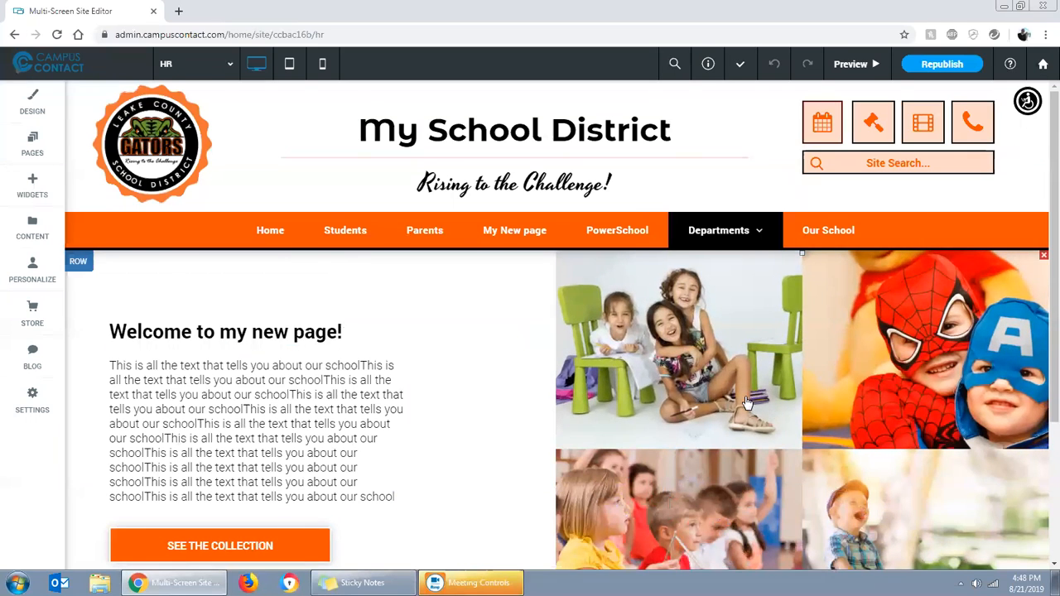
Delete the "SEE THE COLLECTION" button below the paragraph and undo the deletion
{"action": "scroll", "coordinate": [447, 426], "scroll_direction": "down", "scroll_amount": 1}
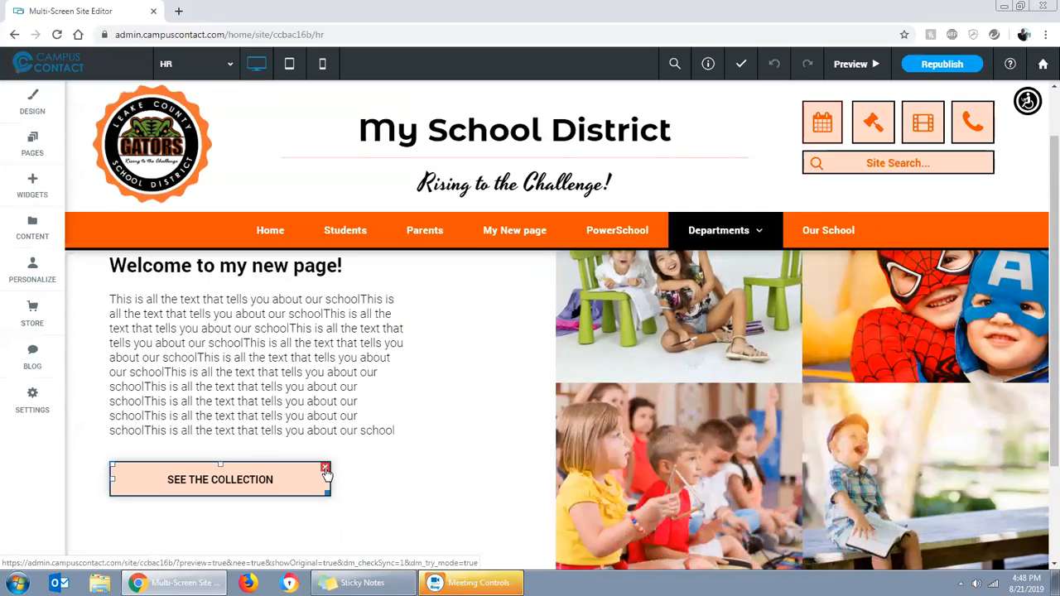
{"action": "left_click", "coordinate": [325, 469]}
{"action": "scroll", "coordinate": [428, 455], "scroll_direction": "down", "scroll_amount": 1}
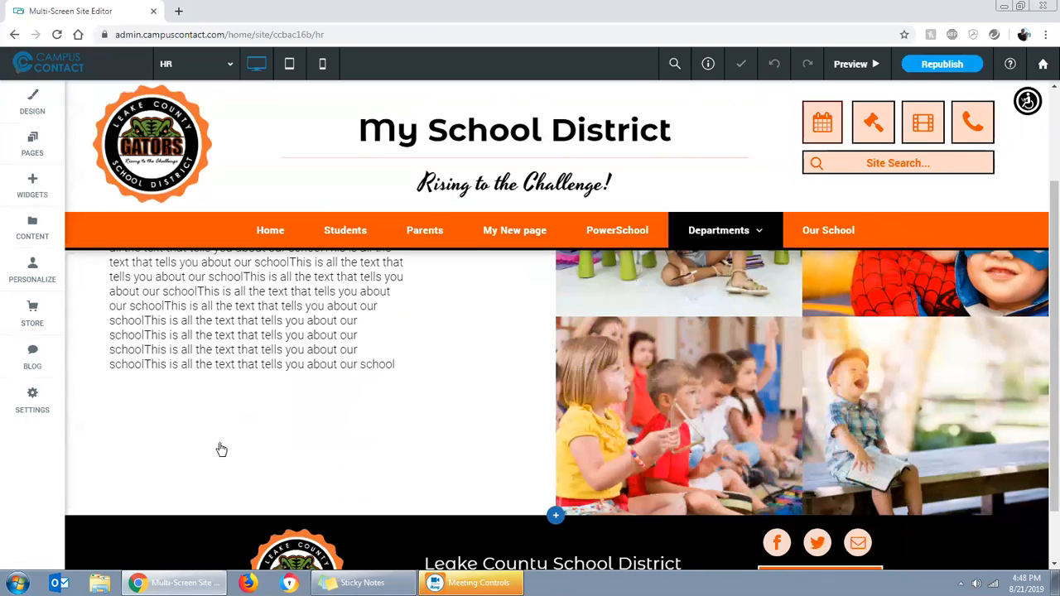
{"action": "right_click", "coordinate": [234, 346]}
{"action": "left_click", "coordinate": [772, 63]}
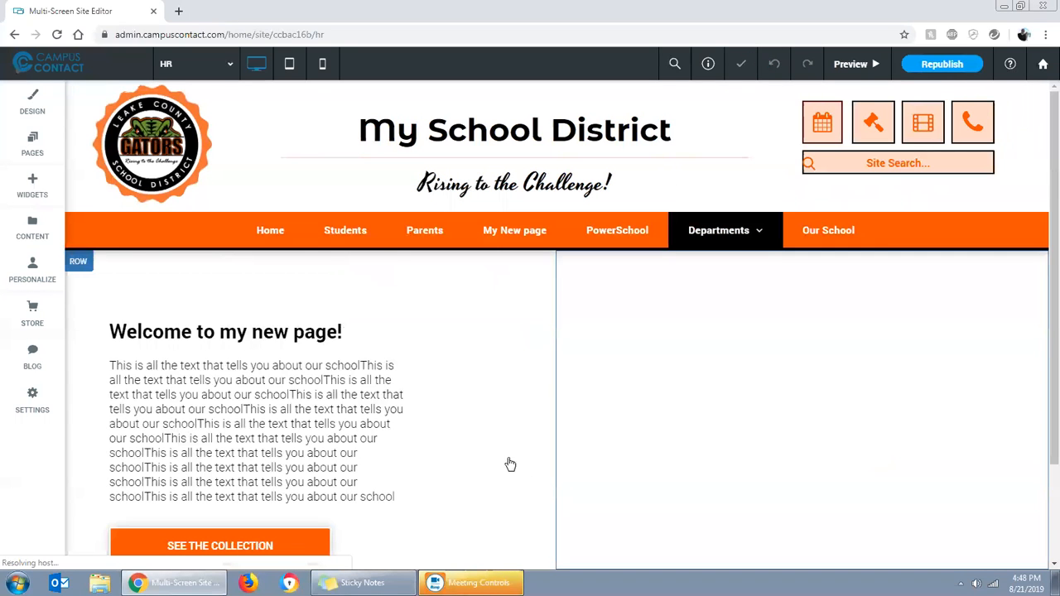
{"action": "scroll", "coordinate": [787, 435], "scroll_direction": "up", "scroll_amount": 2}
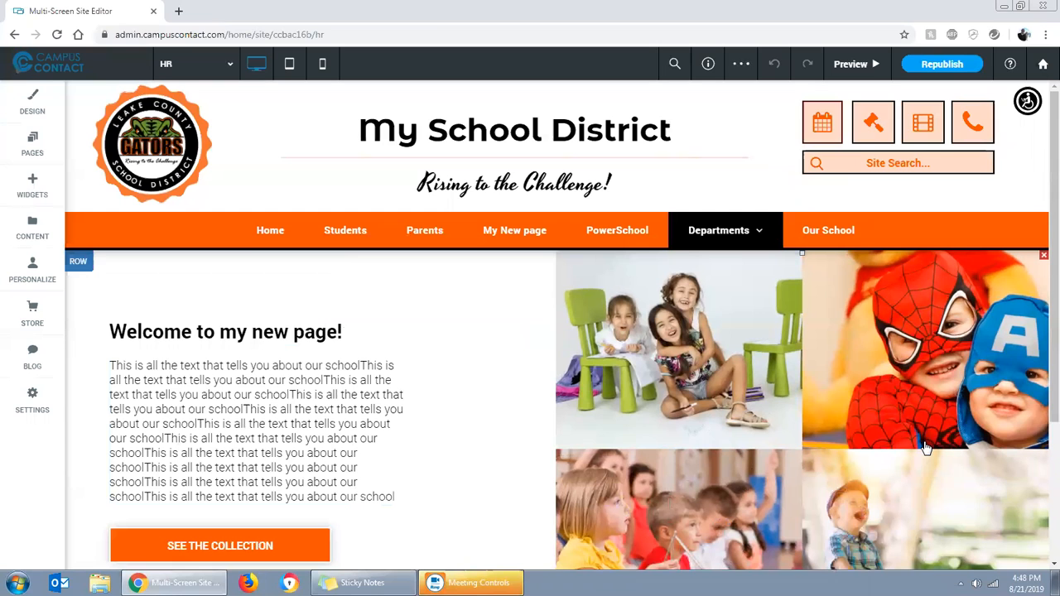
Start a new section between the welcome section and the footer, and browse the About and Logos designs
{"action": "scroll", "coordinate": [944, 448], "scroll_direction": "down", "scroll_amount": 2}
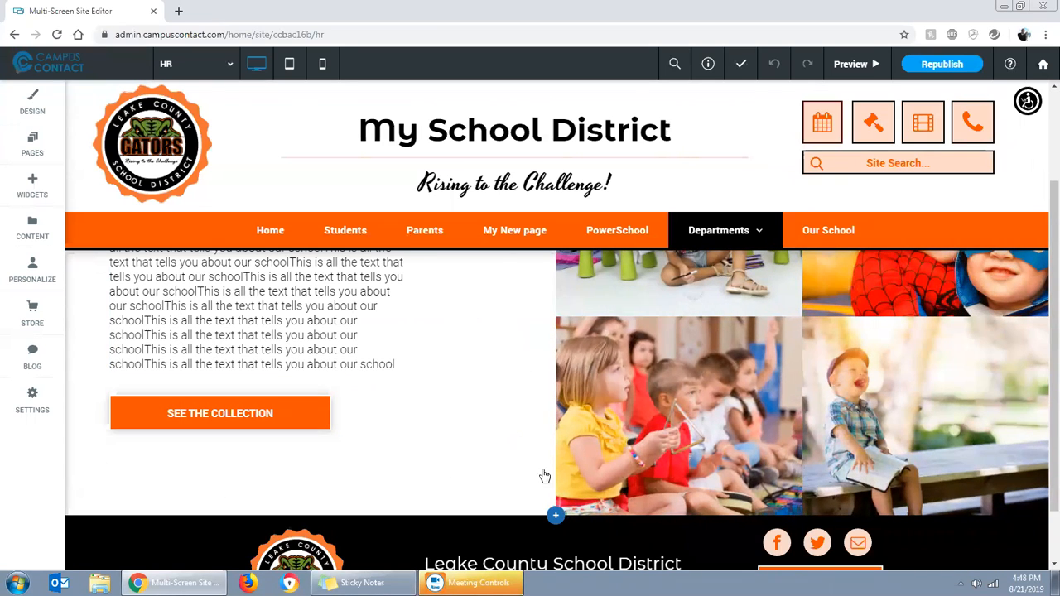
{"action": "scroll", "coordinate": [445, 419], "scroll_direction": "down", "scroll_amount": 1}
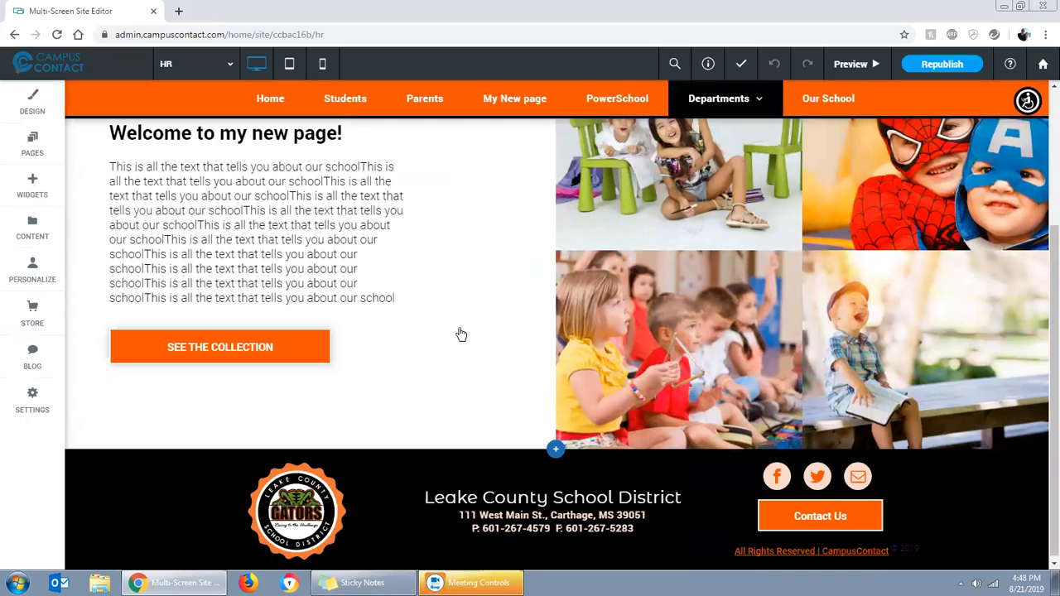
{"action": "left_click", "coordinate": [551, 447]}
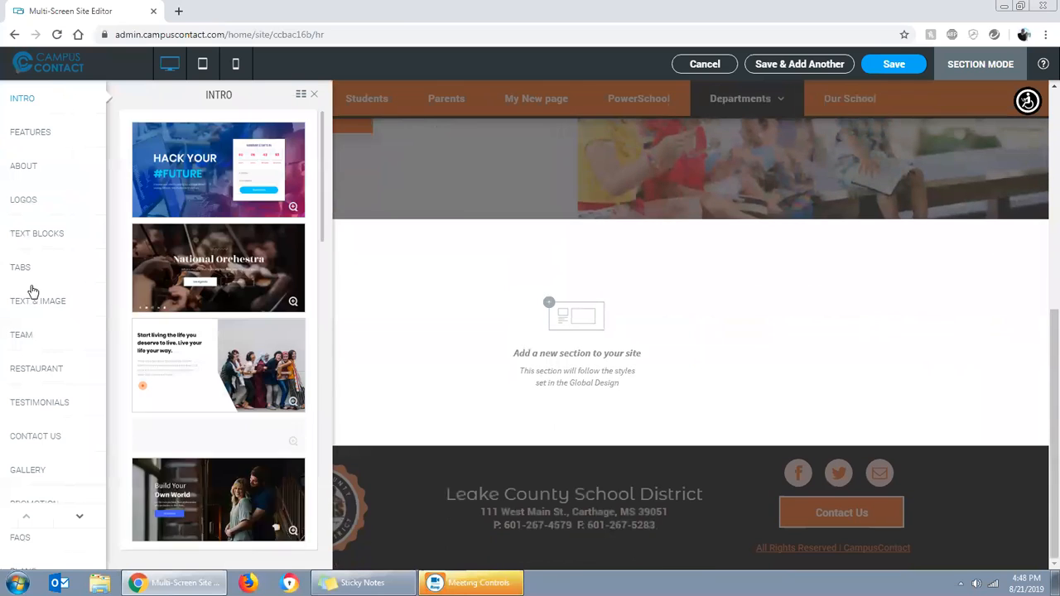
{"action": "left_click", "coordinate": [32, 166]}
{"action": "scroll", "coordinate": [191, 340], "scroll_direction": "down", "scroll_amount": 5}
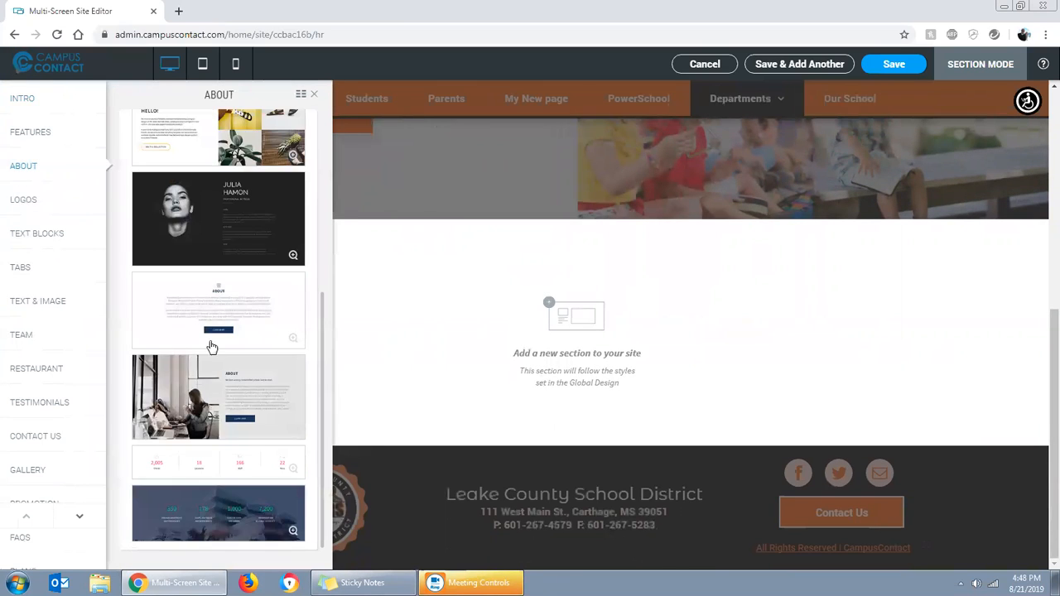
{"action": "left_click", "coordinate": [33, 207]}
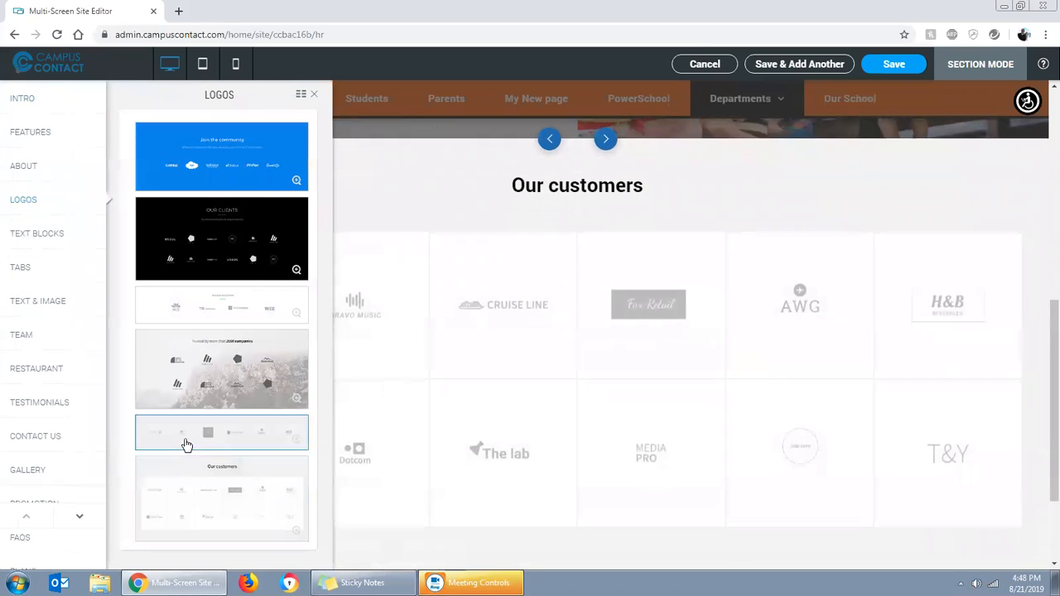
Choose the Text Blocks design with three numbered paragraphs (01, 02, 03) and save the section to the HR page
{"action": "left_click", "coordinate": [22, 234]}
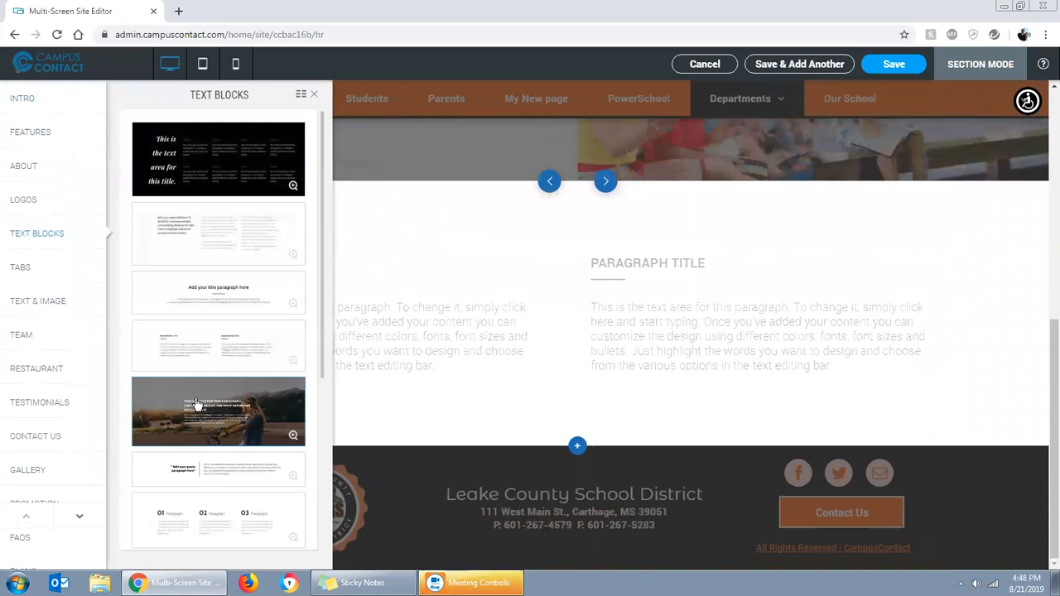
{"action": "scroll", "coordinate": [202, 390], "scroll_direction": "down", "scroll_amount": 1}
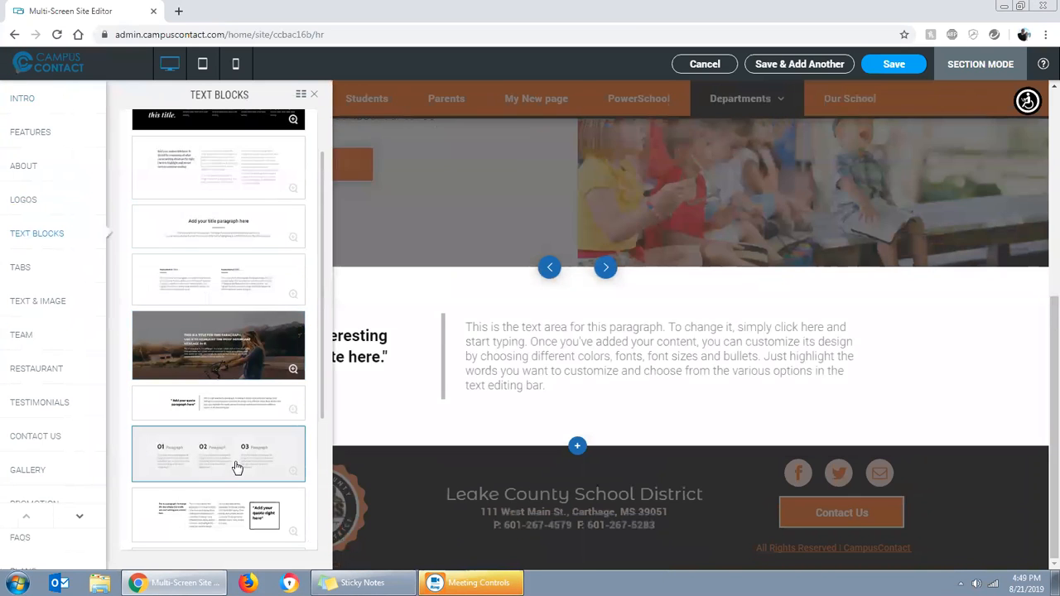
{"action": "scroll", "coordinate": [236, 466], "scroll_direction": "down", "scroll_amount": 2}
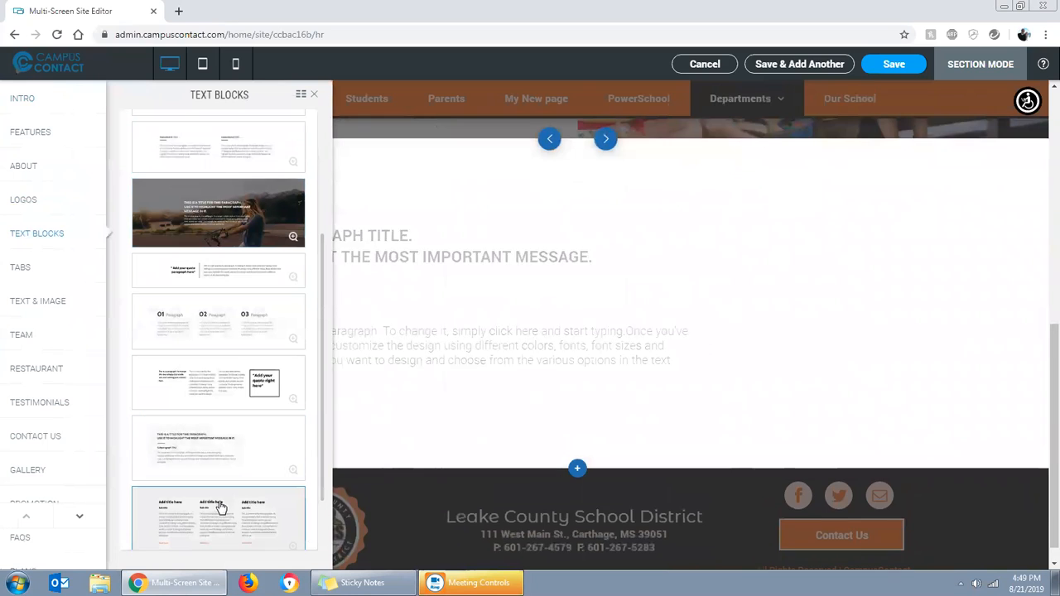
{"action": "left_click", "coordinate": [203, 329]}
{"action": "left_click", "coordinate": [315, 97]}
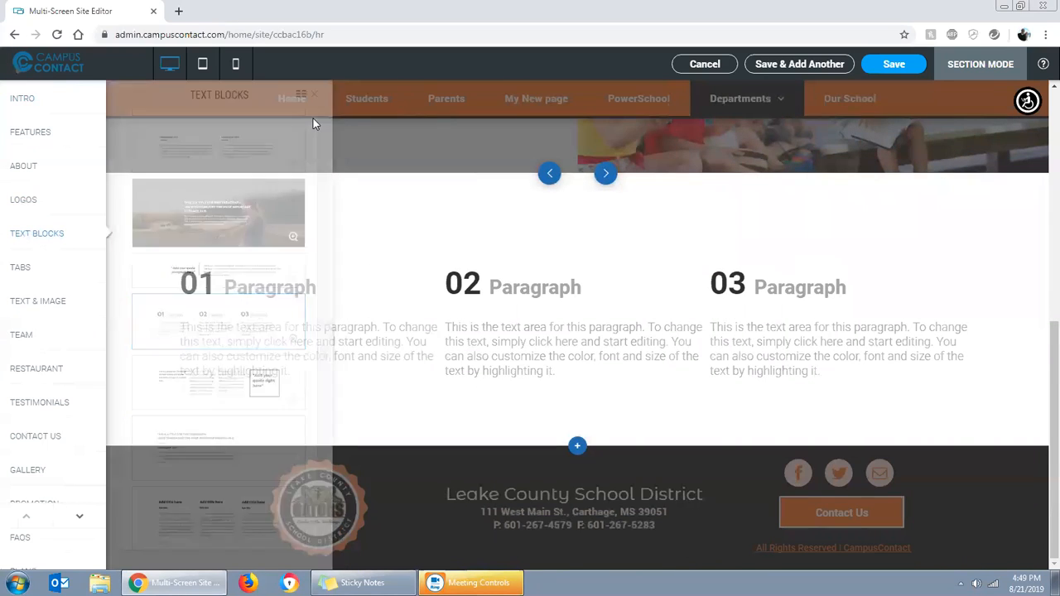
{"action": "left_click", "coordinate": [894, 69]}
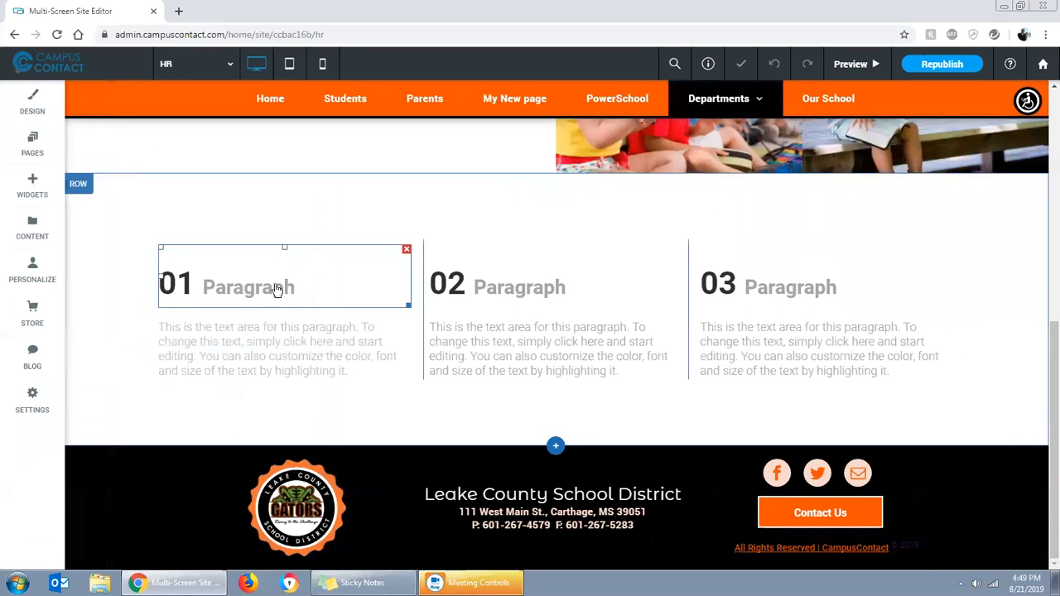
Change the word "Paragraph" in the first column's heading to "January", keeping the number 01
{"action": "left_click", "coordinate": [181, 289]}
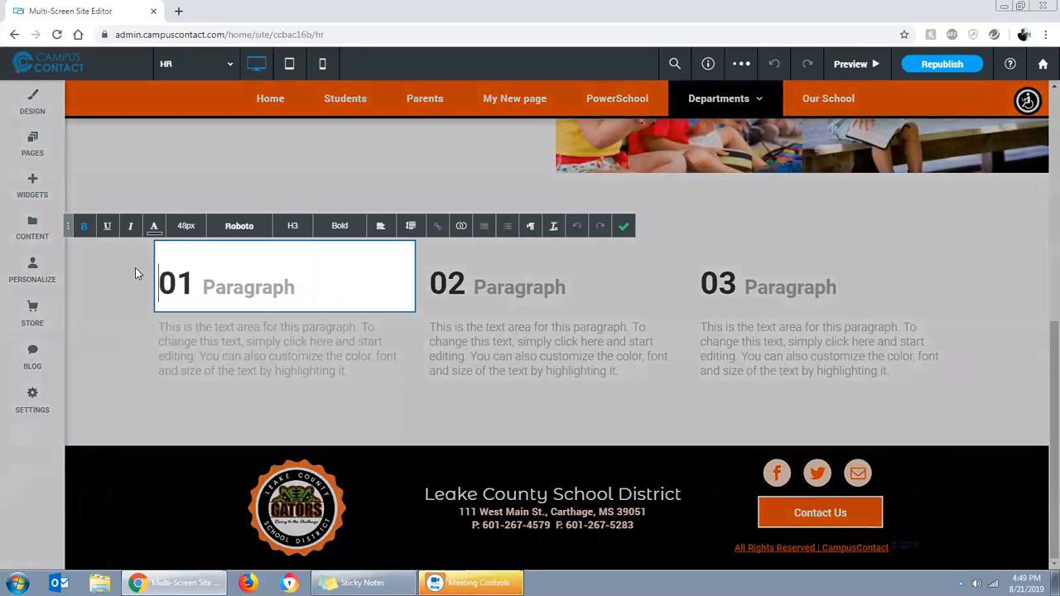
{"action": "left_click_drag", "start_coordinate": [201, 283], "coordinate": [294, 299]}
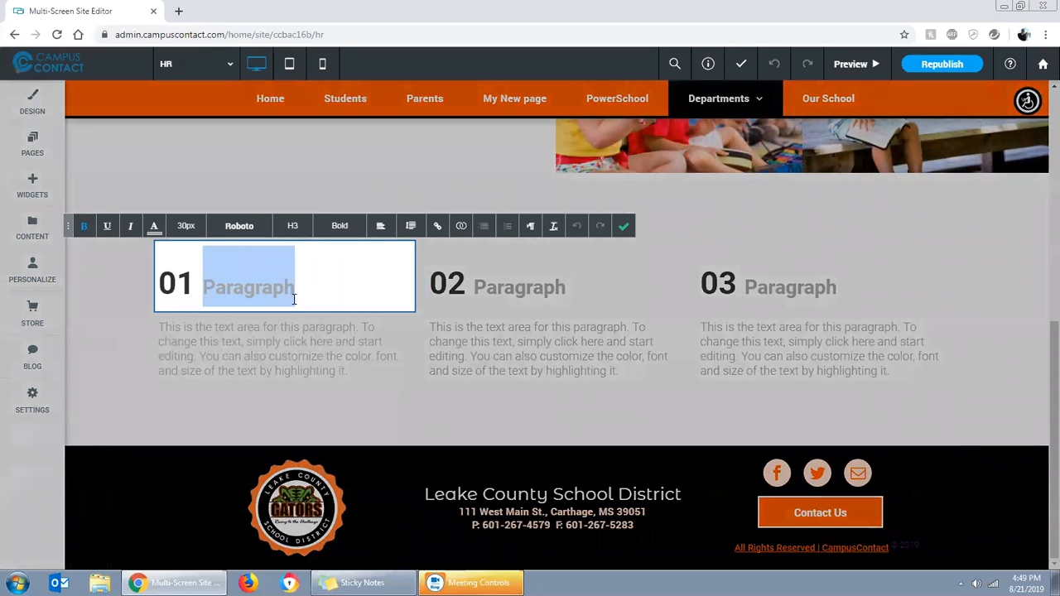
{"action": "type", "text": "Janh"}
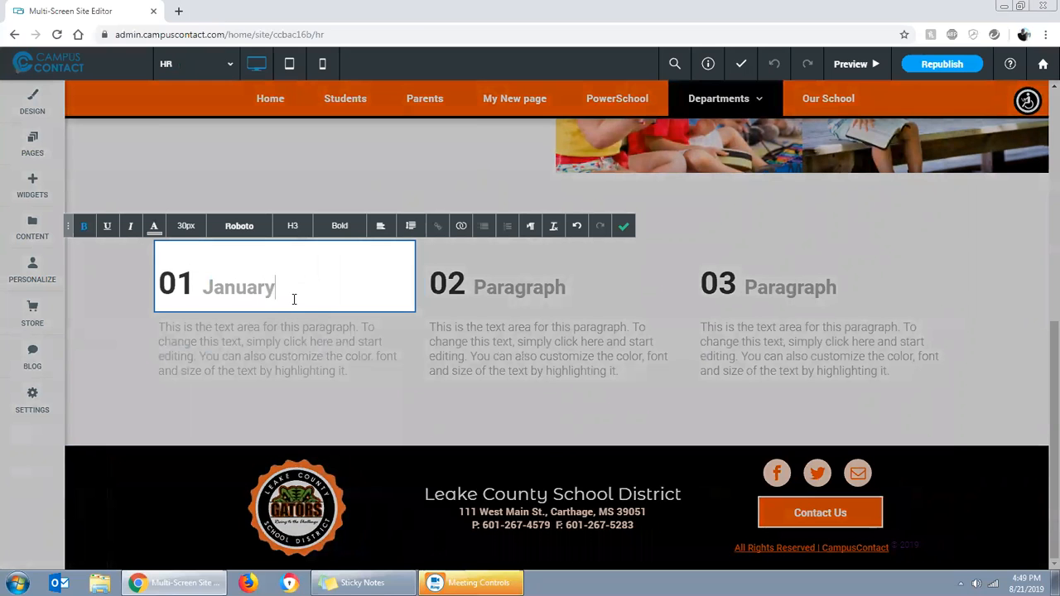
{"action": "left_click", "coordinate": [622, 226]}
Change the second column's heading to "17 January"
{"action": "left_click", "coordinate": [476, 287]}
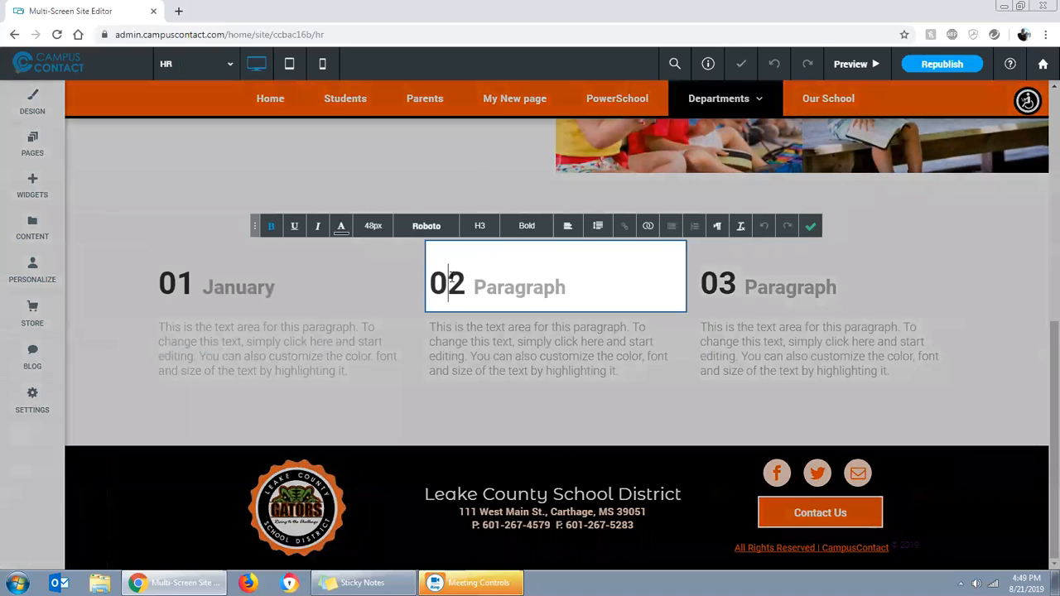
{"action": "key", "text": "BackSpace"}
{"action": "type", "text": "17"}
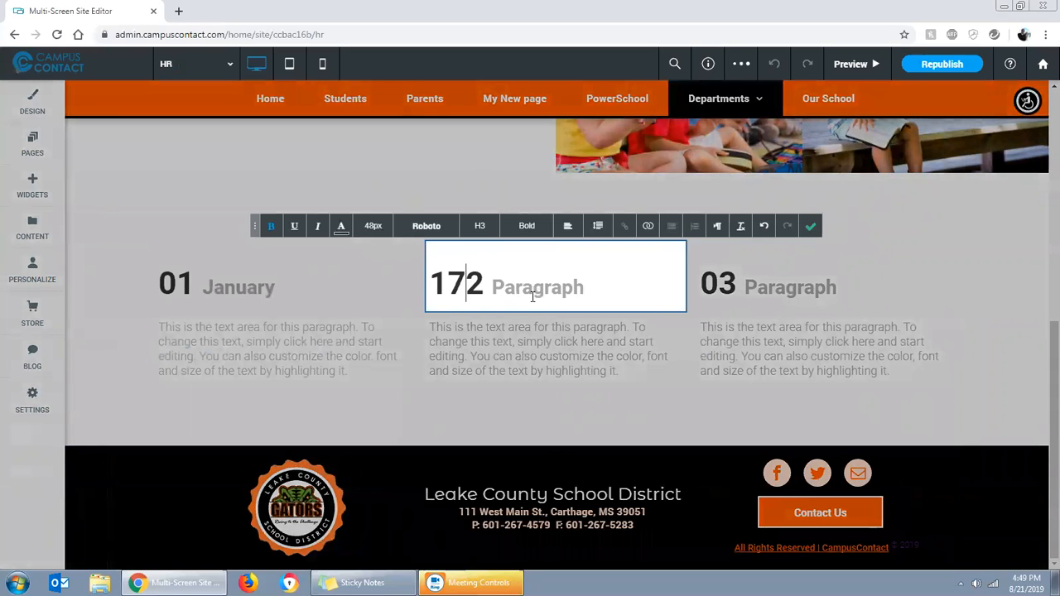
{"action": "key", "text": "Delete"}
{"action": "left_click_drag", "start_coordinate": [477, 287], "coordinate": [586, 290]}
{"action": "type", "text": "January"}
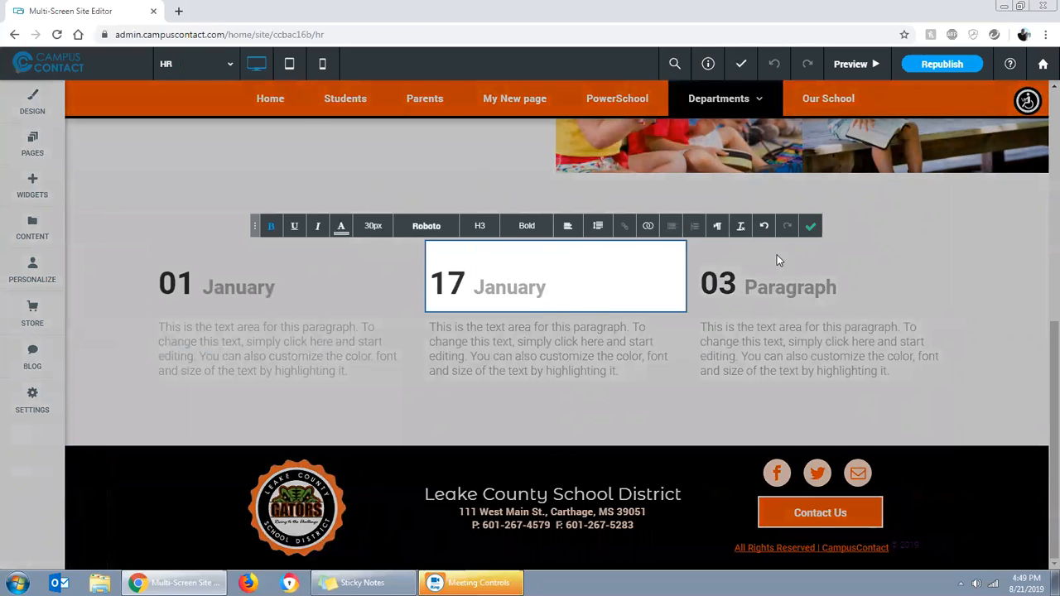
{"action": "left_click", "coordinate": [810, 226]}
Change the word "Paragraph" in the third column's heading to "February", keeping the number 03
{"action": "left_click", "coordinate": [720, 285]}
{"action": "left_click", "coordinate": [719, 283]}
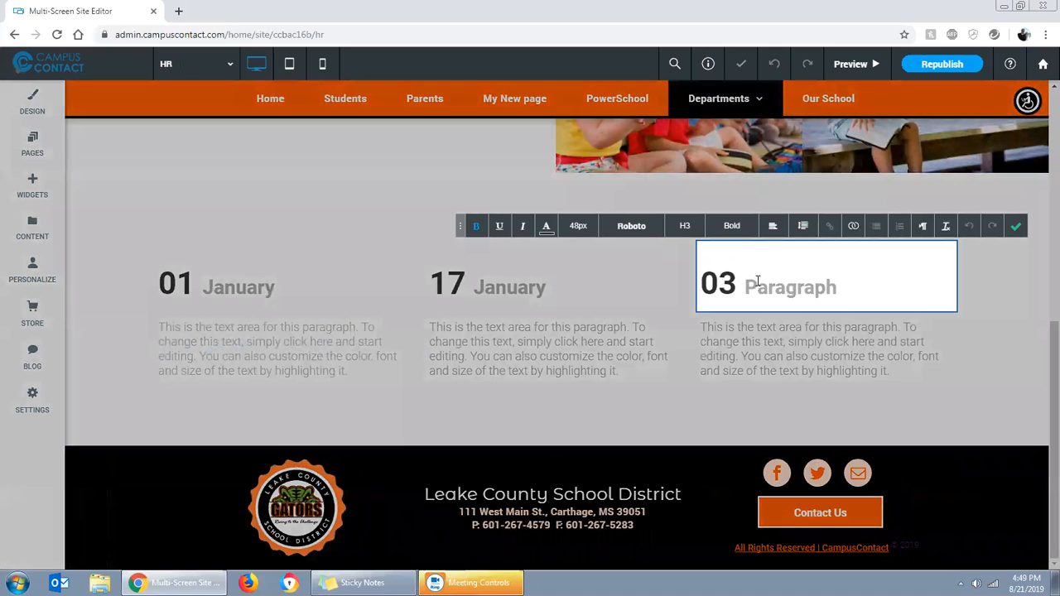
{"action": "left_click_drag", "start_coordinate": [752, 284], "coordinate": [837, 284]}
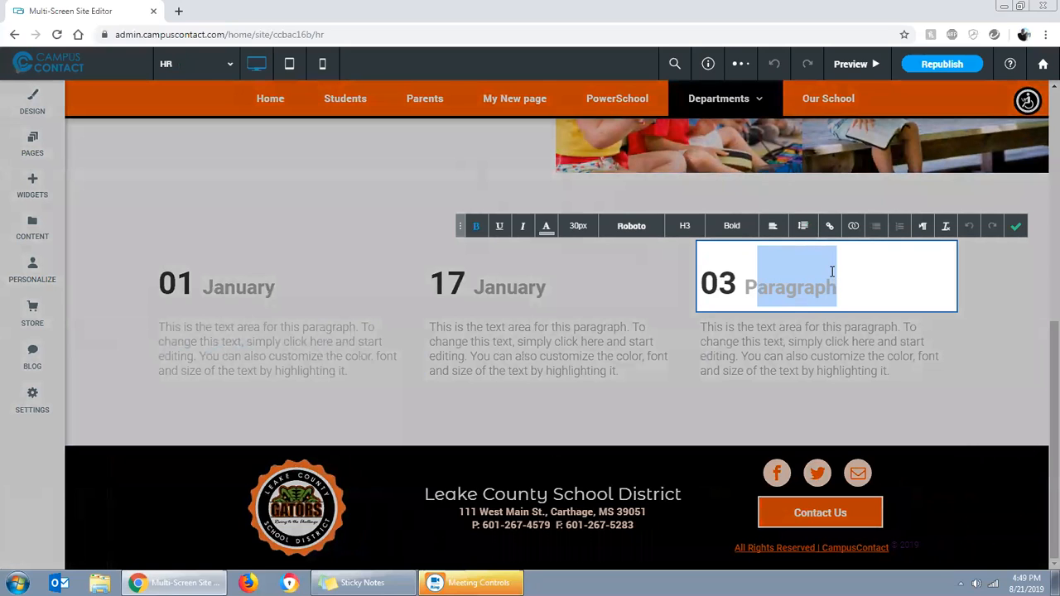
{"action": "key", "text": "BackSpace"}
{"action": "key", "text": "BackSpace"}
{"action": "type", "text": "Febru"}
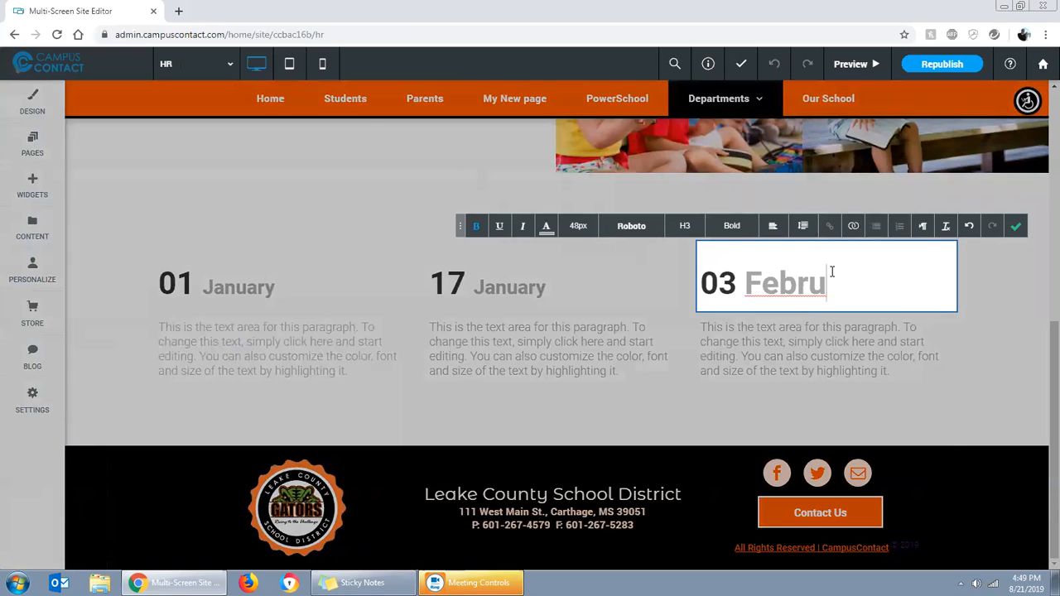
{"action": "type", "text": "ary"}
{"action": "left_click", "coordinate": [1013, 338]}
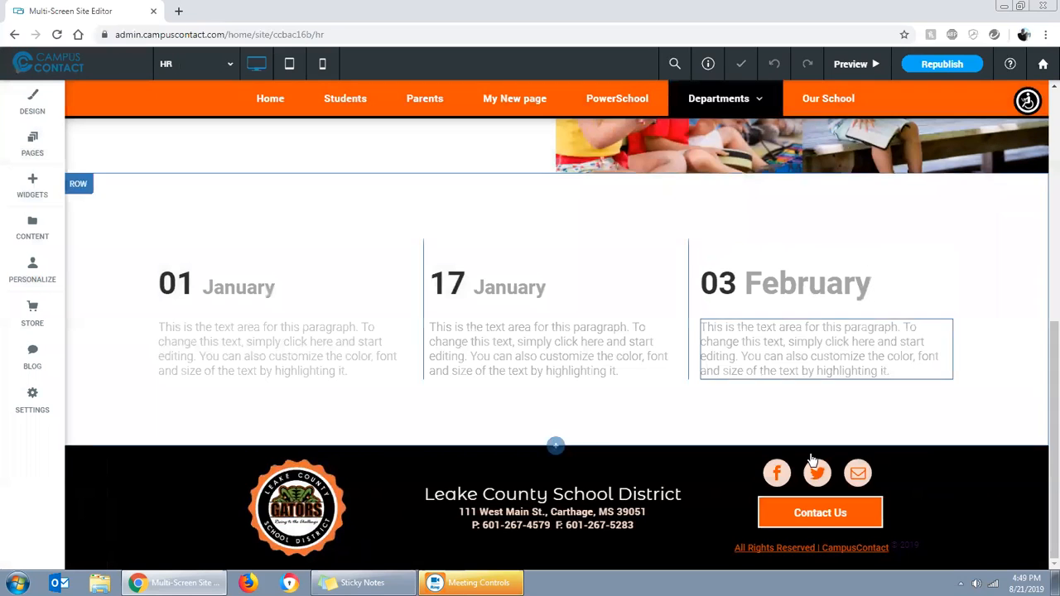
Set the text size of the word "February" in the third column's heading to 30px
{"action": "left_click", "coordinate": [495, 285]}
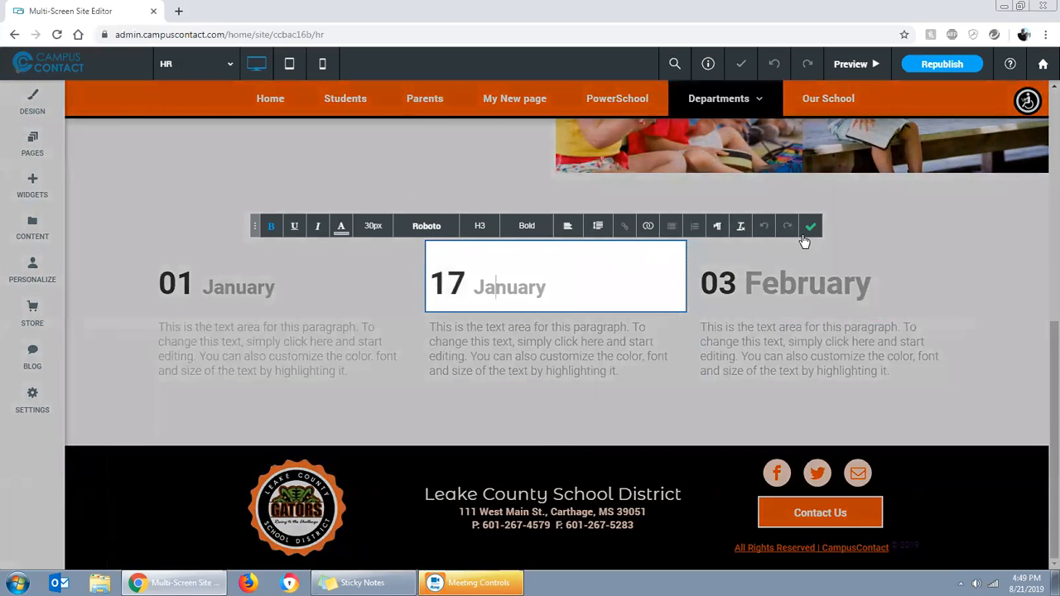
{"action": "left_click", "coordinate": [799, 280]}
{"action": "double_click", "coordinate": [805, 281]}
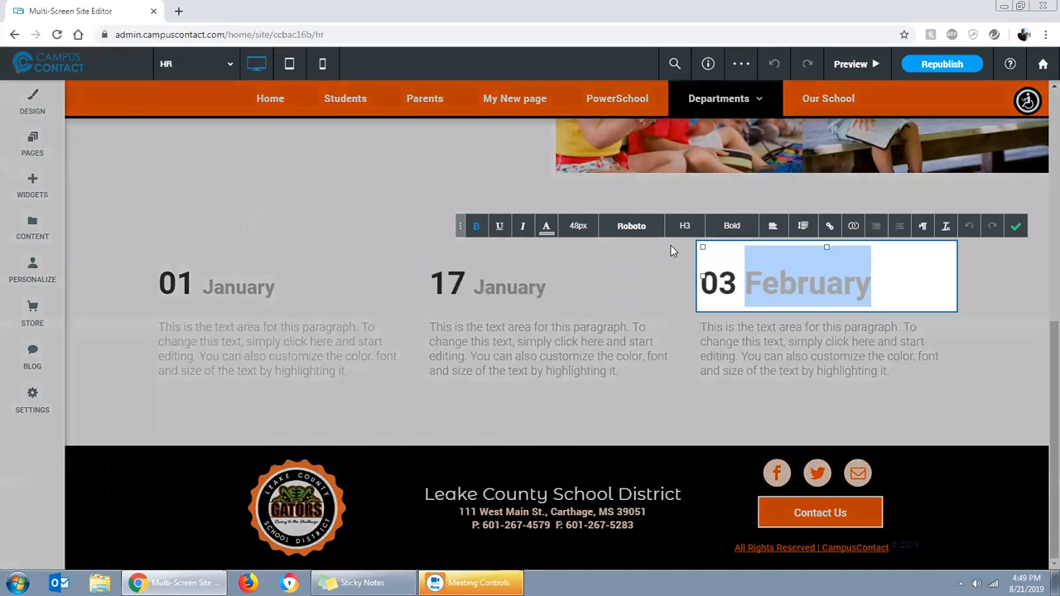
{"action": "left_click", "coordinate": [578, 225]}
{"action": "scroll", "coordinate": [582, 313], "scroll_direction": "down", "scroll_amount": 2}
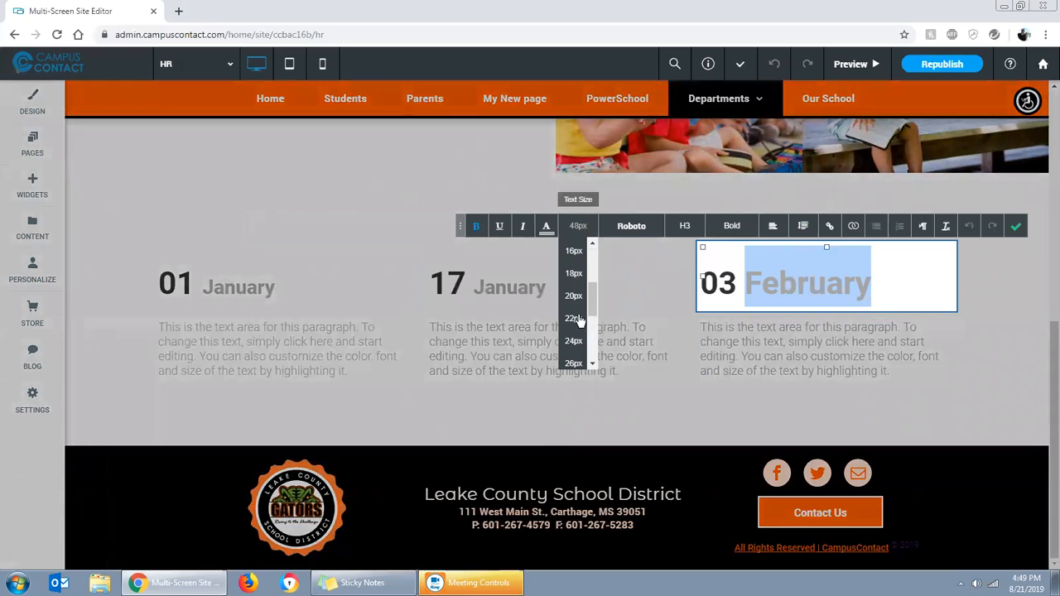
{"action": "scroll", "coordinate": [578, 321], "scroll_direction": "down", "scroll_amount": 2}
{"action": "left_click", "coordinate": [573, 342]}
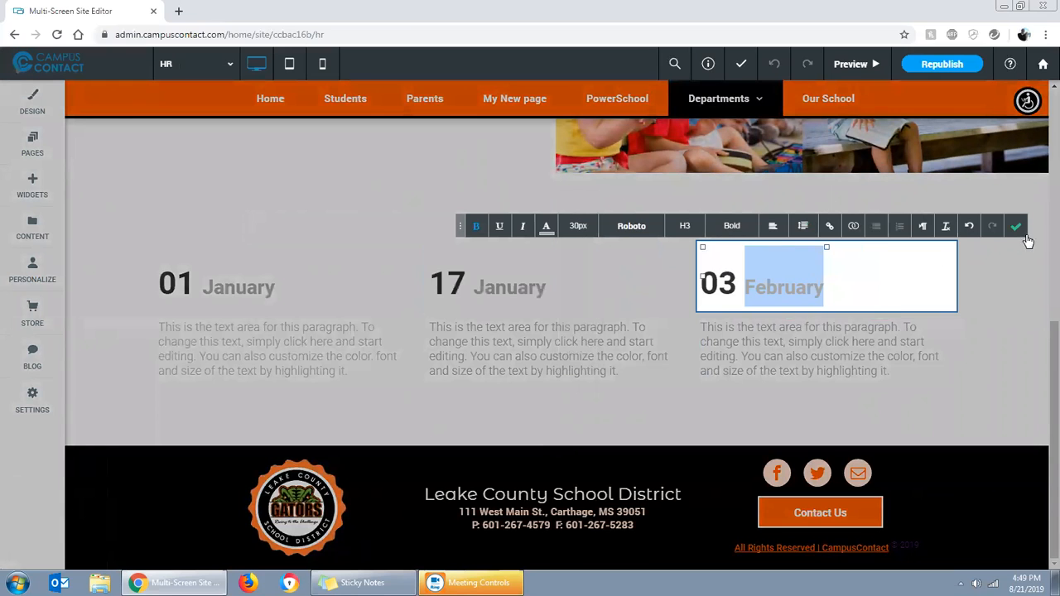
{"action": "left_click", "coordinate": [1017, 227]}
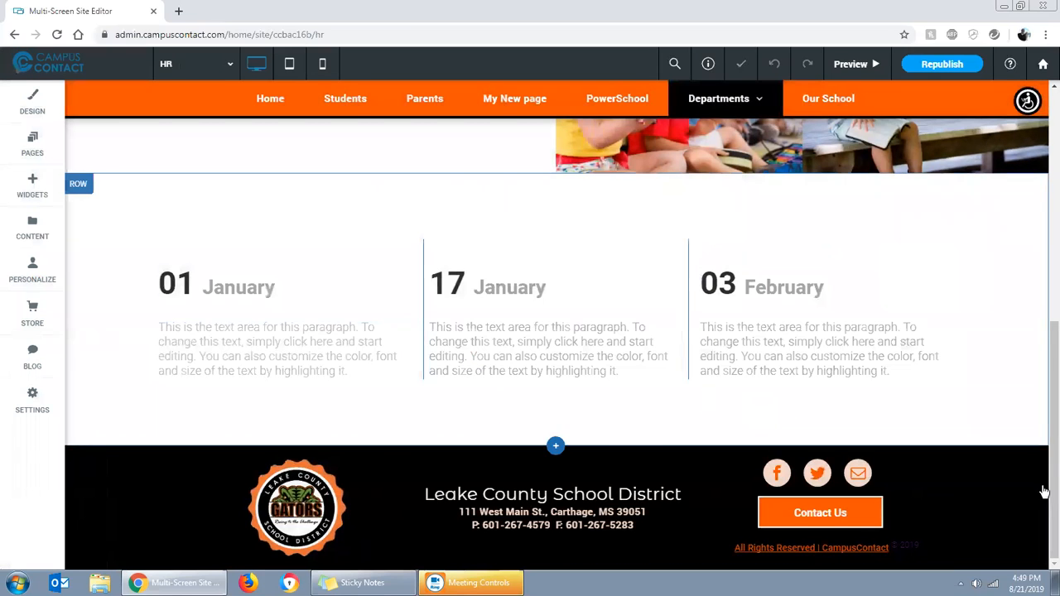
Color the word "January" in the first column's heading with the pinkish red from the recent colors
{"action": "left_click", "coordinate": [266, 286]}
{"action": "left_click_drag", "start_coordinate": [275, 287], "coordinate": [204, 287]}
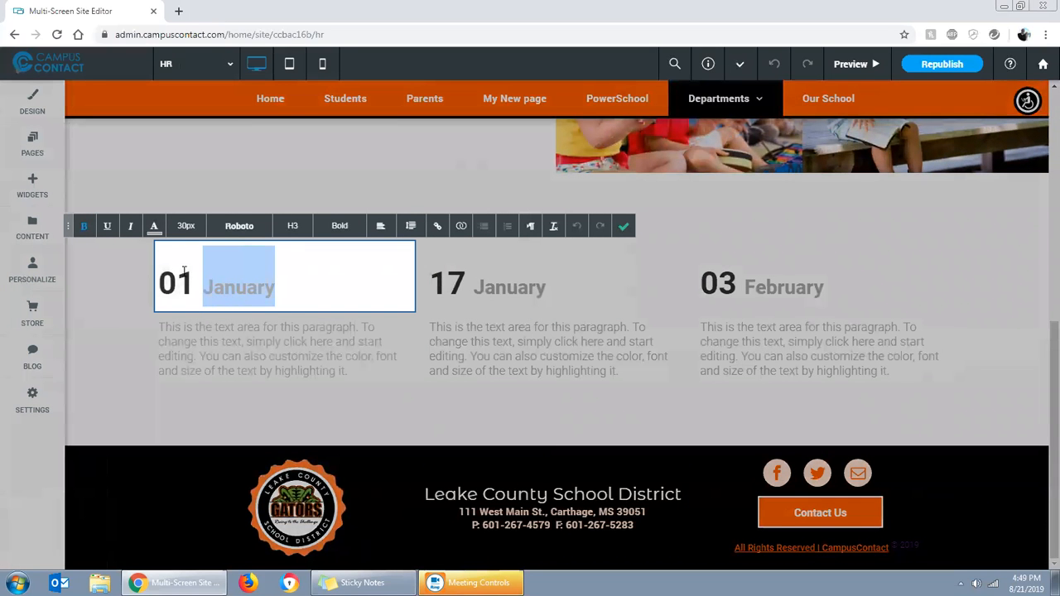
{"action": "left_click", "coordinate": [153, 226]}
{"action": "left_click", "coordinate": [262, 310]}
Apply the recent pinkish red color to the word "January" in the second column's heading
{"action": "left_click", "coordinate": [563, 286]}
{"action": "left_click_drag", "start_coordinate": [564, 282], "coordinate": [470, 286]}
{"action": "left_click", "coordinate": [346, 231]}
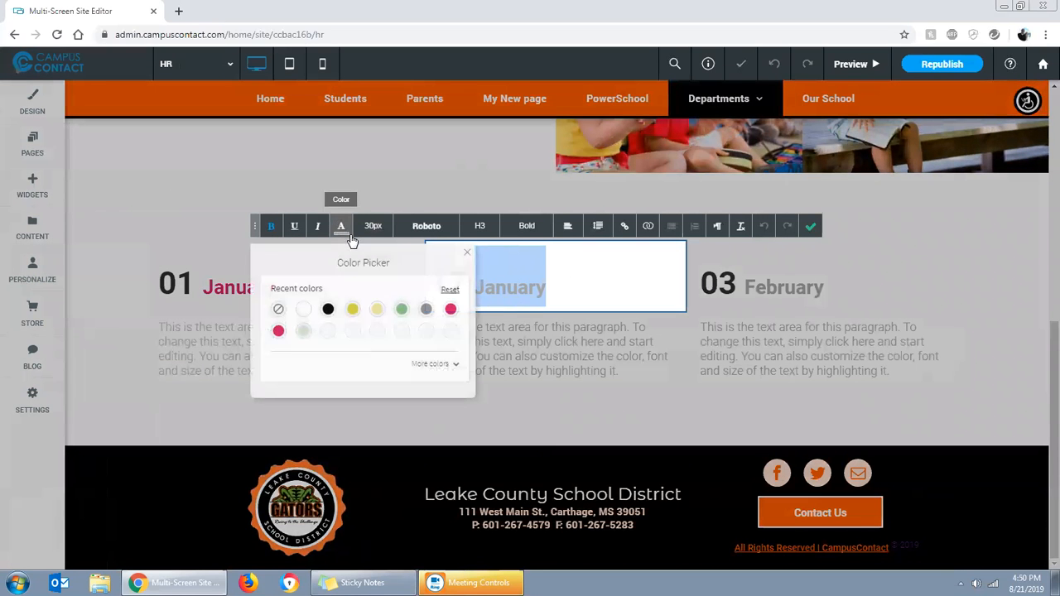
{"action": "left_click", "coordinate": [451, 308]}
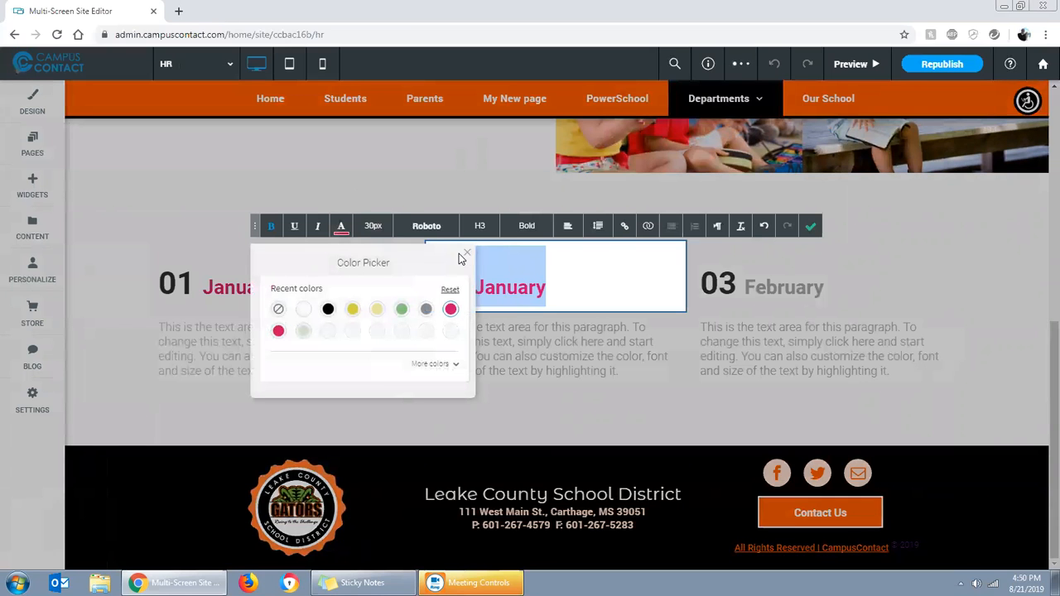
{"action": "left_click", "coordinate": [808, 228]}
Color the word "February" in the third column's heading the same recent pinkish red
{"action": "left_click", "coordinate": [820, 287]}
{"action": "left_click_drag", "start_coordinate": [820, 286], "coordinate": [748, 280]}
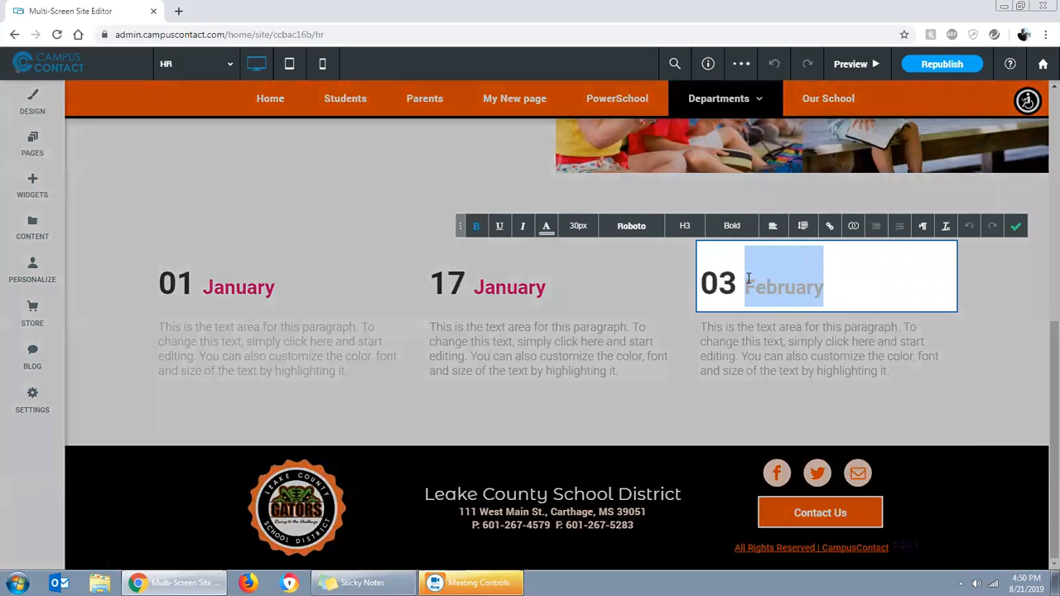
{"action": "left_click", "coordinate": [546, 226]}
{"action": "left_click", "coordinate": [654, 309]}
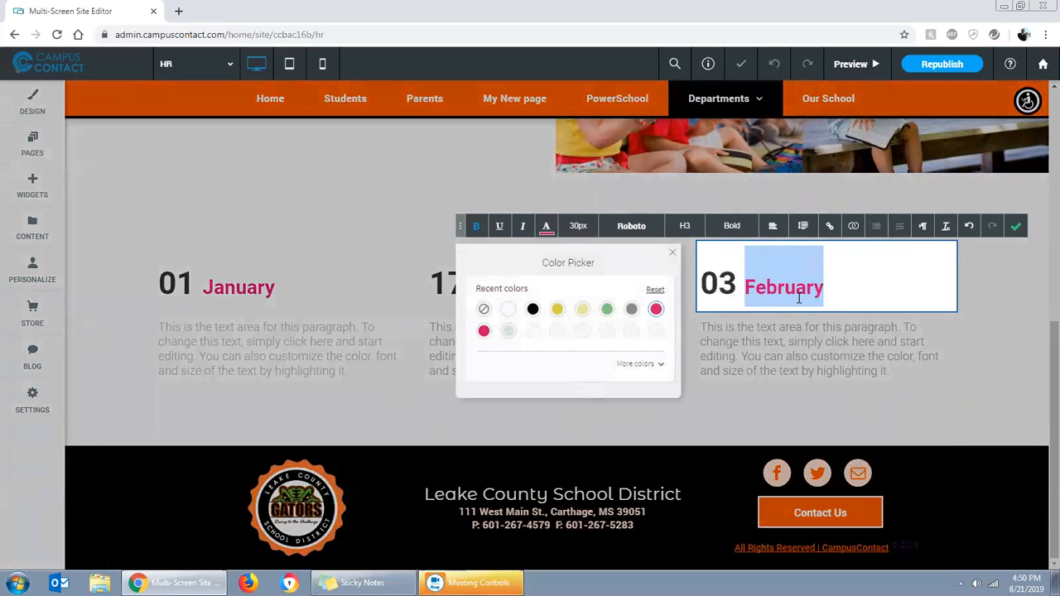
{"action": "left_click", "coordinate": [1016, 226]}
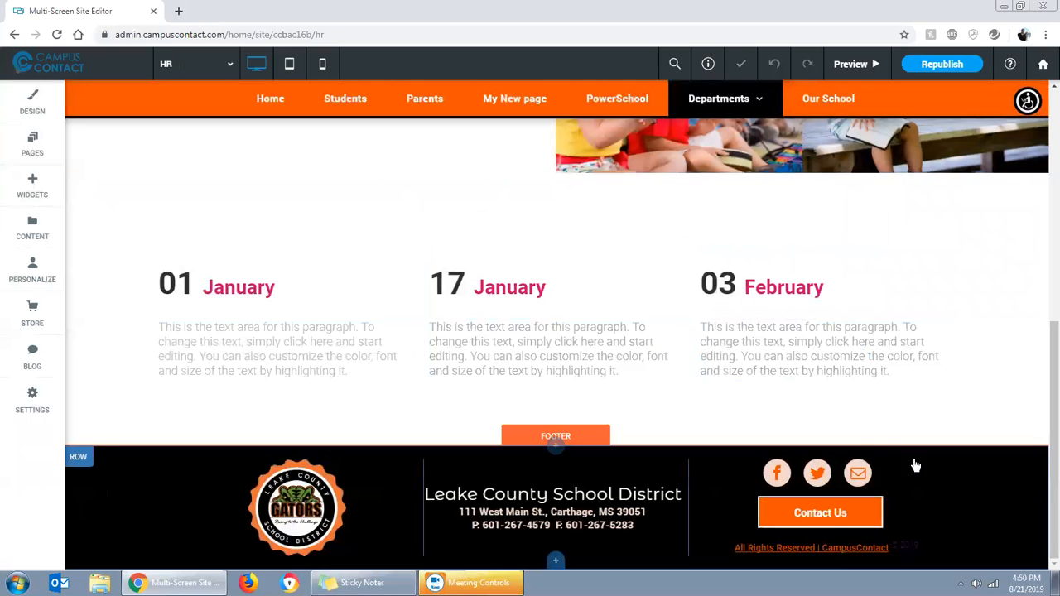
{"action": "scroll", "coordinate": [598, 322], "scroll_direction": "up", "scroll_amount": 5}
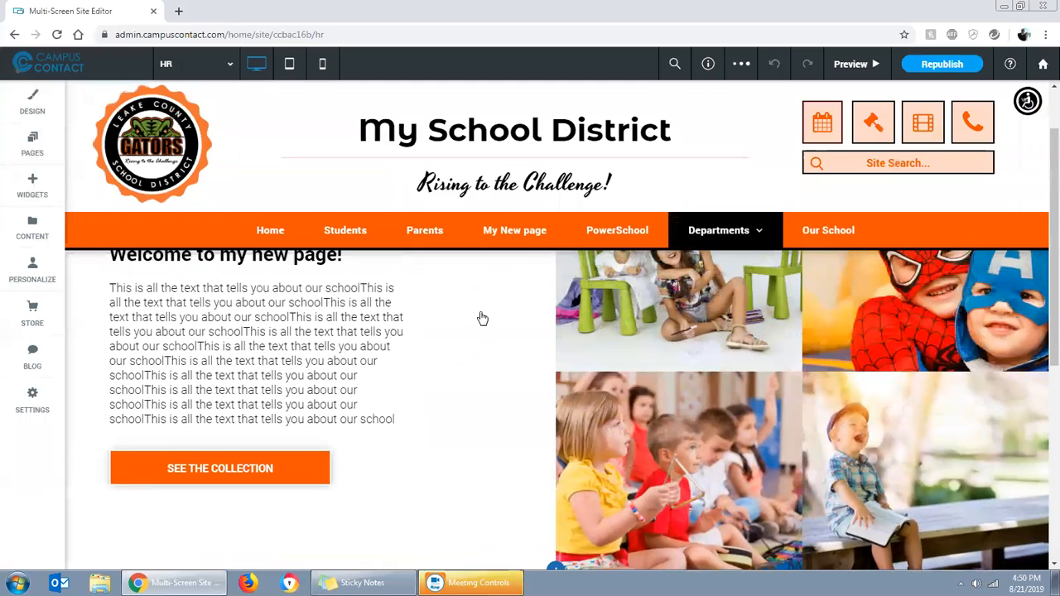
{"action": "scroll", "coordinate": [503, 354], "scroll_direction": "down", "scroll_amount": 4}
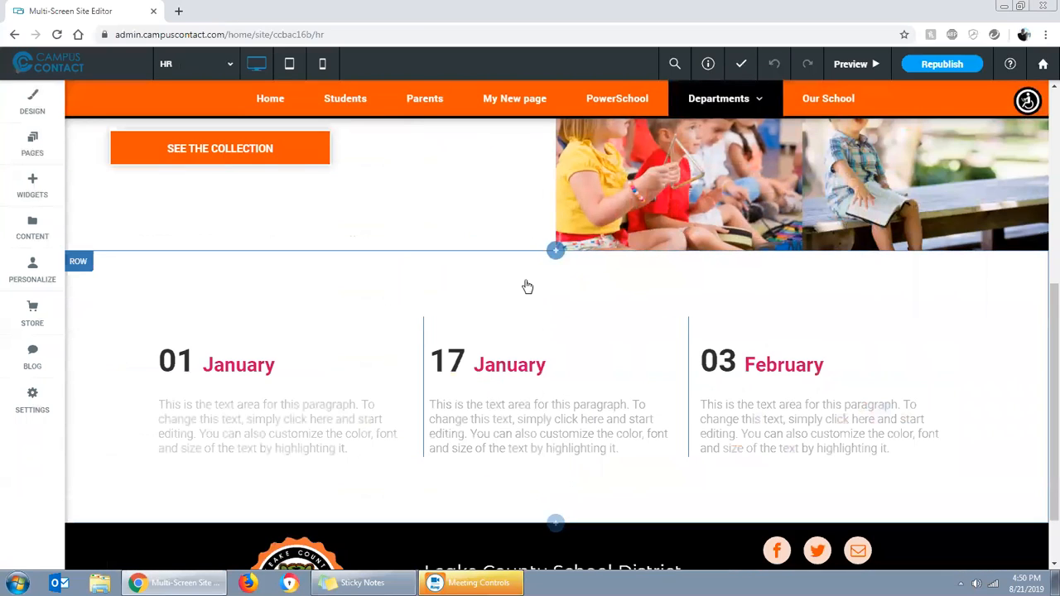
{"action": "left_click", "coordinate": [555, 248]}
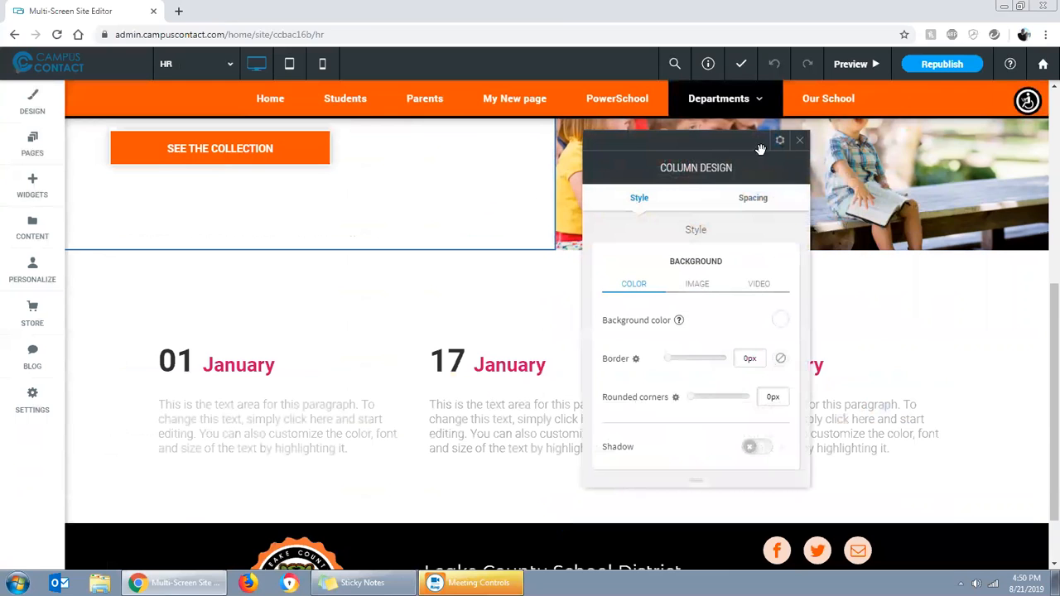
{"action": "left_click", "coordinate": [800, 143]}
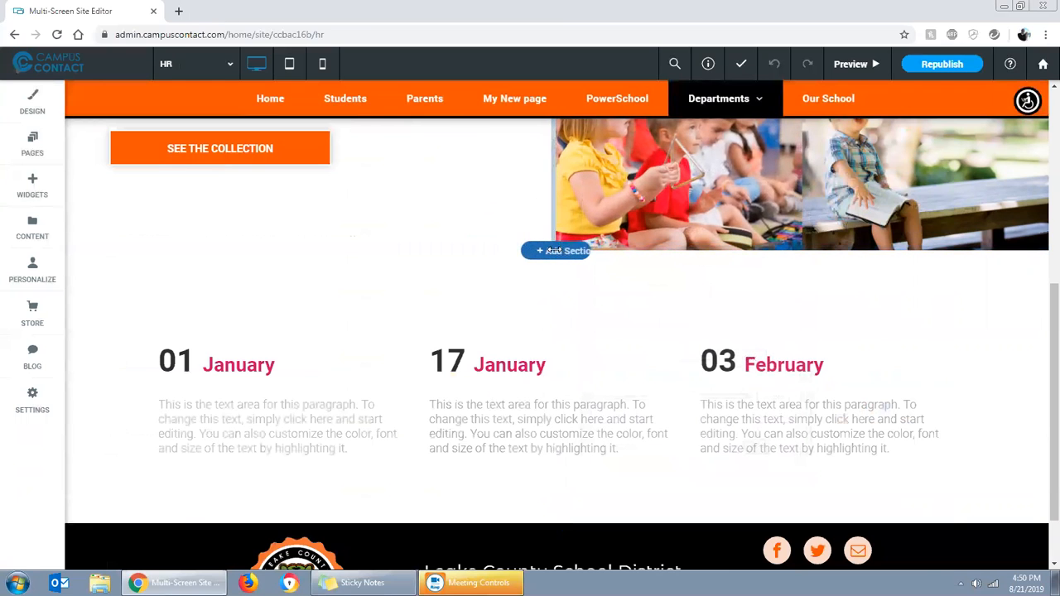
{"action": "left_click", "coordinate": [555, 251]}
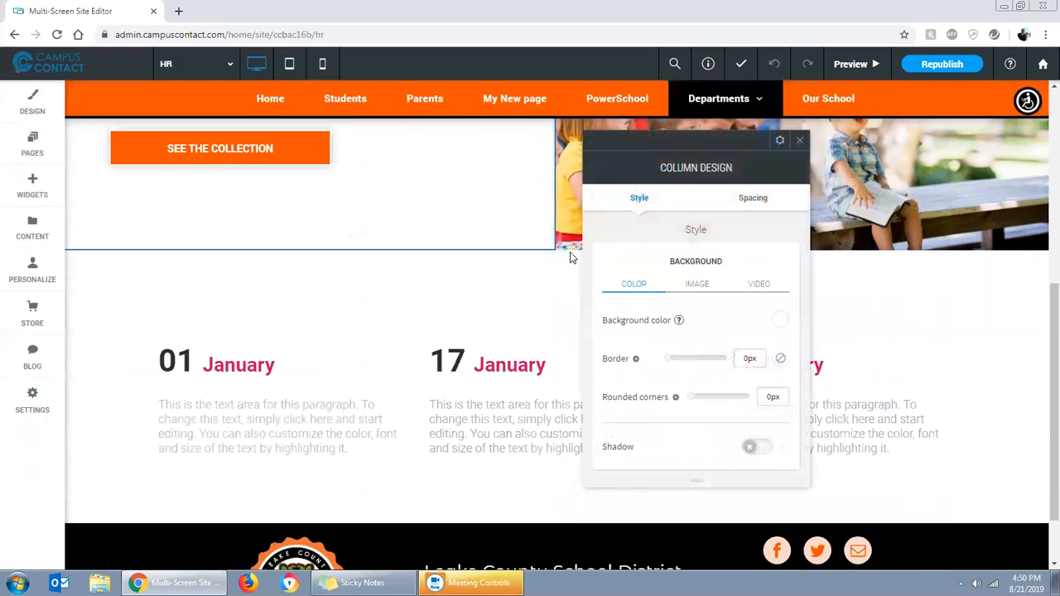
{"action": "left_click", "coordinate": [800, 143]}
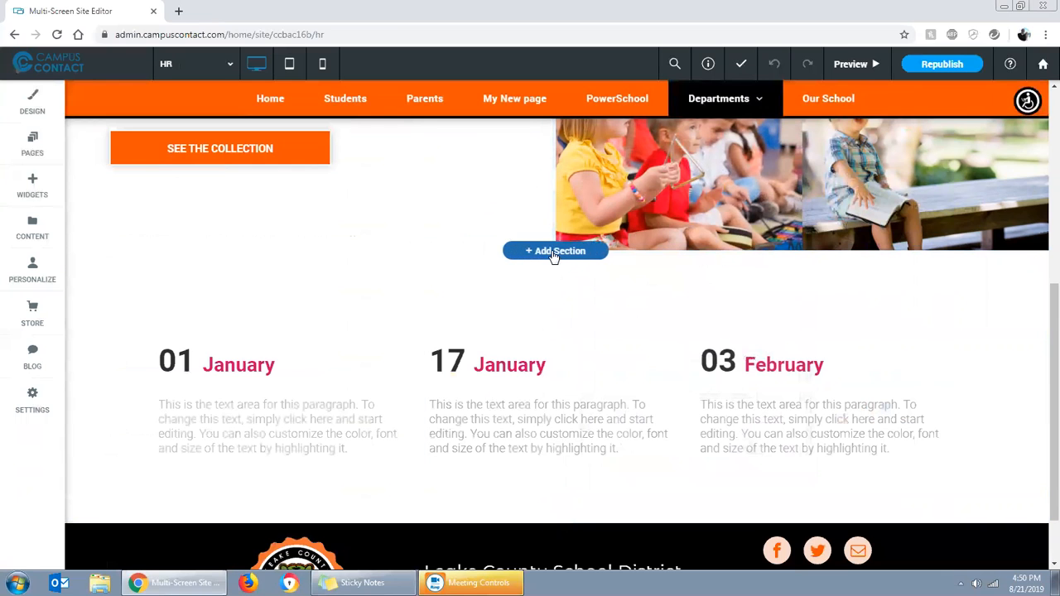
Add a new section above the dated columns and try the Tabs designs, ending with "Our Approach"
{"action": "left_click", "coordinate": [553, 252]}
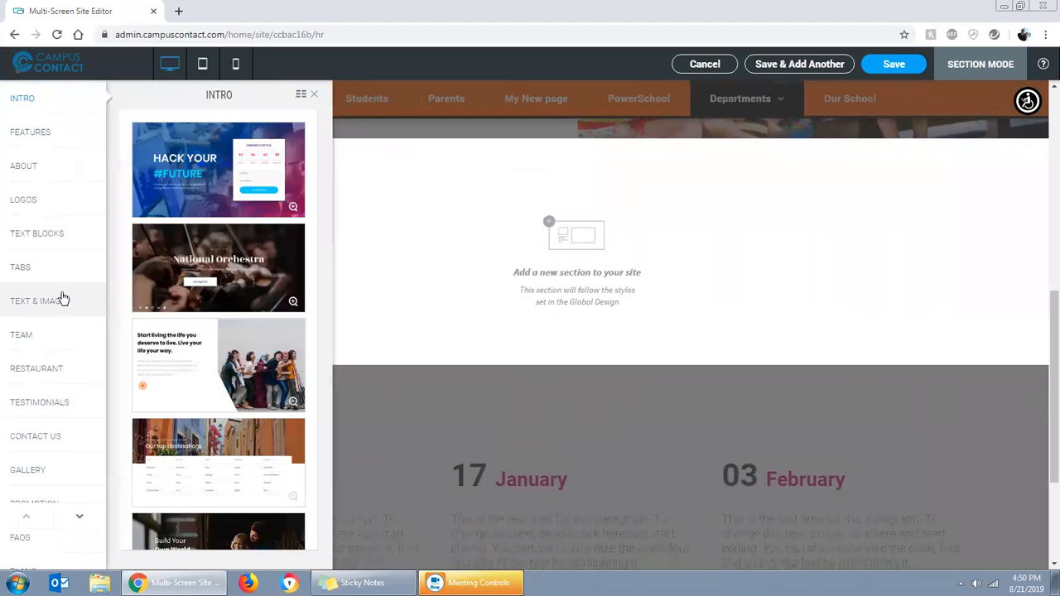
{"action": "left_click", "coordinate": [26, 269]}
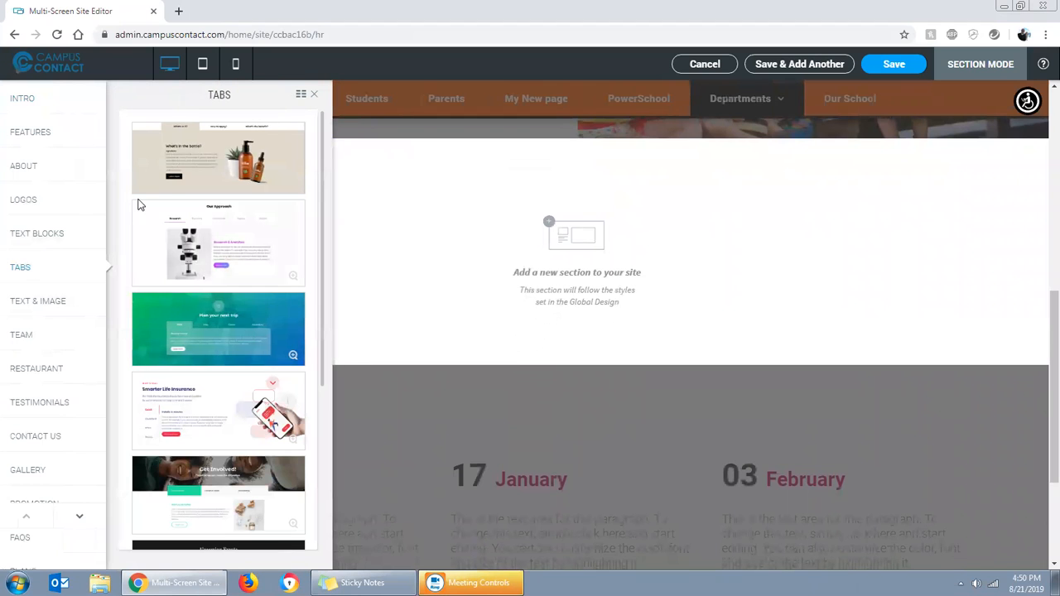
{"action": "left_click", "coordinate": [199, 171]}
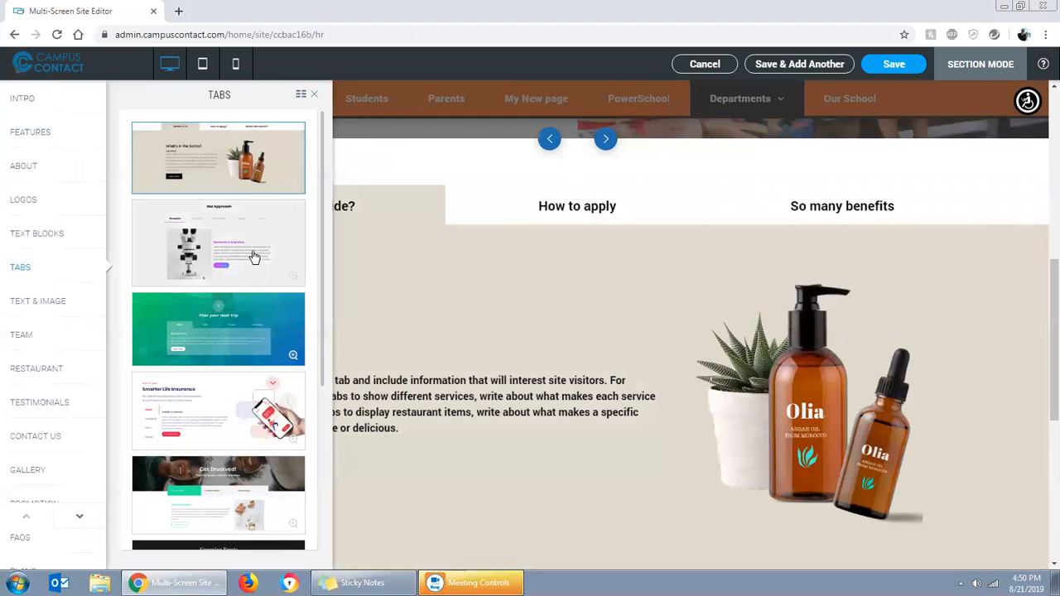
{"action": "left_click", "coordinate": [254, 258]}
{"action": "left_click", "coordinate": [315, 94]}
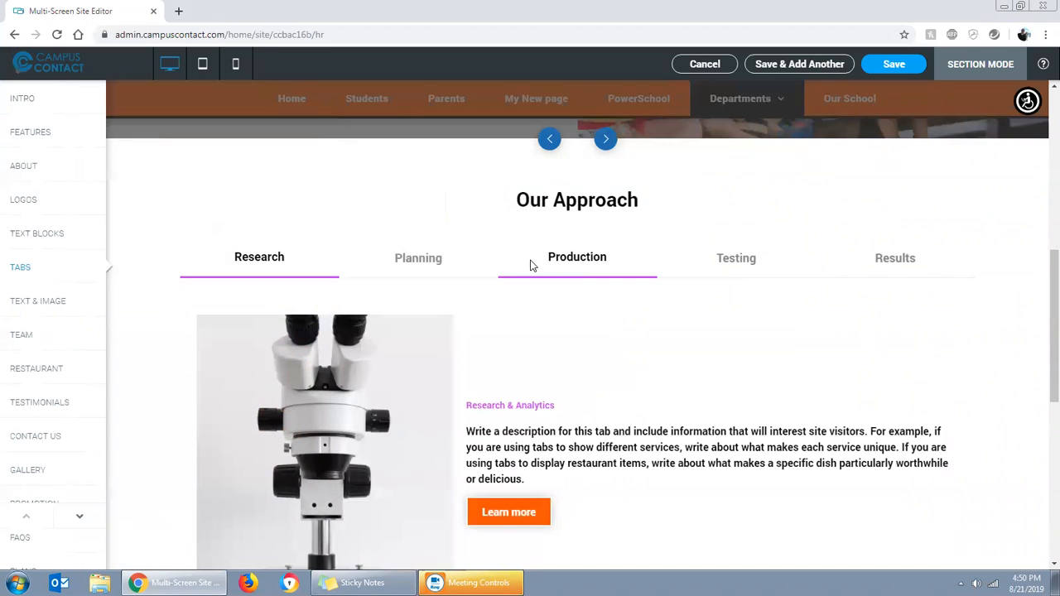
Go through the remaining Tabs designs, choose "Upcoming Events" with its four date tabs, and save the section to the page
{"action": "left_click", "coordinate": [608, 143]}
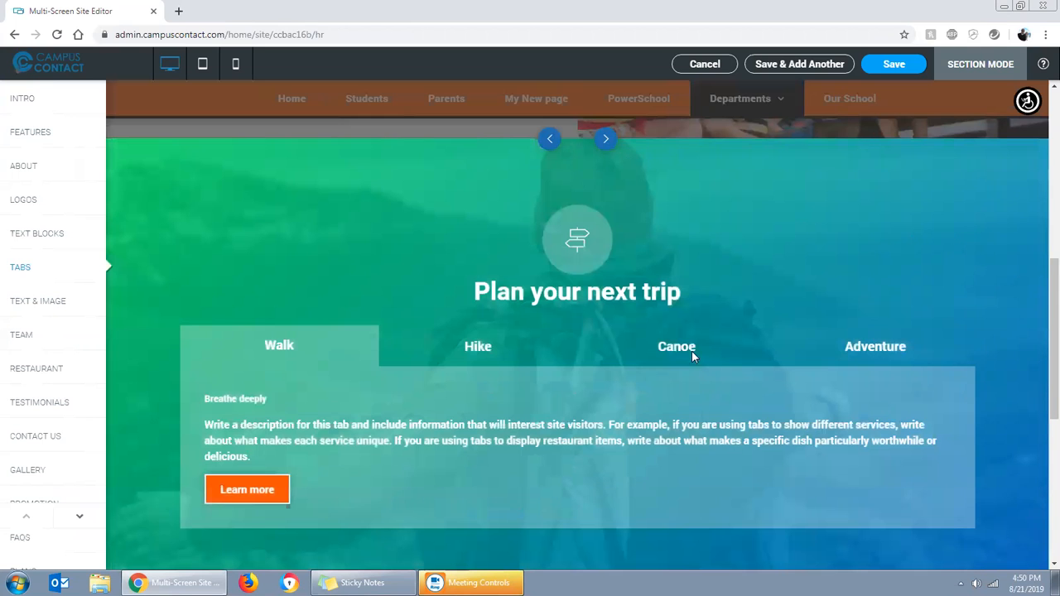
{"action": "left_click", "coordinate": [607, 143]}
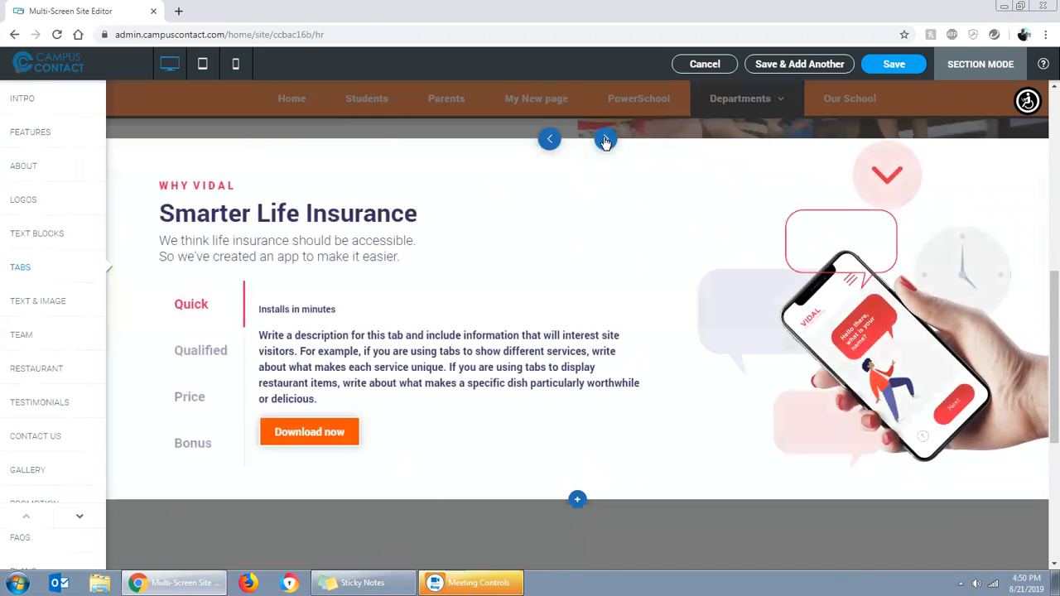
{"action": "left_click", "coordinate": [605, 141]}
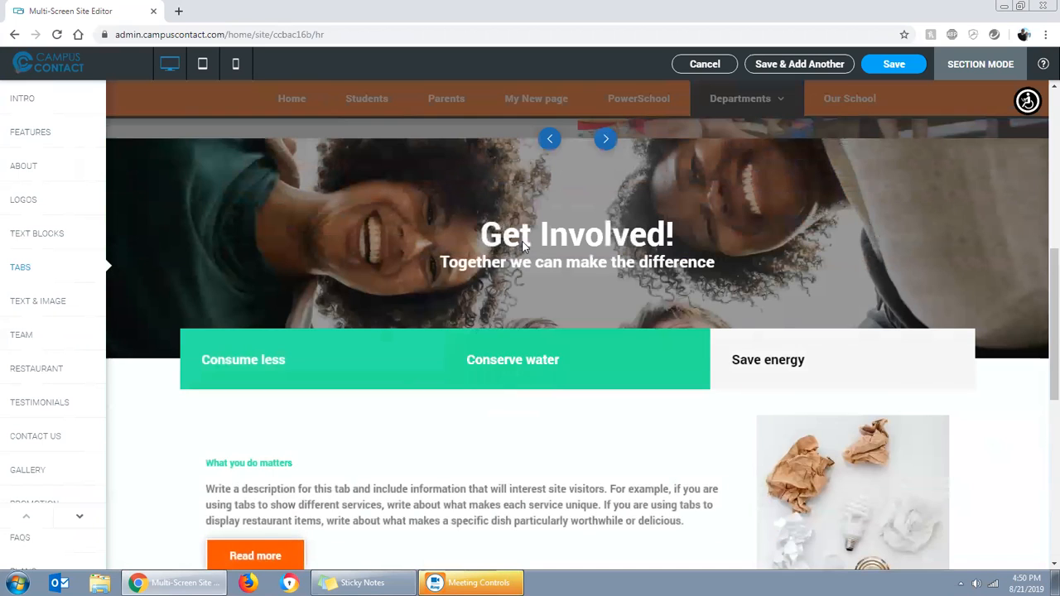
{"action": "left_click", "coordinate": [606, 142]}
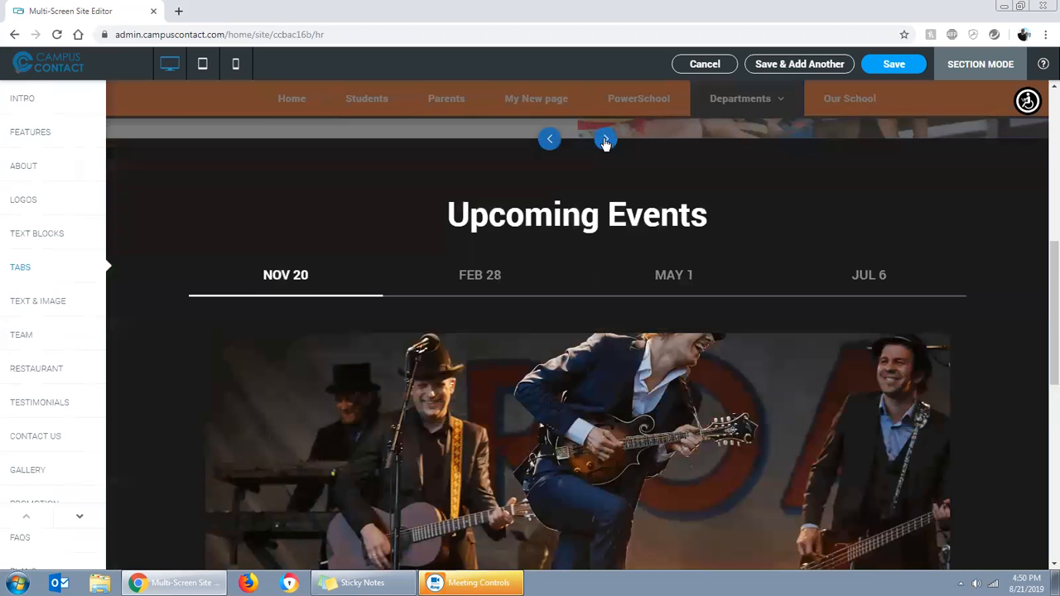
{"action": "left_click", "coordinate": [605, 141]}
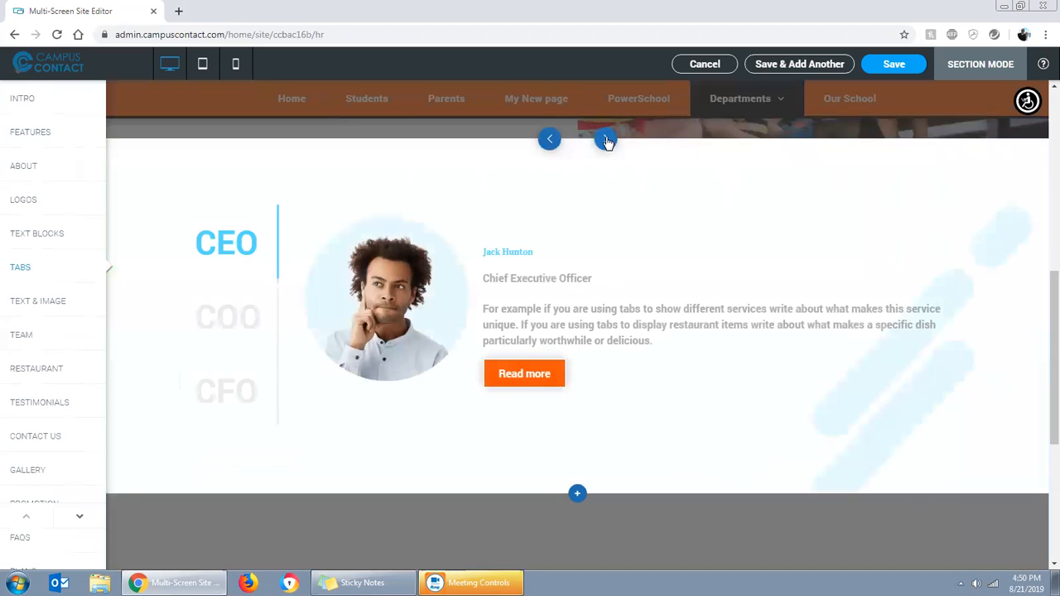
{"action": "left_click", "coordinate": [549, 140]}
{"action": "scroll", "coordinate": [687, 359], "scroll_direction": "down", "scroll_amount": 3}
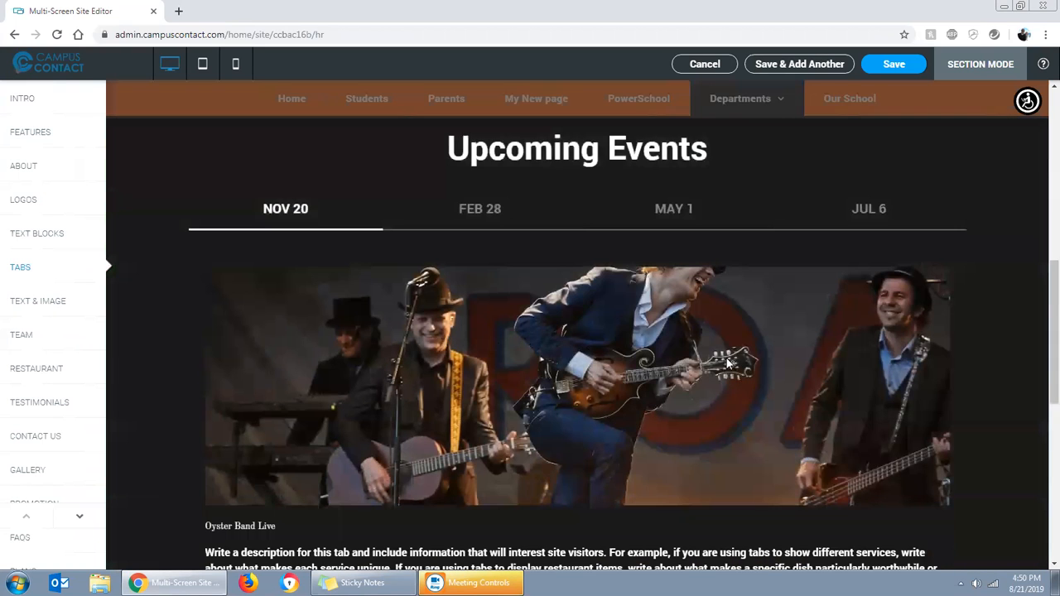
{"action": "scroll", "coordinate": [930, 257], "scroll_direction": "up", "scroll_amount": 3}
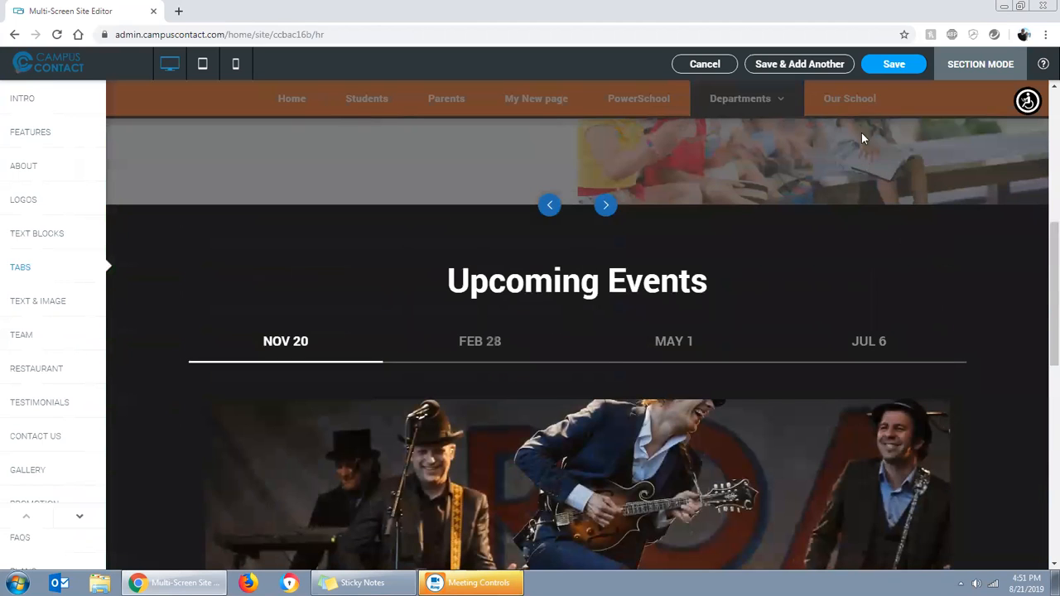
{"action": "left_click", "coordinate": [892, 65]}
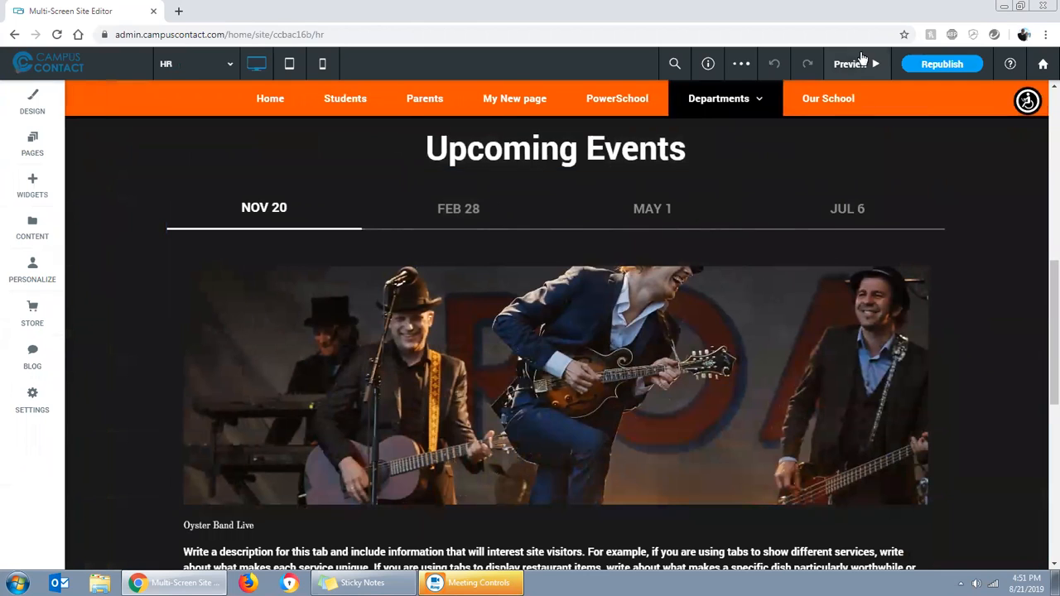
Preview the page, view the FEB 28, MAY 1, JUL 6 and NOV 20 event tabs, and return to the editor
{"action": "left_click", "coordinate": [856, 64]}
{"action": "left_click", "coordinate": [444, 211]}
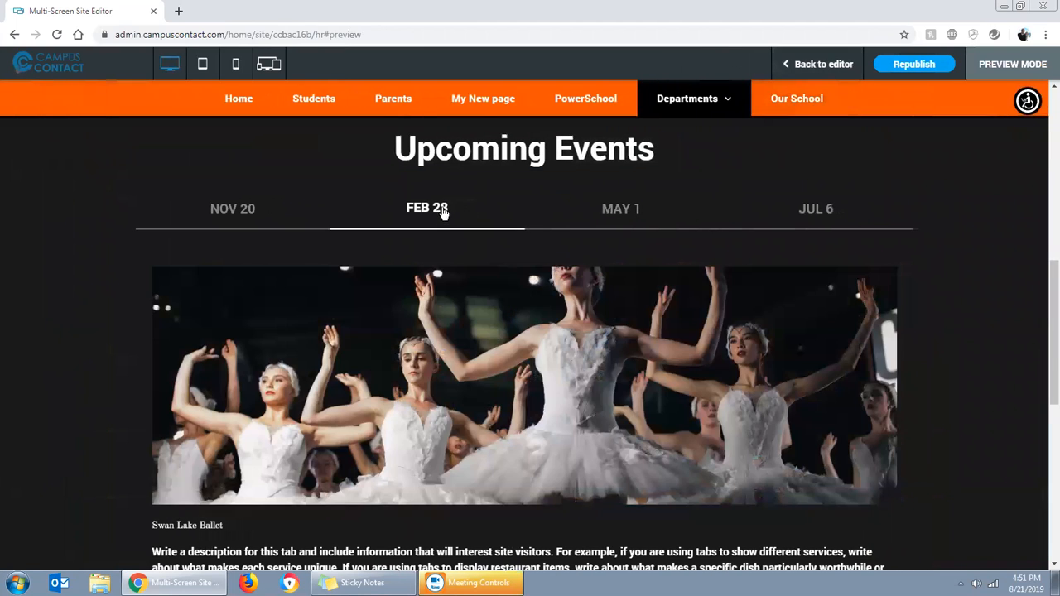
{"action": "left_click", "coordinate": [613, 209]}
{"action": "left_click", "coordinate": [815, 217]}
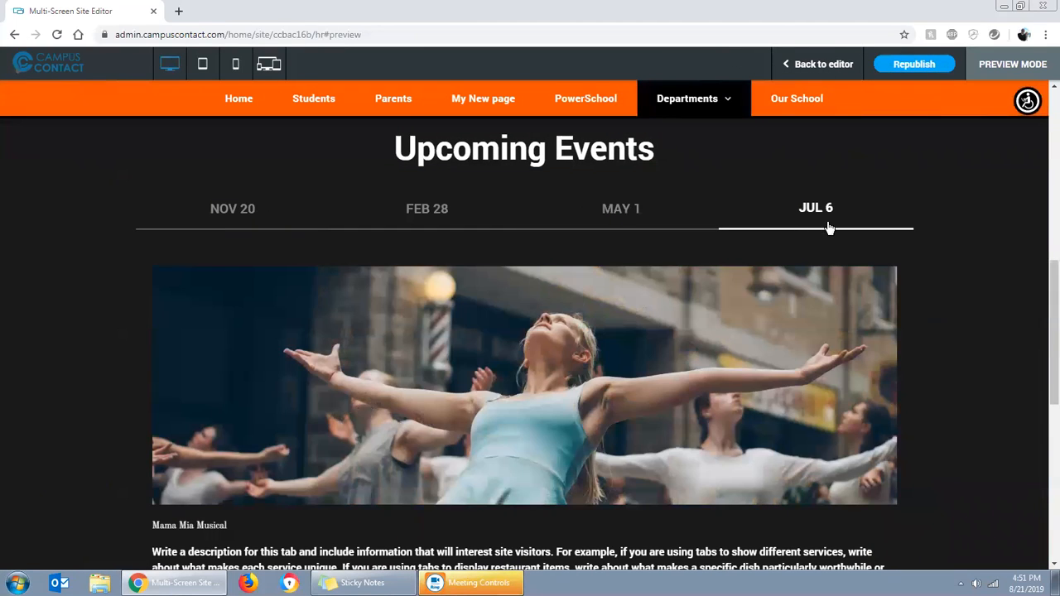
{"action": "left_click", "coordinate": [236, 217]}
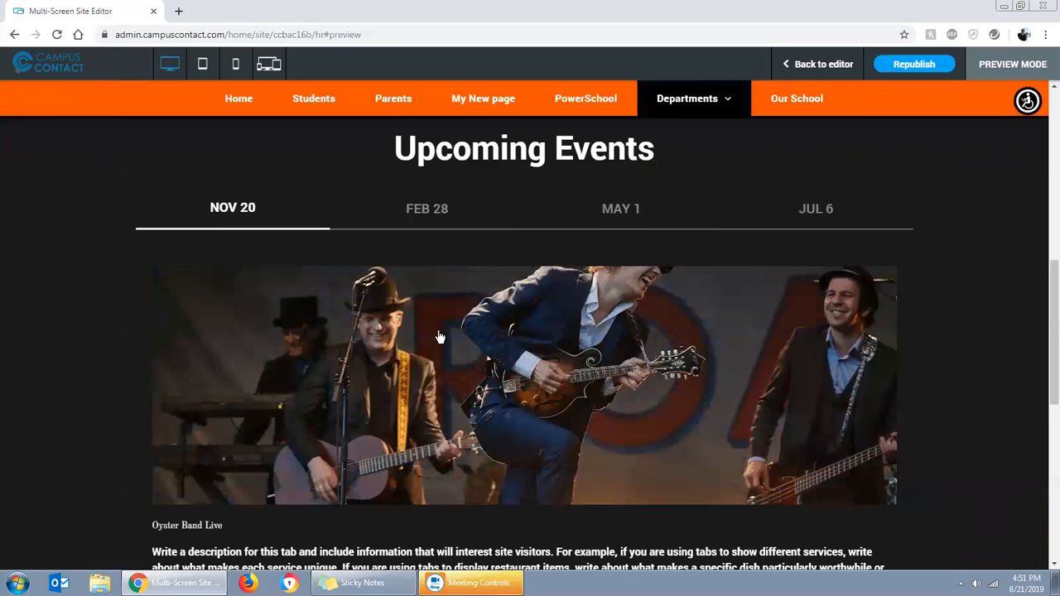
{"action": "left_click", "coordinate": [818, 66]}
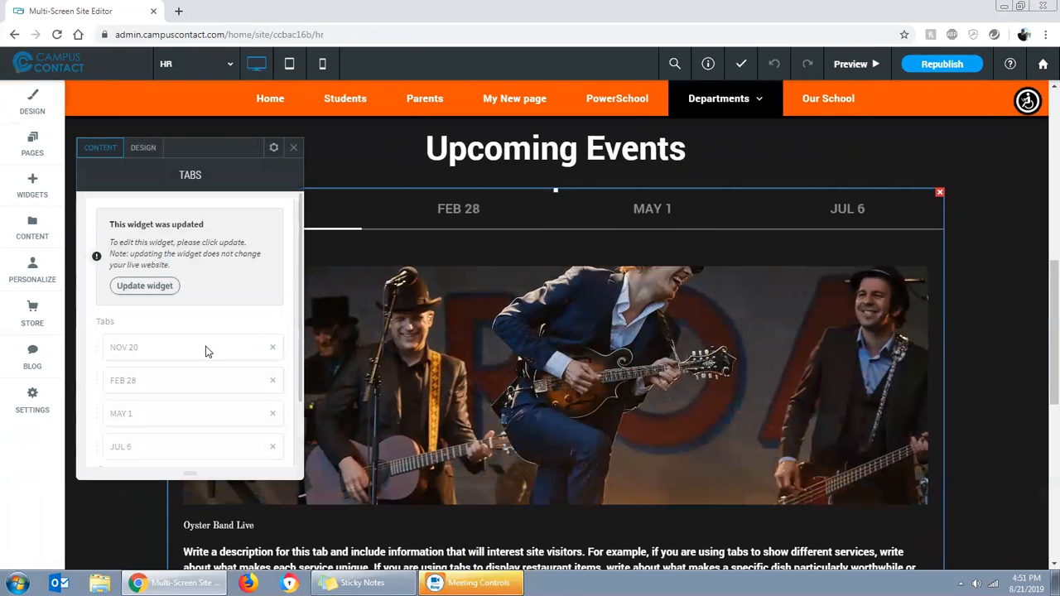
Update the Upcoming Events tabs widget and replace the NOV 20 tab's image with the photo of the laughing boy on a bench
{"action": "left_click", "coordinate": [150, 289]}
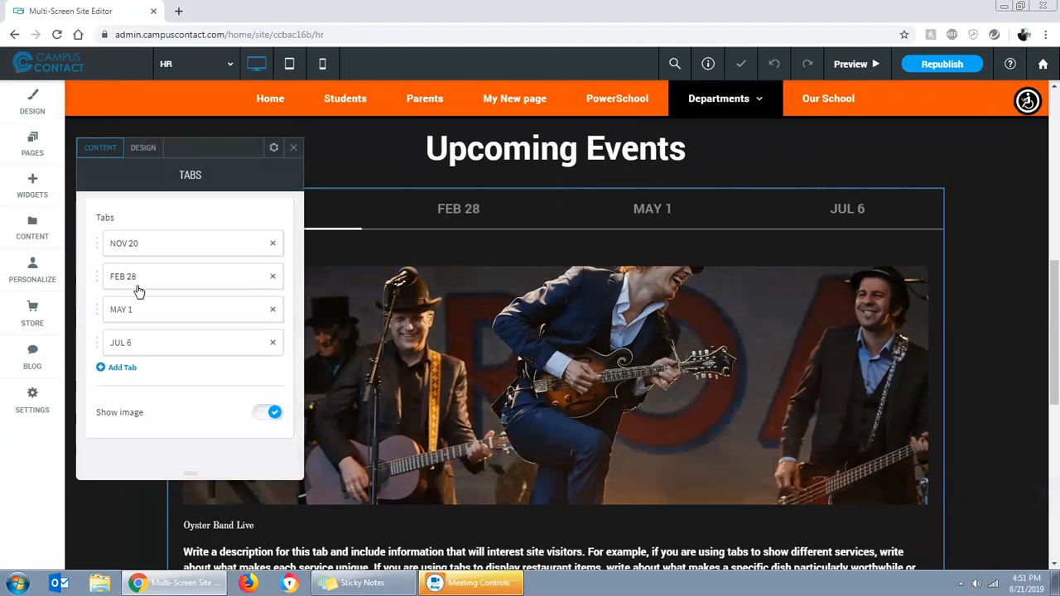
{"action": "left_click", "coordinate": [141, 252]}
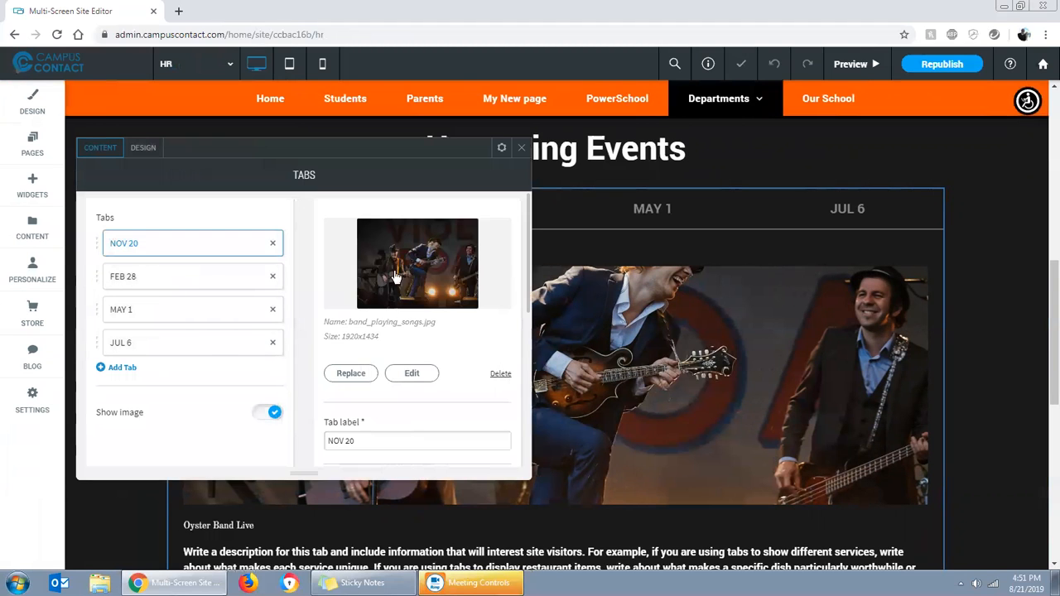
{"action": "left_click", "coordinate": [420, 274]}
{"action": "left_click", "coordinate": [589, 313]}
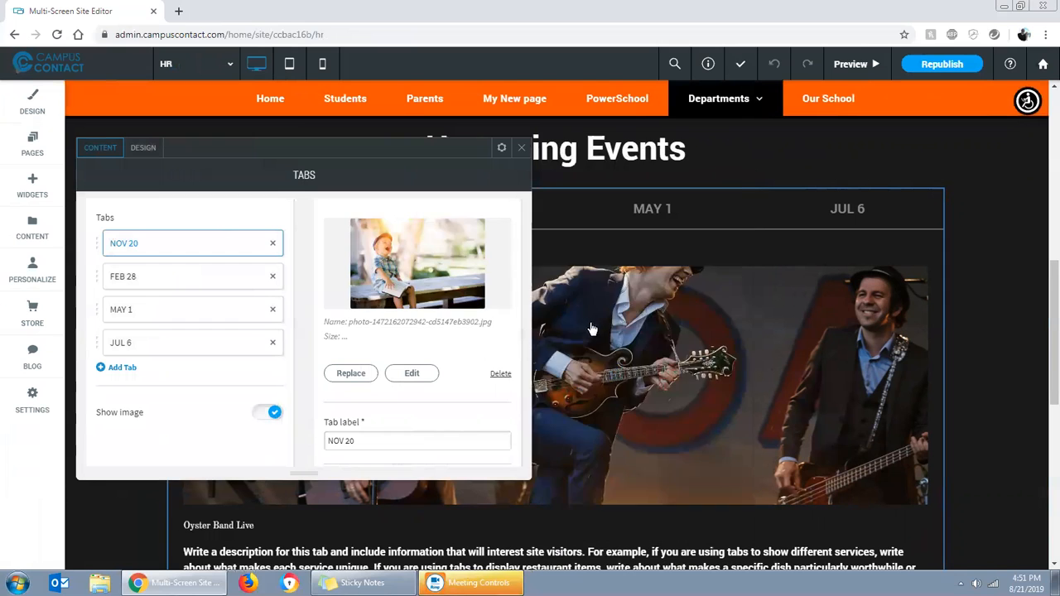
{"action": "left_click", "coordinate": [522, 149]}
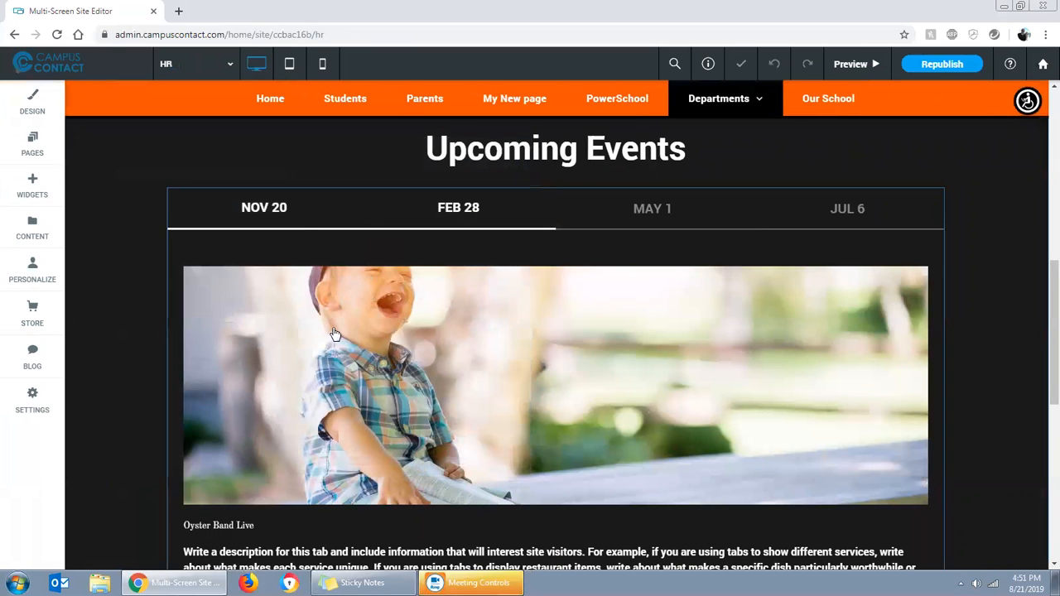
Replace the FEB 28 tab's image with the superhero-mask kids photo and the MAY 1 tab's with the two children on grass
{"action": "left_click", "coordinate": [220, 280]}
{"action": "left_click", "coordinate": [396, 283]}
{"action": "left_click", "coordinate": [589, 374]}
{"action": "left_click", "coordinate": [207, 313]}
{"action": "left_click", "coordinate": [400, 307]}
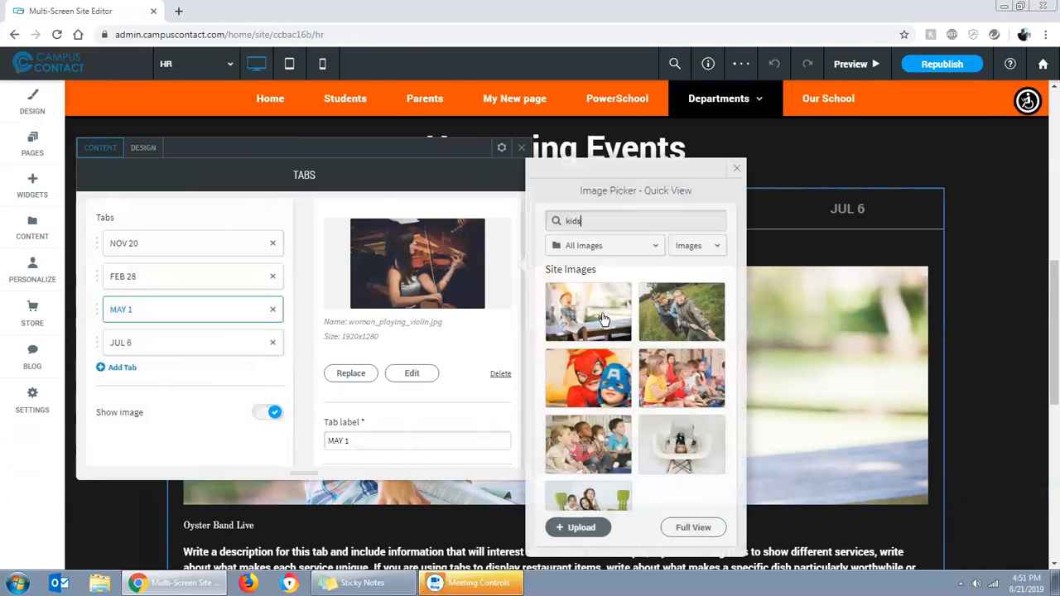
{"action": "left_click", "coordinate": [682, 312]}
Replace the JUL 6 tab's image with the photo of seated children holding maracas and close the tabs settings
{"action": "left_click", "coordinate": [249, 343]}
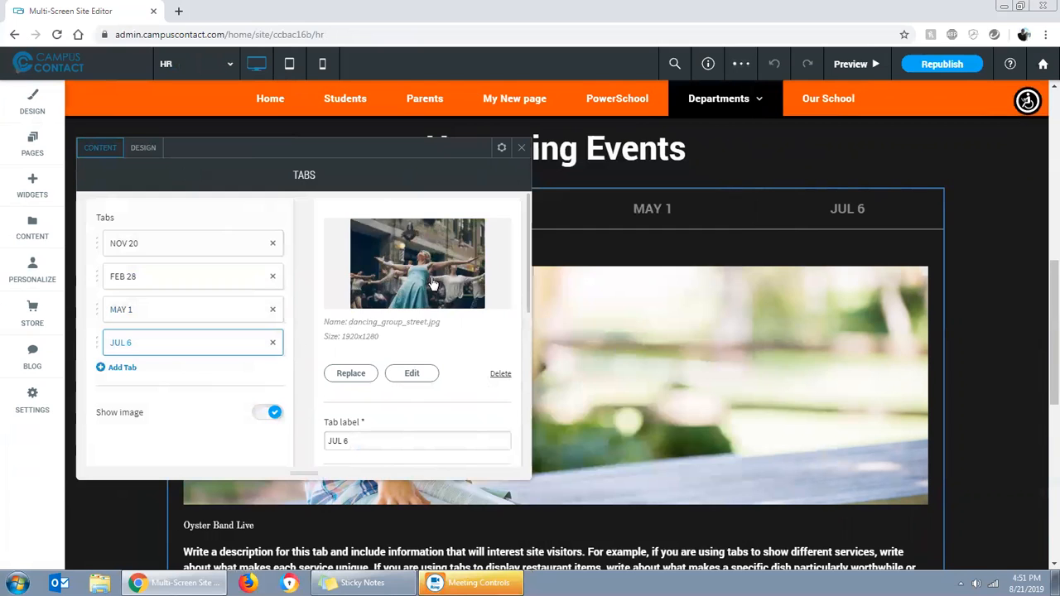
{"action": "left_click", "coordinate": [417, 264]}
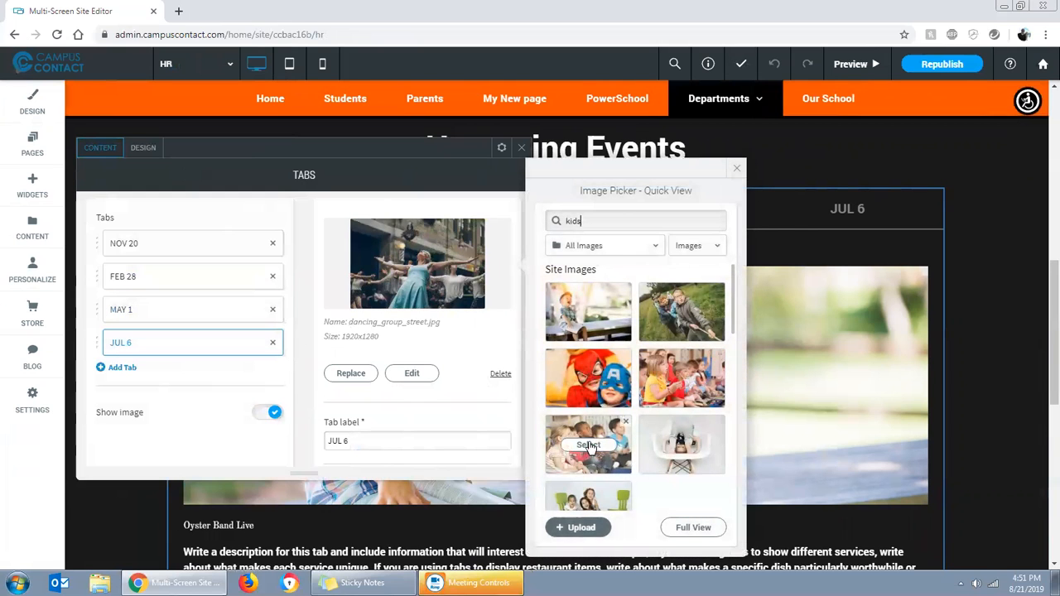
{"action": "left_click", "coordinate": [588, 446]}
{"action": "left_click", "coordinate": [521, 148]}
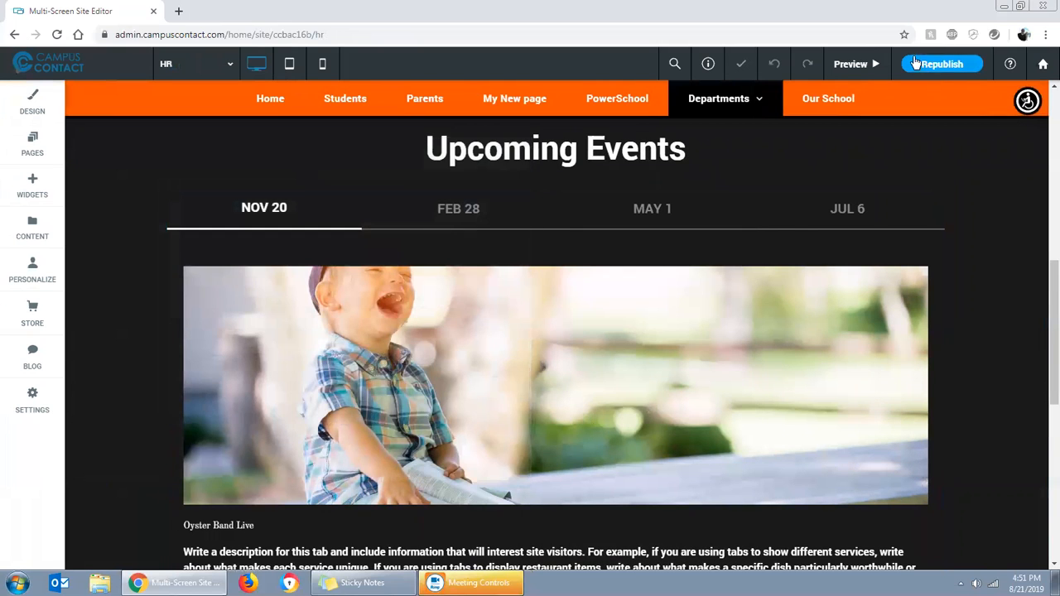
Preview the page, check the new images on the FEB 28, MAY 1 and JUL 6 tabs, and return to the editor
{"action": "left_click", "coordinate": [851, 63]}
{"action": "left_click", "coordinate": [426, 210]}
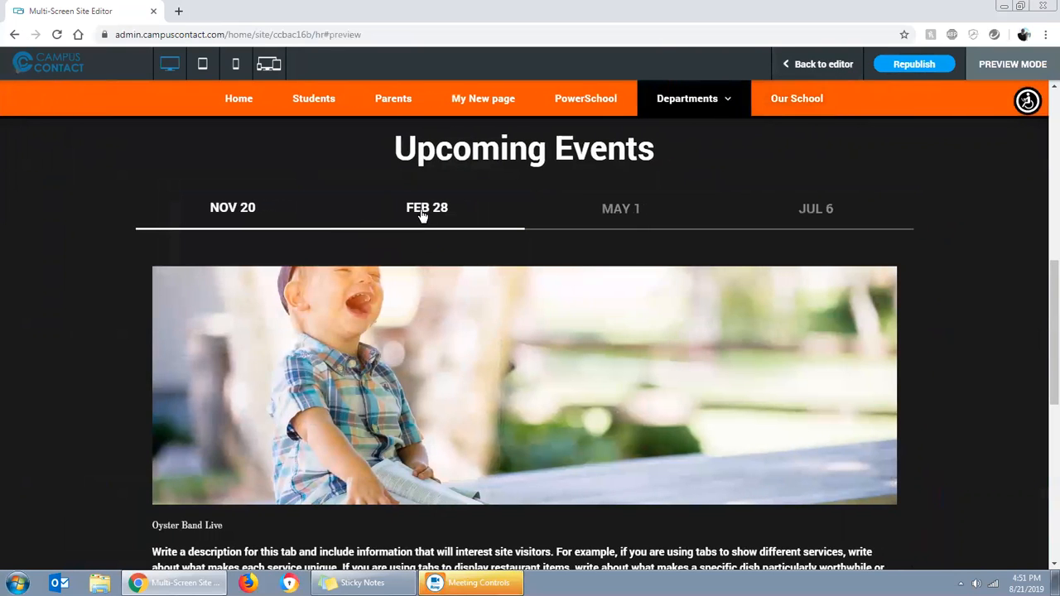
{"action": "left_click", "coordinate": [599, 222]}
{"action": "left_click", "coordinate": [810, 213]}
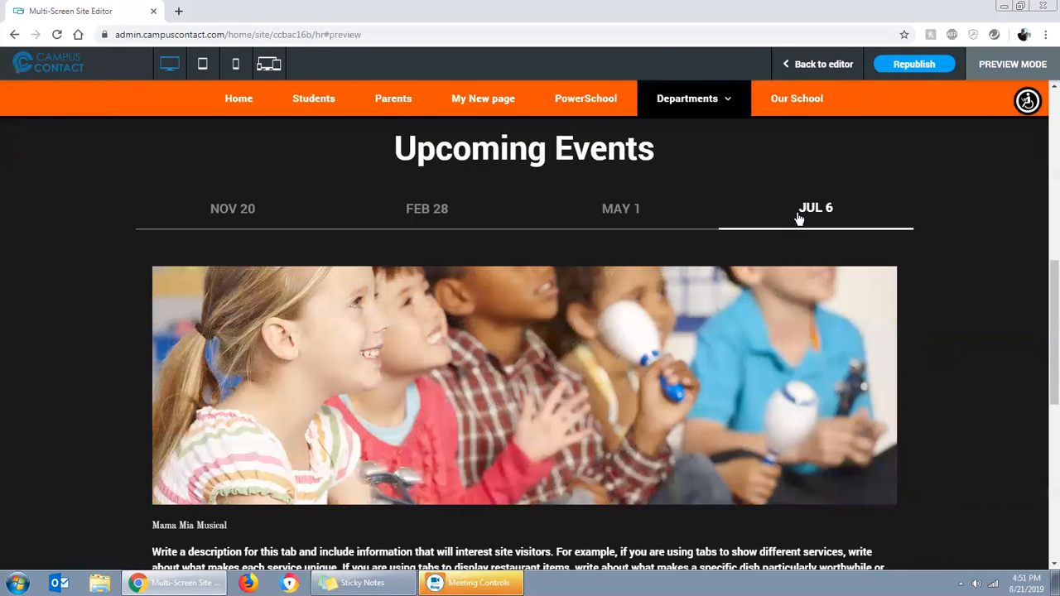
{"action": "left_click", "coordinate": [819, 64]}
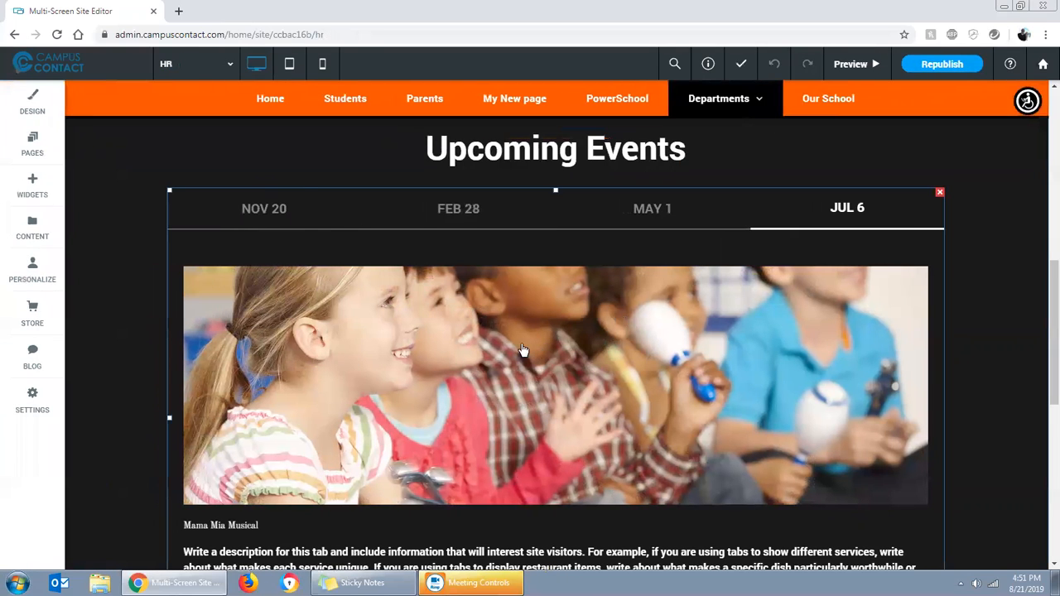
Hide the NOV 20 tab's Buy Tickets button, show it again, and close the tabs settings
{"action": "left_click", "coordinate": [522, 350]}
{"action": "left_click", "coordinate": [189, 244]}
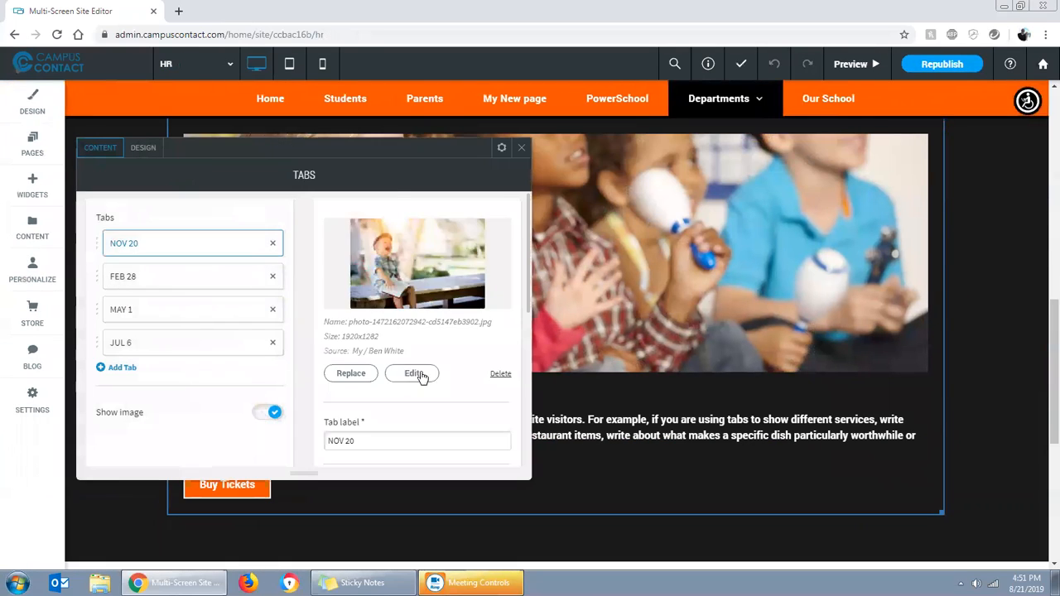
{"action": "scroll", "coordinate": [420, 377], "scroll_direction": "down", "scroll_amount": 5}
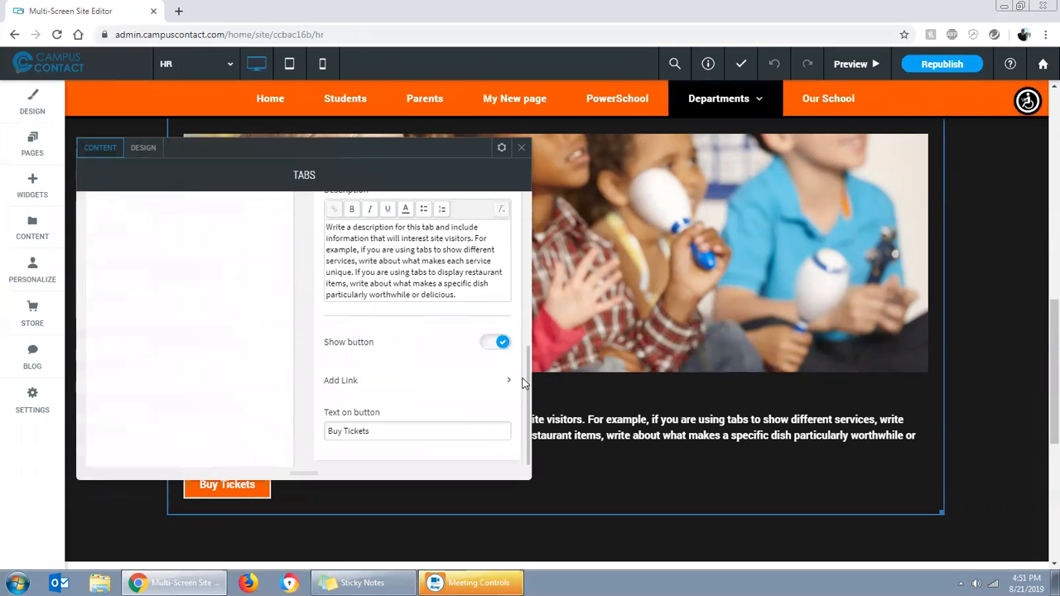
{"action": "left_click", "coordinate": [493, 348]}
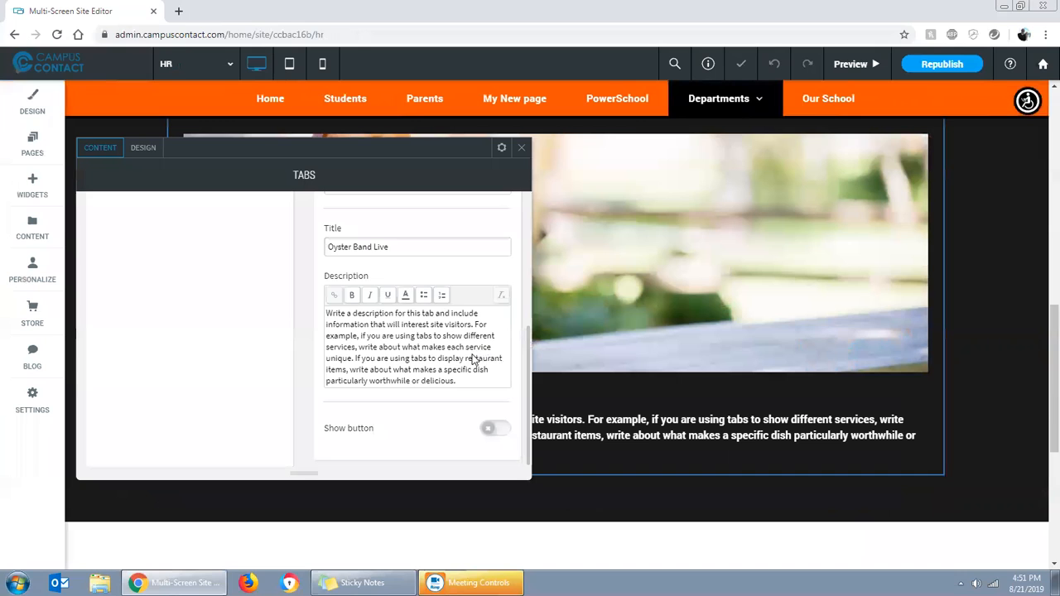
{"action": "scroll", "coordinate": [464, 351], "scroll_direction": "up", "scroll_amount": 5}
{"action": "scroll", "coordinate": [421, 375], "scroll_direction": "down", "scroll_amount": 3}
{"action": "left_click", "coordinate": [493, 429]}
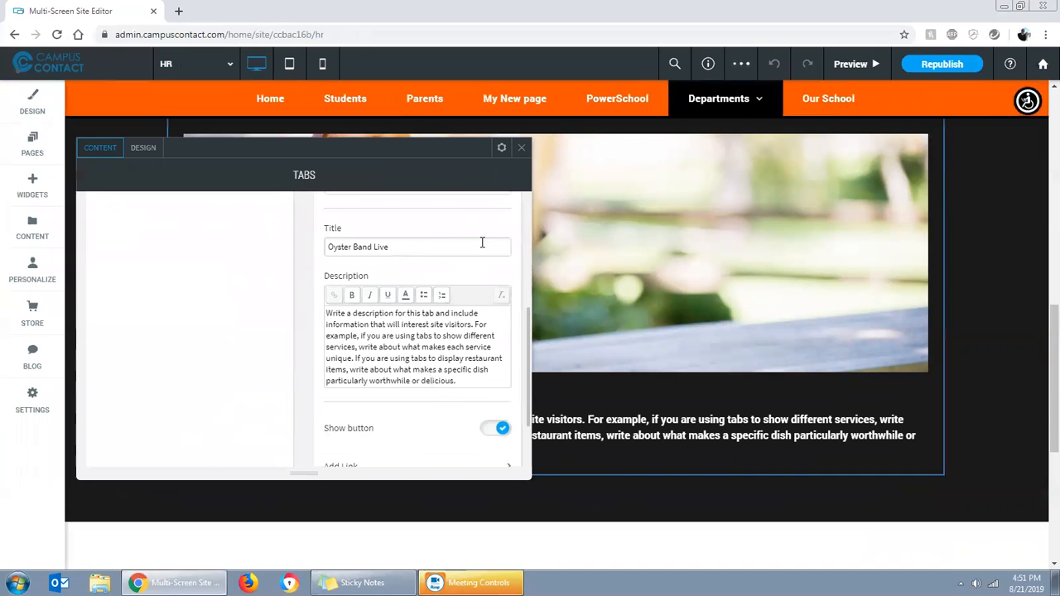
{"action": "left_click", "coordinate": [520, 148]}
Add a new section above Upcoming Events and browse the Team section designs
{"action": "scroll", "coordinate": [497, 393], "scroll_direction": "up", "scroll_amount": 3}
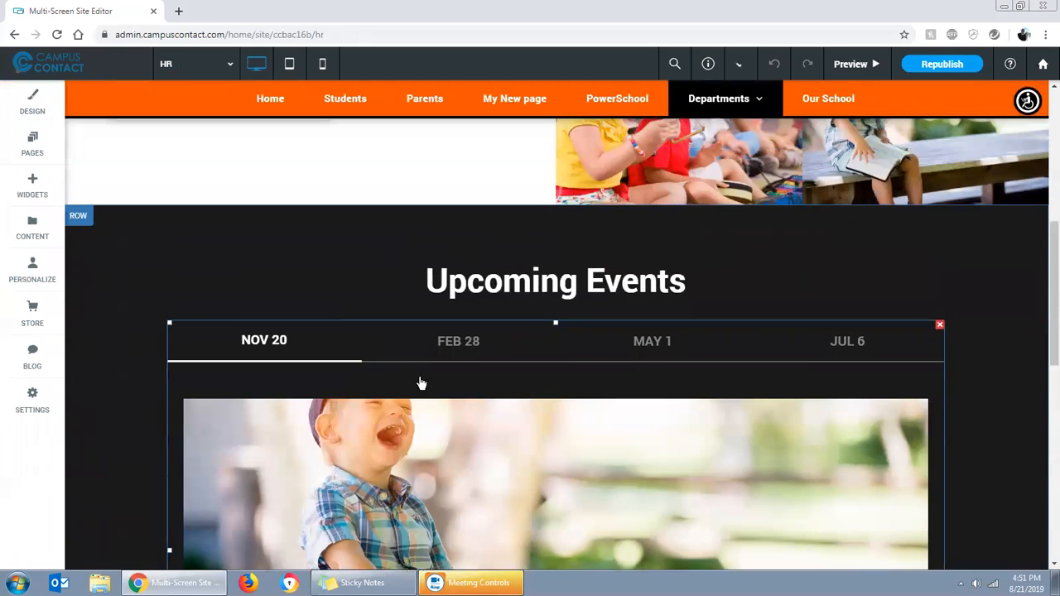
{"action": "scroll", "coordinate": [814, 412], "scroll_direction": "down", "scroll_amount": 6}
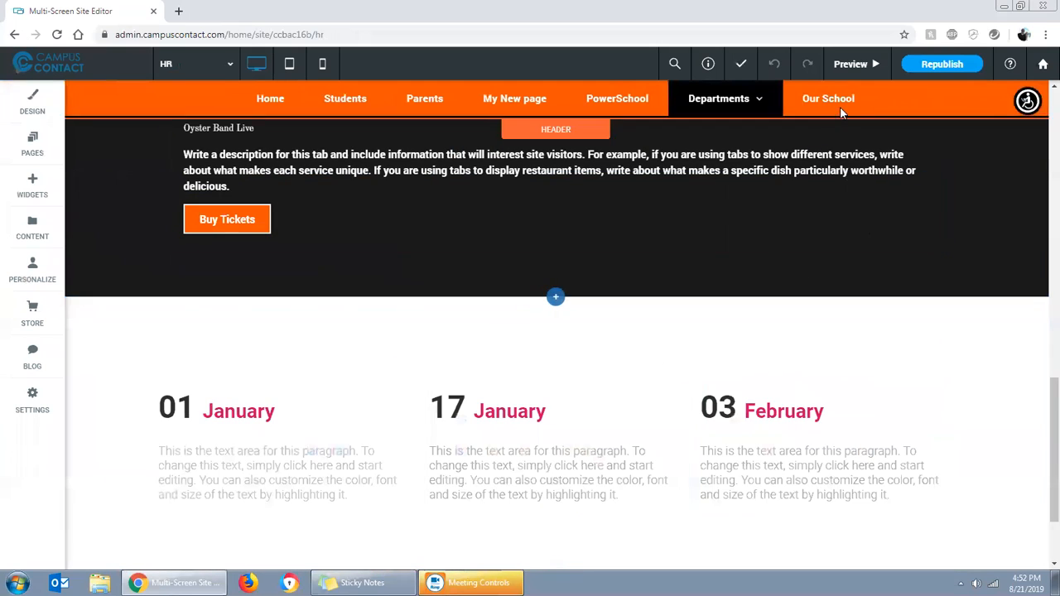
{"action": "scroll", "coordinate": [738, 372], "scroll_direction": "up", "scroll_amount": 6}
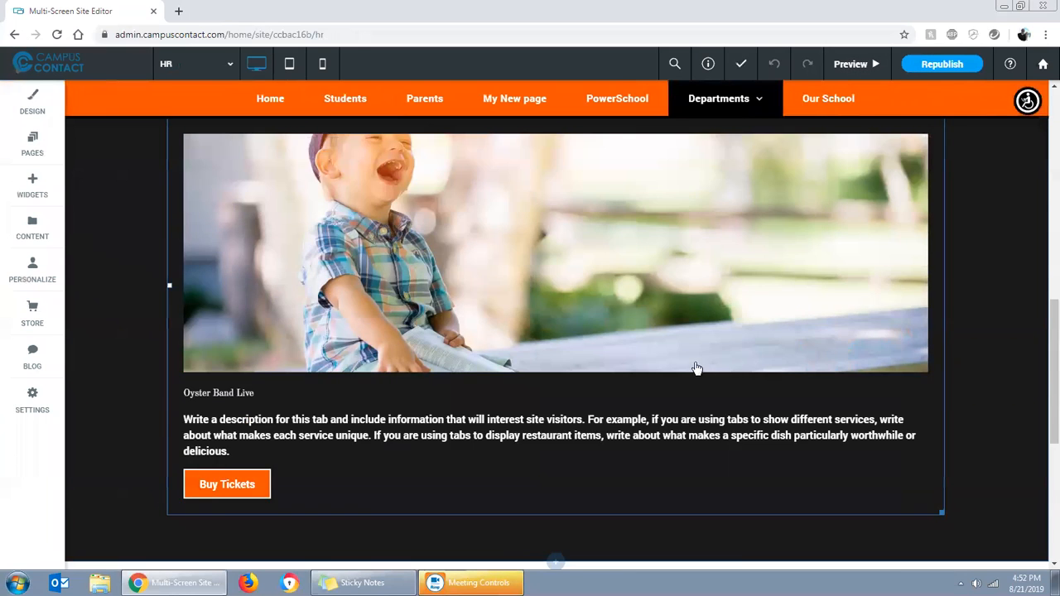
{"action": "left_click", "coordinate": [550, 206]}
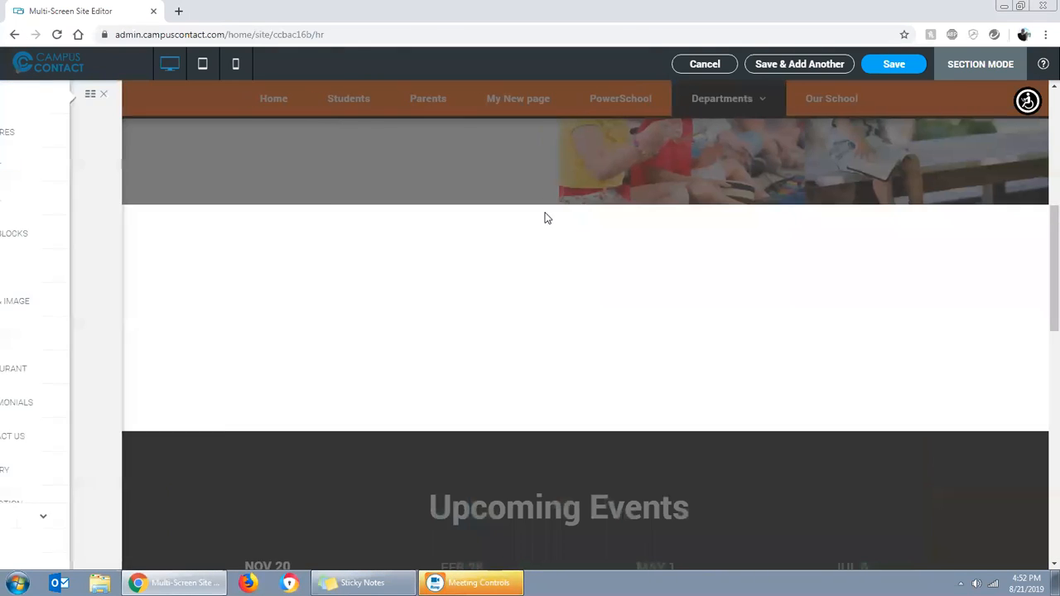
{"action": "left_click", "coordinate": [48, 308]}
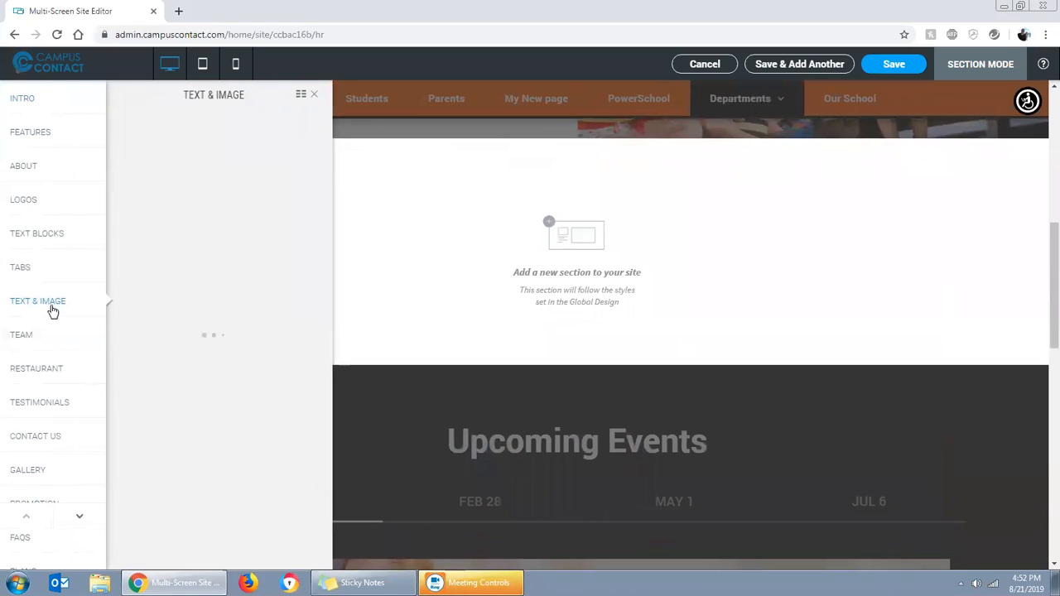
{"action": "left_click", "coordinate": [55, 345]}
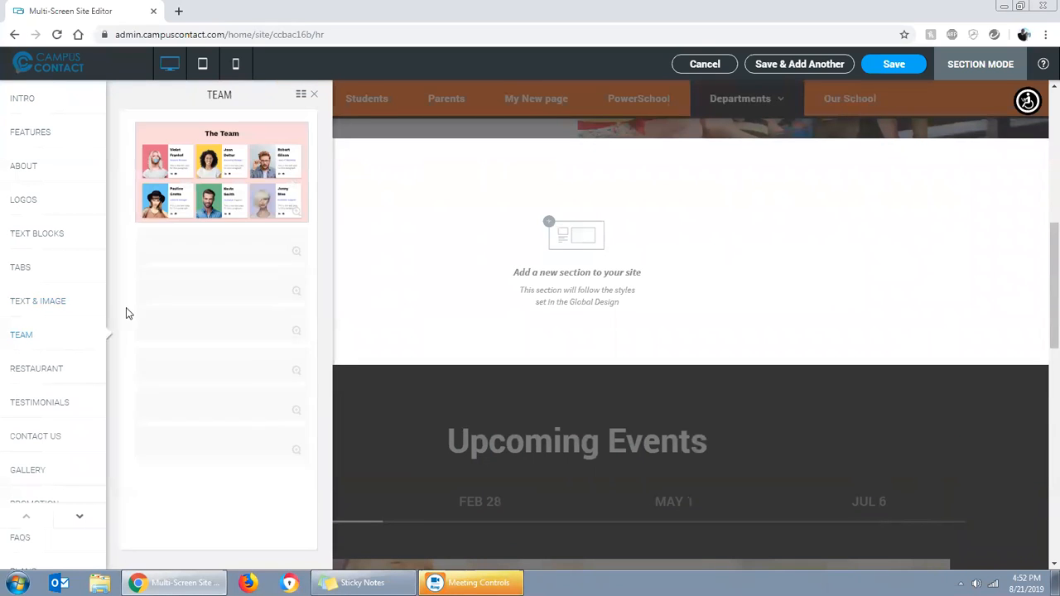
{"action": "scroll", "coordinate": [242, 274], "scroll_direction": "down", "scroll_amount": 2}
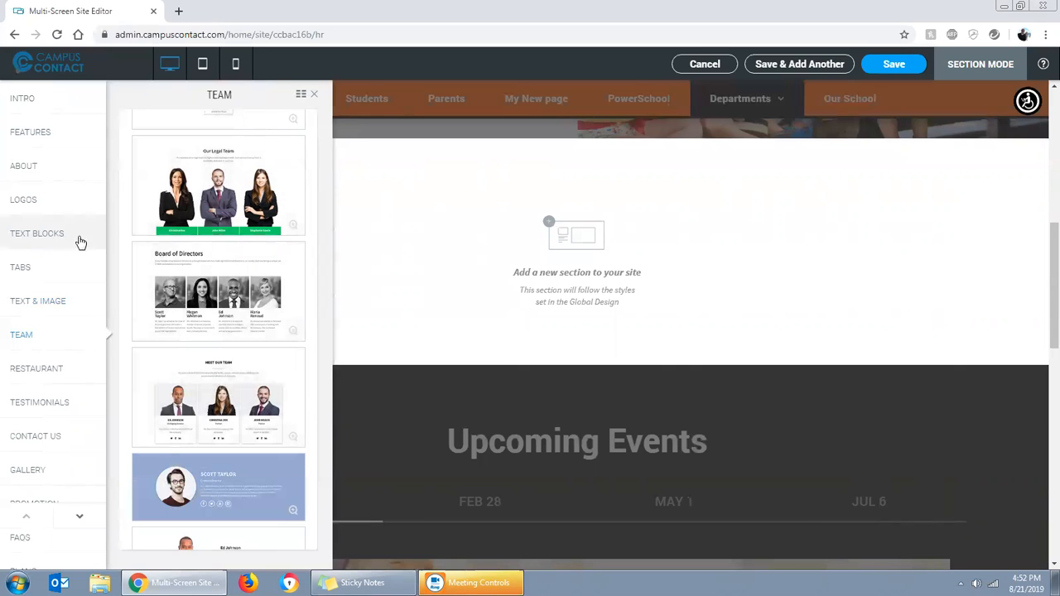
Try the "Meet Our Team", "Our Legal Team" and "Board of Directors" designs and look over the Board of Directors layout
{"action": "scroll", "coordinate": [176, 291], "scroll_direction": "down", "scroll_amount": 1}
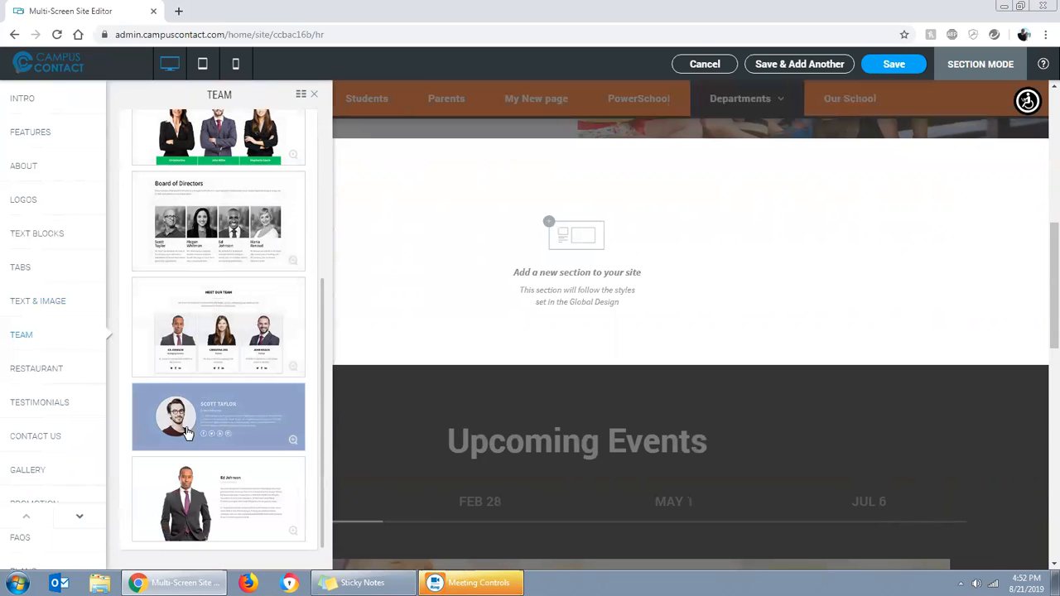
{"action": "left_click", "coordinate": [240, 322]}
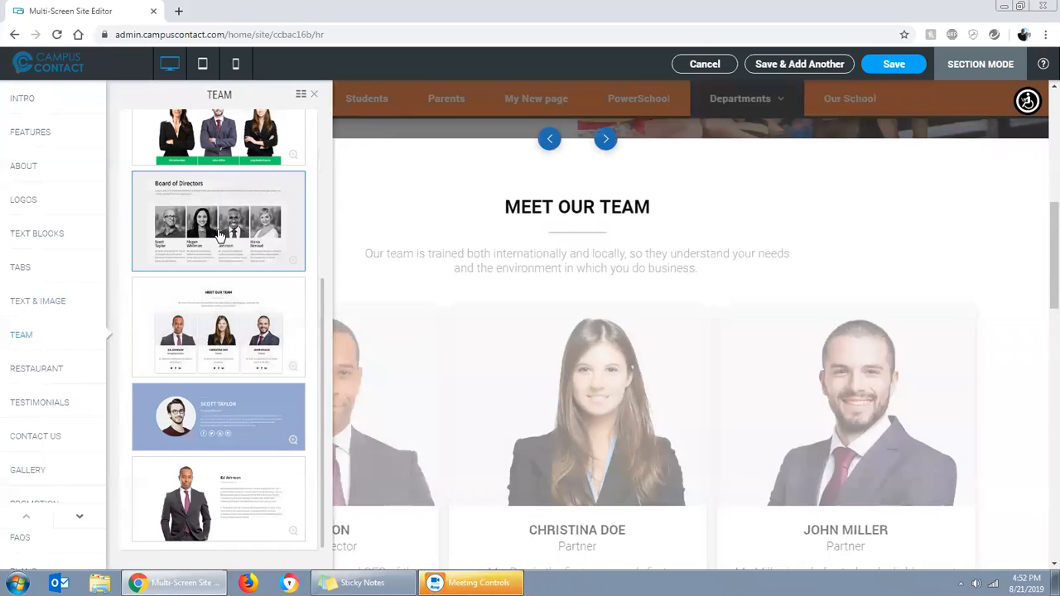
{"action": "left_click", "coordinate": [219, 236]}
{"action": "left_click", "coordinate": [199, 165]}
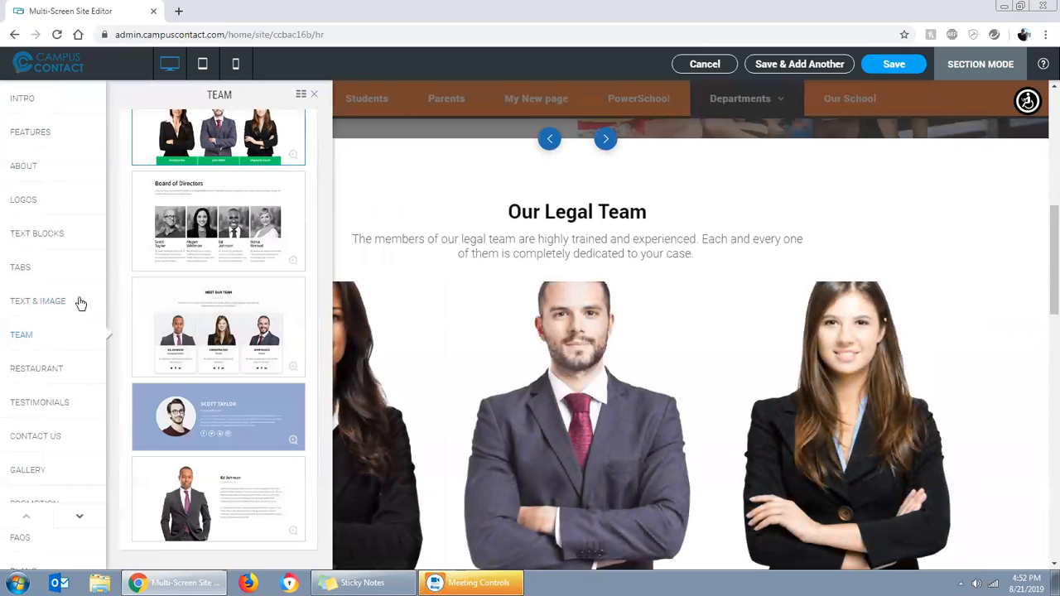
{"action": "left_click", "coordinate": [184, 185]}
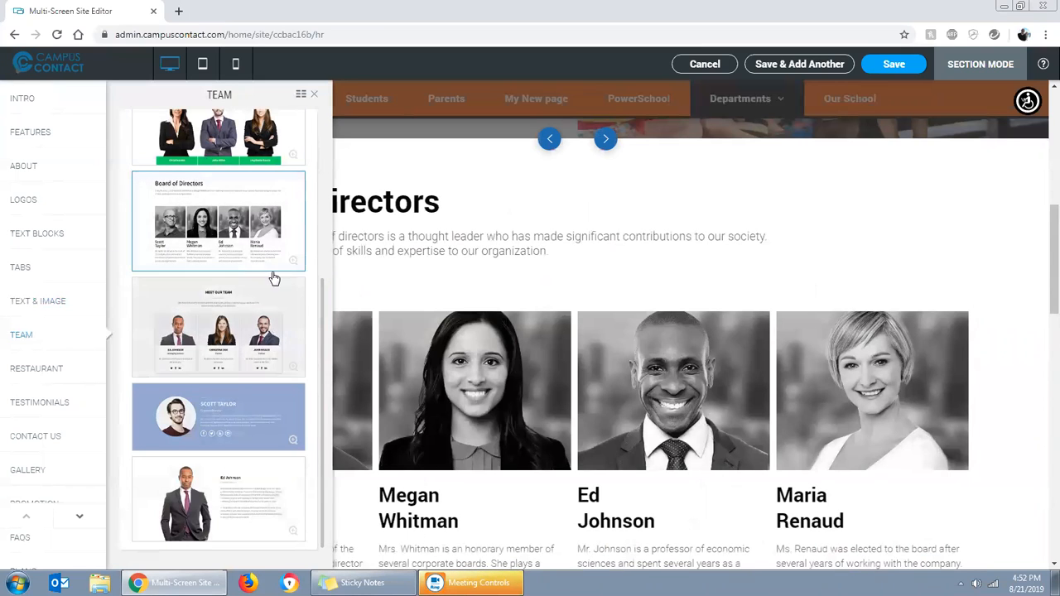
{"action": "left_click", "coordinate": [314, 97]}
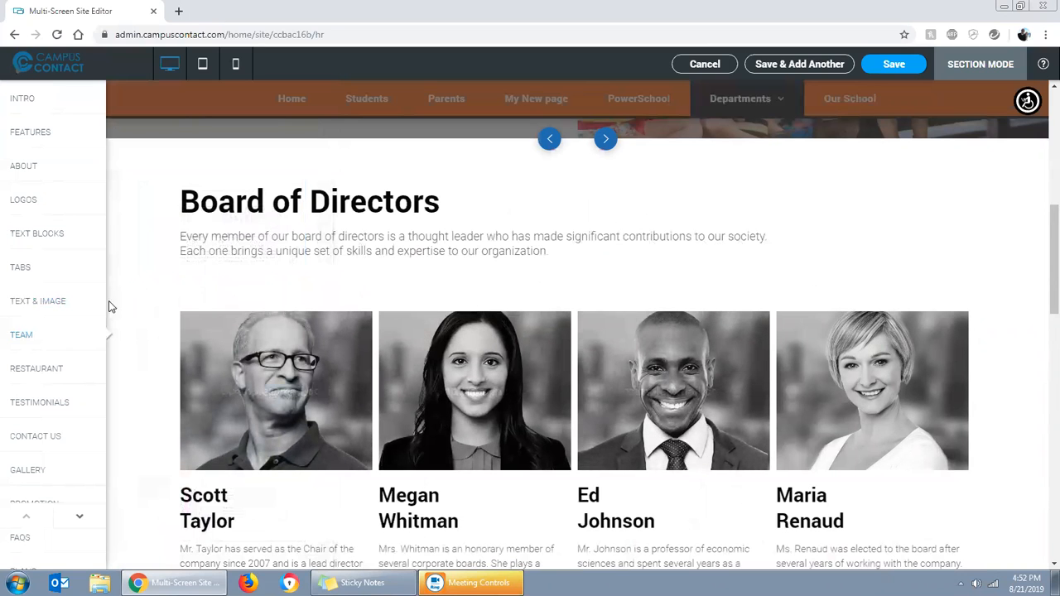
{"action": "scroll", "coordinate": [310, 269], "scroll_direction": "down", "scroll_amount": 1}
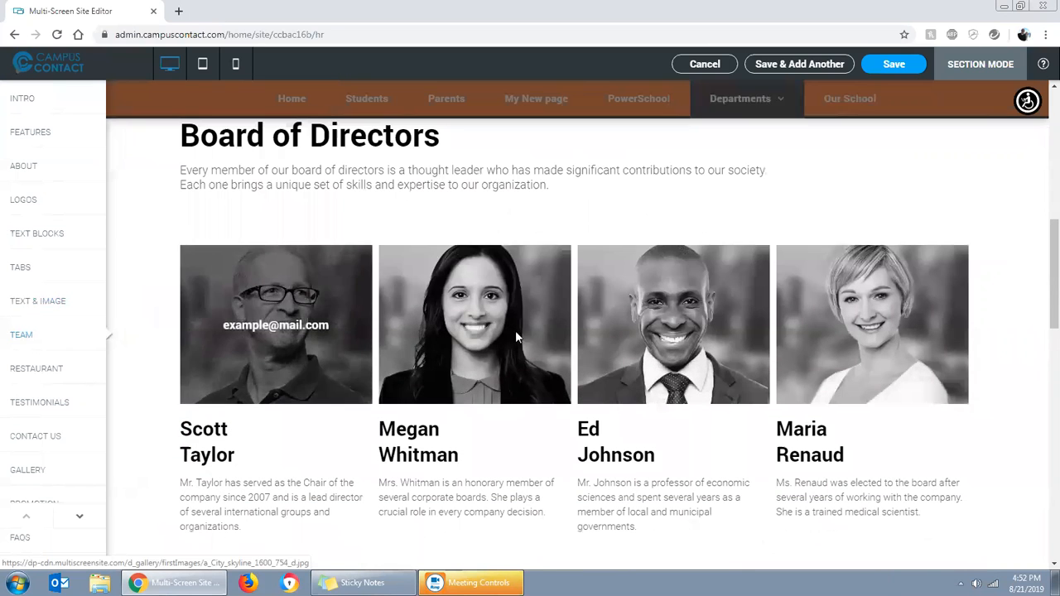
{"action": "scroll", "coordinate": [574, 454], "scroll_direction": "down", "scroll_amount": 3}
{"action": "scroll", "coordinate": [365, 342], "scroll_direction": "up", "scroll_amount": 3}
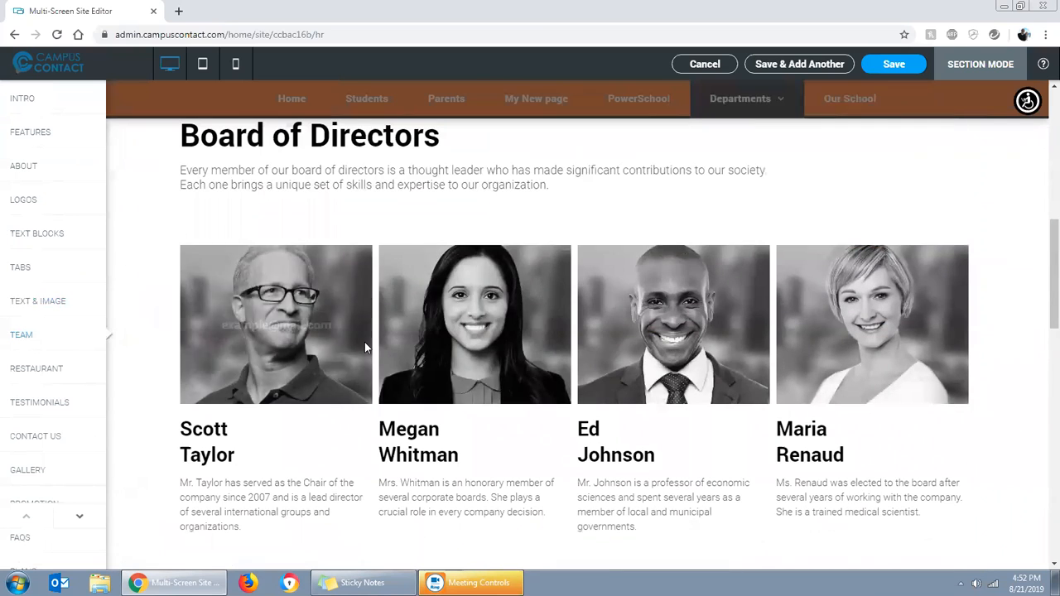
Try the Restaurant designs "Best in Town", "Flavor" and "Eggs Benedict" in the new section
{"action": "left_click", "coordinate": [53, 370]}
{"action": "left_click", "coordinate": [197, 174]}
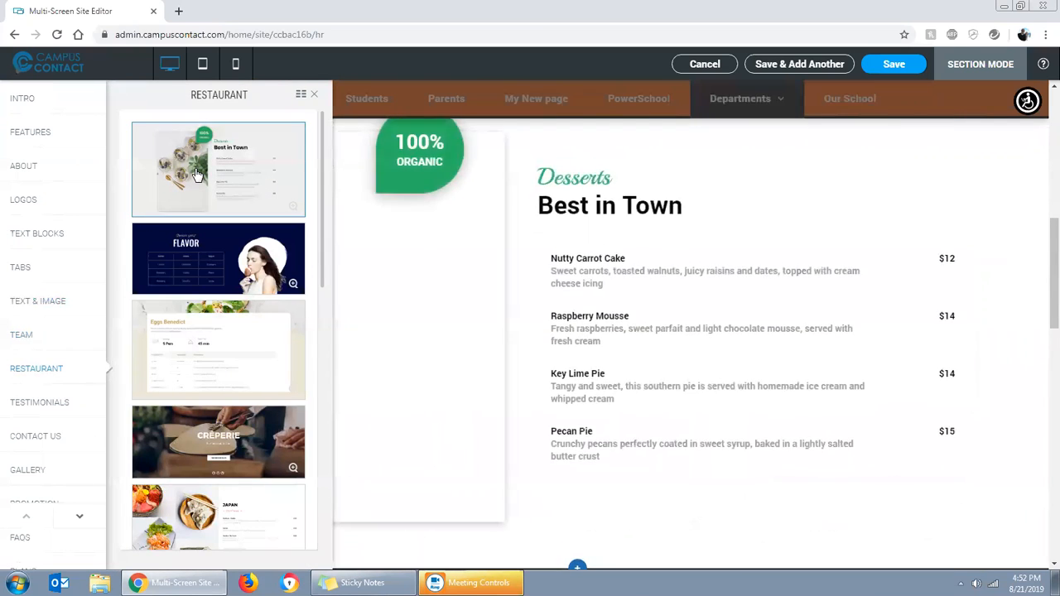
{"action": "left_click", "coordinate": [244, 265]}
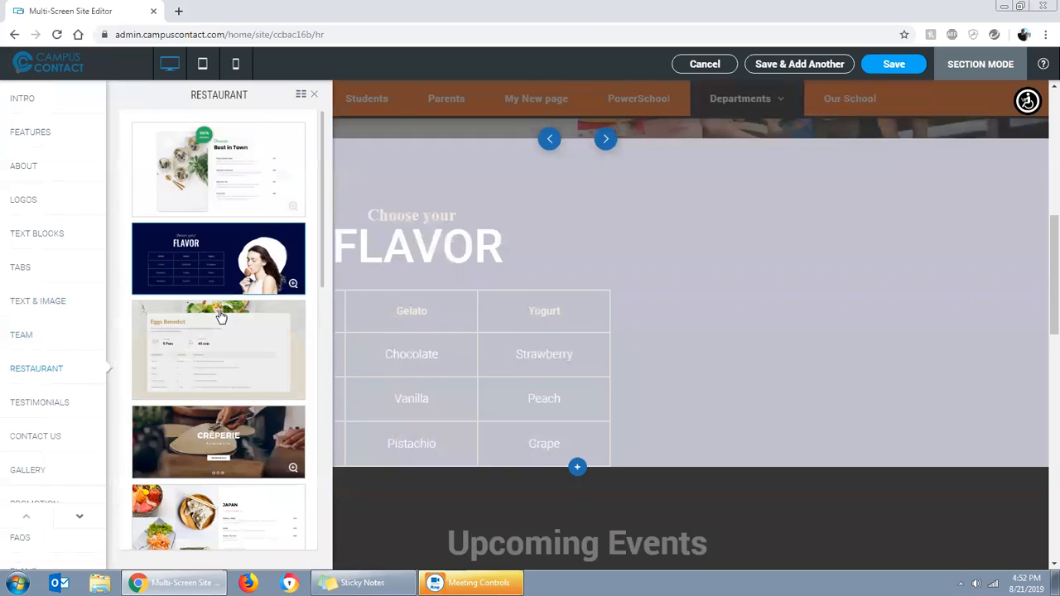
{"action": "left_click", "coordinate": [207, 368]}
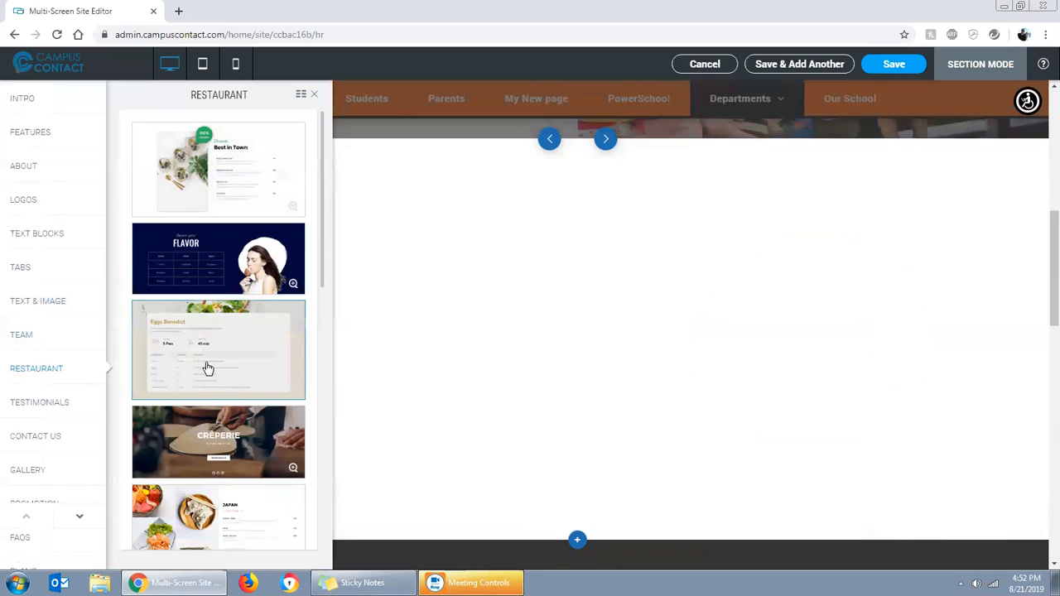
Try the "Crêperie", "Japan" and Fresh Garden Salad dish-grid designs and look through the dish grid
{"action": "scroll", "coordinate": [222, 377], "scroll_direction": "down", "scroll_amount": 2}
{"action": "left_click", "coordinate": [235, 333]}
{"action": "left_click", "coordinate": [209, 383]}
{"action": "scroll", "coordinate": [199, 406], "scroll_direction": "down", "scroll_amount": 2}
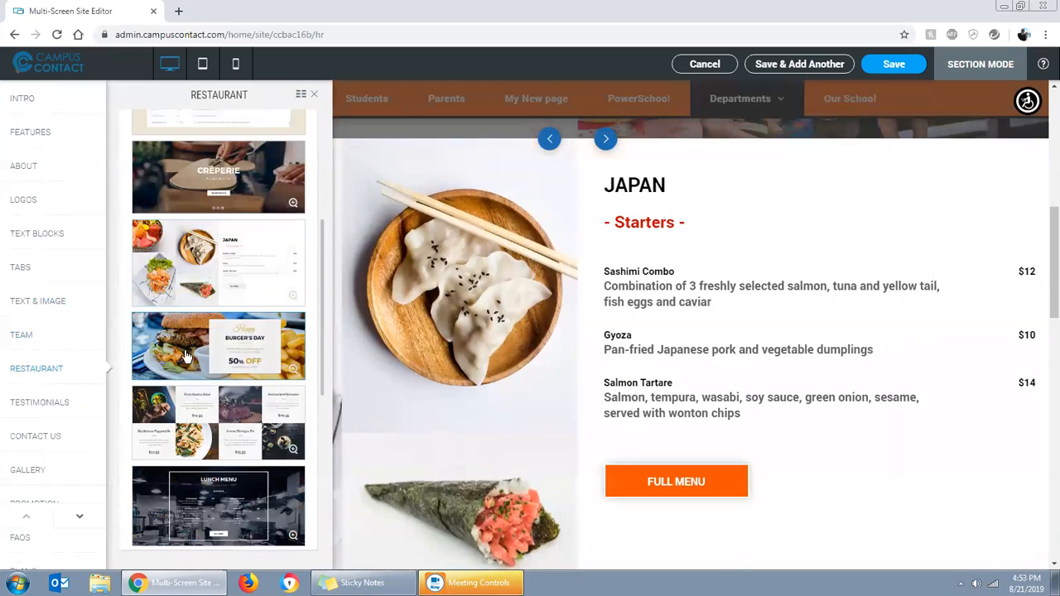
{"action": "left_click", "coordinate": [192, 401]}
{"action": "scroll", "coordinate": [189, 413], "scroll_direction": "down", "scroll_amount": 2}
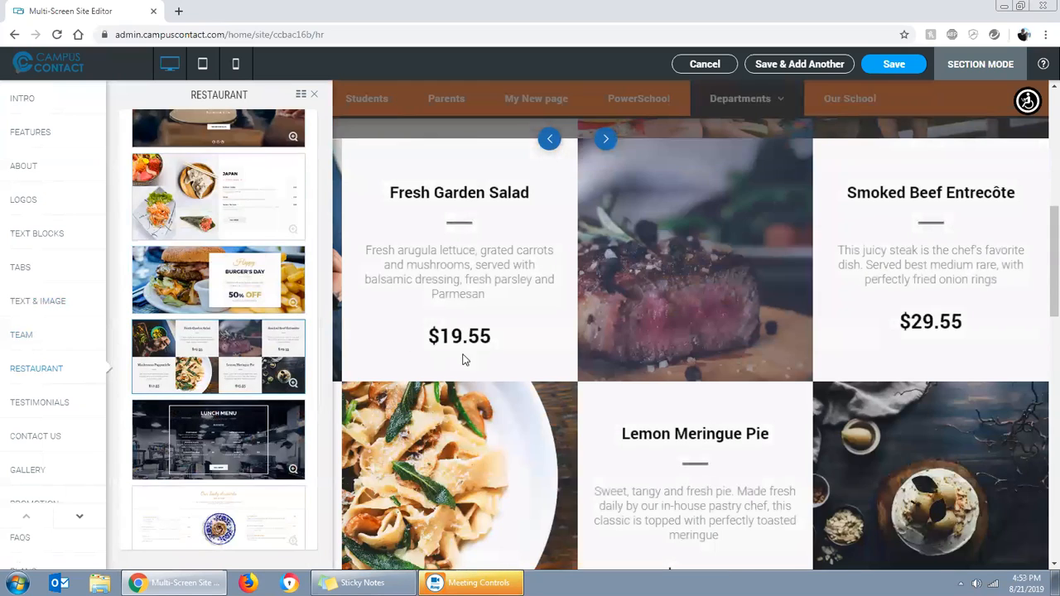
{"action": "scroll", "coordinate": [464, 359], "scroll_direction": "down", "scroll_amount": 1}
{"action": "scroll", "coordinate": [207, 358], "scroll_direction": "down", "scroll_amount": 2}
Try the Testimonials designs "Satisfied customers", "Why people believe in us" and the three-card layout in the new section
{"action": "left_click", "coordinate": [42, 409]}
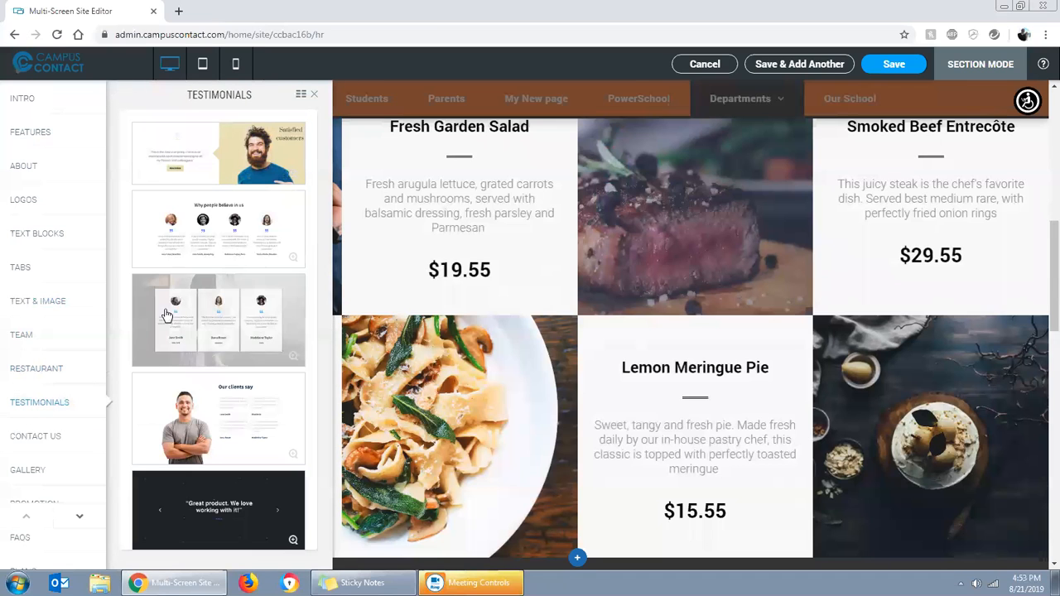
{"action": "left_click", "coordinate": [237, 141]}
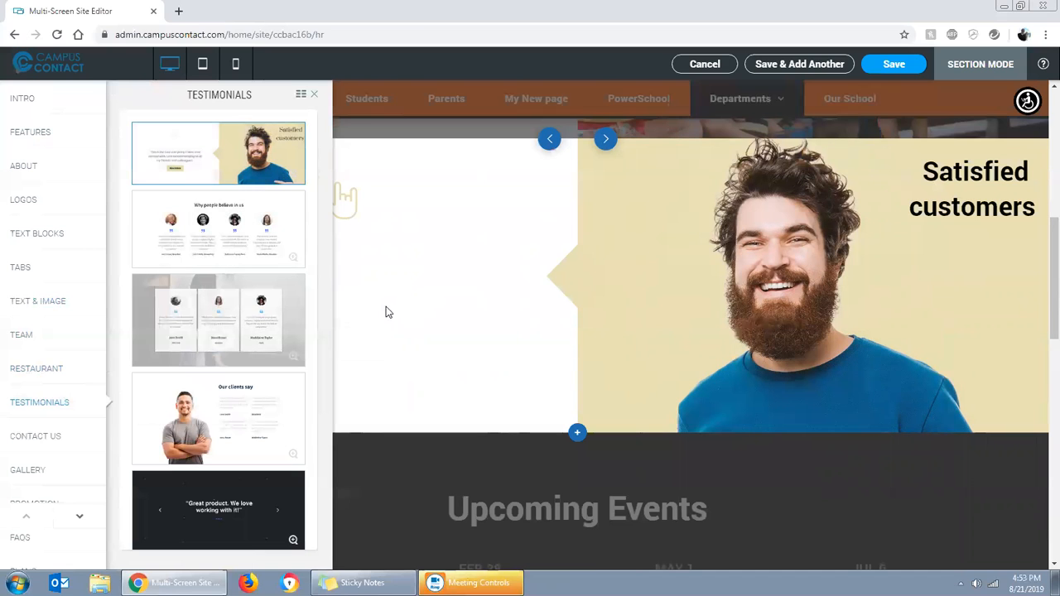
{"action": "left_click", "coordinate": [236, 253]}
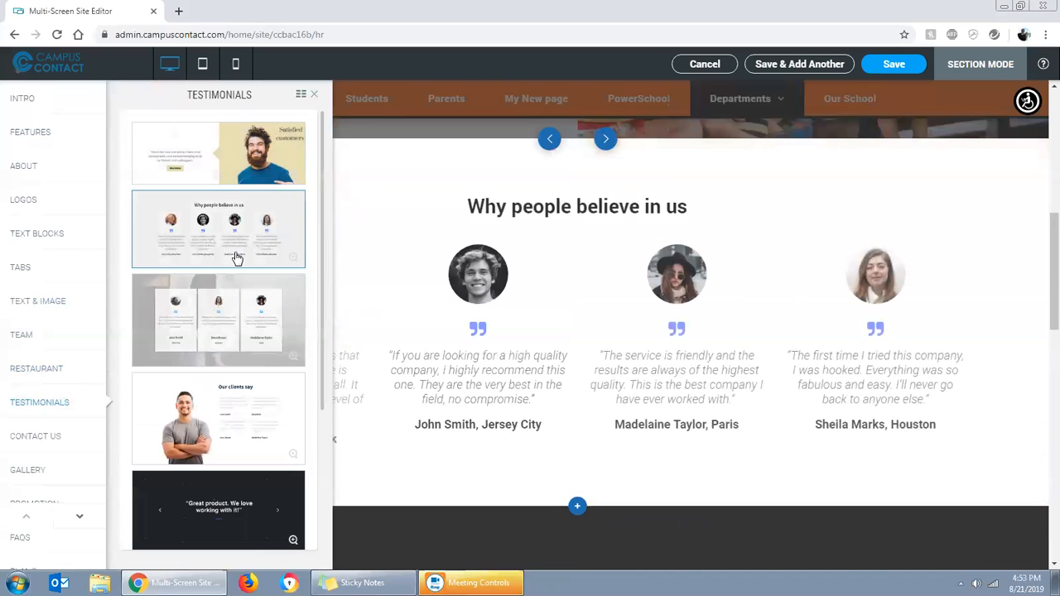
{"action": "left_click", "coordinate": [252, 352]}
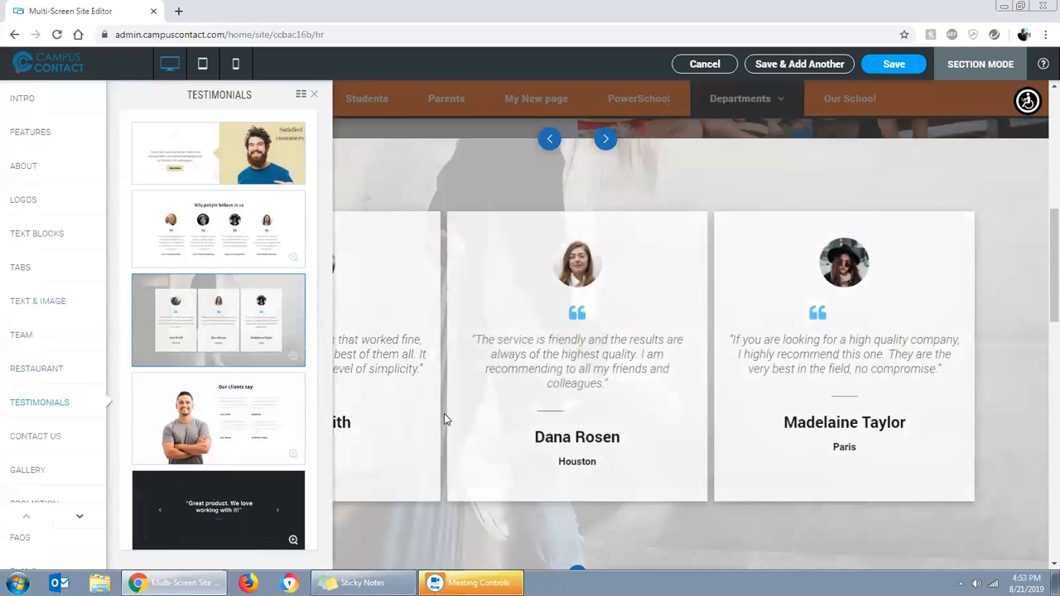
Try the "Our clients say" and "Customer Quotes" testimonial designs and look over each layout
{"action": "scroll", "coordinate": [294, 426], "scroll_direction": "down", "scroll_amount": 2}
{"action": "left_click", "coordinate": [234, 293]}
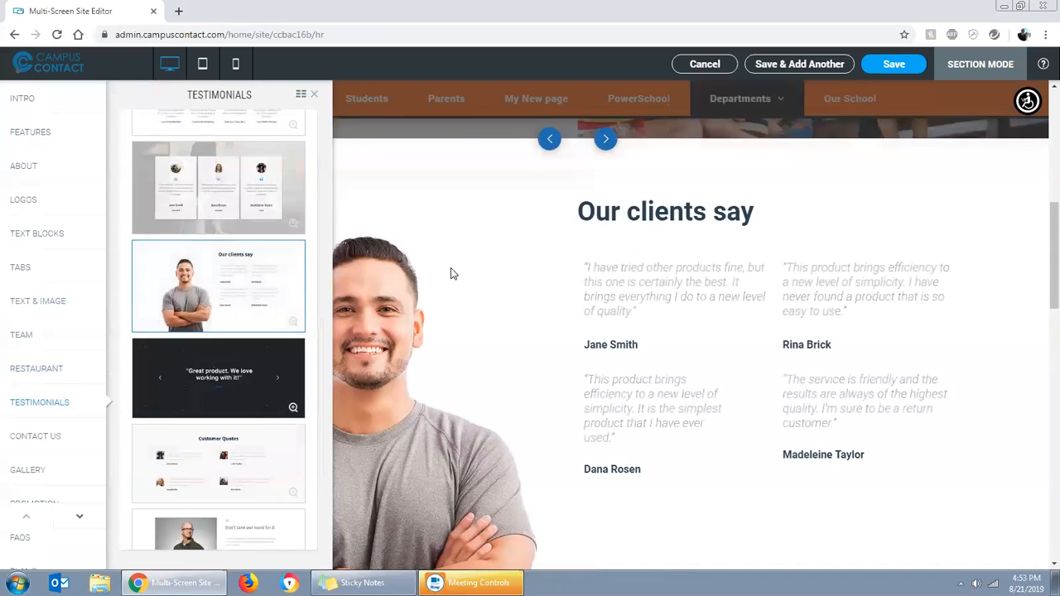
{"action": "scroll", "coordinate": [362, 261], "scroll_direction": "down", "scroll_amount": 2}
{"action": "scroll", "coordinate": [525, 303], "scroll_direction": "up", "scroll_amount": 2}
{"action": "scroll", "coordinate": [397, 307], "scroll_direction": "down", "scroll_amount": 2}
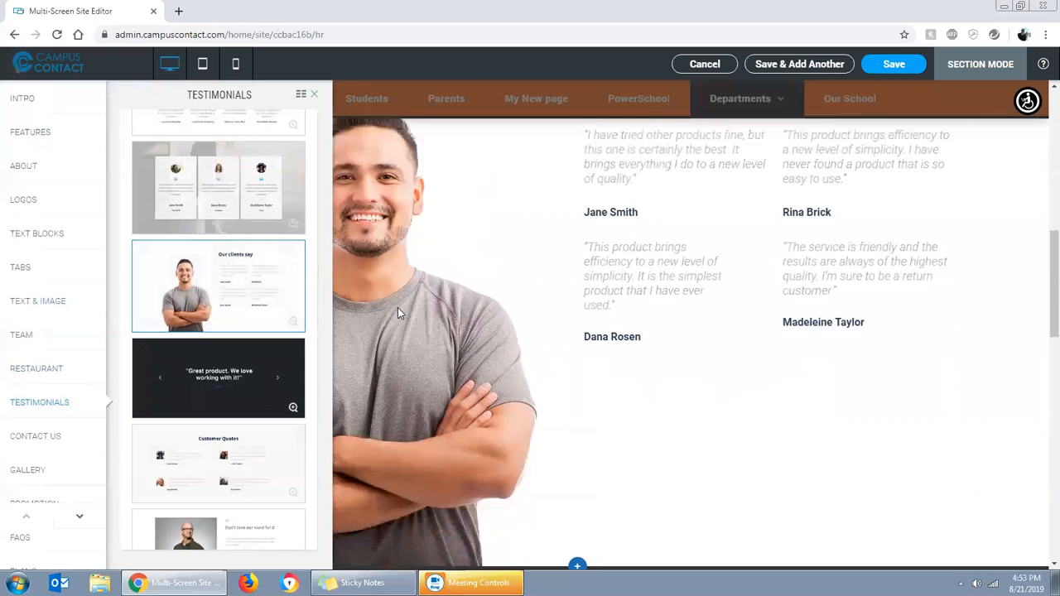
{"action": "scroll", "coordinate": [397, 307], "scroll_direction": "down", "scroll_amount": 2}
{"action": "scroll", "coordinate": [240, 337], "scroll_direction": "down", "scroll_amount": 1}
{"action": "left_click", "coordinate": [219, 399]}
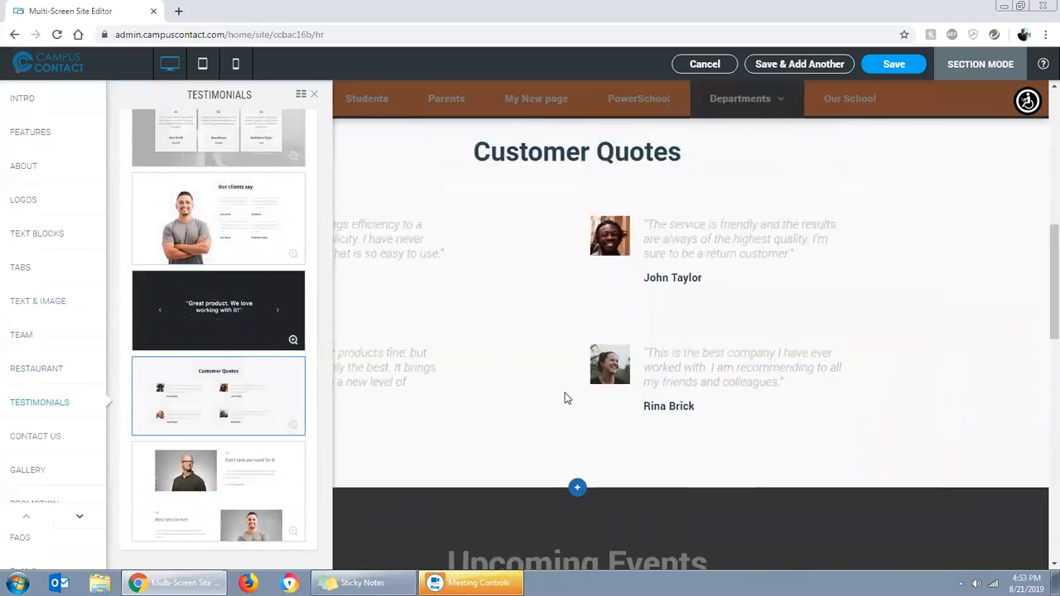
{"action": "scroll", "coordinate": [378, 403], "scroll_direction": "down", "scroll_amount": 2}
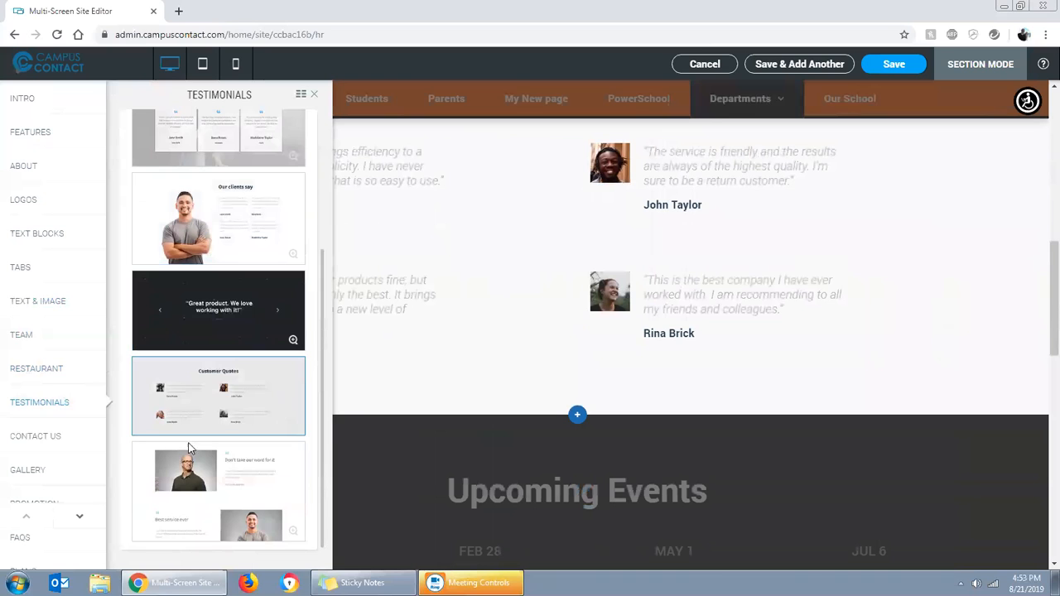
Try the Contact Us designs "Contact" and "Find your Pharmacy" at full width and look through the pharmacy table
{"action": "left_click", "coordinate": [64, 436]}
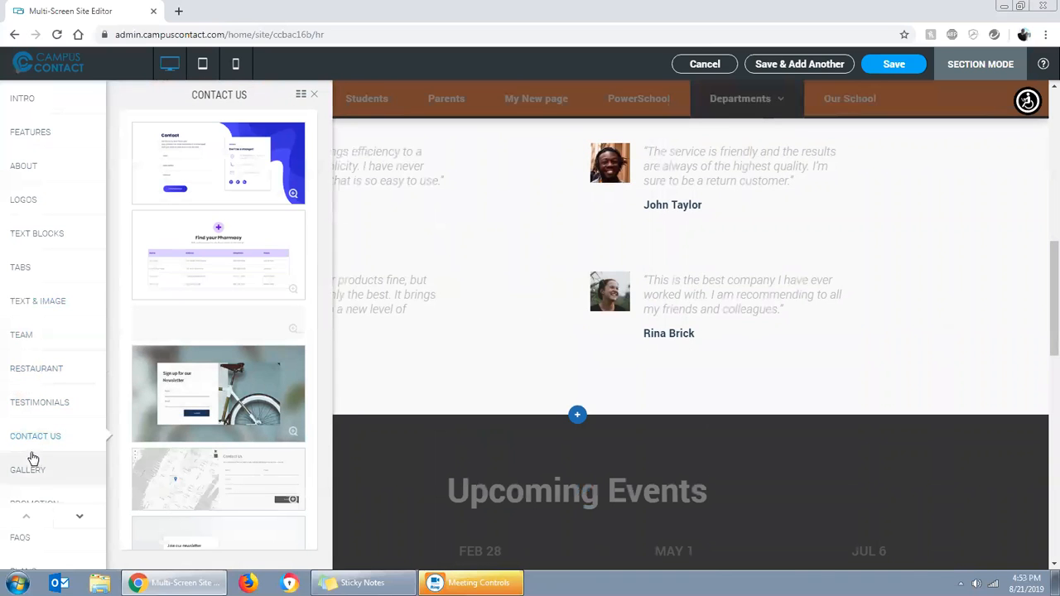
{"action": "left_click", "coordinate": [214, 181]}
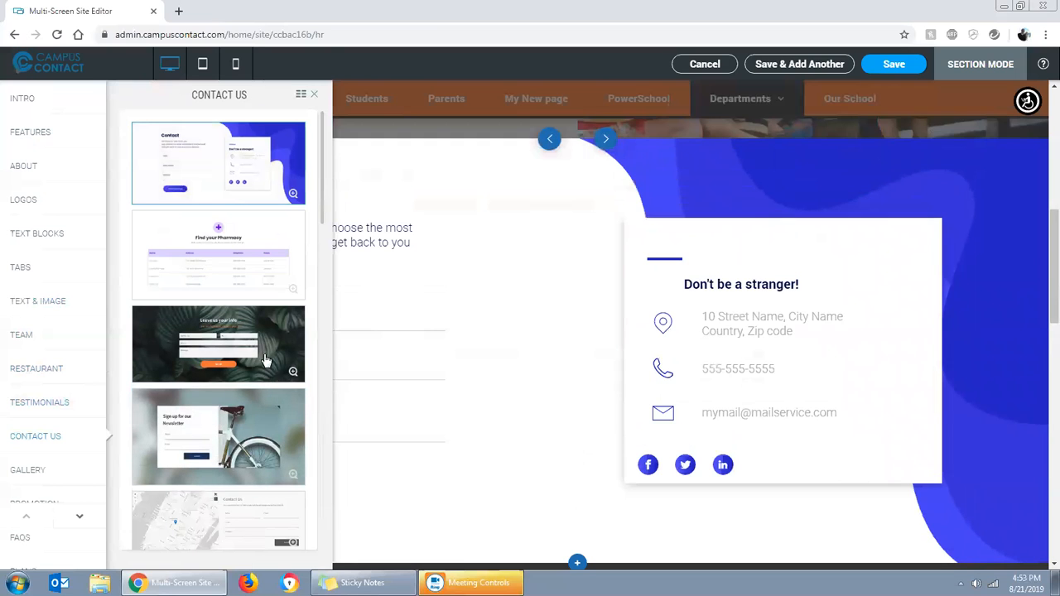
{"action": "left_click", "coordinate": [334, 154]}
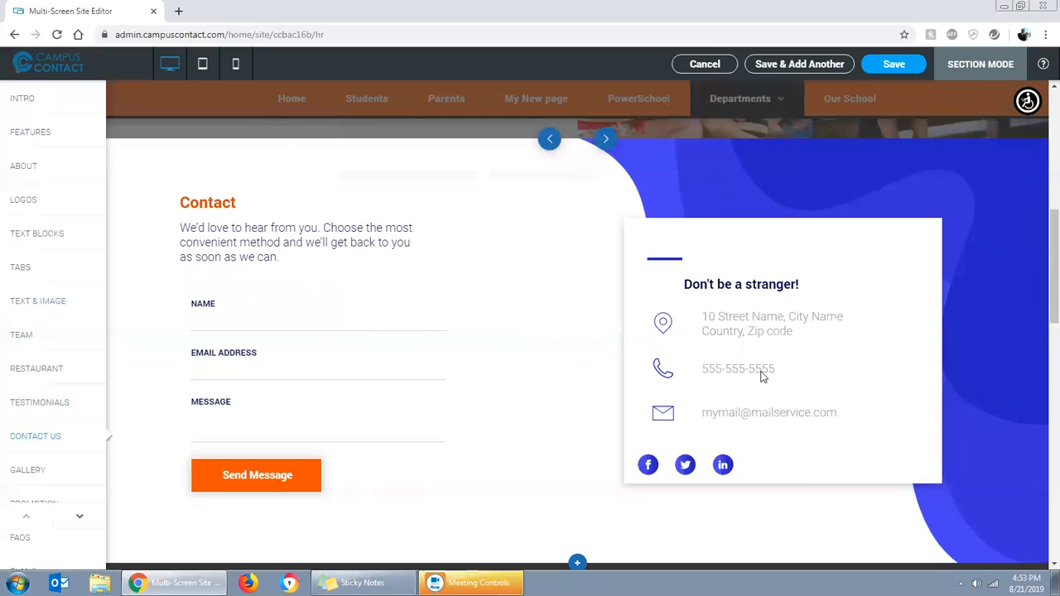
{"action": "left_click", "coordinate": [606, 140]}
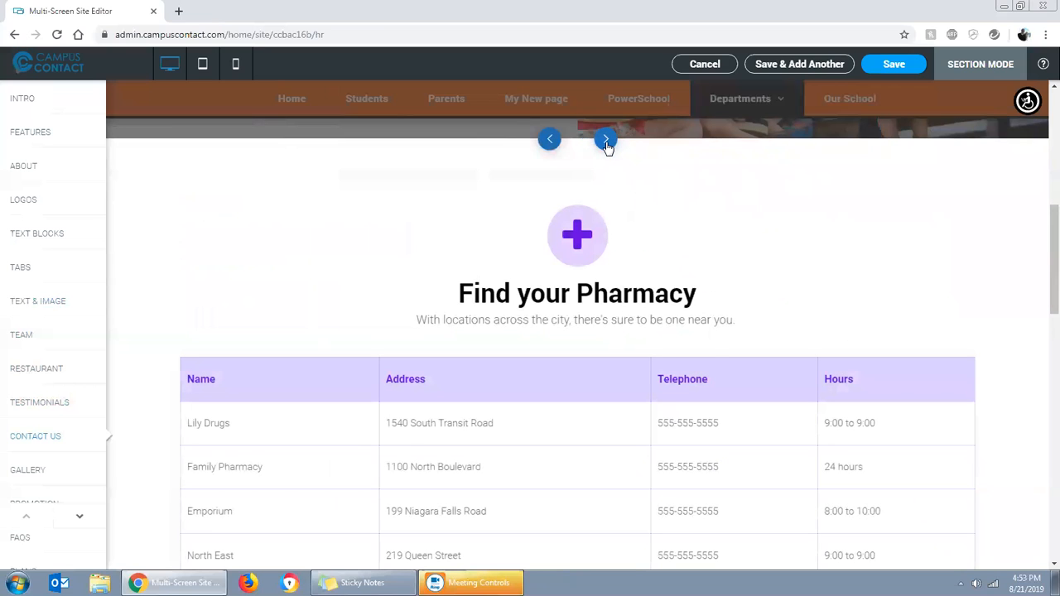
{"action": "scroll", "coordinate": [477, 340], "scroll_direction": "down", "scroll_amount": 3}
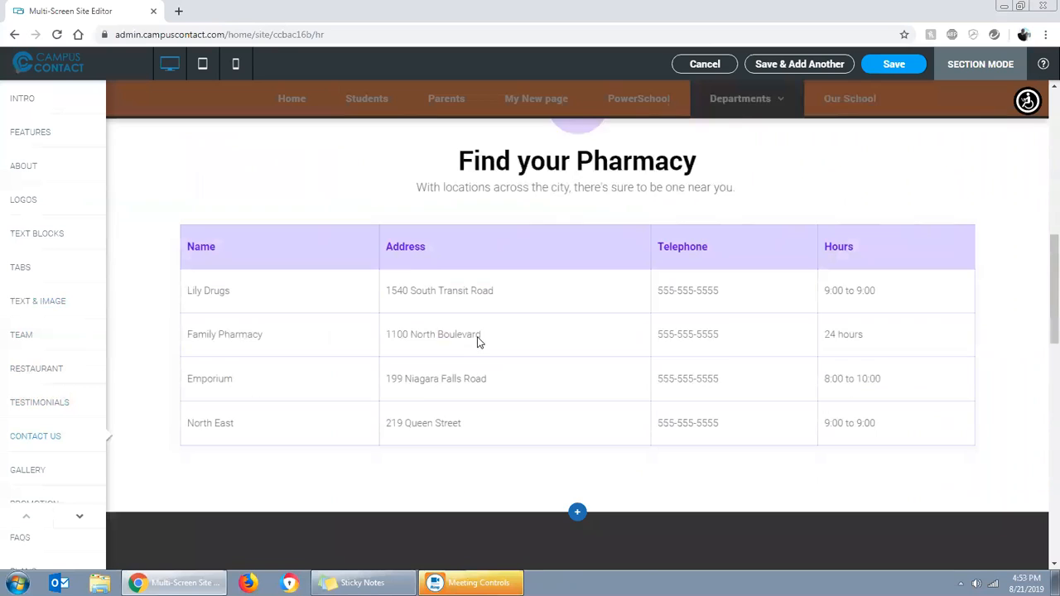
{"action": "scroll", "coordinate": [578, 292], "scroll_direction": "up", "scroll_amount": 2}
{"action": "scroll", "coordinate": [594, 164], "scroll_direction": "up", "scroll_amount": 2}
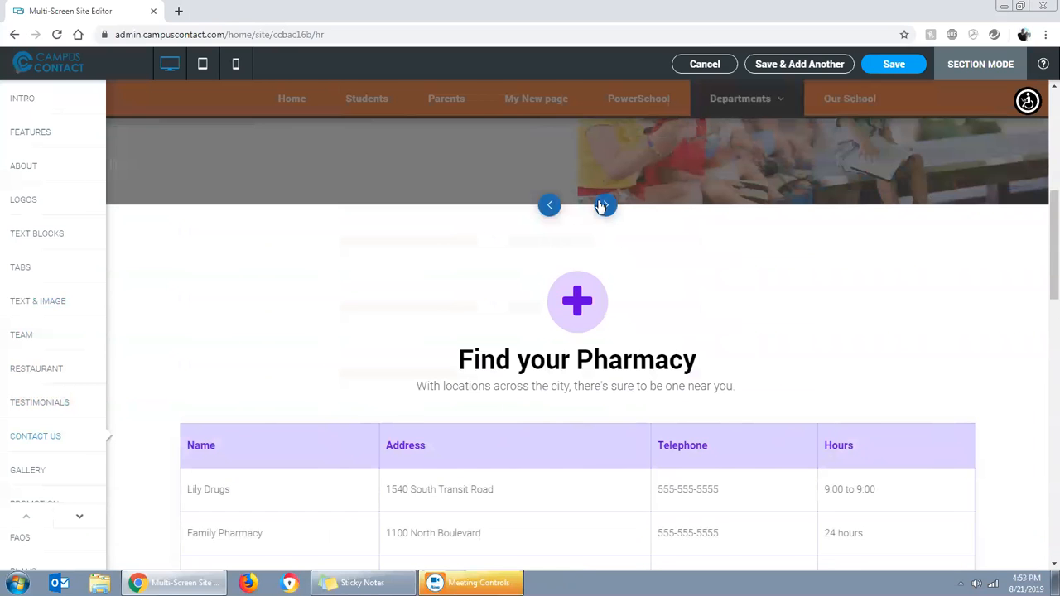
Try the "Leave us your info" and "Sign up for our Newsletter" form designs in the section
{"action": "left_click", "coordinate": [605, 207]}
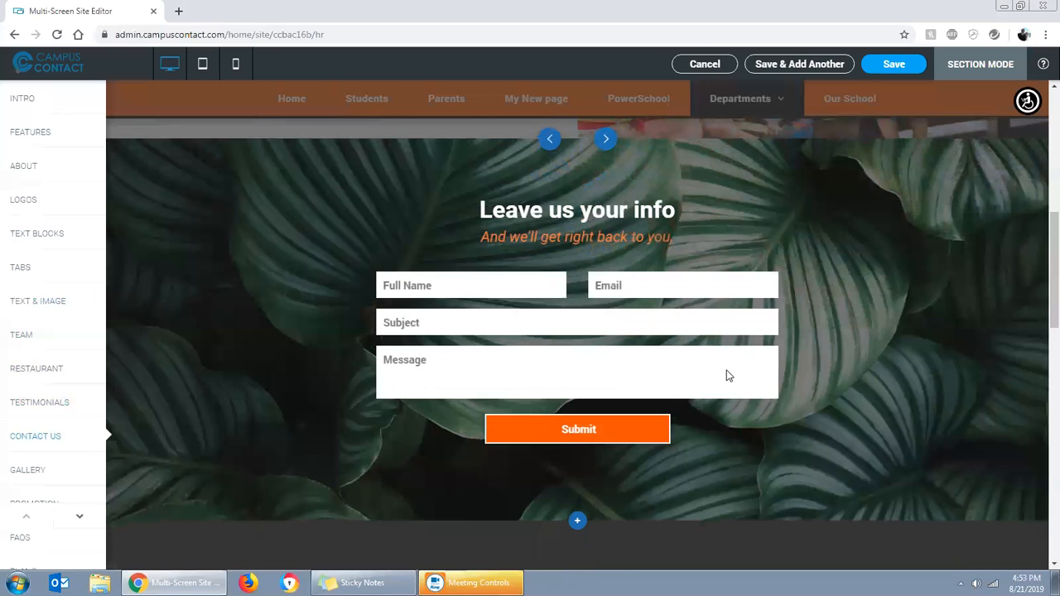
{"action": "left_click", "coordinate": [605, 140]}
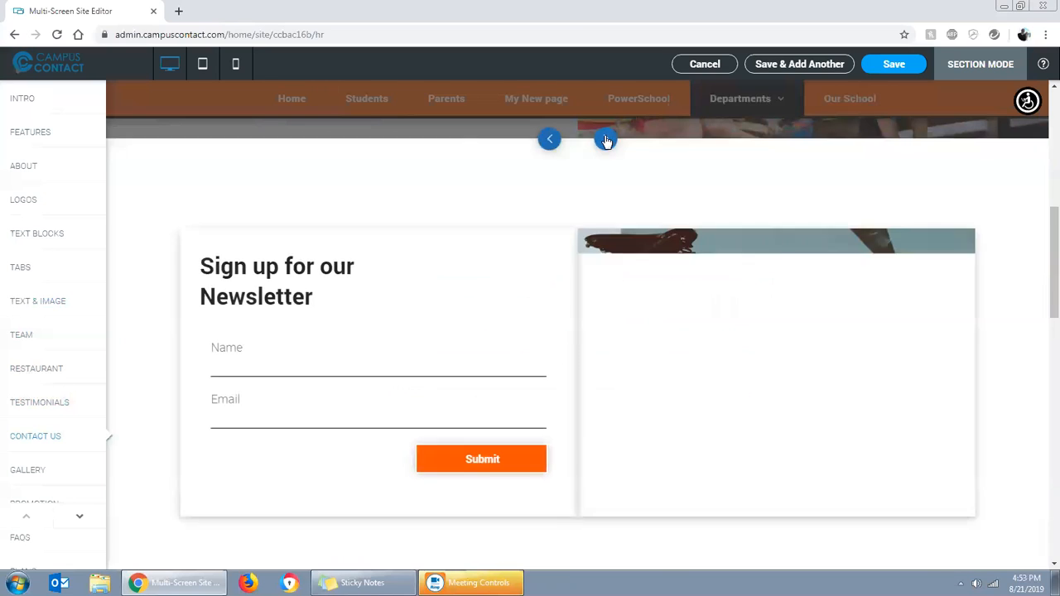
{"action": "scroll", "coordinate": [670, 359], "scroll_direction": "down", "scroll_amount": 3}
{"action": "scroll", "coordinate": [667, 358], "scroll_direction": "up", "scroll_amount": 3}
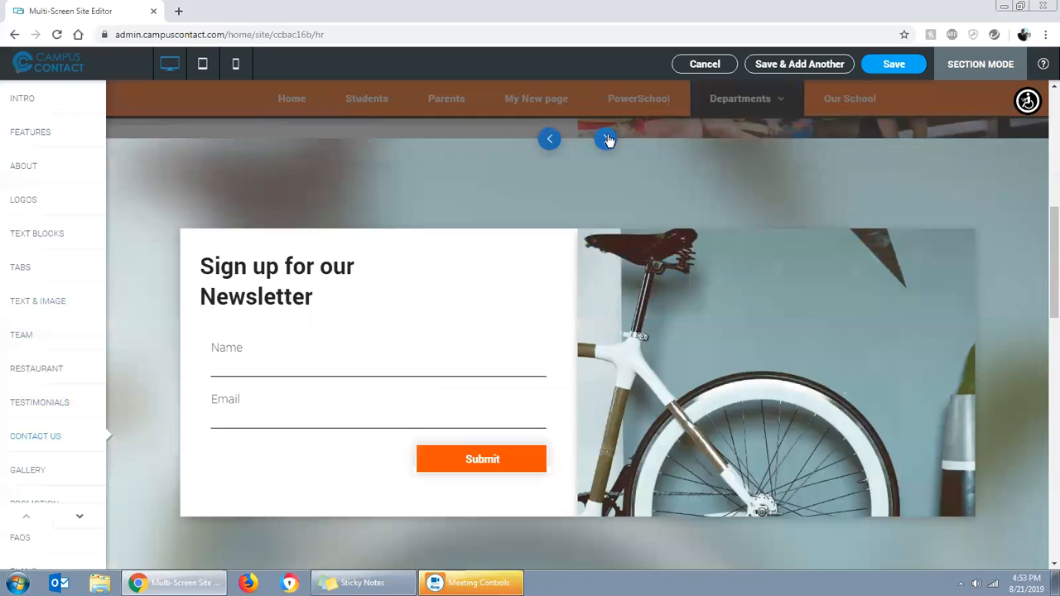
Try the "Contact Us" map design, the "Join our newsletter" design and the "Let's Chat" design
{"action": "left_click", "coordinate": [607, 140]}
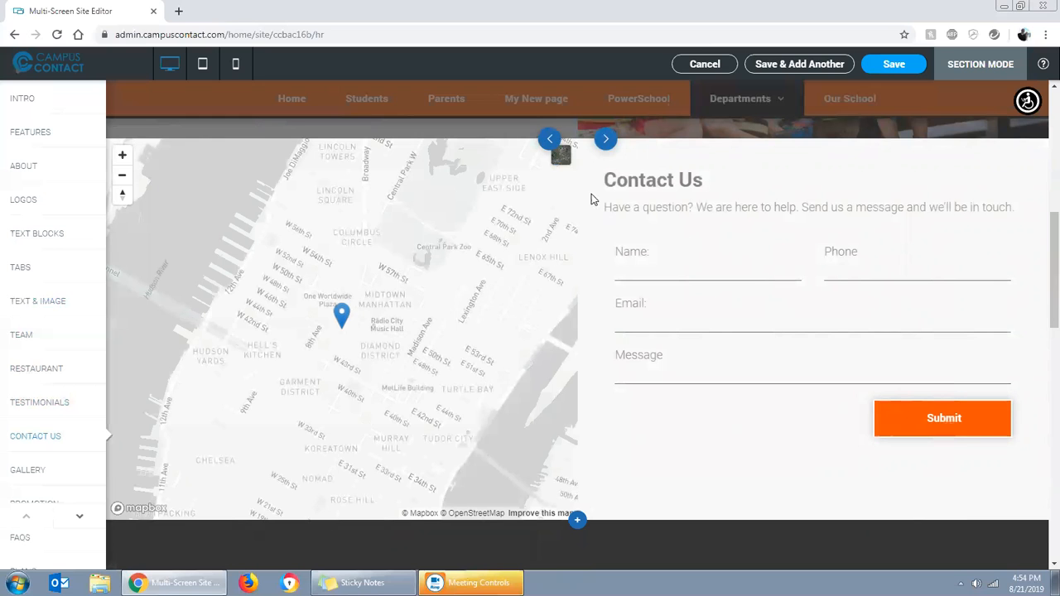
{"action": "left_click", "coordinate": [605, 140]}
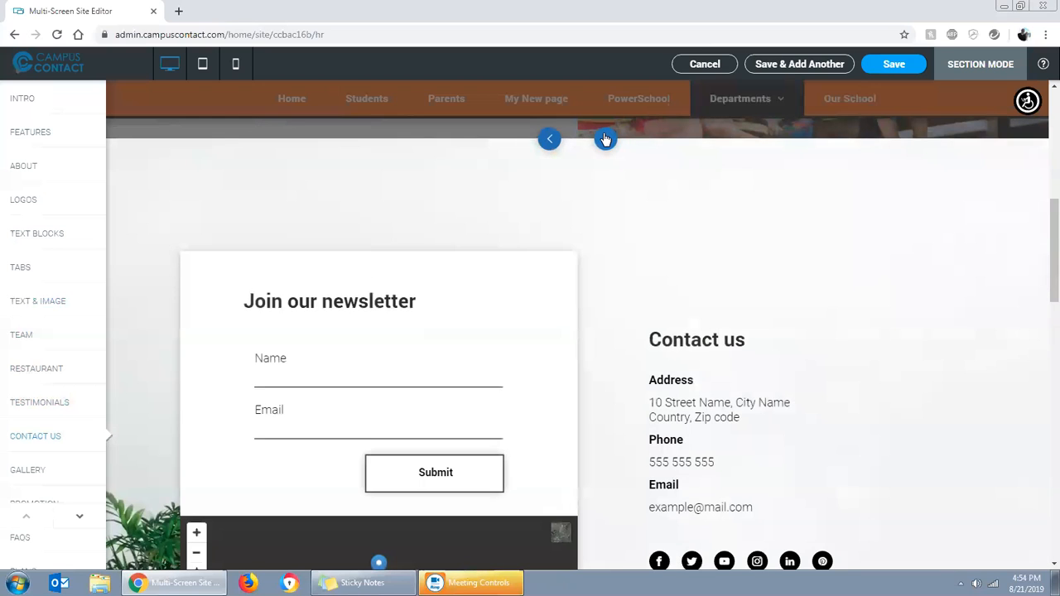
{"action": "left_click", "coordinate": [605, 139]}
{"action": "left_click", "coordinate": [606, 141]}
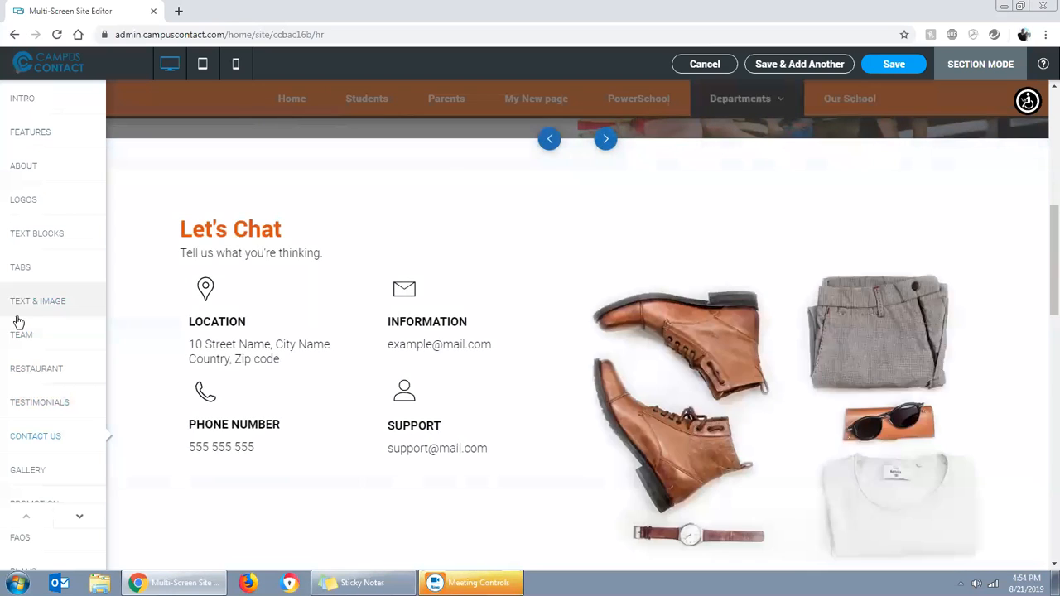
Open the Gallery section designs and try the fashion collage with Shoes, Jackets and Bags tiles
{"action": "left_click", "coordinate": [38, 469]}
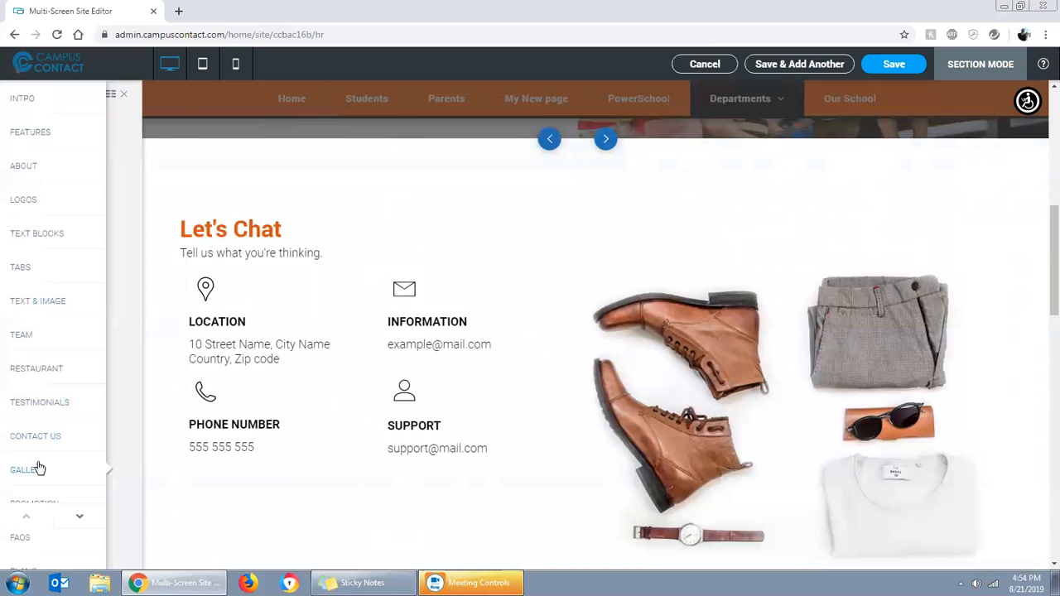
{"action": "left_click", "coordinate": [216, 172]}
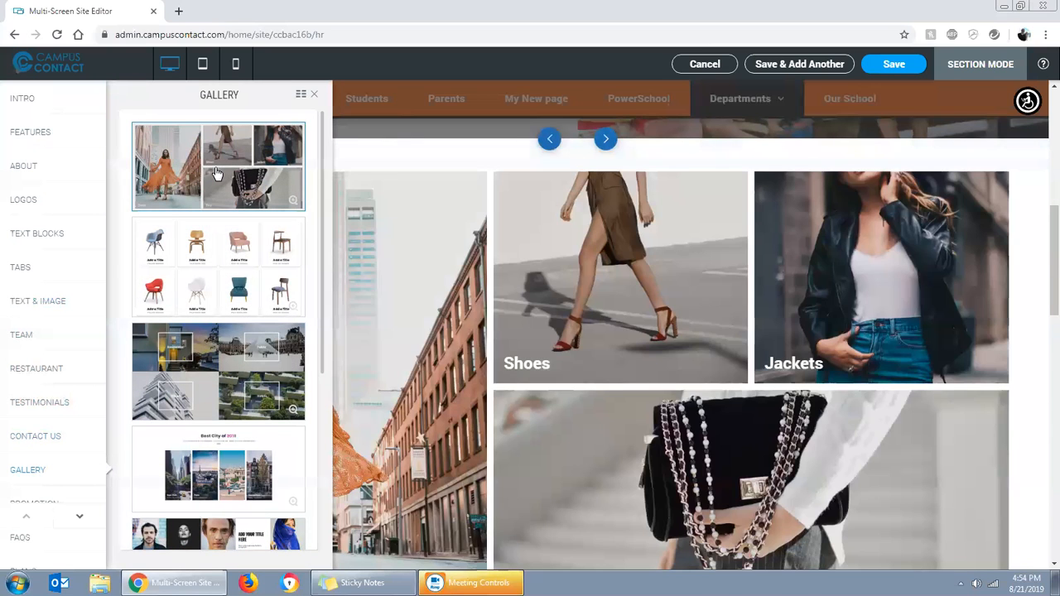
{"action": "scroll", "coordinate": [623, 382], "scroll_direction": "down", "scroll_amount": 3}
{"action": "scroll", "coordinate": [617, 382], "scroll_direction": "up", "scroll_amount": 2}
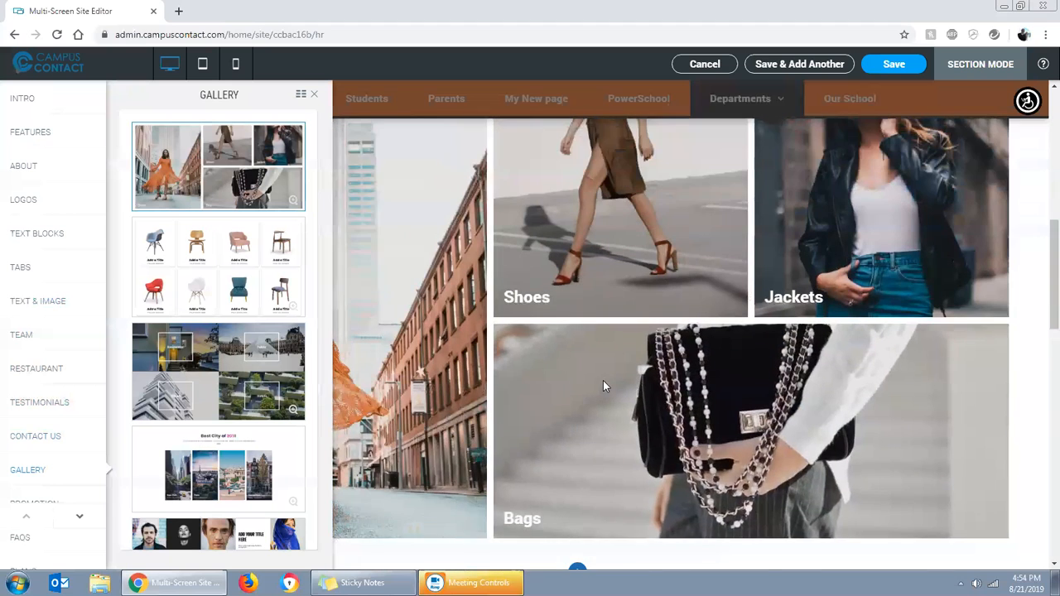
{"action": "scroll", "coordinate": [560, 351], "scroll_direction": "up", "scroll_amount": 1}
Try the Gallery grid design with eight chair cards and look through its rows
{"action": "left_click", "coordinate": [240, 281]}
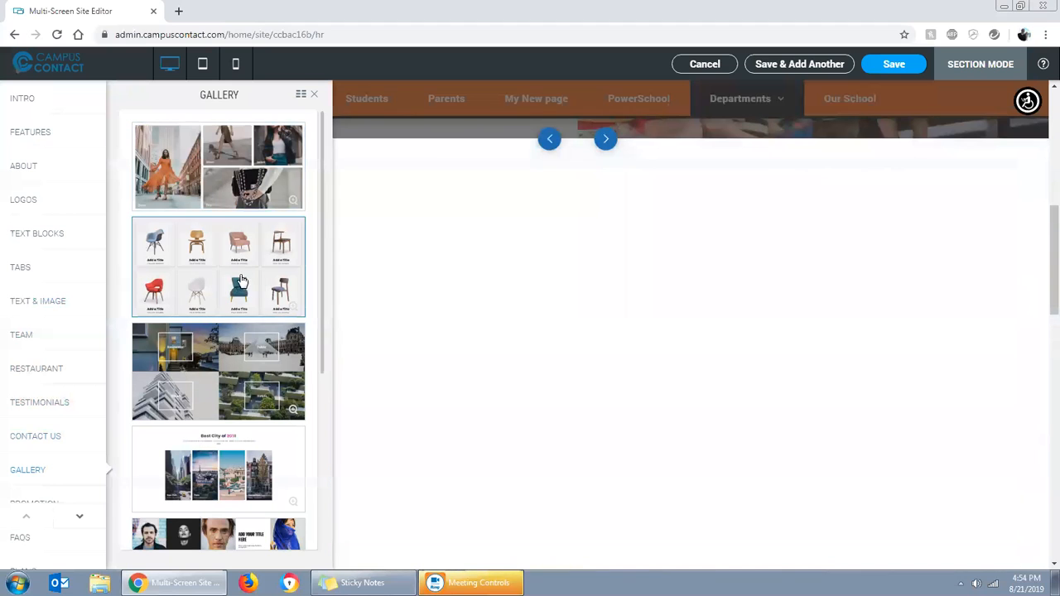
{"action": "scroll", "coordinate": [502, 378], "scroll_direction": "down", "scroll_amount": 2}
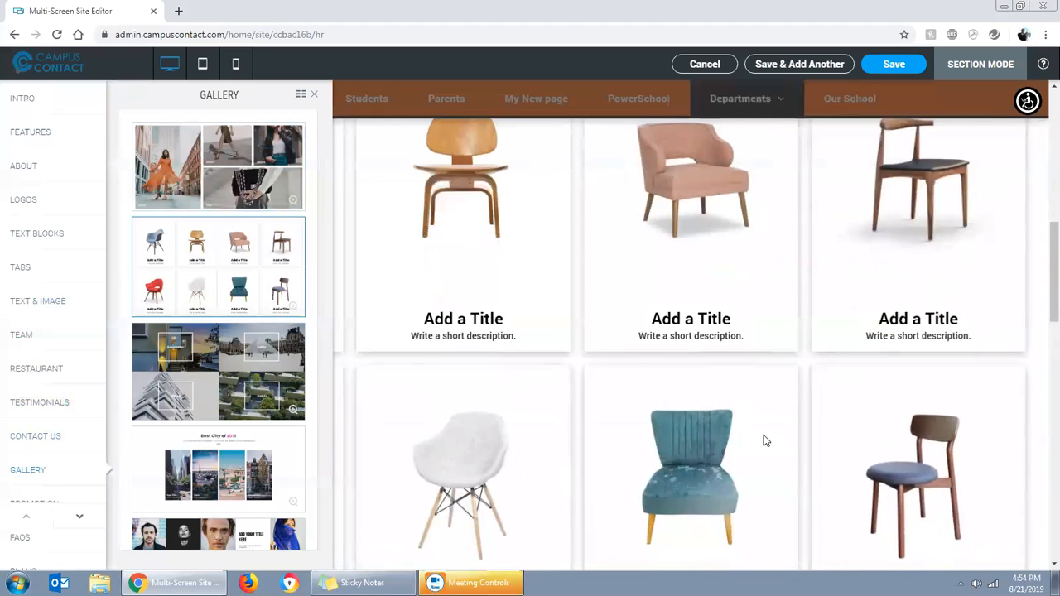
{"action": "scroll", "coordinate": [765, 441], "scroll_direction": "down", "scroll_amount": 3}
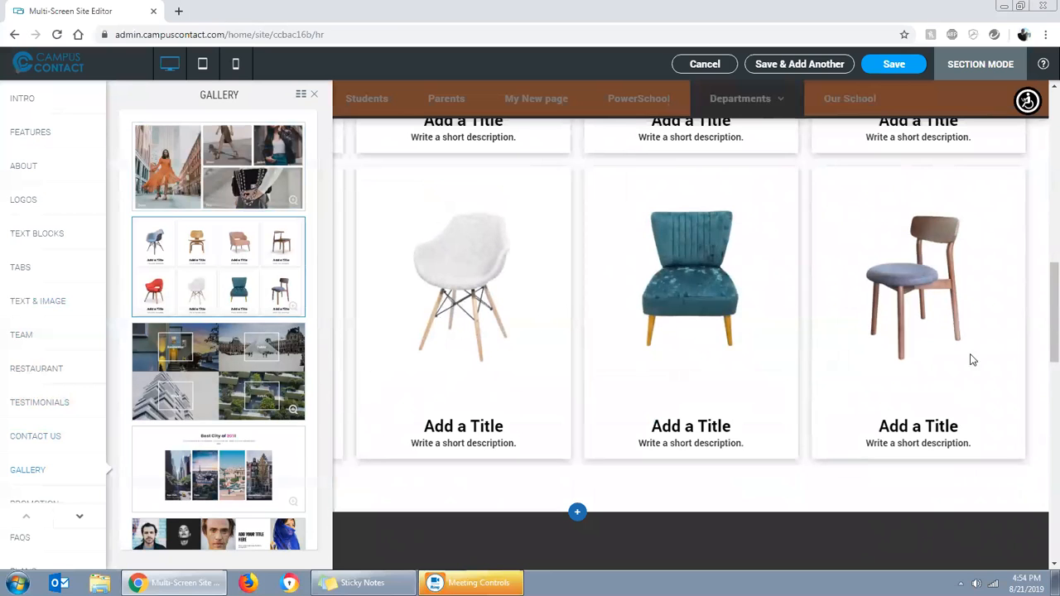
Apply the four-tile Gallery design with Residential, Public, Urban and Hotels images and save the new section
{"action": "left_click", "coordinate": [251, 386]}
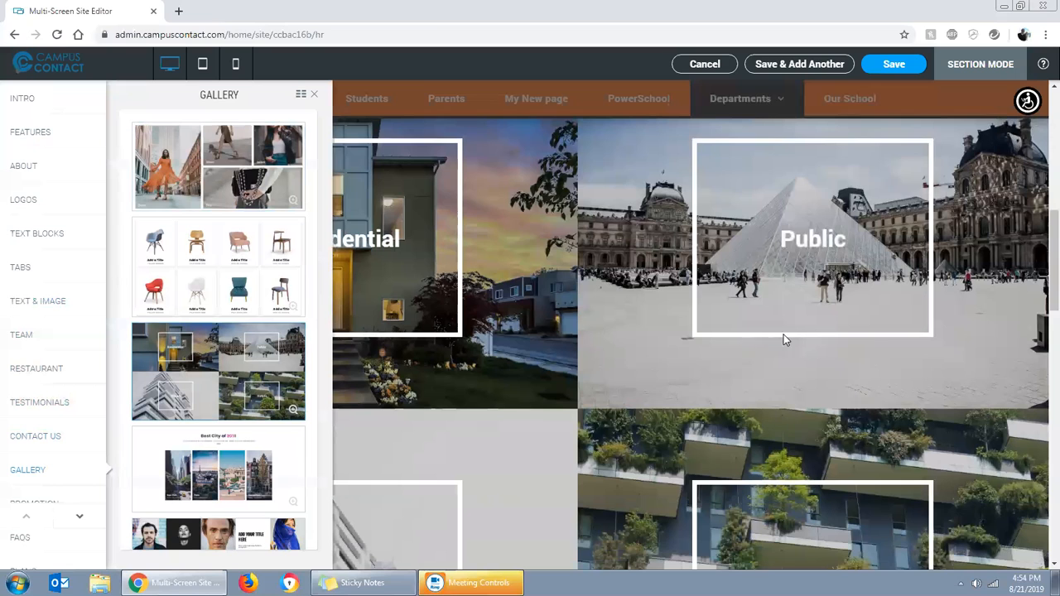
{"action": "scroll", "coordinate": [785, 339], "scroll_direction": "down", "scroll_amount": 2}
{"action": "left_click", "coordinate": [315, 97]}
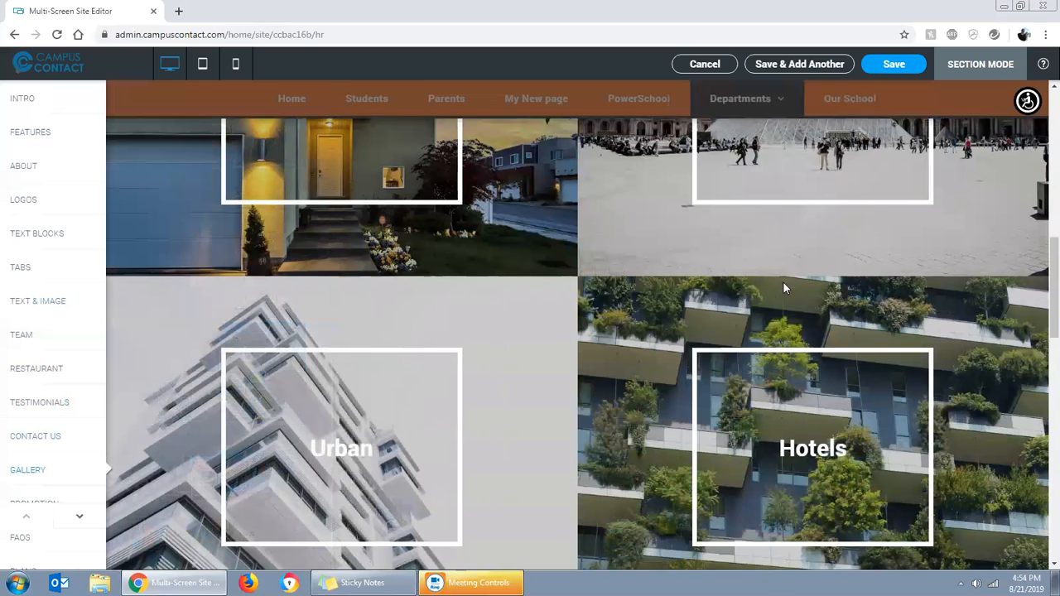
{"action": "scroll", "coordinate": [517, 310], "scroll_direction": "up", "scroll_amount": 4}
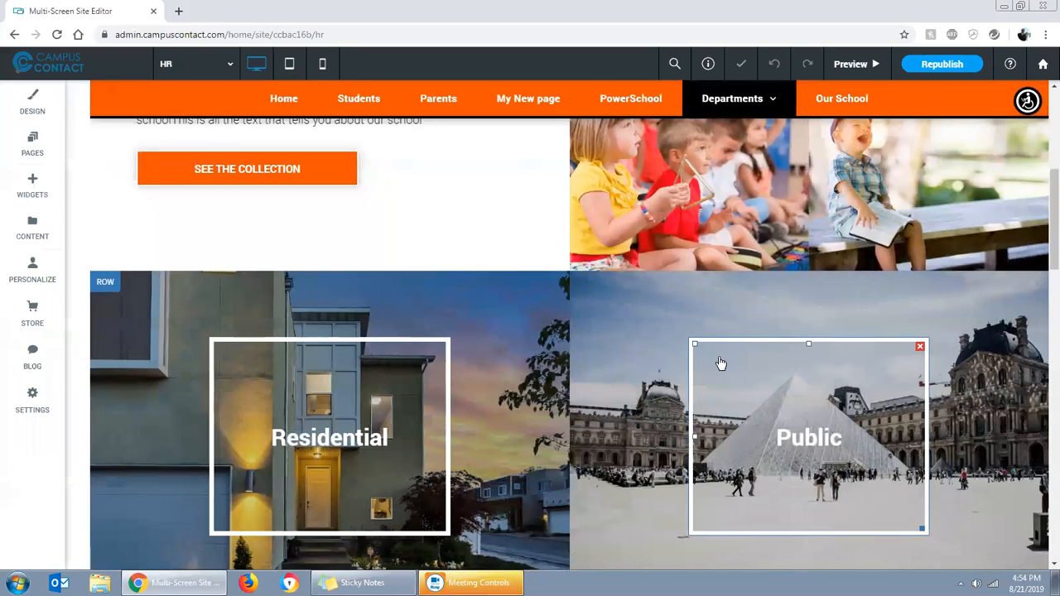
Replace the "Residential" tile heading with "ACADEMICS"
{"action": "scroll", "coordinate": [720, 364], "scroll_direction": "down", "scroll_amount": 2}
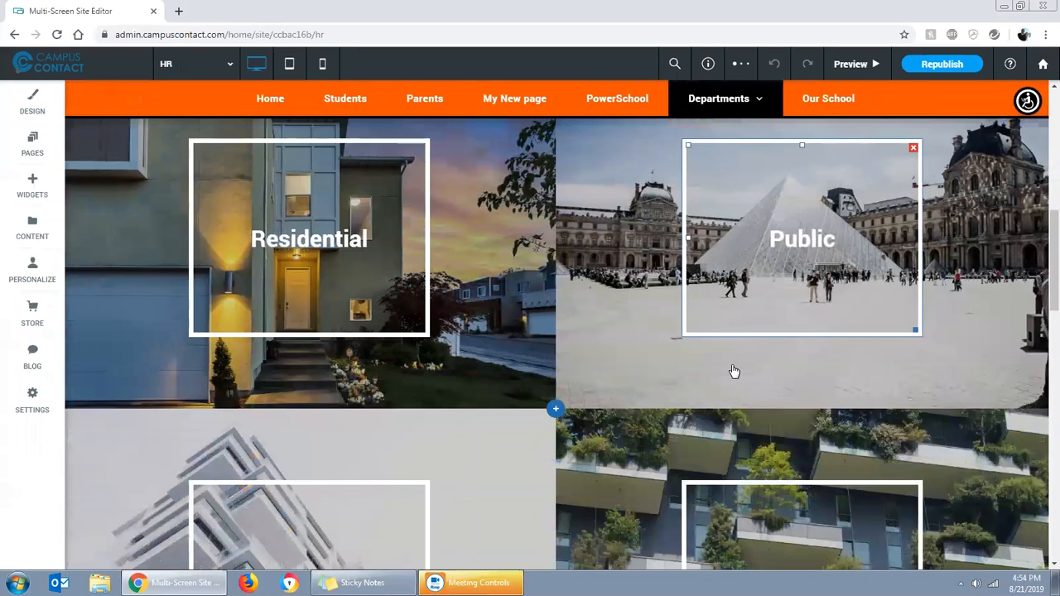
{"action": "left_click", "coordinate": [367, 253]}
{"action": "left_click_drag", "start_coordinate": [256, 238], "coordinate": [362, 226]}
{"action": "type", "text": "AC"}
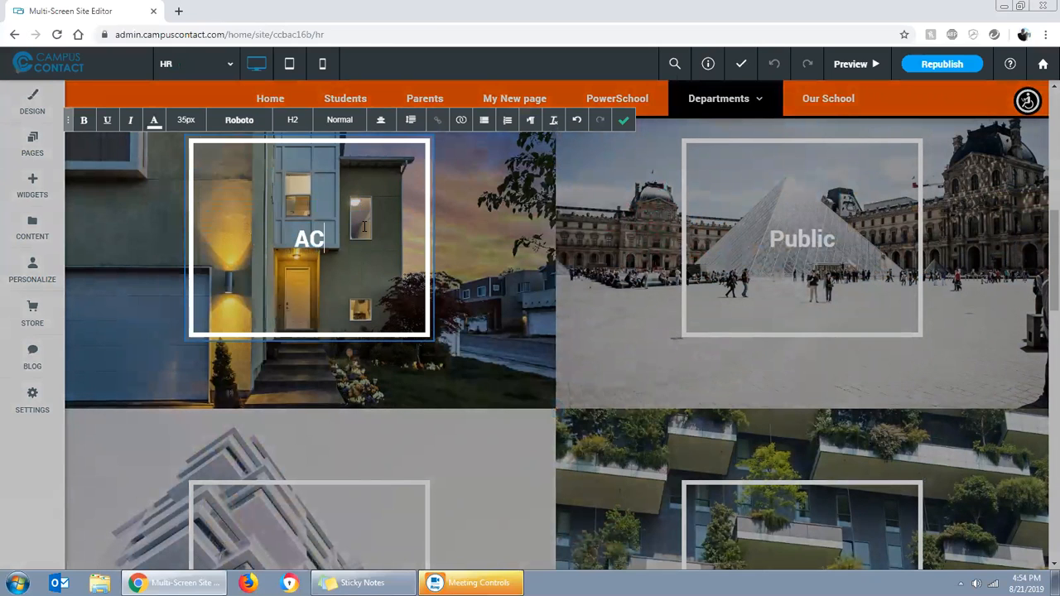
{"action": "type", "text": "ADEMICS"}
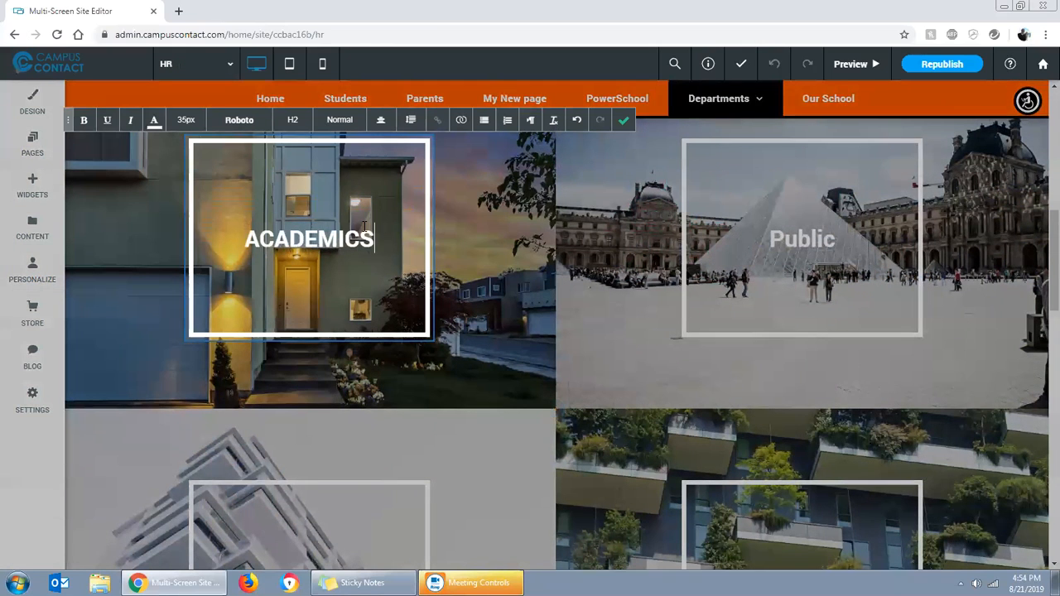
Replace the "Public" tile heading with "ATHLETICS"
{"action": "left_click", "coordinate": [705, 208]}
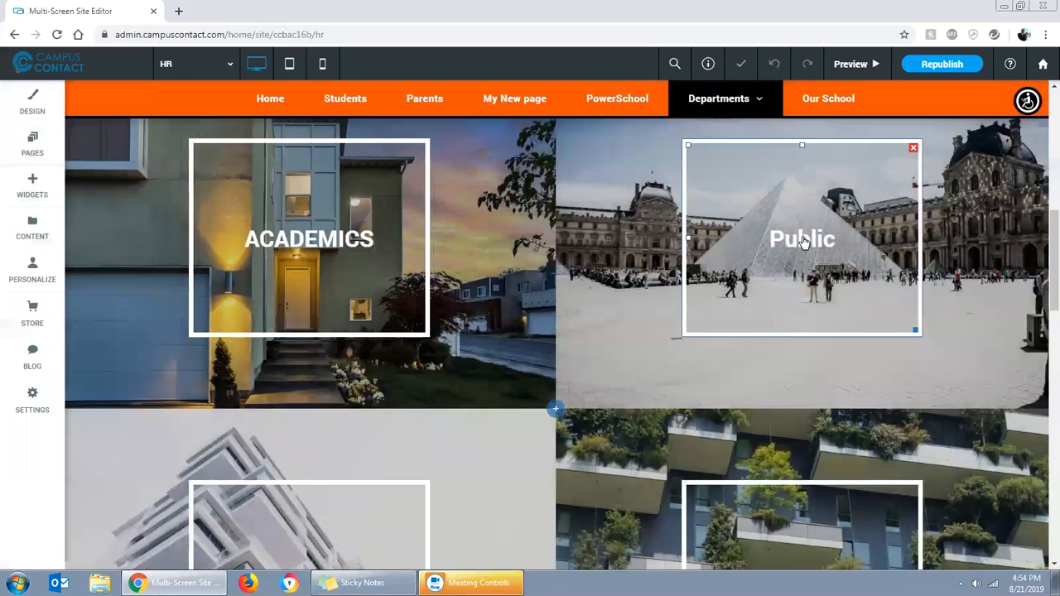
{"action": "left_click", "coordinate": [802, 240]}
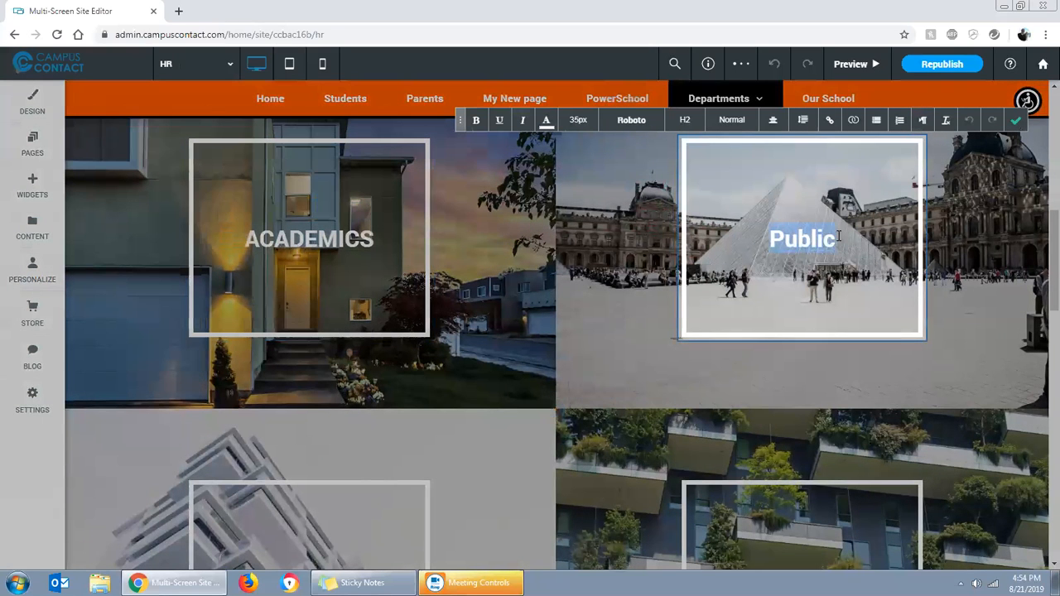
{"action": "type", "text": "ATHLETICS"}
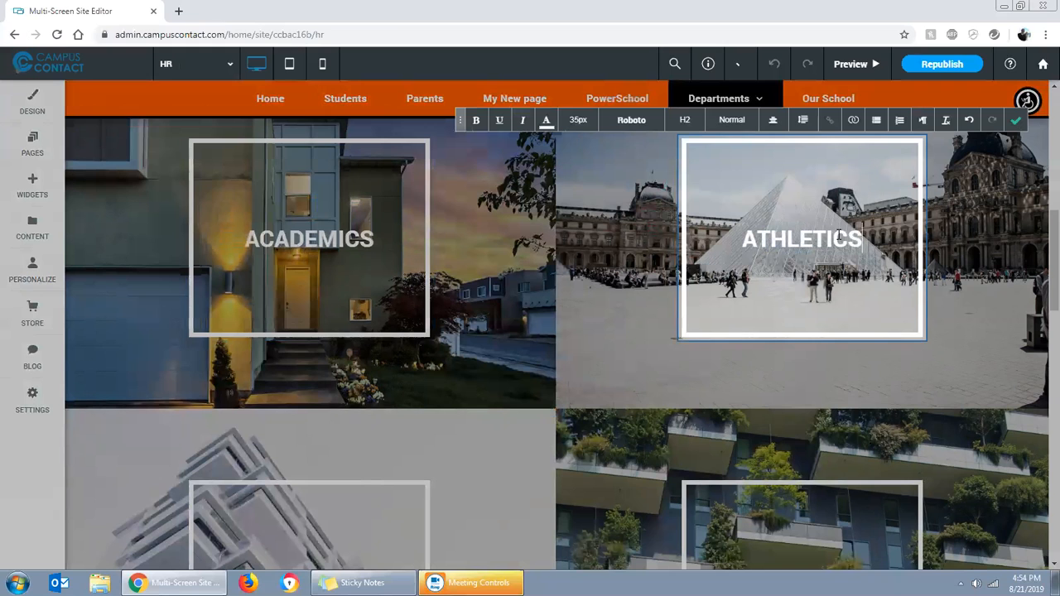
Confirm the "ATHLETICS" heading and replace the heading of the tile below "ACADEMICS" with "PARENTS"
{"action": "left_click", "coordinate": [1016, 120]}
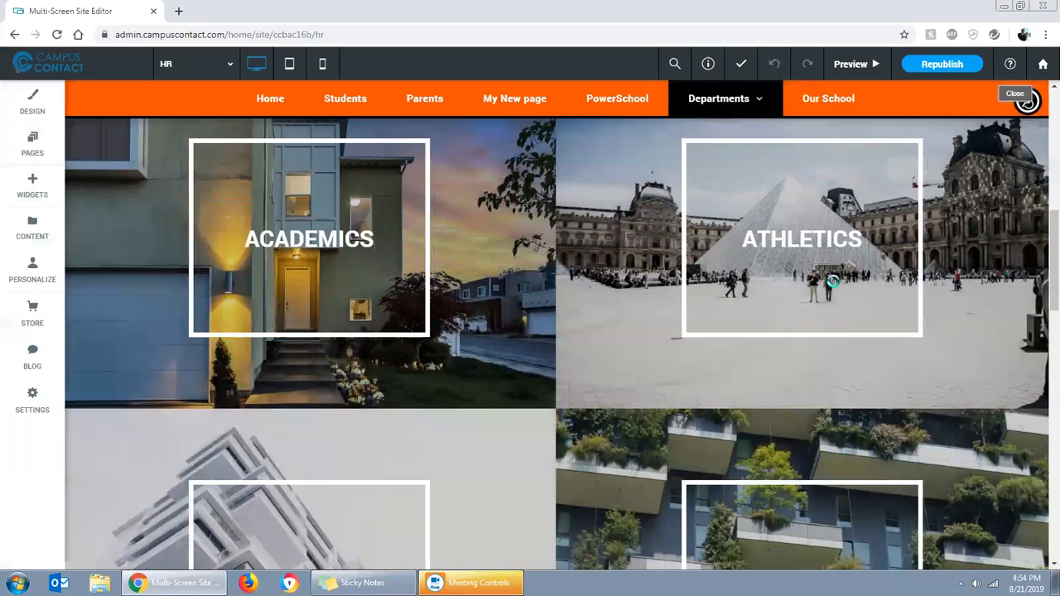
{"action": "scroll", "coordinate": [485, 355], "scroll_direction": "down", "scroll_amount": 2}
{"action": "left_click", "coordinate": [337, 386]}
{"action": "left_click_drag", "start_coordinate": [341, 382], "coordinate": [280, 379]}
{"action": "type", "text": "PARENTS"}
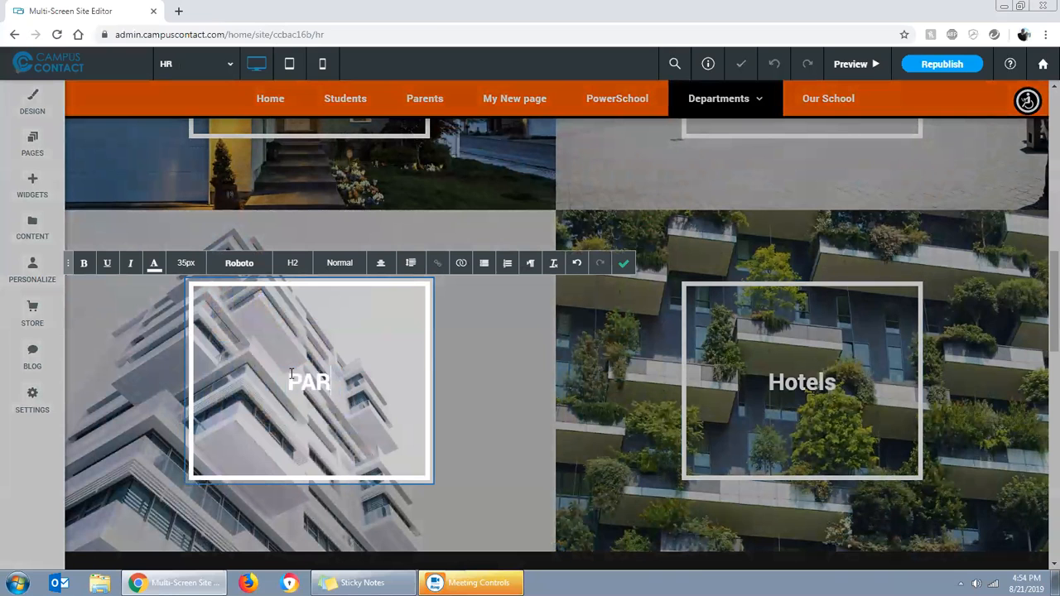
{"action": "left_click", "coordinate": [623, 262]}
Replace the "Hotels" tile heading with "STUDENTS"
{"action": "left_click", "coordinate": [766, 383]}
{"action": "left_click_drag", "start_coordinate": [767, 382], "coordinate": [836, 382]}
{"action": "type", "text": "STUDENTS"}
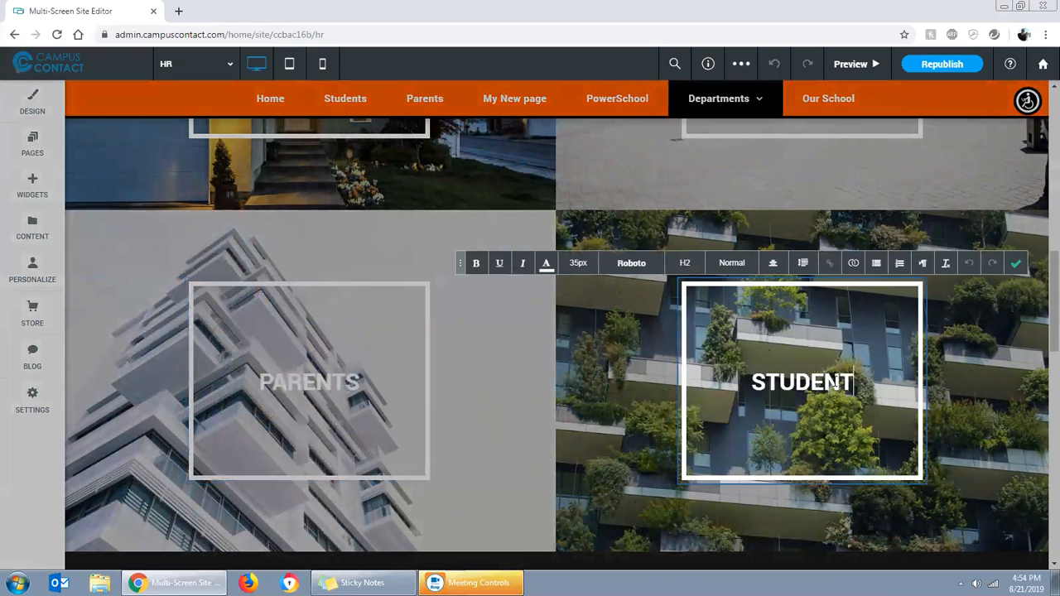
{"action": "left_click", "coordinate": [1016, 263]}
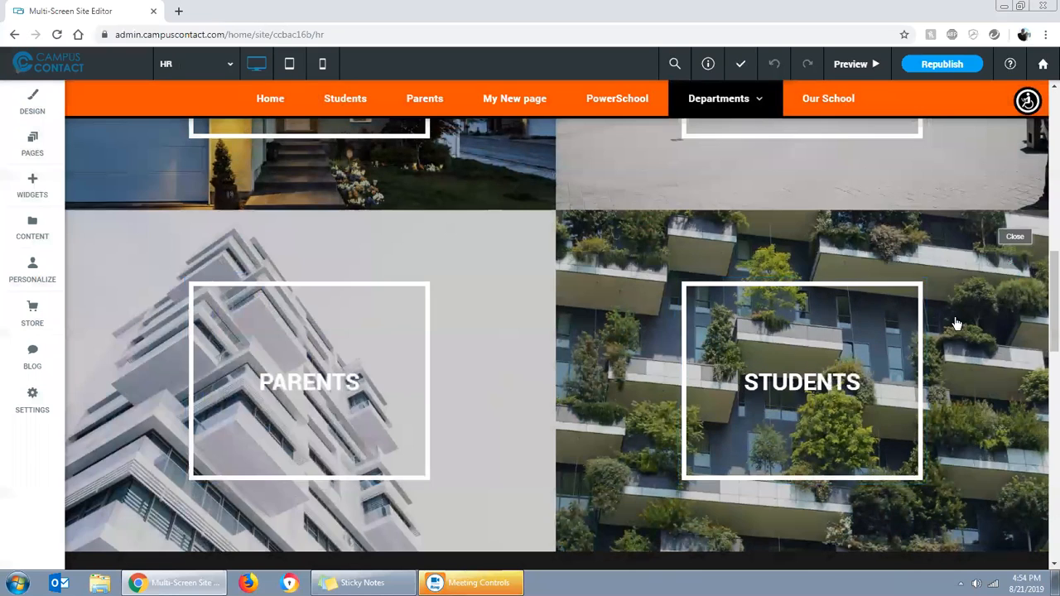
Replace the ACADEMICS tile's background with the curved bookshelf photo, searching the images for "academics" and "library"
{"action": "scroll", "coordinate": [639, 269], "scroll_direction": "up", "scroll_amount": 3}
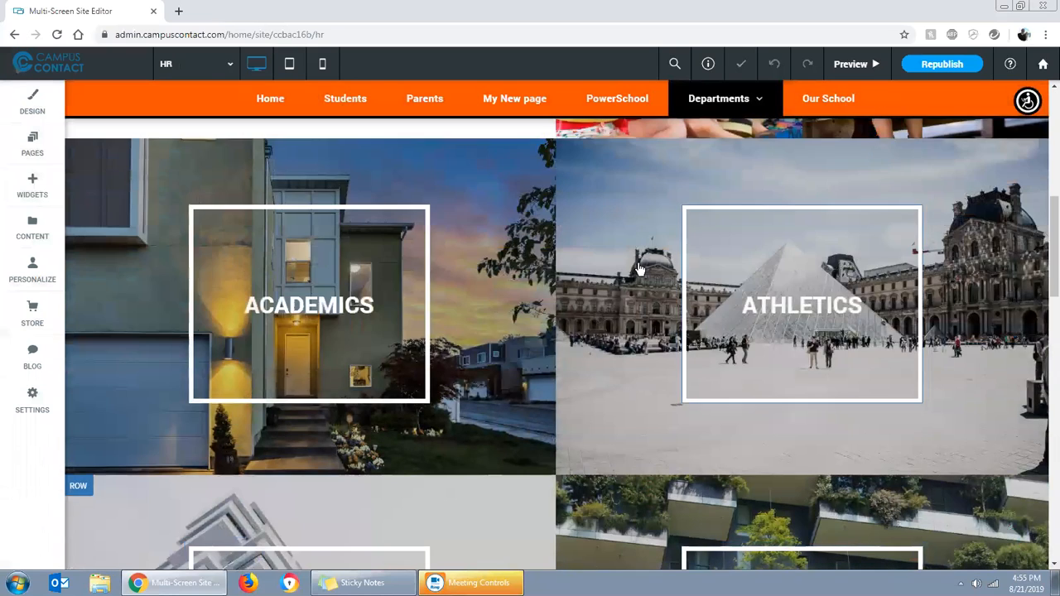
{"action": "left_click", "coordinate": [478, 197]}
{"action": "left_click", "coordinate": [687, 344]}
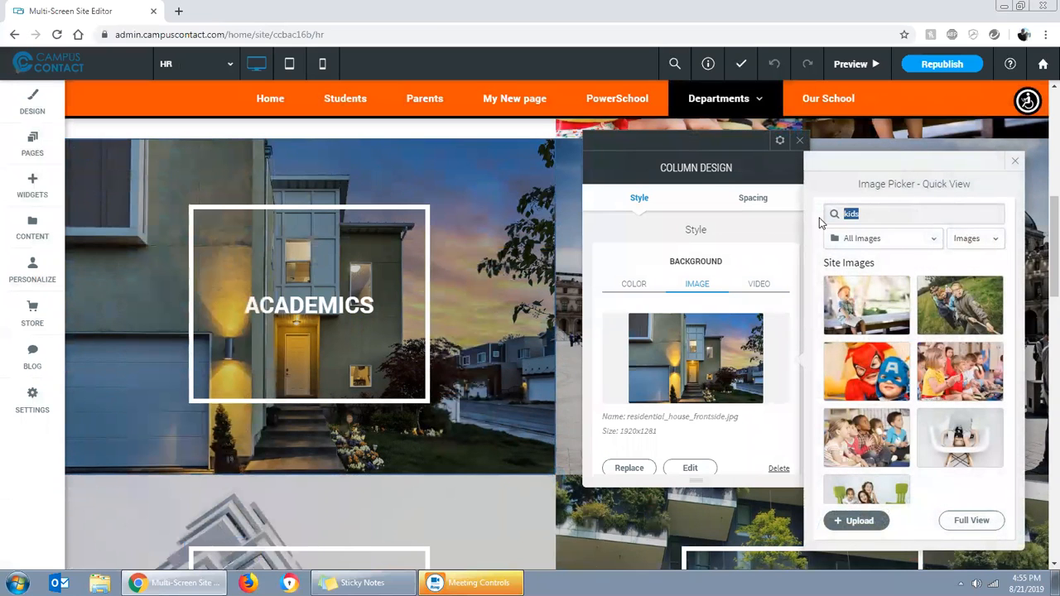
{"action": "type", "text": "academics"}
{"action": "left_click_drag", "start_coordinate": [905, 221], "coordinate": [826, 211]}
{"action": "type", "text": "librayr"}
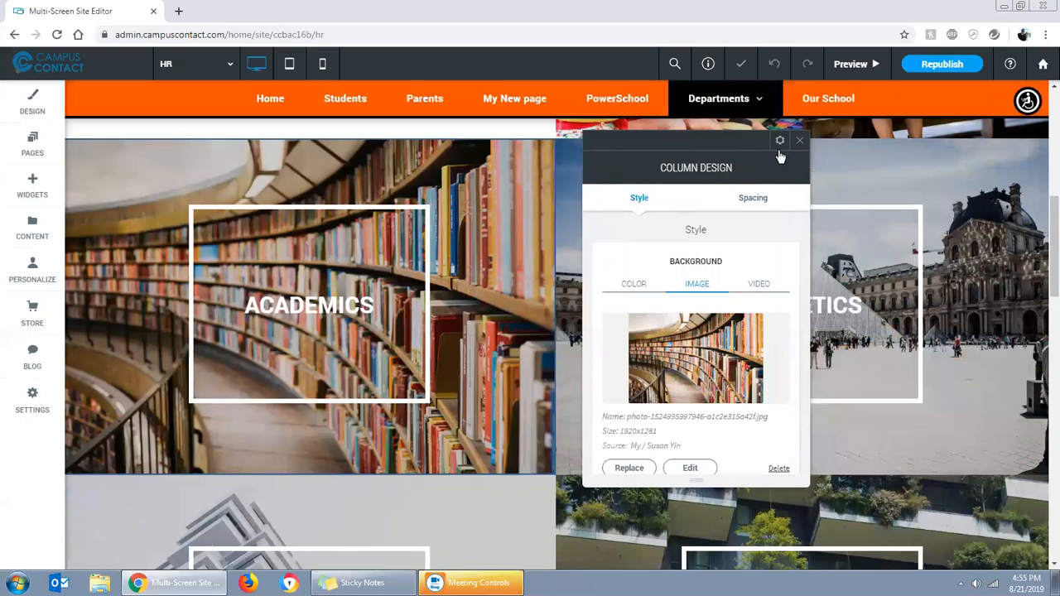
{"action": "left_click", "coordinate": [800, 141]}
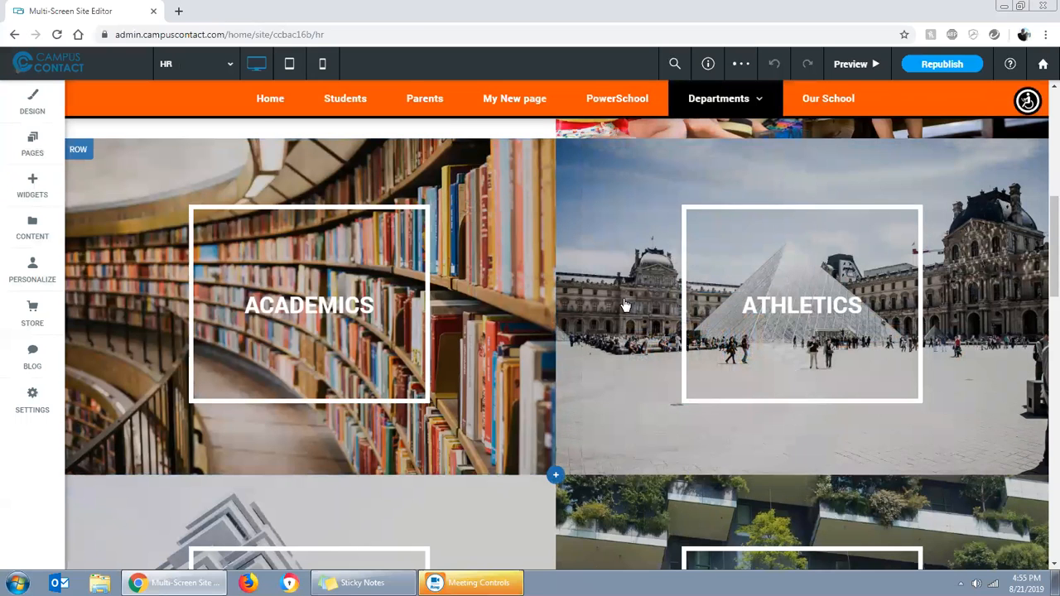
Replace the ATHLETICS tile's background with the volleyball players photo, searching the images for "sports"
{"action": "left_click", "coordinate": [609, 281]}
{"action": "left_click", "coordinate": [430, 373]}
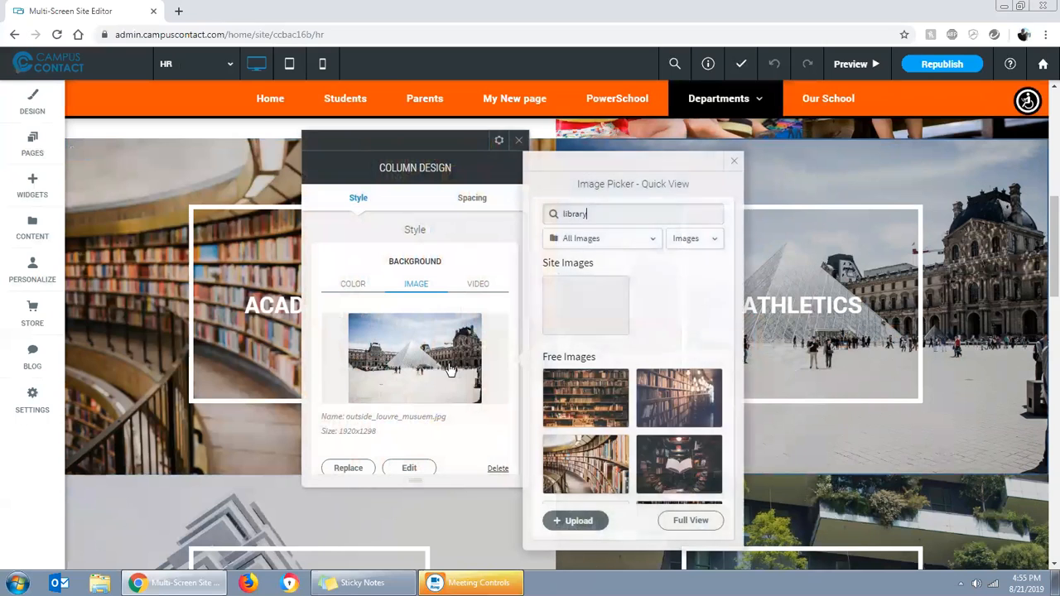
{"action": "left_click_drag", "start_coordinate": [606, 218], "coordinate": [540, 213]}
{"action": "type", "text": "sports"}
{"action": "mouse_move", "coordinate": [665, 381]}
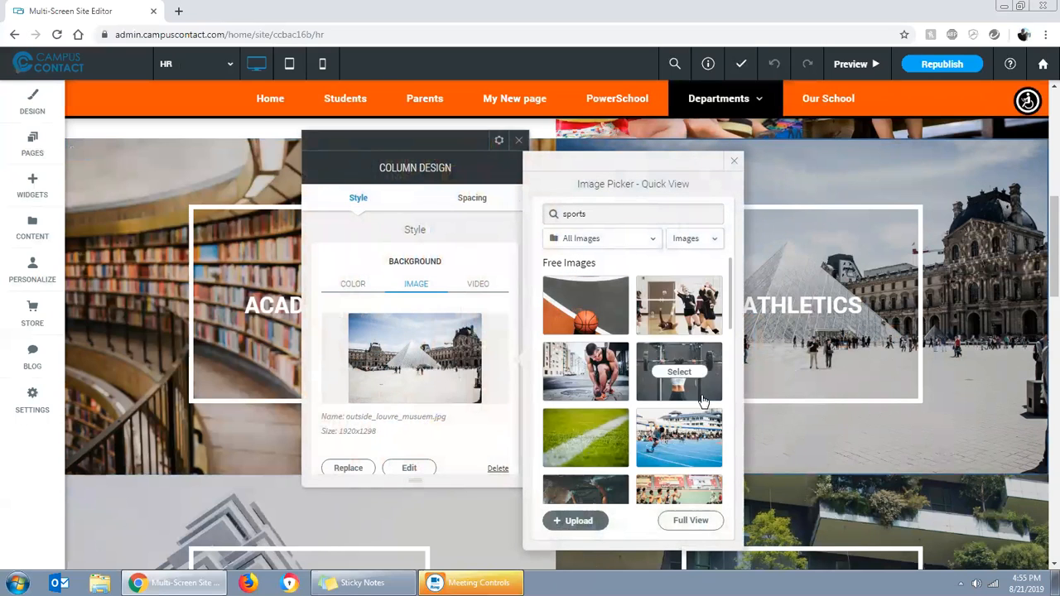
{"action": "left_click", "coordinate": [679, 304]}
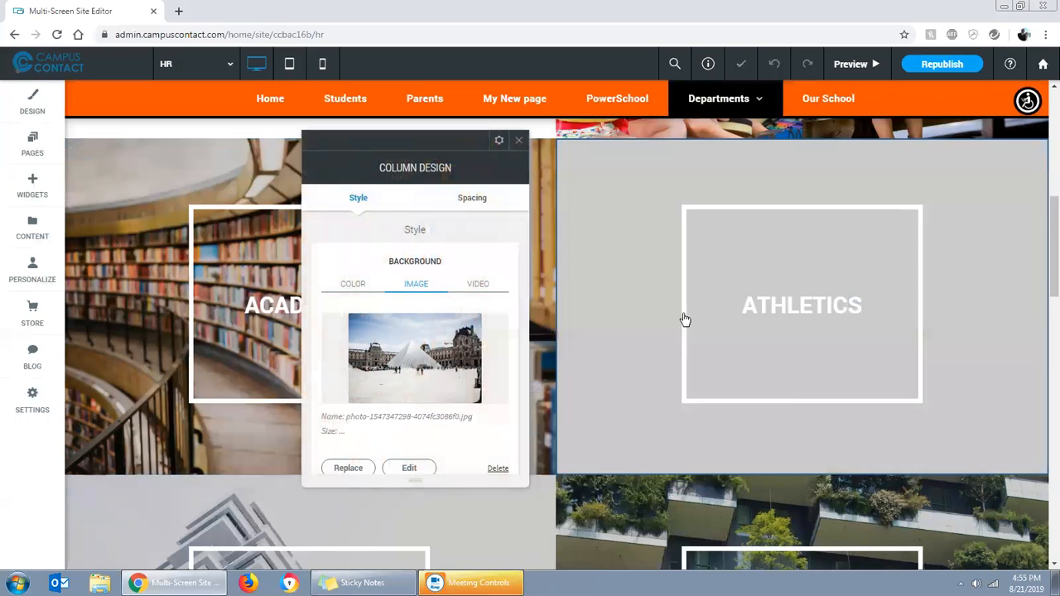
{"action": "left_click", "coordinate": [521, 141]}
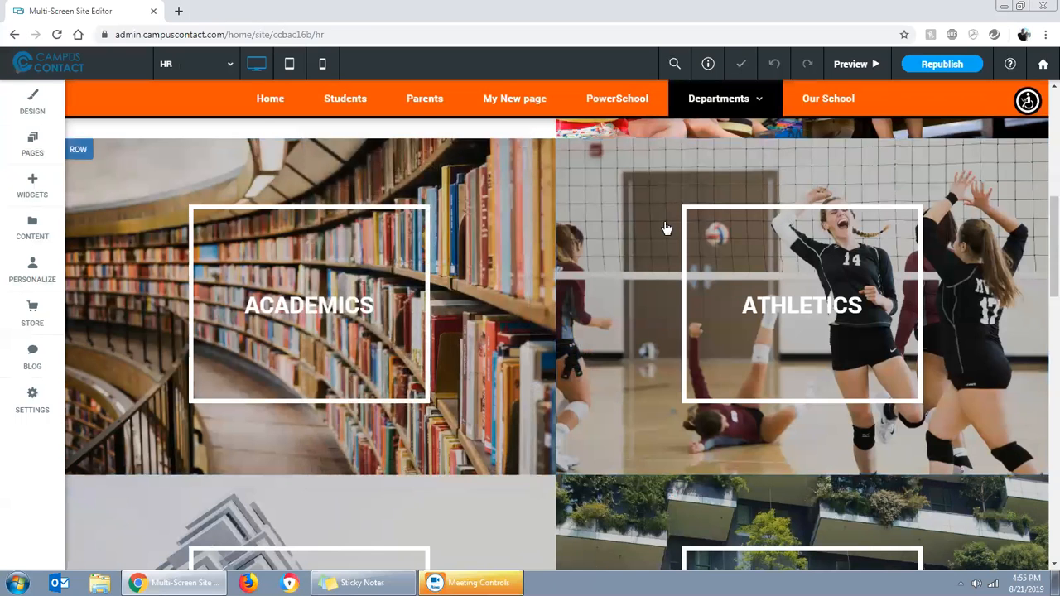
Replace the STUDENTS tile's background with the photo of five seated students, searching the images for "Student"
{"action": "scroll", "coordinate": [630, 335], "scroll_direction": "down", "scroll_amount": 3}
{"action": "left_click", "coordinate": [623, 329]}
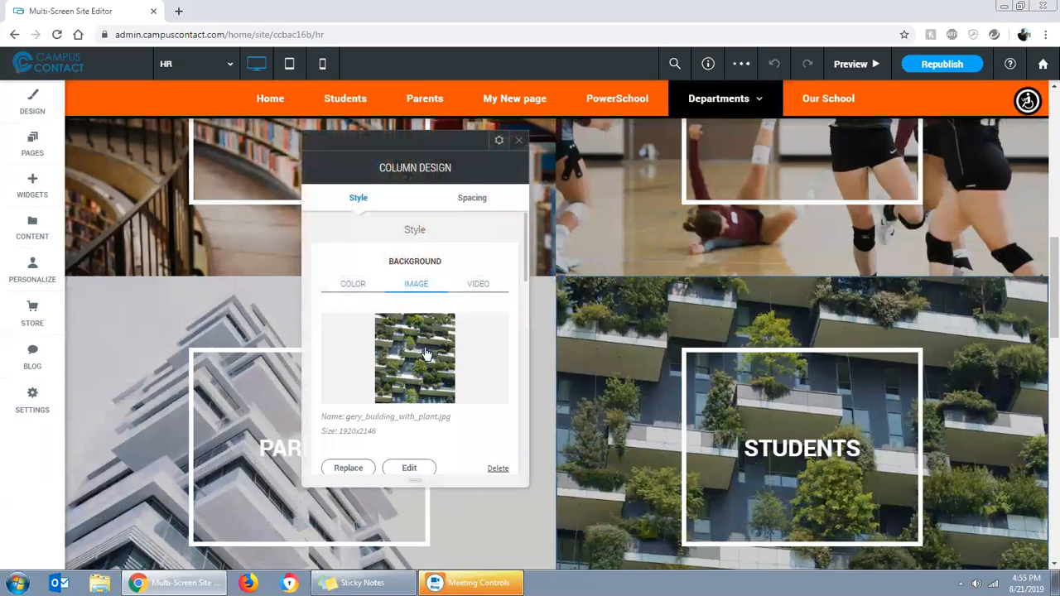
{"action": "left_click", "coordinate": [425, 353]}
{"action": "key", "text": "ctrl+a"}
{"action": "type", "text": "S"}
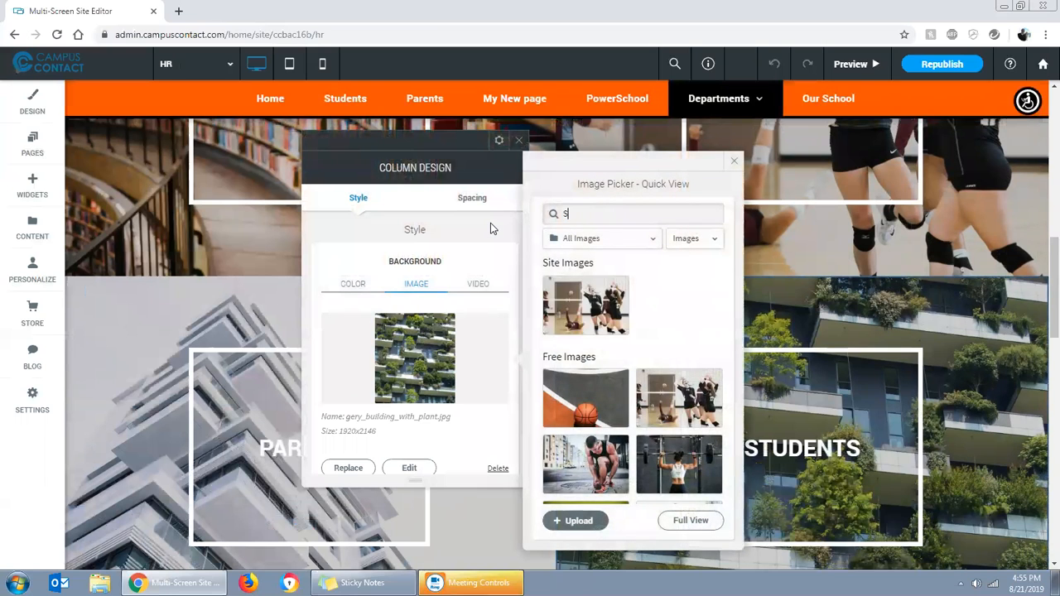
{"action": "type", "text": "tudent"}
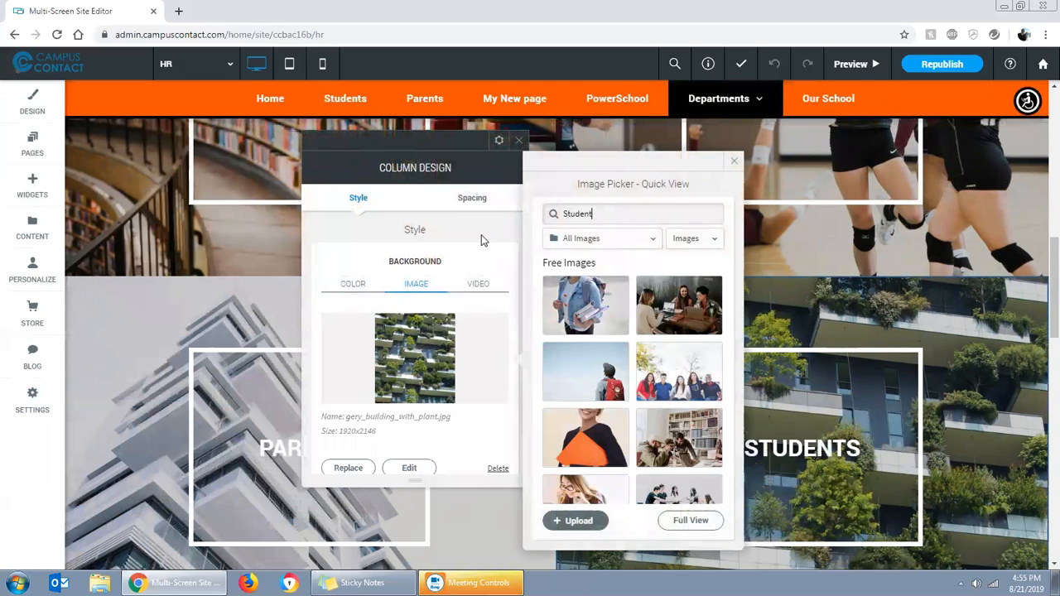
{"action": "mouse_move", "coordinate": [644, 377]}
{"action": "left_click", "coordinate": [688, 387]}
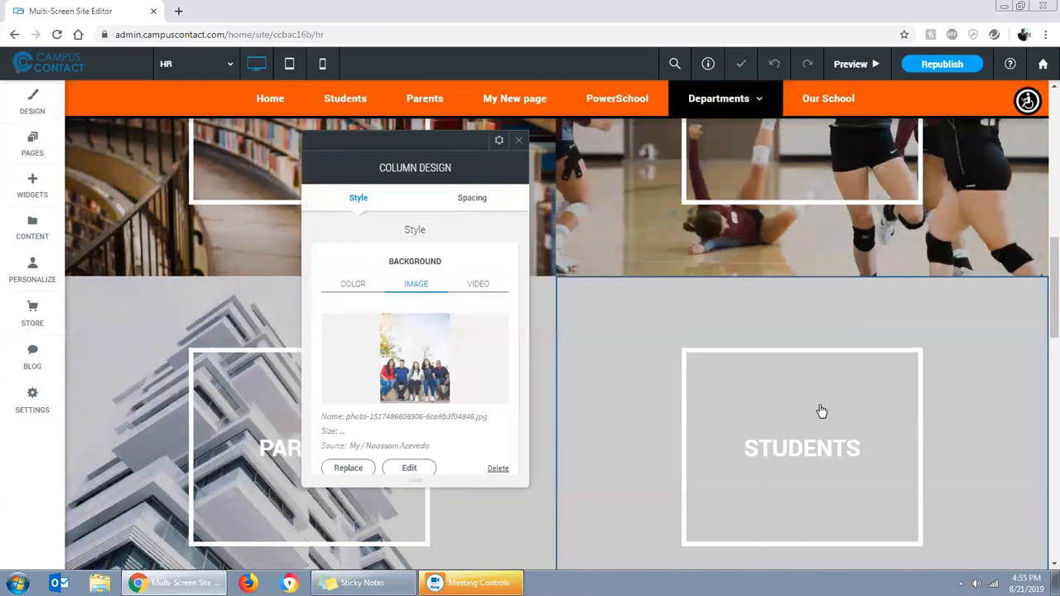
{"action": "scroll", "coordinate": [952, 423], "scroll_direction": "down", "scroll_amount": 2}
{"action": "left_click", "coordinate": [517, 141]}
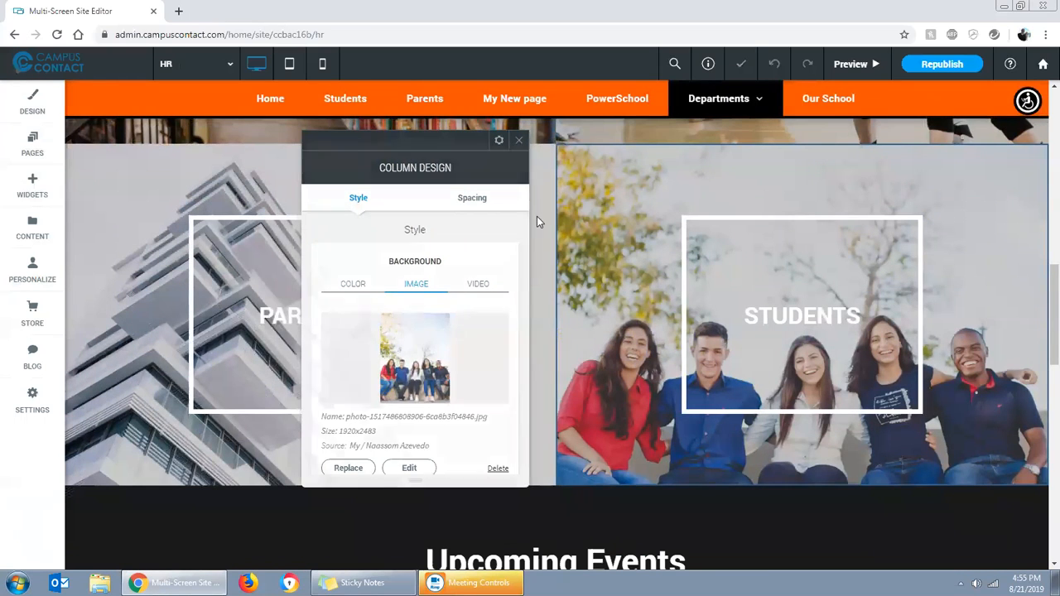
Replace the PARENTS tile's background with the photo of a family seen from behind in the woods, searching for "Parents"
{"action": "left_click", "coordinate": [518, 284]}
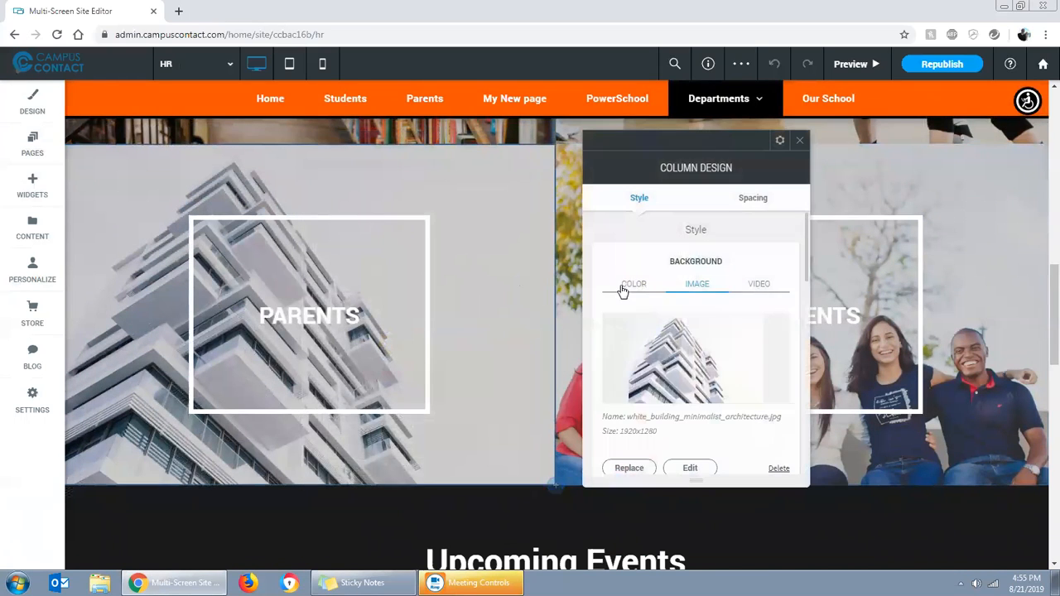
{"action": "left_click", "coordinate": [684, 327]}
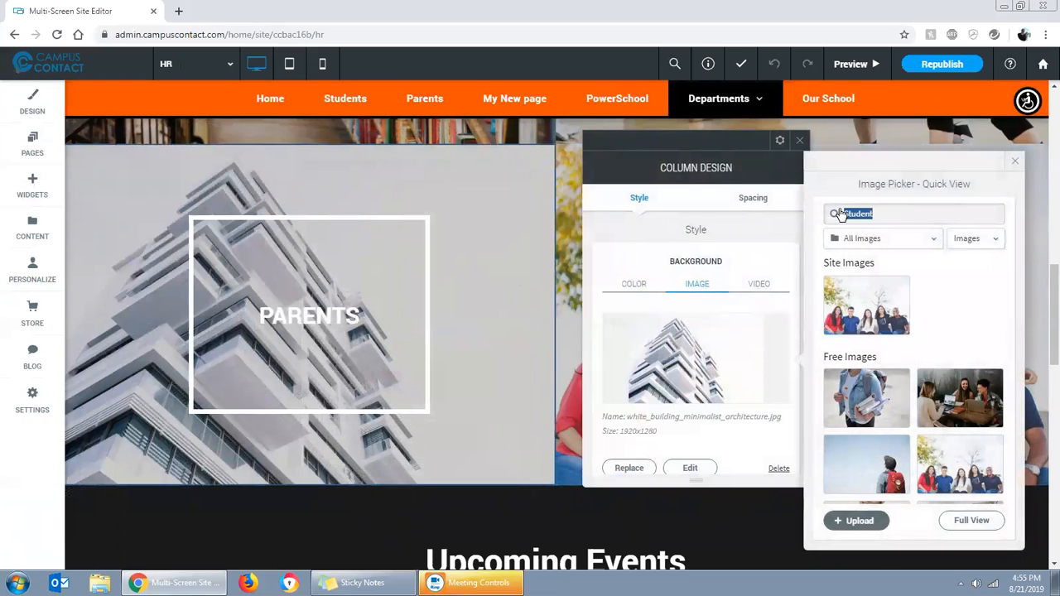
{"action": "left_click", "coordinate": [841, 214]}
{"action": "type", "text": "Parents"}
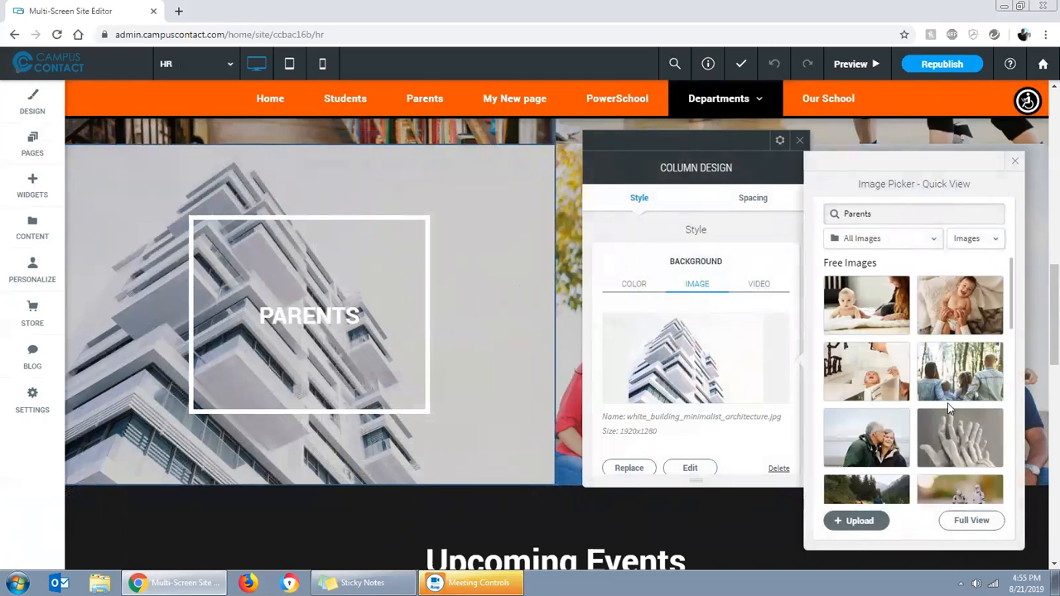
{"action": "left_click", "coordinate": [954, 377]}
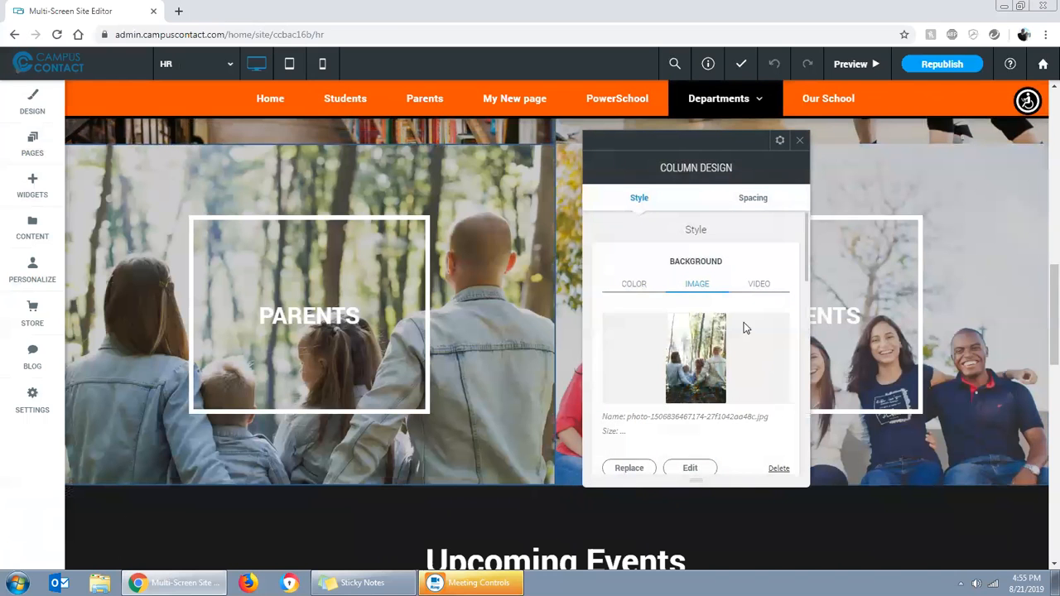
{"action": "left_click", "coordinate": [799, 145]}
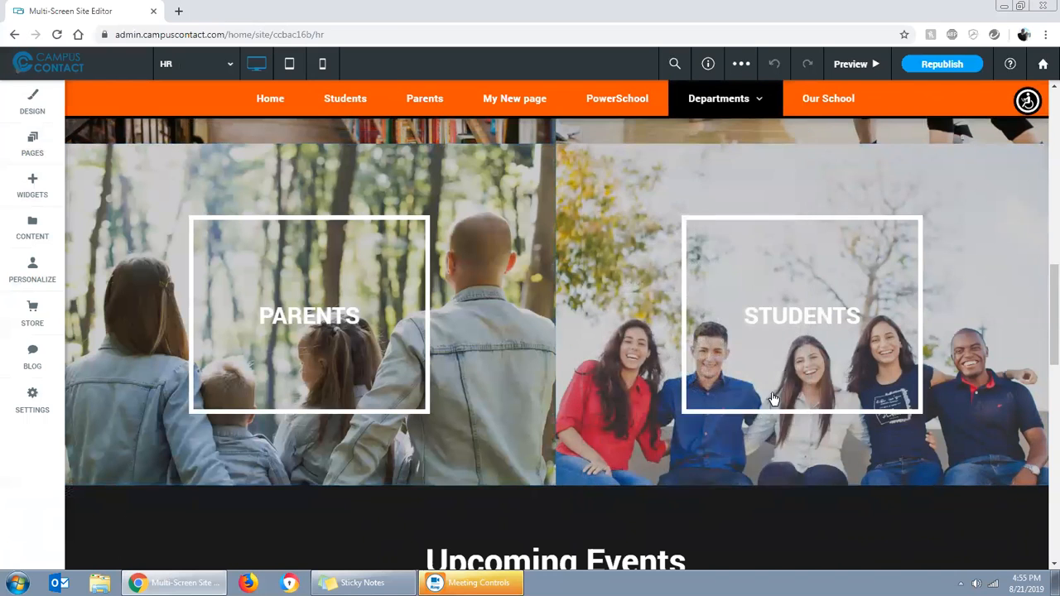
Review the four gallery tiles and look at the entrance animation options for the ACADEMICS and ATHLETICS row
{"action": "scroll", "coordinate": [609, 389], "scroll_direction": "up", "scroll_amount": 4}
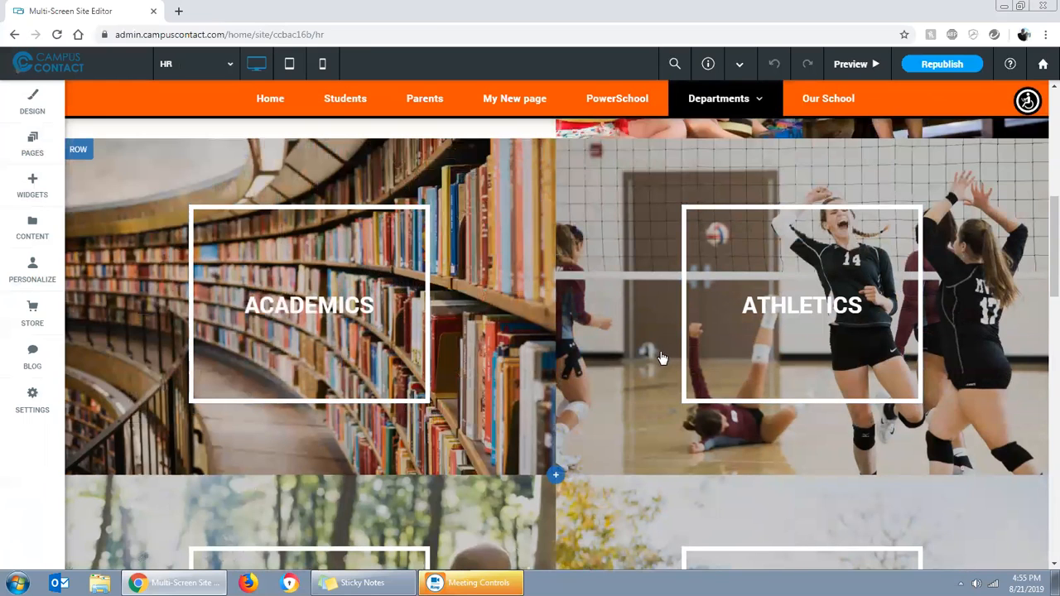
{"action": "scroll", "coordinate": [671, 358], "scroll_direction": "down", "scroll_amount": 1}
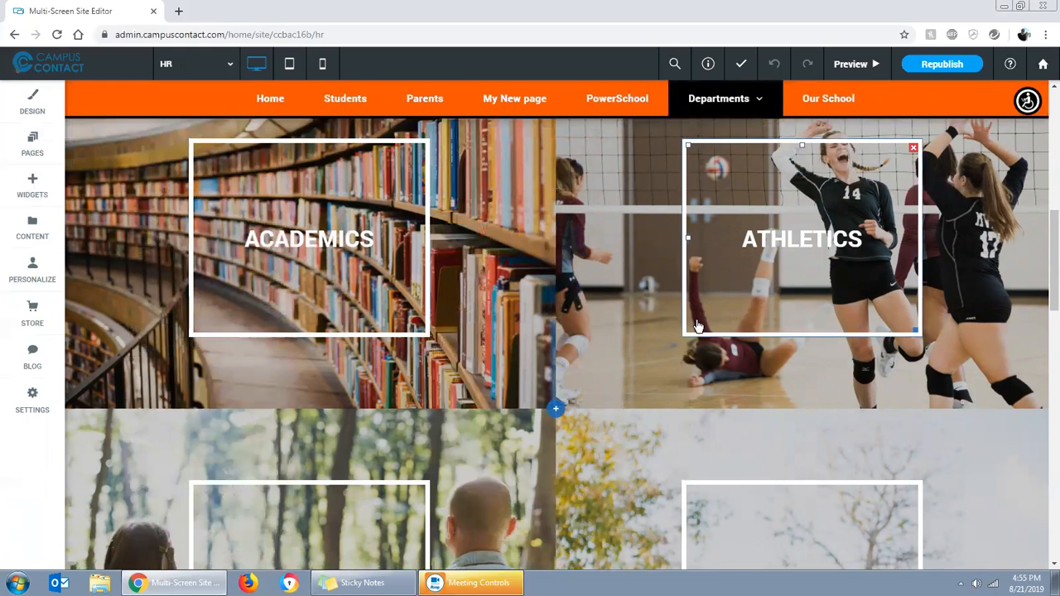
{"action": "scroll", "coordinate": [783, 350], "scroll_direction": "up", "scroll_amount": 1}
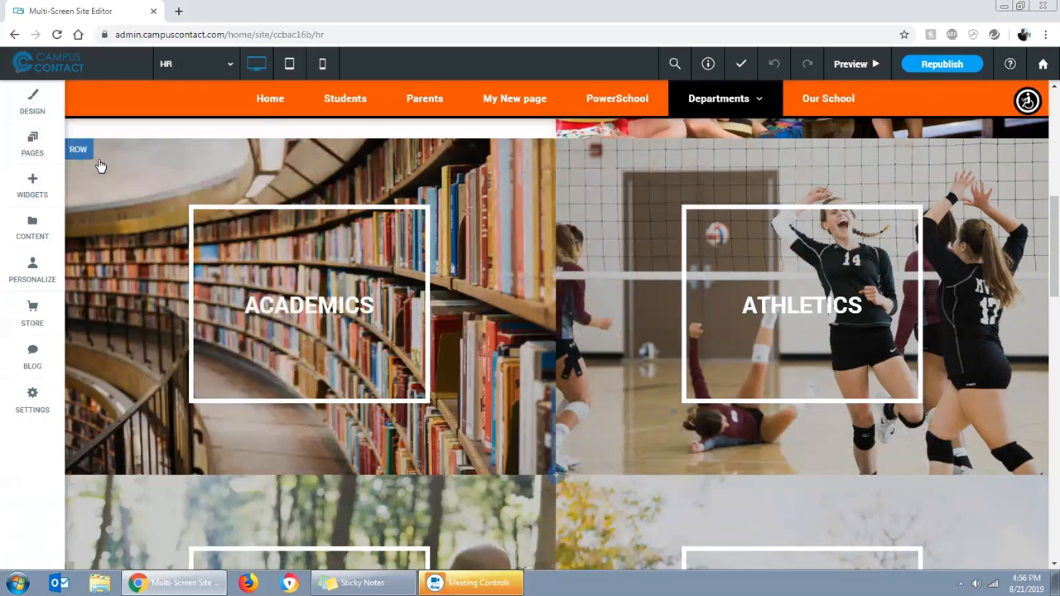
{"action": "left_click", "coordinate": [88, 159]}
{"action": "mouse_move", "coordinate": [130, 239]}
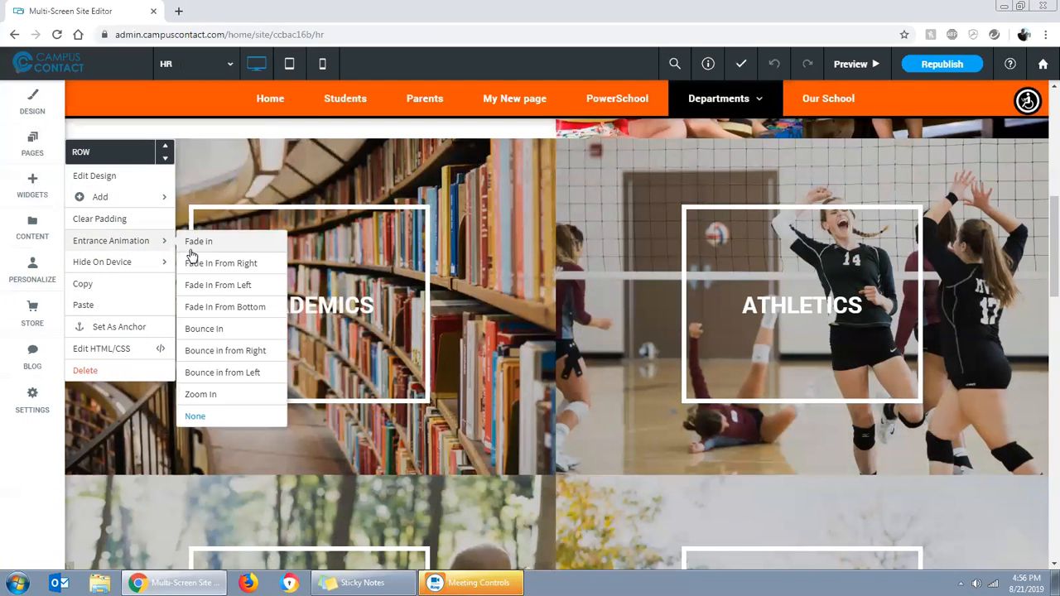
{"action": "left_click", "coordinate": [518, 279]}
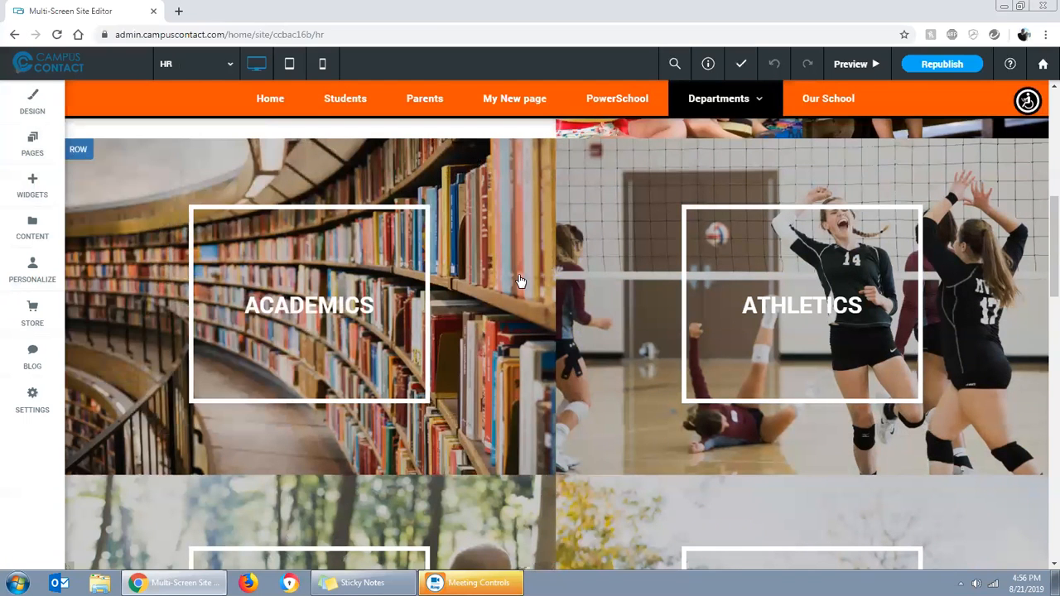
{"action": "left_click", "coordinate": [802, 142]}
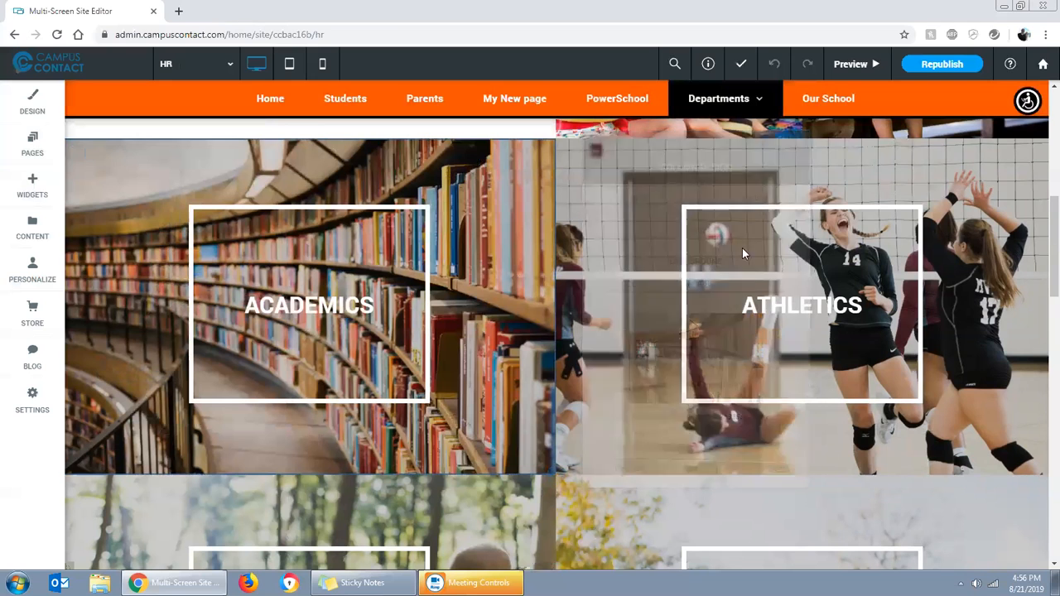
Start a new section between the PARENTS and STUDENTS row and Upcoming Events, and show the Promotion designs
{"action": "scroll", "coordinate": [563, 340], "scroll_direction": "down", "scroll_amount": 3}
{"action": "scroll", "coordinate": [572, 354], "scroll_direction": "down", "scroll_amount": 2}
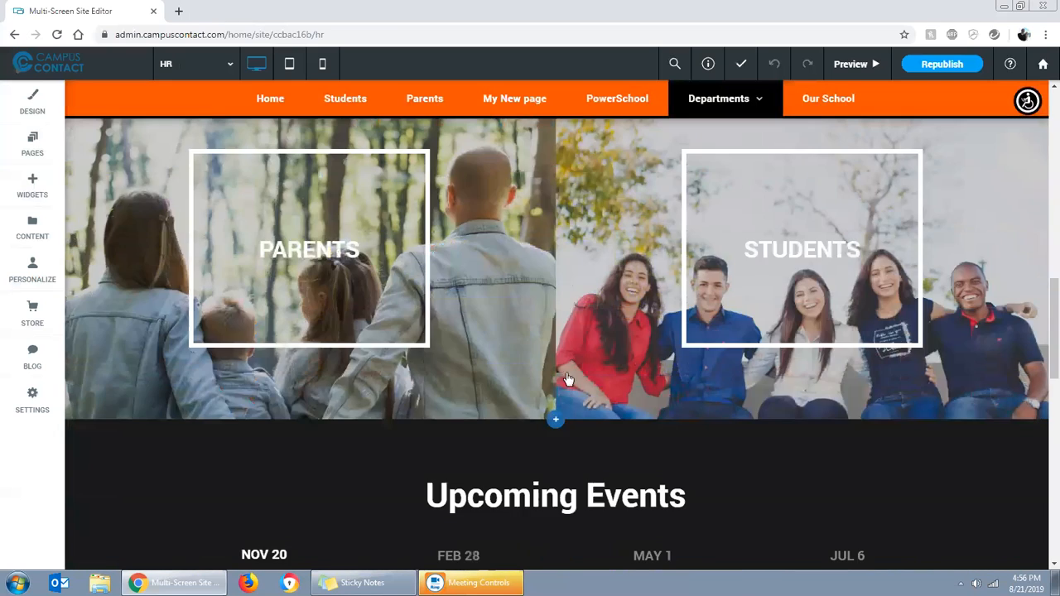
{"action": "left_click", "coordinate": [557, 420]}
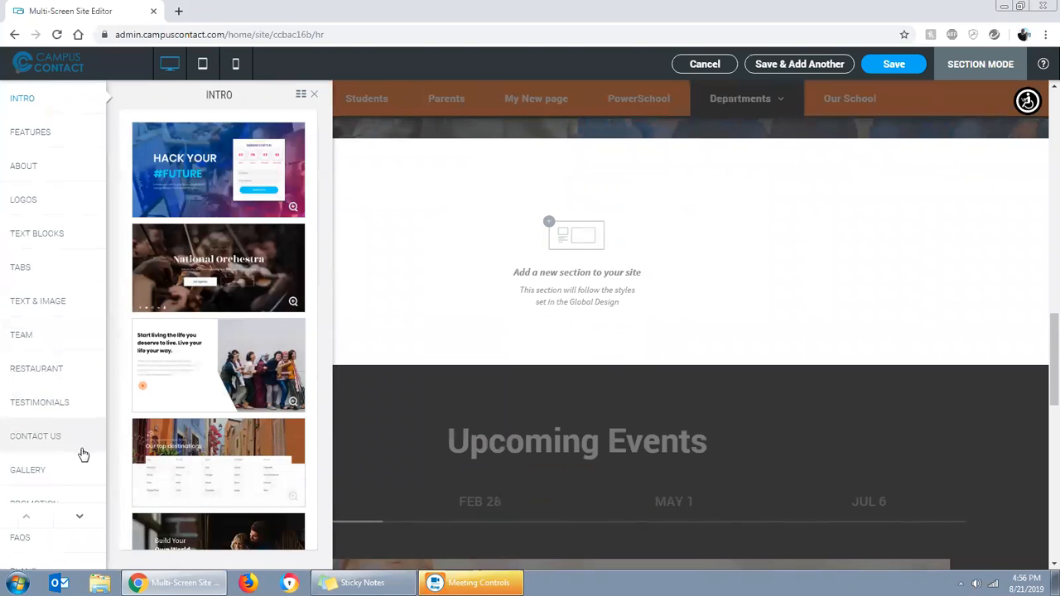
{"action": "left_click", "coordinate": [78, 519]}
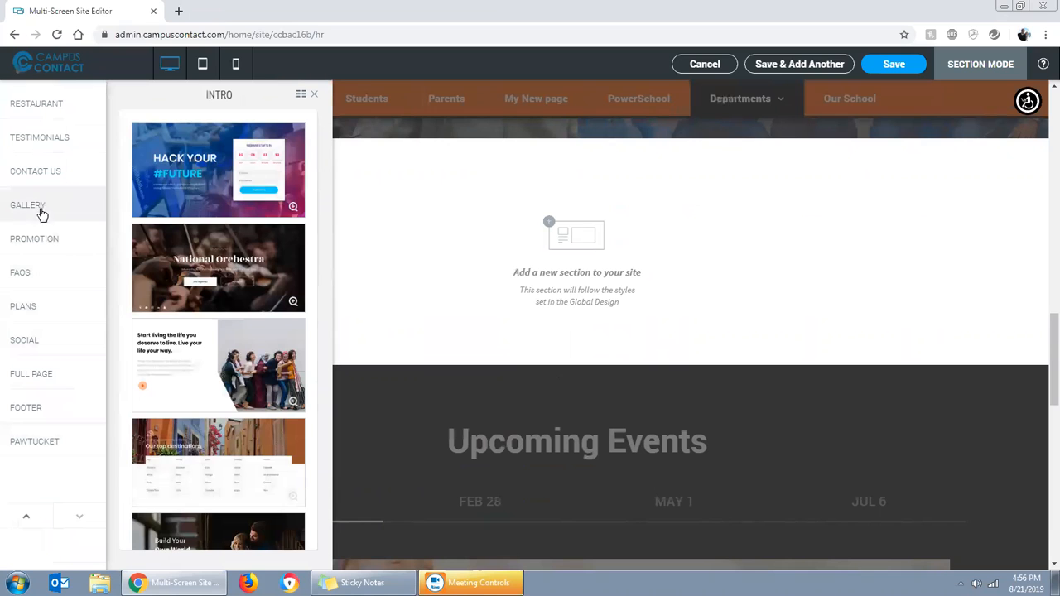
{"action": "left_click", "coordinate": [39, 241]}
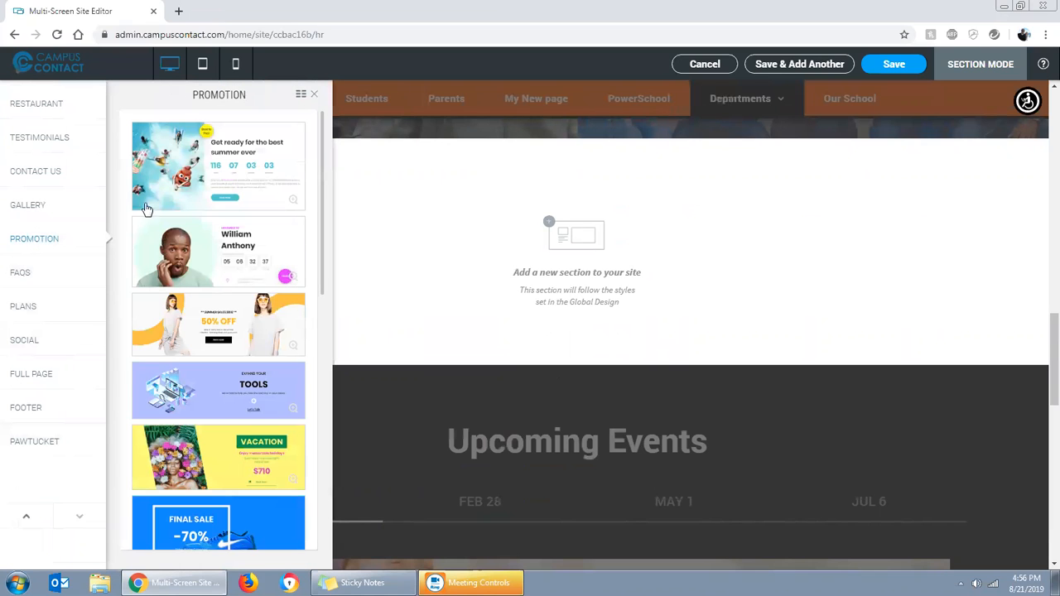
Try Promotion designs in the new section, from the summer countdown through 50% OFF, EXPAND YOUR TOOLS and VACATION to the coffee BOGO banner
{"action": "left_click", "coordinate": [186, 175]}
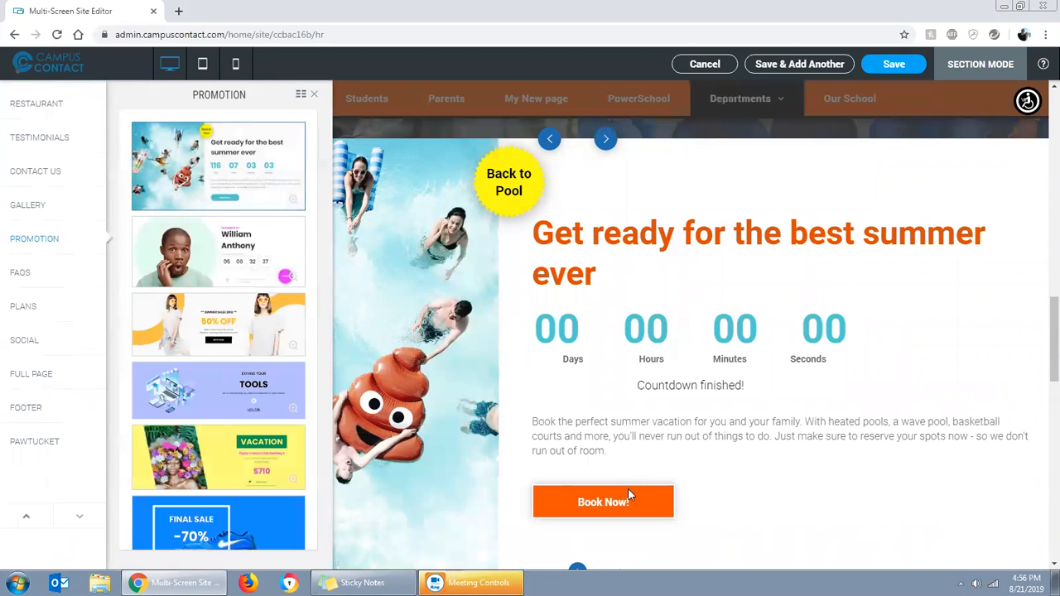
{"action": "left_click", "coordinate": [249, 266]}
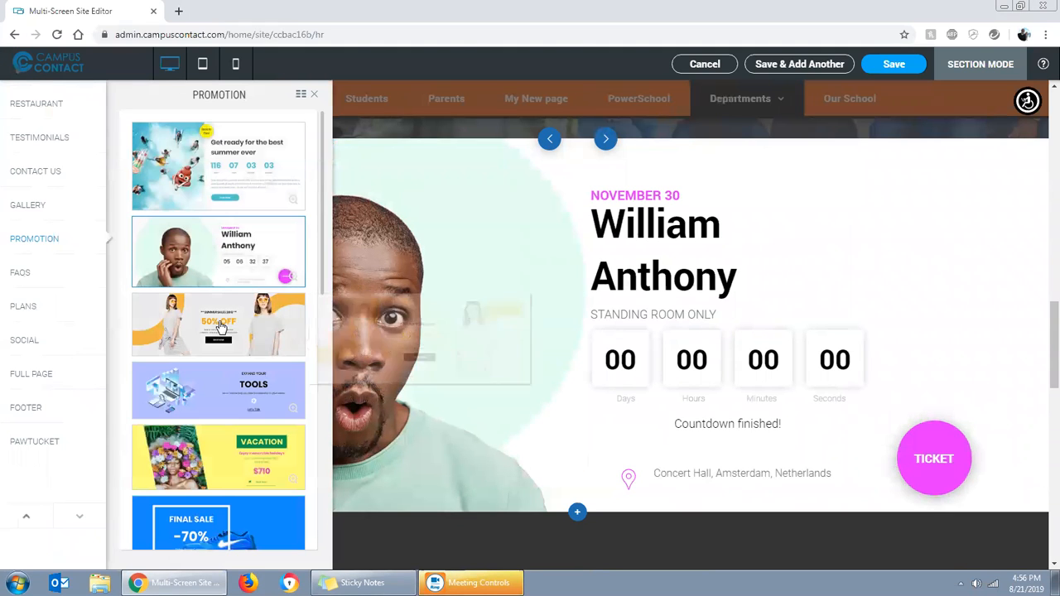
{"action": "left_click", "coordinate": [249, 348]}
{"action": "left_click", "coordinate": [222, 421]}
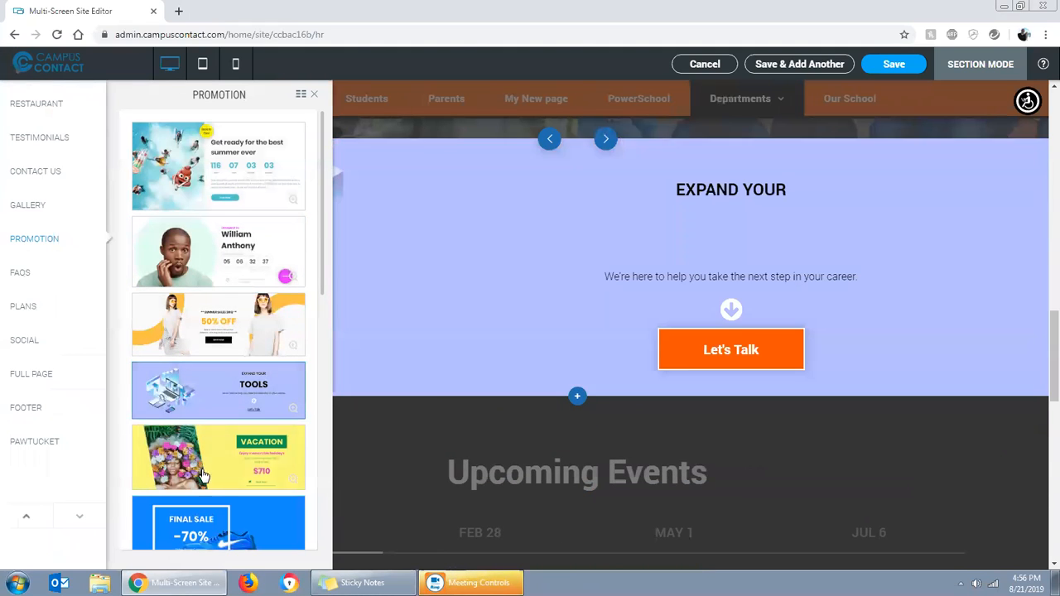
{"action": "left_click", "coordinate": [215, 464]}
{"action": "scroll", "coordinate": [215, 465], "scroll_direction": "down", "scroll_amount": 3}
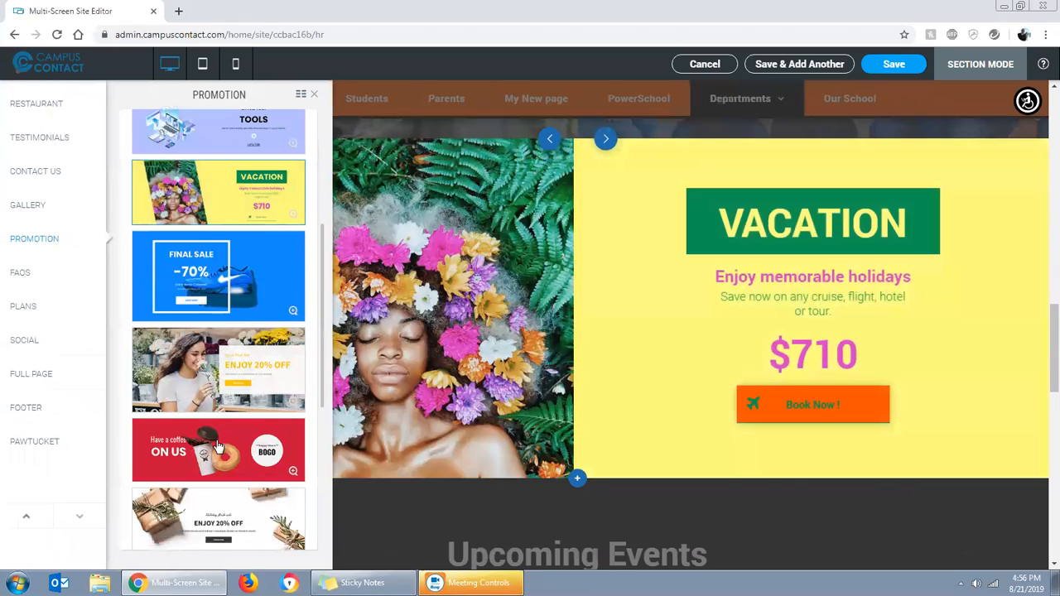
{"action": "left_click", "coordinate": [220, 368]}
{"action": "left_click", "coordinate": [221, 460]}
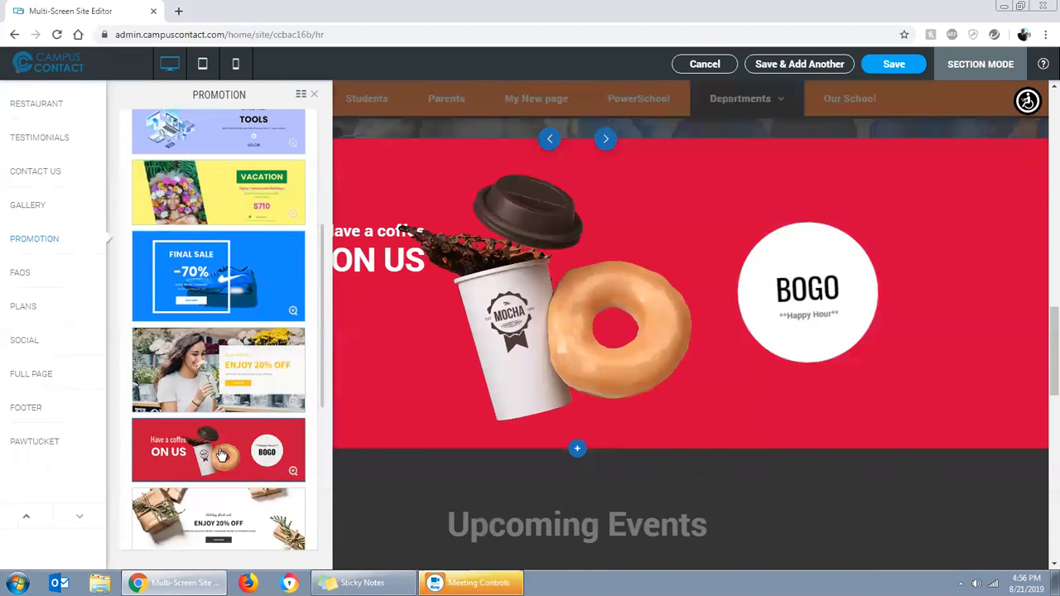
{"action": "scroll", "coordinate": [247, 379], "scroll_direction": "down", "scroll_amount": 1}
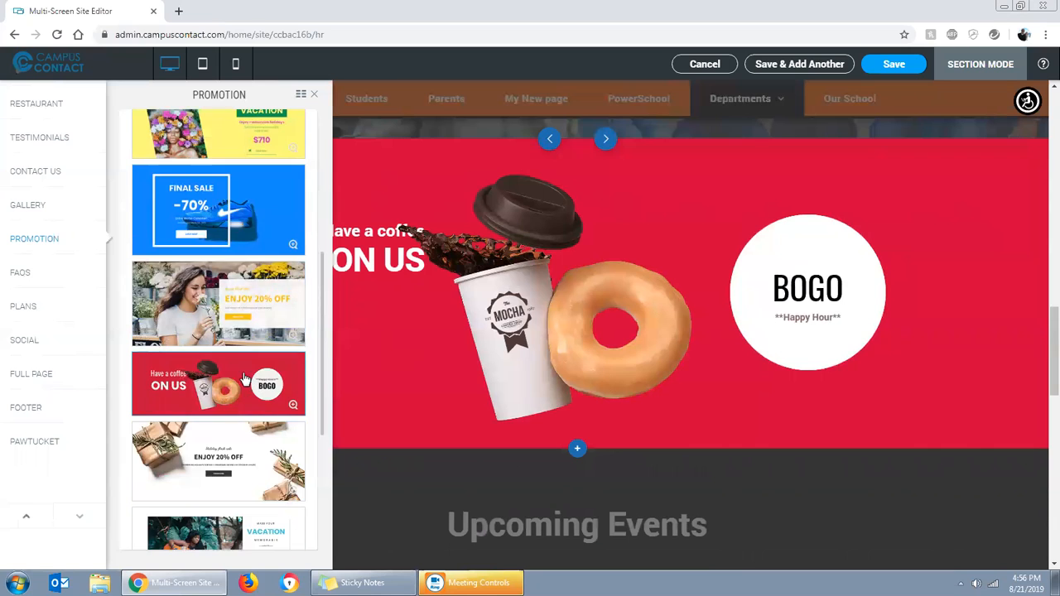
Try the Holiday Flash Sale, Spring Flash Sale, #VINTAGE, SUMMER TIME and Summer Sale 50% OFF Promotion designs in the new section
{"action": "left_click", "coordinate": [219, 464]}
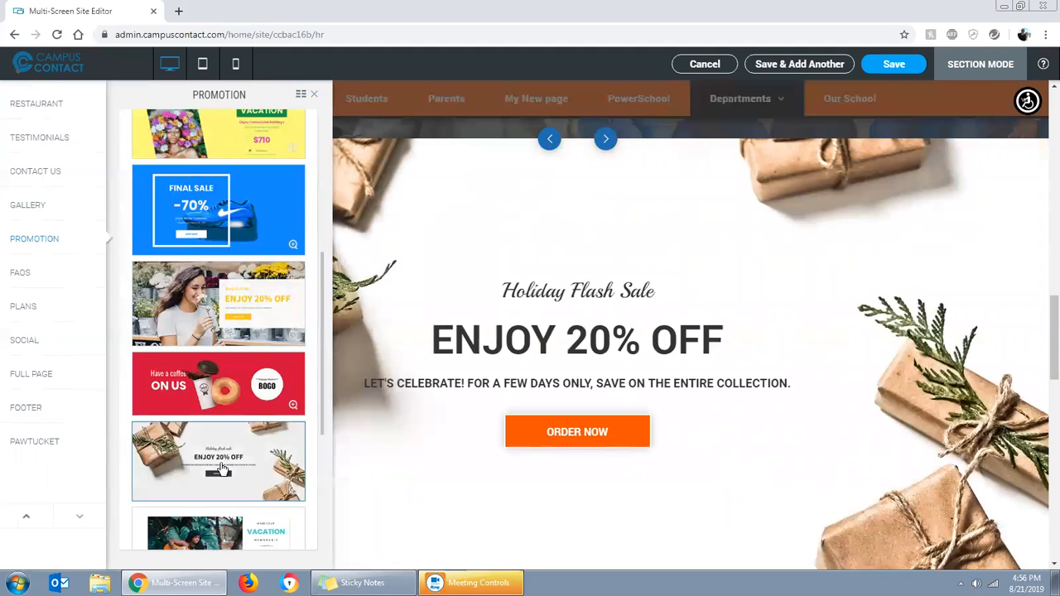
{"action": "left_click", "coordinate": [229, 387]}
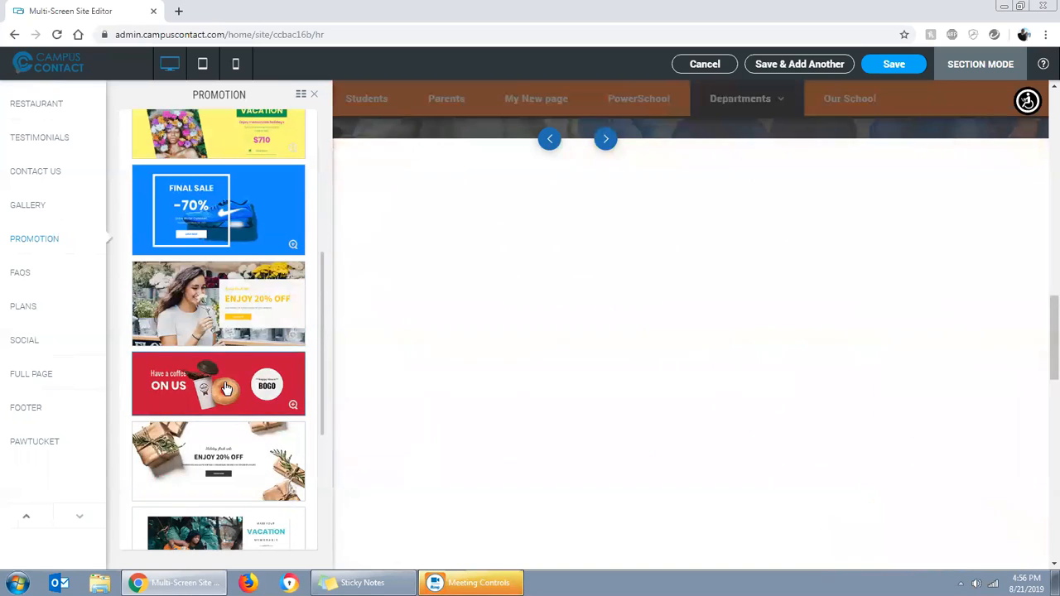
{"action": "left_click", "coordinate": [199, 322]}
{"action": "scroll", "coordinate": [198, 321], "scroll_direction": "down", "scroll_amount": 3}
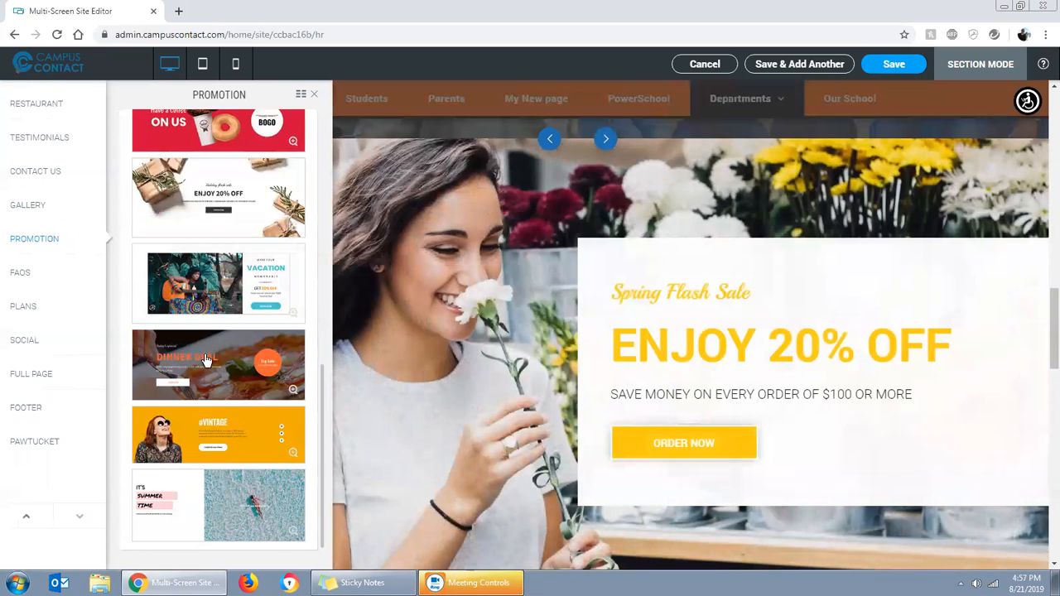
{"action": "left_click", "coordinate": [225, 439]}
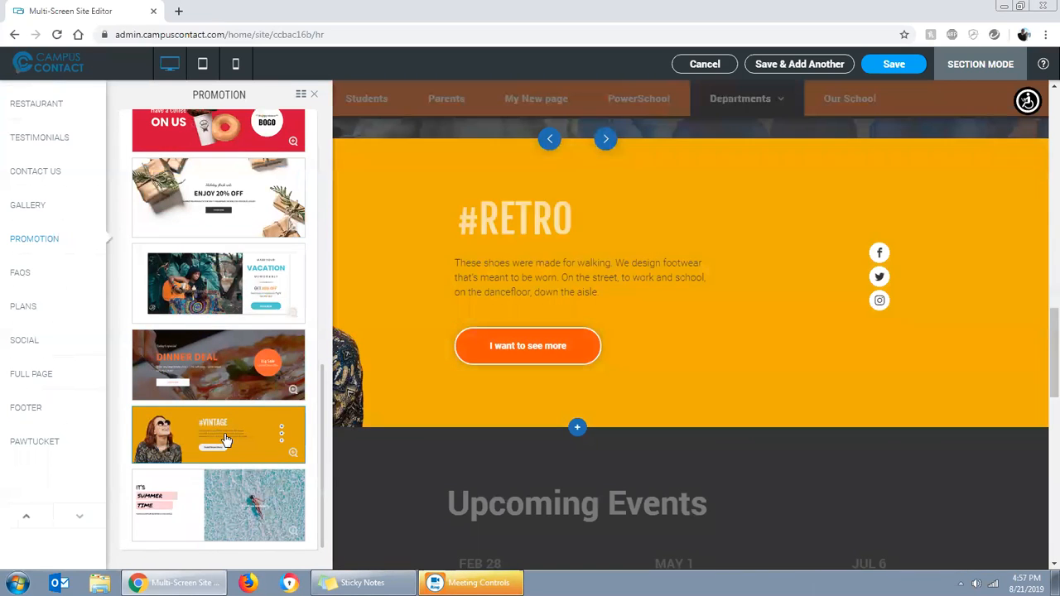
{"action": "left_click", "coordinate": [237, 492]}
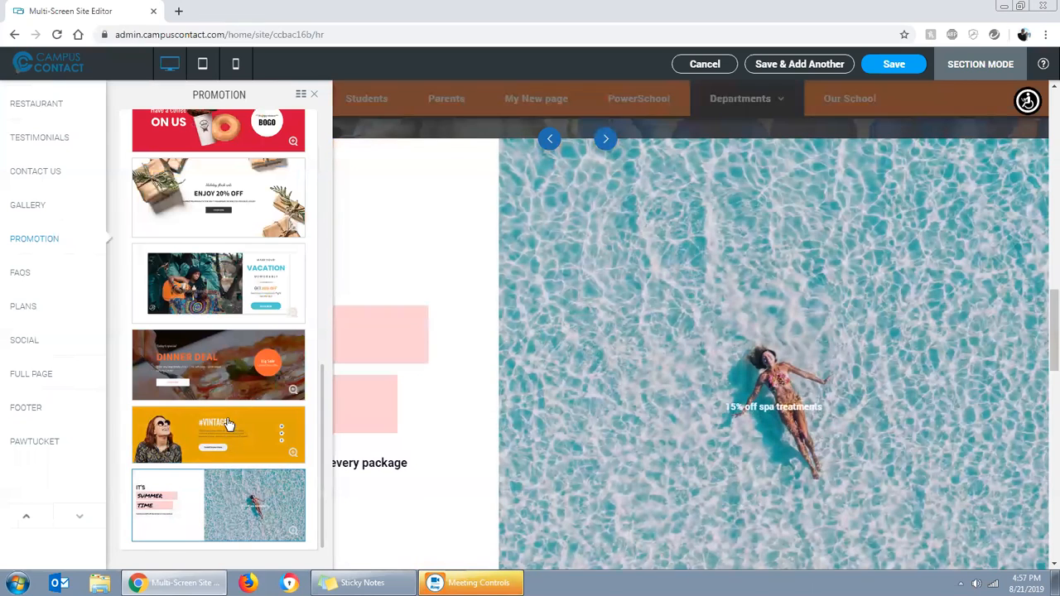
{"action": "scroll", "coordinate": [217, 374], "scroll_direction": "up", "scroll_amount": 6}
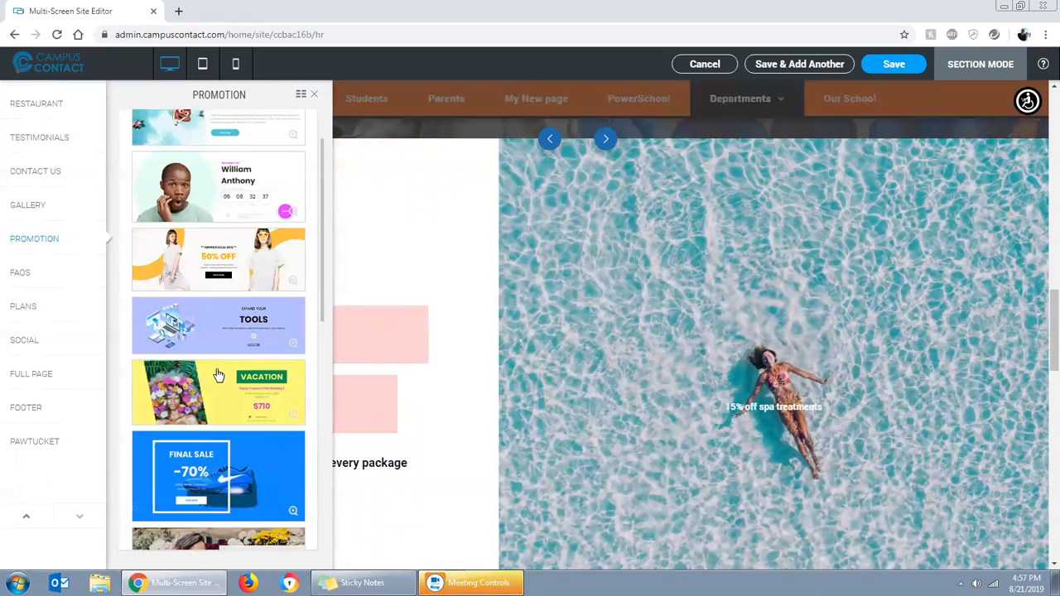
{"action": "left_click", "coordinate": [207, 273]}
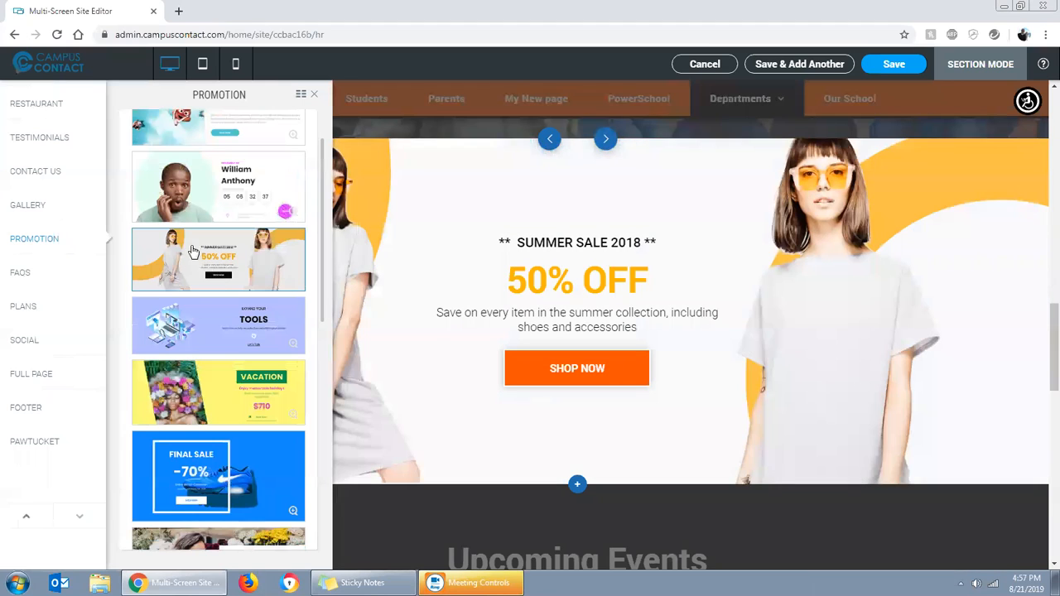
Try the FAQs designs in the new section, from Need Help? and Popular Questions to the white layout with the blue FAQs heading
{"action": "left_click", "coordinate": [21, 277]}
{"action": "left_click", "coordinate": [248, 203]}
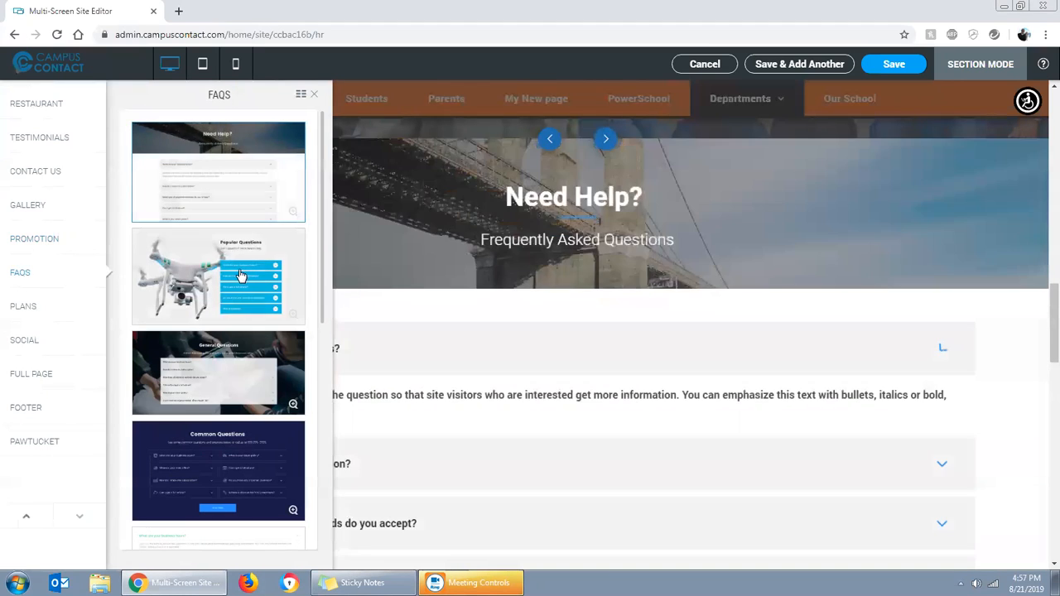
{"action": "left_click", "coordinate": [236, 276]}
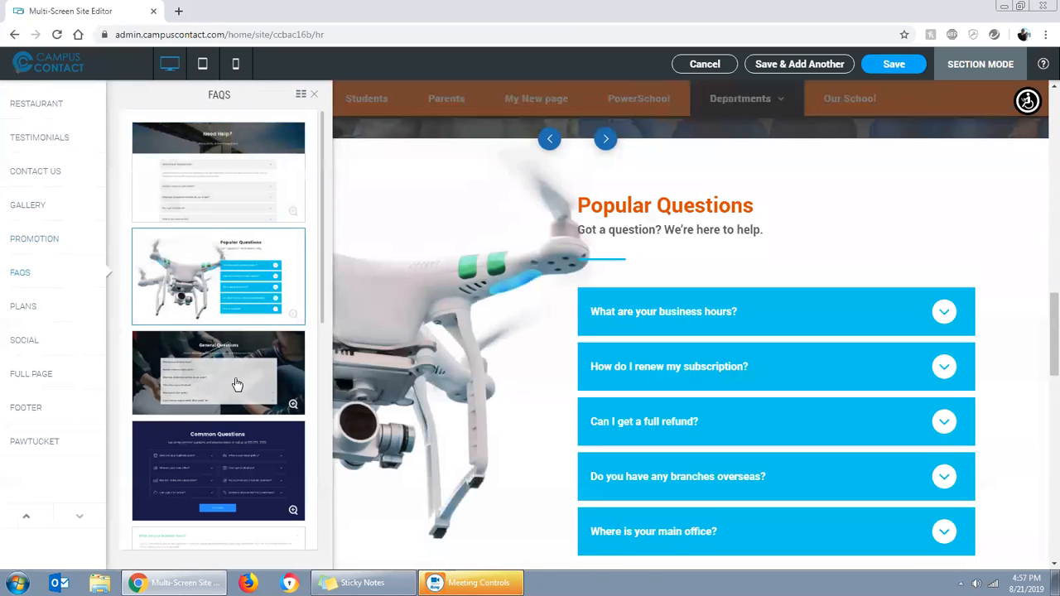
{"action": "left_click", "coordinate": [239, 382]}
{"action": "scroll", "coordinate": [239, 380], "scroll_direction": "down", "scroll_amount": 3}
{"action": "left_click", "coordinate": [244, 343]}
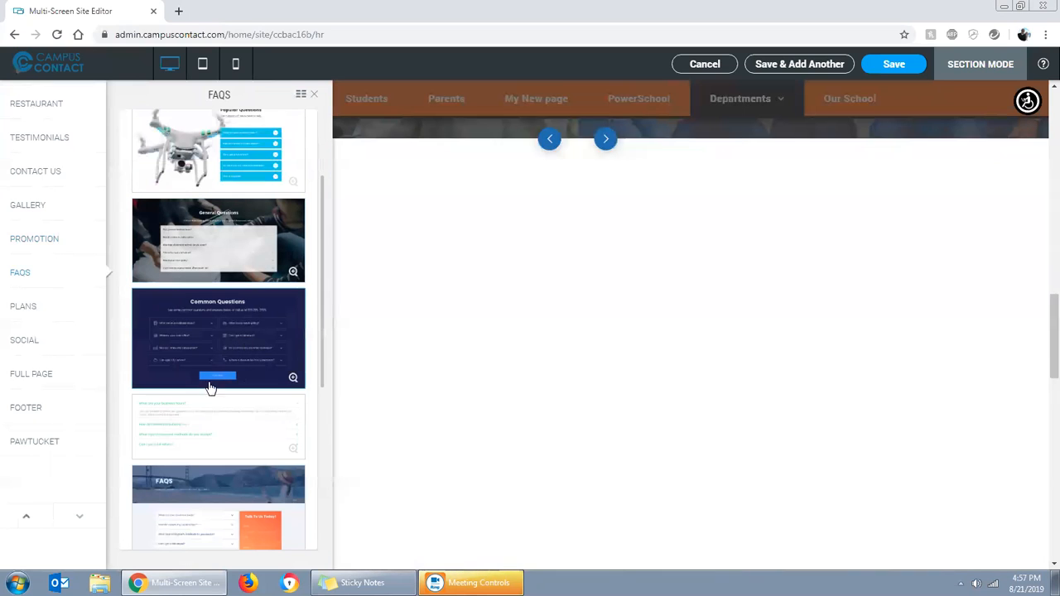
{"action": "left_click", "coordinate": [212, 417]}
{"action": "scroll", "coordinate": [212, 414], "scroll_direction": "down", "scroll_amount": 2}
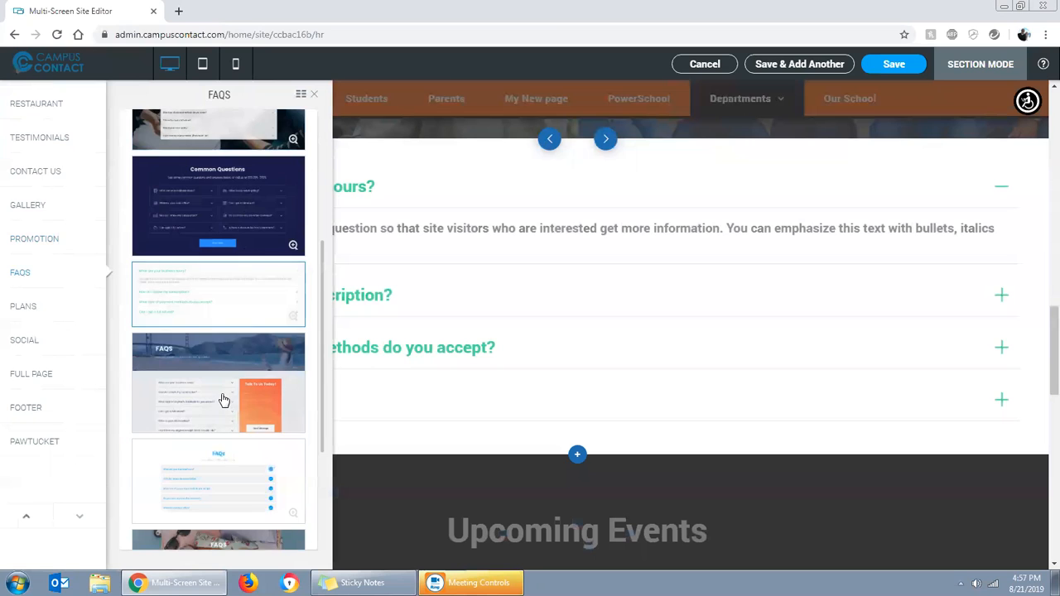
{"action": "left_click", "coordinate": [220, 404]}
{"action": "left_click", "coordinate": [214, 453]}
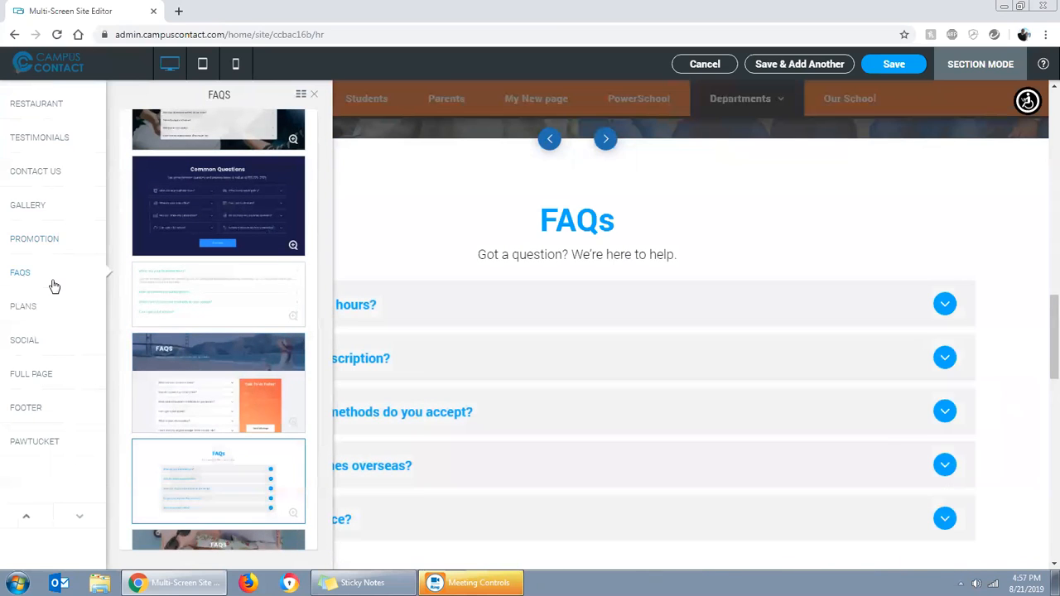
Look at the Plans designs and try the Social designs in the new section, from Stay Connected to Stay in touch
{"action": "left_click", "coordinate": [23, 308]}
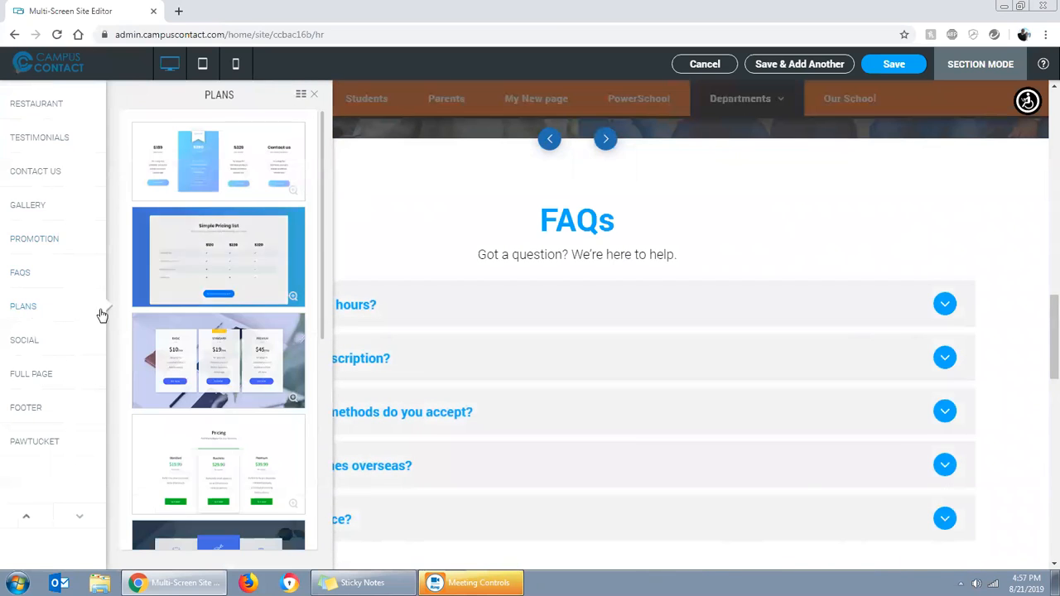
{"action": "left_click", "coordinate": [25, 340]}
{"action": "left_click", "coordinate": [223, 185]}
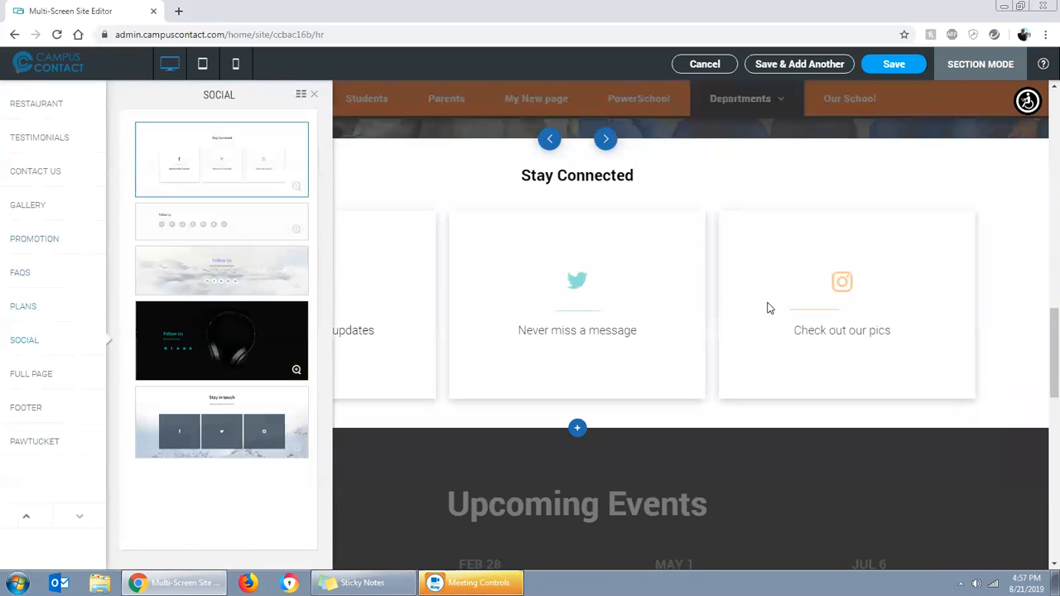
{"action": "left_click", "coordinate": [229, 221]}
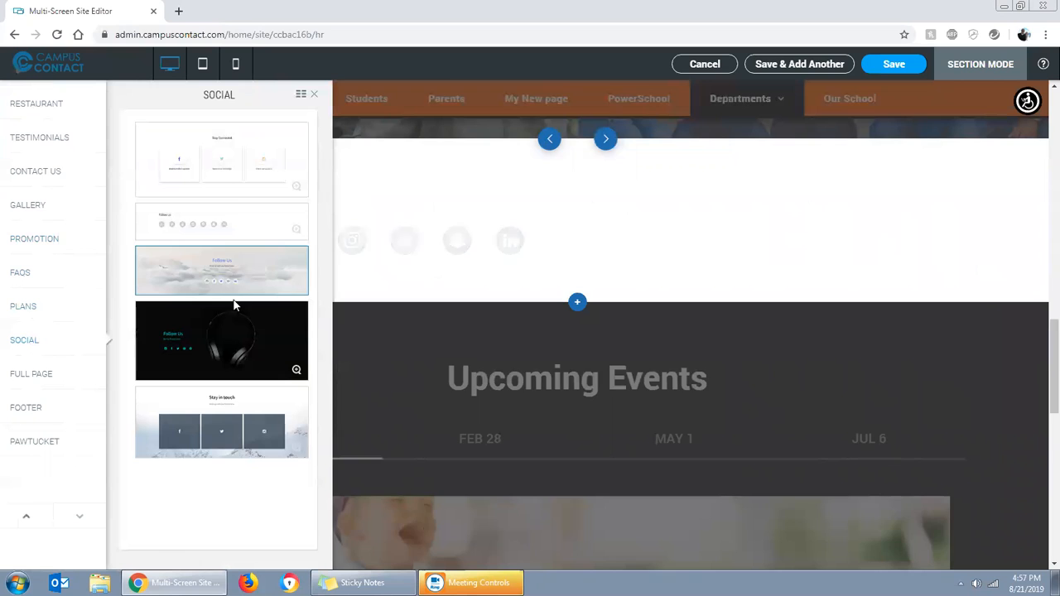
{"action": "left_click", "coordinate": [216, 365]}
{"action": "left_click", "coordinate": [195, 401]}
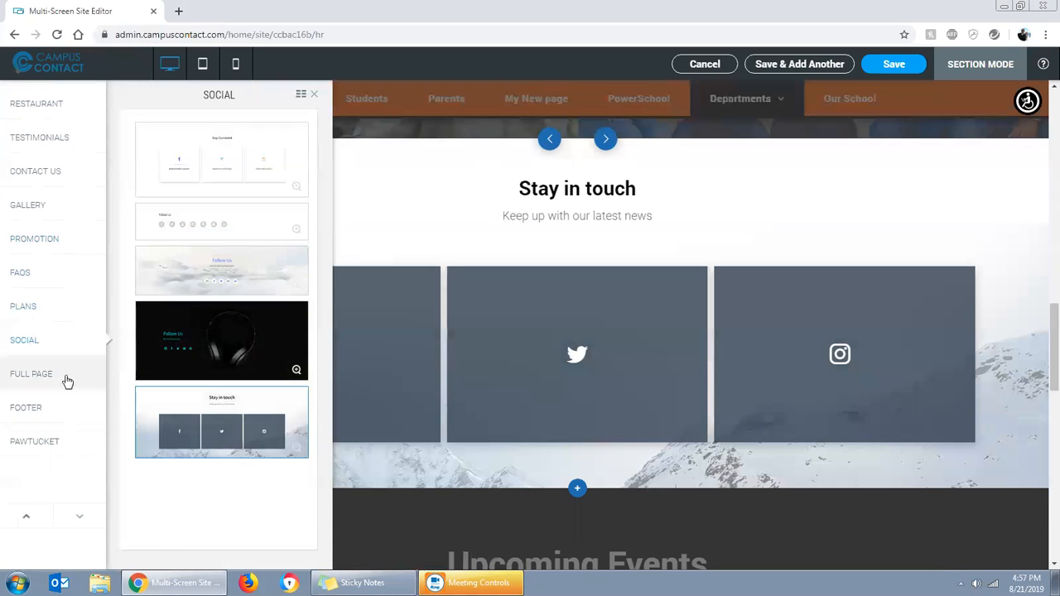
Try the ABOUT design from the Full Page category in the new section and look through its content
{"action": "left_click", "coordinate": [39, 374]}
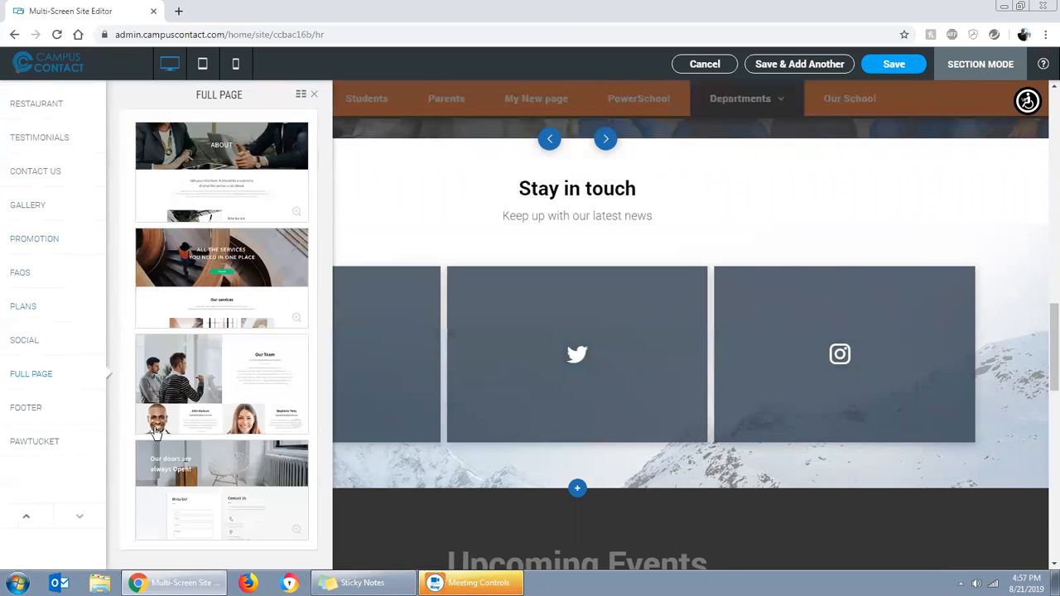
{"action": "left_click", "coordinate": [256, 182]}
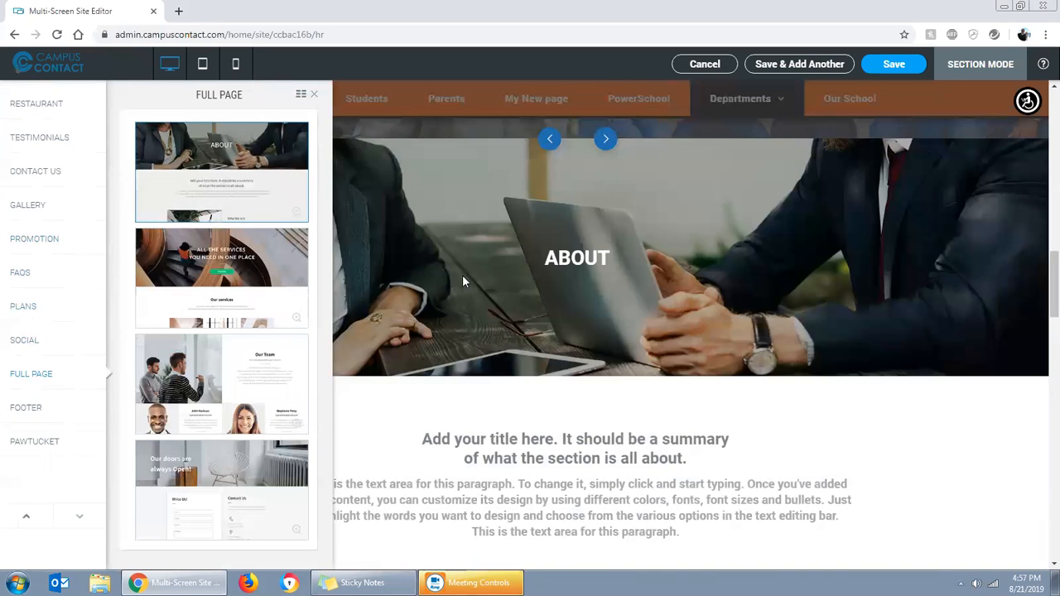
{"action": "scroll", "coordinate": [694, 438], "scroll_direction": "down", "scroll_amount": 4}
{"action": "scroll", "coordinate": [690, 435], "scroll_direction": "down", "scroll_amount": 10}
{"action": "scroll", "coordinate": [675, 434], "scroll_direction": "up", "scroll_amount": 2}
{"action": "scroll", "coordinate": [671, 438], "scroll_direction": "up", "scroll_amount": 10}
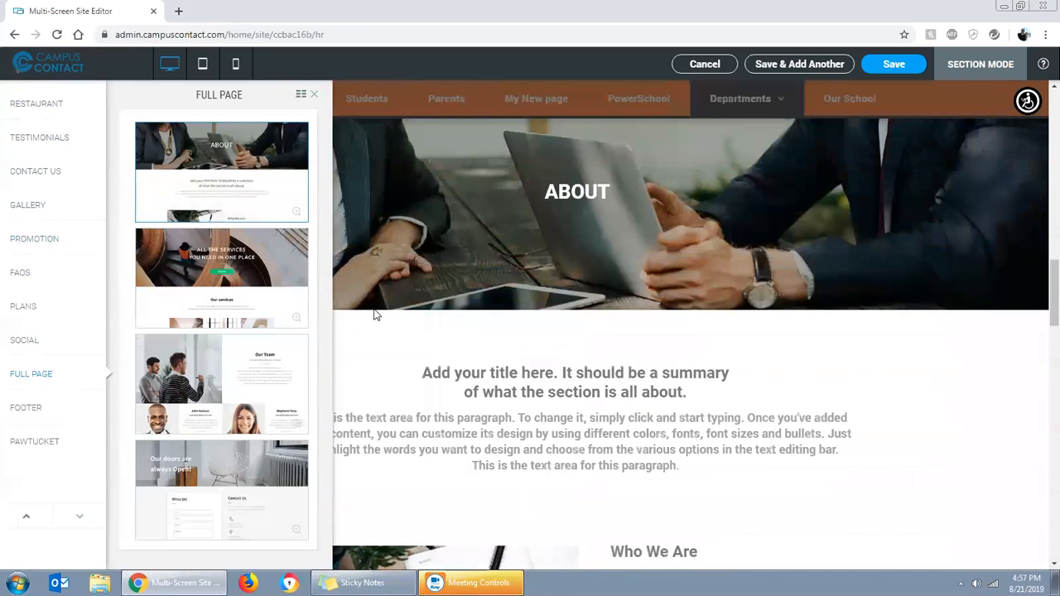
Try the services, Our Team and "Our doors are always open!" Full Page designs in the new section
{"action": "left_click", "coordinate": [162, 267]}
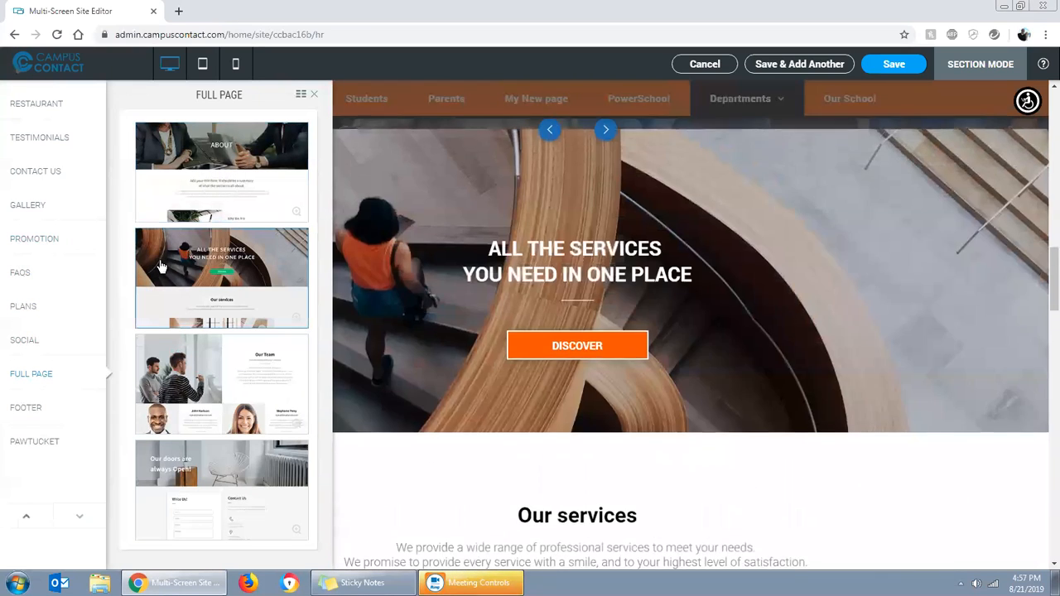
{"action": "scroll", "coordinate": [646, 390], "scroll_direction": "down", "scroll_amount": 4}
{"action": "scroll", "coordinate": [741, 412], "scroll_direction": "down", "scroll_amount": 5}
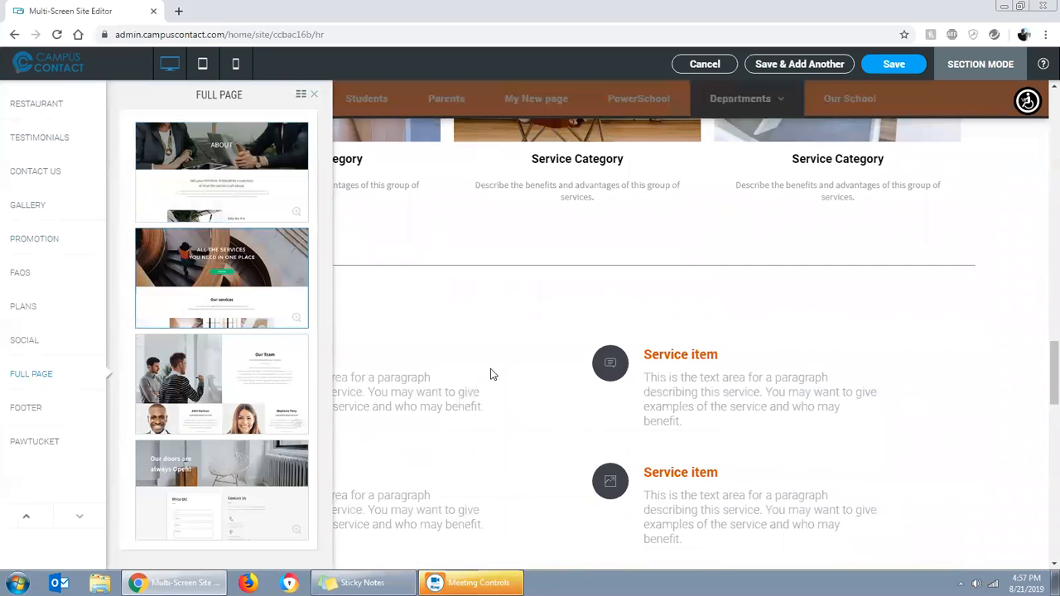
{"action": "left_click", "coordinate": [218, 373]}
{"action": "scroll", "coordinate": [468, 338], "scroll_direction": "down", "scroll_amount": 12}
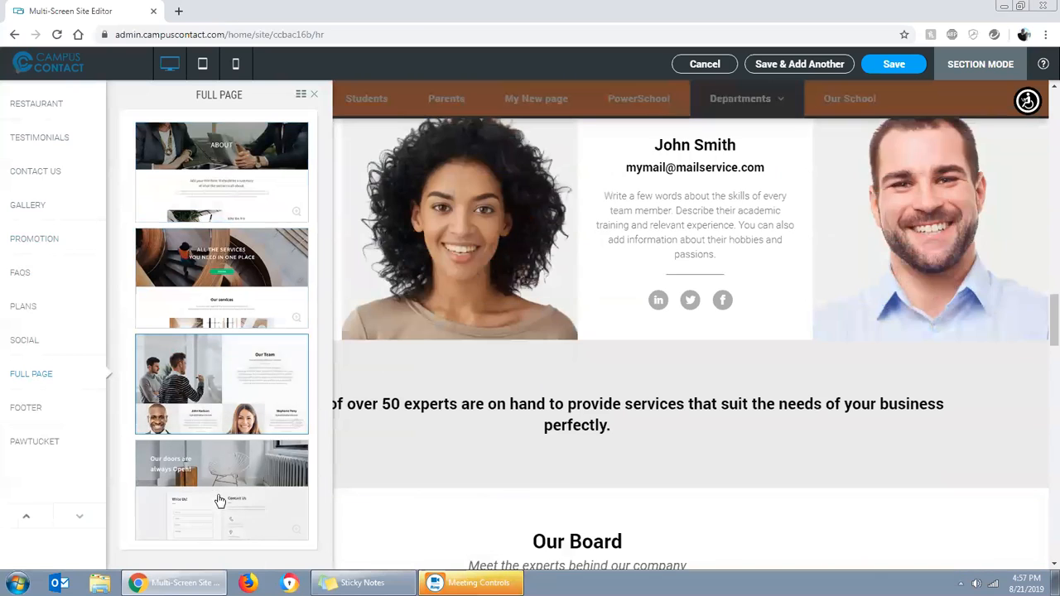
{"action": "left_click", "coordinate": [219, 501]}
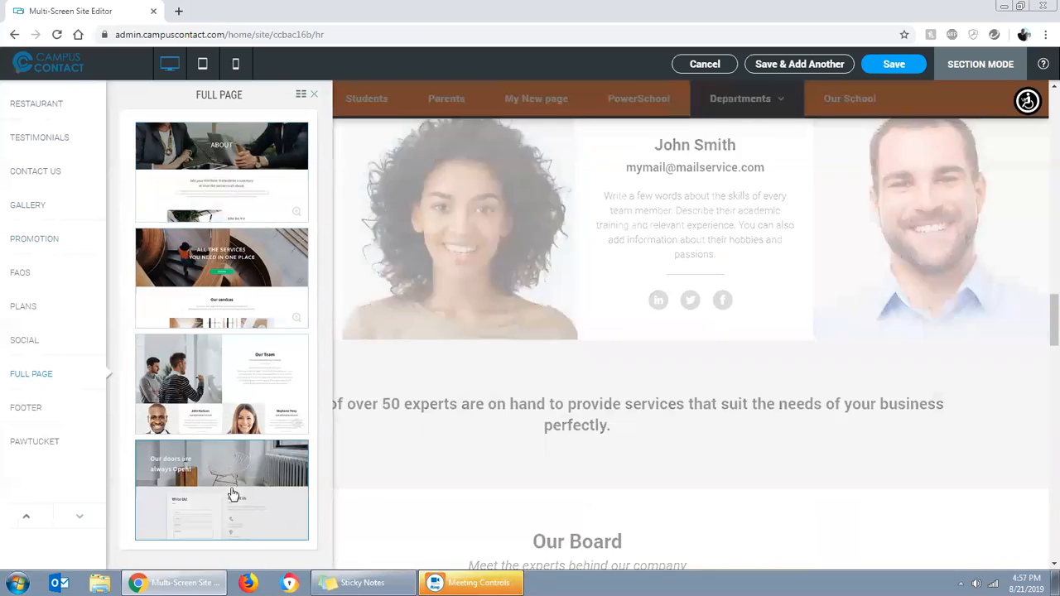
Look at the Footer and Pawtucket designs, and discard the new section without saving it
{"action": "left_click", "coordinate": [21, 410]}
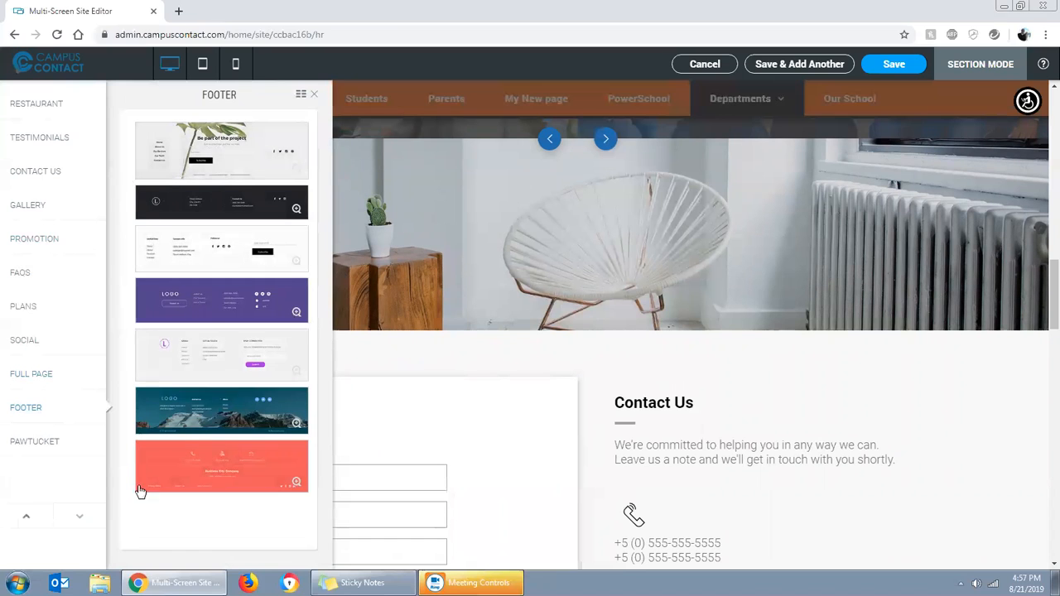
{"action": "left_click", "coordinate": [37, 446]}
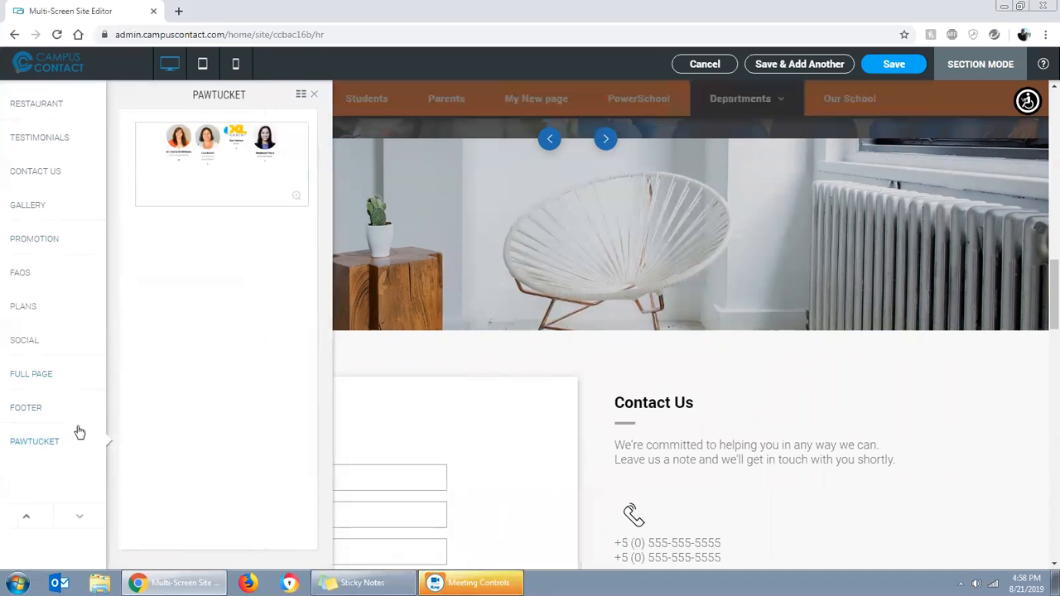
{"action": "left_click", "coordinate": [23, 408]}
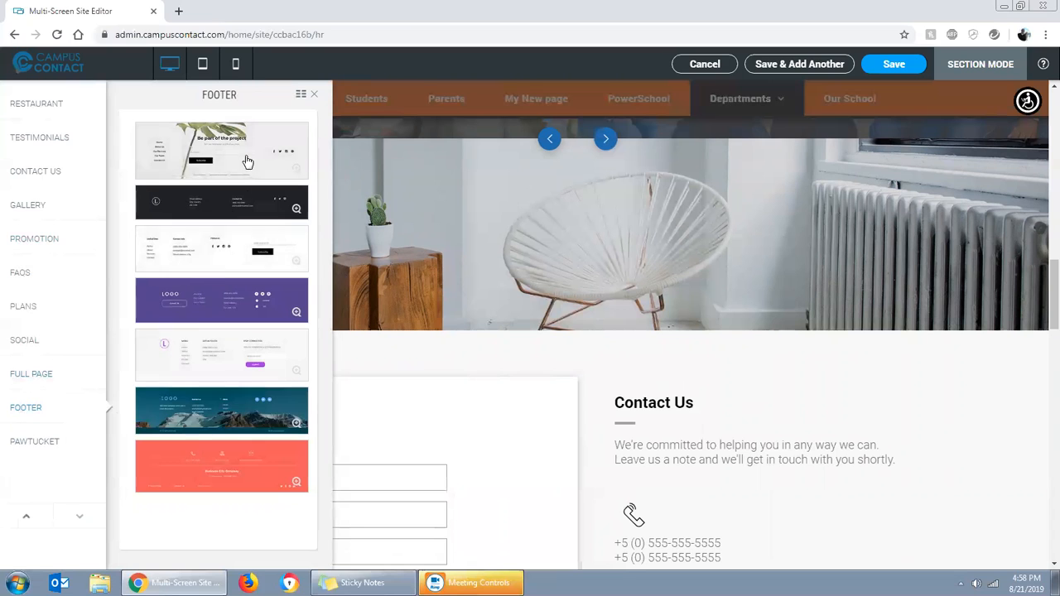
{"action": "left_click", "coordinate": [315, 98]}
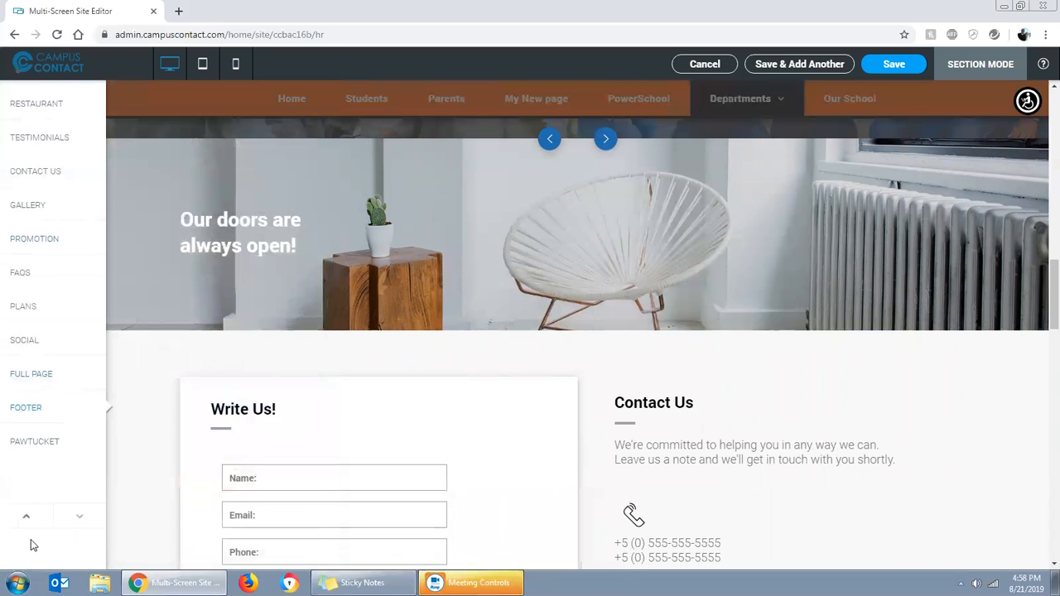
{"action": "scroll", "coordinate": [27, 519], "scroll_direction": "up", "scroll_amount": 3}
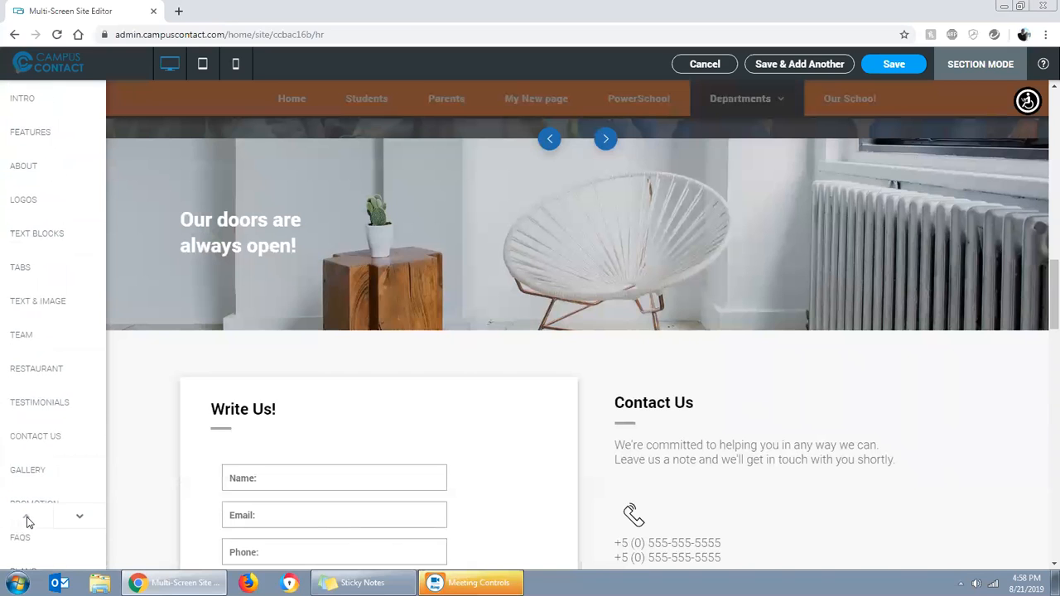
{"action": "left_click", "coordinate": [704, 66]}
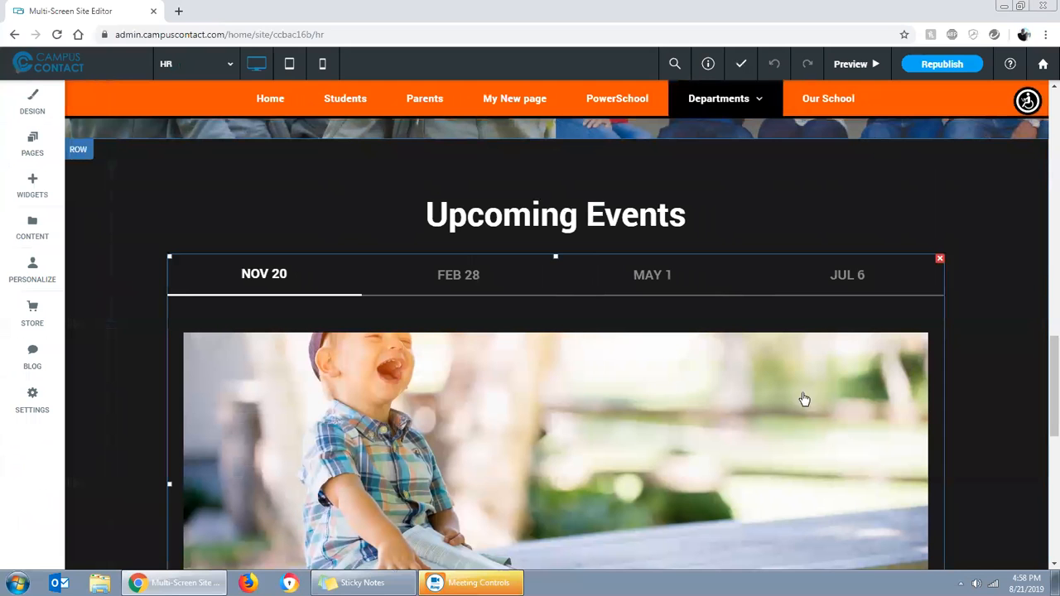
Preview the HR page in desktop view and examine its sections from the gallery tiles down to the footer
{"action": "scroll", "coordinate": [914, 372], "scroll_direction": "up", "scroll_amount": 15}
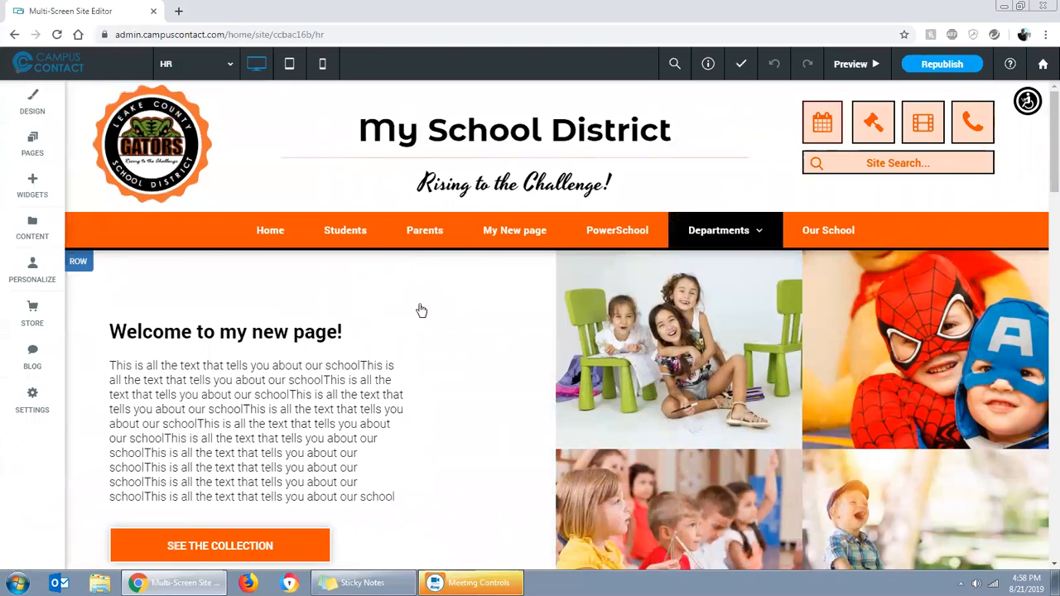
{"action": "scroll", "coordinate": [464, 332], "scroll_direction": "down", "scroll_amount": 3}
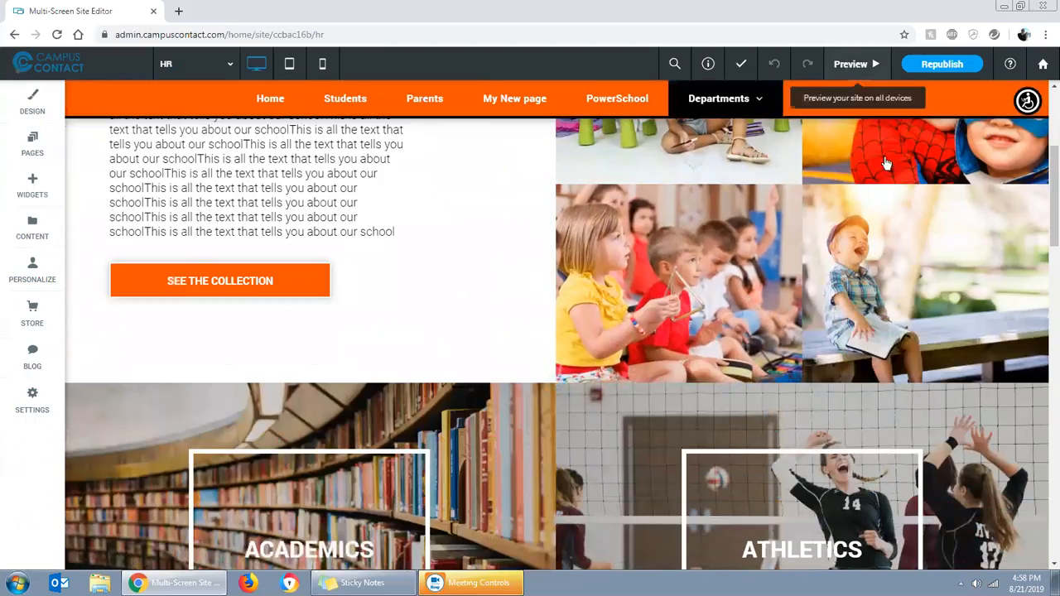
{"action": "left_click", "coordinate": [855, 64]}
{"action": "scroll", "coordinate": [709, 371], "scroll_direction": "down", "scroll_amount": 9}
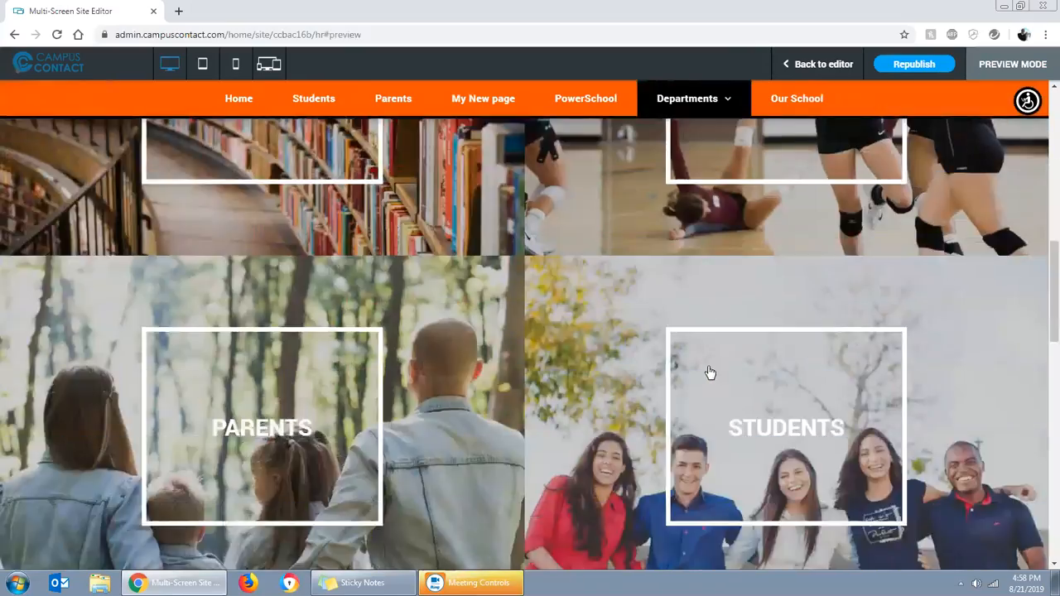
{"action": "scroll", "coordinate": [710, 372], "scroll_direction": "down", "scroll_amount": 10}
{"action": "scroll", "coordinate": [821, 374], "scroll_direction": "down", "scroll_amount": 4}
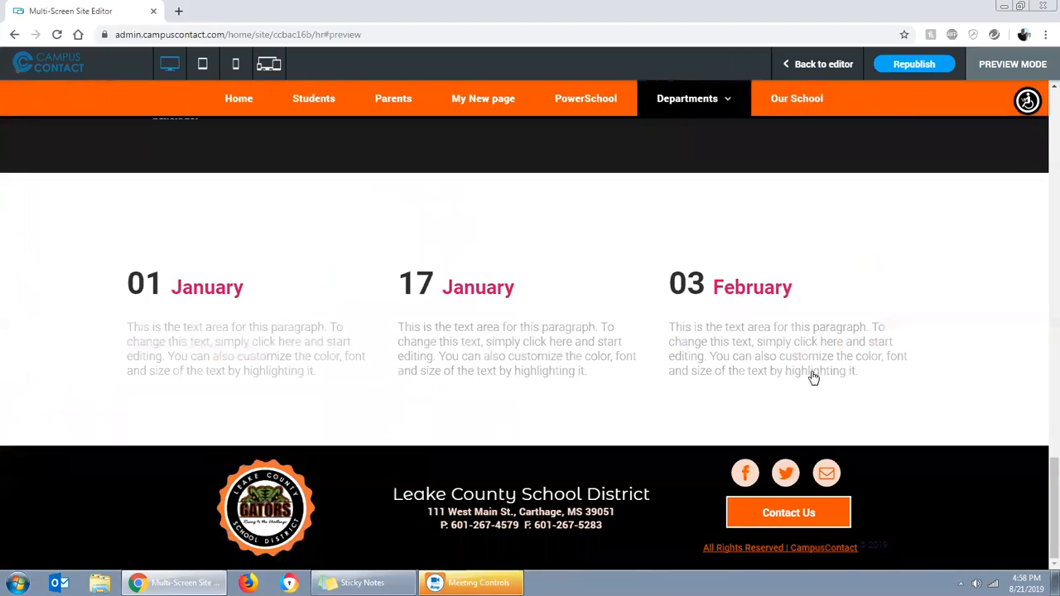
{"action": "scroll", "coordinate": [564, 317], "scroll_direction": "up", "scroll_amount": 20}
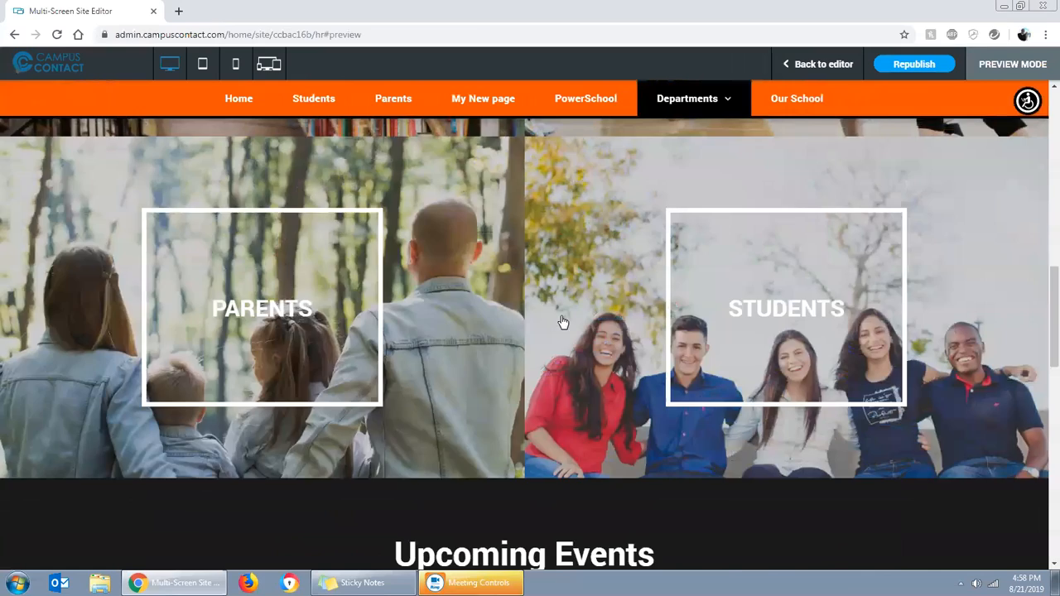
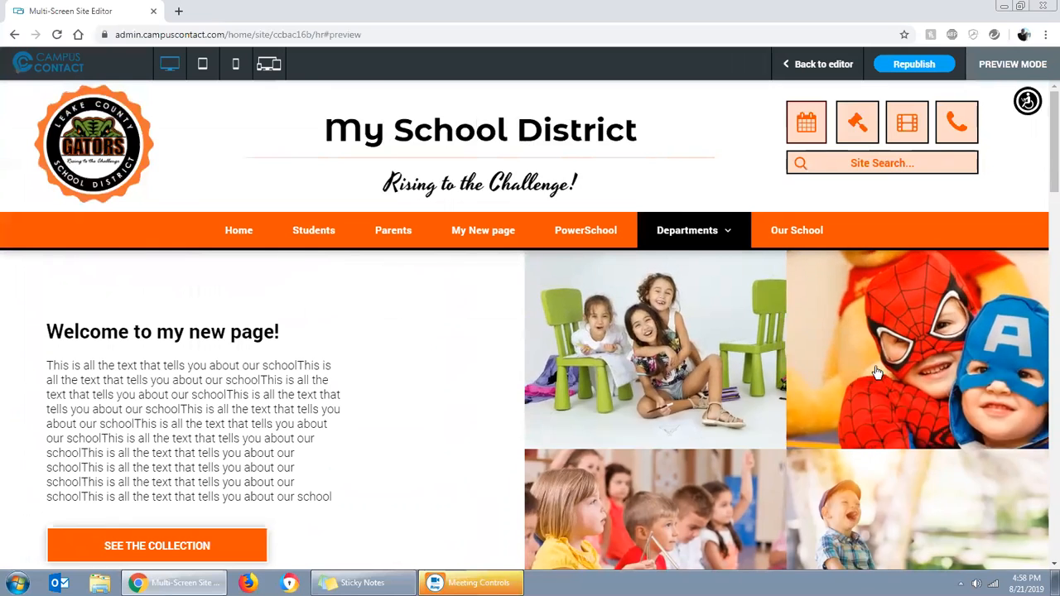
Look through the HR page's desktop preview from the welcome section past the ACADEMICS, ATHLETICS, PARENTS and STUDENTS tiles
{"action": "scroll", "coordinate": [876, 372], "scroll_direction": "down", "scroll_amount": 4}
{"action": "scroll", "coordinate": [784, 406], "scroll_direction": "down", "scroll_amount": 2}
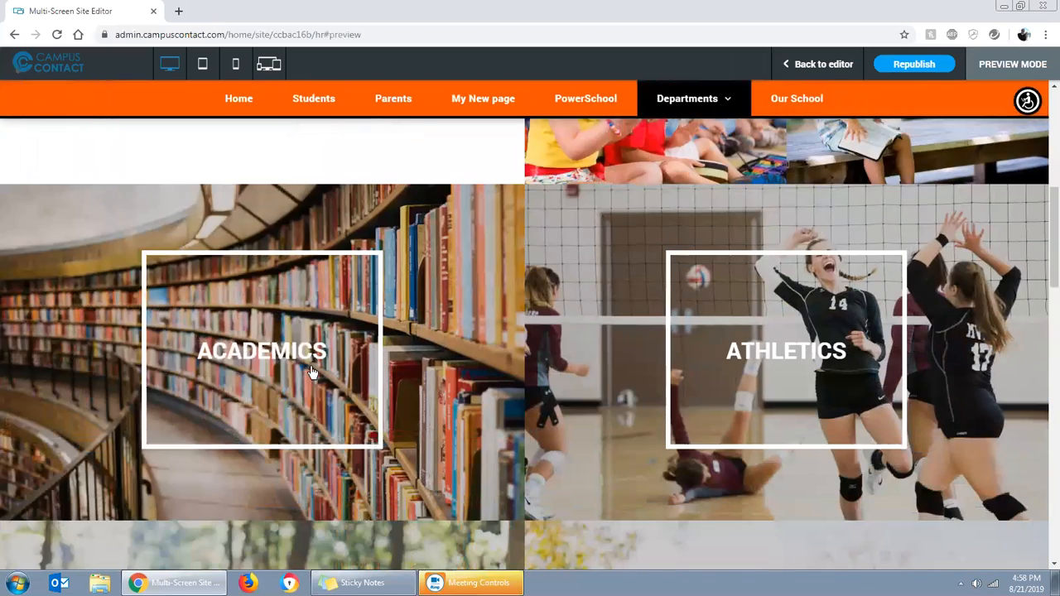
{"action": "scroll", "coordinate": [312, 373], "scroll_direction": "down", "scroll_amount": 3}
{"action": "scroll", "coordinate": [798, 391], "scroll_direction": "down", "scroll_amount": 2}
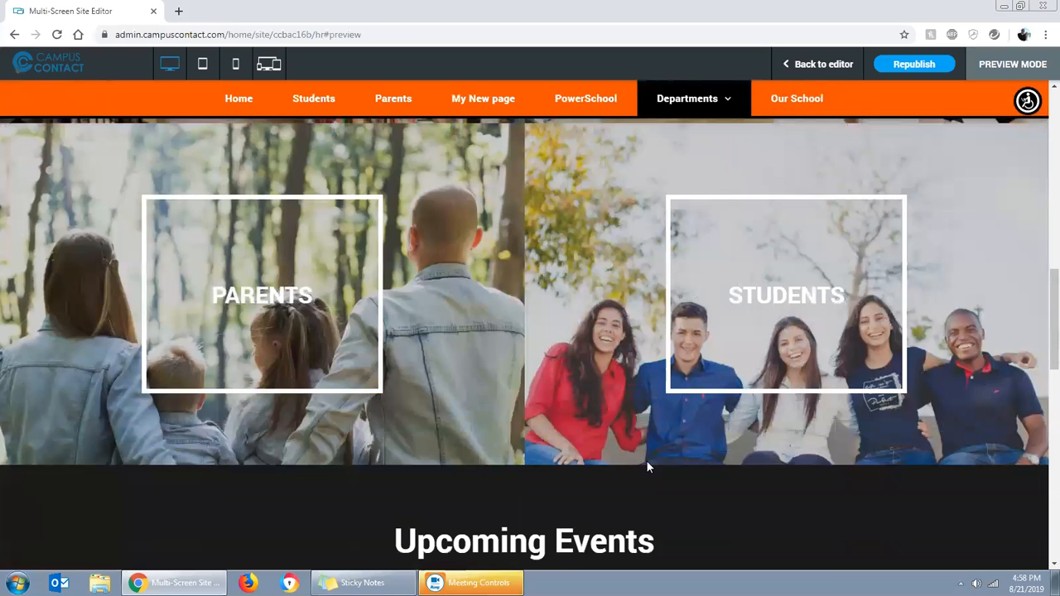
{"action": "scroll", "coordinate": [647, 461], "scroll_direction": "down", "scroll_amount": 4}
View the Feb 28, May 1, Jul 6 and Nov 20 tabs of the Upcoming Events section in the preview and return to the page's beginning
{"action": "left_click", "coordinate": [434, 268]}
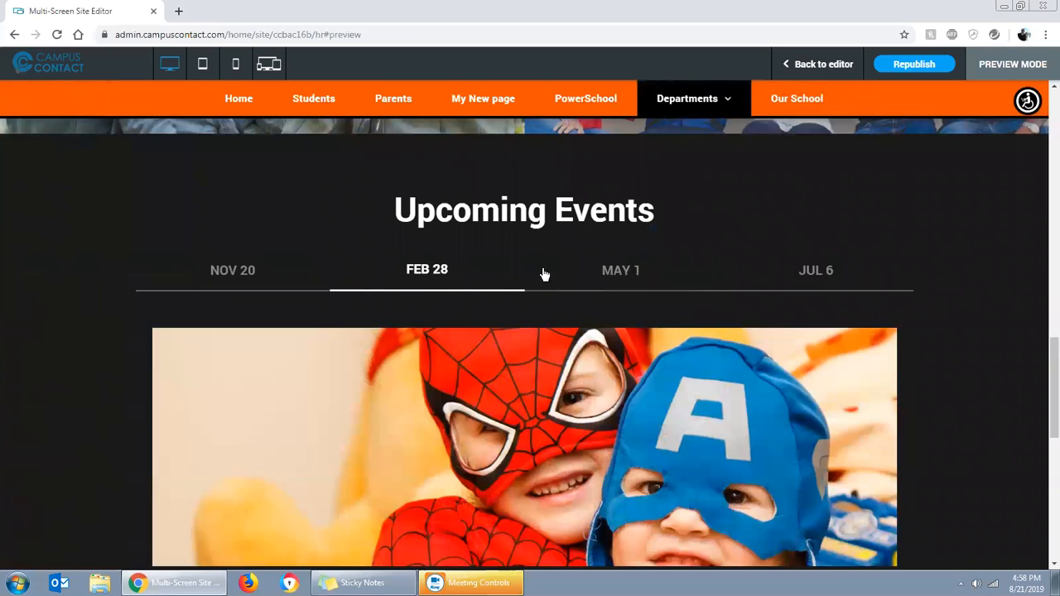
{"action": "scroll", "coordinate": [617, 274], "scroll_direction": "down", "scroll_amount": 2}
{"action": "left_click", "coordinate": [627, 142]}
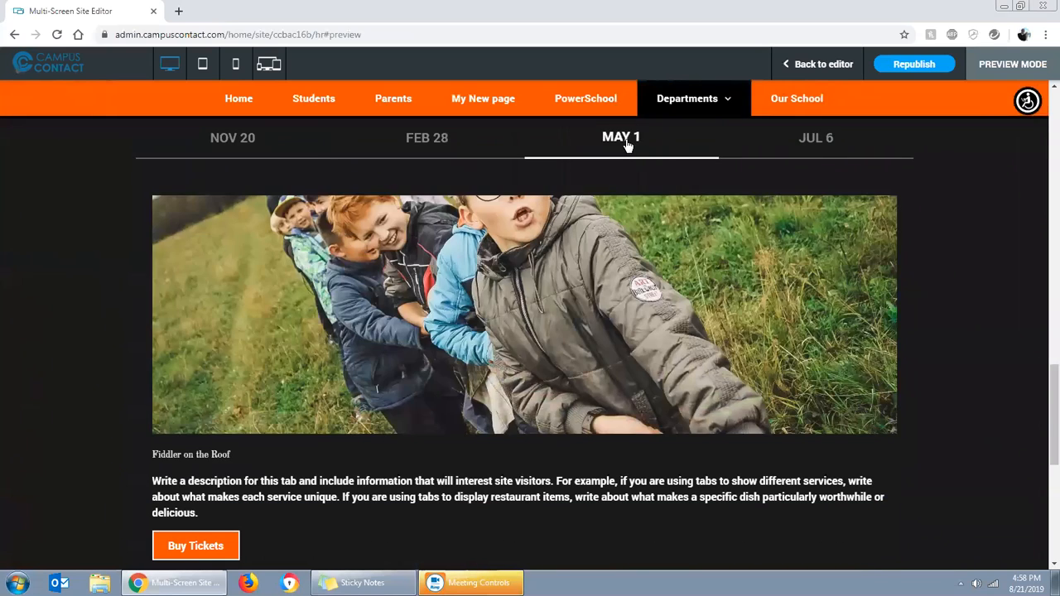
{"action": "left_click", "coordinate": [812, 142]}
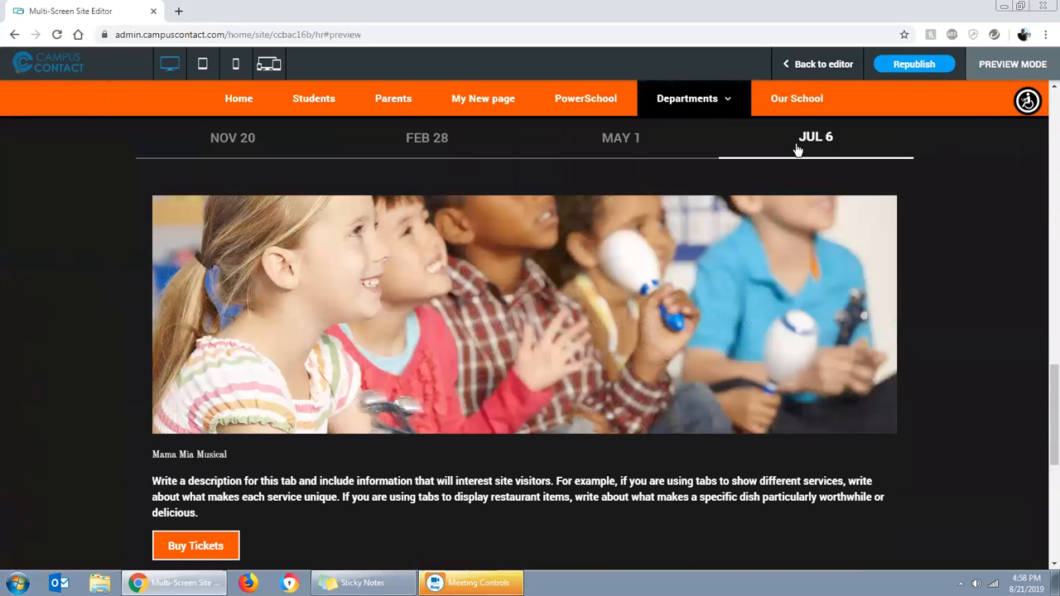
{"action": "left_click", "coordinate": [234, 141]}
{"action": "left_click", "coordinate": [436, 144]}
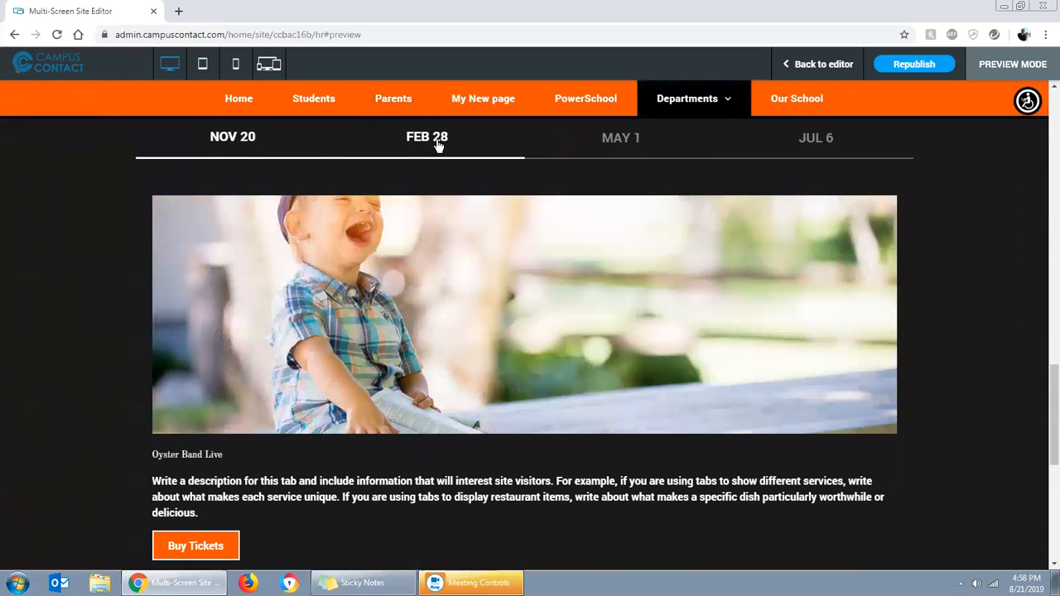
{"action": "left_click", "coordinate": [614, 145]}
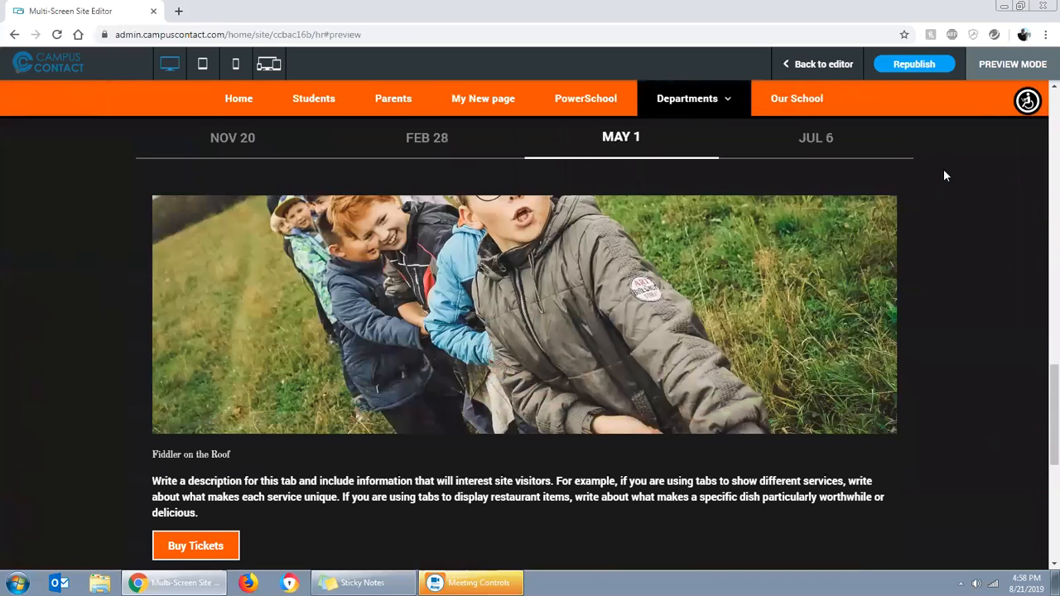
{"action": "left_click", "coordinate": [831, 148]}
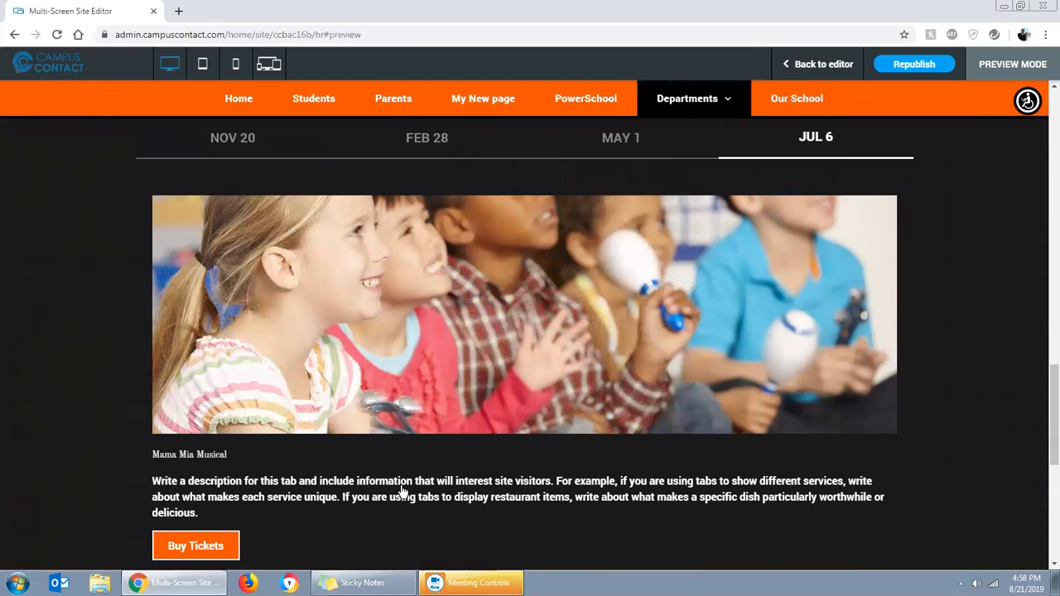
{"action": "scroll", "coordinate": [401, 491], "scroll_direction": "down", "scroll_amount": 5}
{"action": "scroll", "coordinate": [654, 451], "scroll_direction": "up", "scroll_amount": 20}
{"action": "scroll", "coordinate": [677, 460], "scroll_direction": "up", "scroll_amount": 3}
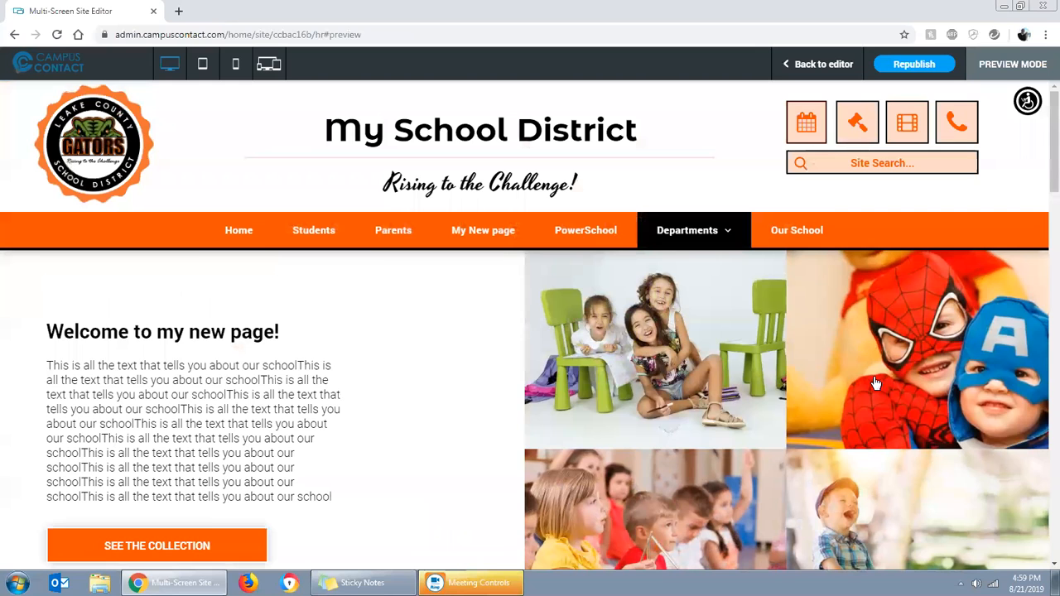
Preview the HR page in tablet view and look through its sections down to Upcoming Events
{"action": "left_click", "coordinate": [205, 63]}
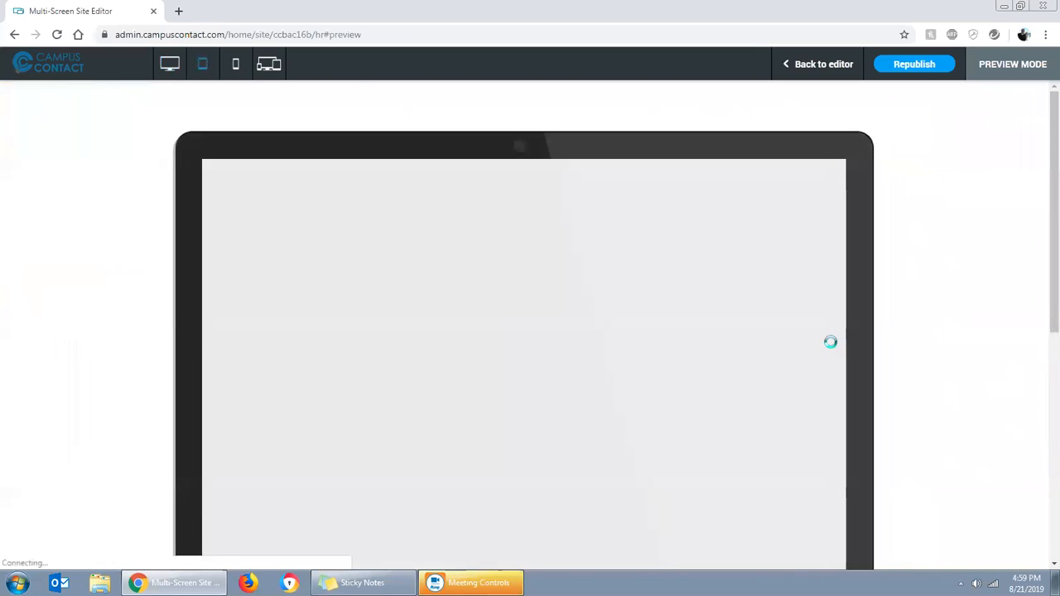
{"action": "scroll", "coordinate": [836, 419], "scroll_direction": "down", "scroll_amount": 6}
{"action": "scroll", "coordinate": [729, 411], "scroll_direction": "down", "scroll_amount": 8}
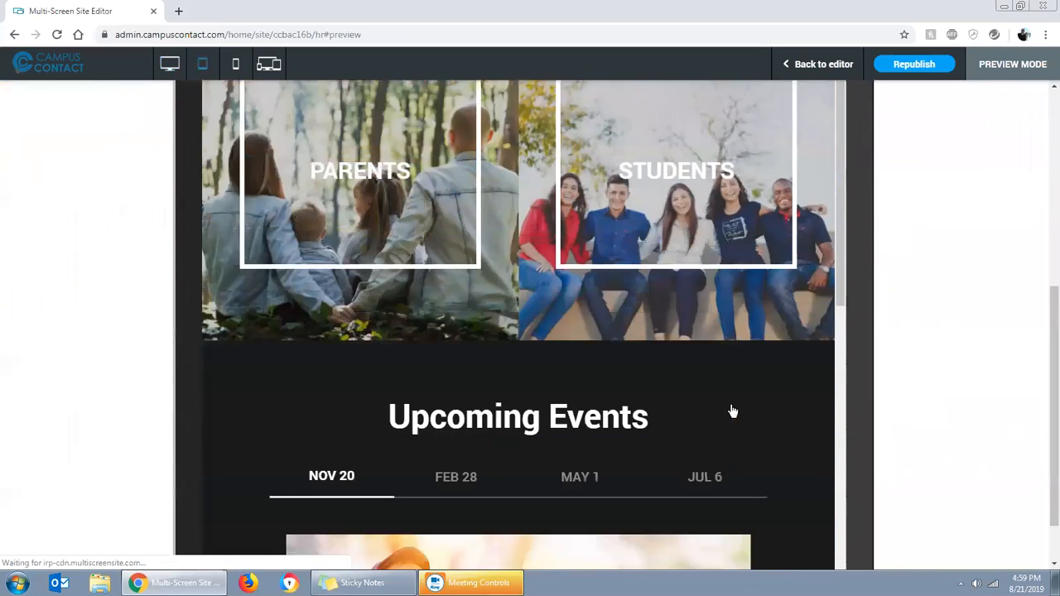
Preview the HR page in phone view and examine it down to the footer and back up
{"action": "left_click", "coordinate": [236, 65]}
{"action": "scroll", "coordinate": [568, 373], "scroll_direction": "down", "scroll_amount": 5}
{"action": "scroll", "coordinate": [568, 374], "scroll_direction": "down", "scroll_amount": 8}
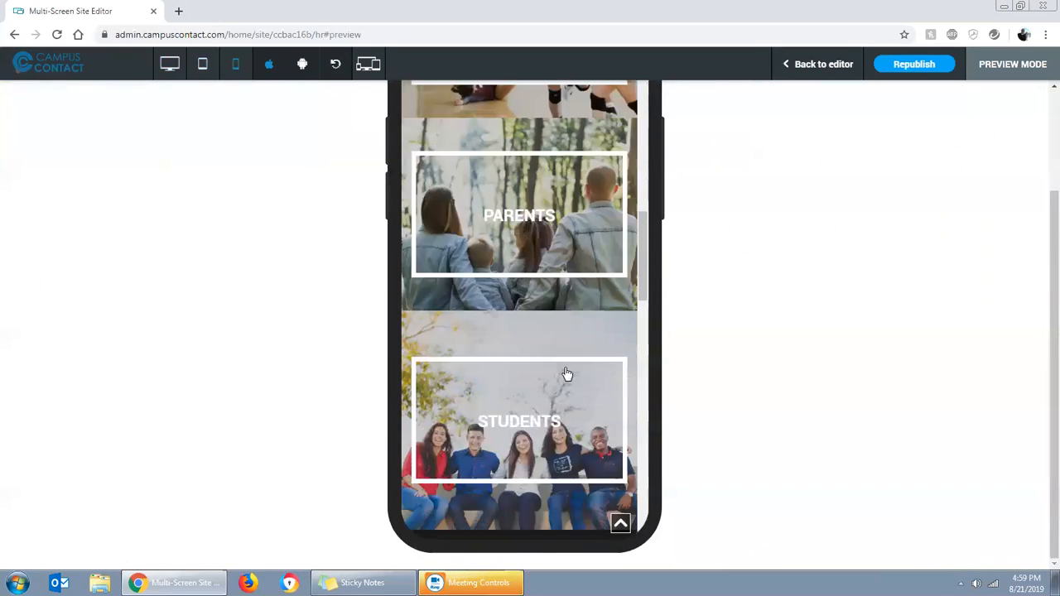
{"action": "scroll", "coordinate": [562, 374], "scroll_direction": "down", "scroll_amount": 8}
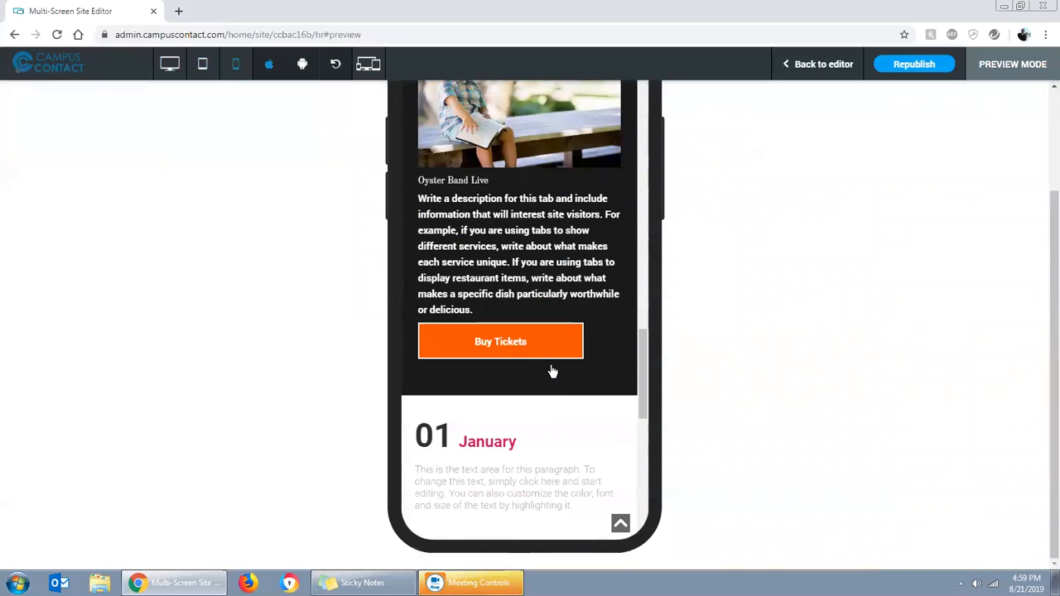
{"action": "scroll", "coordinate": [552, 372], "scroll_direction": "down", "scroll_amount": 8}
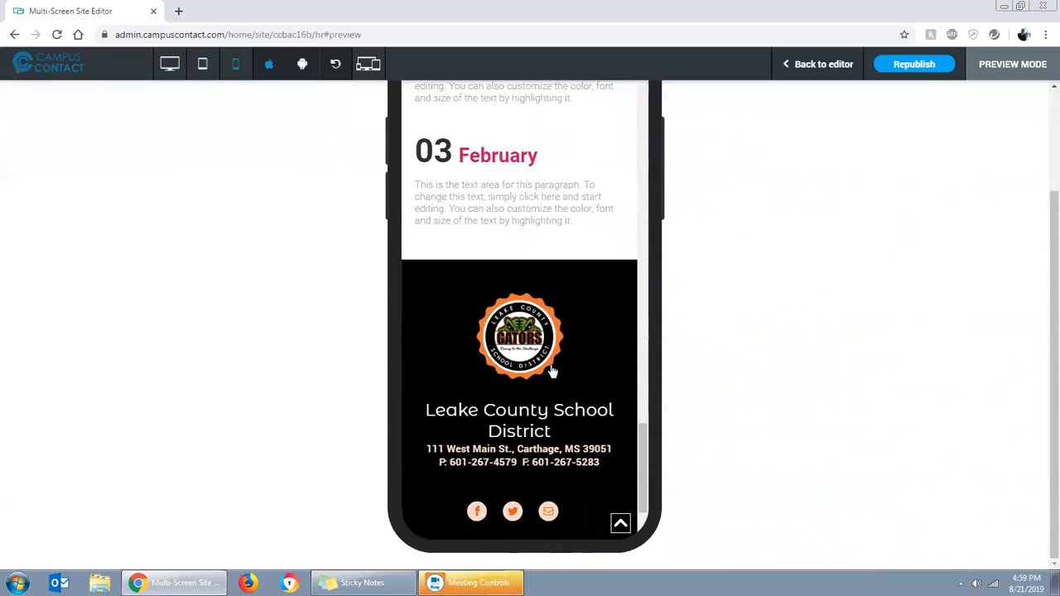
{"action": "scroll", "coordinate": [552, 372], "scroll_direction": "up", "scroll_amount": 20}
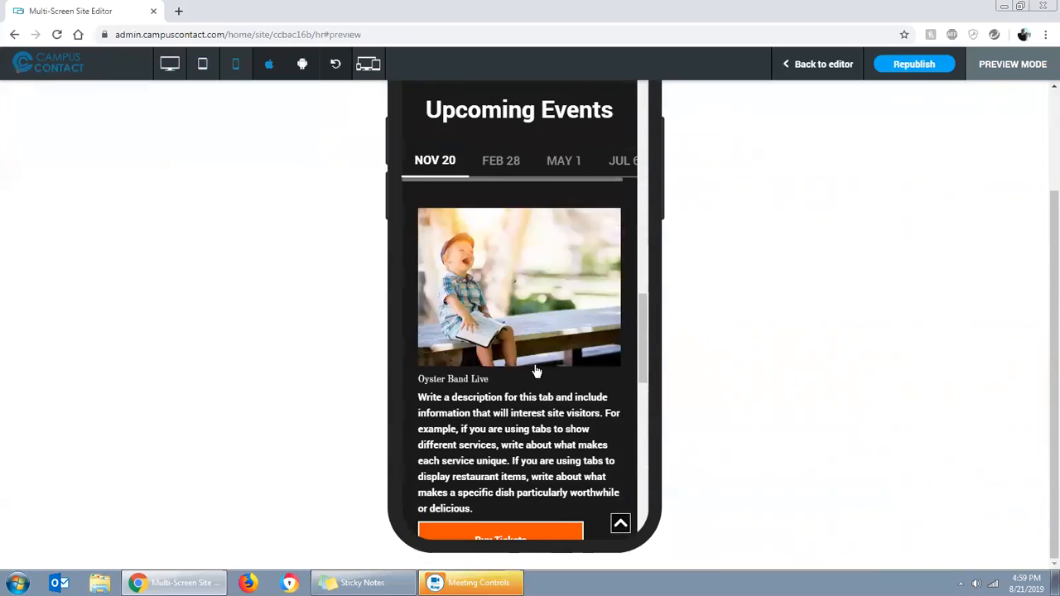
{"action": "scroll", "coordinate": [514, 367], "scroll_direction": "up", "scroll_amount": 10}
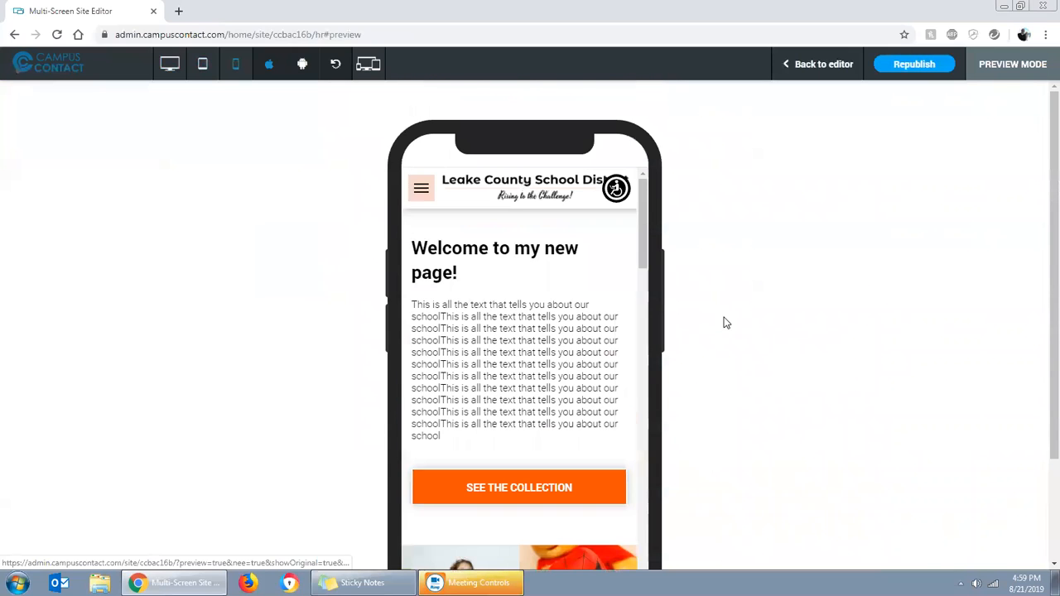
Restore the desktop preview, return to the editor and look through the available widgets
{"action": "left_click", "coordinate": [169, 66]}
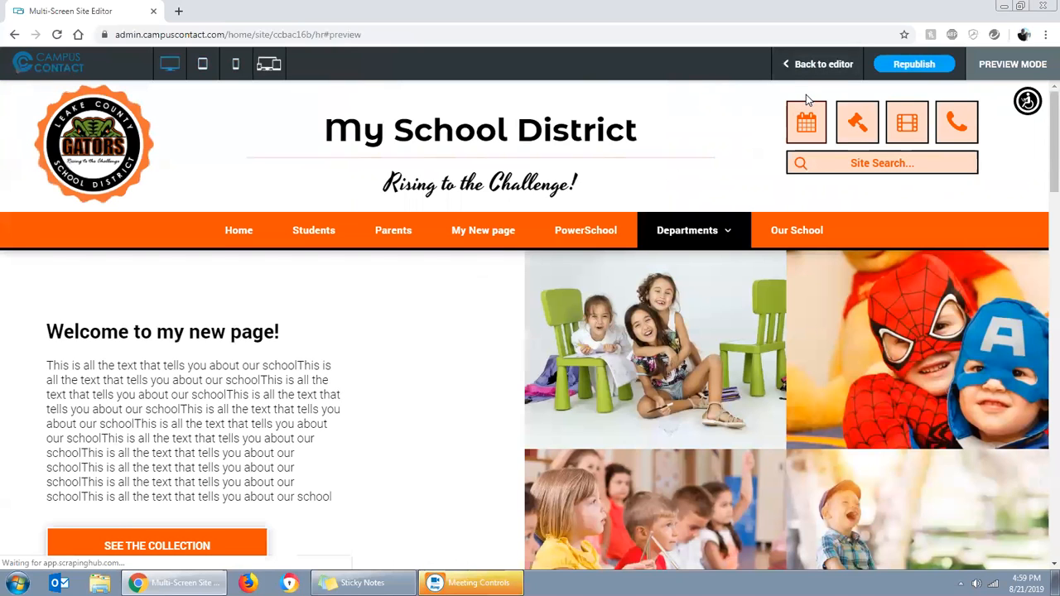
{"action": "left_click", "coordinate": [808, 66]}
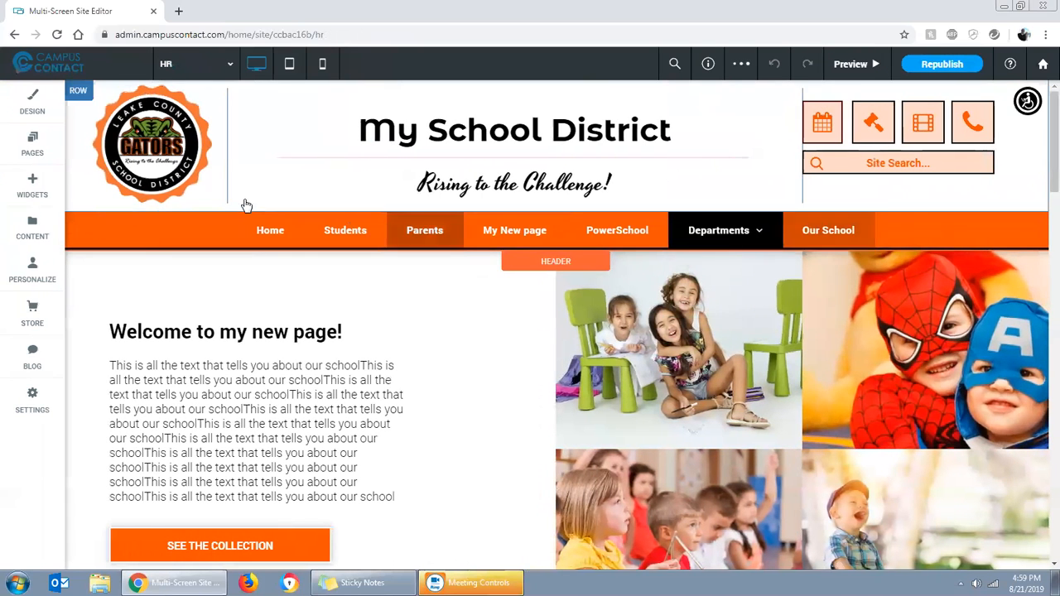
{"action": "left_click", "coordinate": [36, 180]}
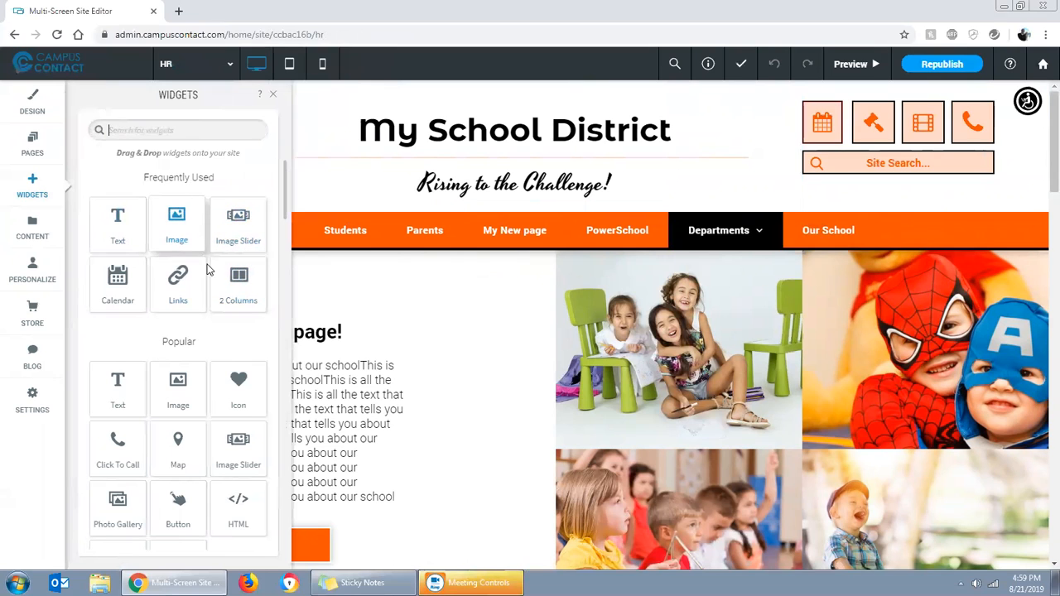
{"action": "scroll", "coordinate": [225, 320], "scroll_direction": "down", "scroll_amount": 5}
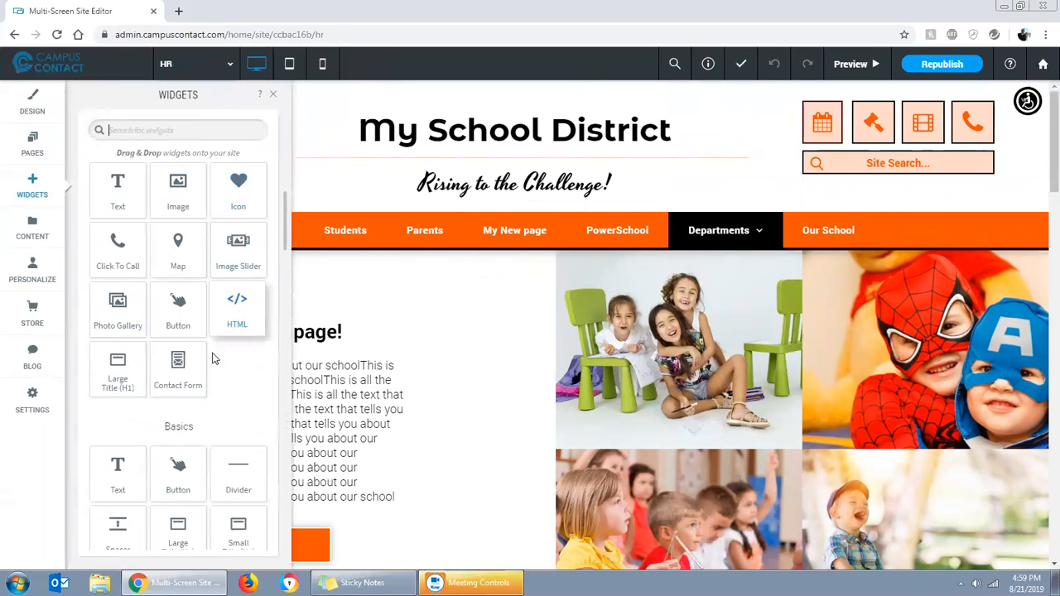
{"action": "scroll", "coordinate": [201, 423], "scroll_direction": "down", "scroll_amount": 5}
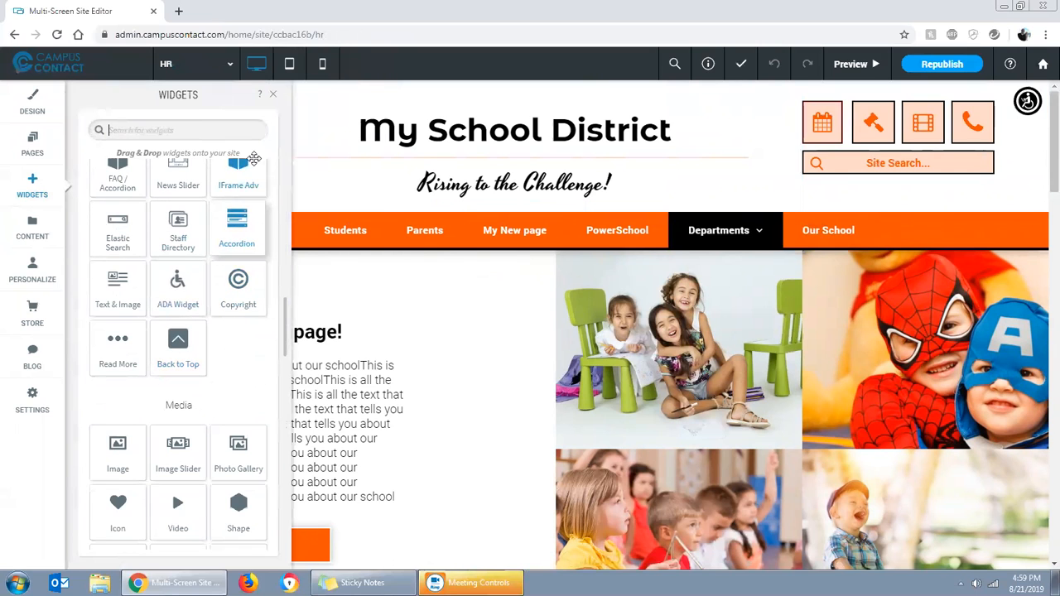
{"action": "left_click", "coordinate": [275, 99]}
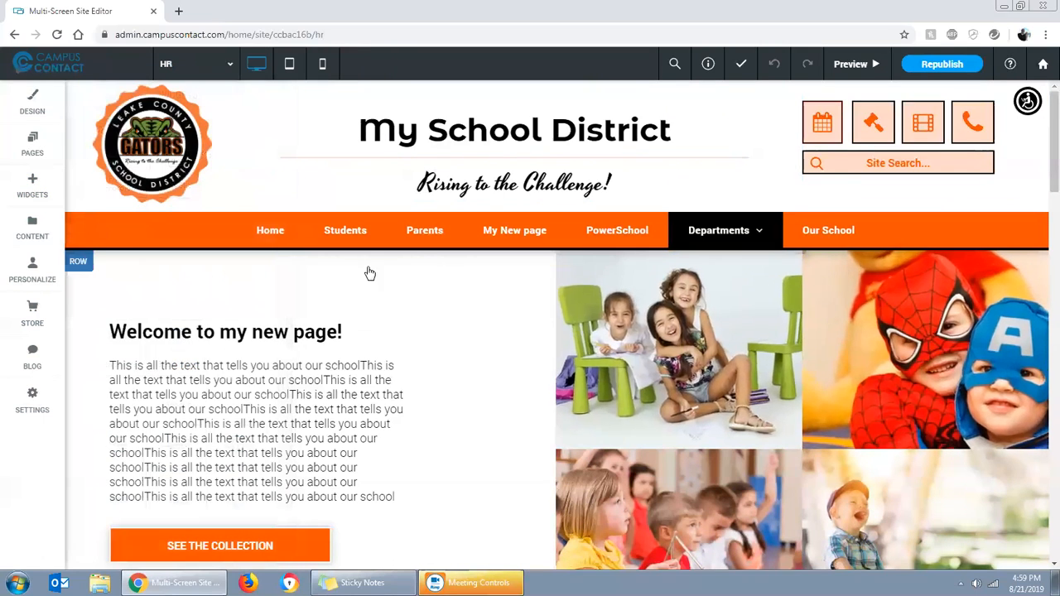
Start a new section below the welcome row, browse the Logos, Text Blocks, Tabs and Text & Image designs, and cancel it
{"action": "scroll", "coordinate": [367, 273], "scroll_direction": "down", "scroll_amount": 3}
{"action": "scroll", "coordinate": [530, 383], "scroll_direction": "down", "scroll_amount": 1}
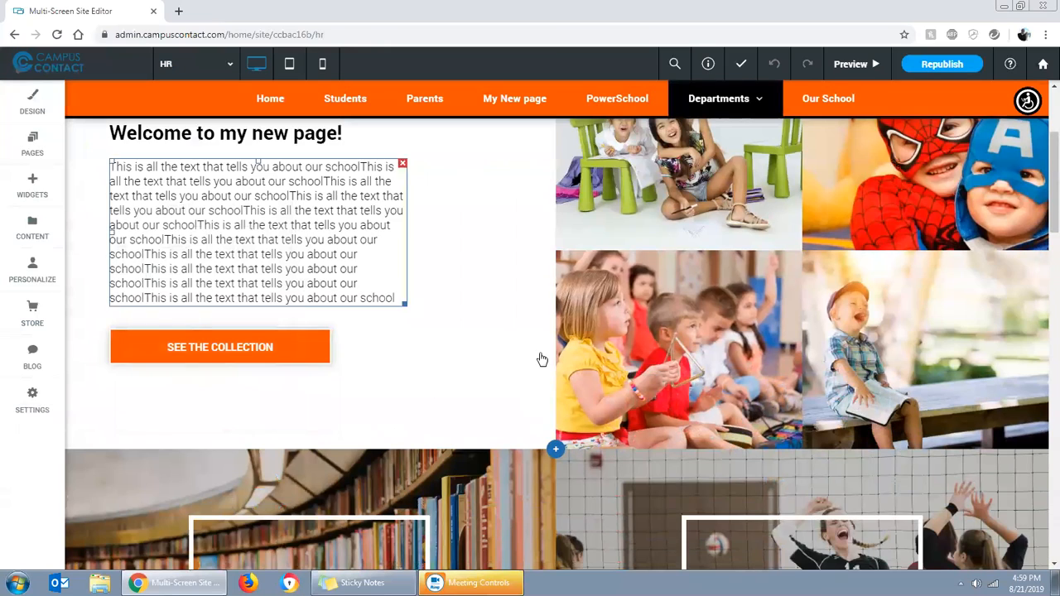
{"action": "left_click", "coordinate": [560, 452]}
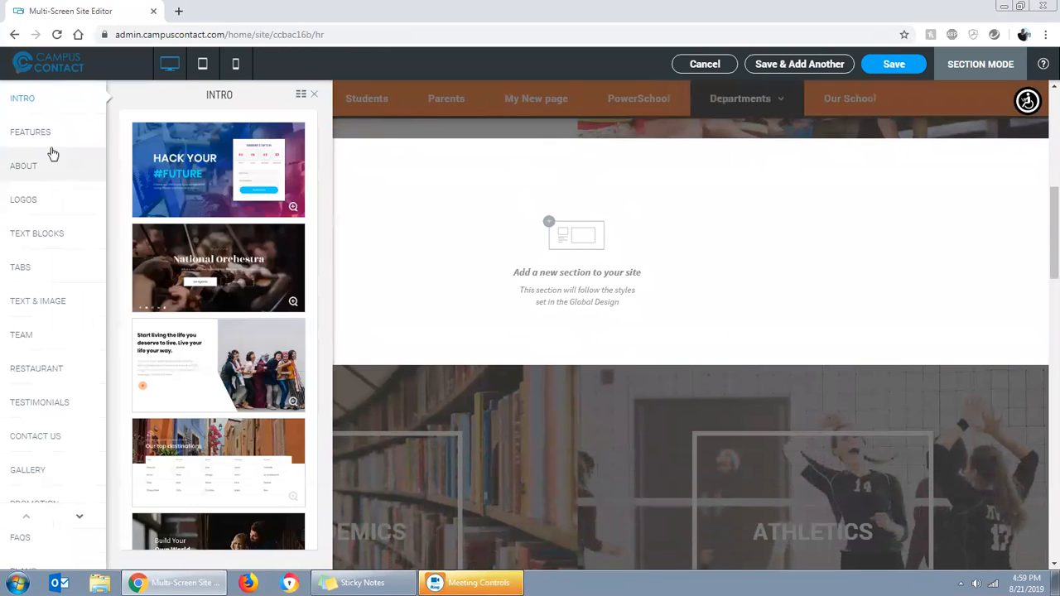
{"action": "mouse_move", "coordinate": [58, 159]}
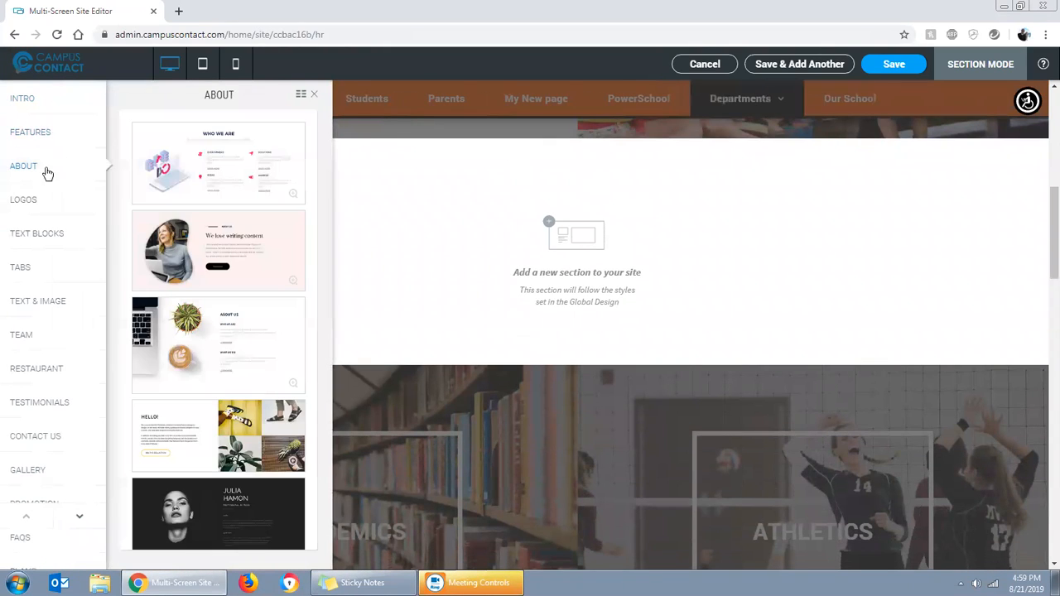
{"action": "left_click", "coordinate": [40, 205]}
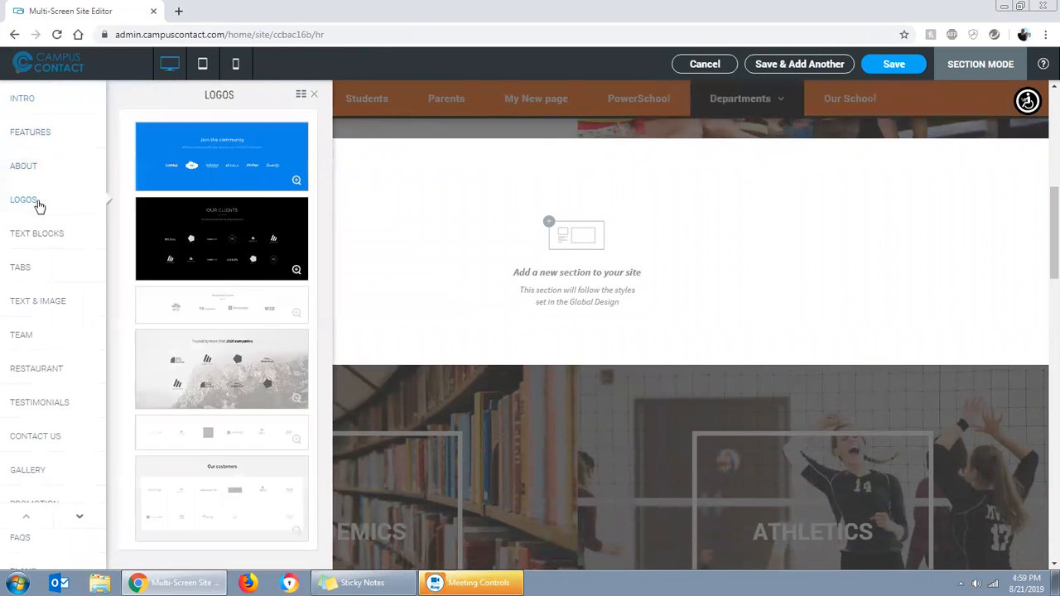
{"action": "left_click", "coordinate": [31, 244]}
{"action": "left_click", "coordinate": [24, 267]}
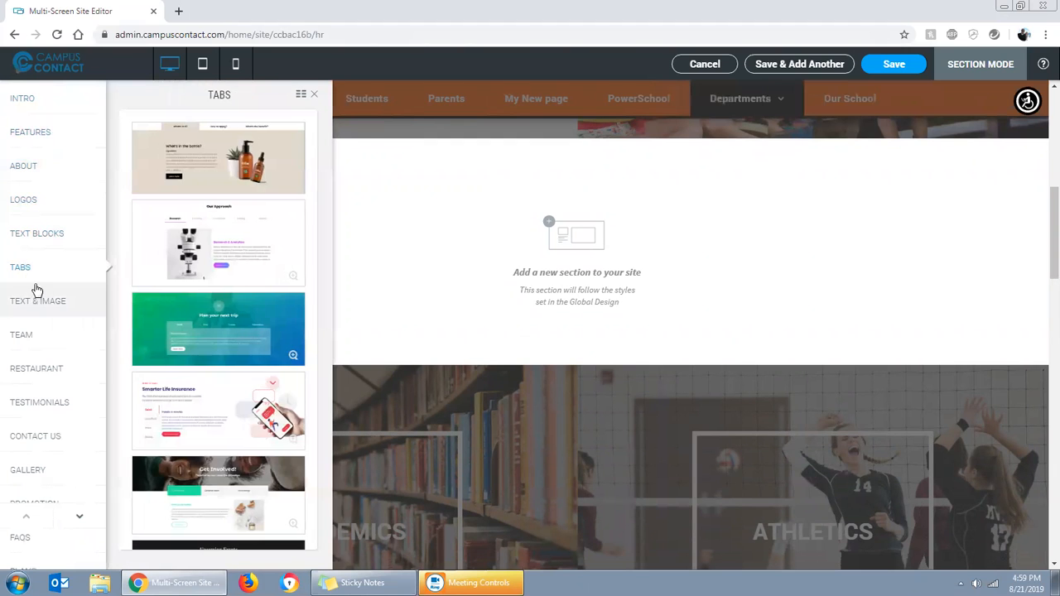
{"action": "left_click", "coordinate": [37, 292]}
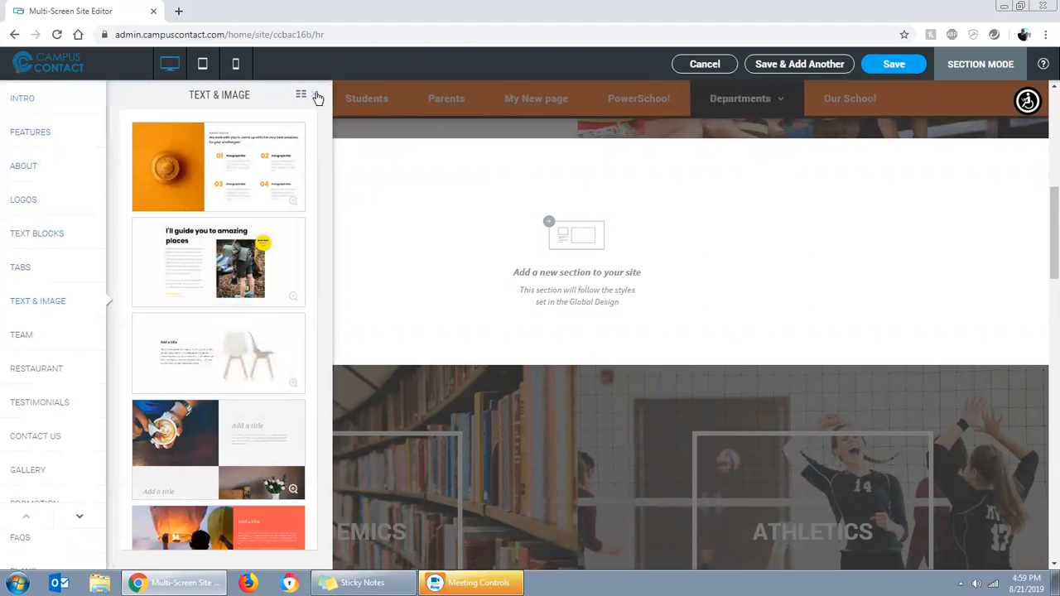
{"action": "left_click", "coordinate": [317, 96]}
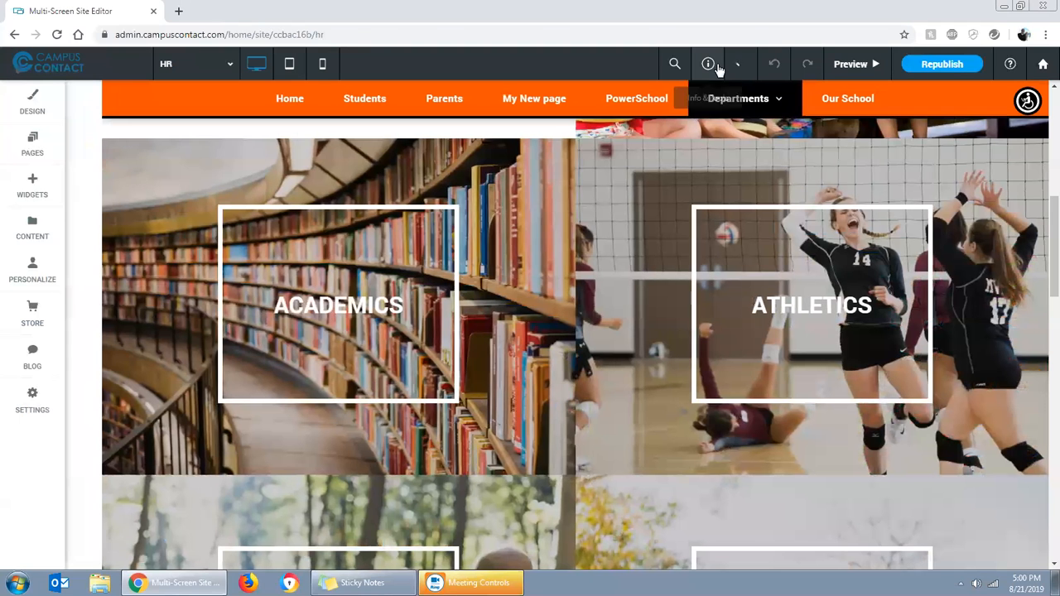
{"action": "left_click", "coordinate": [704, 65]}
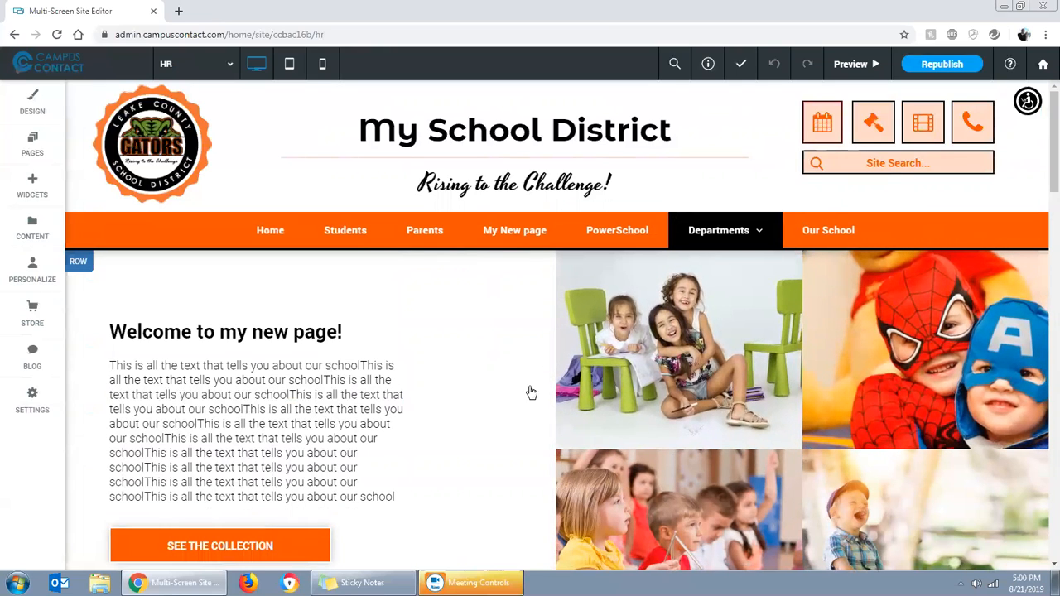
Open the site's page list, look at the page types offered for a new page, and close them without adding one
{"action": "left_click", "coordinate": [32, 143]}
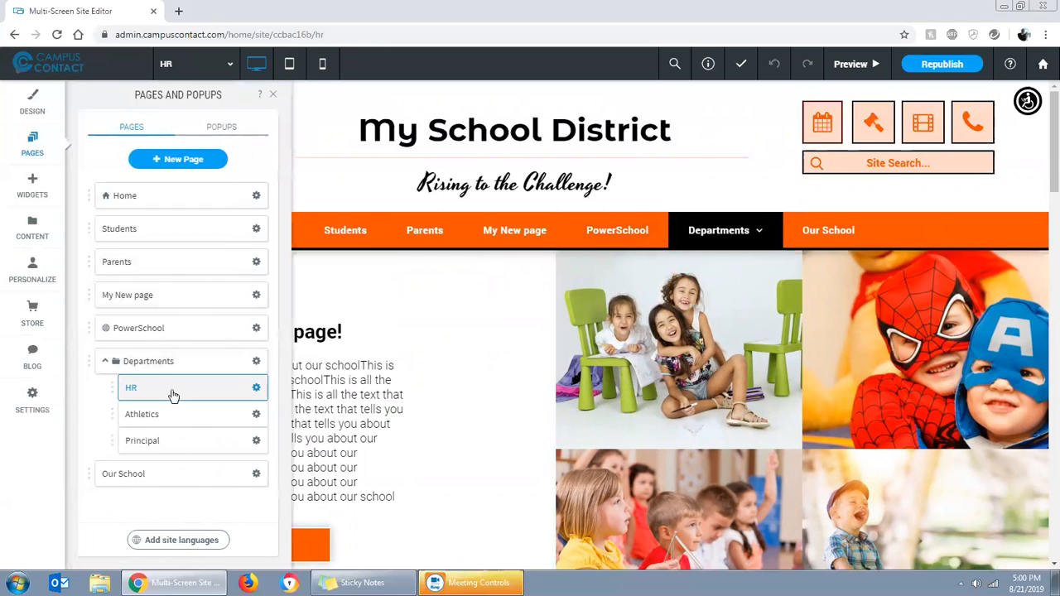
{"action": "left_click", "coordinate": [183, 160]}
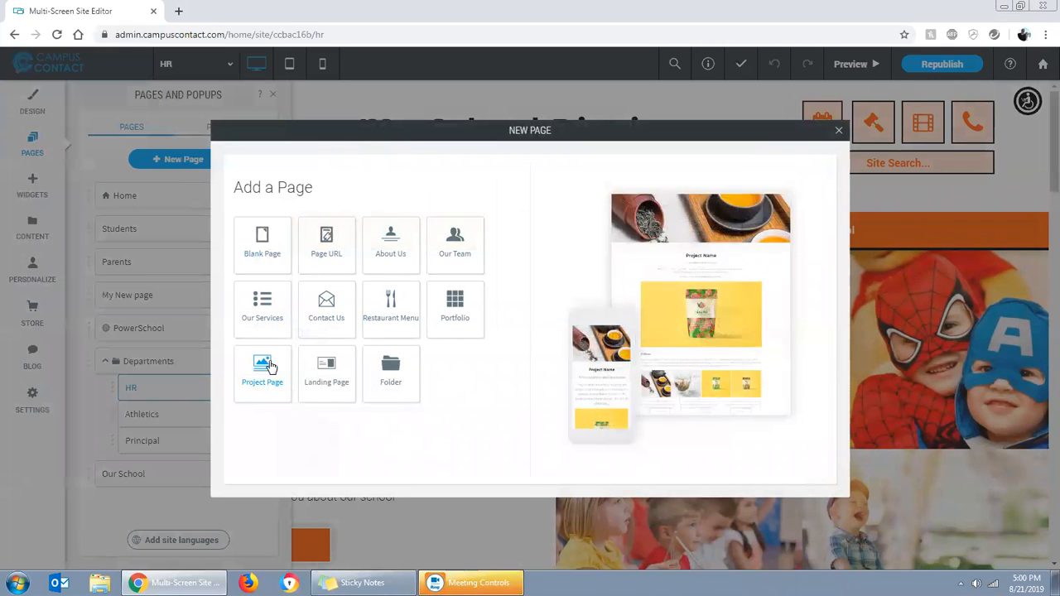
{"action": "left_click", "coordinate": [840, 134]}
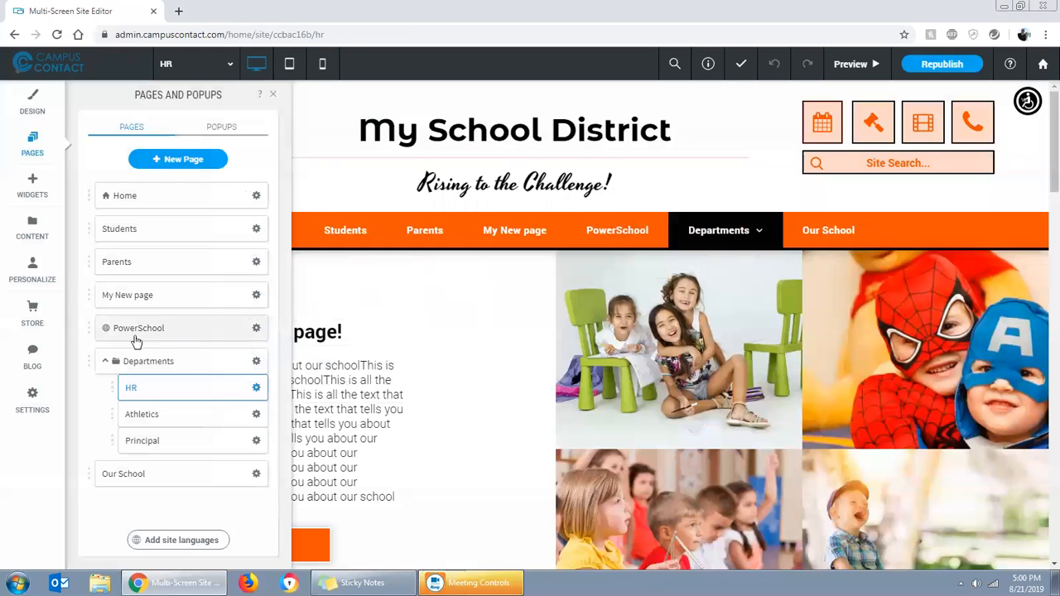
Move the Athletics page below Principal in the Departments folder and open the HR page's options
{"action": "mouse_move", "coordinate": [156, 415]}
{"action": "left_mouse_down"}
{"action": "mouse_move", "coordinate": [161, 372]}
{"action": "mouse_move", "coordinate": [161, 419]}
{"action": "left_mouse_up"}
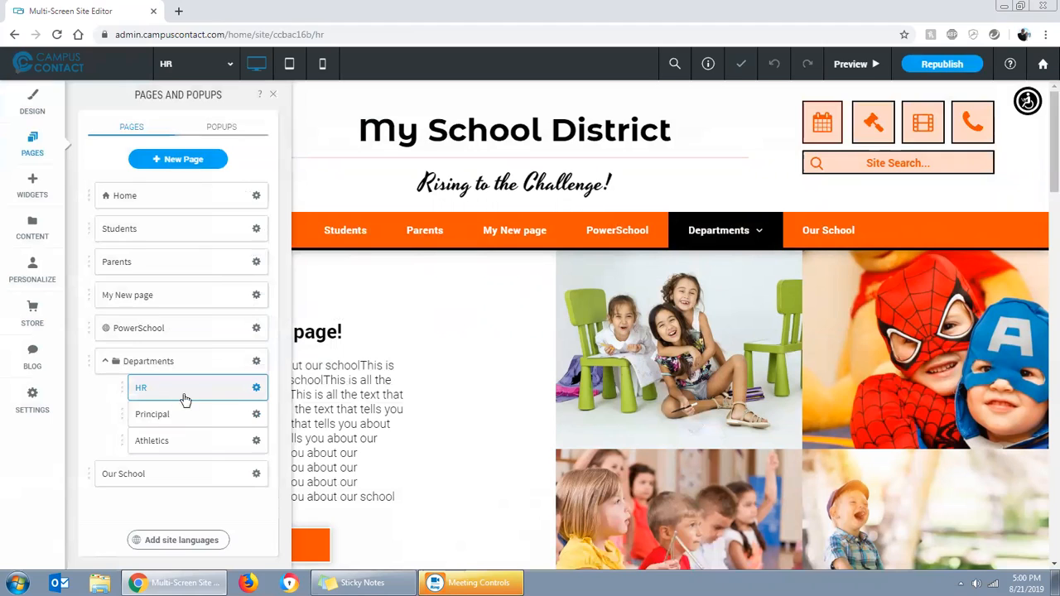
{"action": "left_click", "coordinate": [257, 389]}
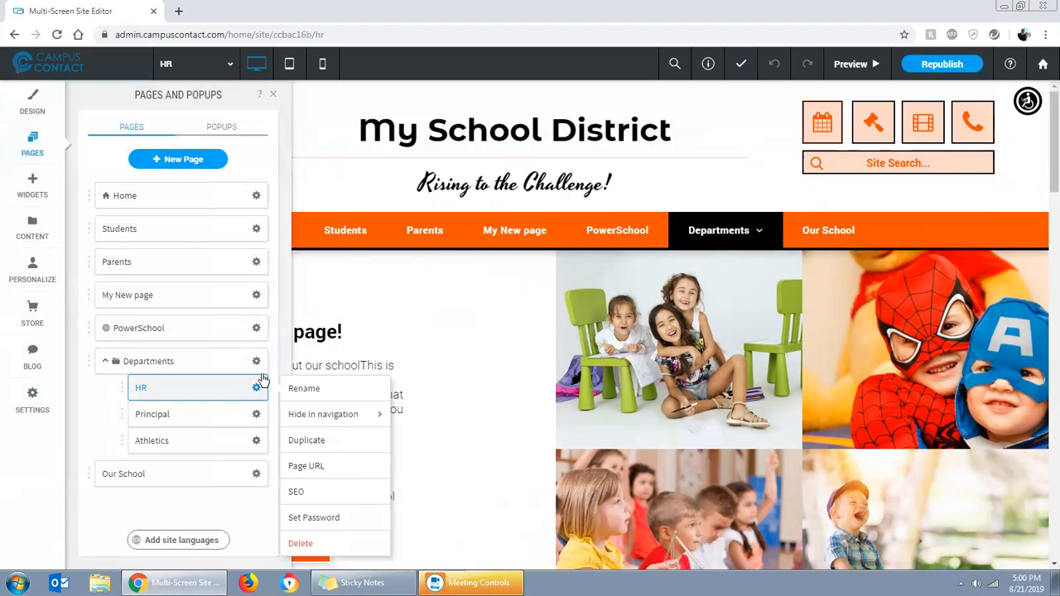
Compare the page options offered for Departments, PowerSchool and My New page, including hiding in navigation, and close the page list
{"action": "left_click", "coordinate": [256, 363]}
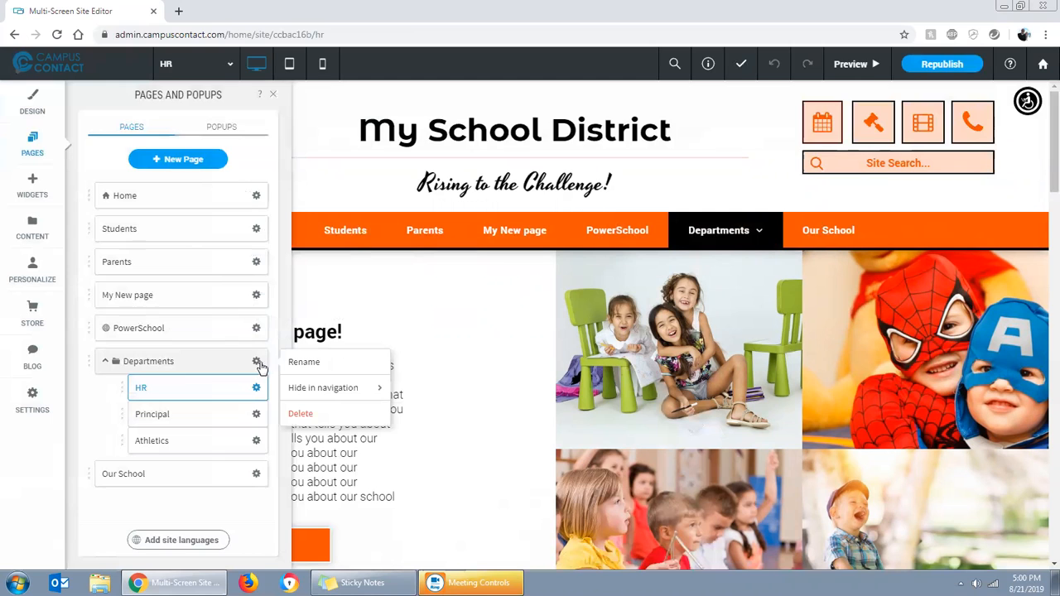
{"action": "left_click", "coordinate": [257, 329]}
{"action": "mouse_move", "coordinate": [308, 360]}
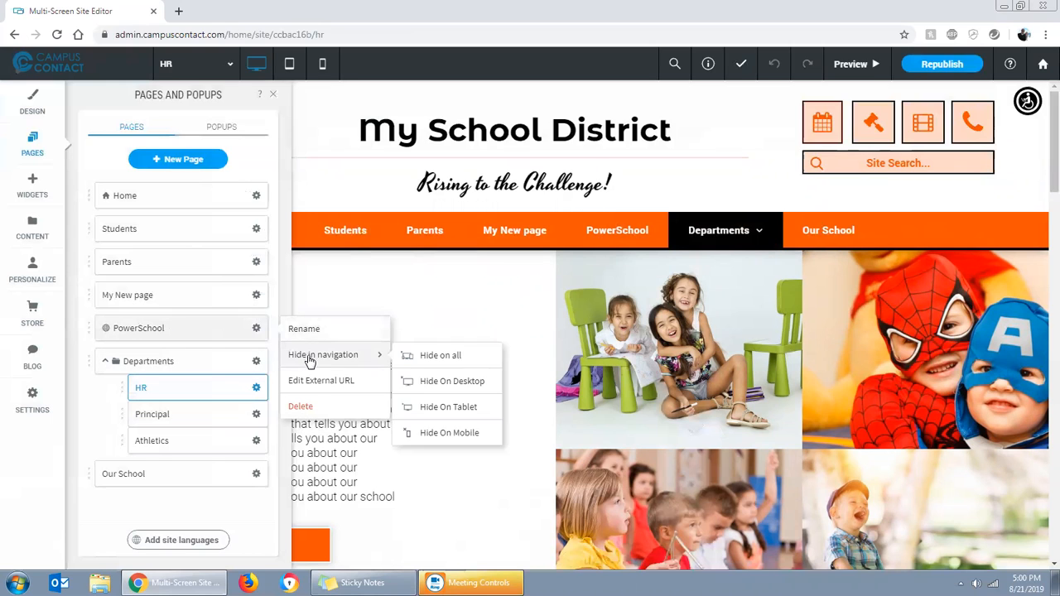
{"action": "left_click", "coordinate": [258, 300]}
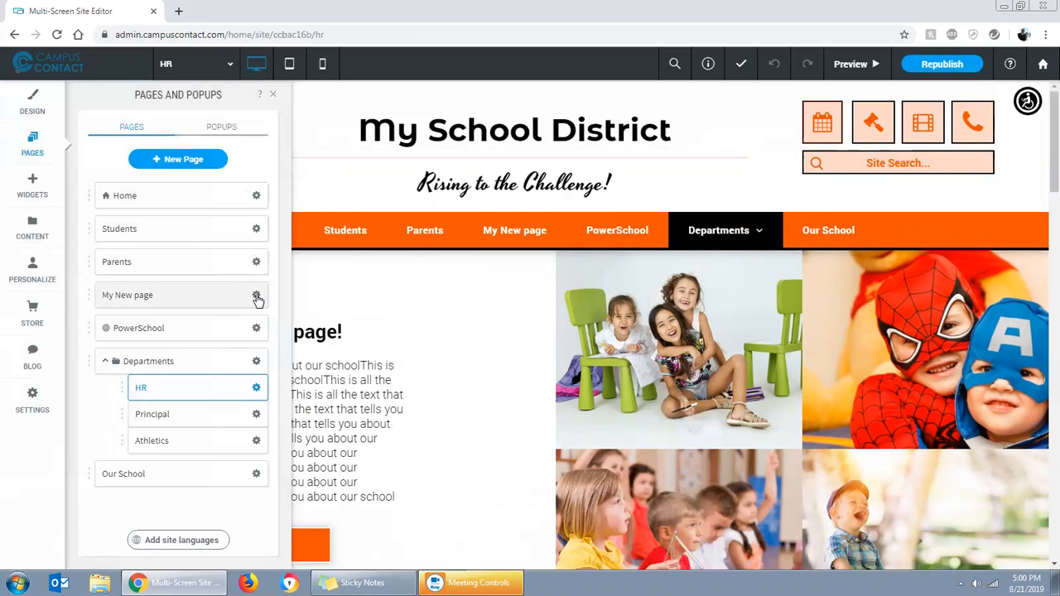
{"action": "left_click", "coordinate": [257, 300]}
{"action": "mouse_move", "coordinate": [303, 325]}
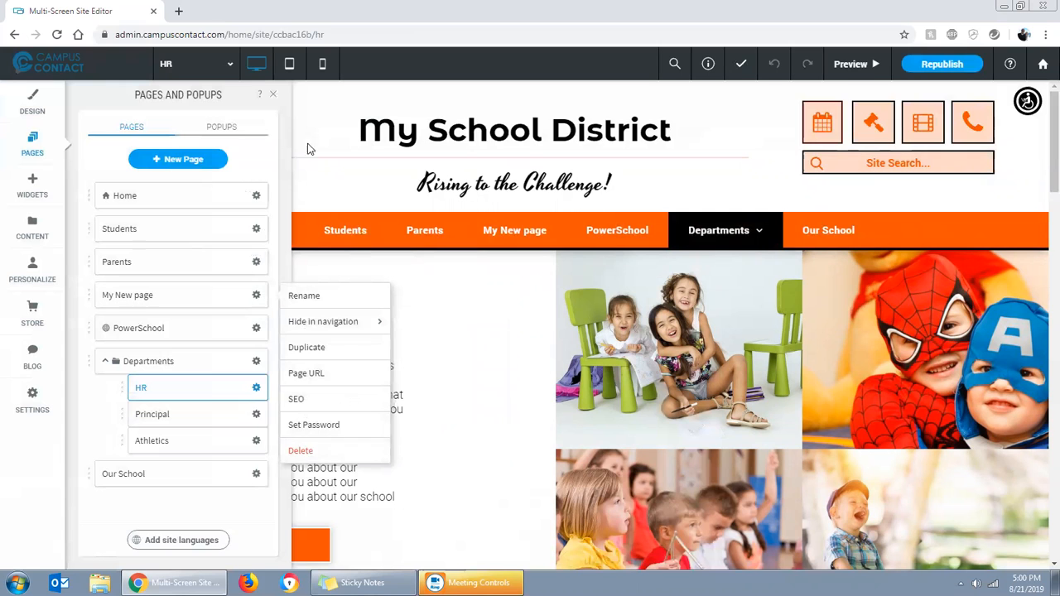
{"action": "left_click", "coordinate": [276, 96]}
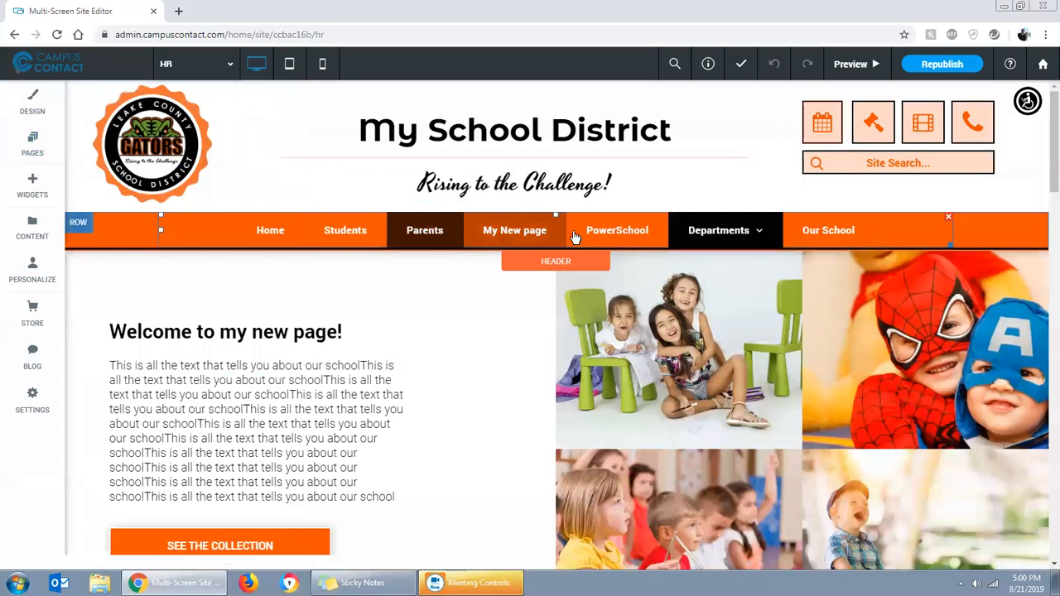
Look over the HR page's full content, and open the Home page to review its sections
{"action": "mouse_move", "coordinate": [716, 253]}
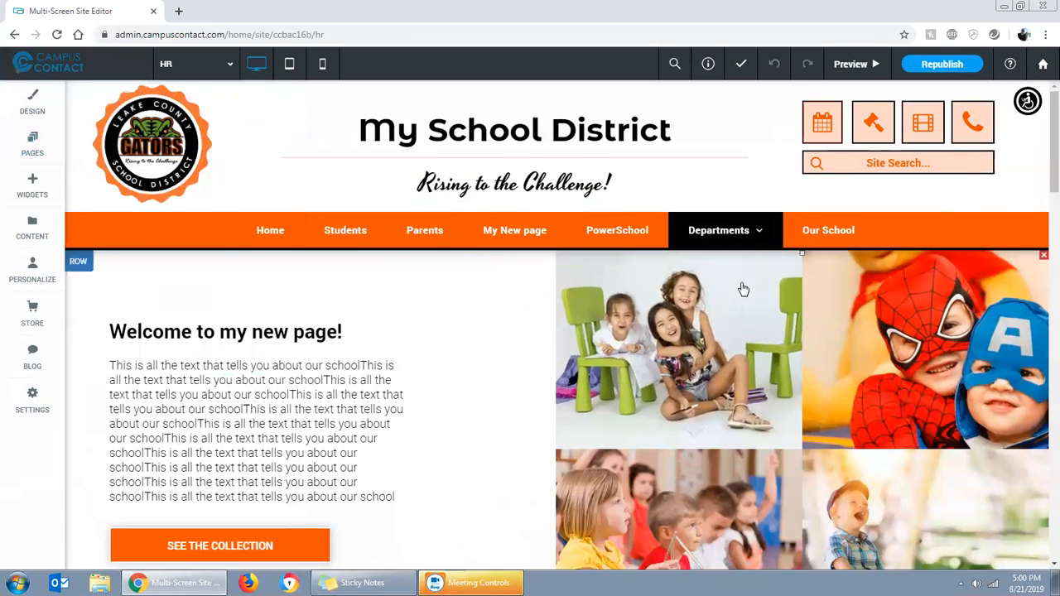
{"action": "scroll", "coordinate": [548, 384], "scroll_direction": "down", "scroll_amount": 8}
{"action": "scroll", "coordinate": [543, 385], "scroll_direction": "down", "scroll_amount": 10}
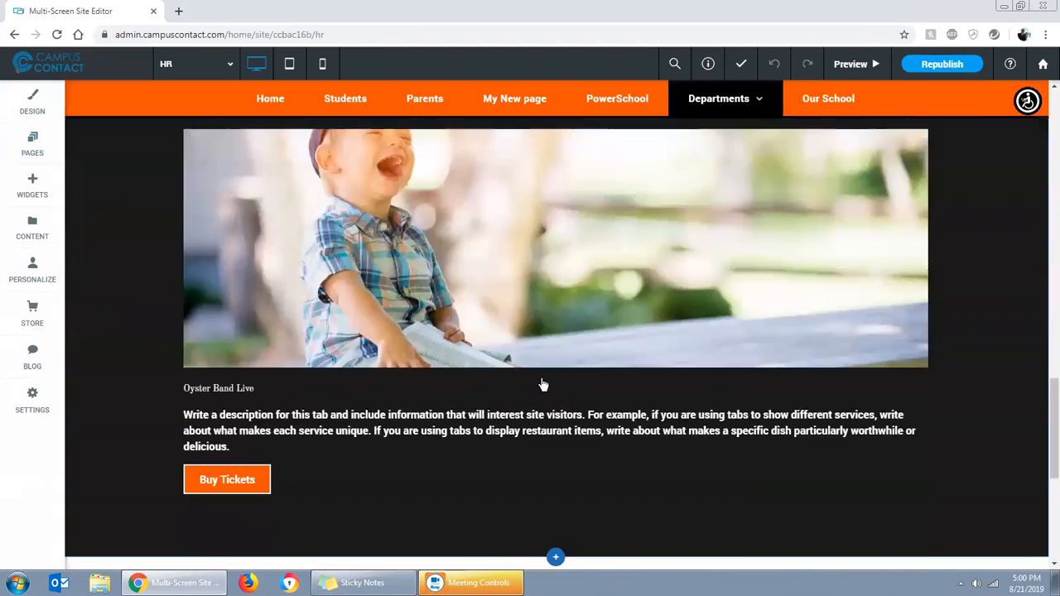
{"action": "scroll", "coordinate": [542, 384], "scroll_direction": "down", "scroll_amount": 6}
{"action": "scroll", "coordinate": [576, 438], "scroll_direction": "up", "scroll_amount": 20}
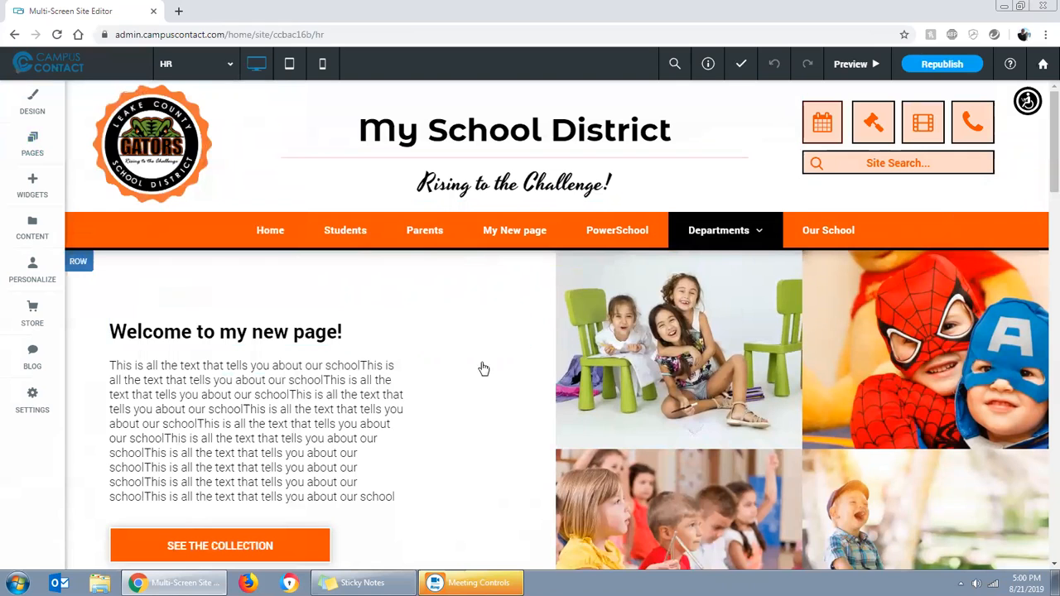
{"action": "left_click", "coordinate": [270, 231]}
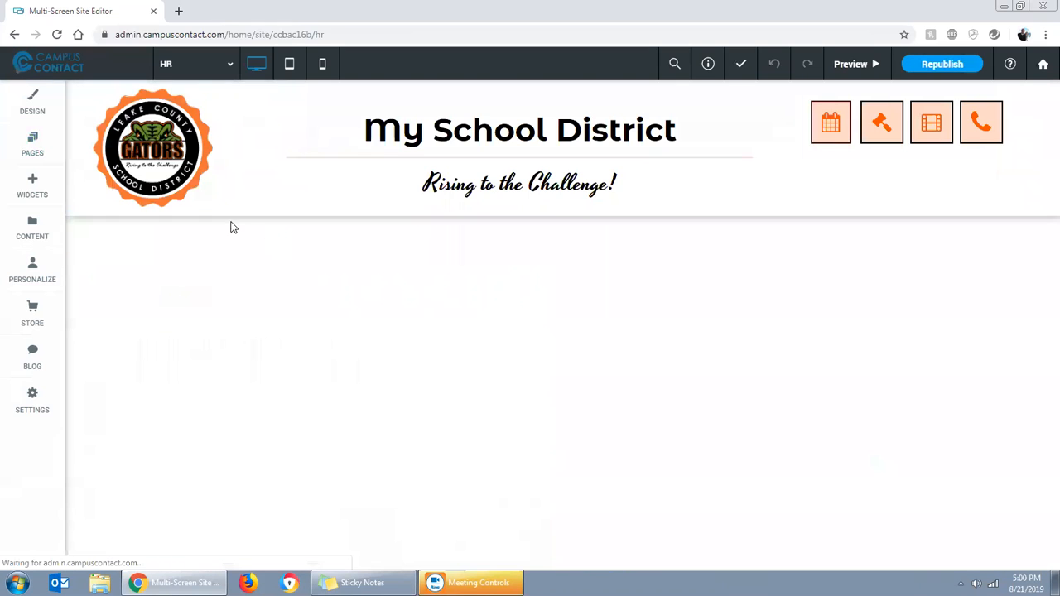
{"action": "scroll", "coordinate": [842, 330], "scroll_direction": "down", "scroll_amount": 2}
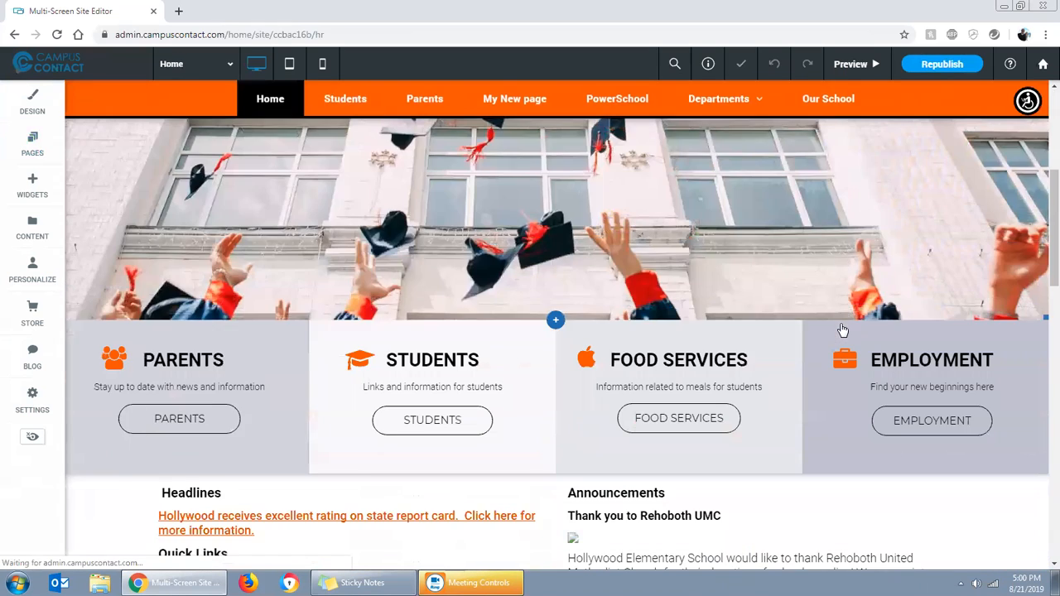
{"action": "scroll", "coordinate": [710, 305], "scroll_direction": "down", "scroll_amount": 3}
{"action": "scroll", "coordinate": [709, 305], "scroll_direction": "up", "scroll_amount": 5}
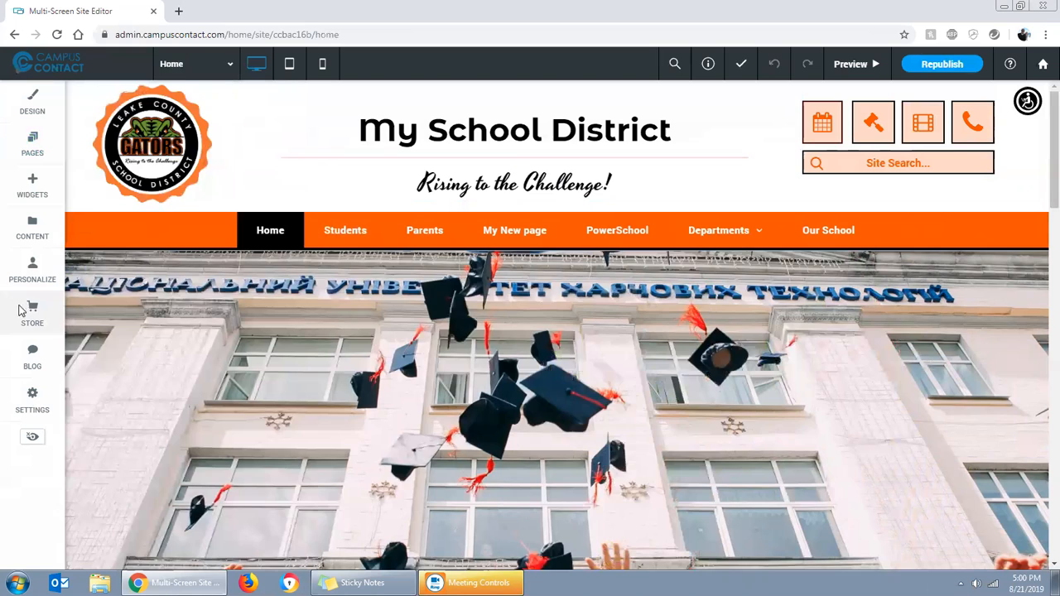
Look at the store, blog management and website personalization options
{"action": "left_click", "coordinate": [25, 310]}
{"action": "left_click", "coordinate": [33, 358]}
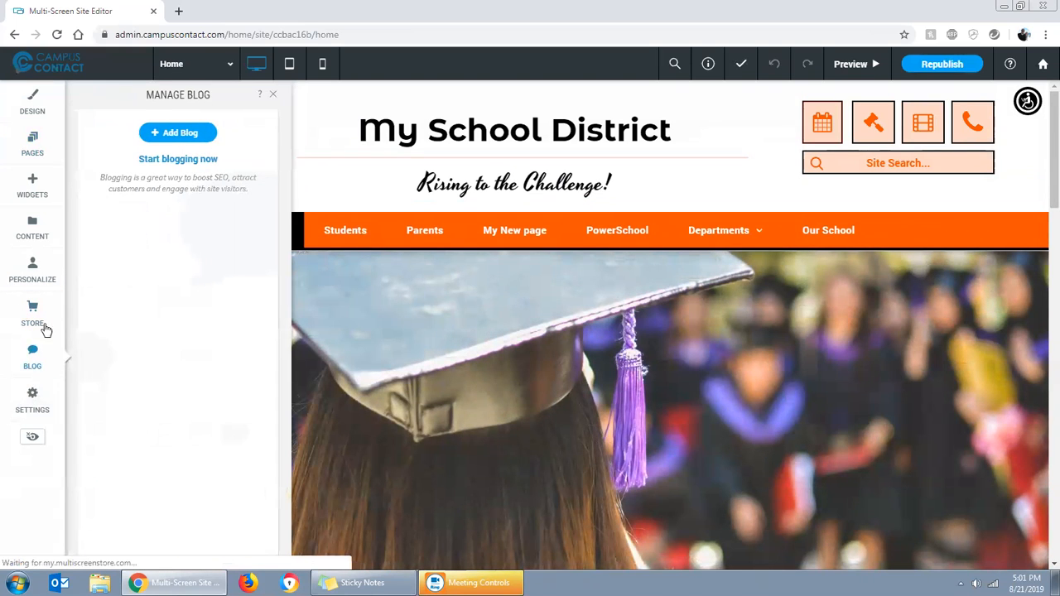
{"action": "left_click", "coordinate": [33, 264]}
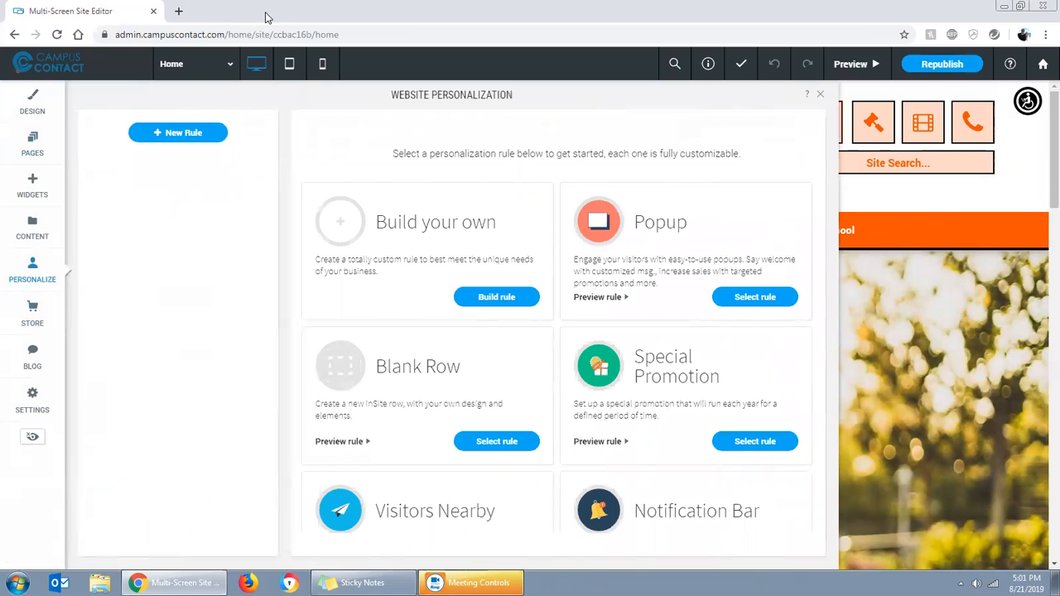
Open campuscontact.com/training in a new browser tab
{"action": "left_click", "coordinate": [178, 11]}
{"action": "type", "text": "campuscont"}
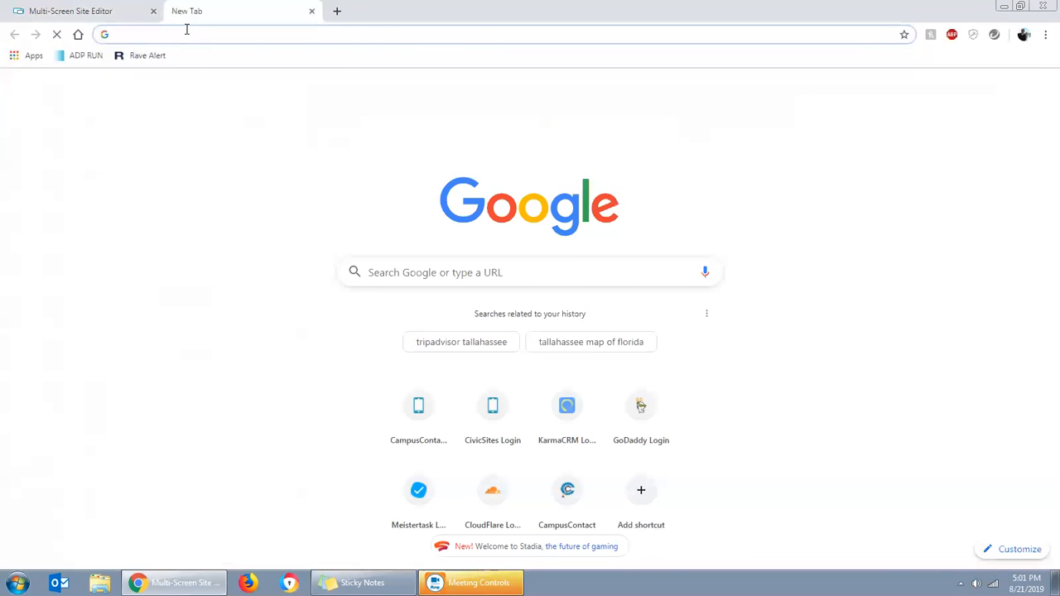
{"action": "type", "text": "act"}
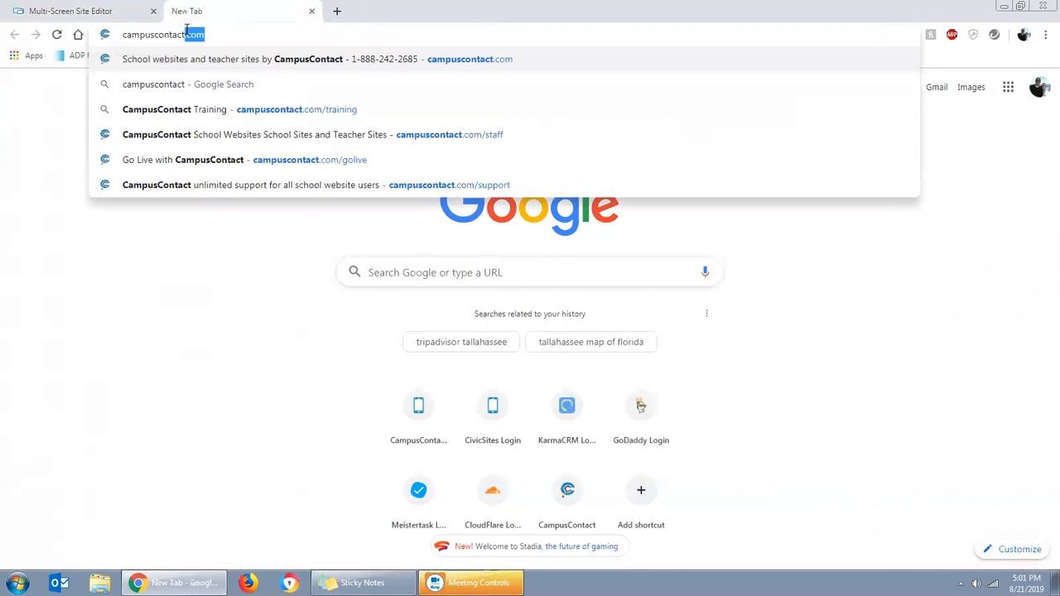
{"action": "type", "text": ".com/training"}
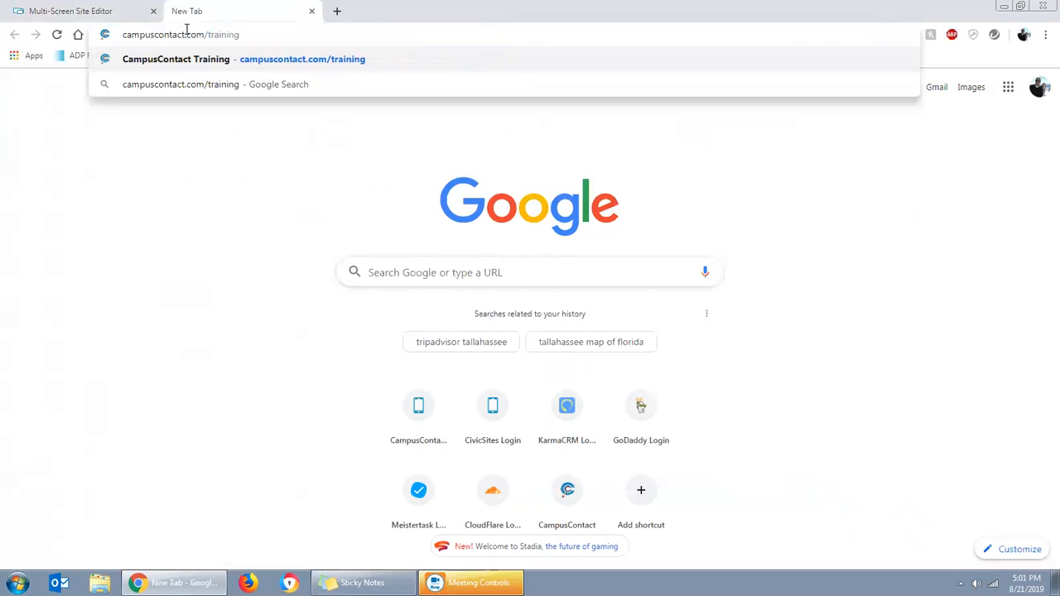
{"action": "key", "text": "Return"}
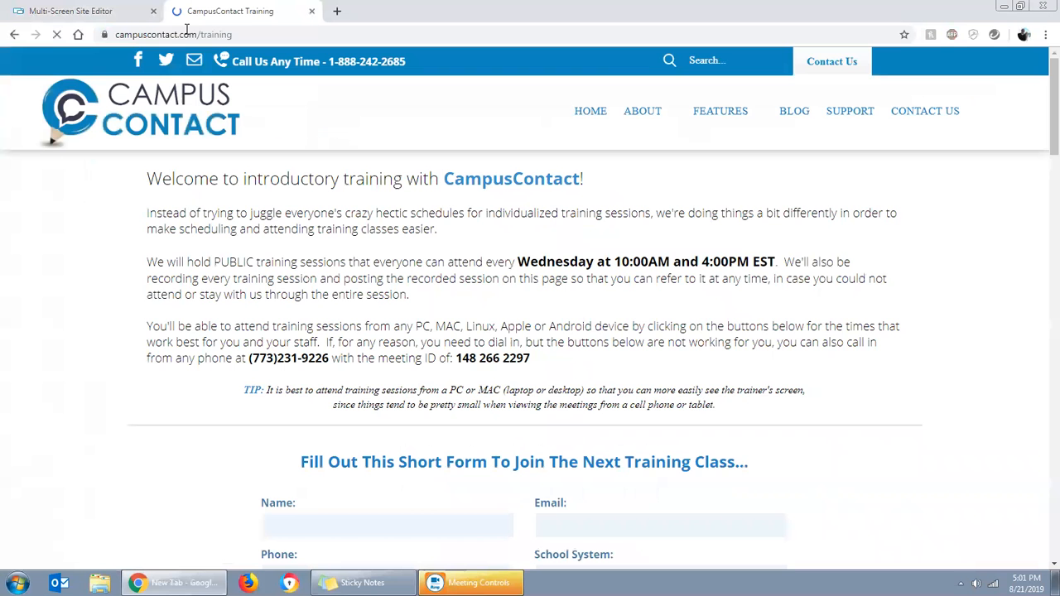
Find the recordings of previous training sessions and page forward and back through their thumbnails
{"action": "scroll", "coordinate": [615, 299], "scroll_direction": "down", "scroll_amount": 8}
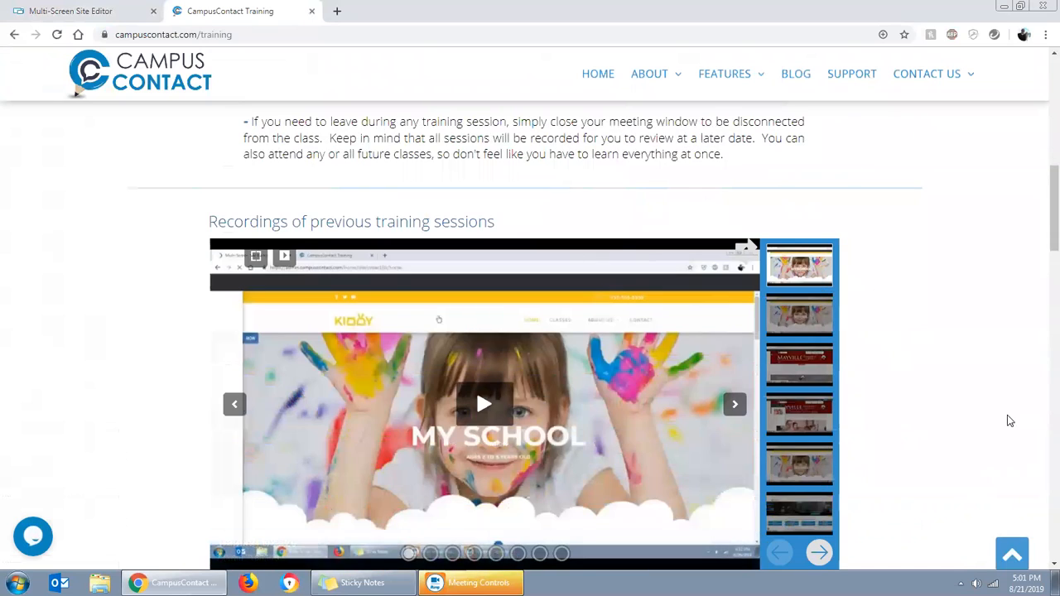
{"action": "scroll", "coordinate": [987, 414], "scroll_direction": "down", "scroll_amount": 1}
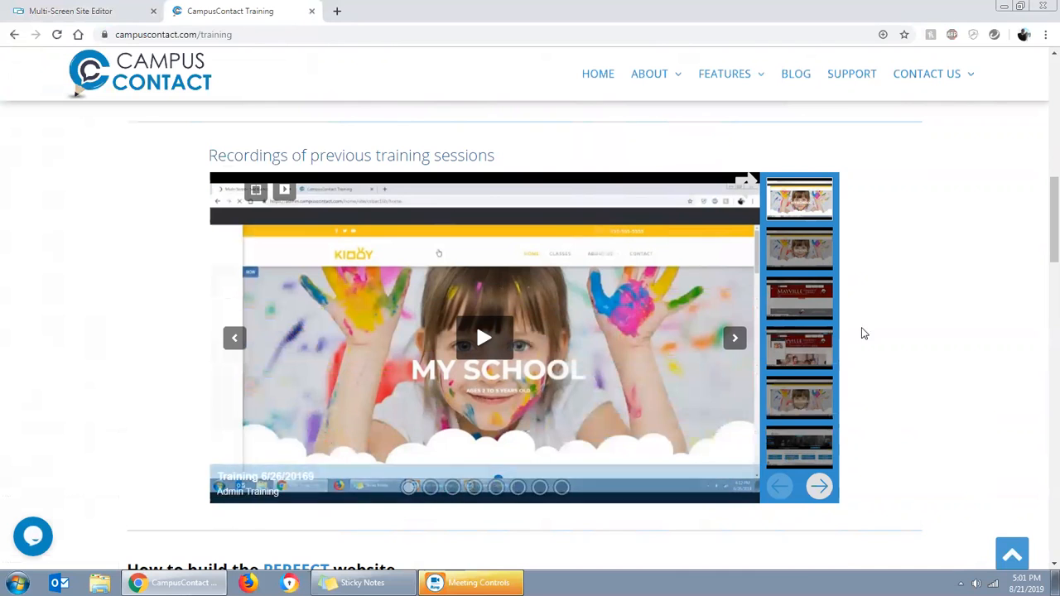
{"action": "left_click", "coordinate": [819, 486]}
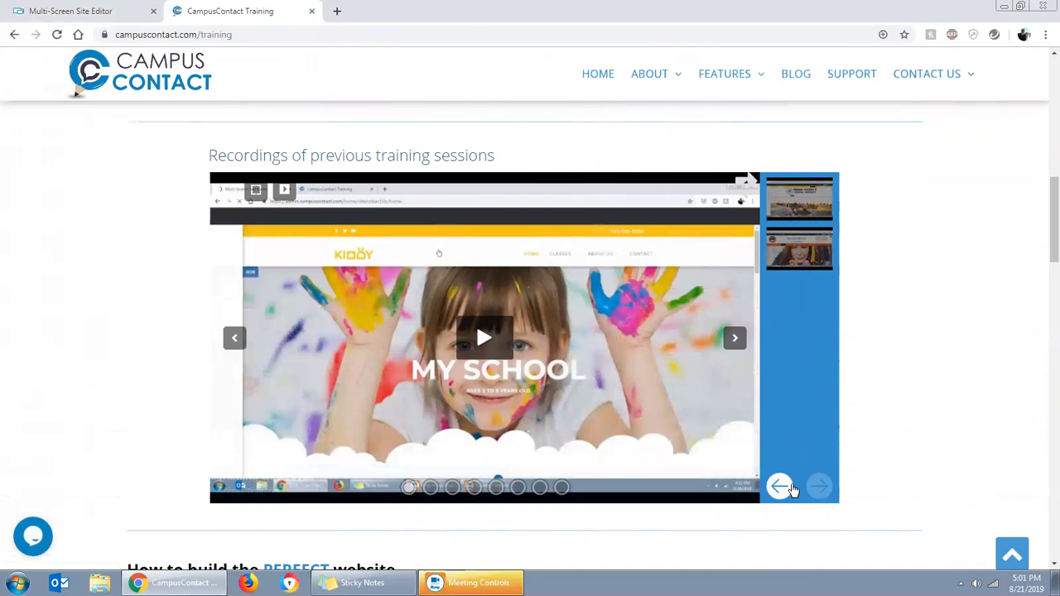
{"action": "left_click", "coordinate": [778, 486]}
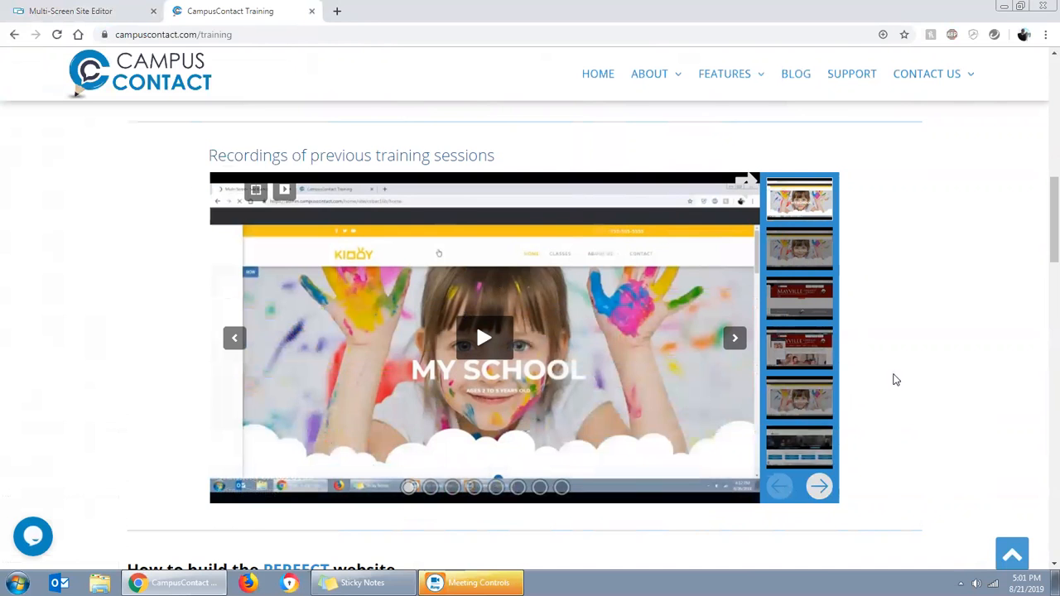
Bring up the previous training recordings one after another through Intro Training 8-7-2019, and look over the surrounding page
{"action": "left_click", "coordinate": [781, 248]}
{"action": "left_click", "coordinate": [781, 307]}
{"action": "left_click", "coordinate": [783, 358]}
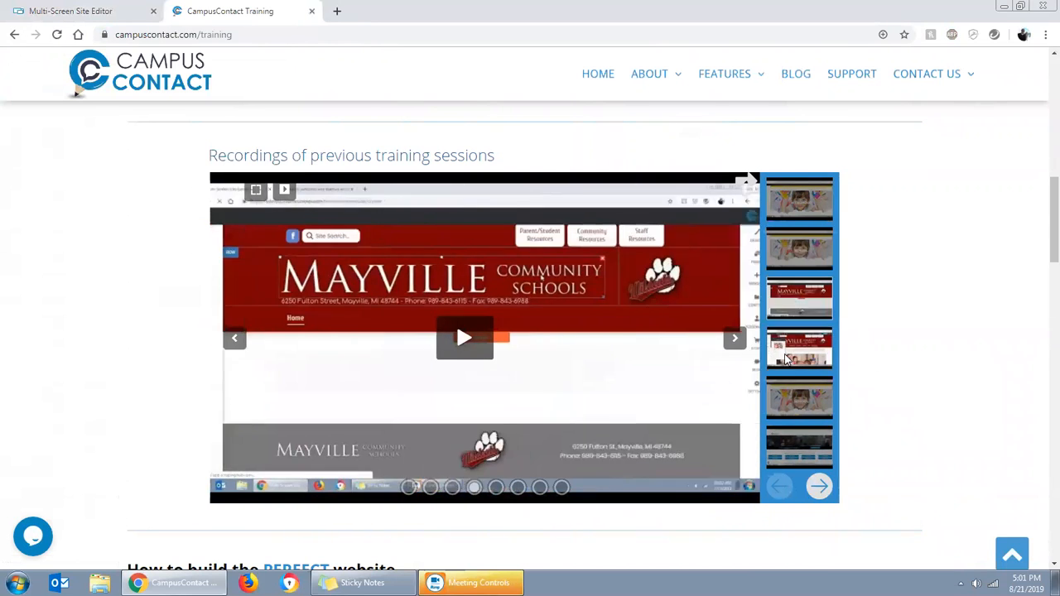
{"action": "left_click", "coordinate": [791, 406]}
{"action": "left_click", "coordinate": [801, 454]}
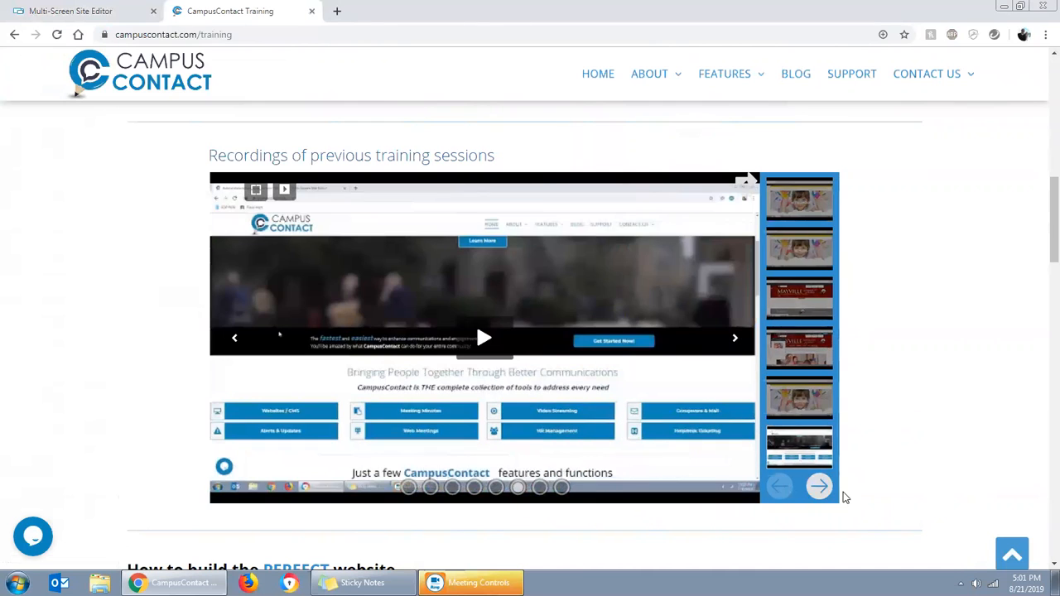
{"action": "left_click", "coordinate": [818, 486]}
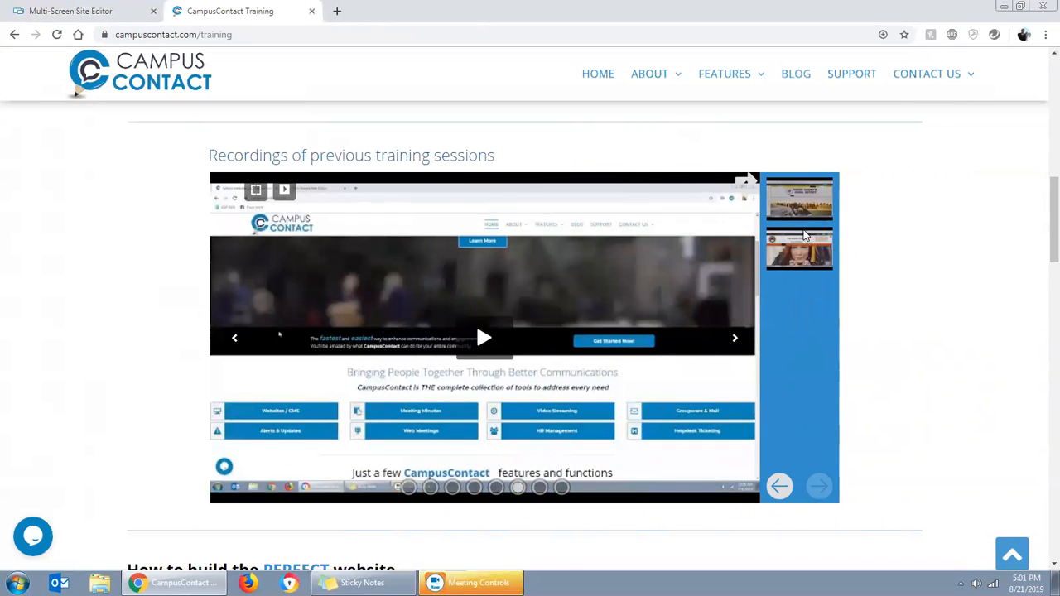
{"action": "left_click", "coordinate": [797, 213]}
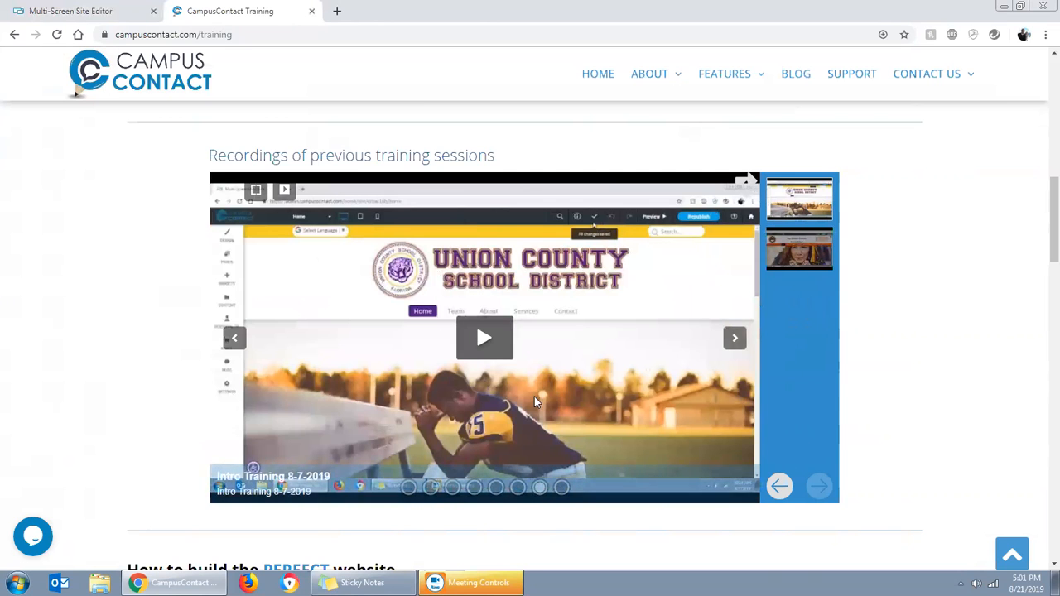
{"action": "scroll", "coordinate": [397, 397], "scroll_direction": "down", "scroll_amount": 3}
{"action": "scroll", "coordinate": [397, 397], "scroll_direction": "up", "scroll_amount": 10}
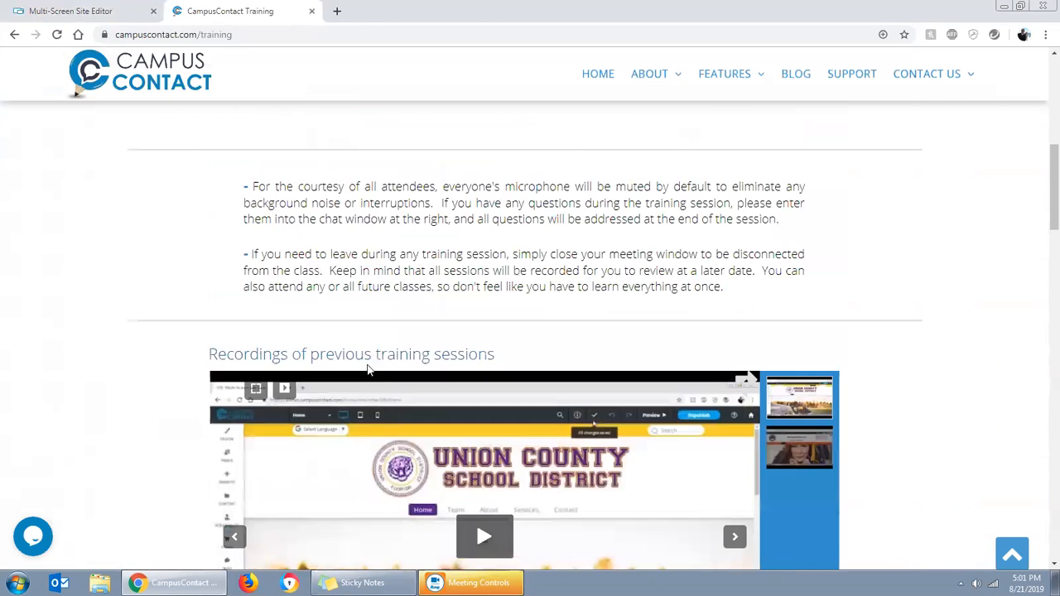
Visit the Campus Contact blog and home pages, and open the Support page to examine its help options
{"action": "left_click", "coordinate": [791, 119]}
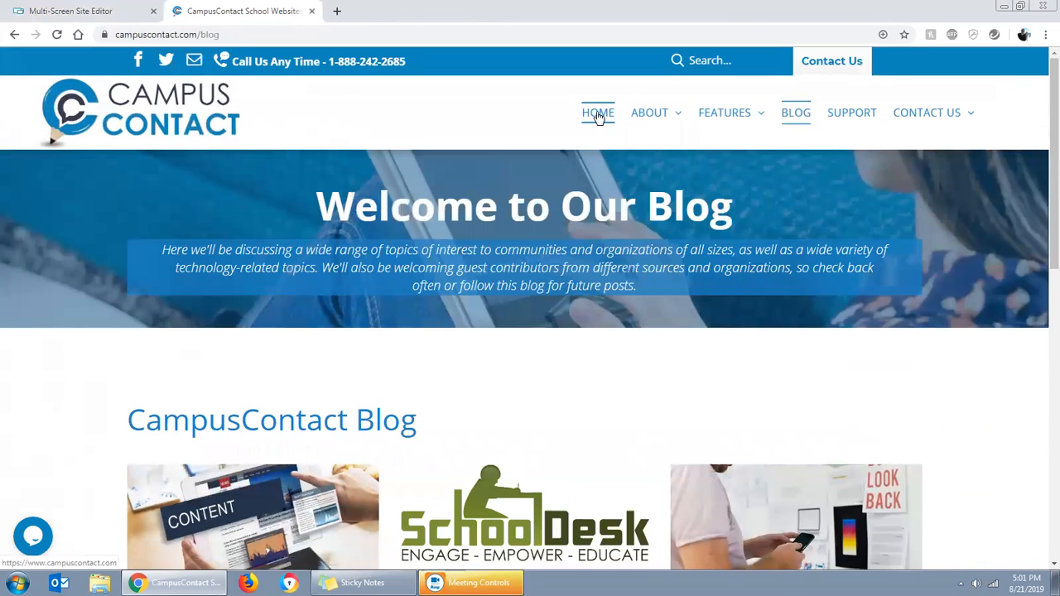
{"action": "left_click", "coordinate": [596, 116]}
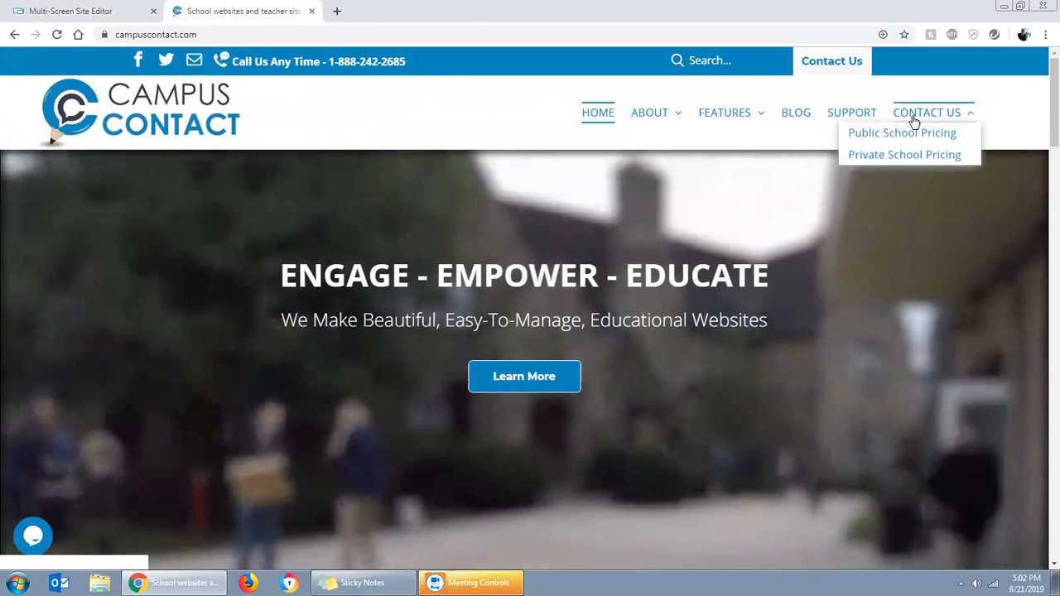
{"action": "left_click", "coordinate": [850, 118]}
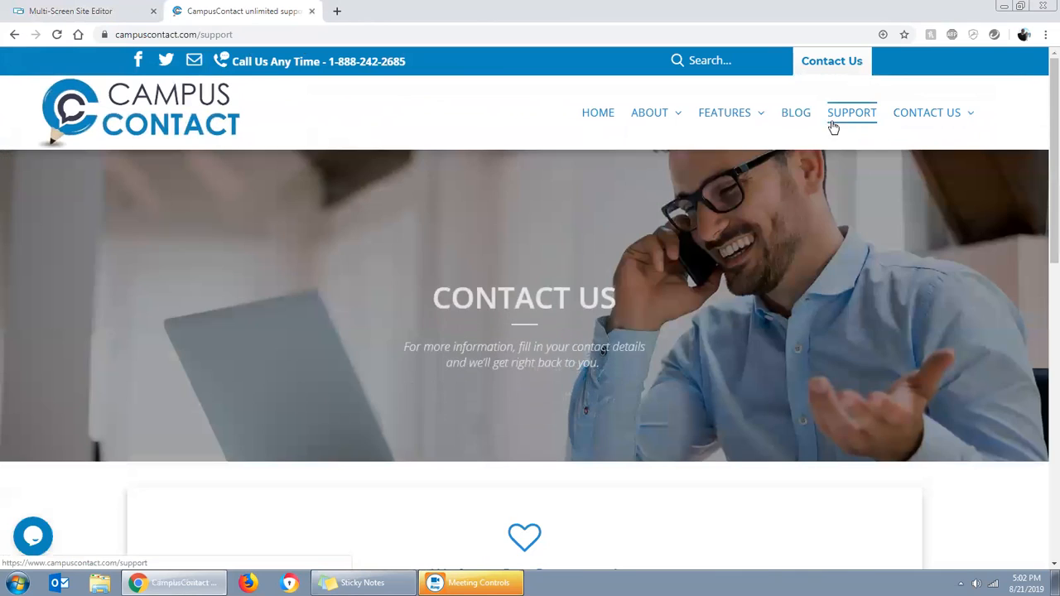
{"action": "scroll", "coordinate": [878, 262], "scroll_direction": "down", "scroll_amount": 3}
{"action": "scroll", "coordinate": [878, 262], "scroll_direction": "down", "scroll_amount": 3}
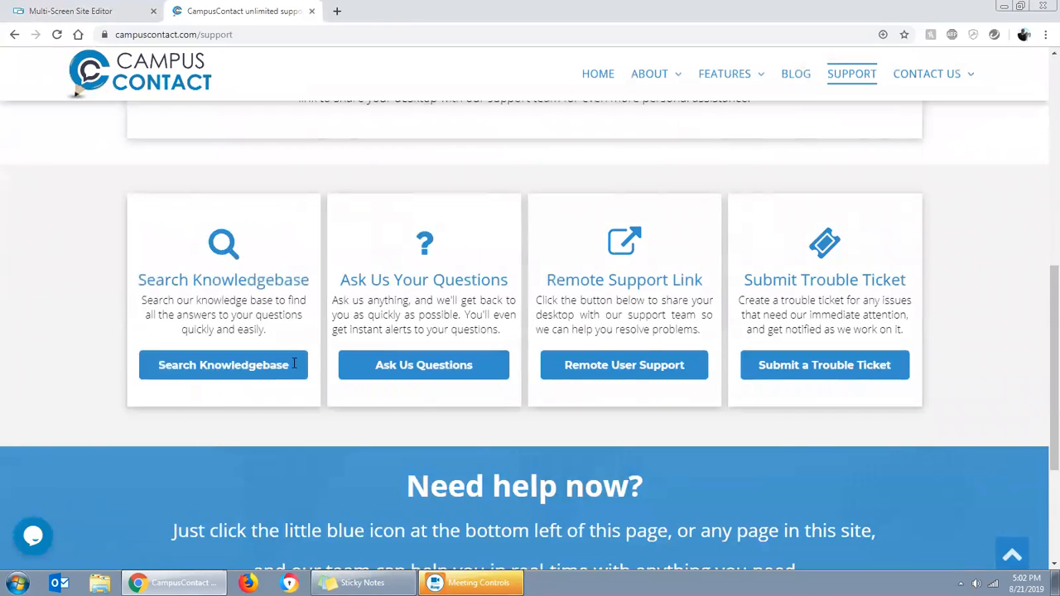
Open the live chat form, dismiss the "Don't be shy" popup and close the chat without starting it
{"action": "left_click", "coordinate": [37, 537]}
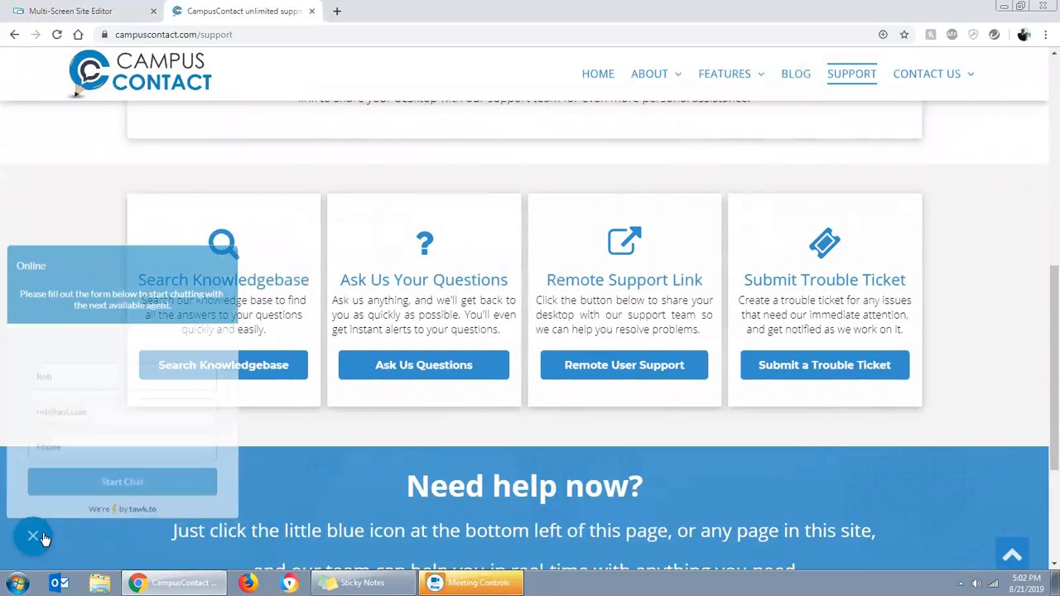
{"action": "left_click", "coordinate": [411, 374]}
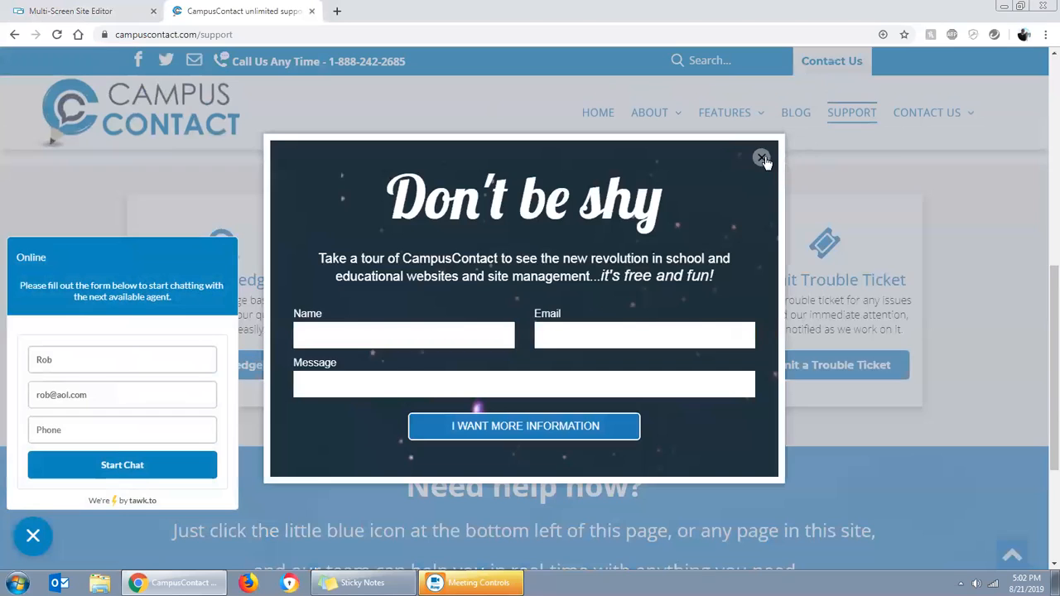
{"action": "left_click", "coordinate": [762, 158]}
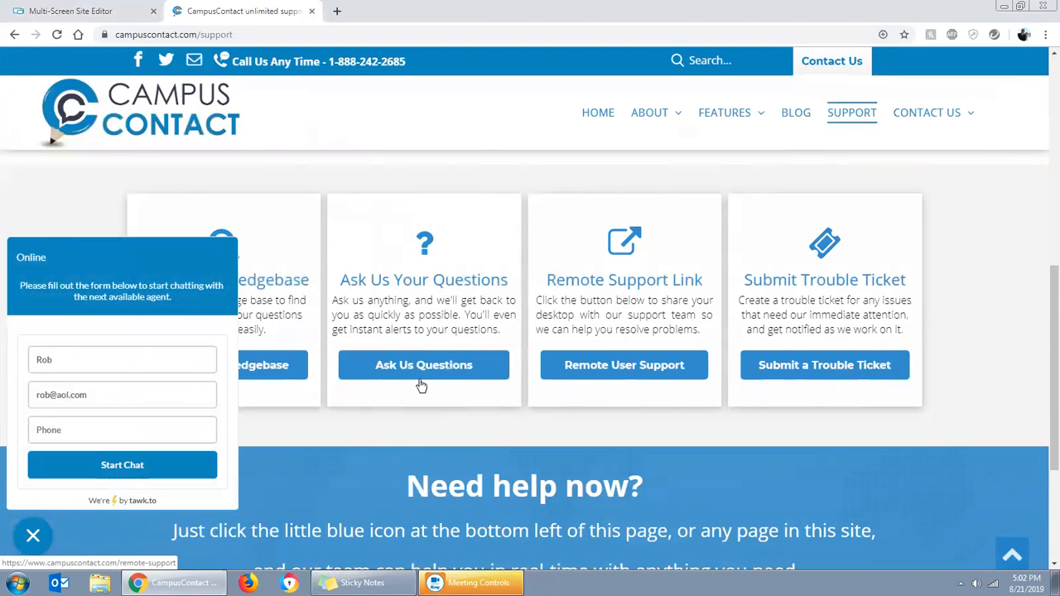
{"action": "left_click", "coordinate": [33, 536]}
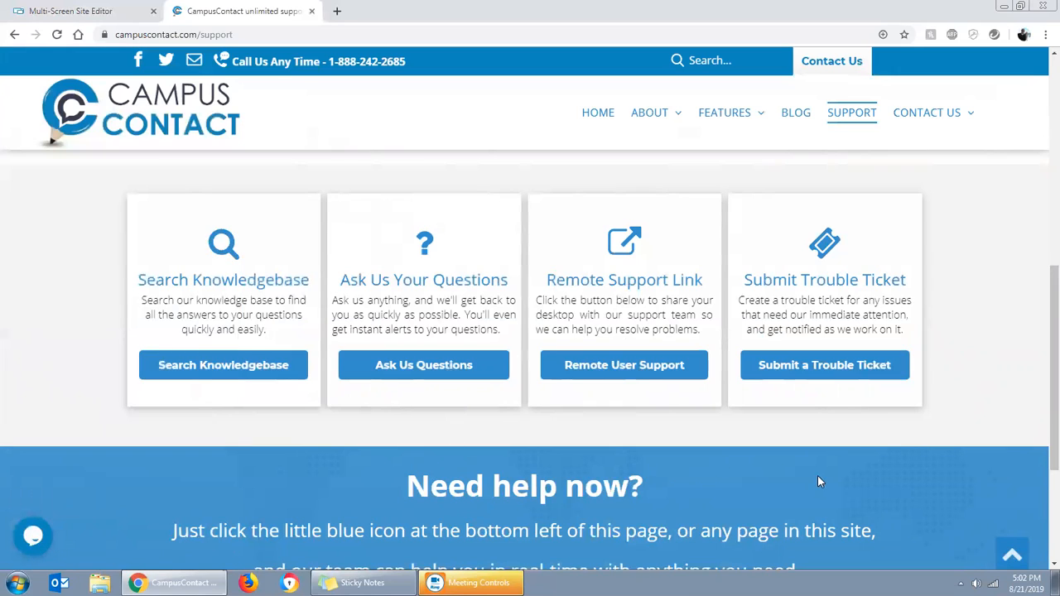
Open the trouble ticket form, close it without submitting, and return to the Campus Contact home page
{"action": "left_click", "coordinate": [787, 370]}
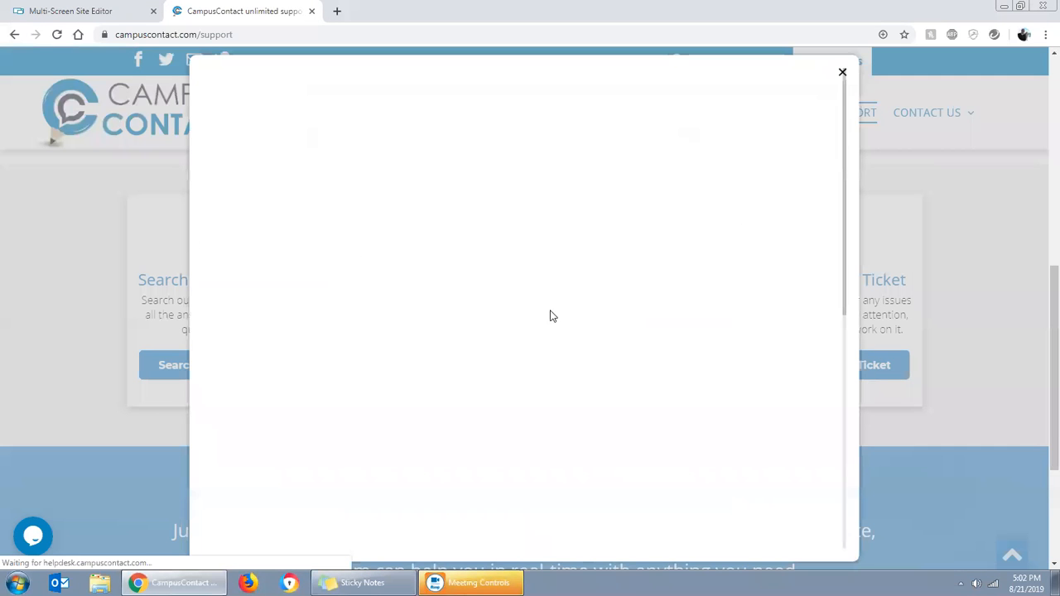
{"action": "left_click", "coordinate": [842, 75]}
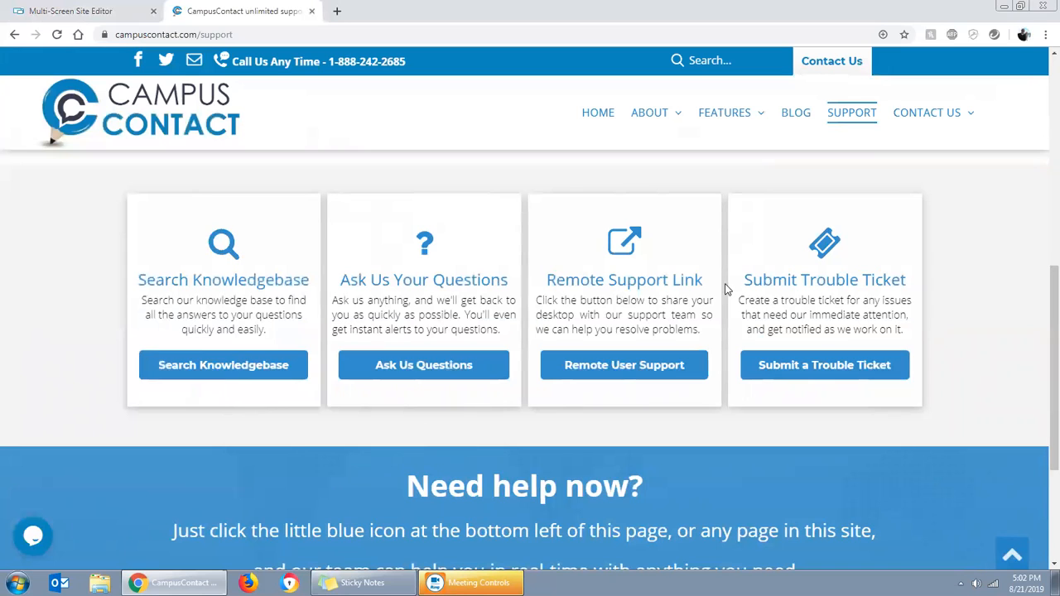
{"action": "left_click", "coordinate": [170, 128]}
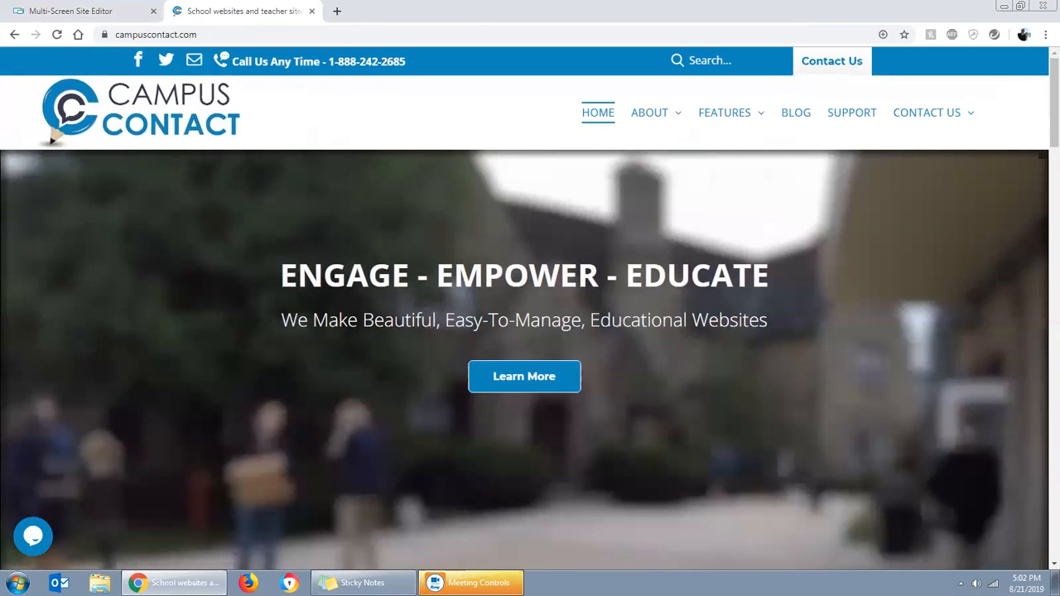
{"action": "mouse_move", "coordinate": [471, 583]}
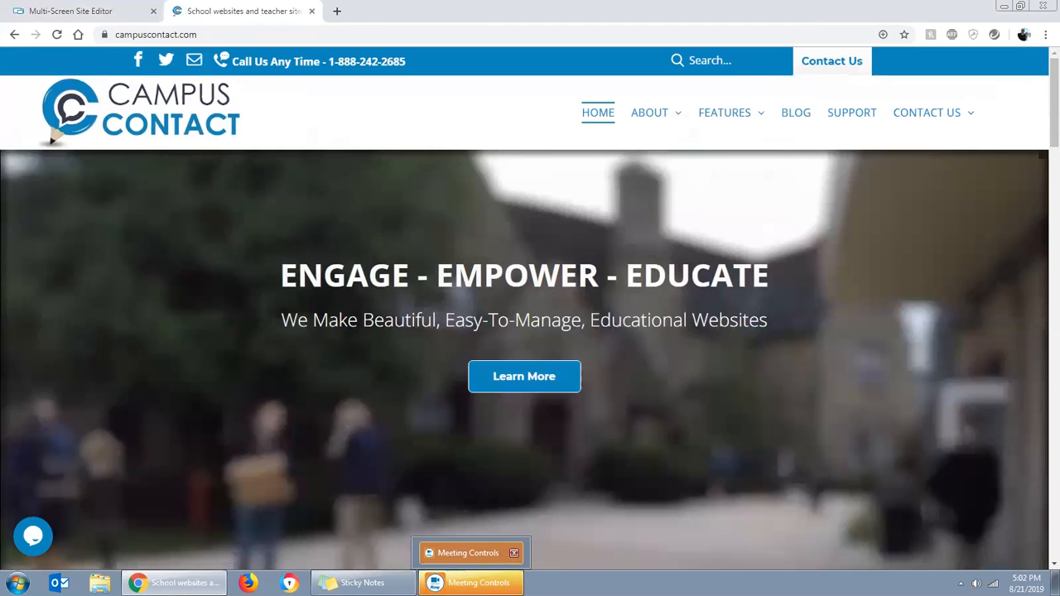